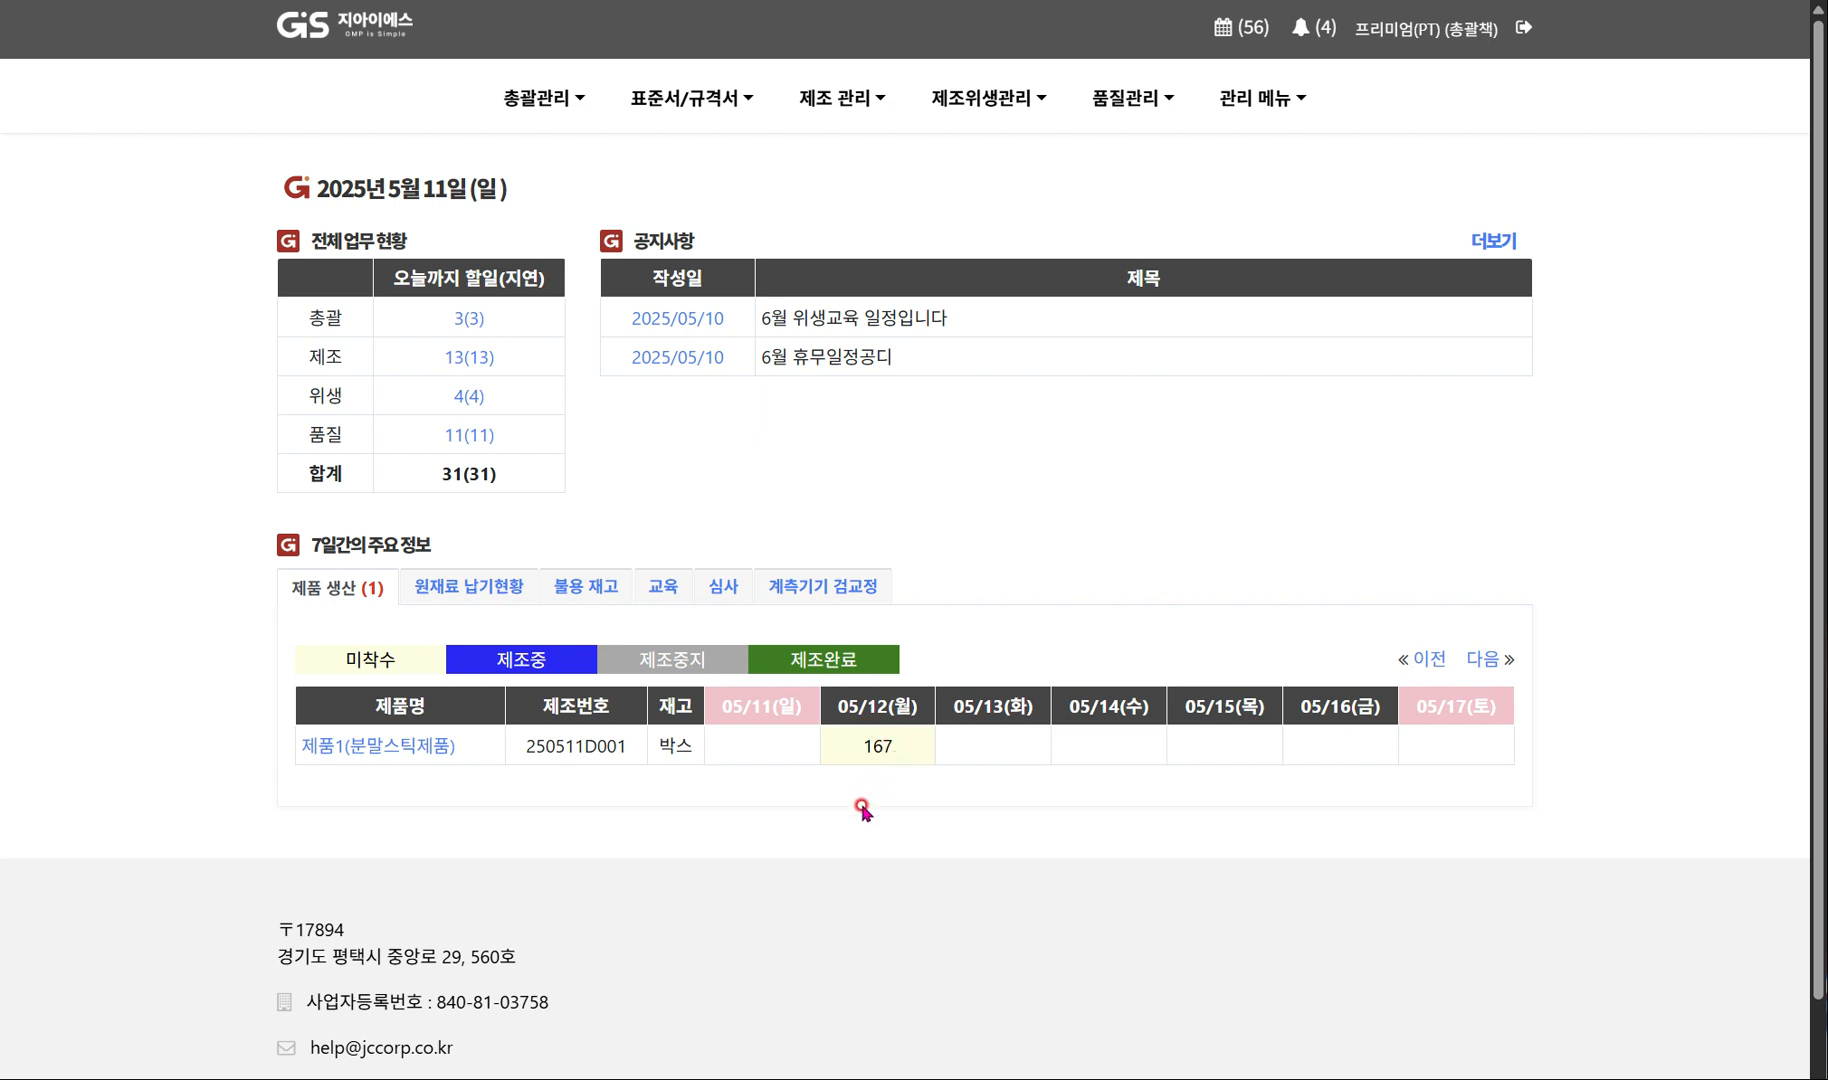
Review the manufacturing instruction (제조지시서) for 제품1(분말스틱제품) from the weekly production schedule and open its manufacturing record.
click(401, 758)
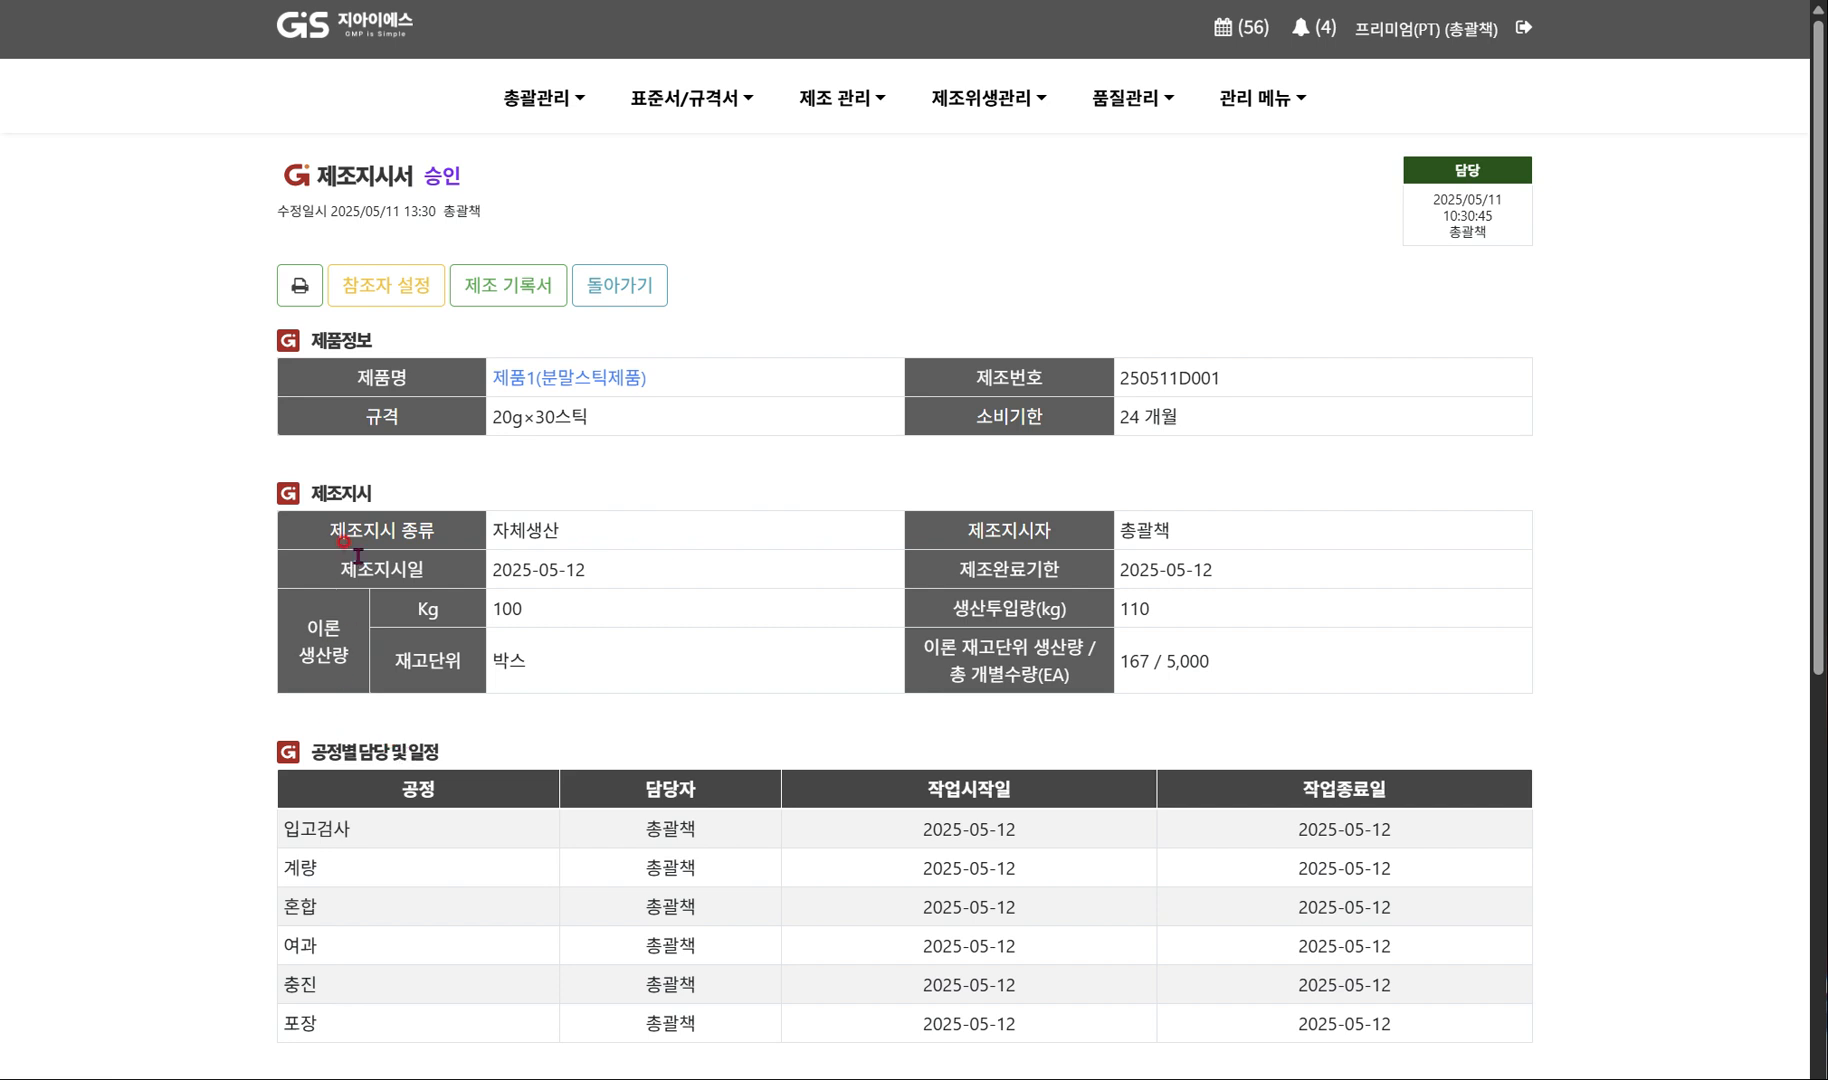
scroll(892, 704, down, 5)
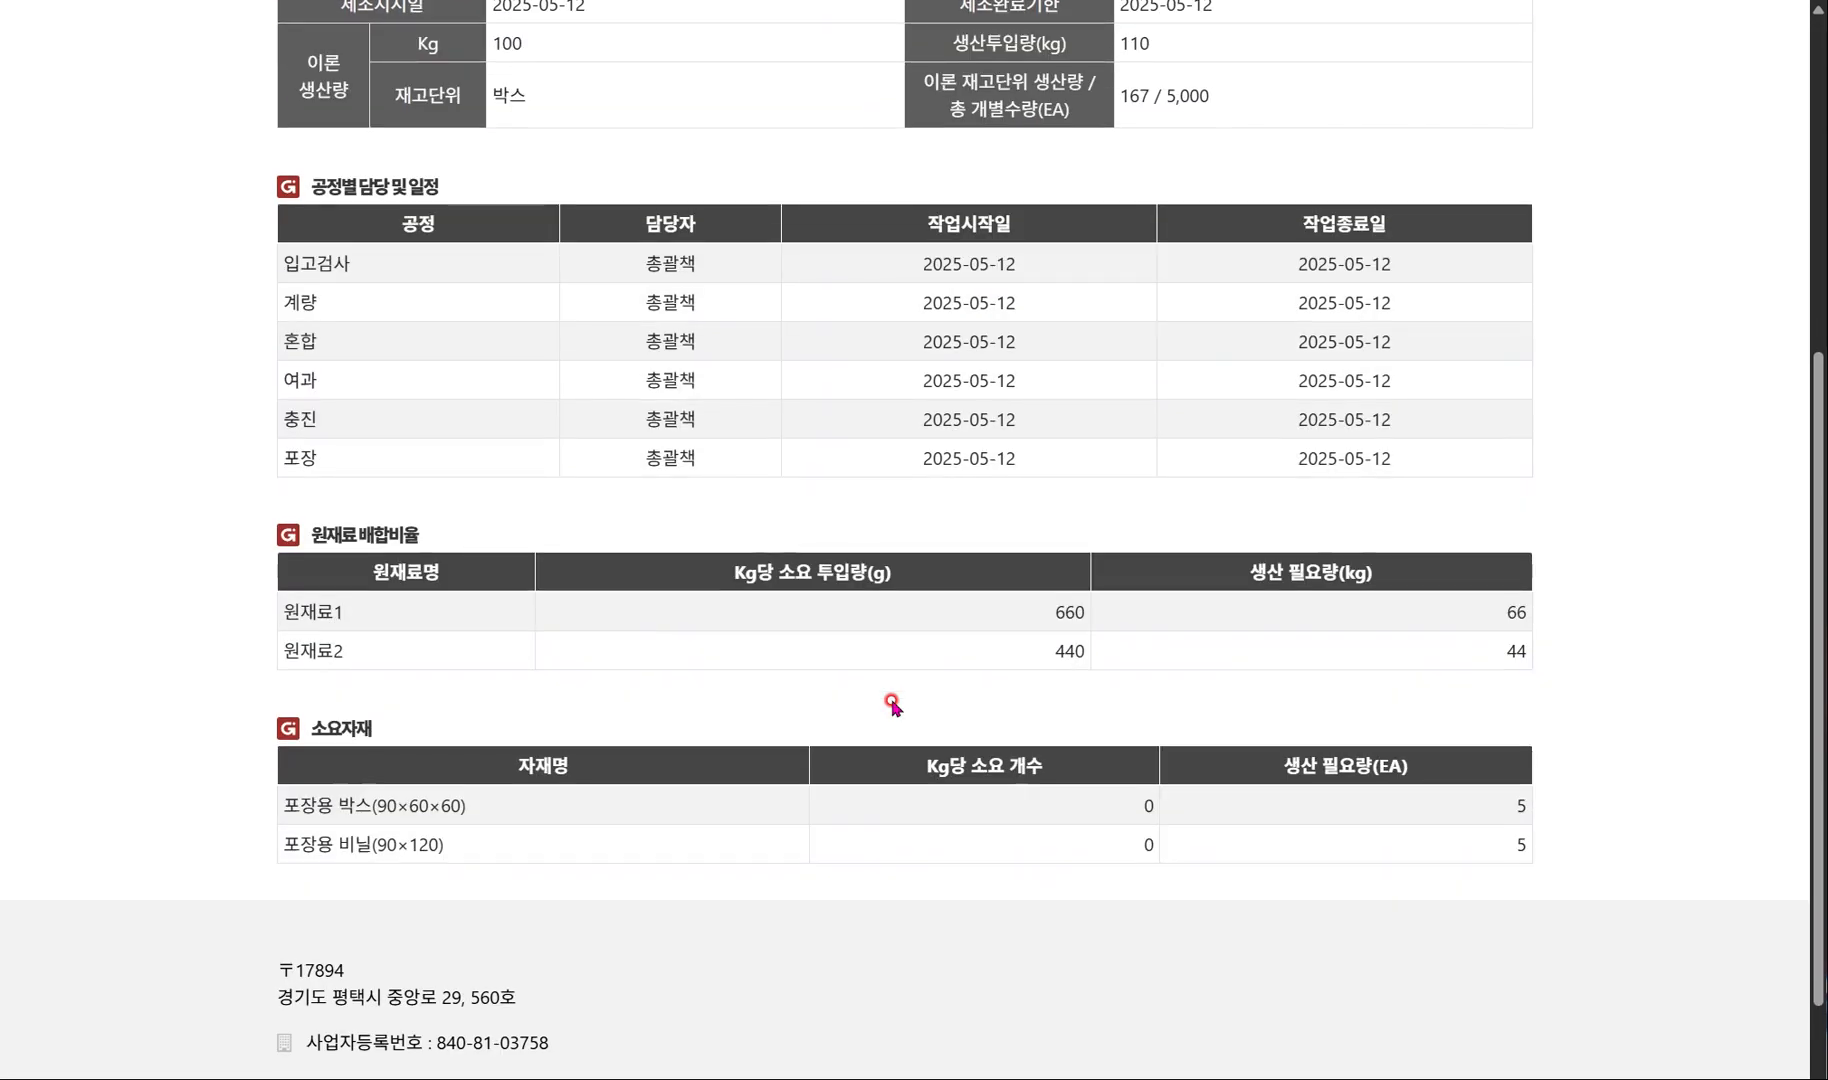
scroll(892, 704, up, 5)
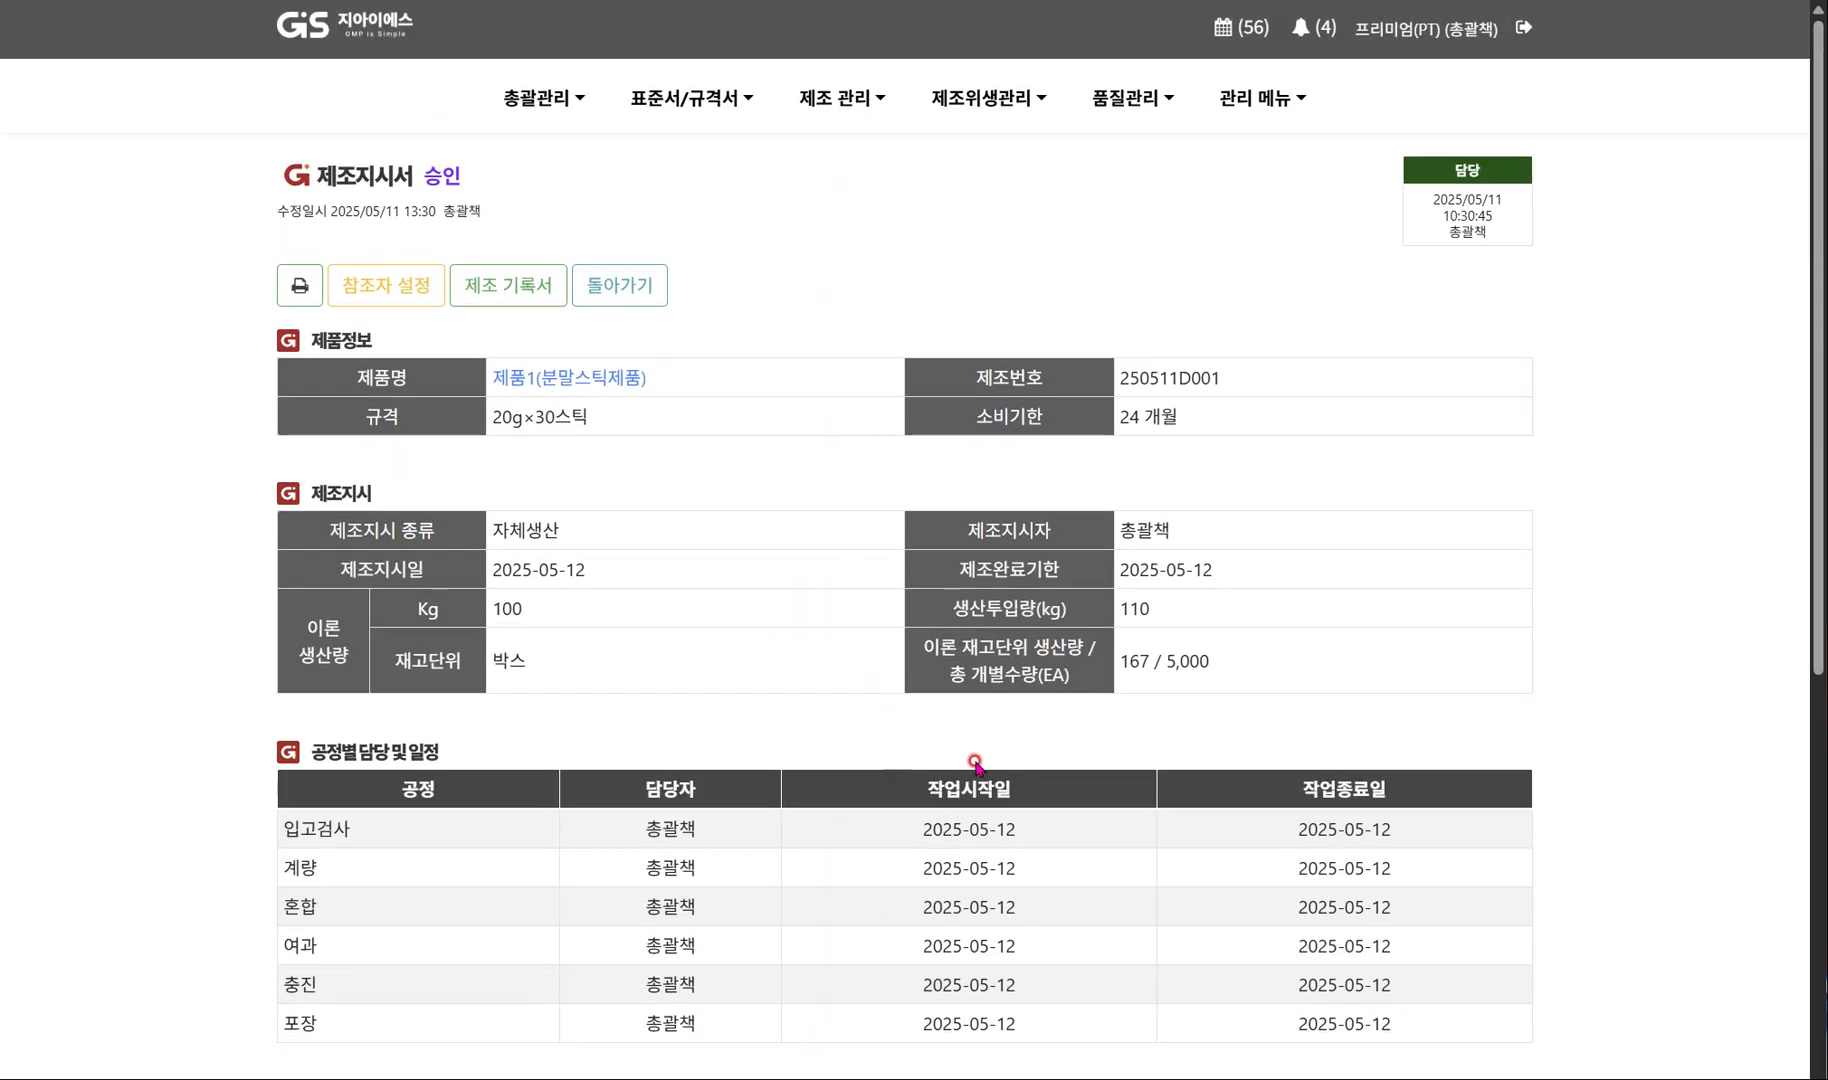
click(499, 289)
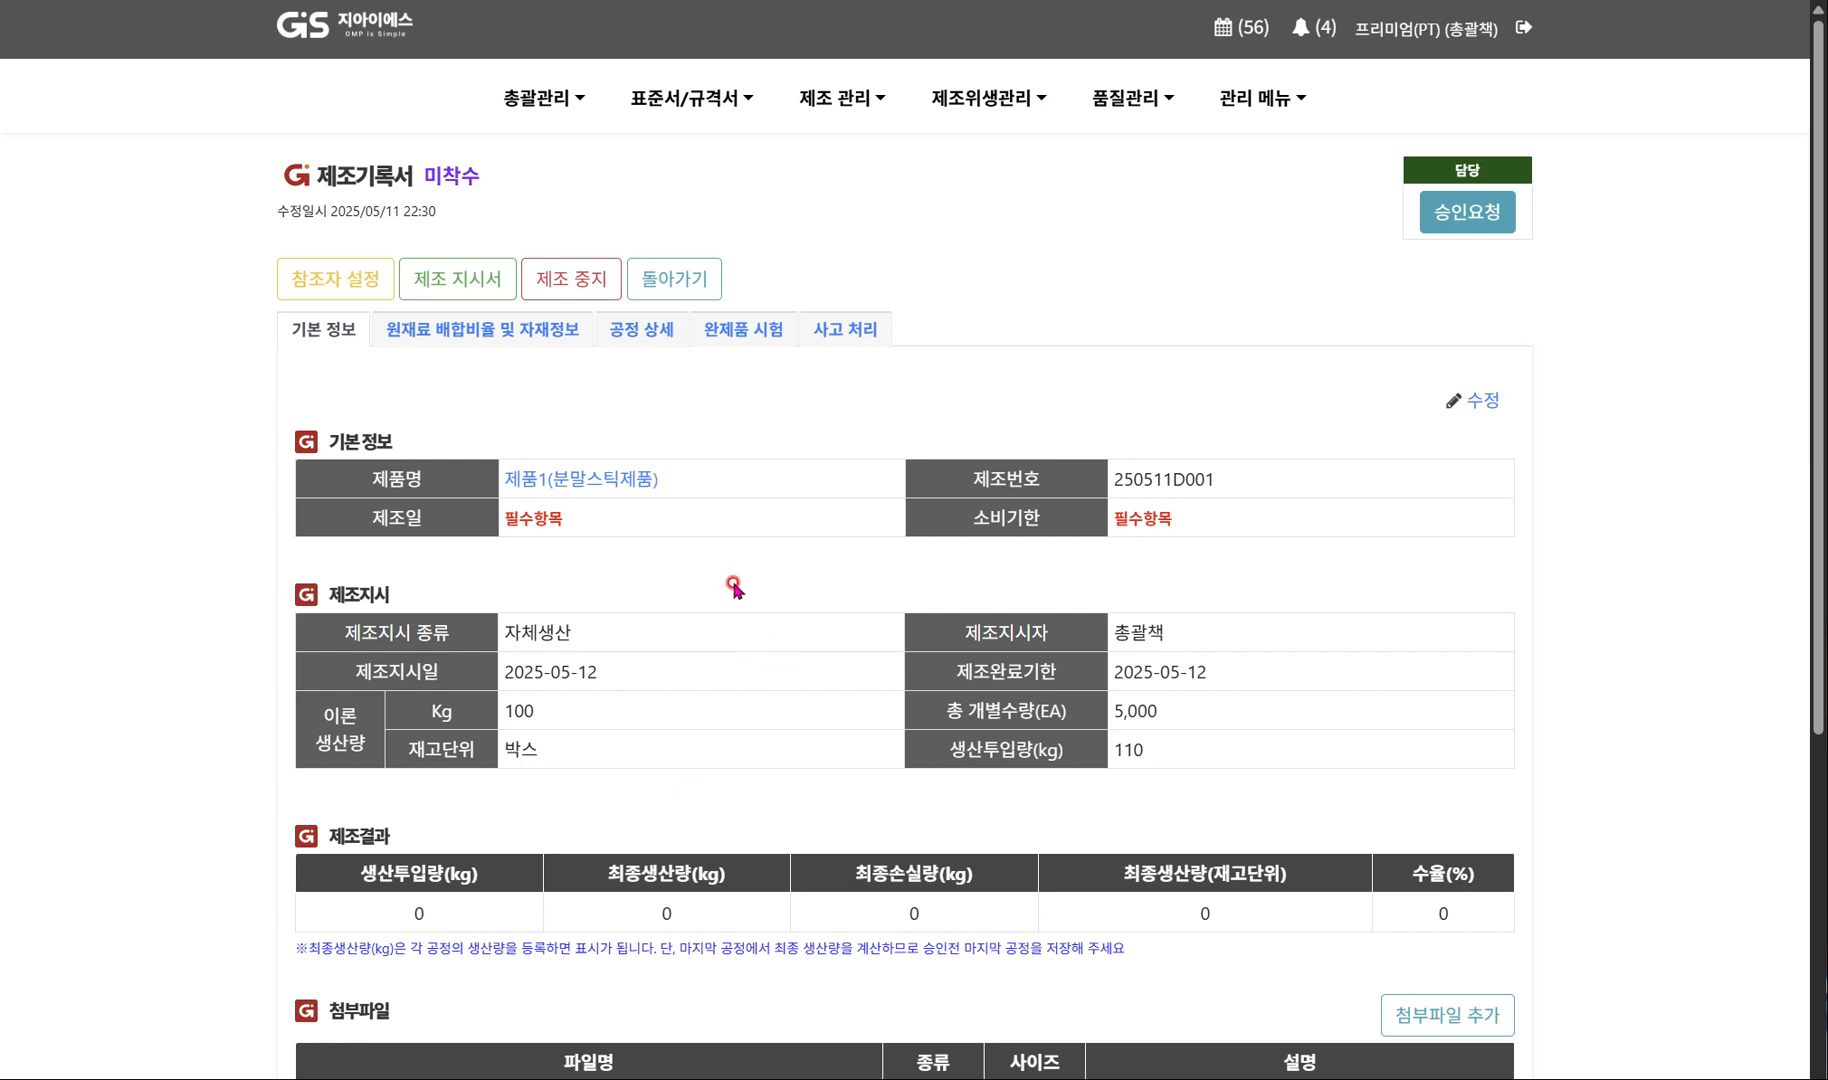
Open manufacturing record 250511D001 from the 제조 기록서 list and start editing its basic information.
click(853, 95)
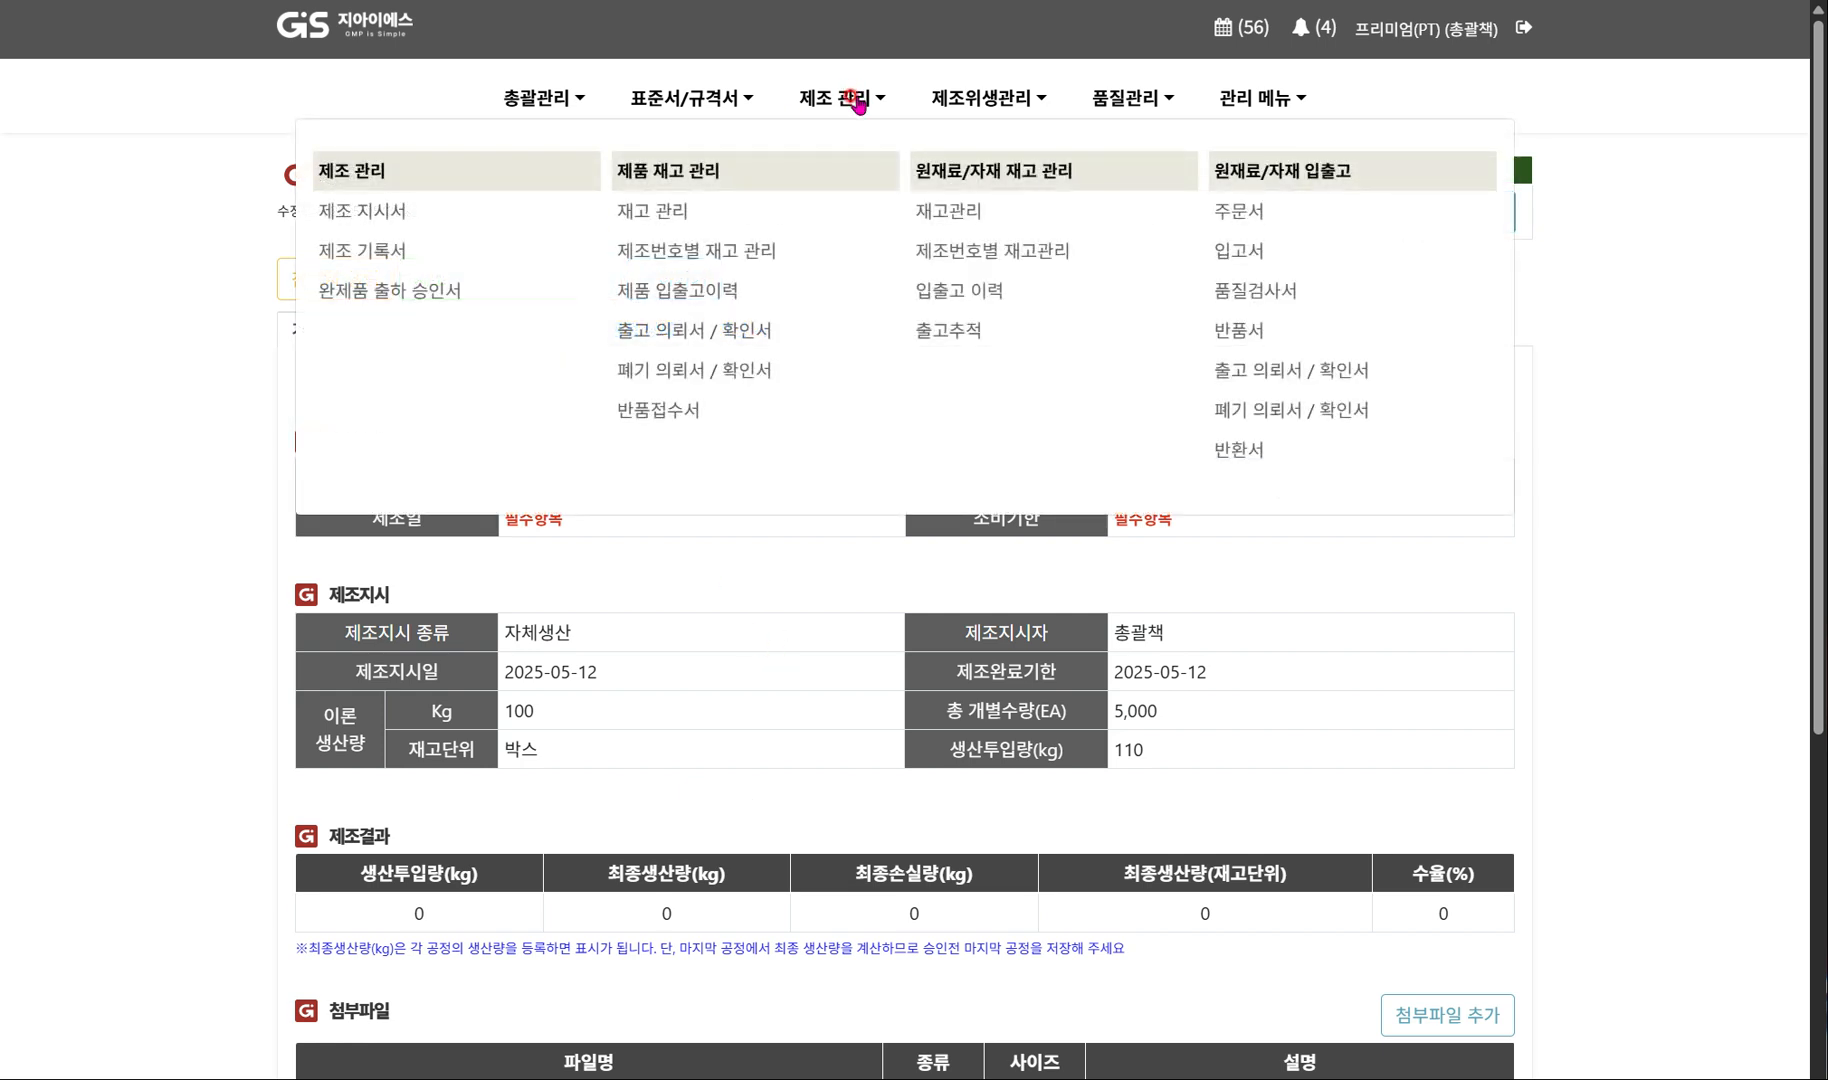
mouse_move(859, 112)
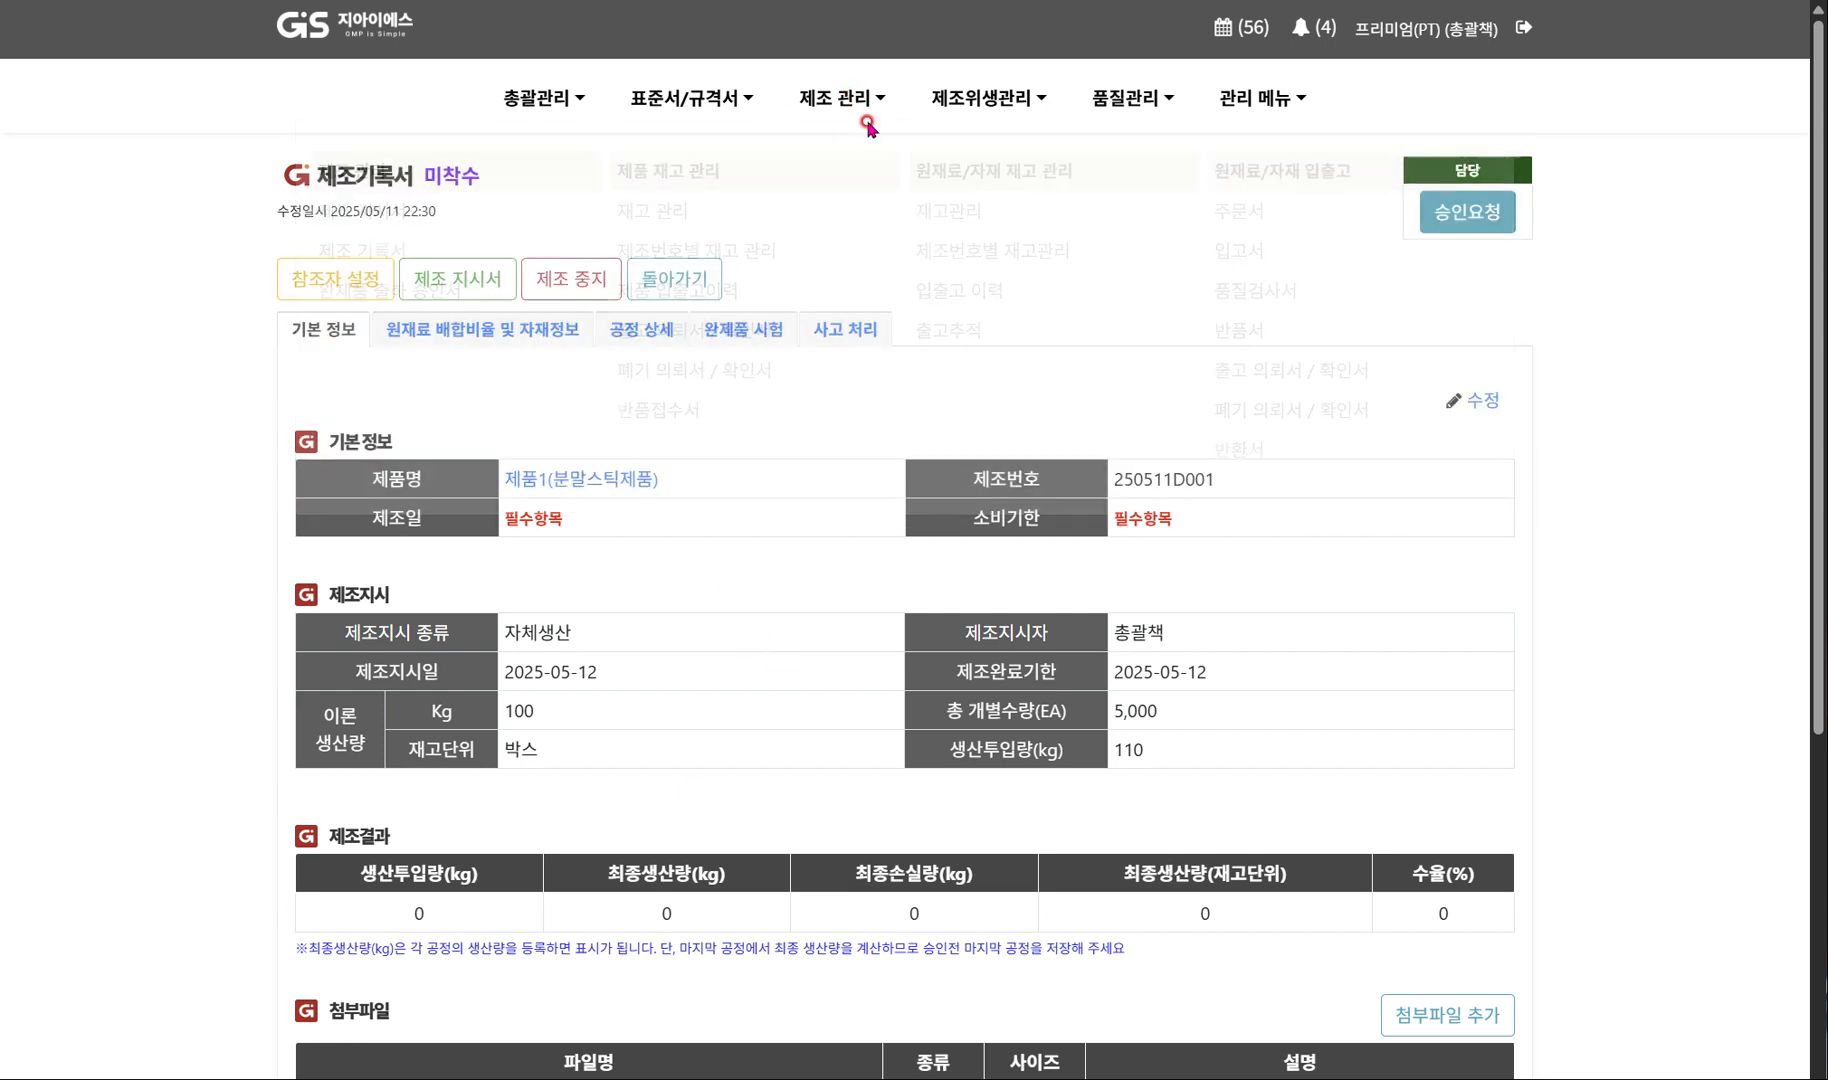
click(380, 258)
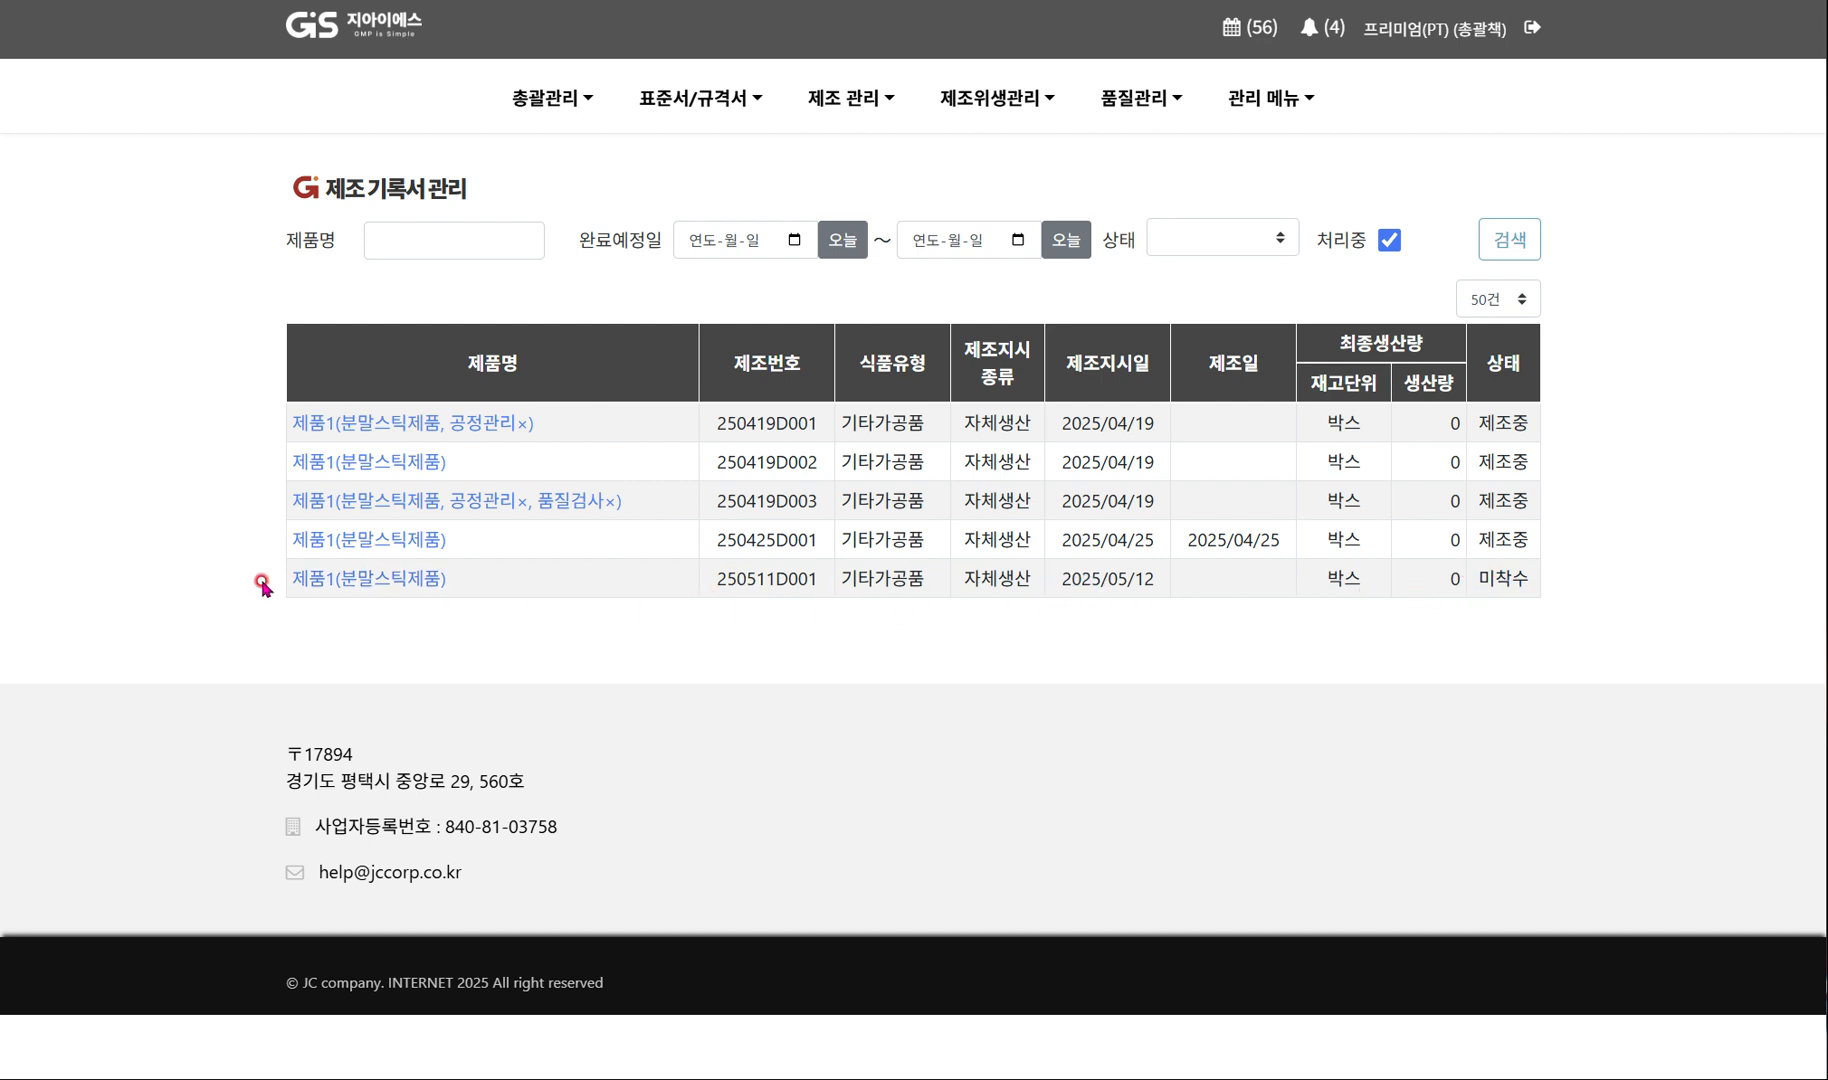
click(367, 580)
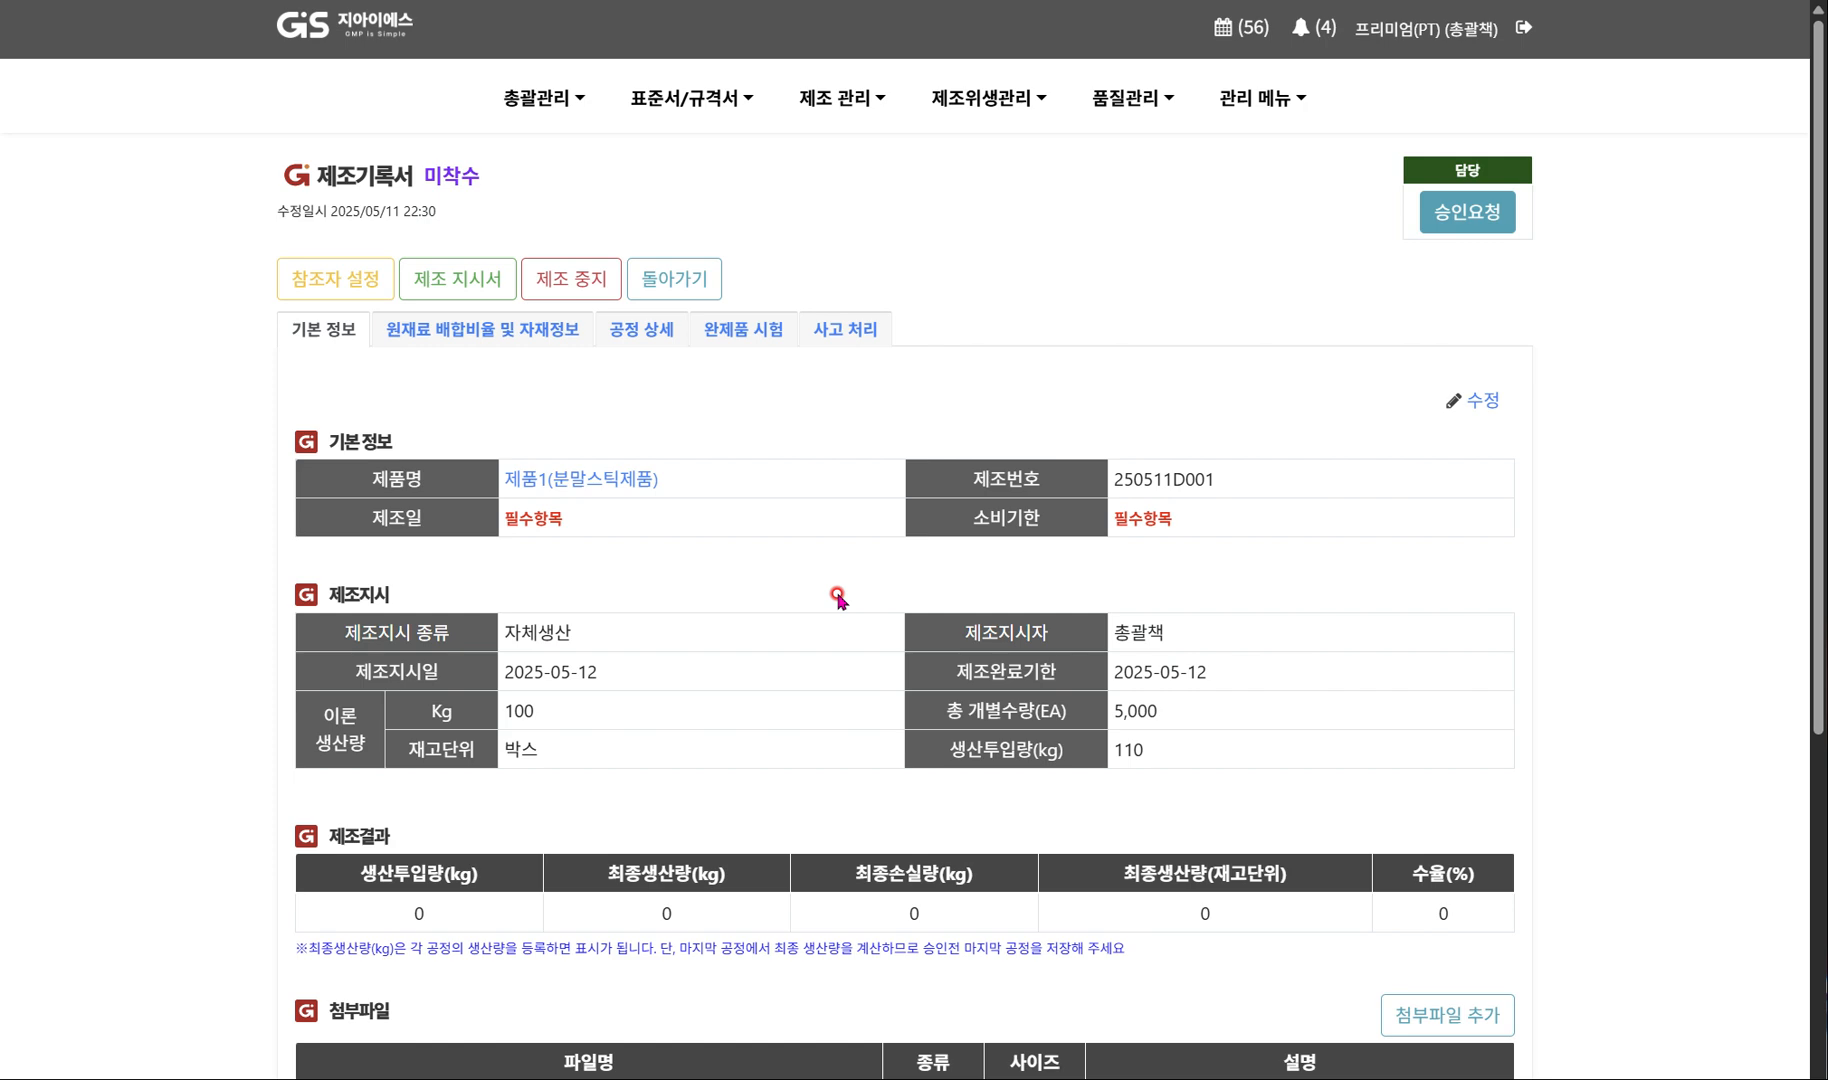
scroll(838, 598, down, 2)
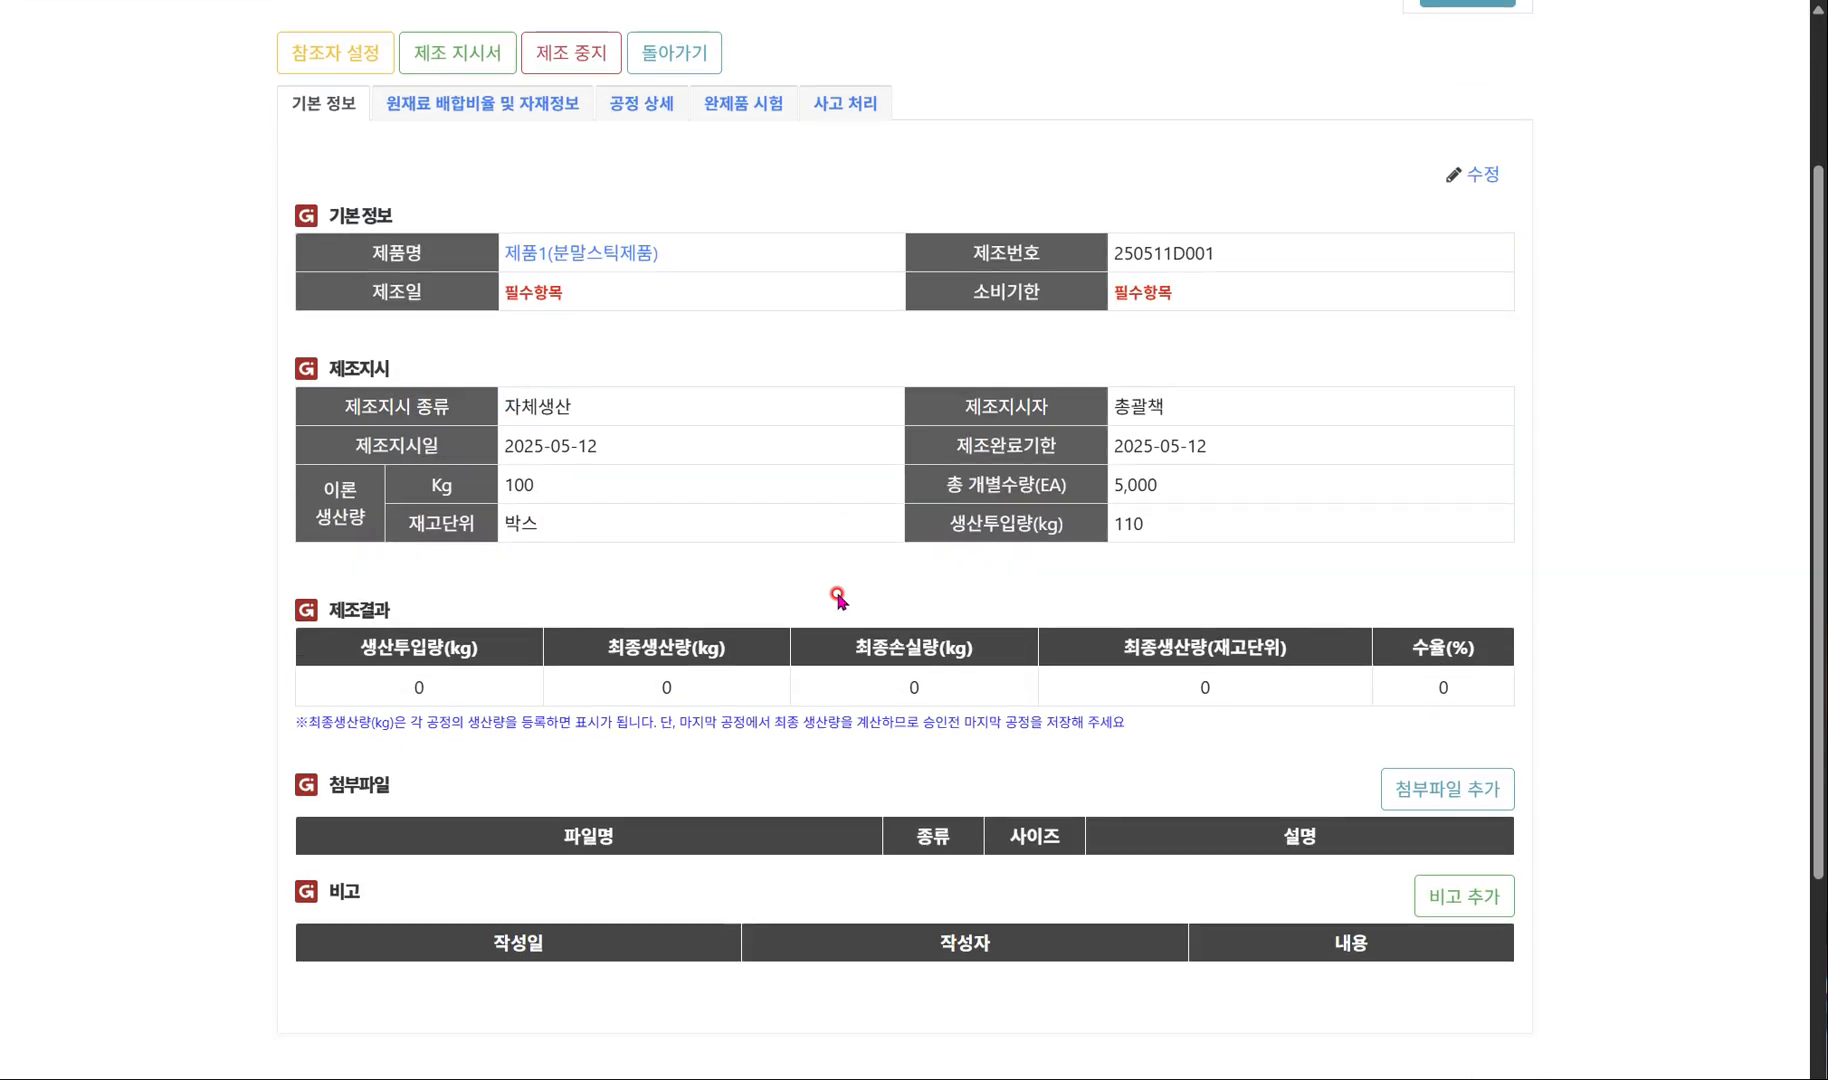
scroll(838, 598, down, 2)
scroll(880, 665, up, 3)
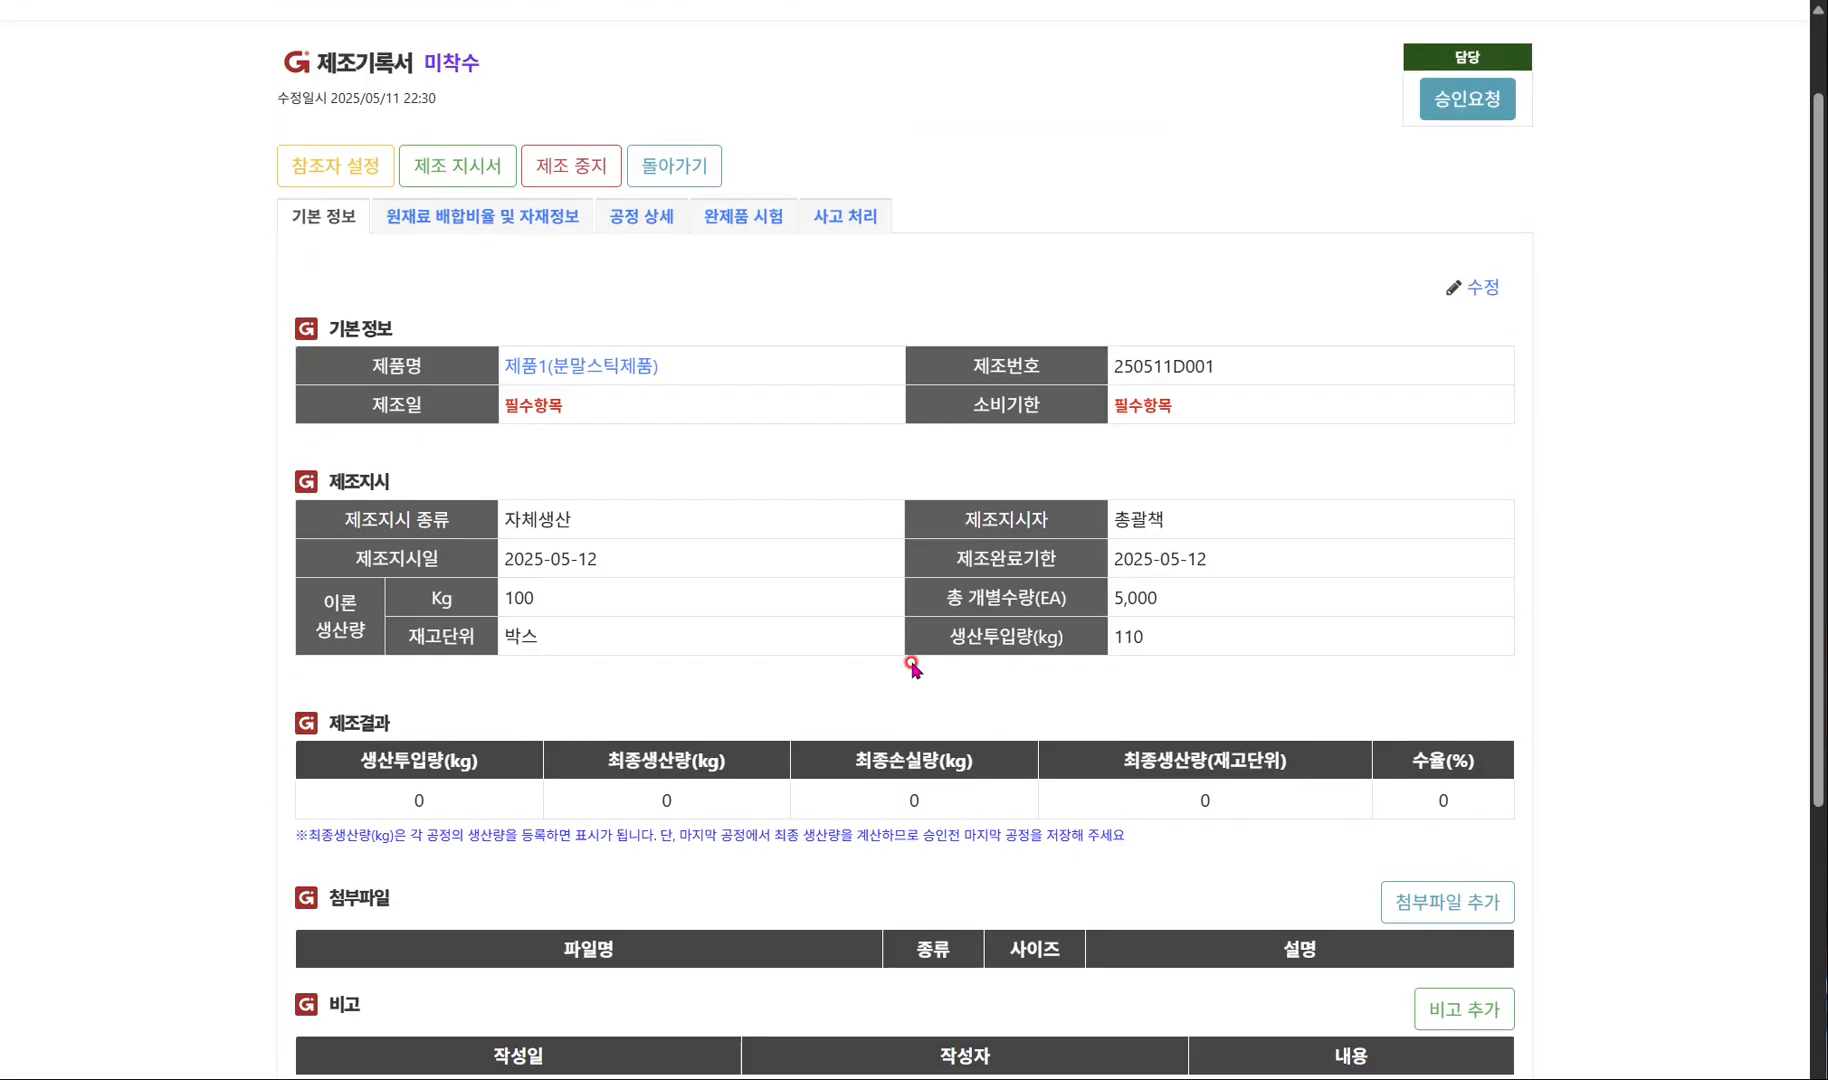
scroll(911, 665, up, 1)
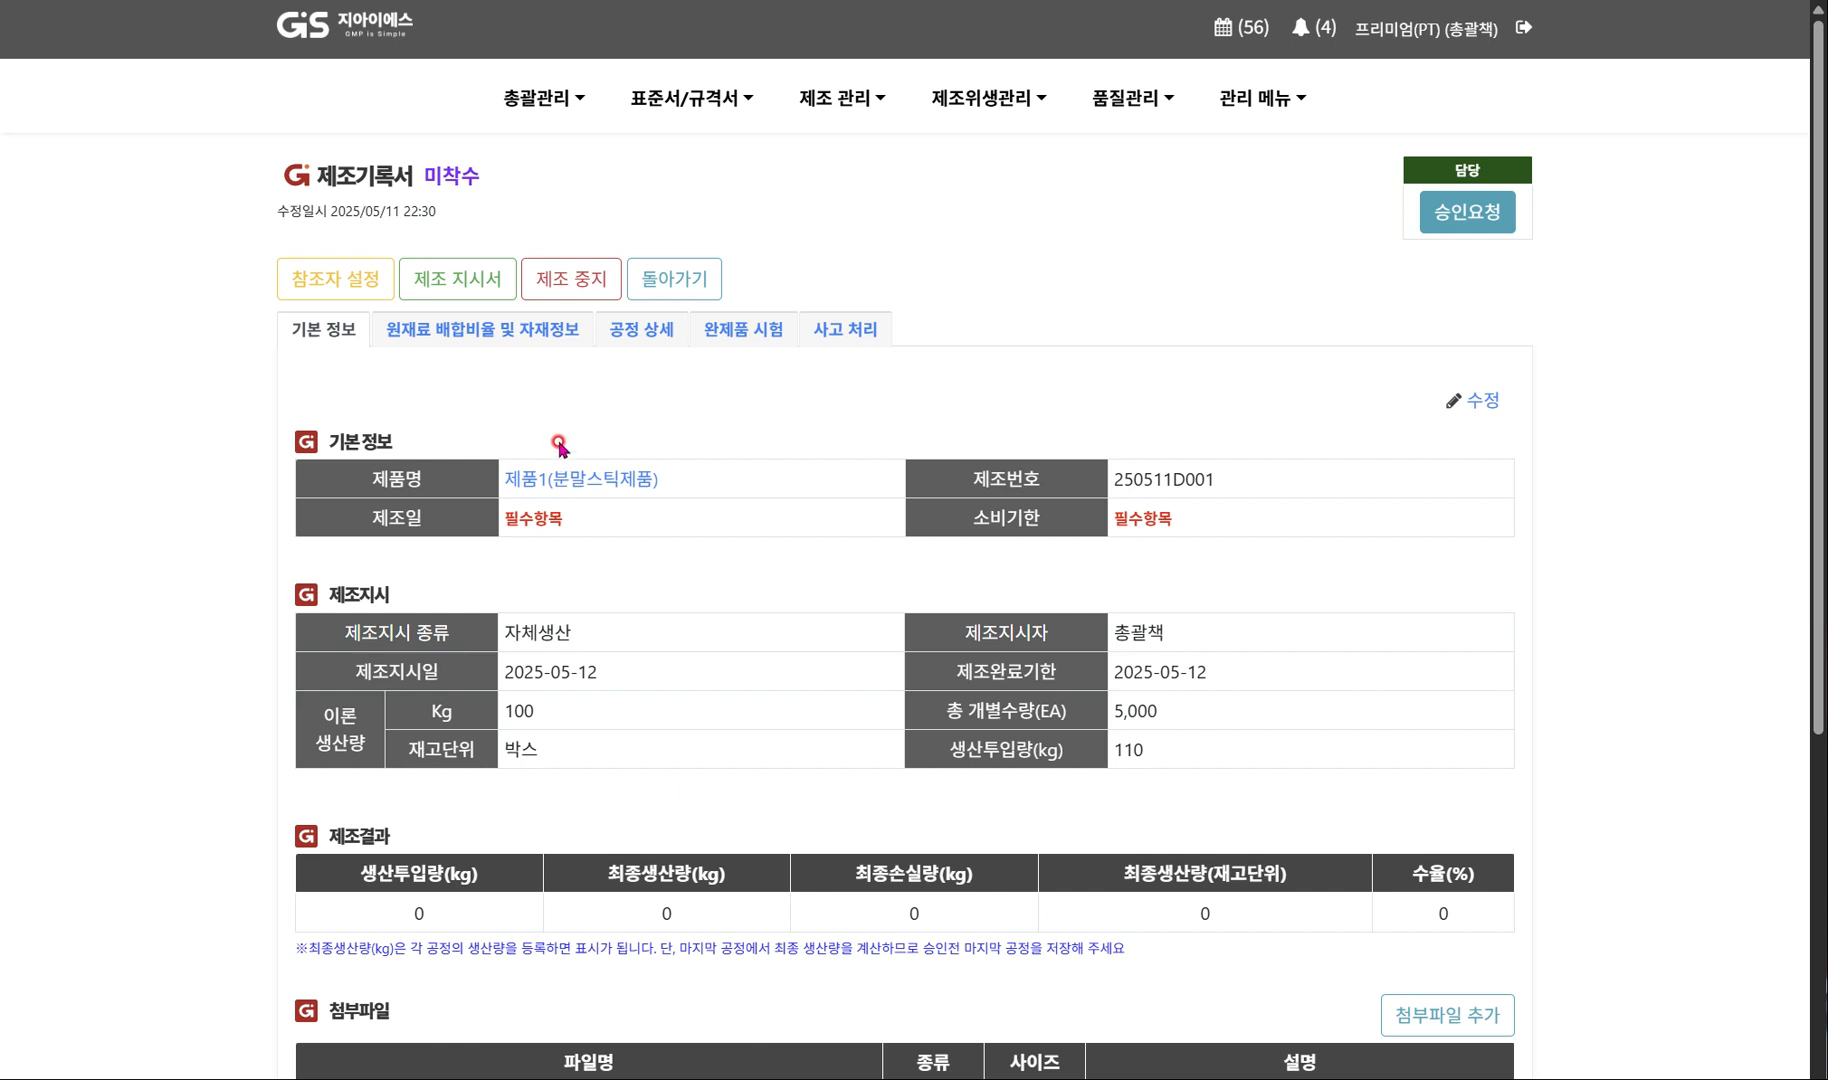
click(1482, 401)
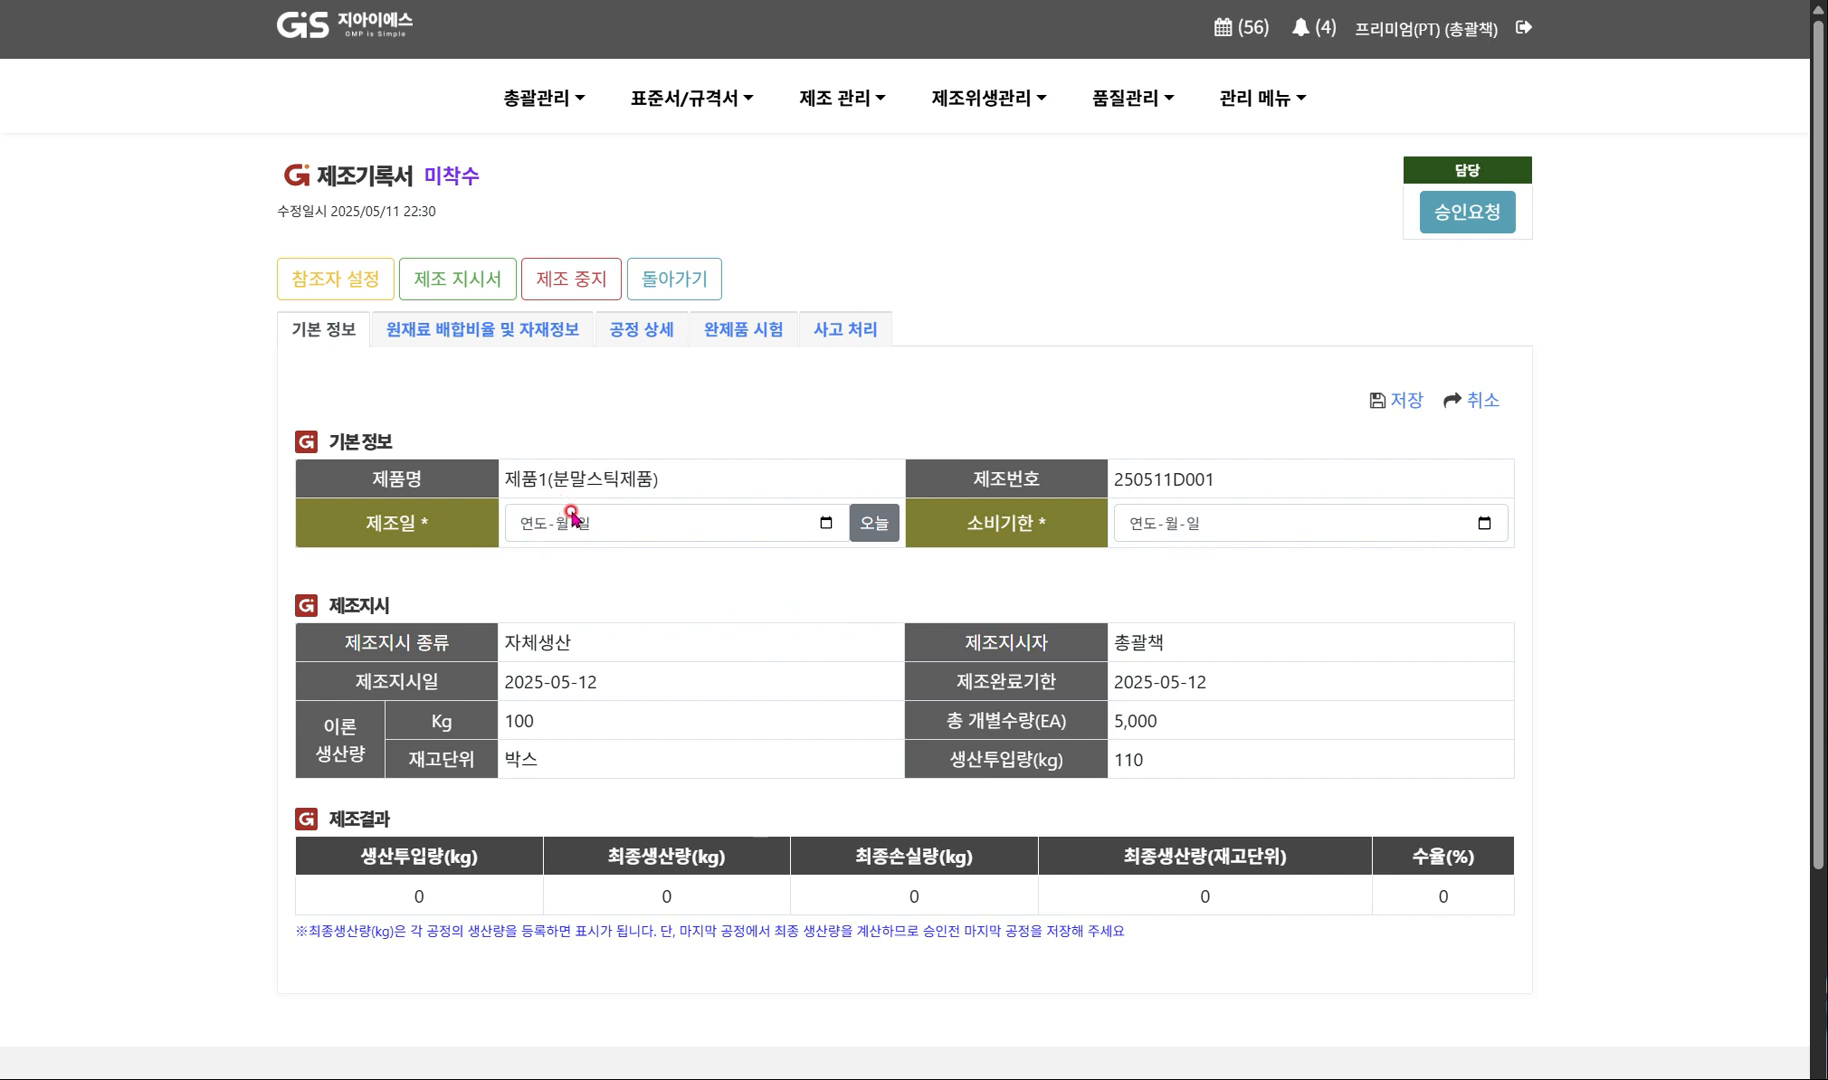
Try to save the basic information with 2025-05-11 as the manufacturing date (제조일).
click(869, 524)
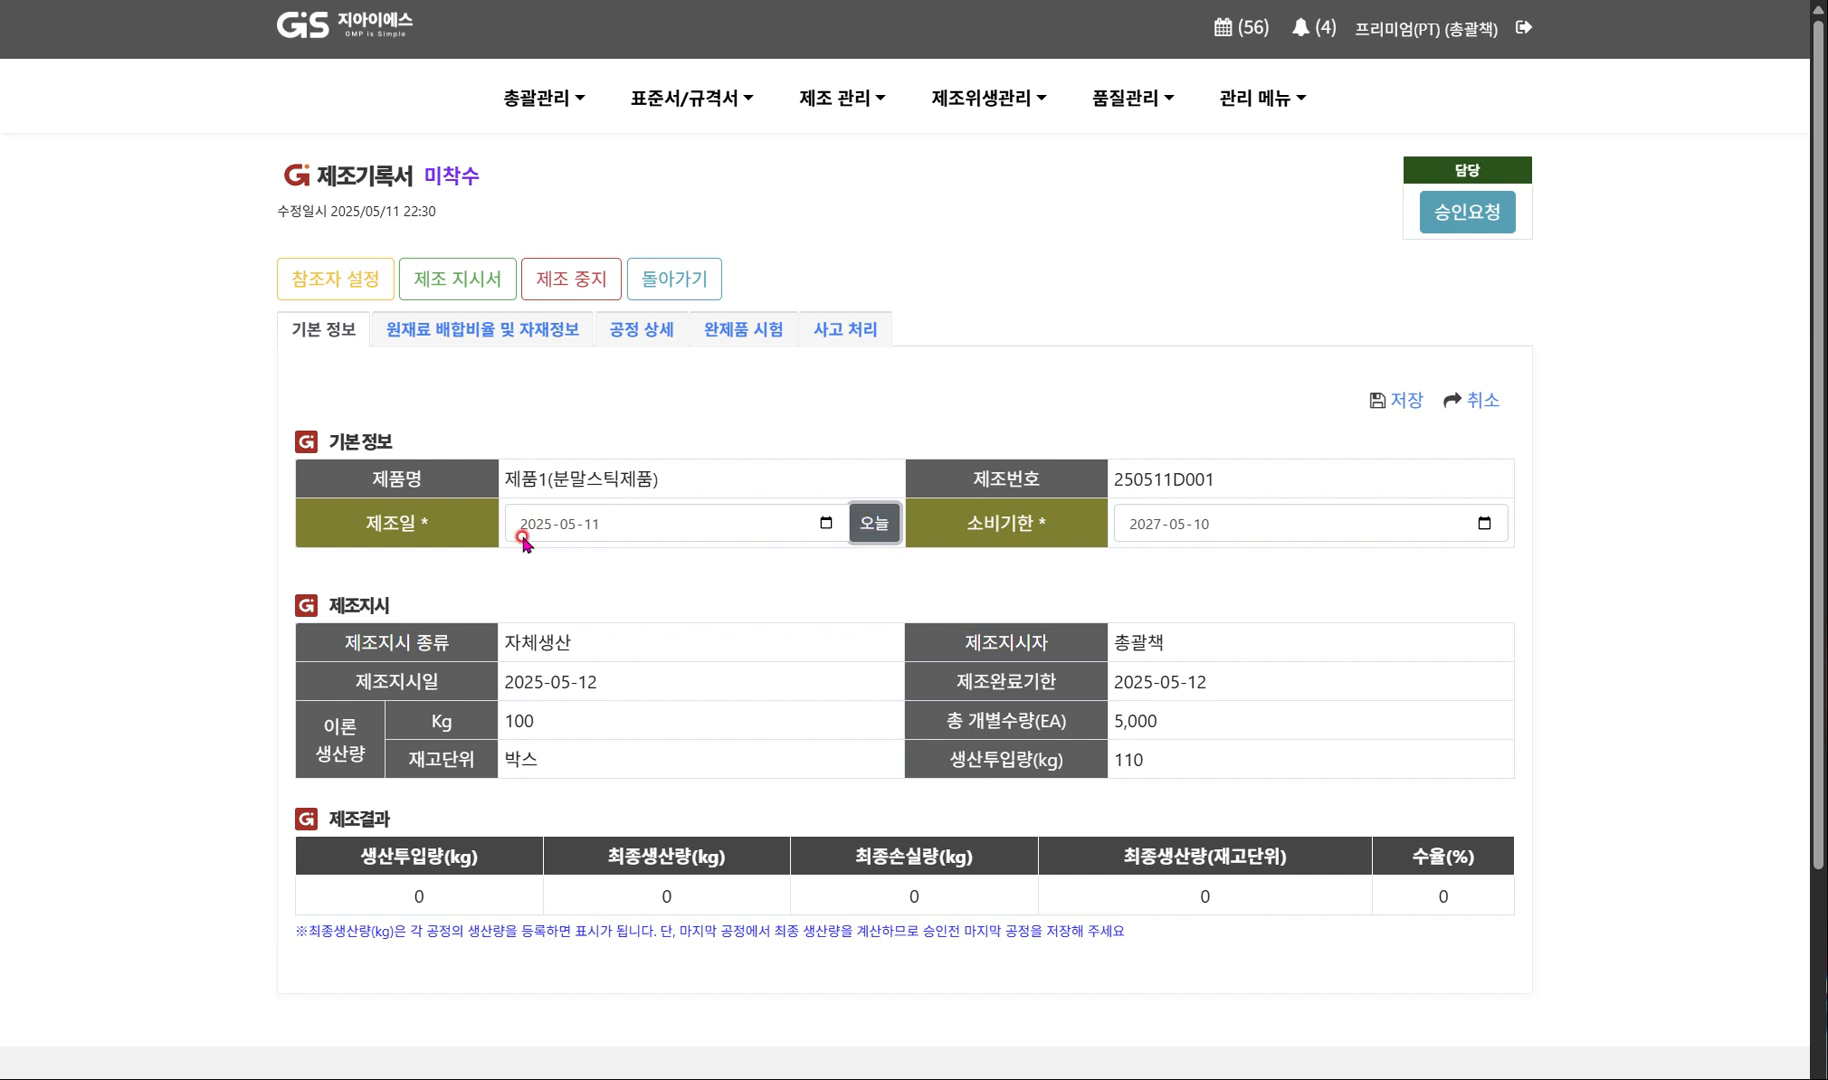
click(596, 528)
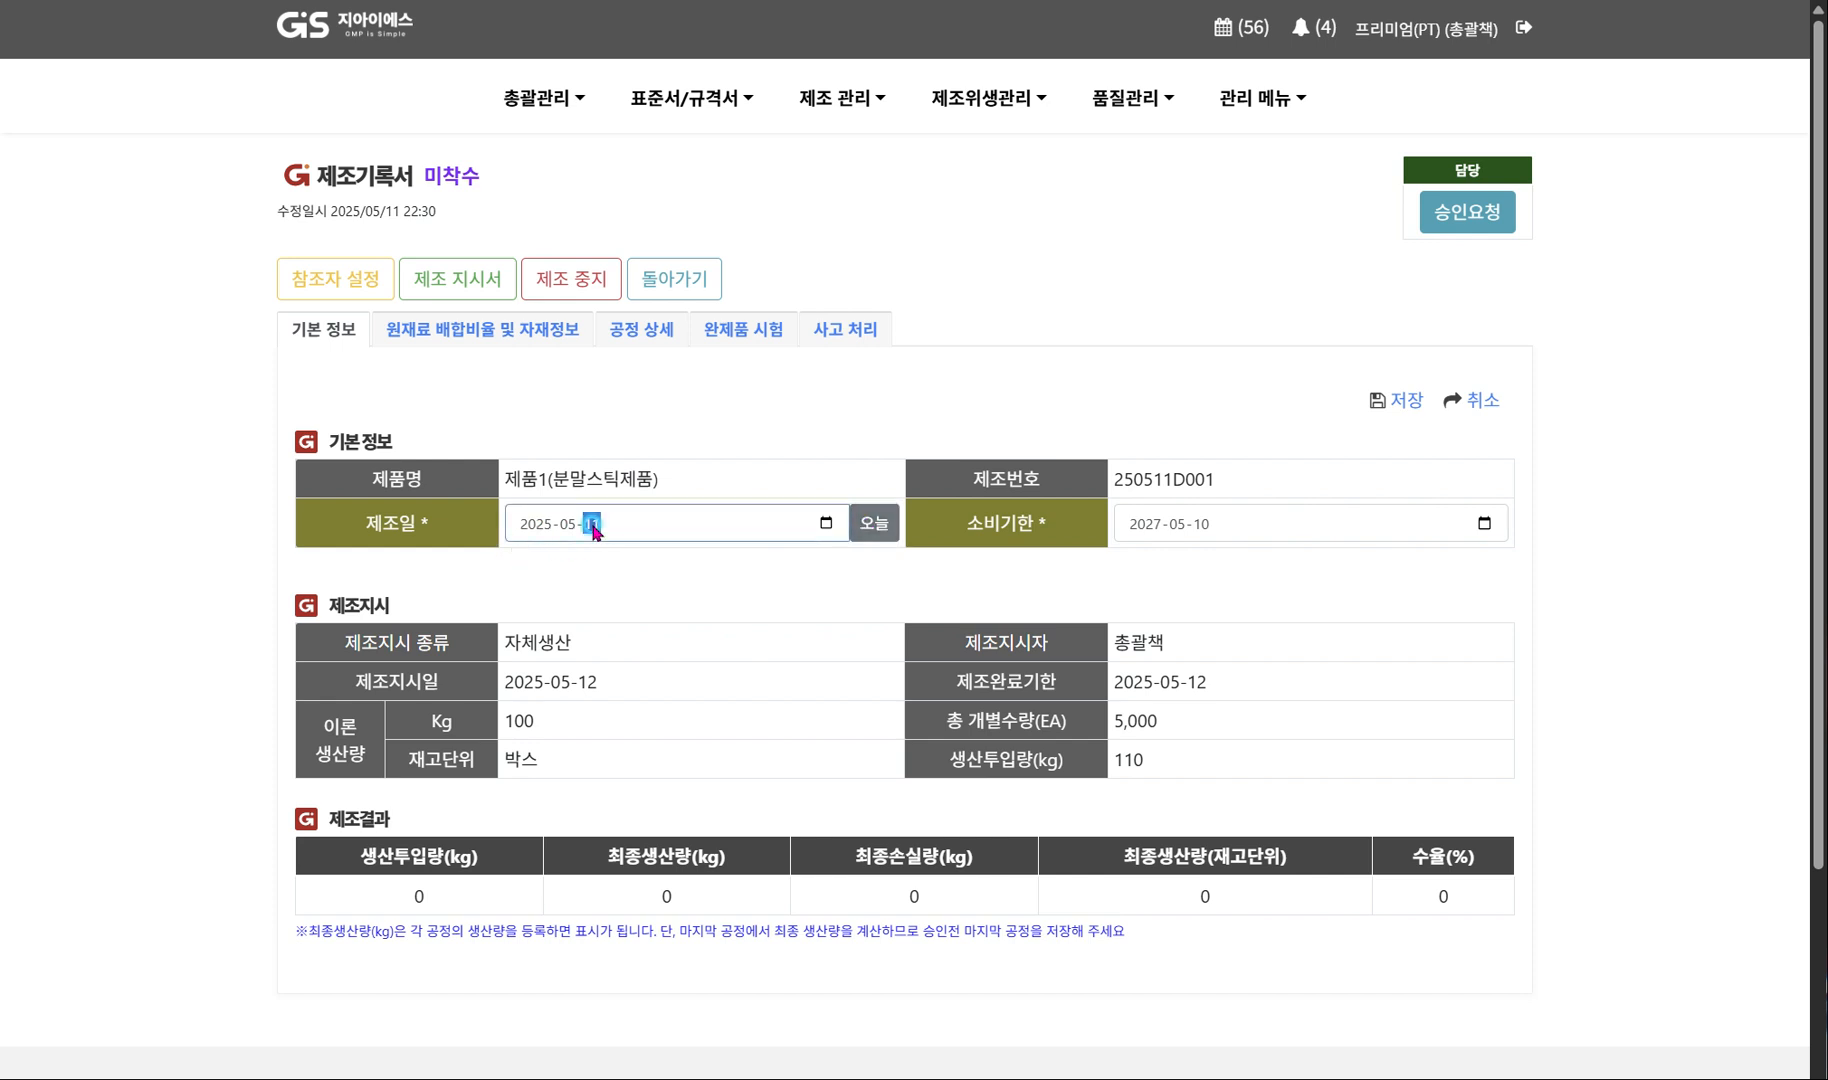
click(761, 616)
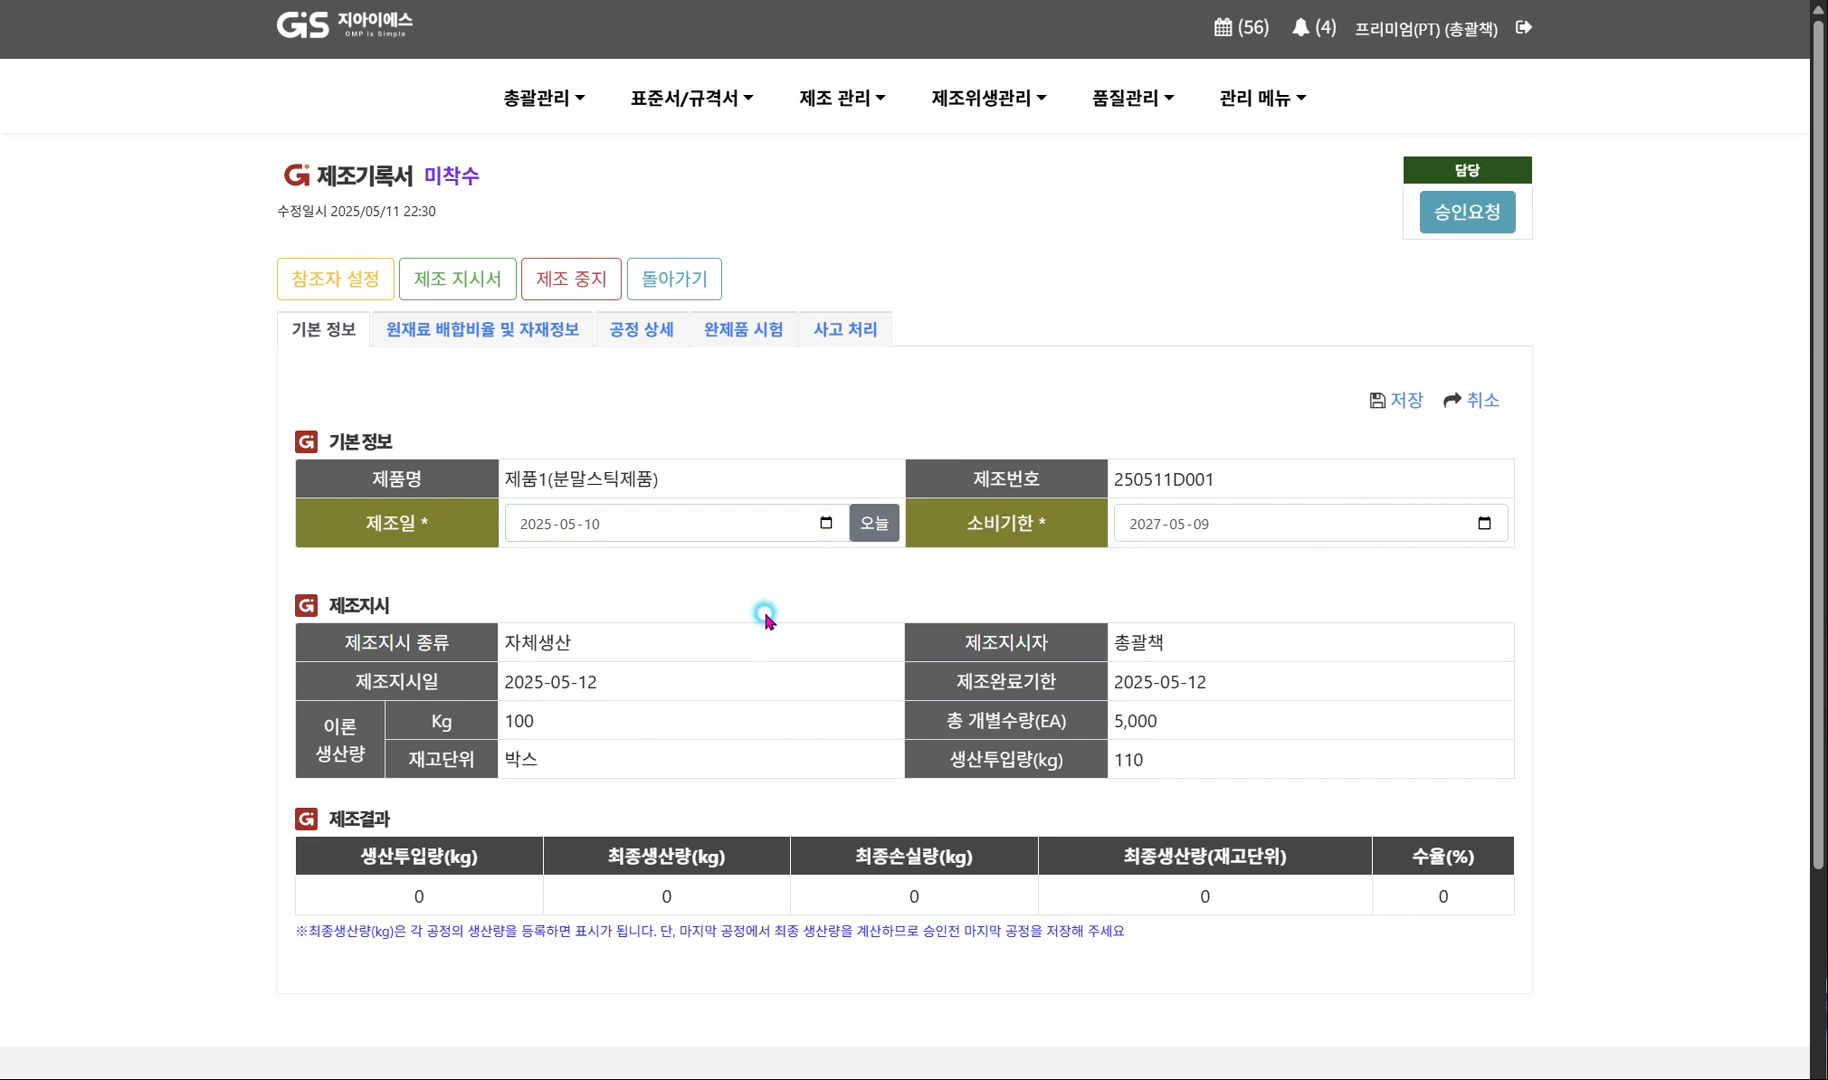
click(872, 522)
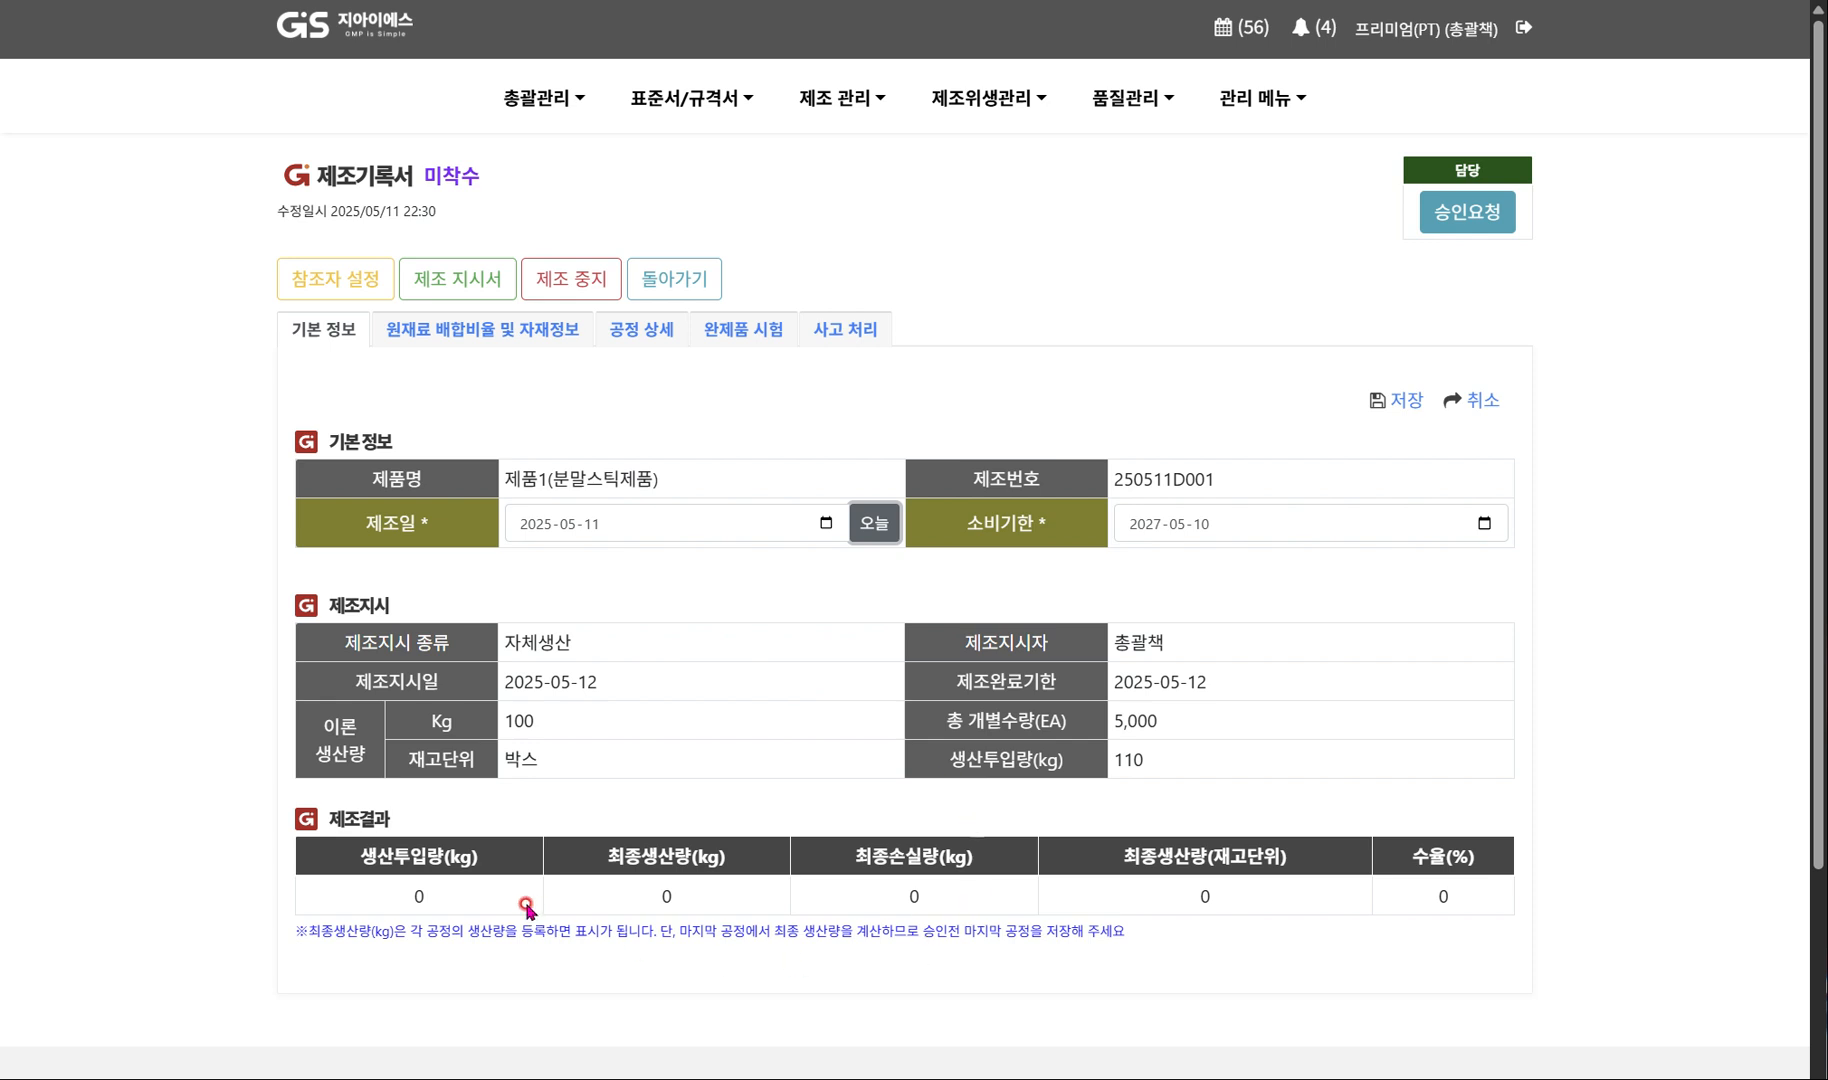
click(1412, 400)
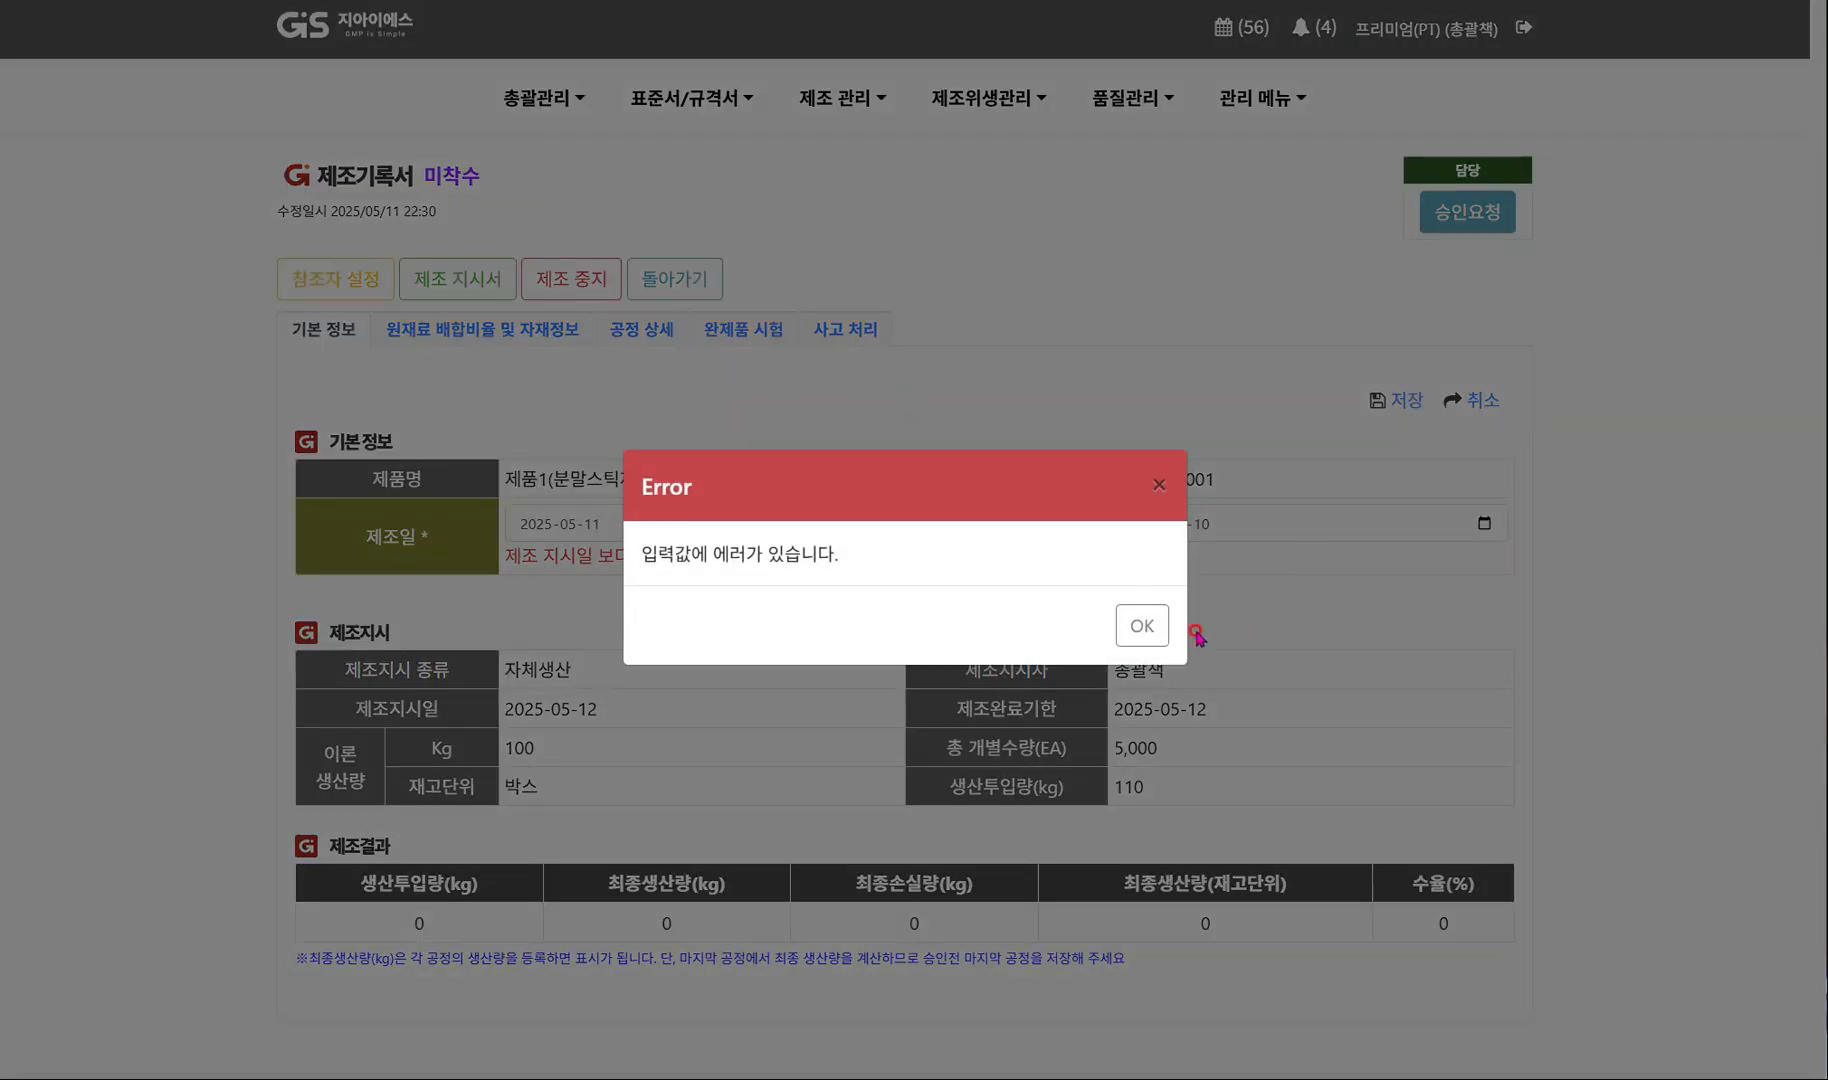
click(1145, 628)
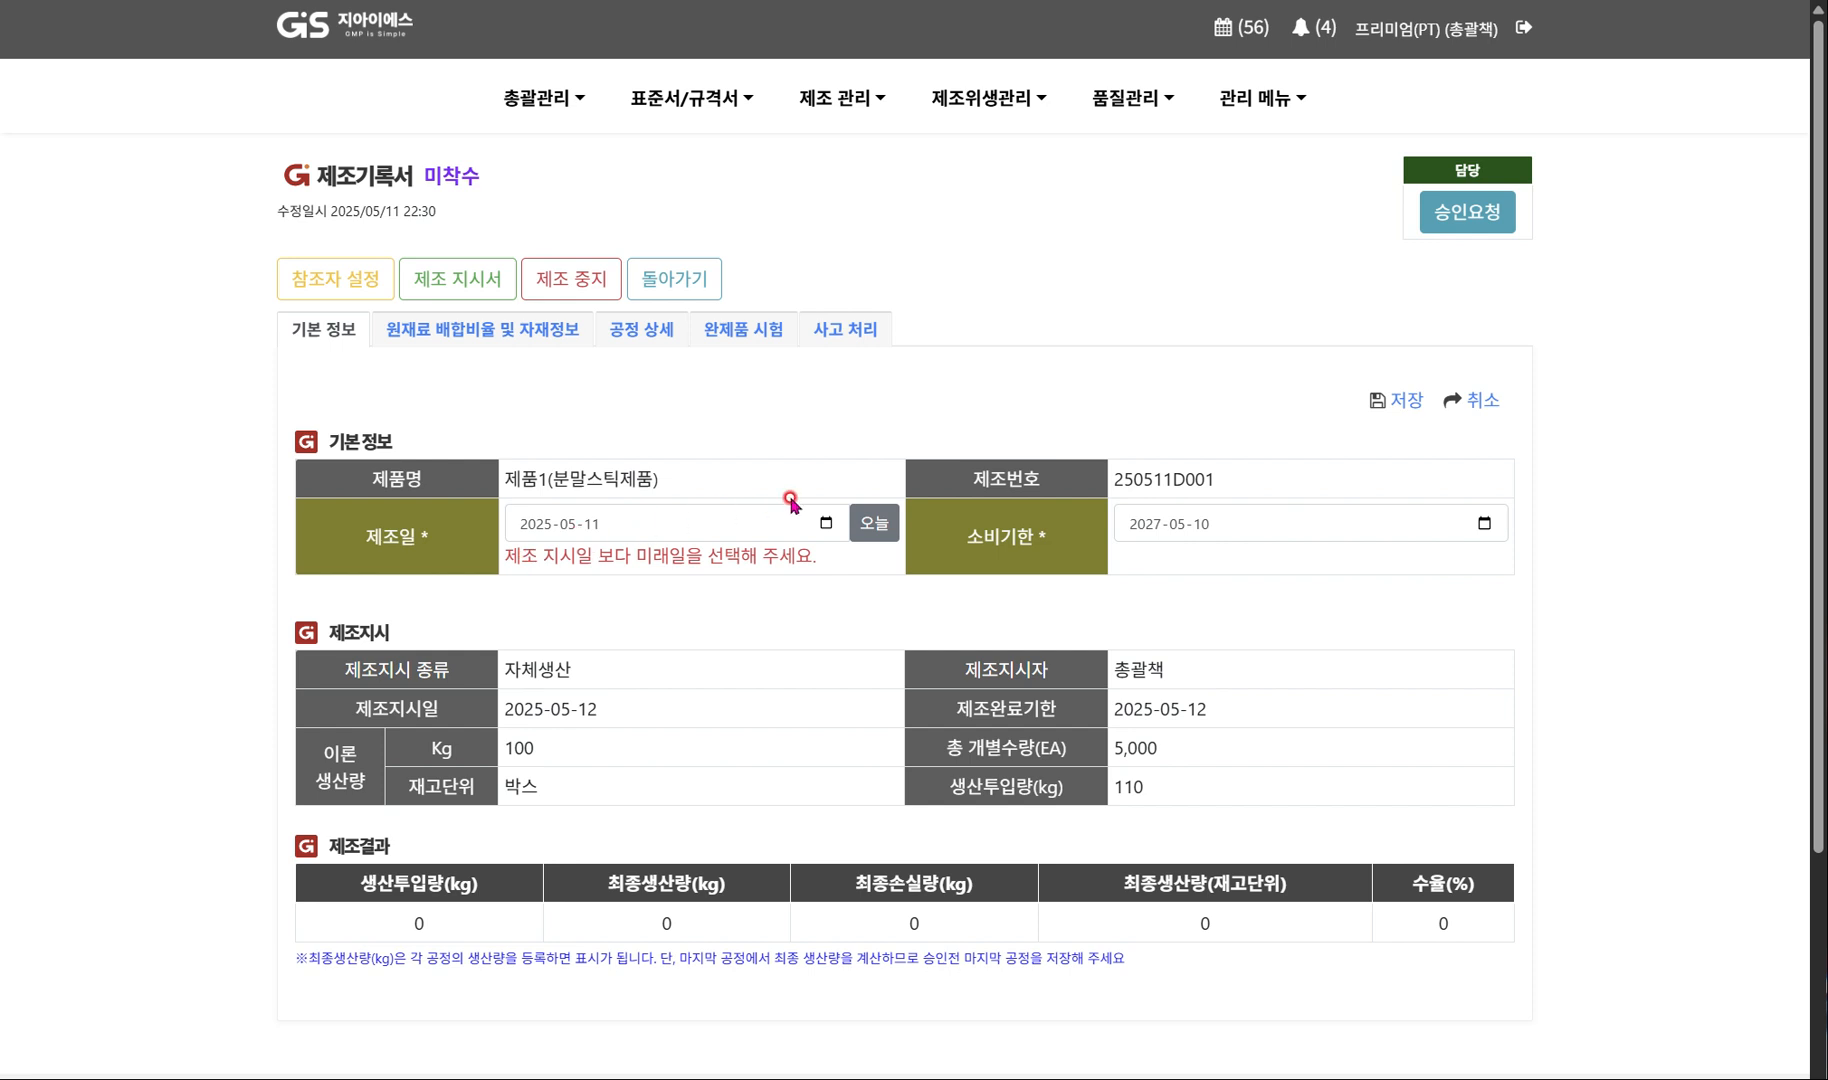
Set the manufacturing date (제조일) to 2025-05-12 and save the basic information.
click(826, 523)
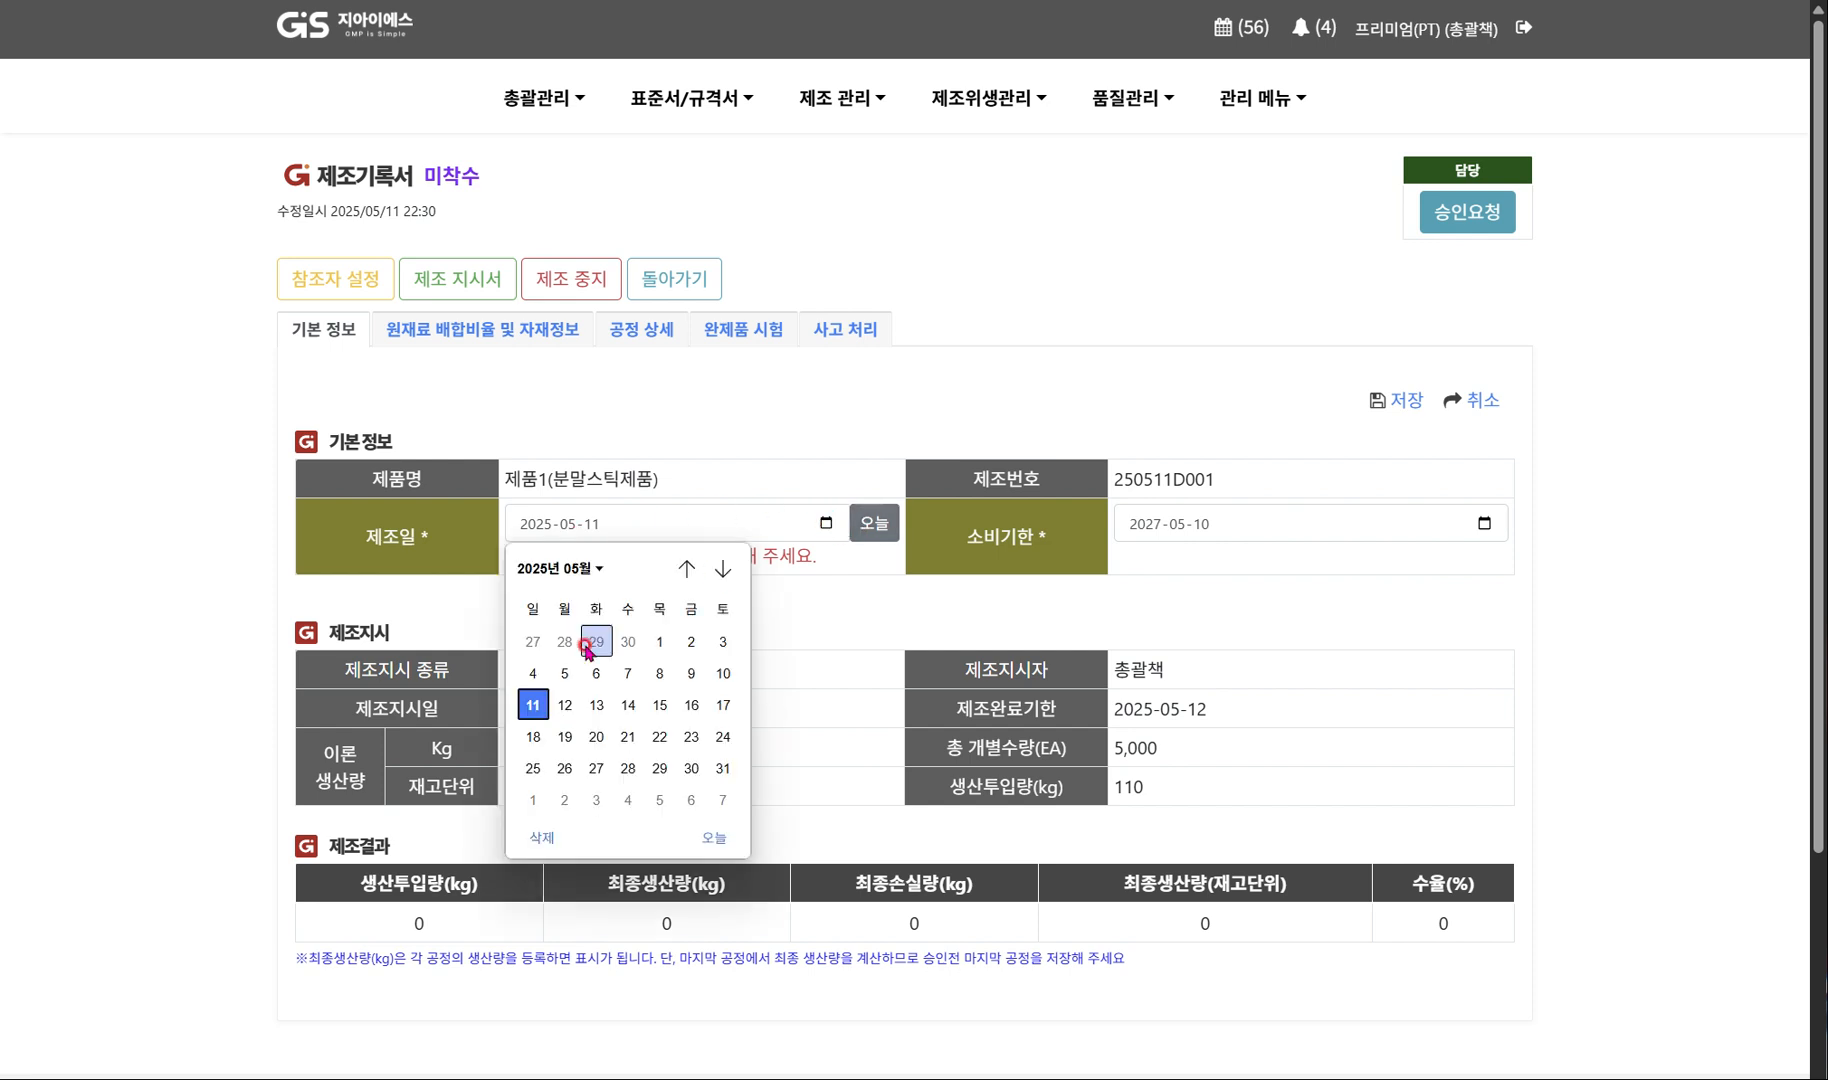
click(565, 705)
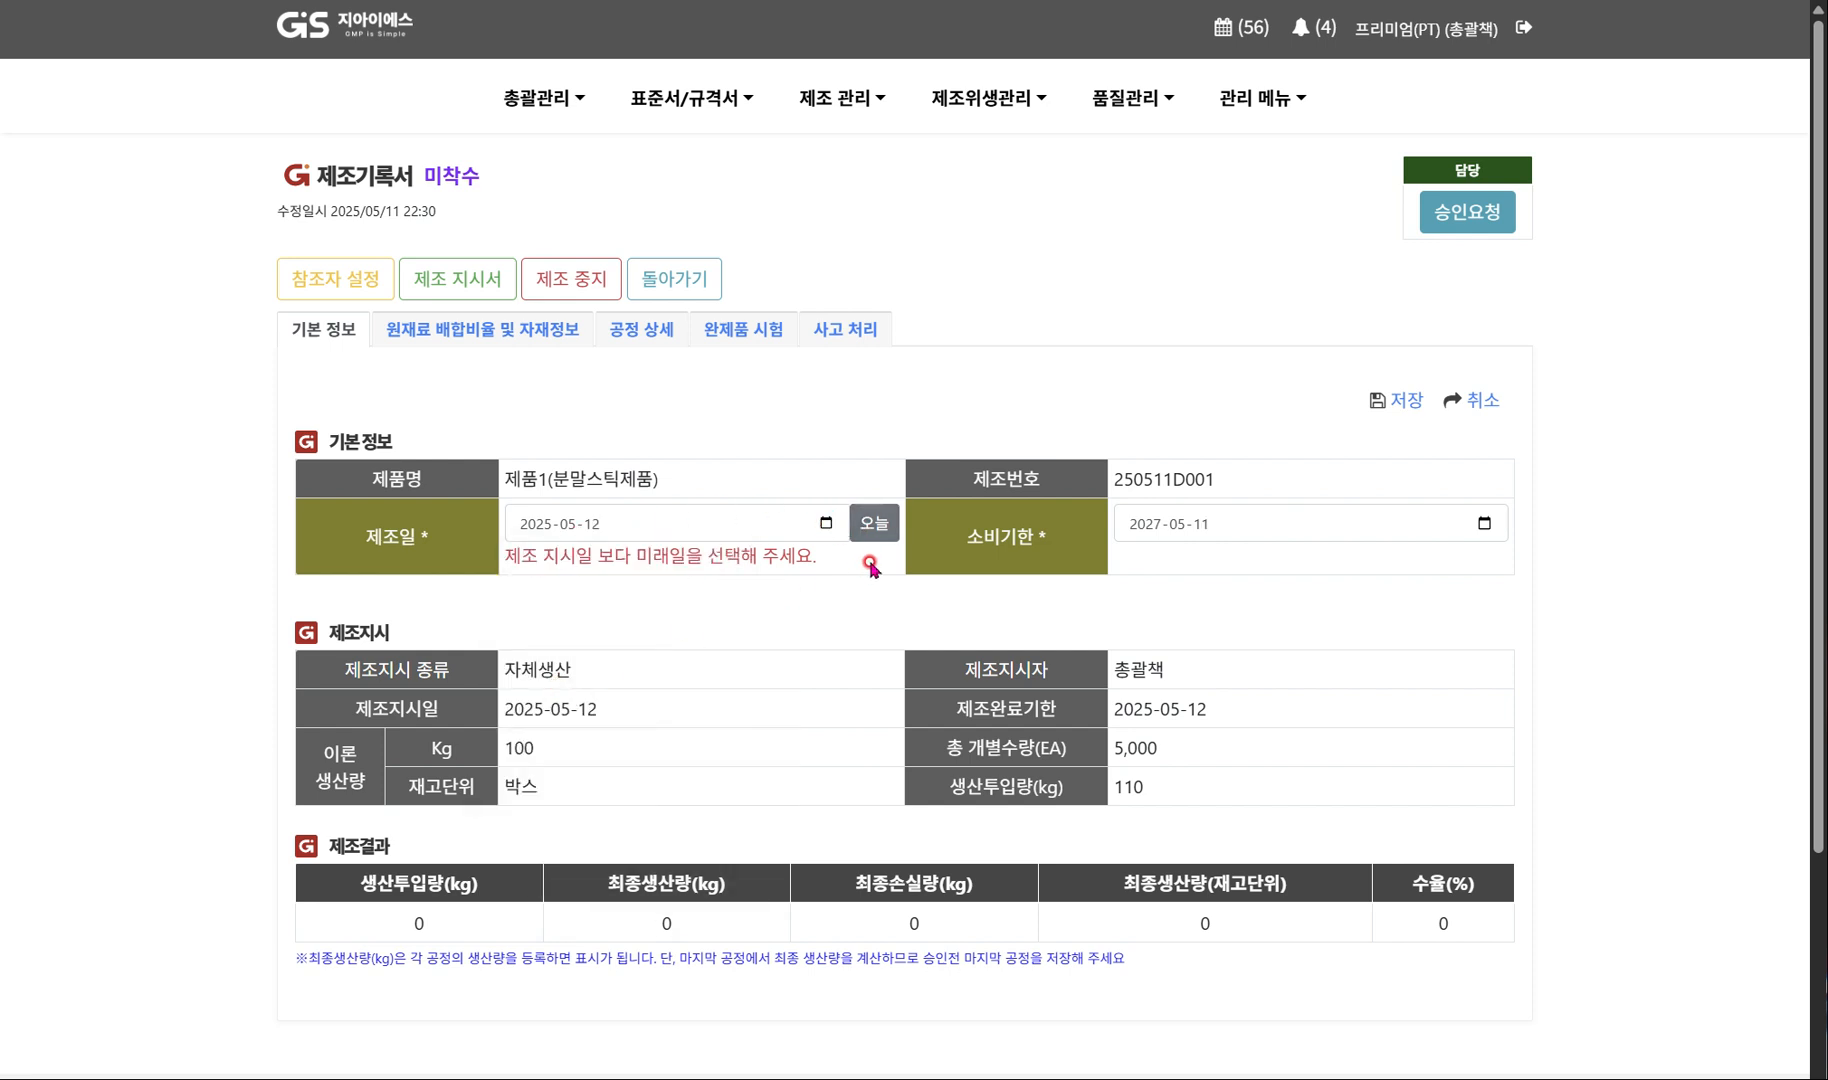
click(1395, 400)
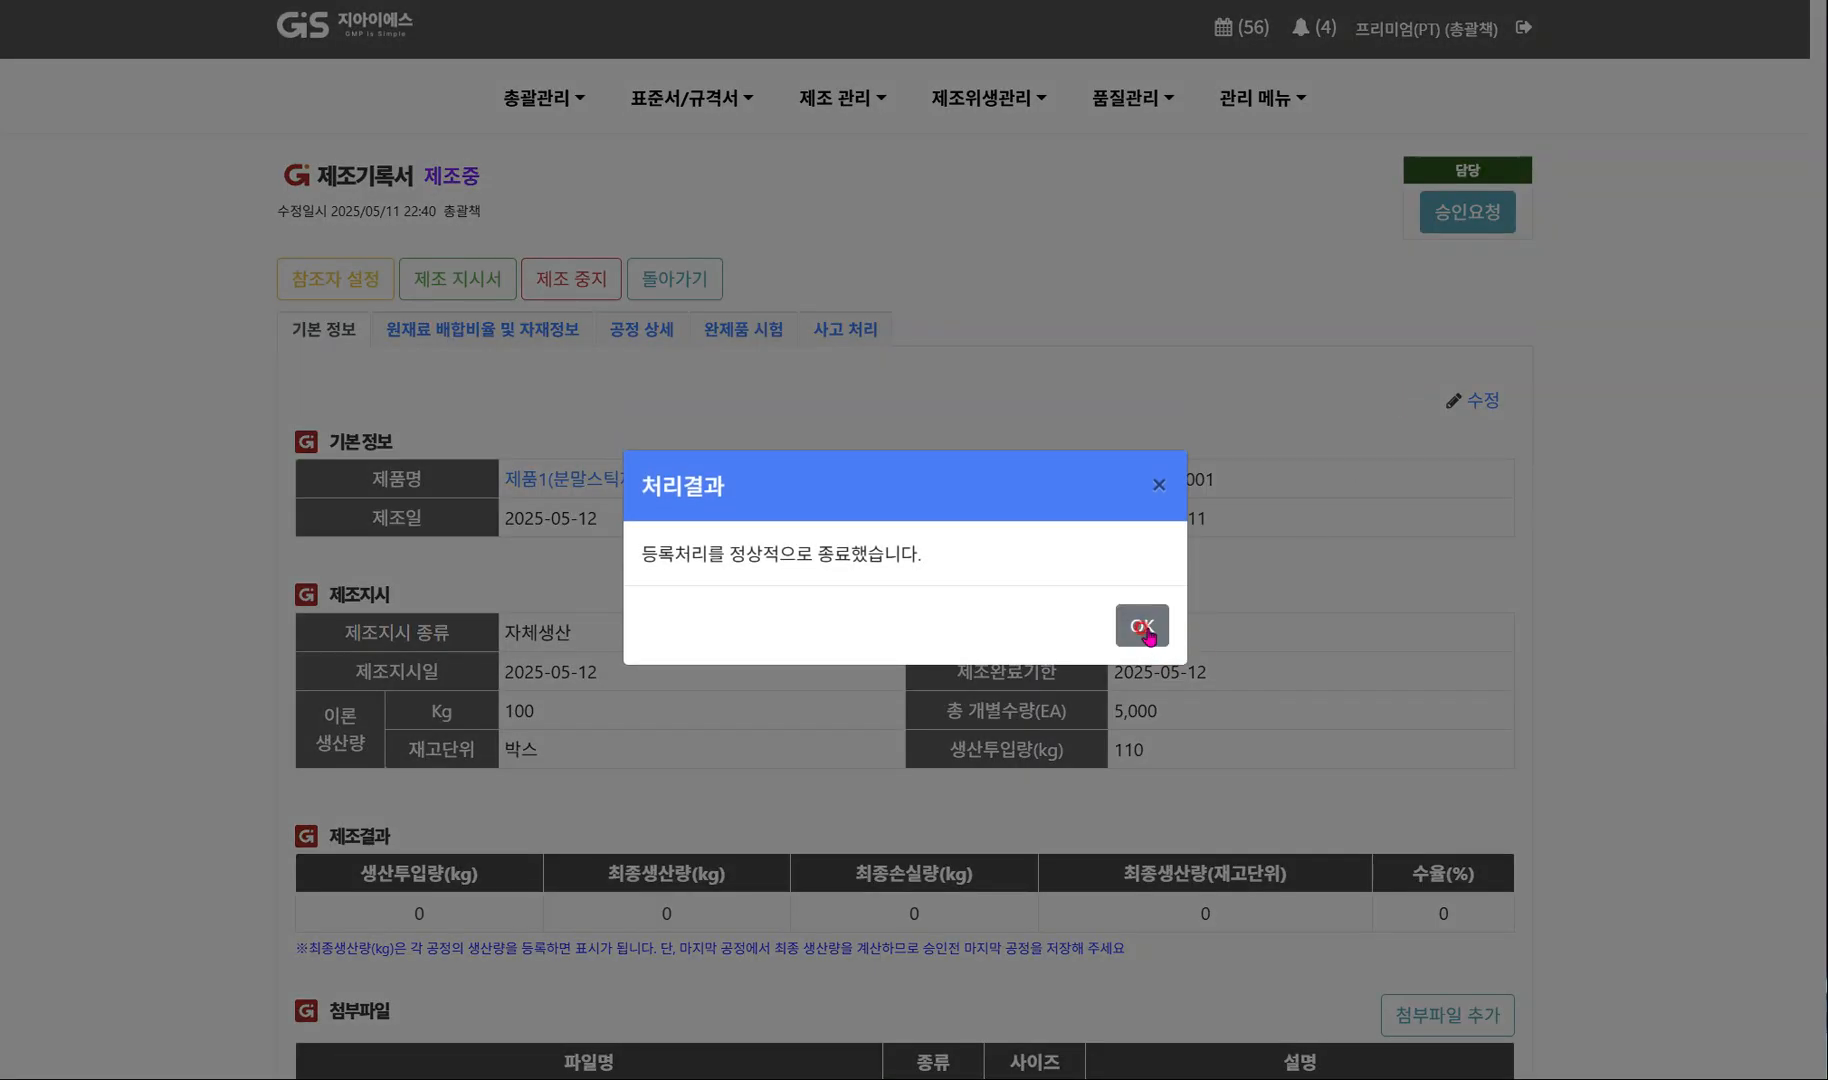
click(1145, 629)
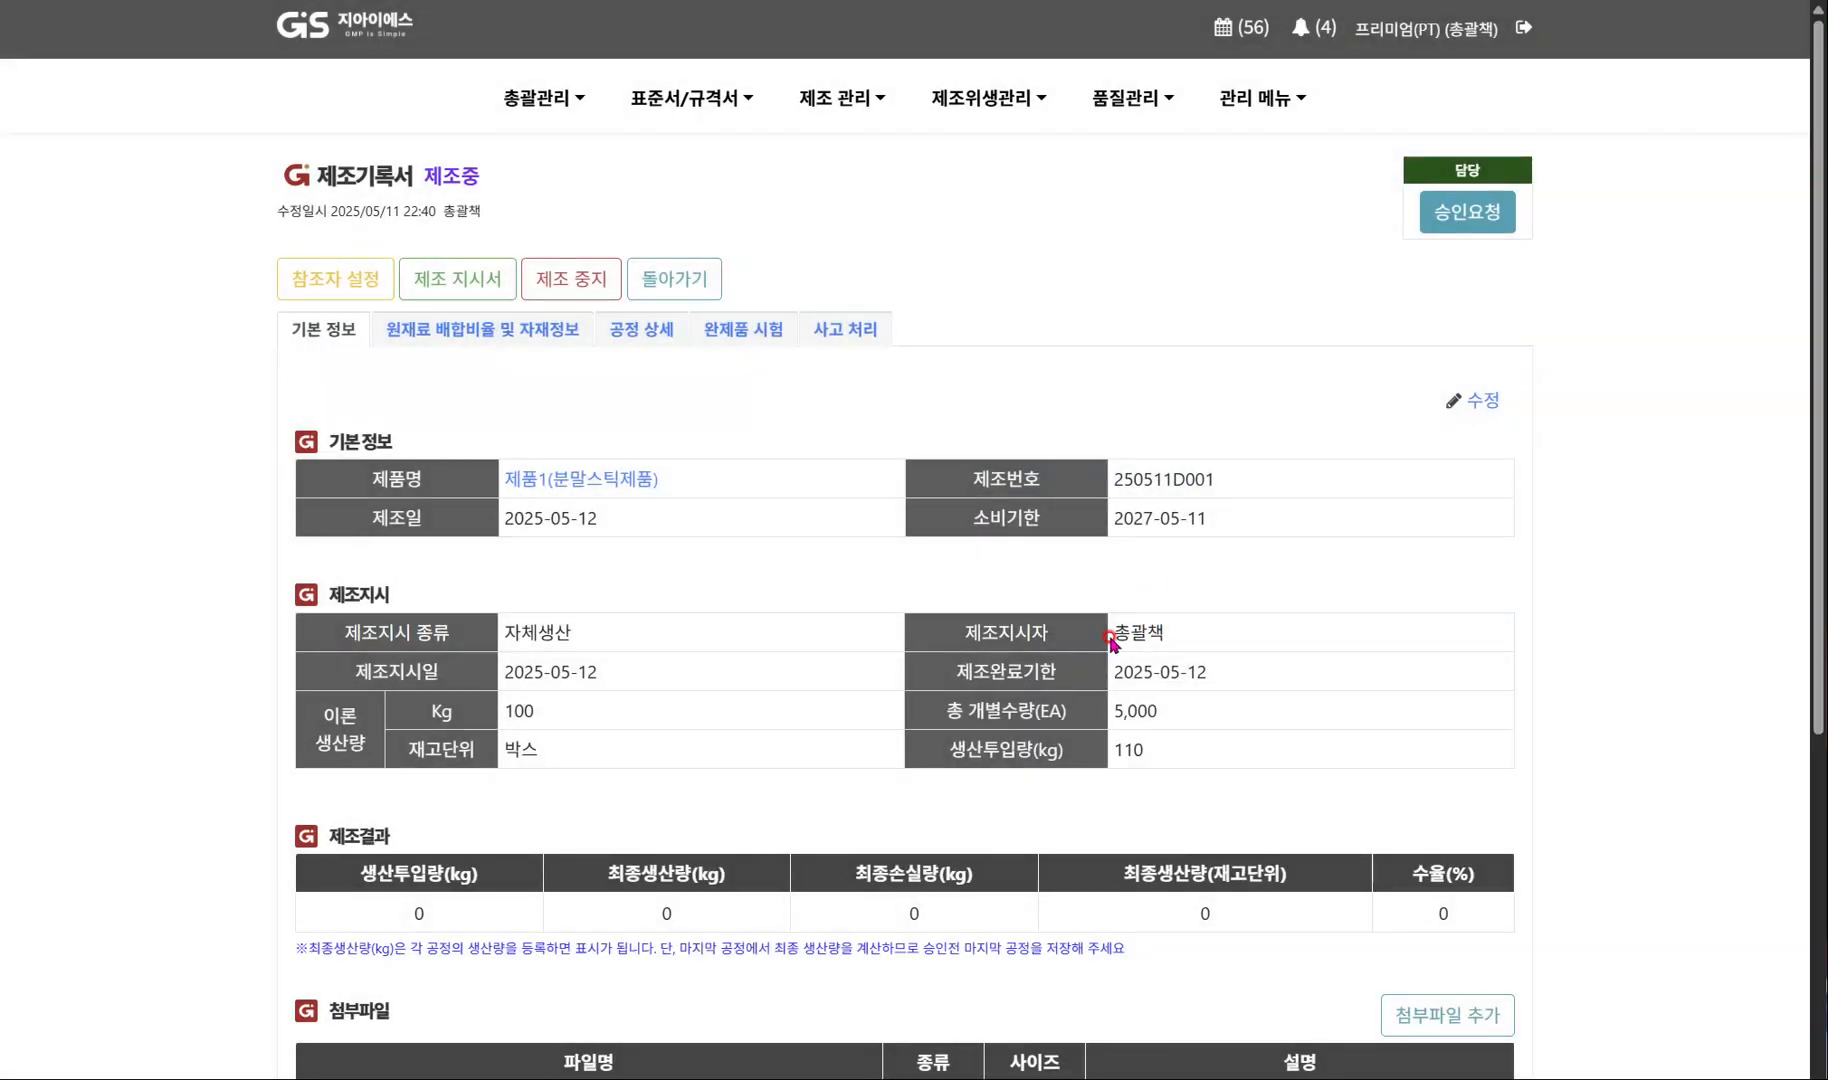
Examine the record's manufacturing results, raw material and packaging requirements, and process details (공정 상세), and return to the basic information.
scroll(849, 795, down, 2)
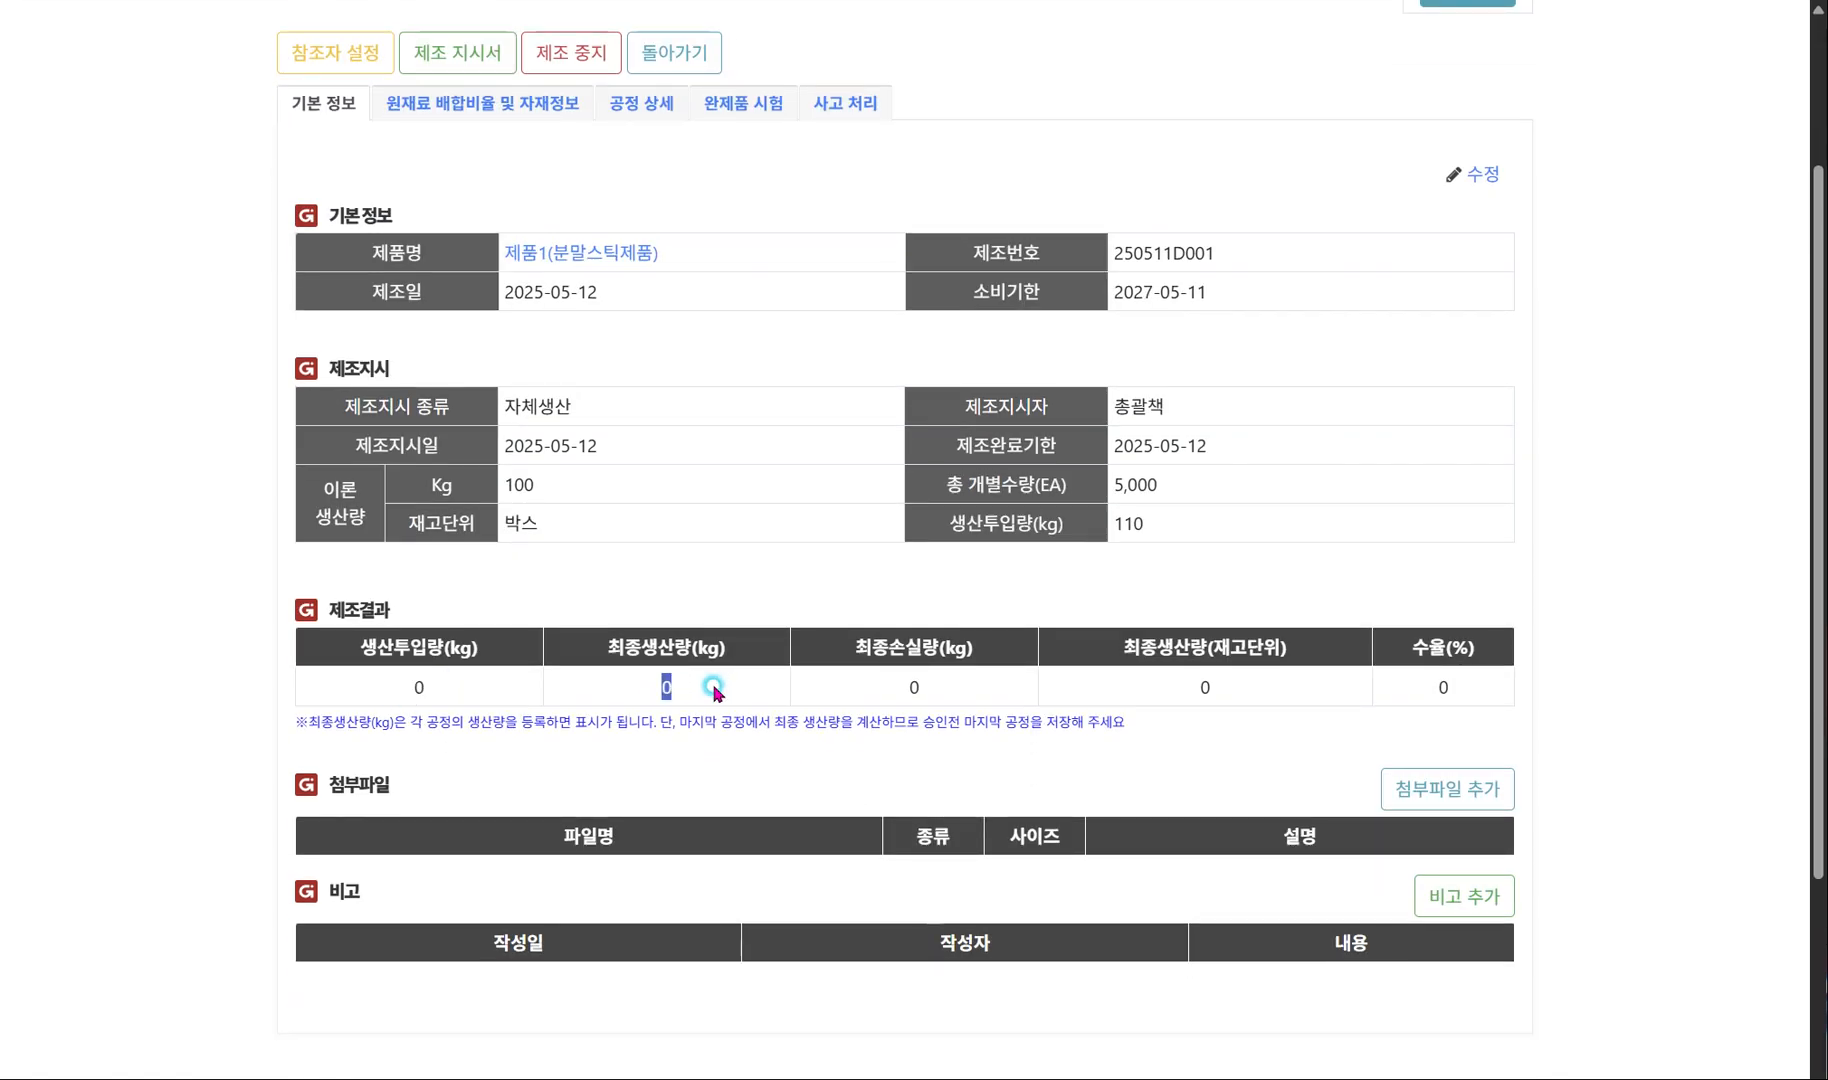
double_click(912, 686)
double_click(1508, 686)
click(481, 104)
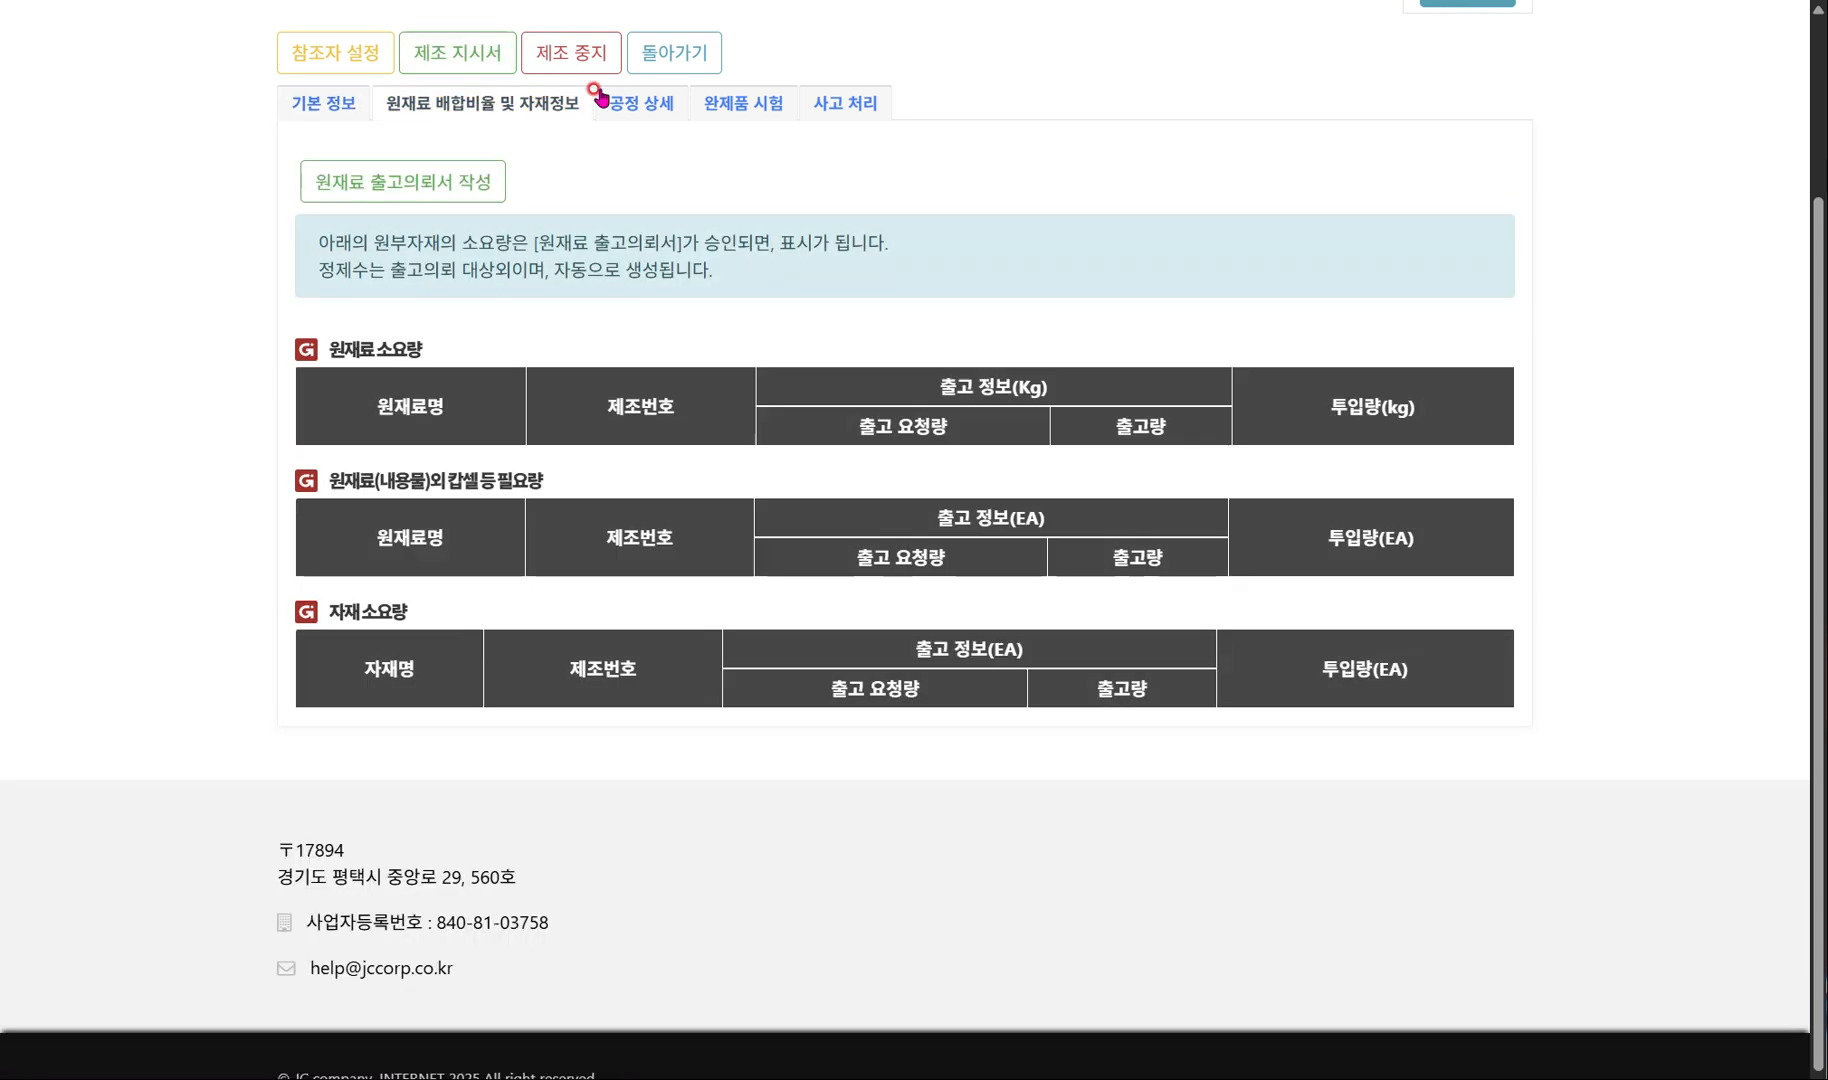
click(653, 108)
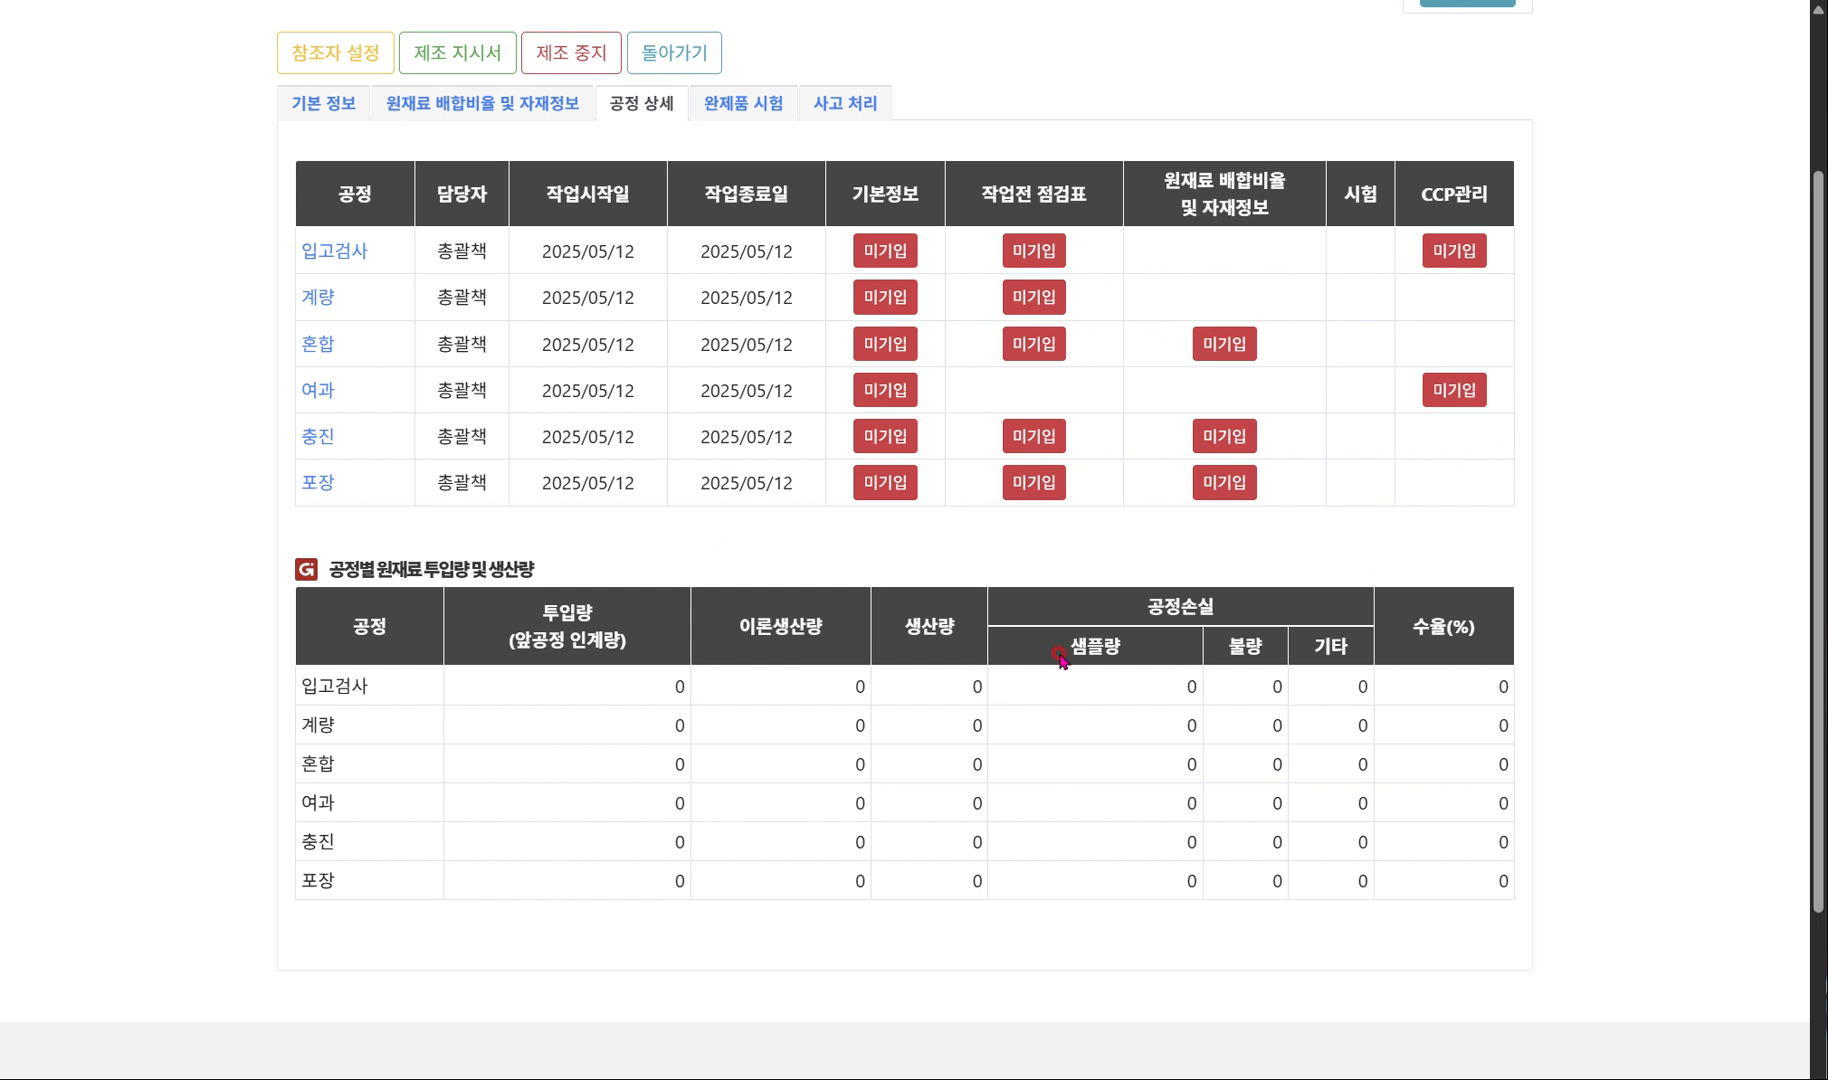
click(316, 106)
scroll(355, 700, up, 1)
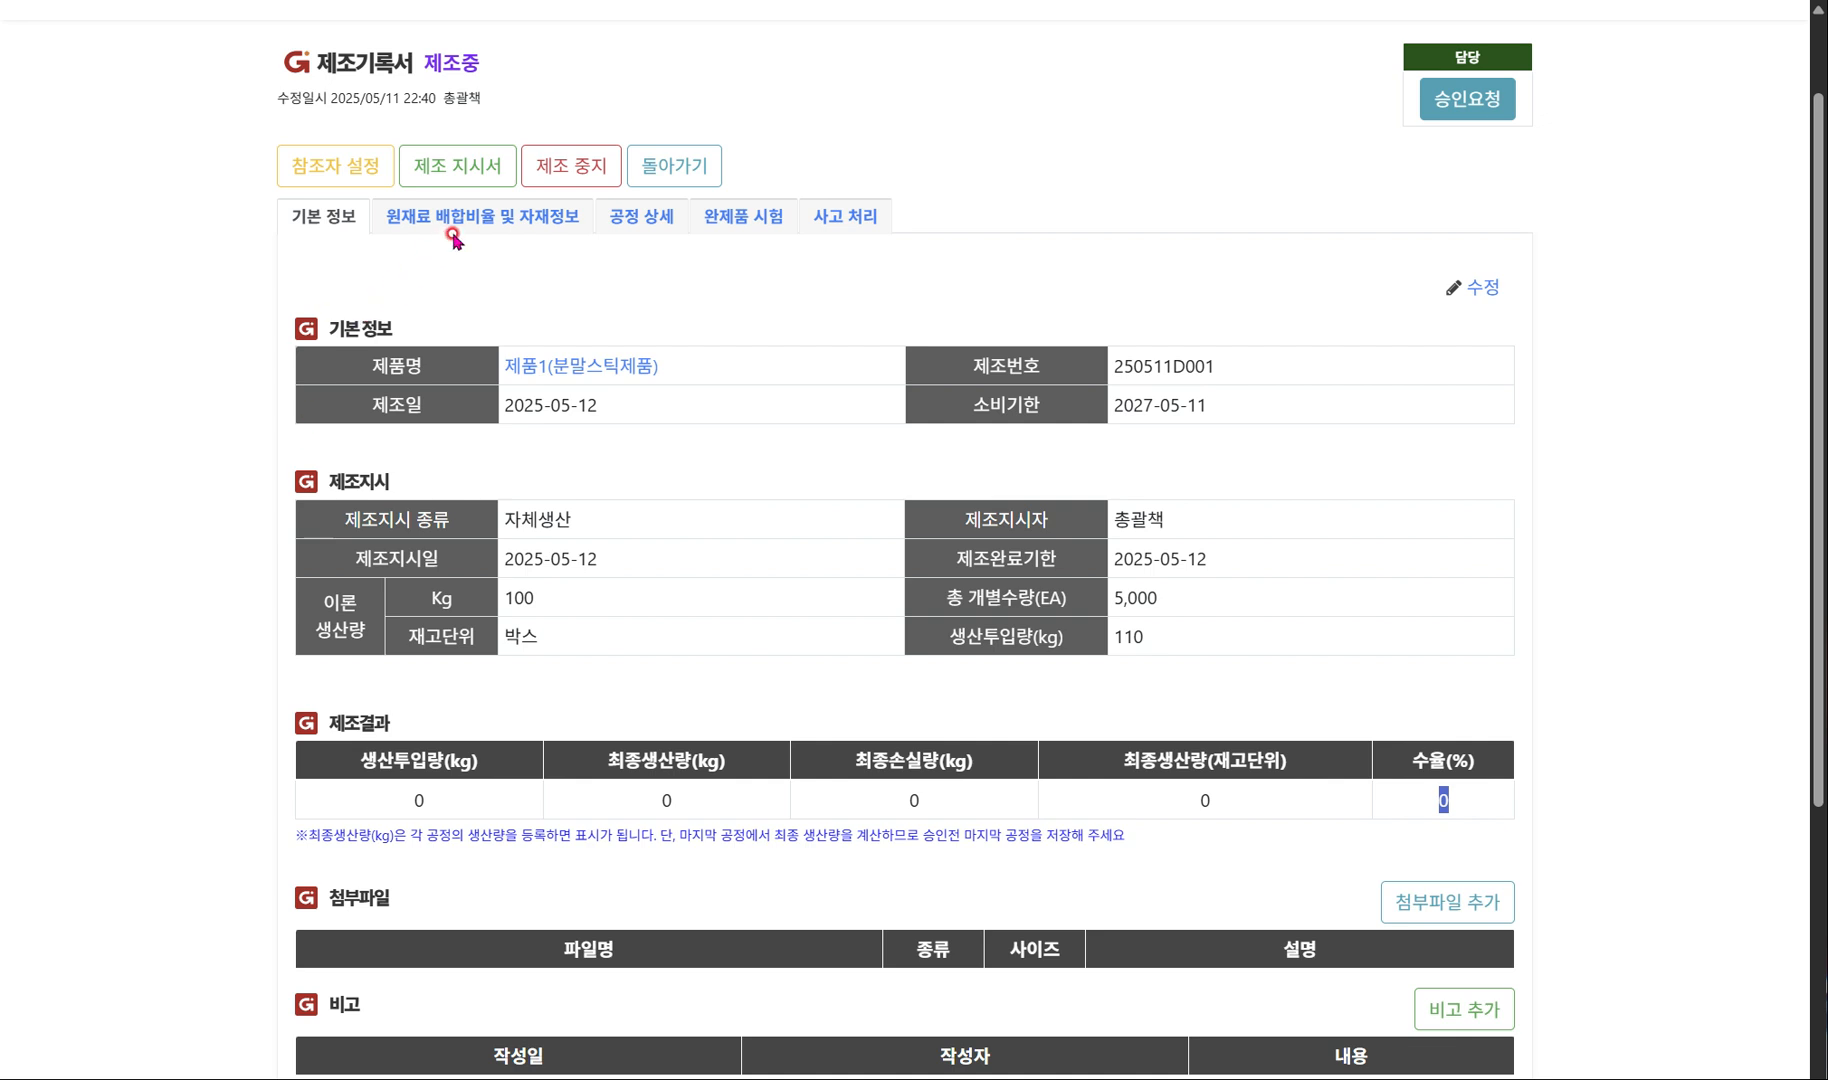
Create a raw material release request (원재료 출고의뢰서) from the record's material information and open the resulting document.
click(496, 219)
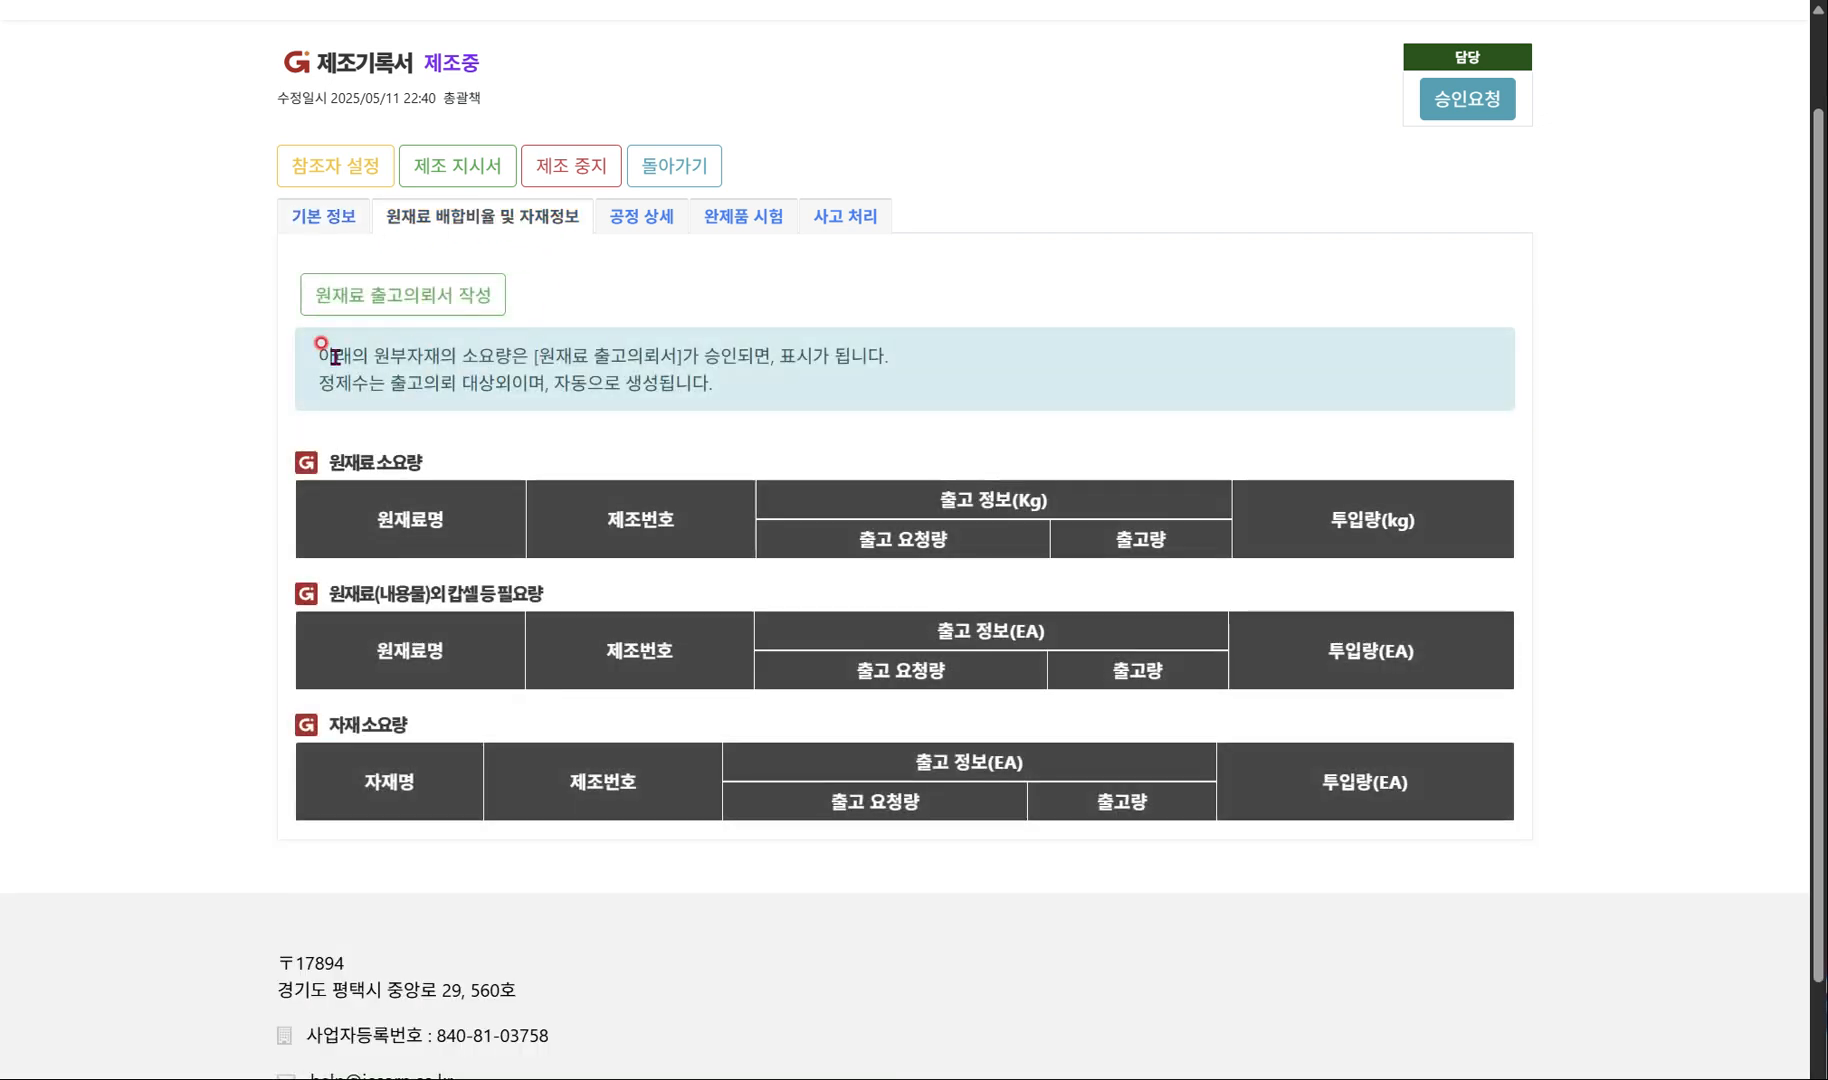
click(357, 286)
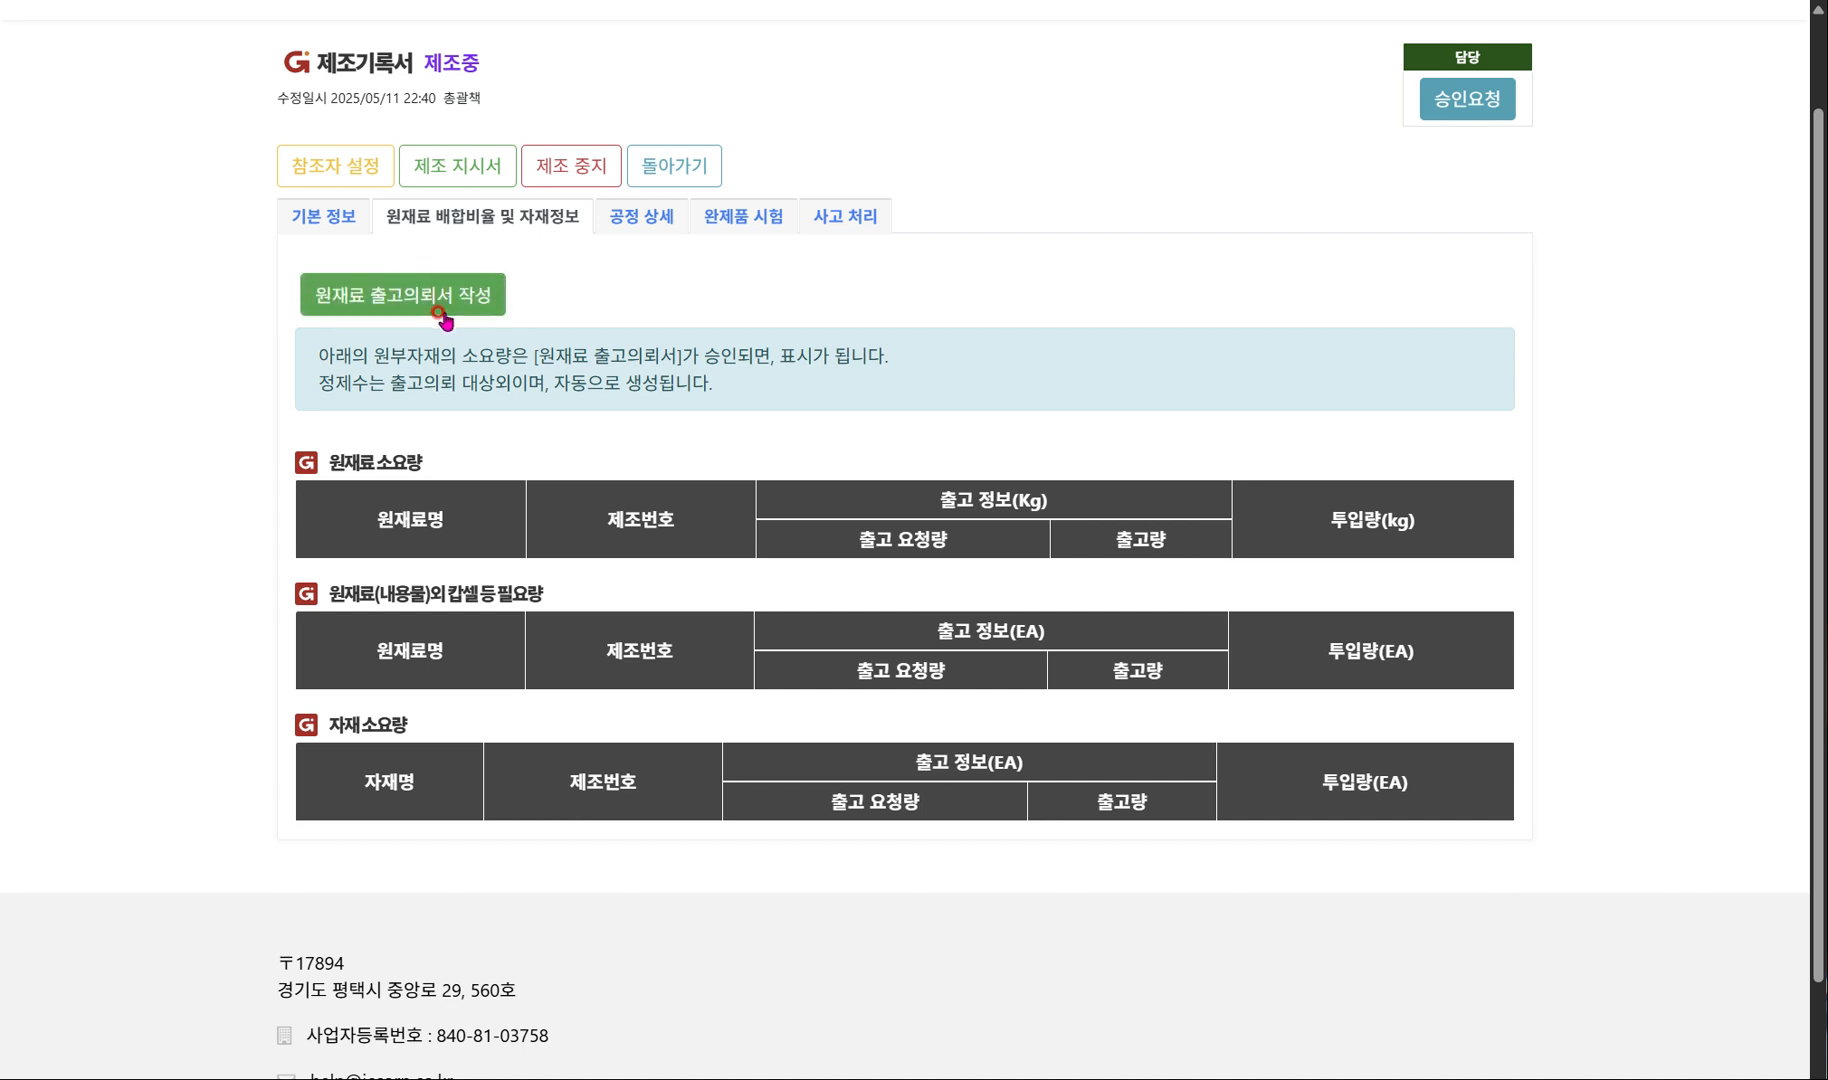
click(442, 314)
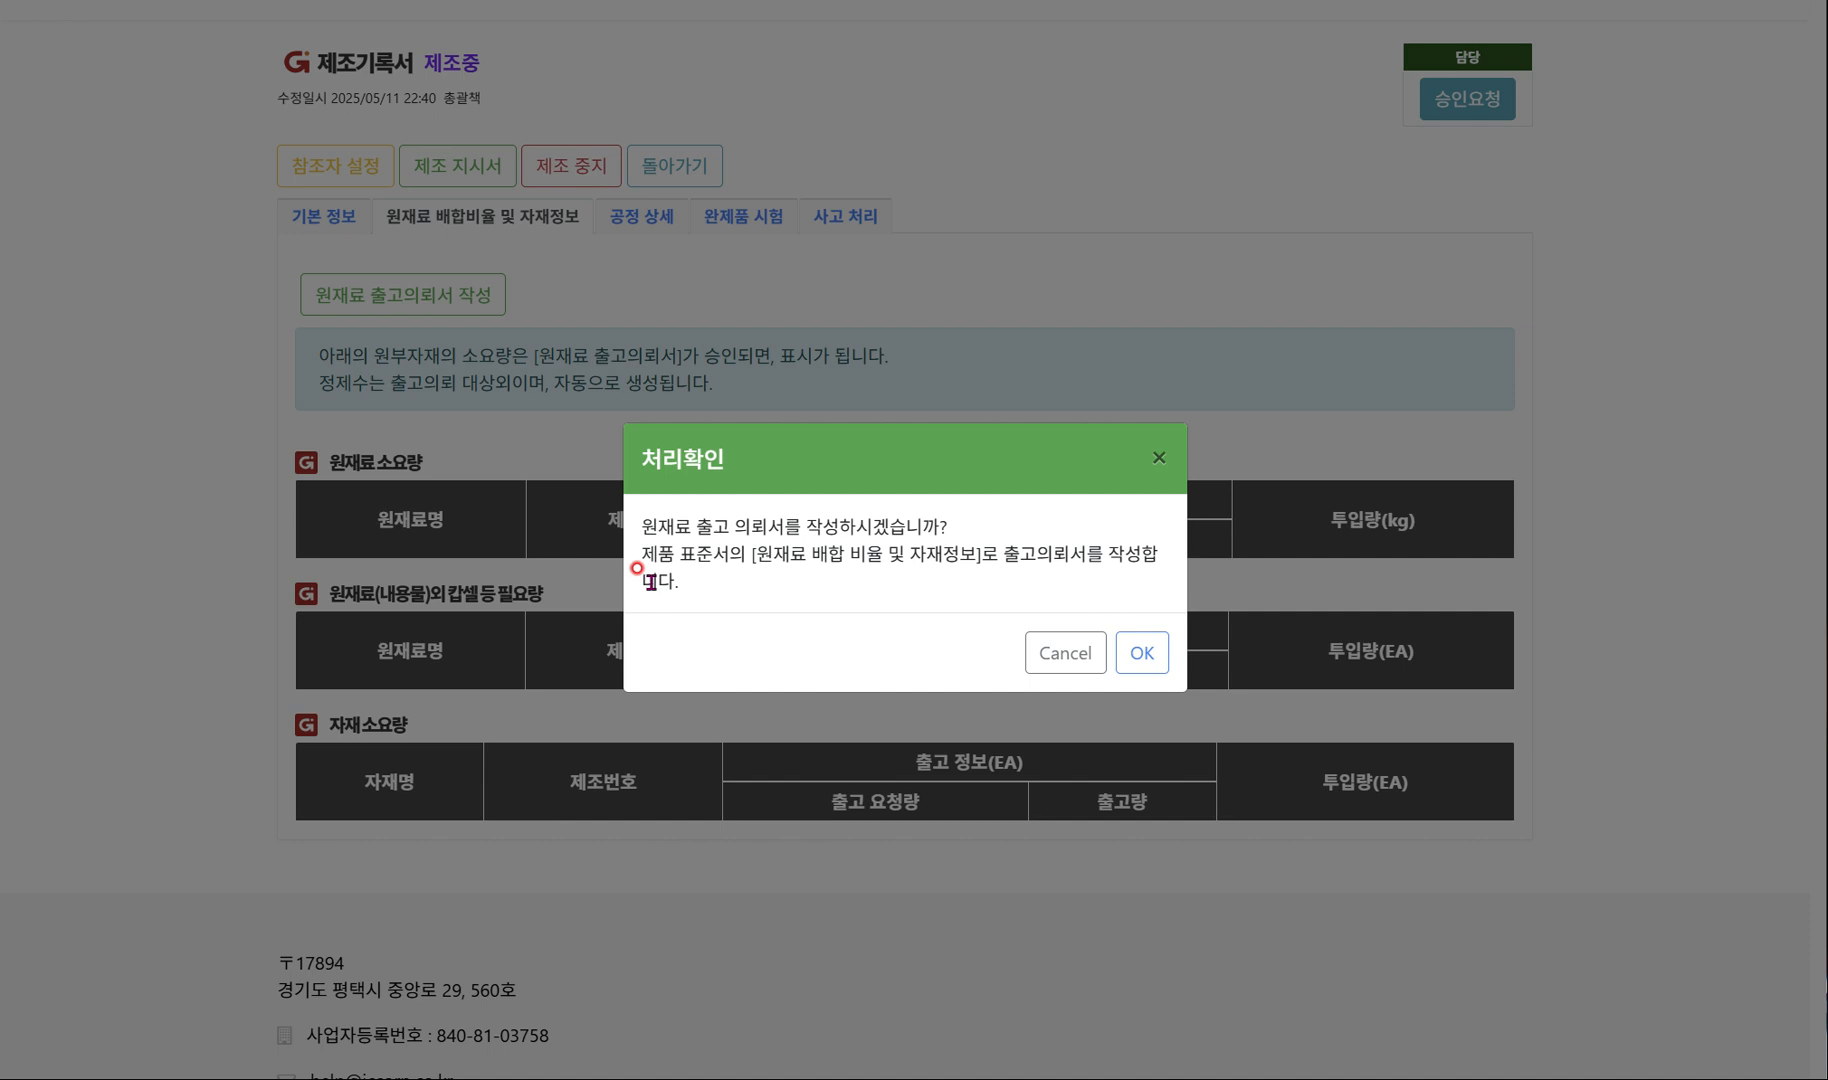
click(1143, 655)
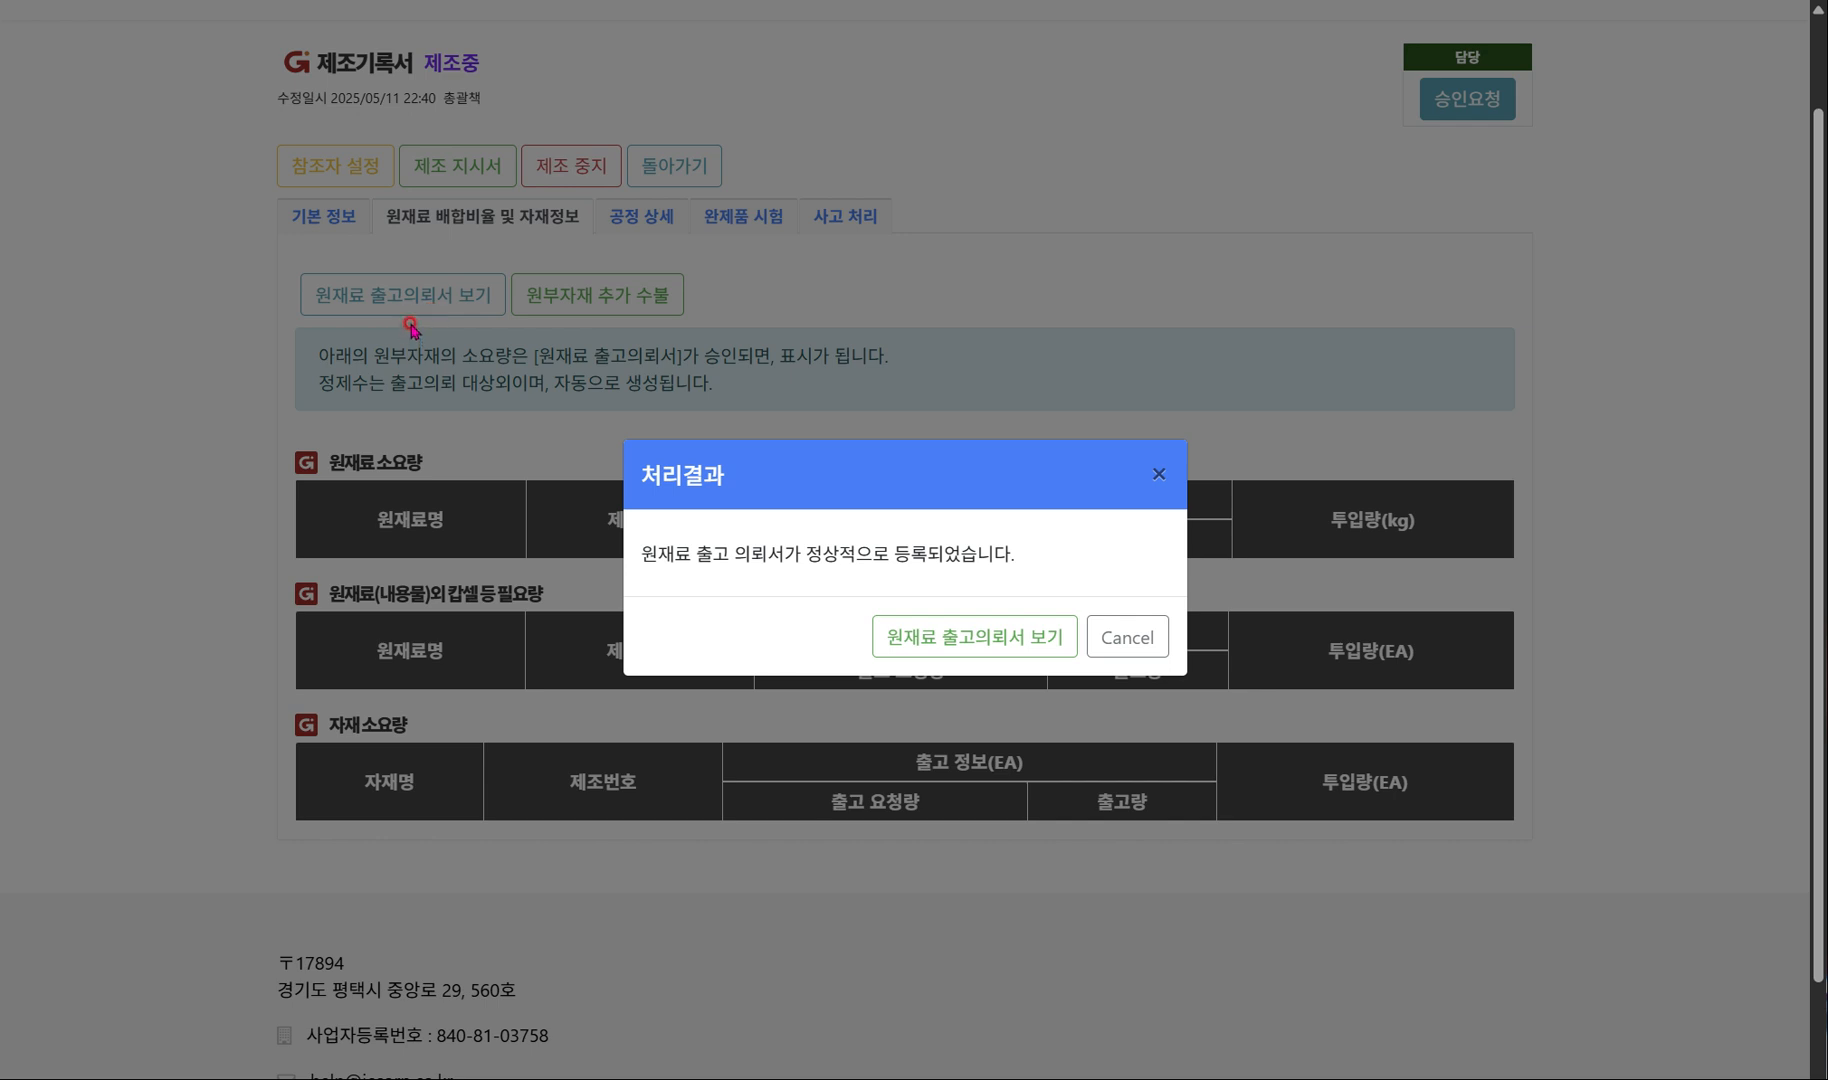
click(1003, 651)
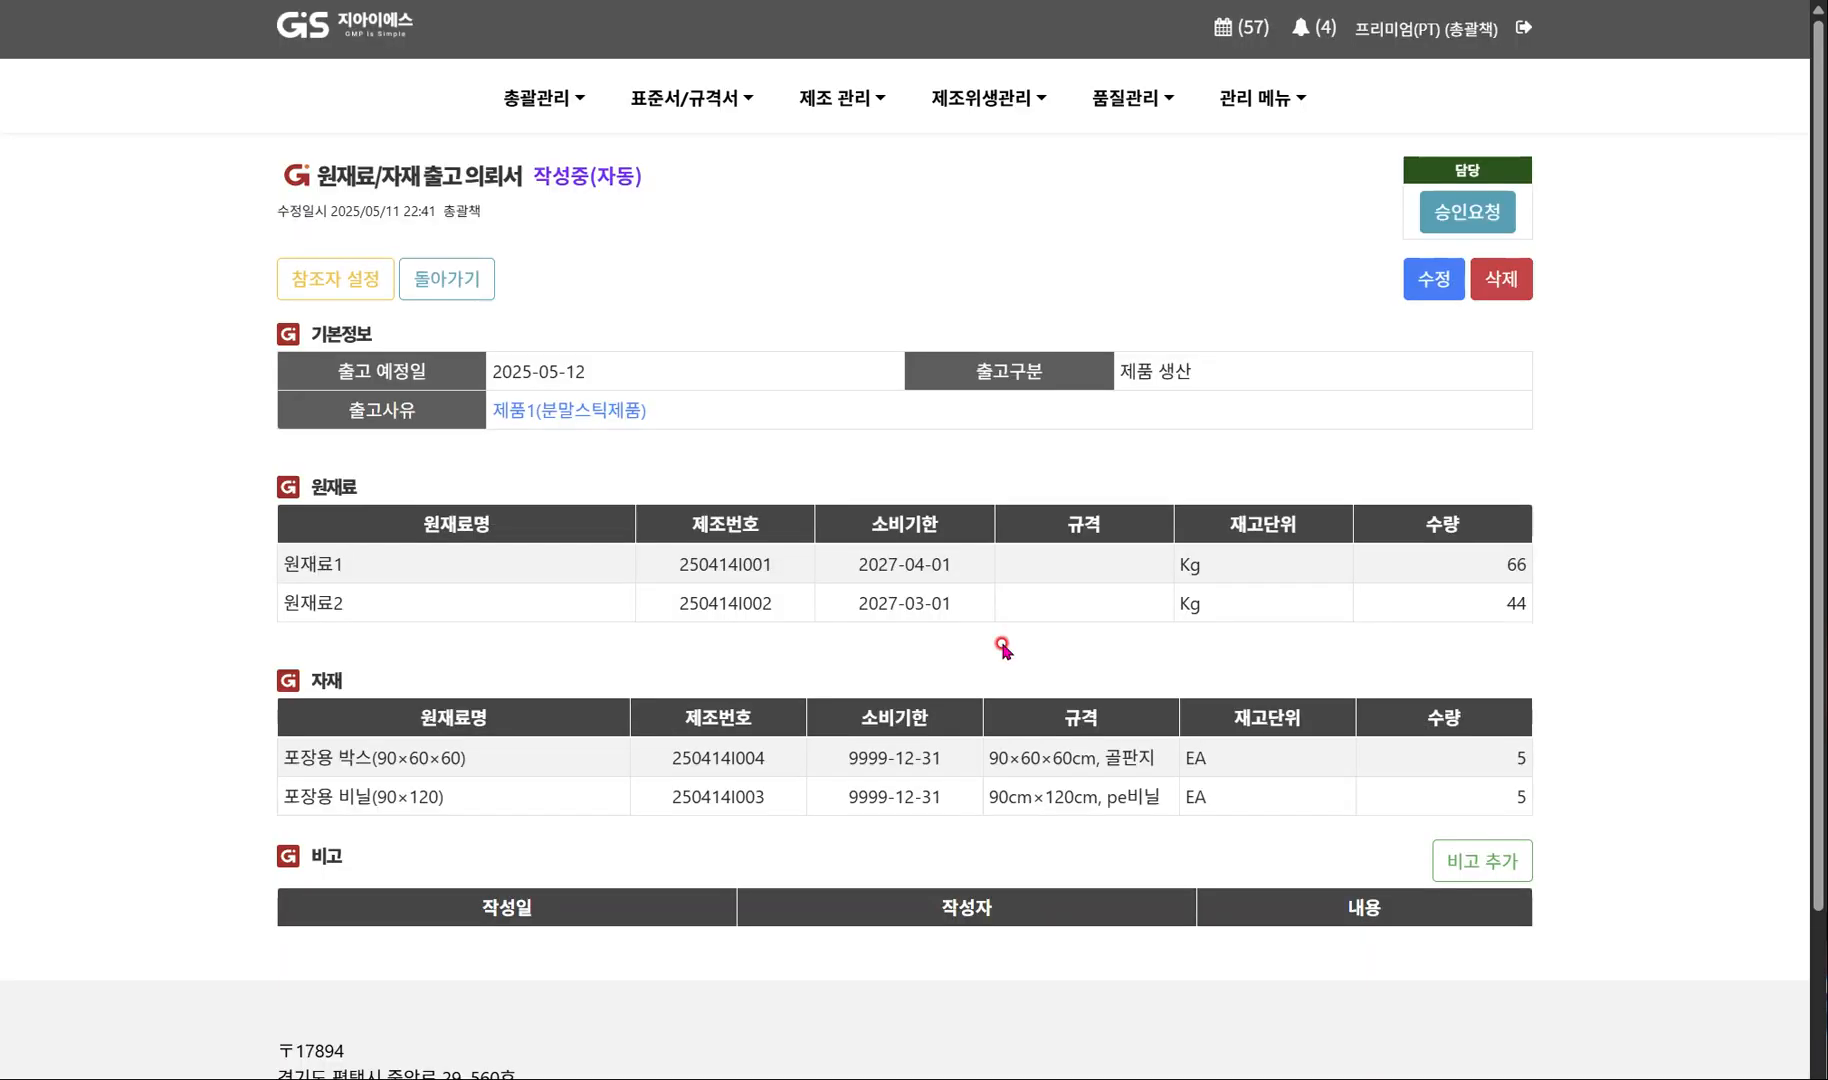
Review the release request's raw materials and packaging quantities and try to request approval for it.
scroll(1003, 649, down, 1)
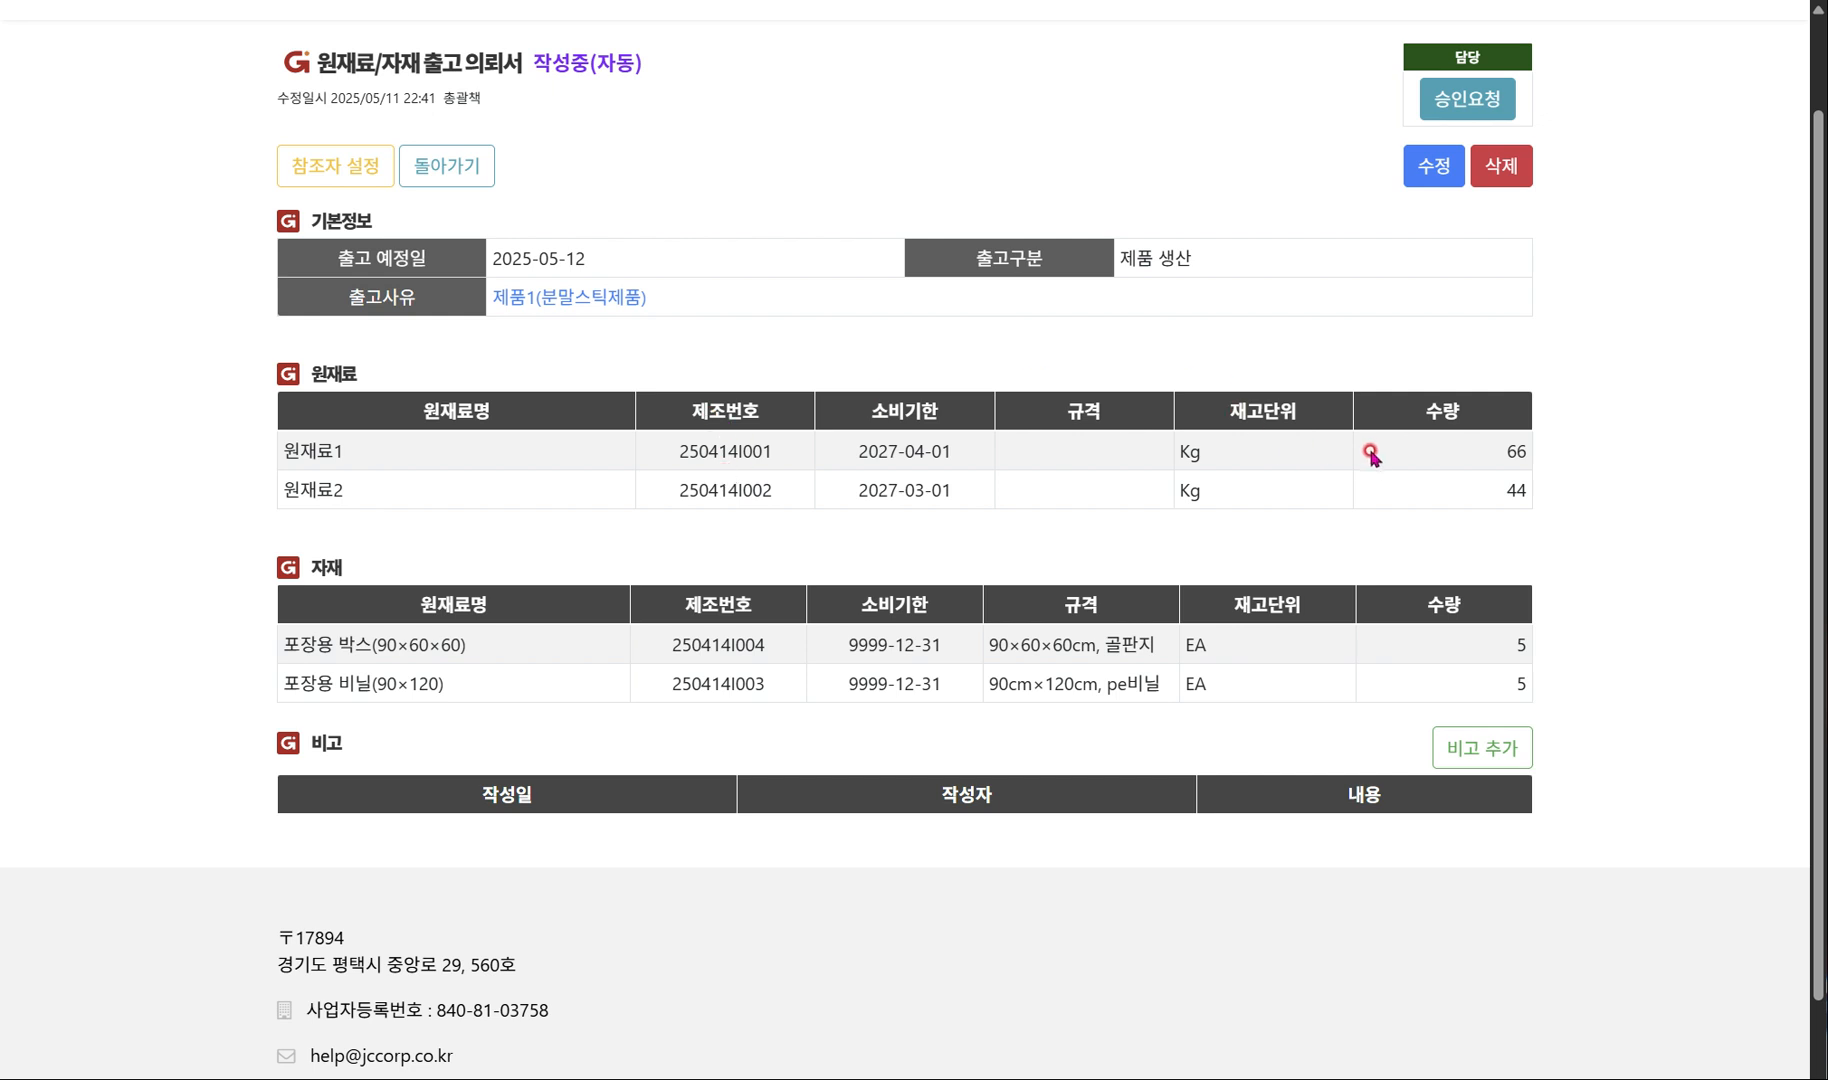
scroll(1432, 546, up, 2)
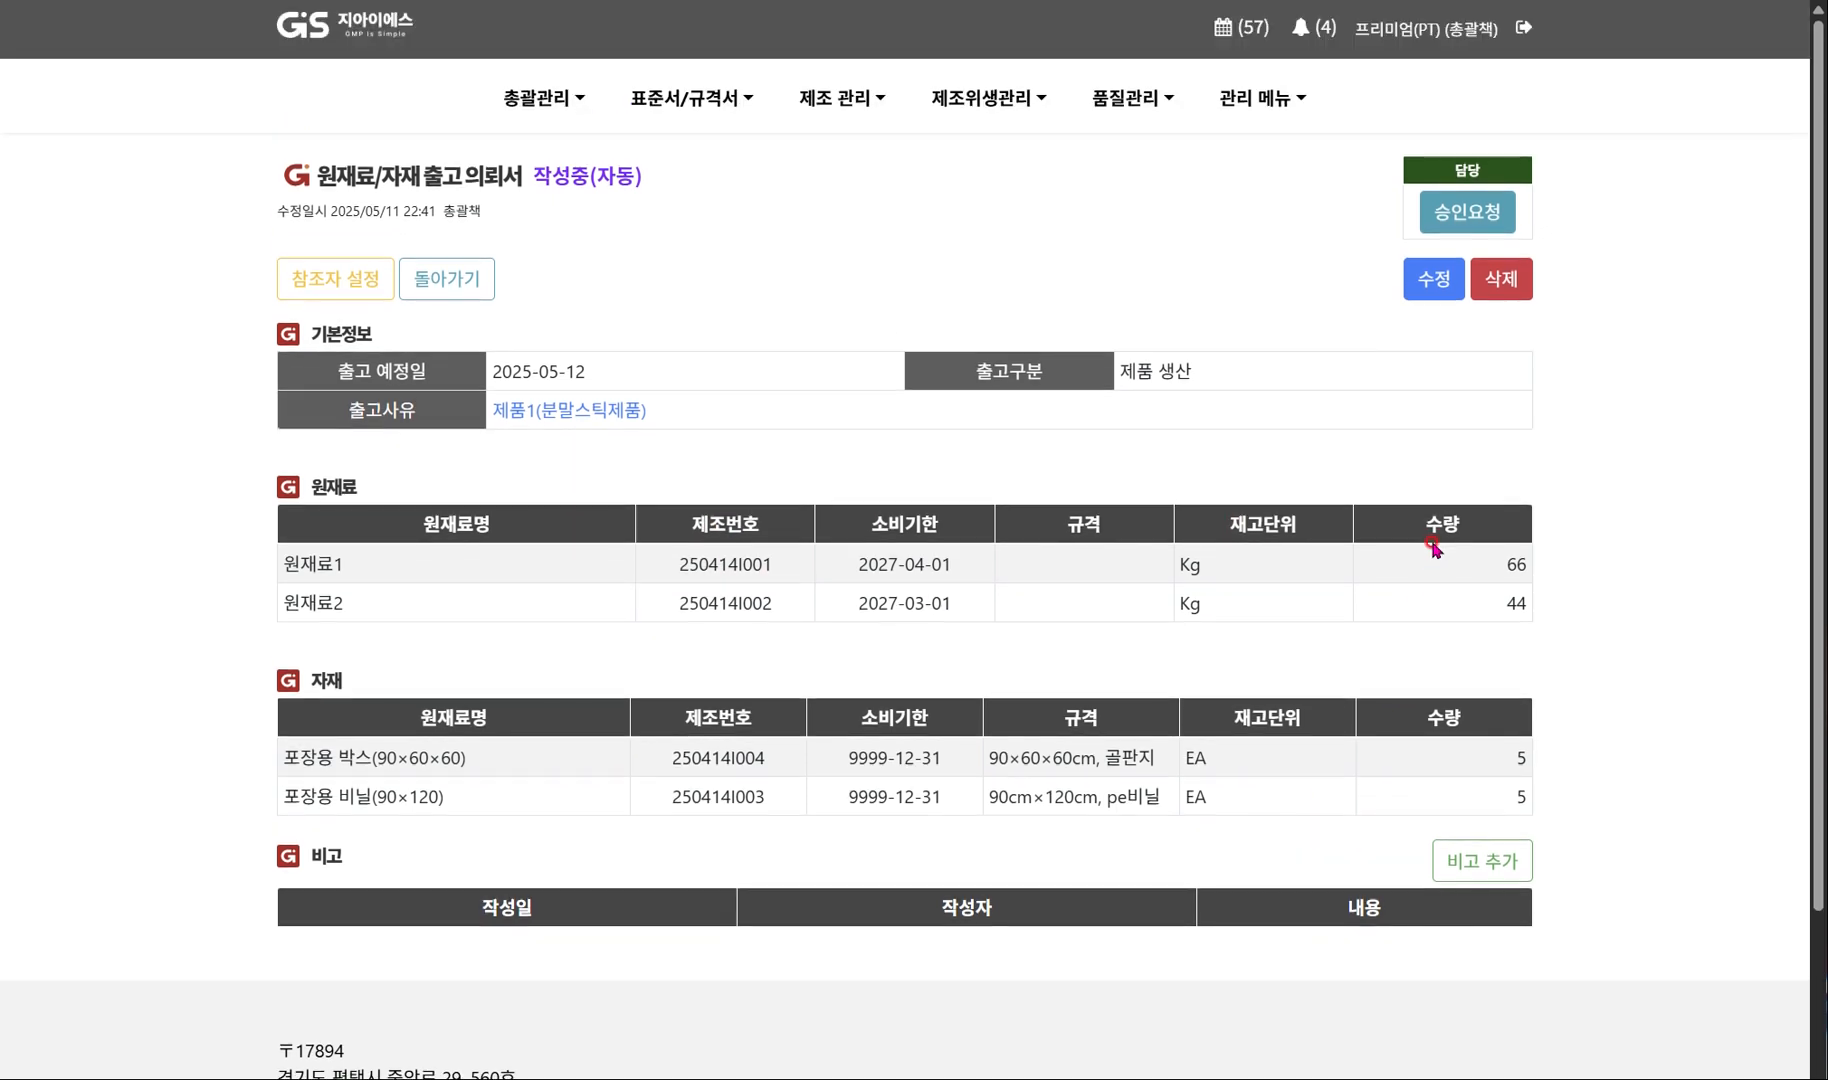
click(1490, 214)
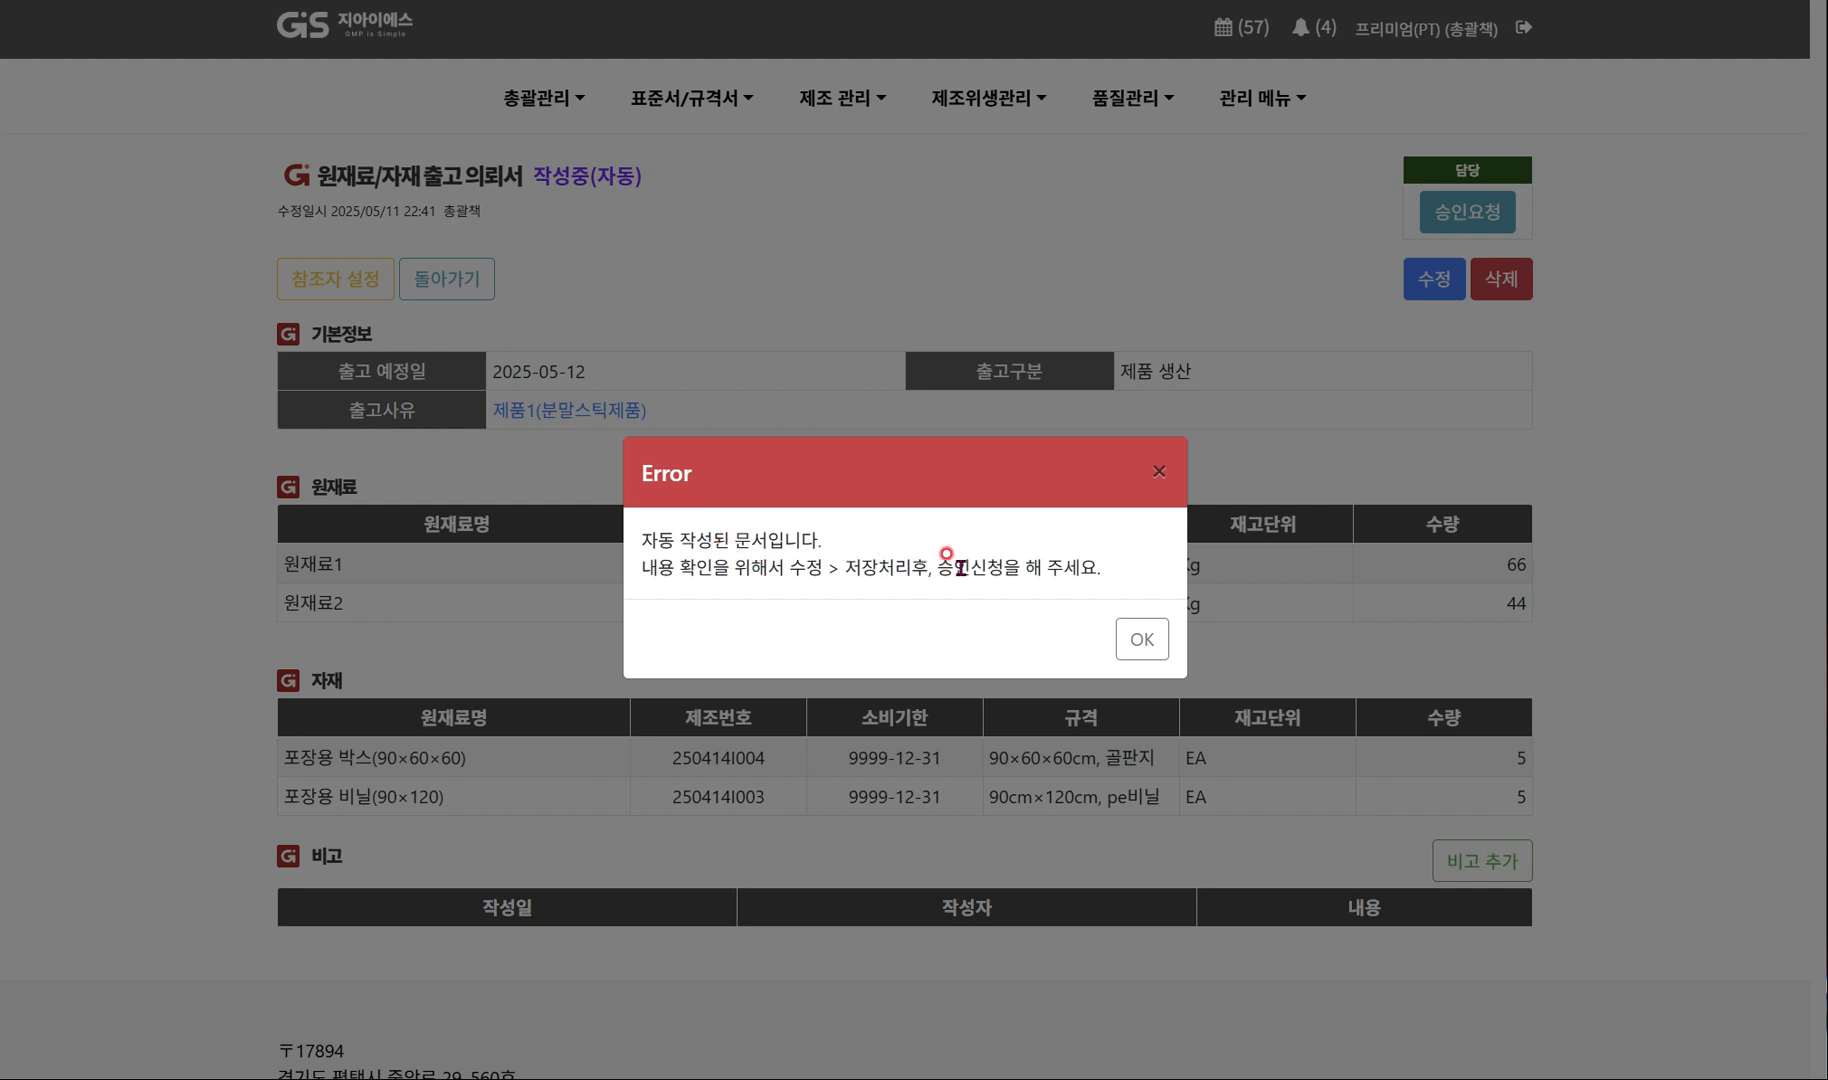
click(1138, 641)
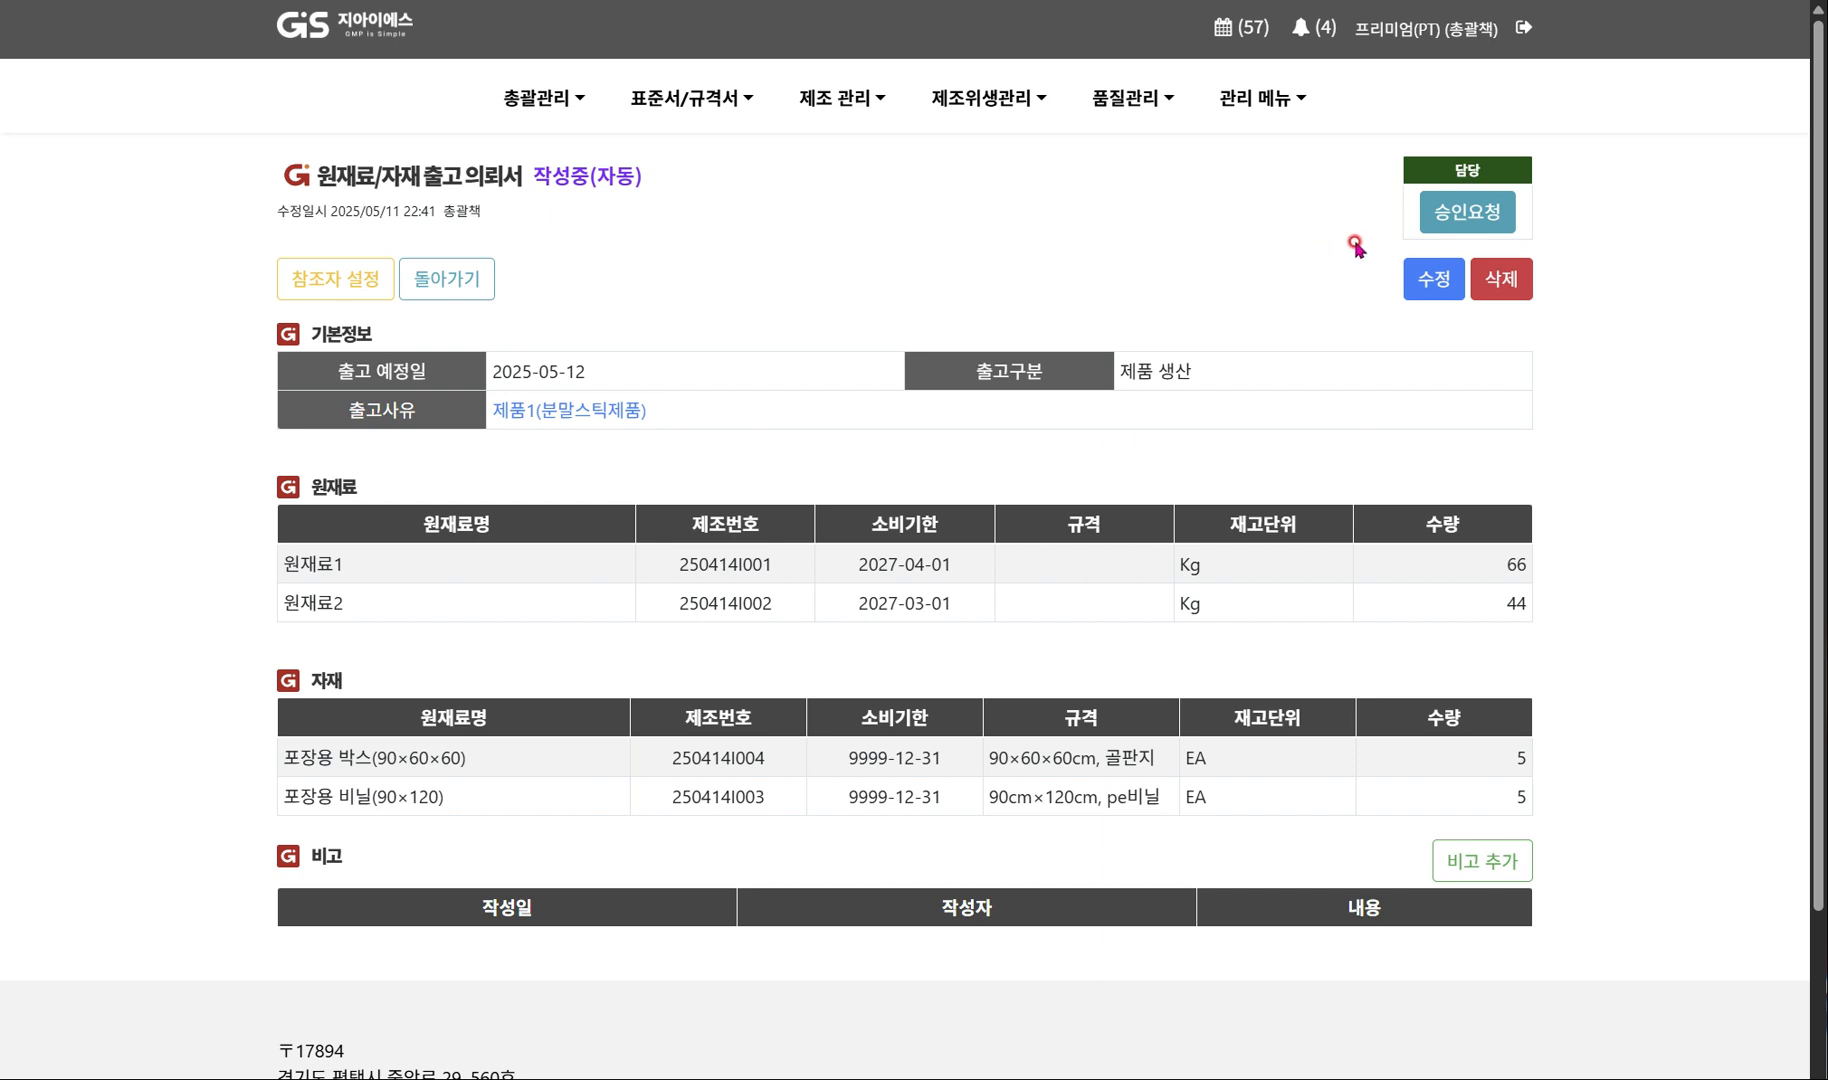
Open the raw material release request (원재료/자재 출고 의뢰서) for editing and save it with its prefilled values.
click(1442, 287)
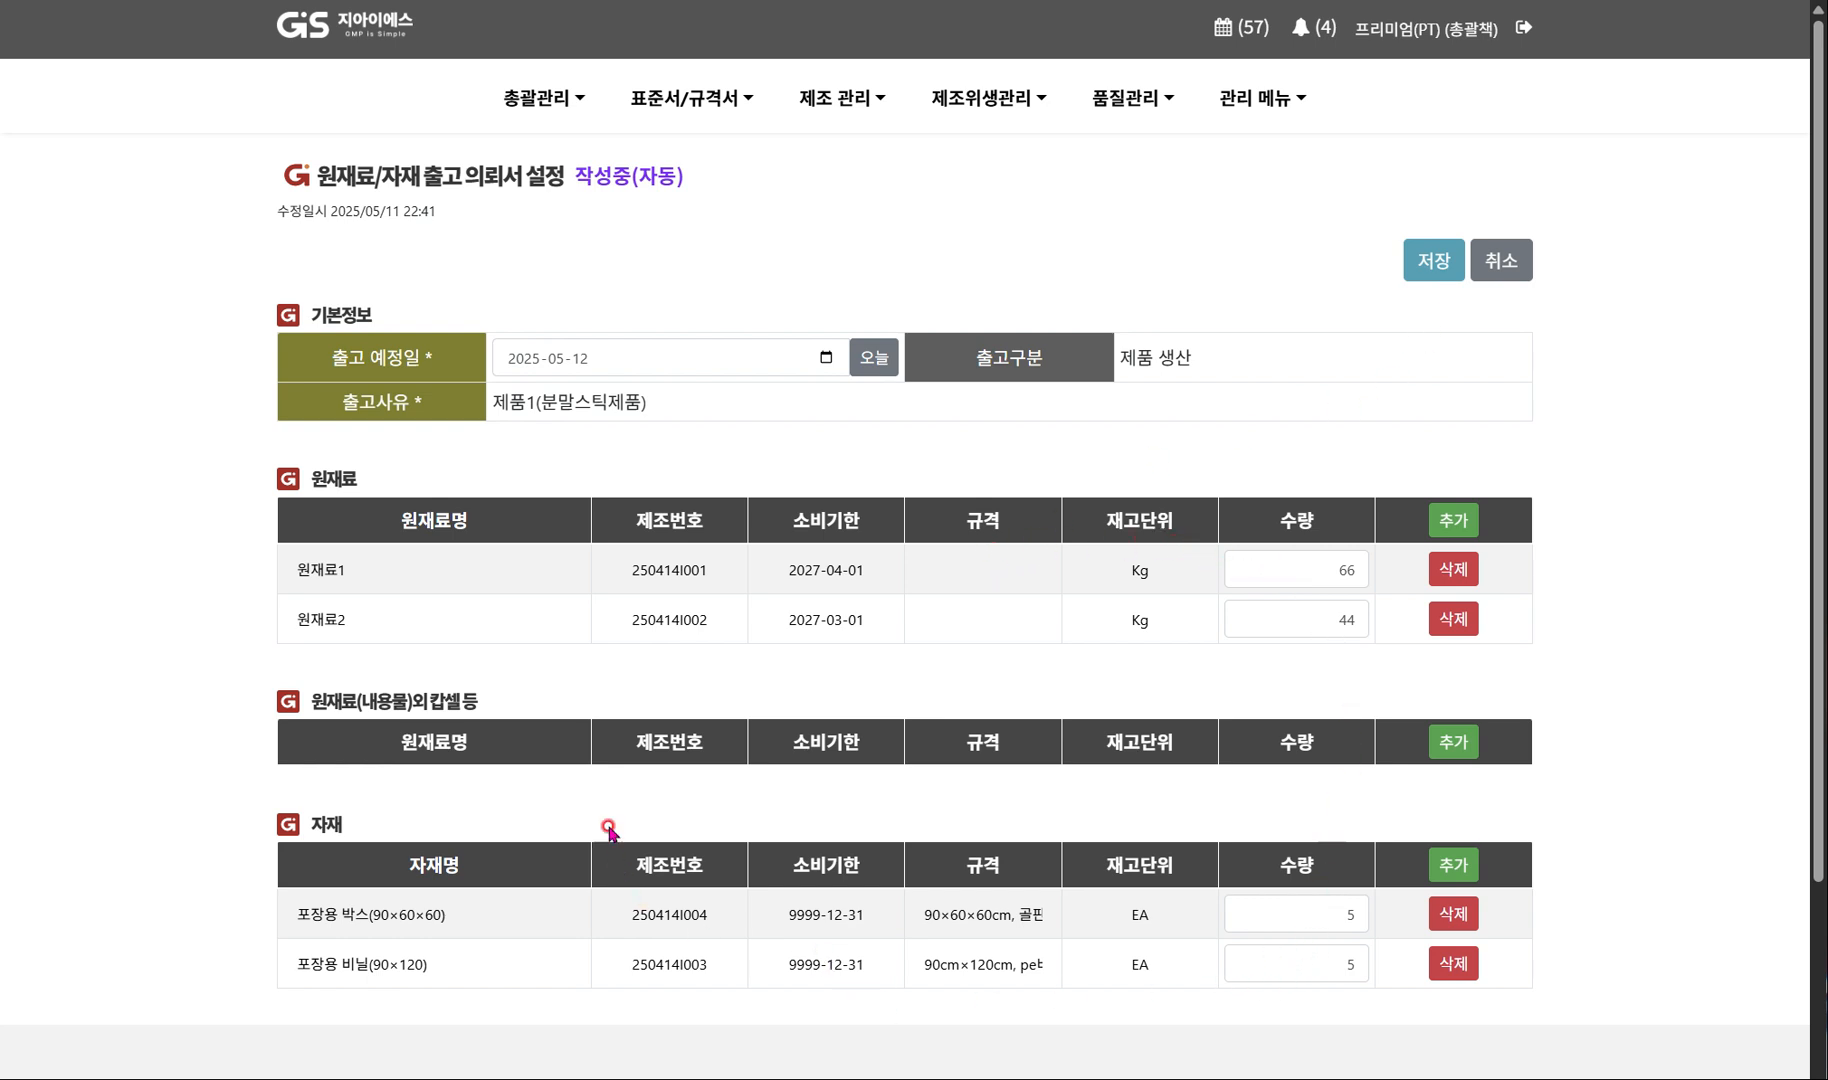
click(1433, 262)
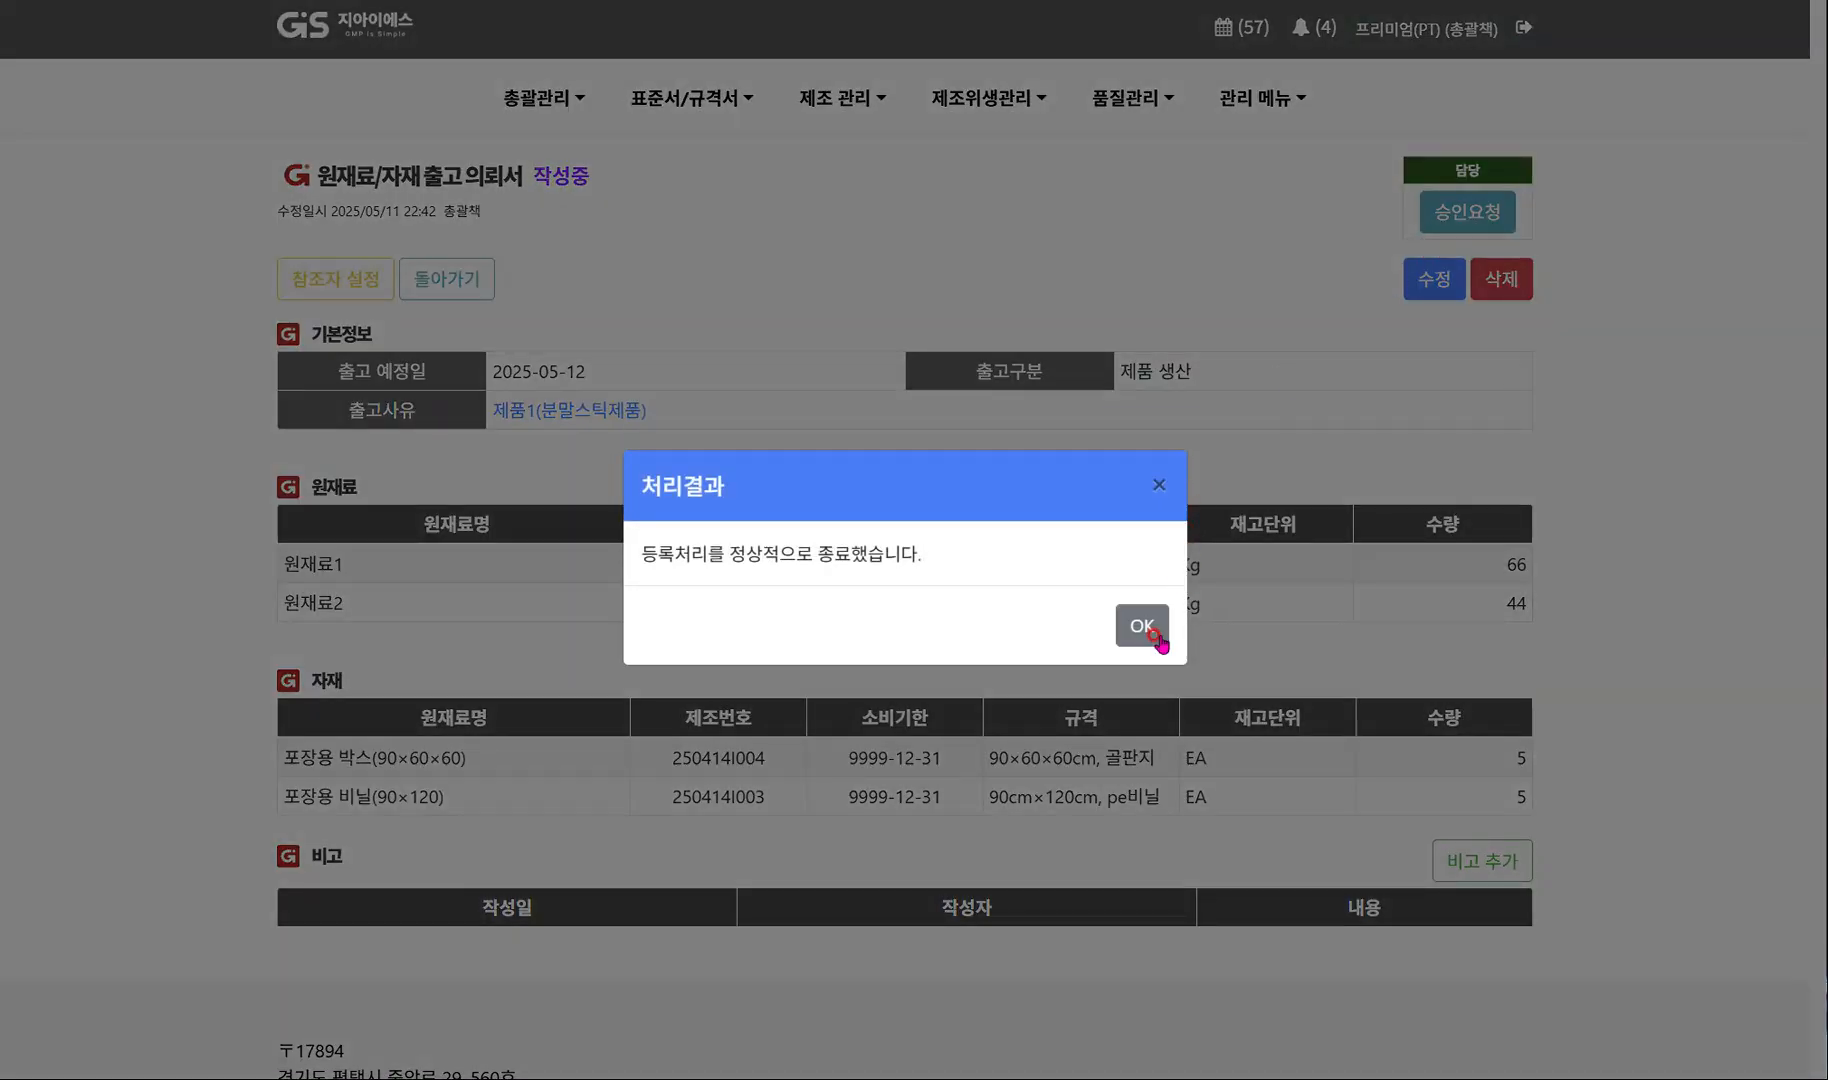
click(1153, 634)
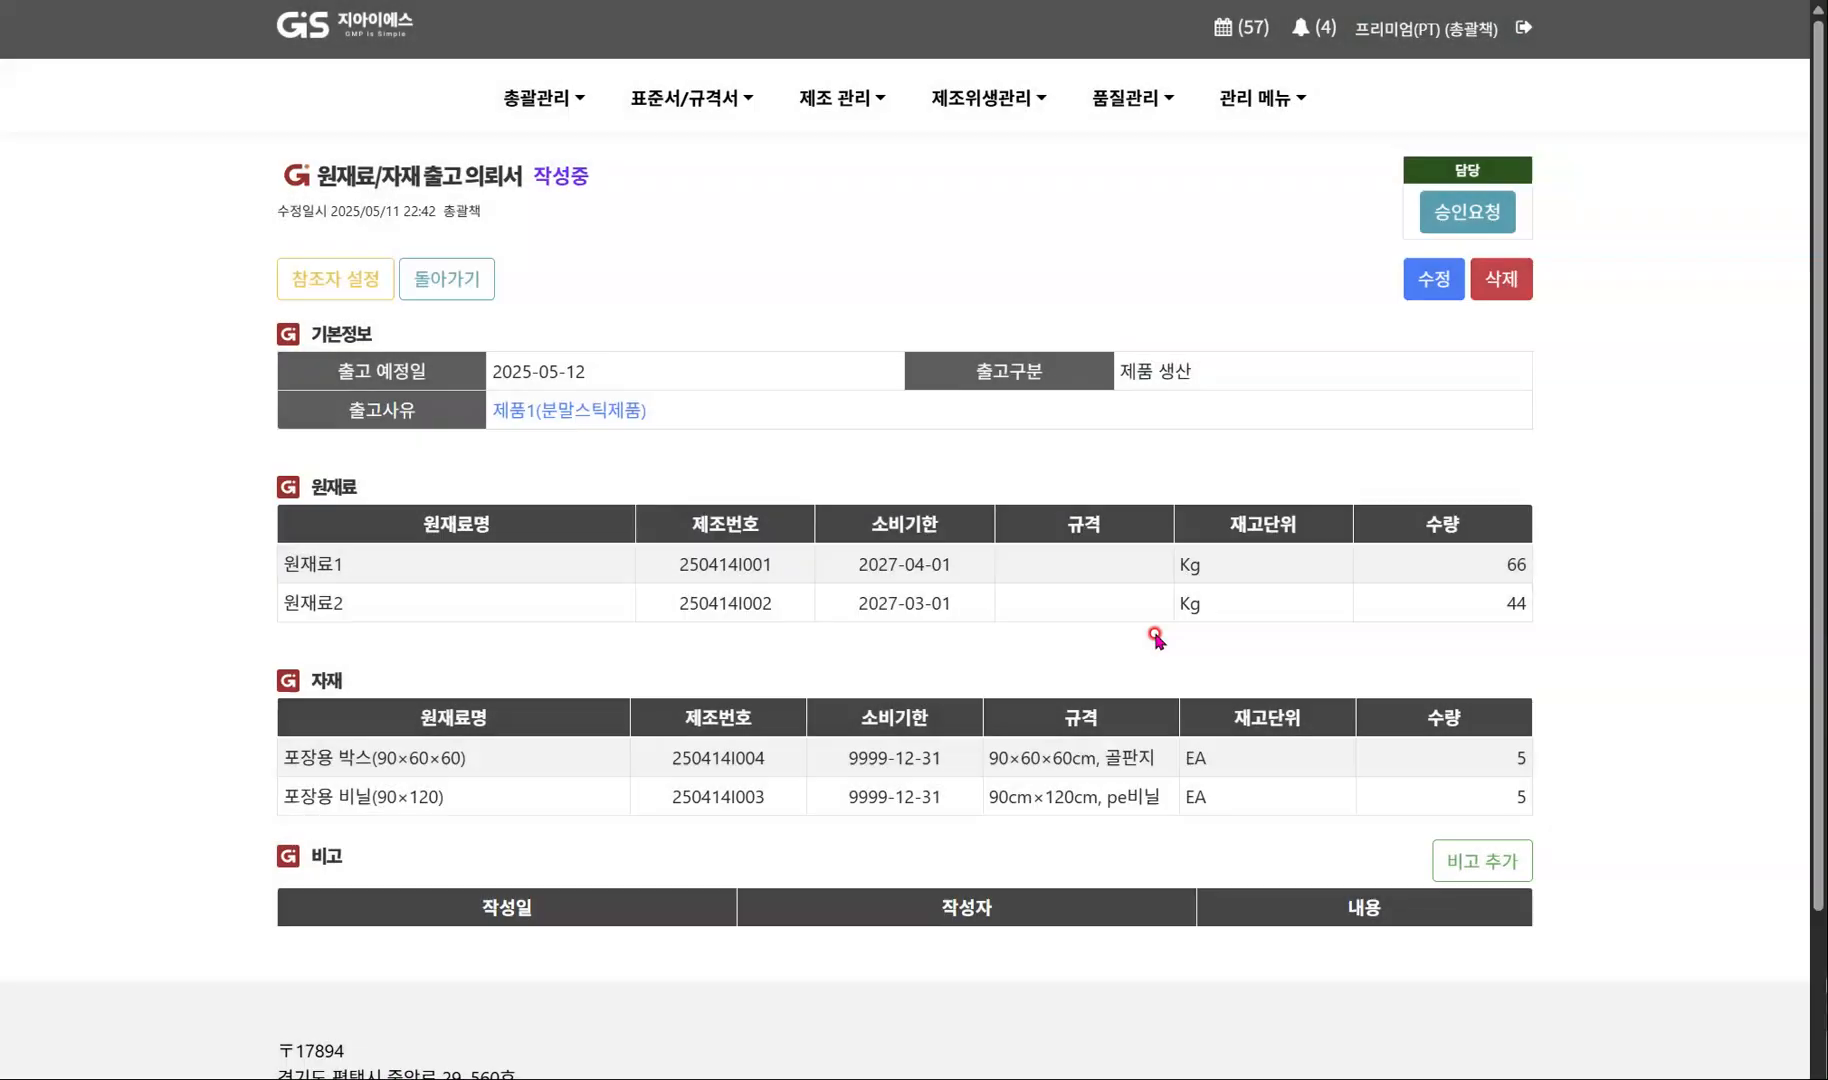
Set the general manager (총괄책임자) as approver (승인자) of the release request and approve it by final decision (전결).
click(1466, 222)
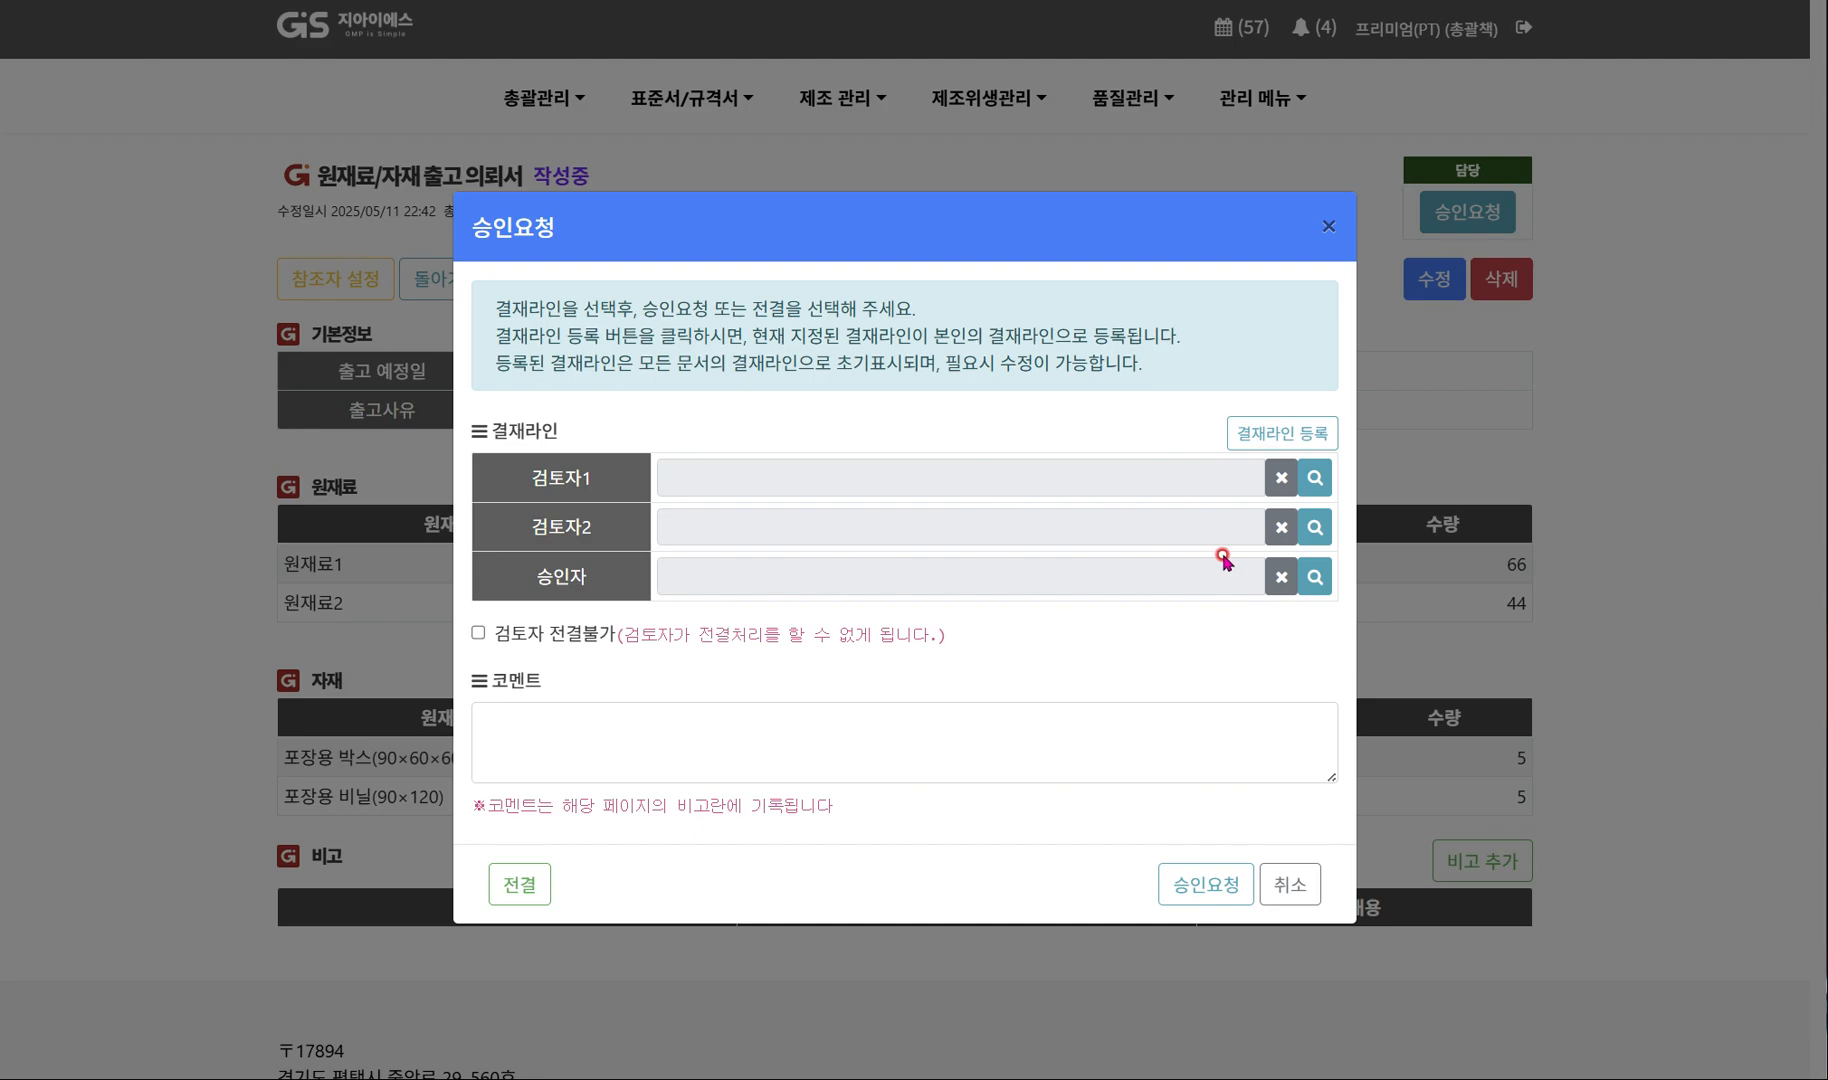
click(1315, 576)
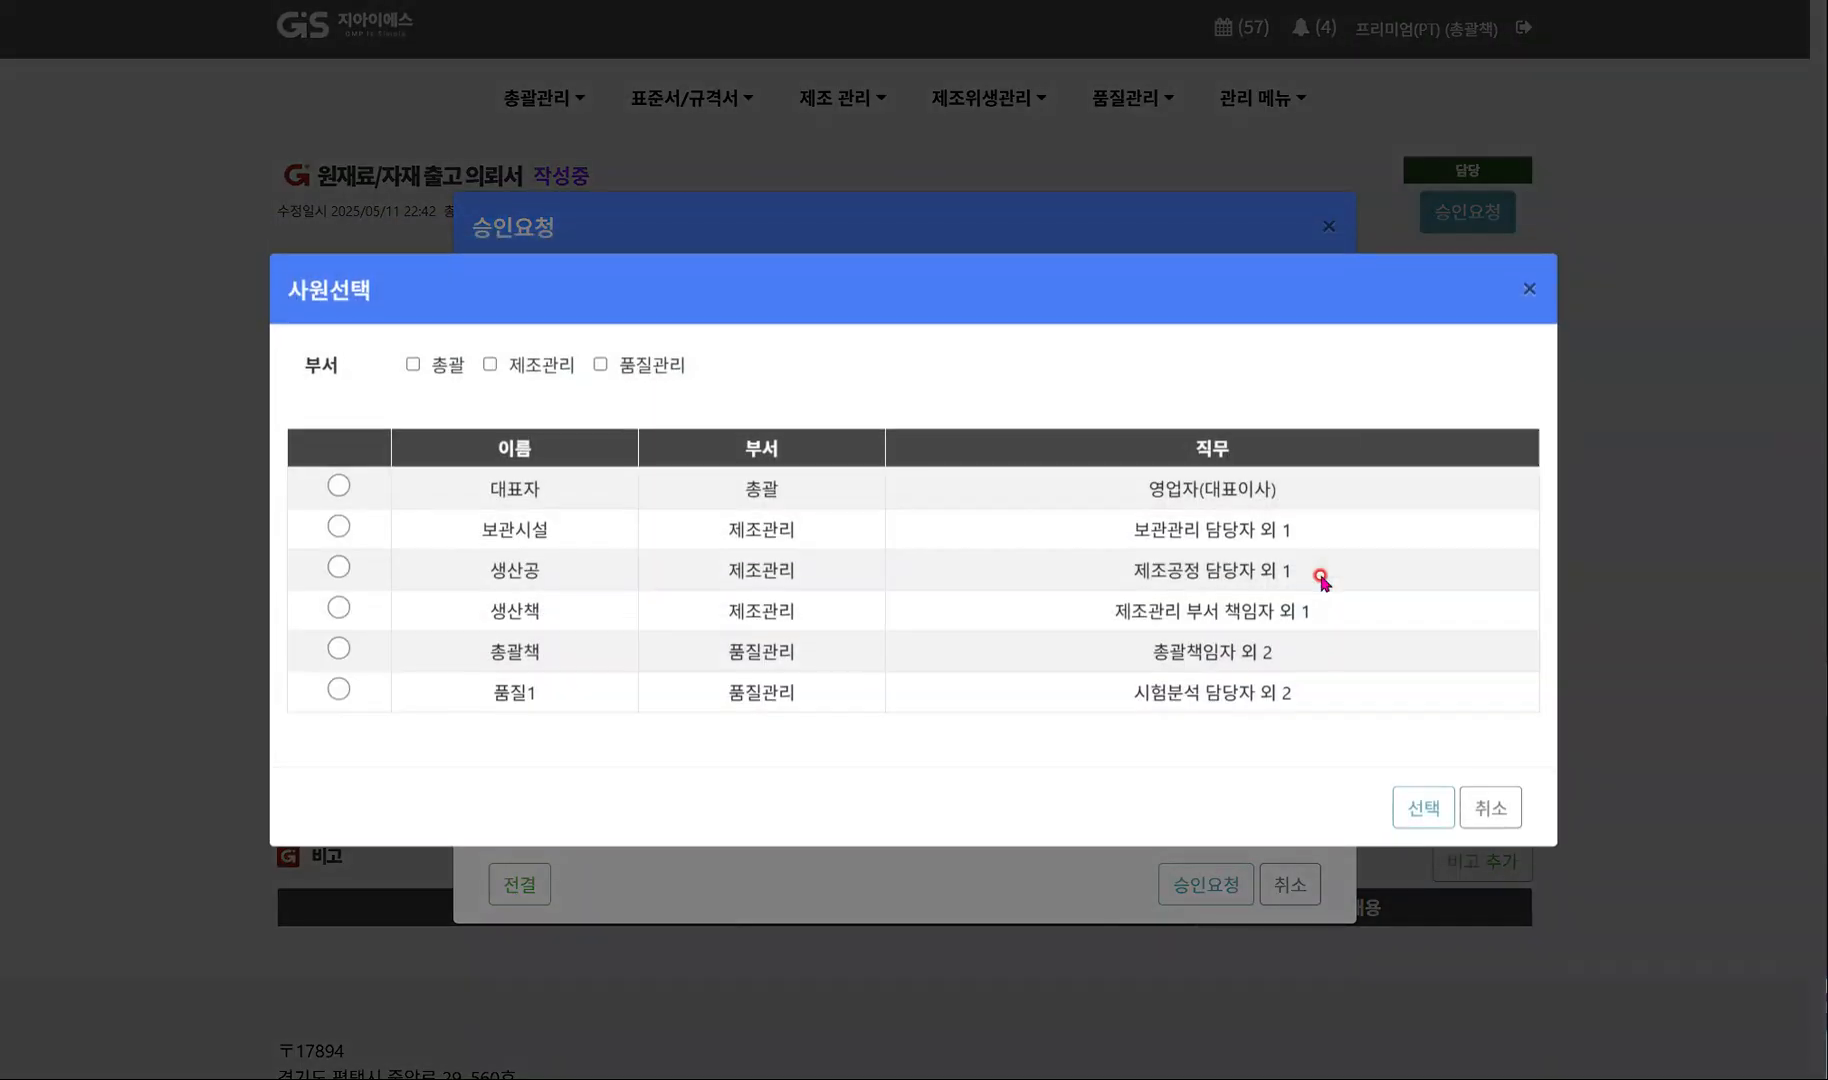
click(505, 652)
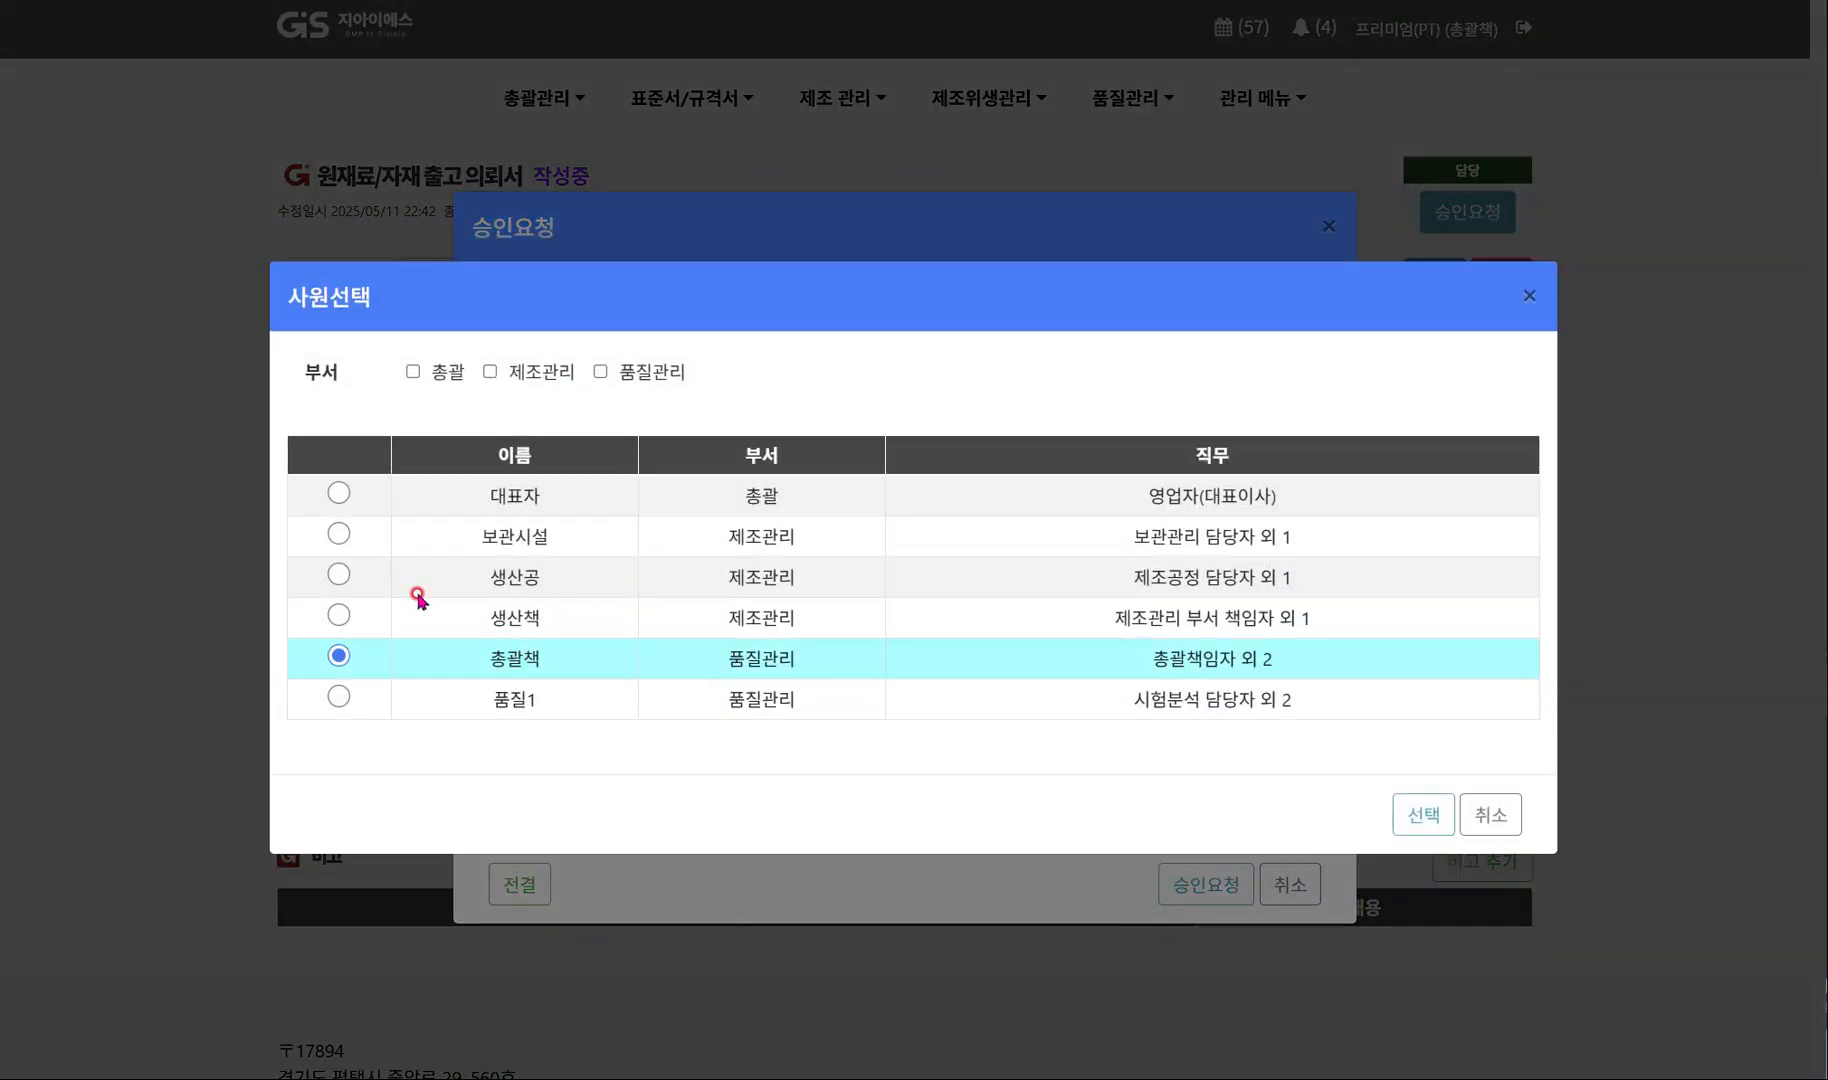
click(1423, 814)
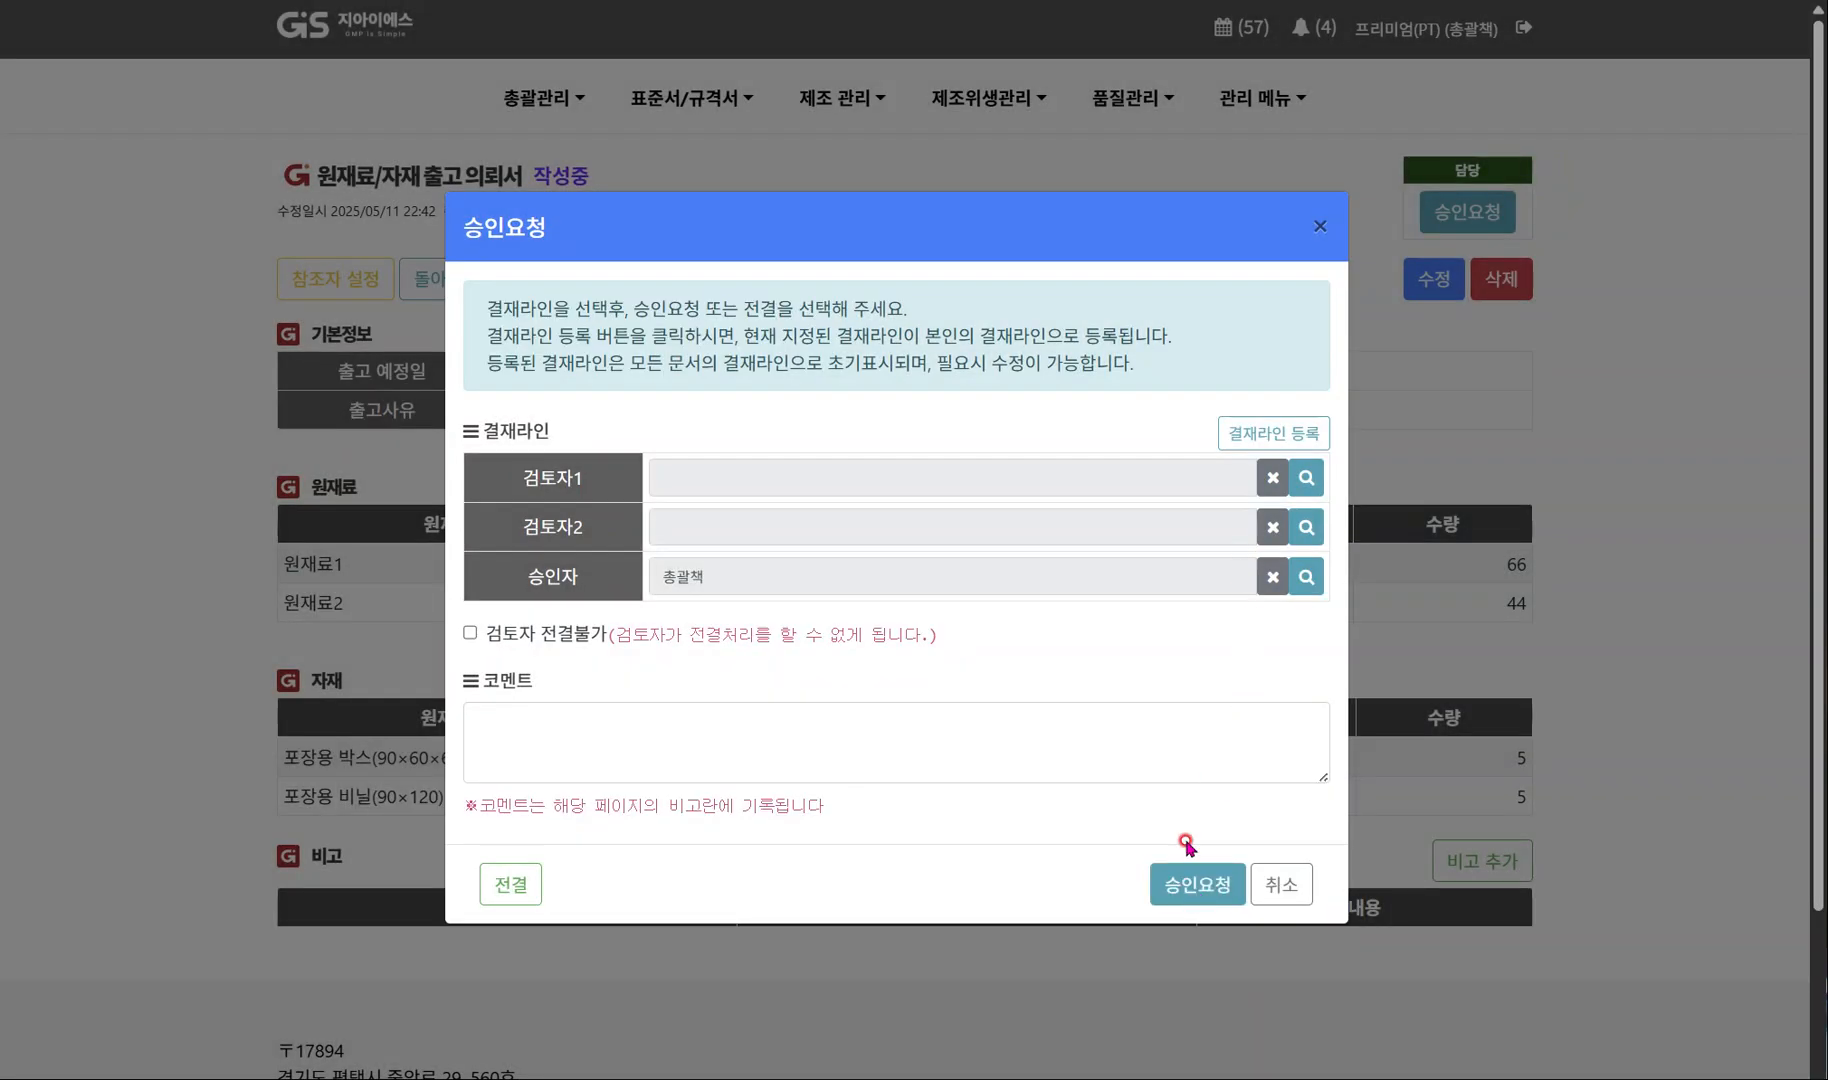
click(505, 888)
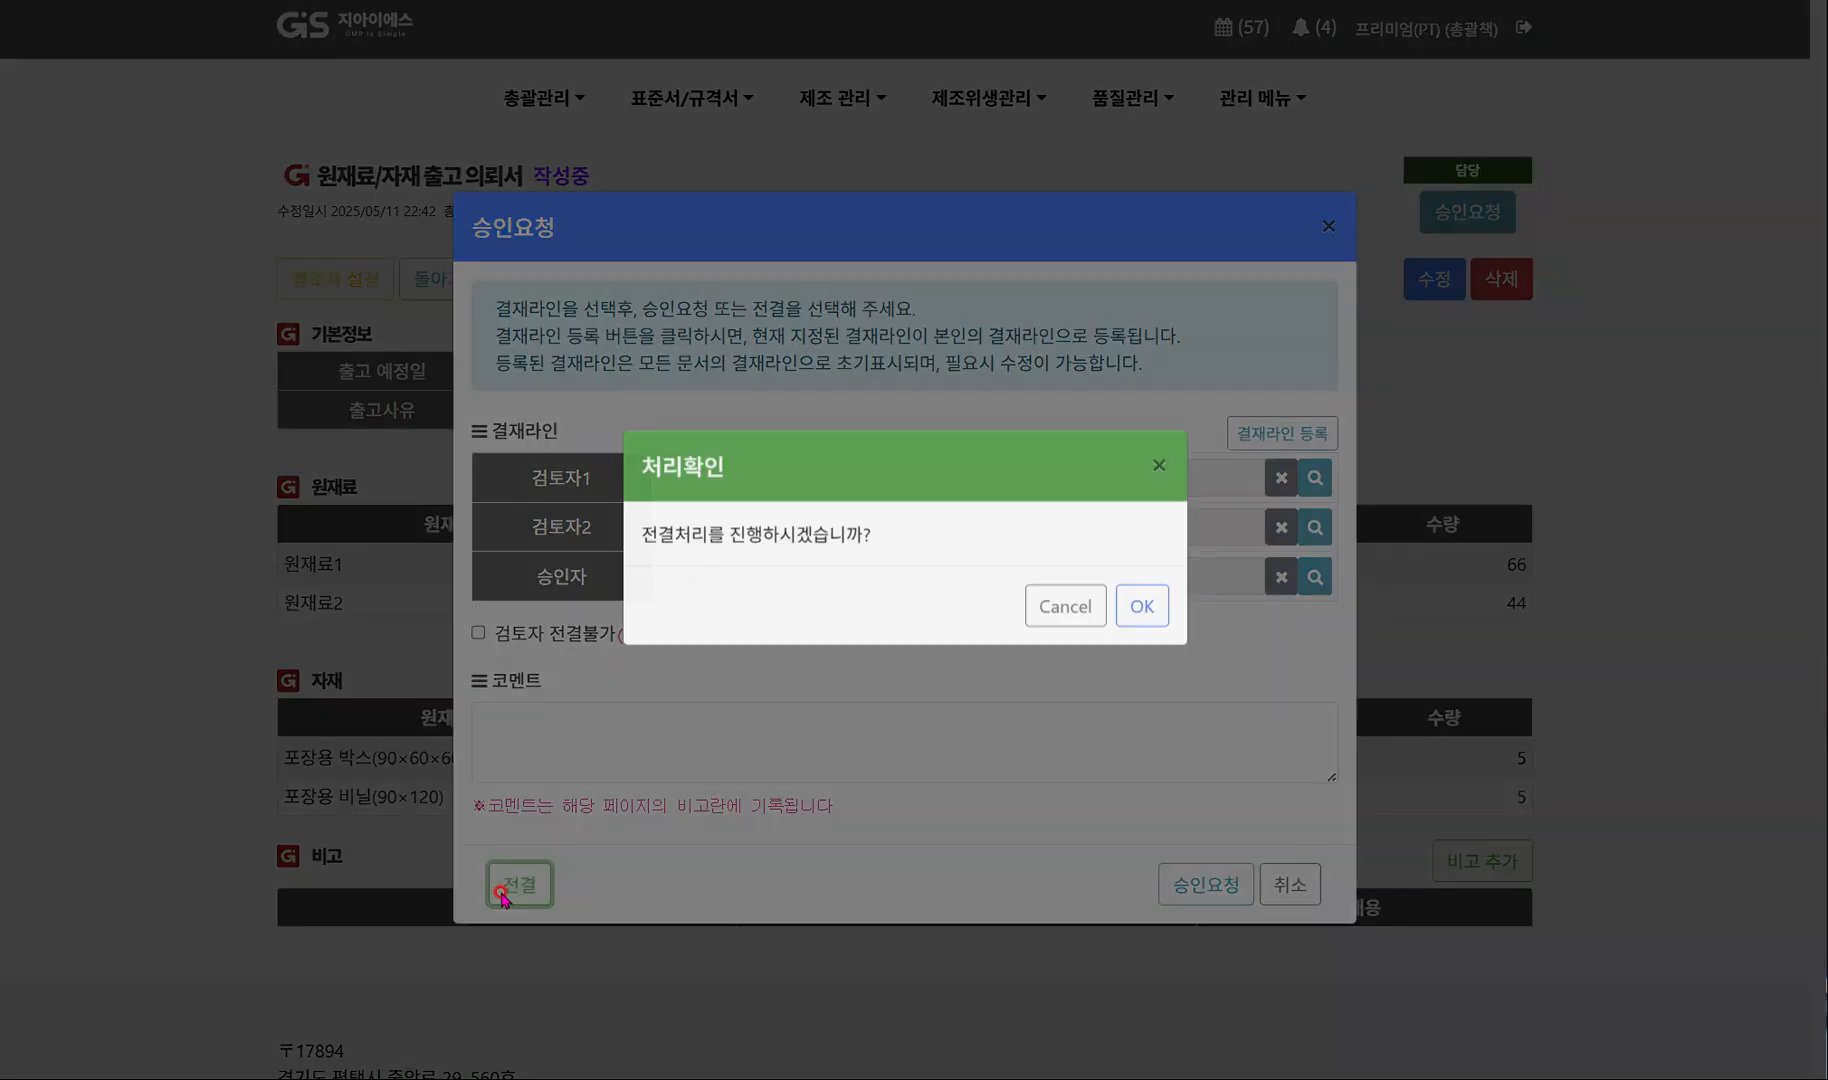
click(1142, 626)
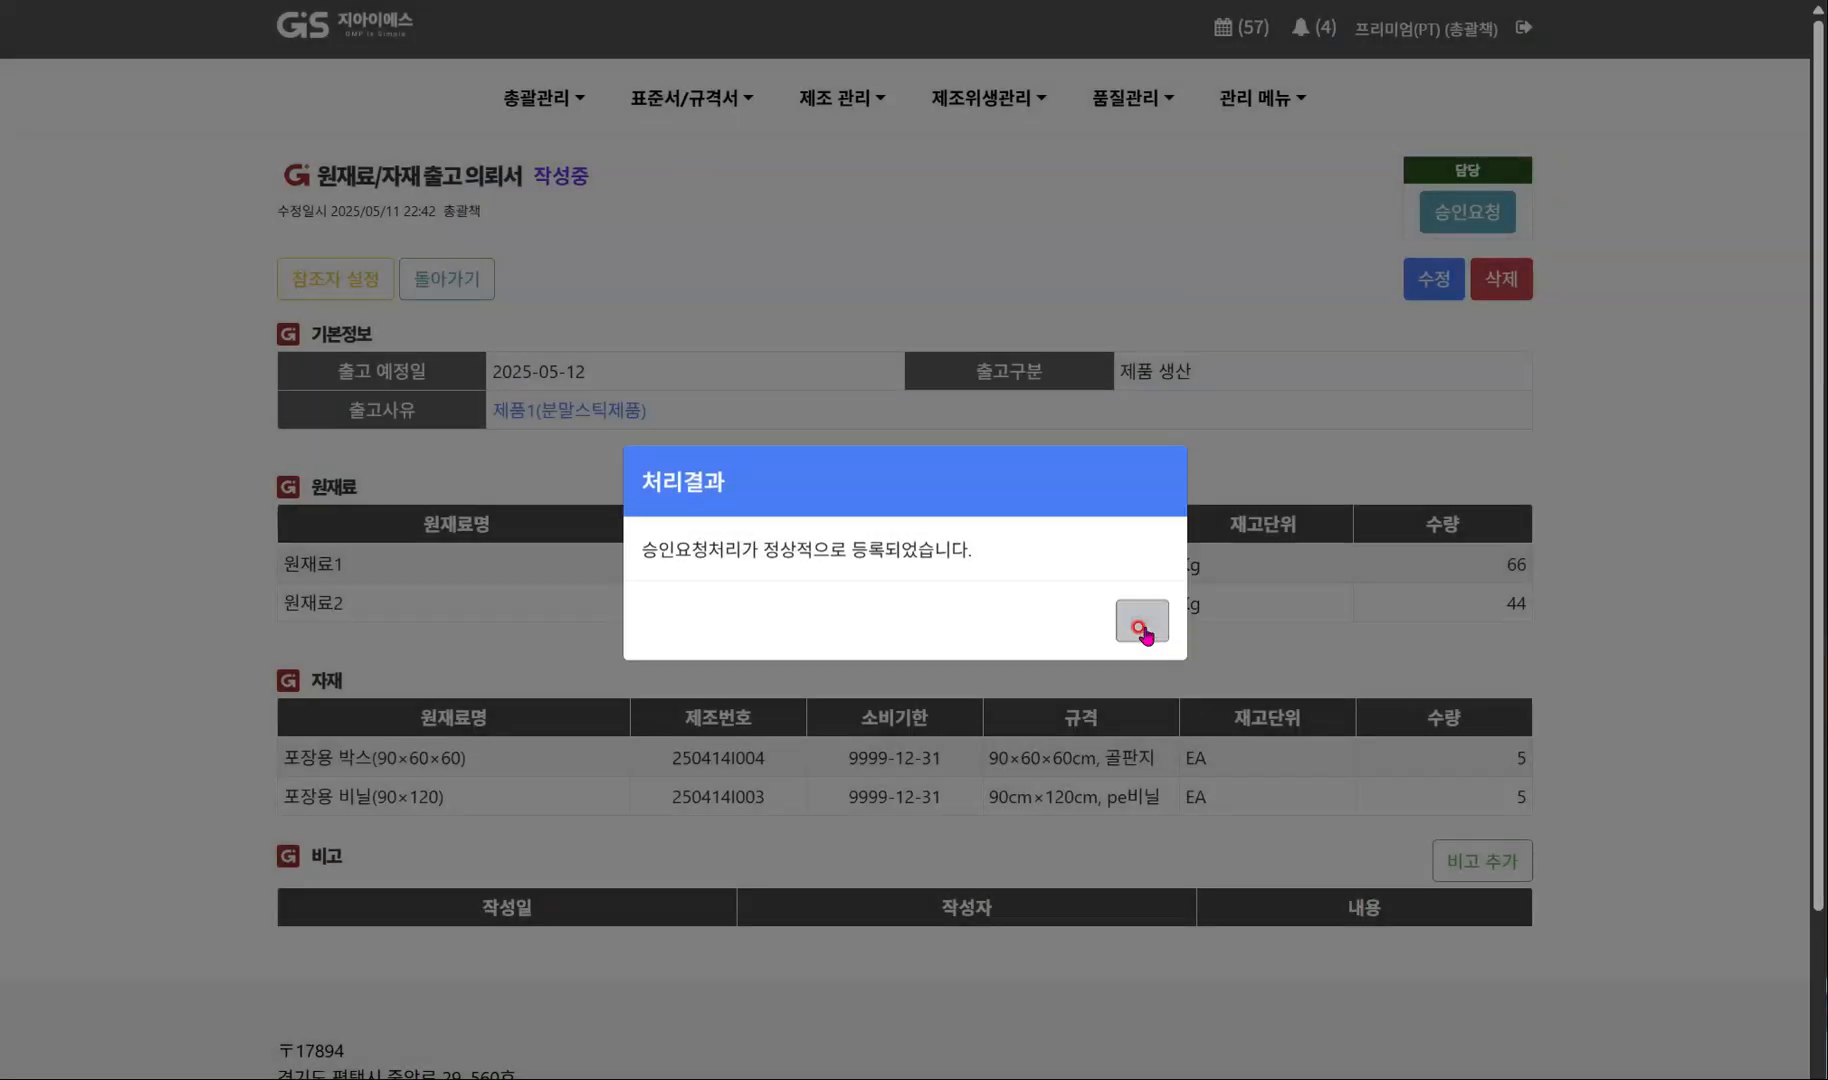
click(1142, 626)
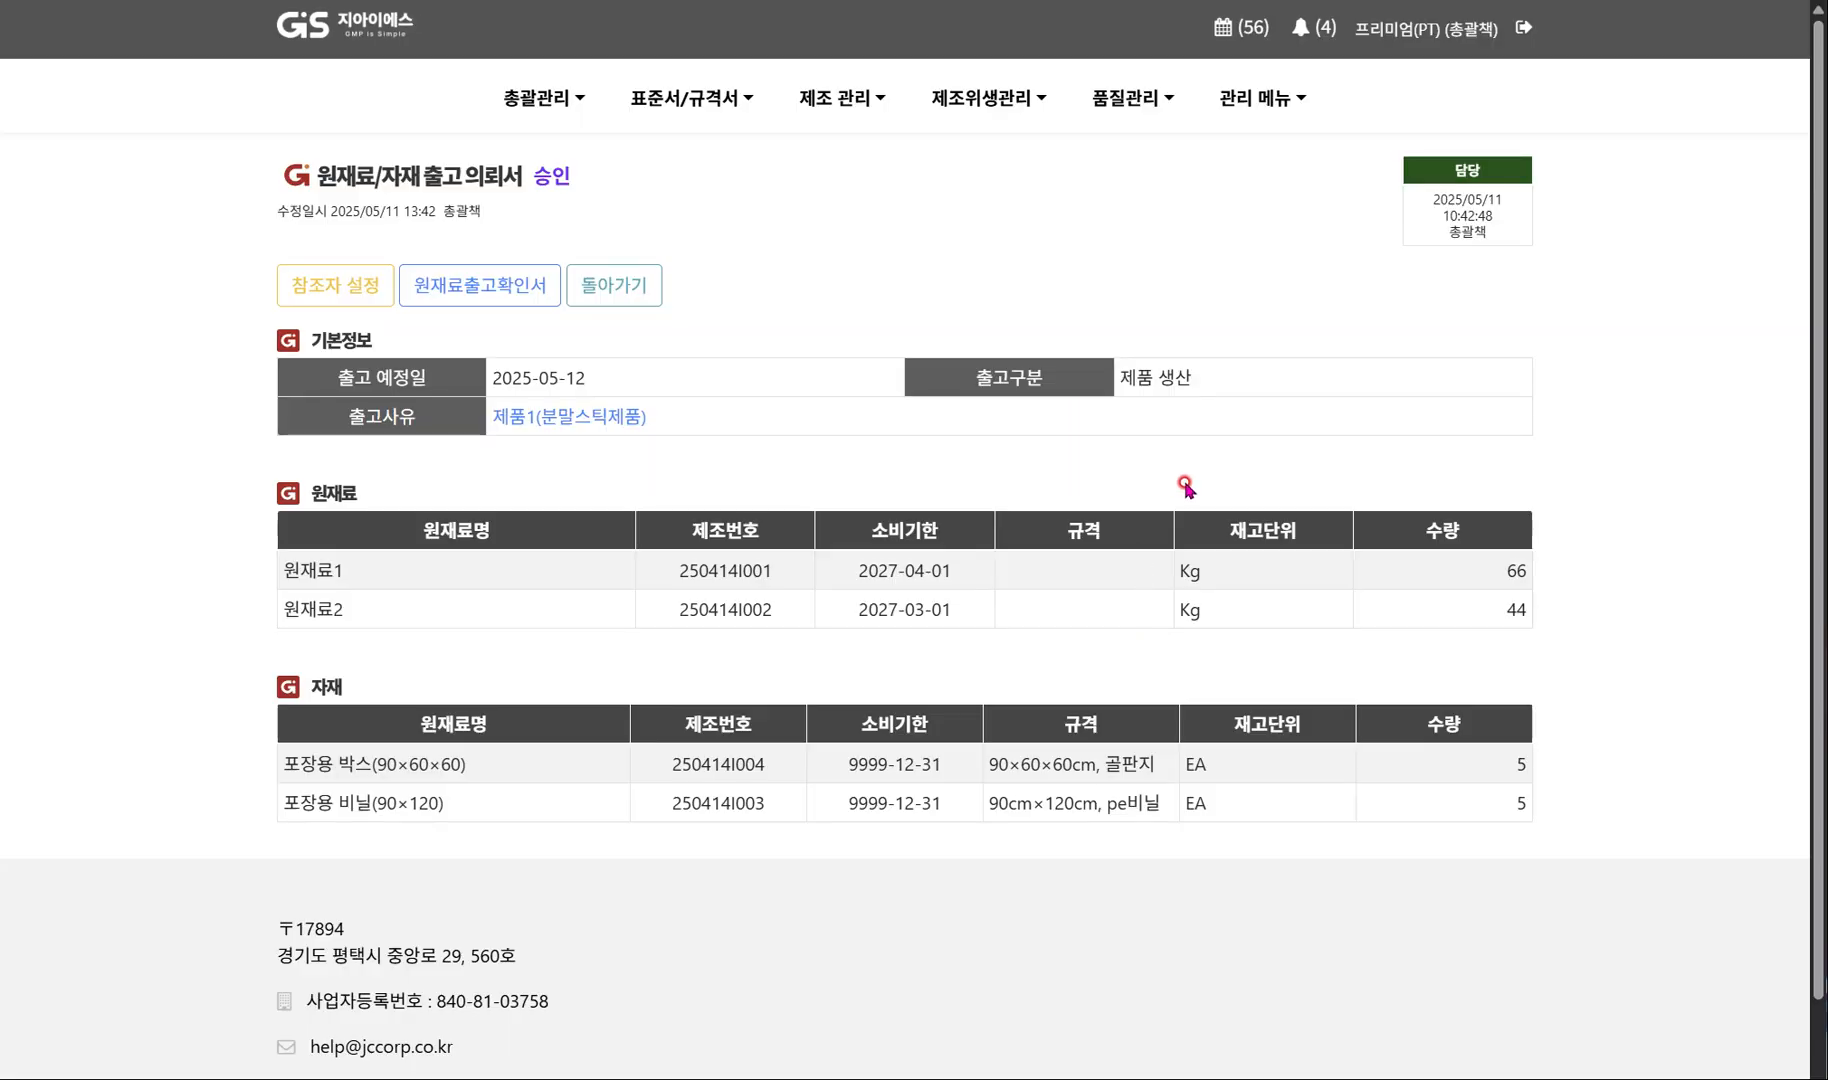
Open the linked release confirmation (원재료출고확인서), enter editing, and save it with release date 2025-05-12.
click(484, 290)
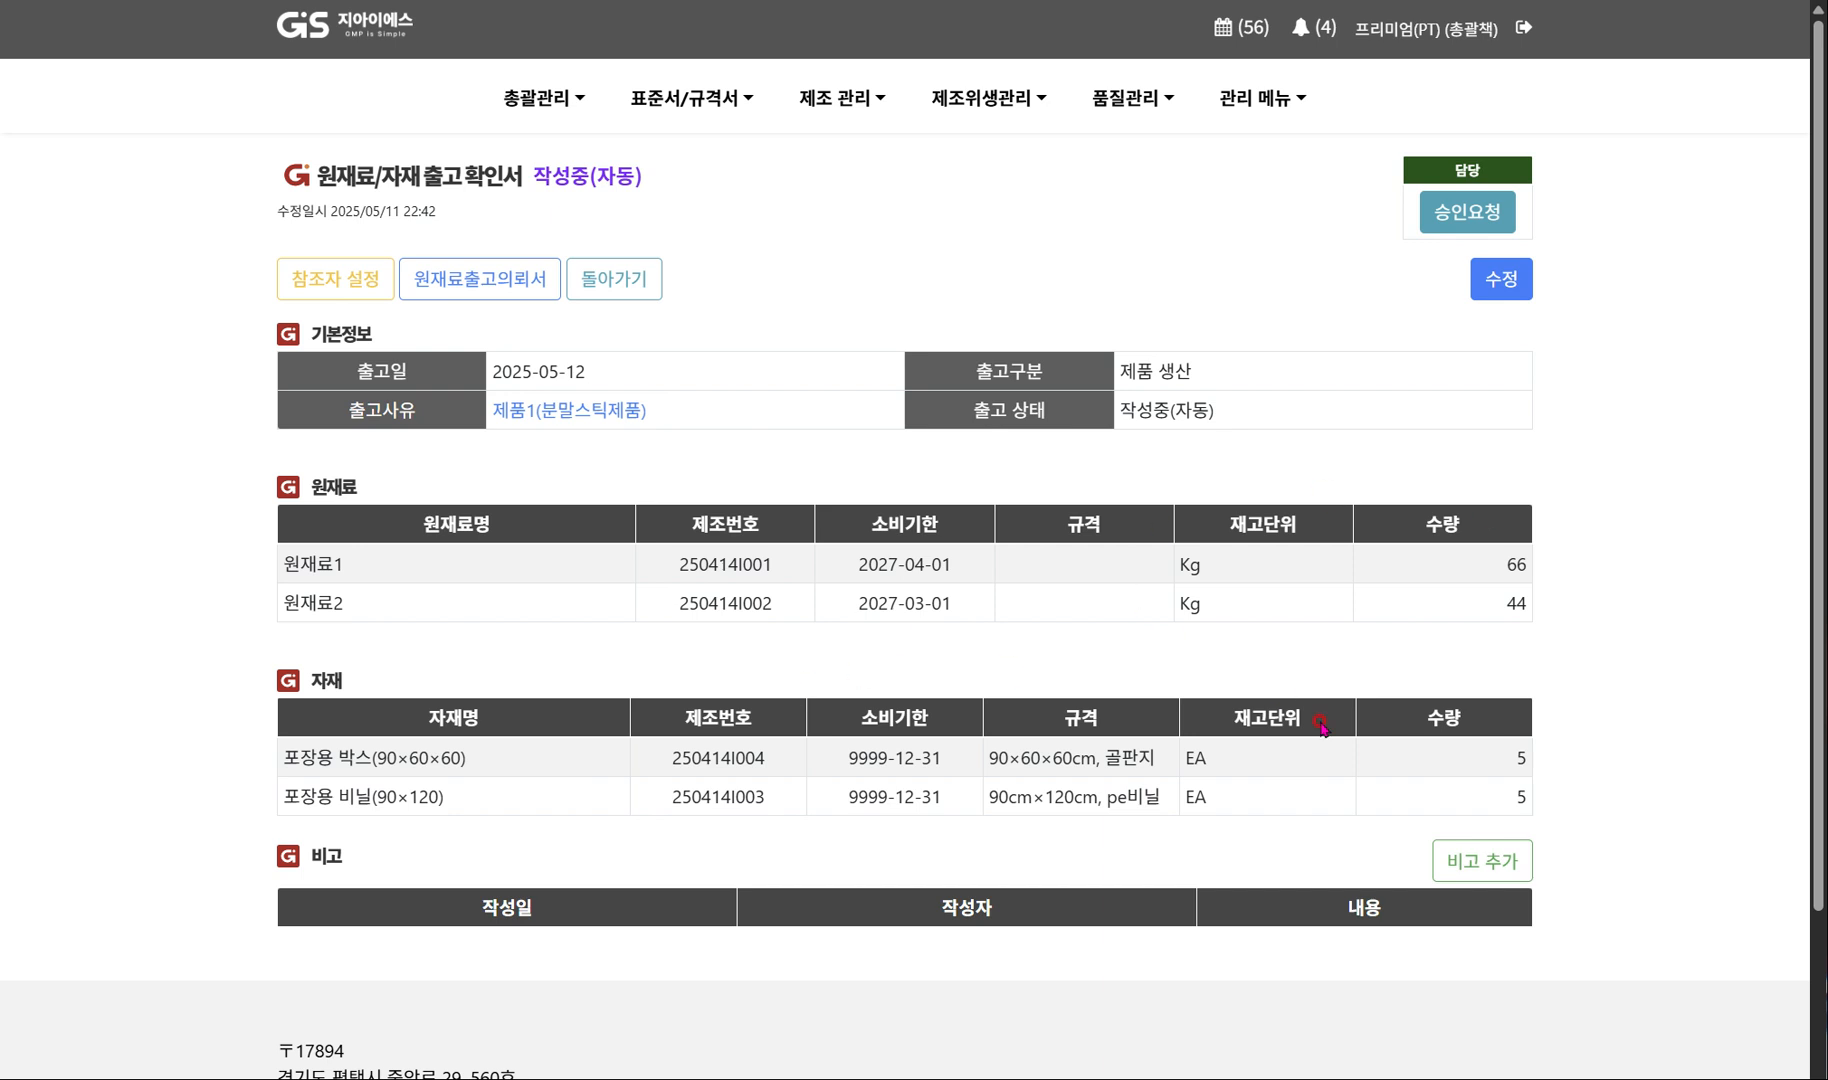
click(1505, 285)
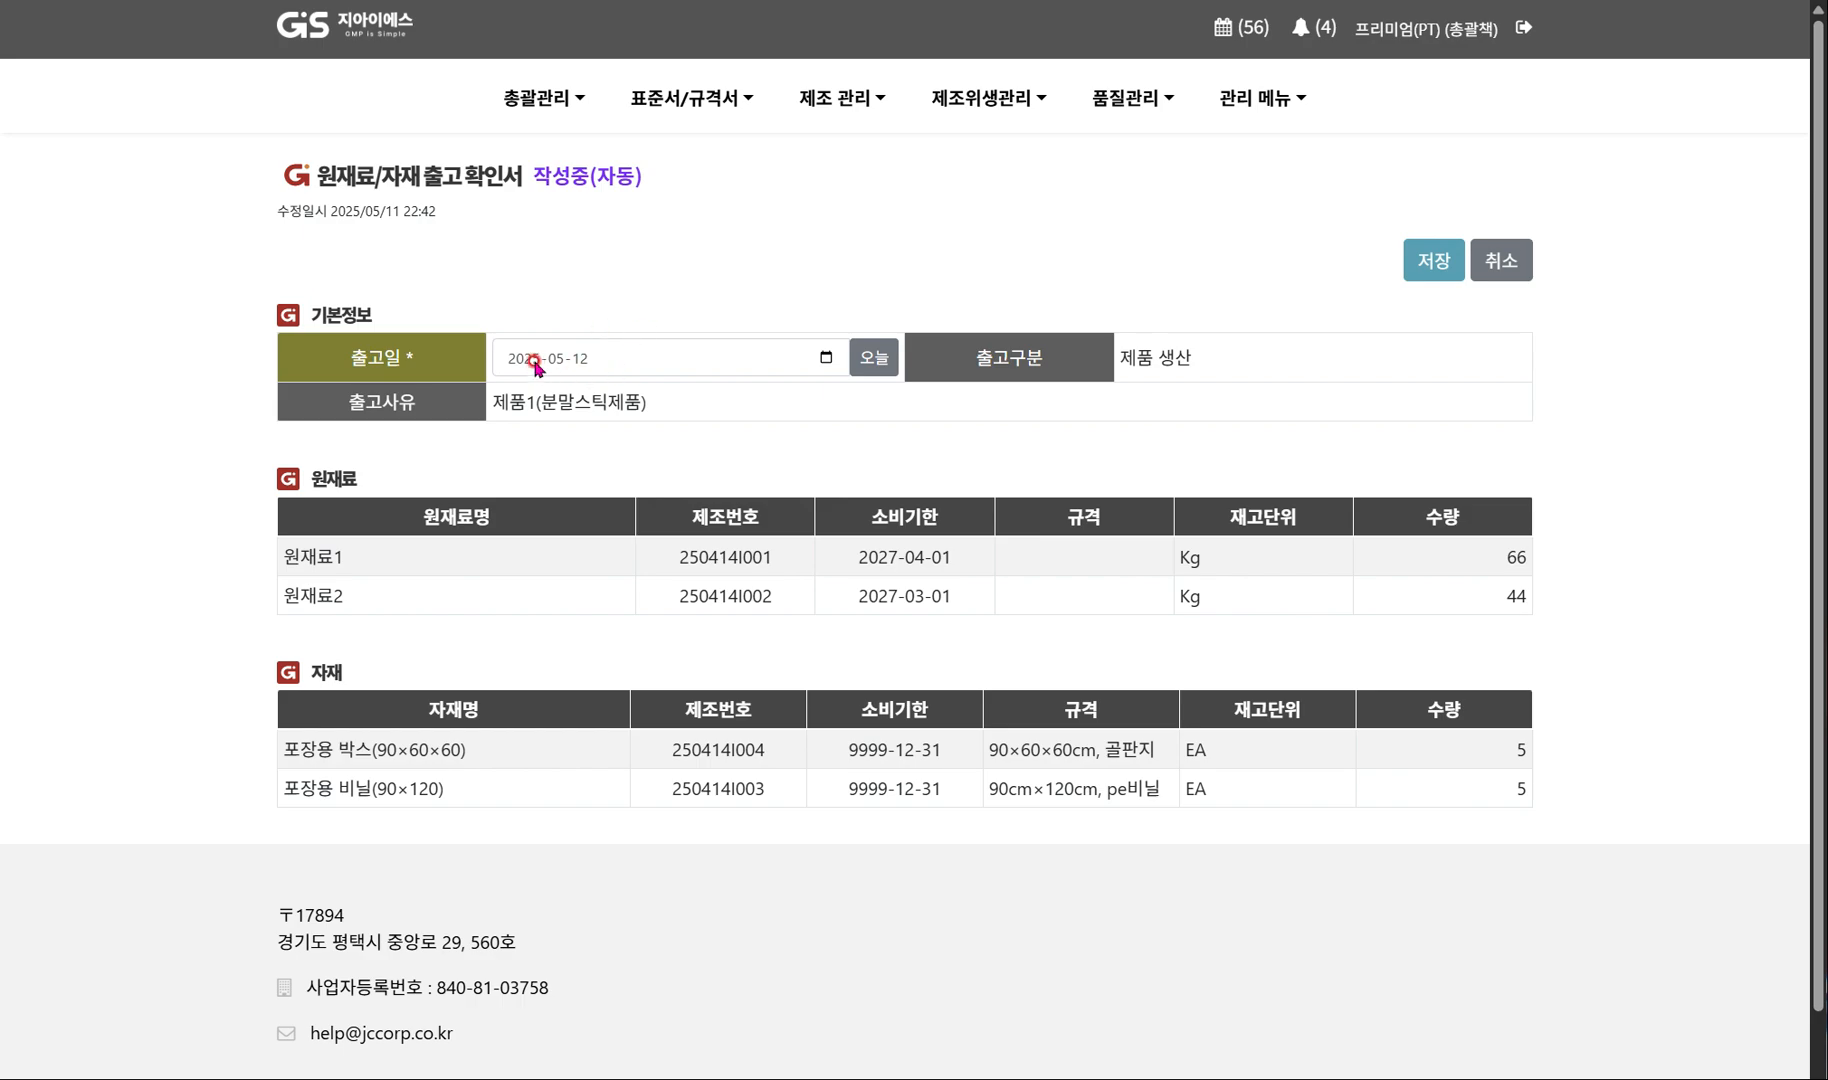
click(1432, 260)
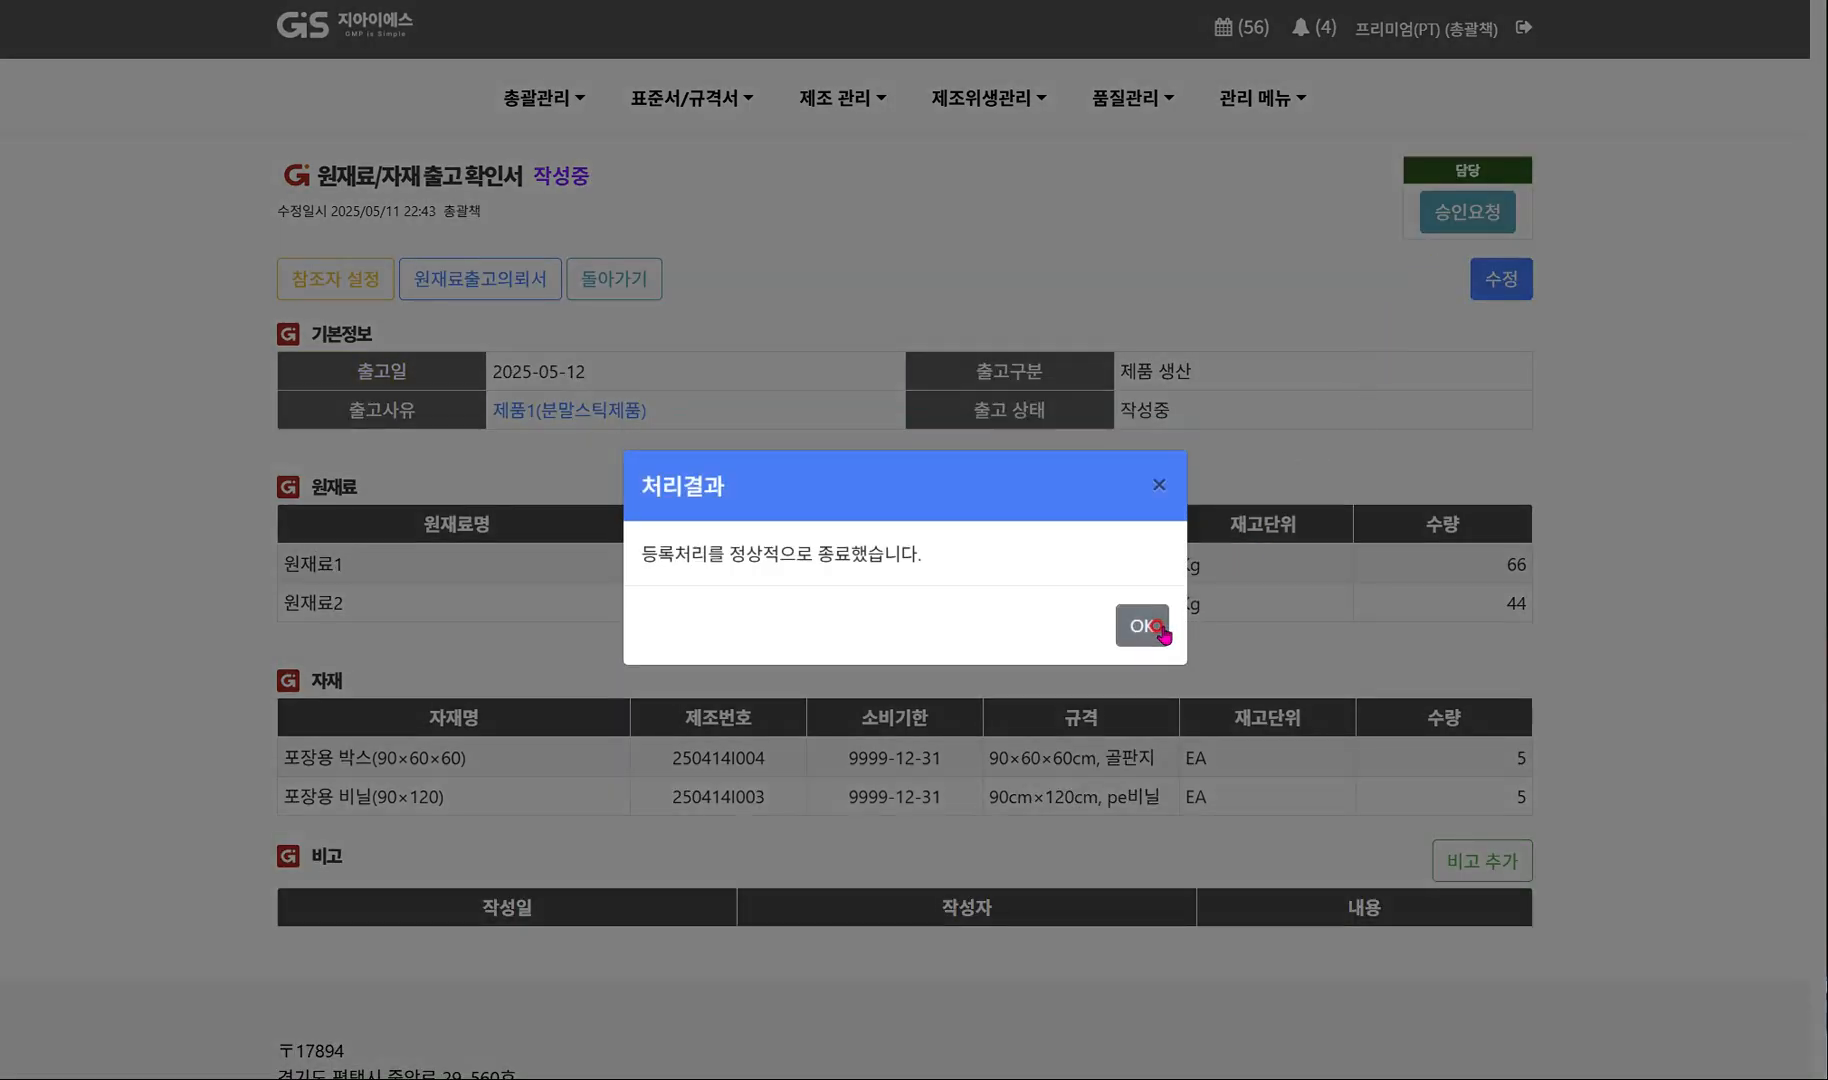
click(1141, 626)
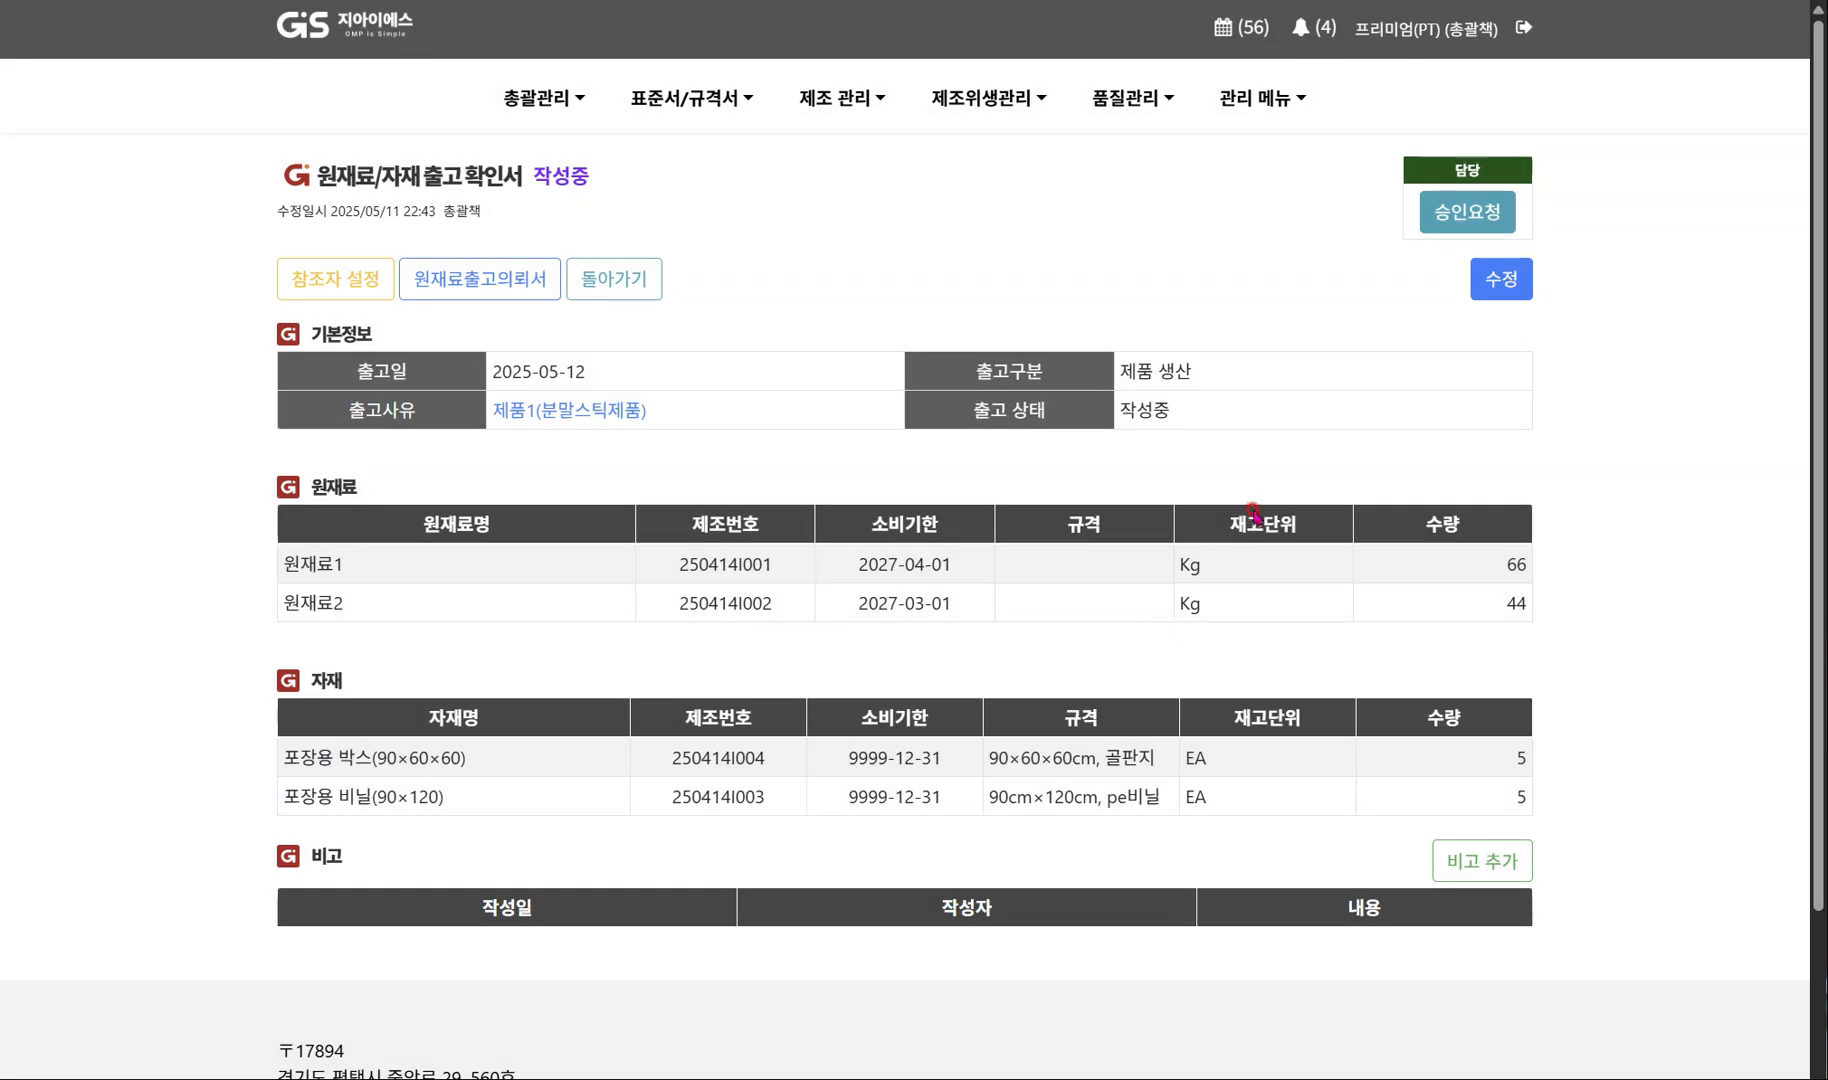
Approve the raw material release confirmation by final decision (전결) without assigning an approval line.
click(1447, 210)
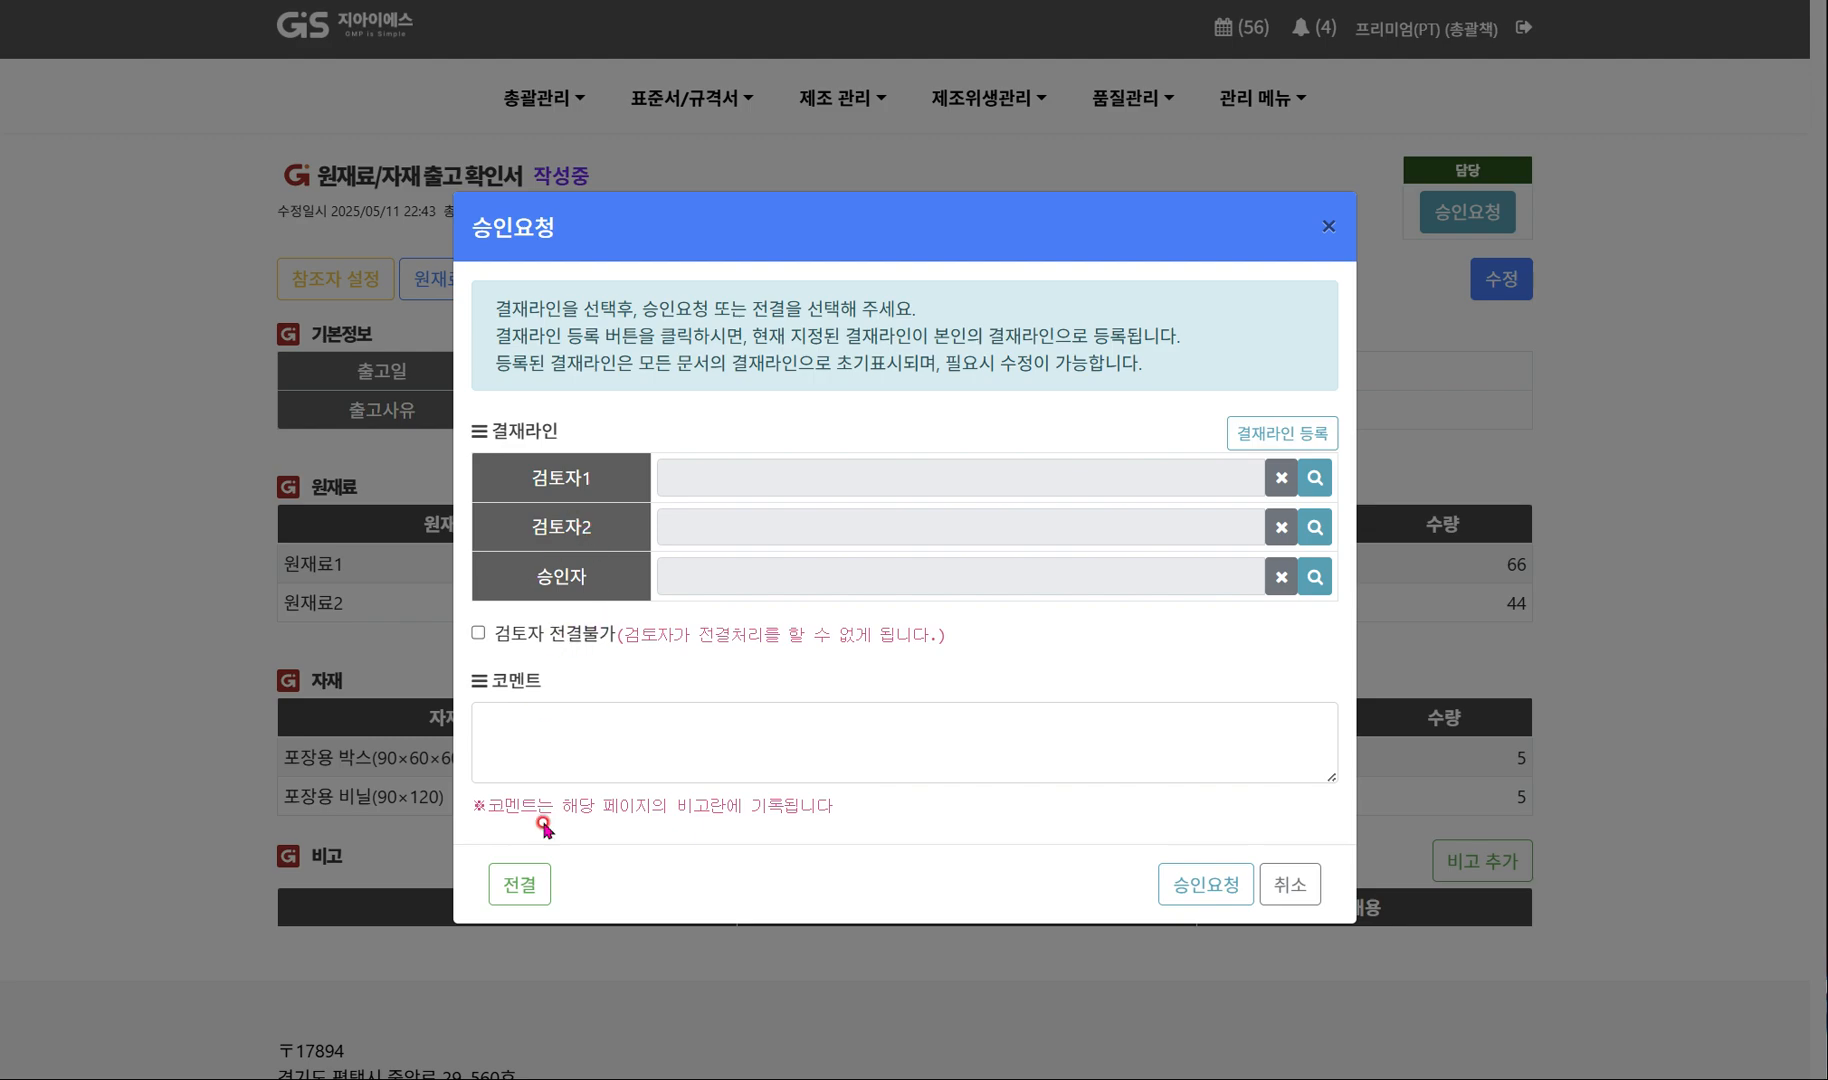
click(519, 888)
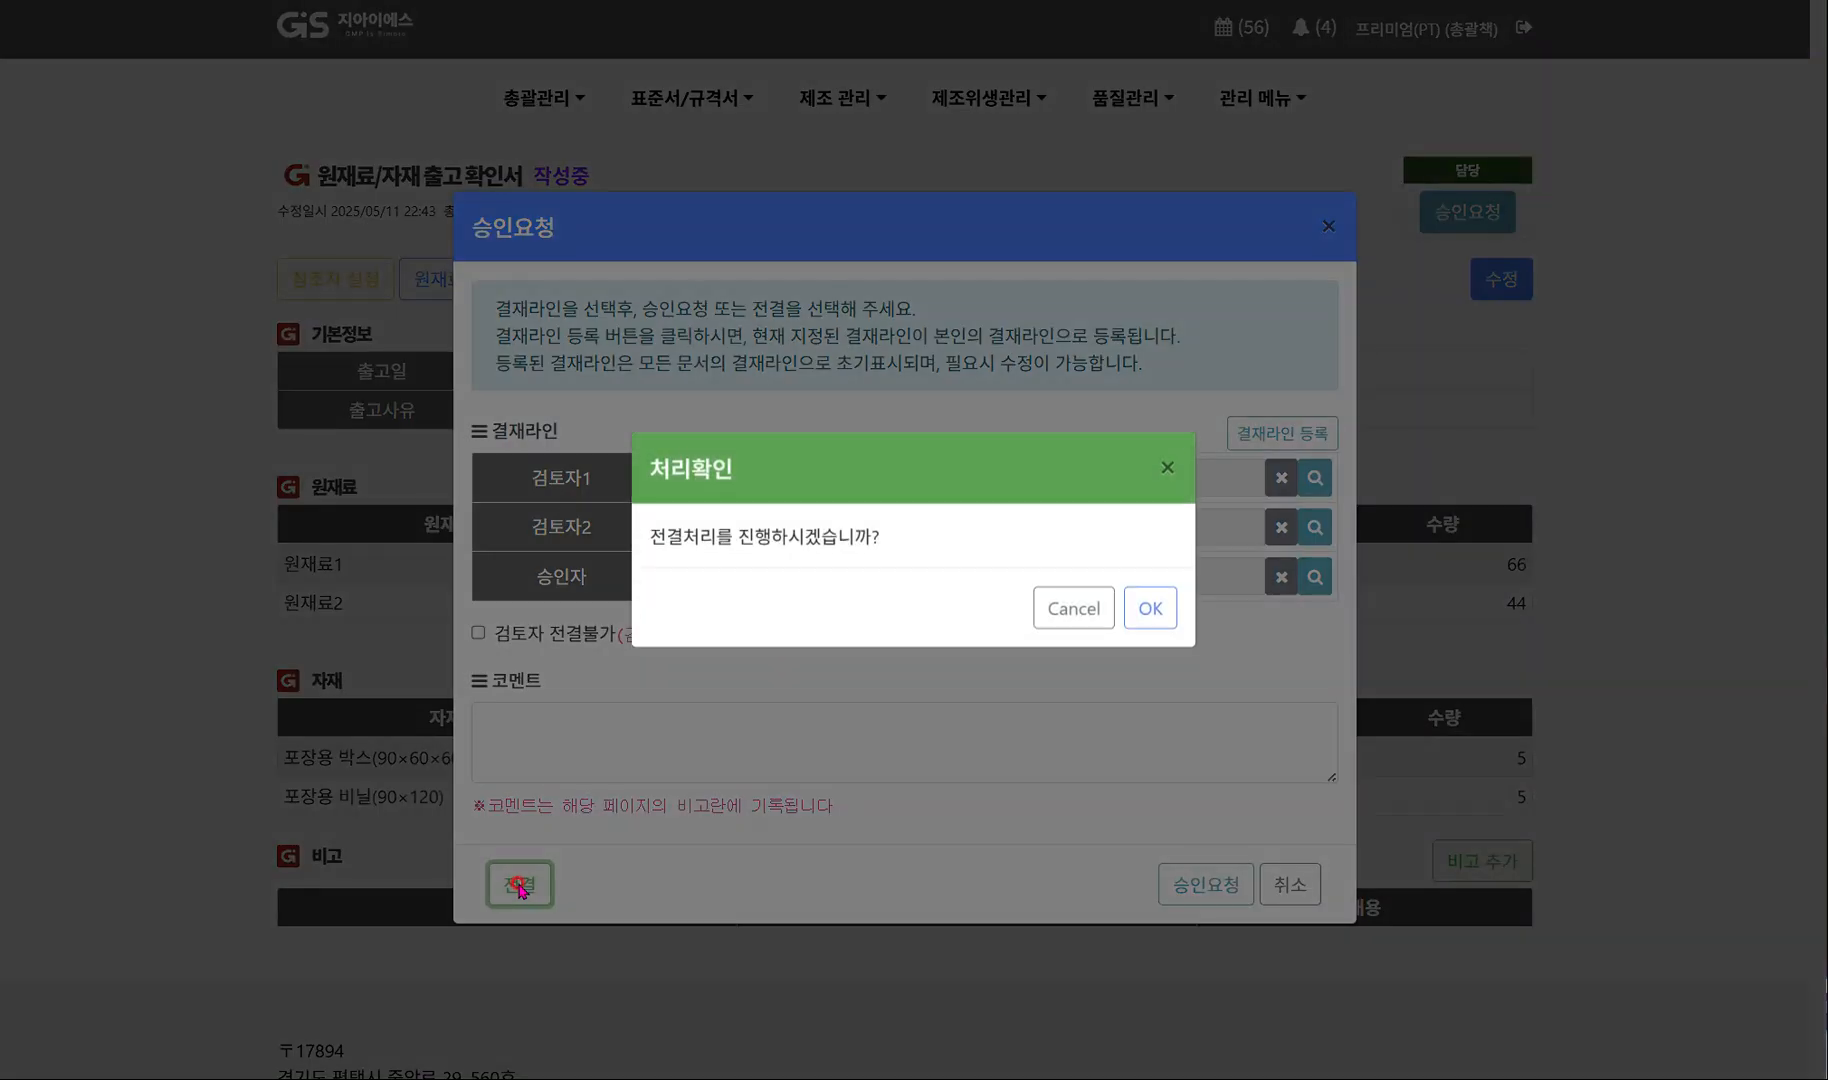
click(1151, 630)
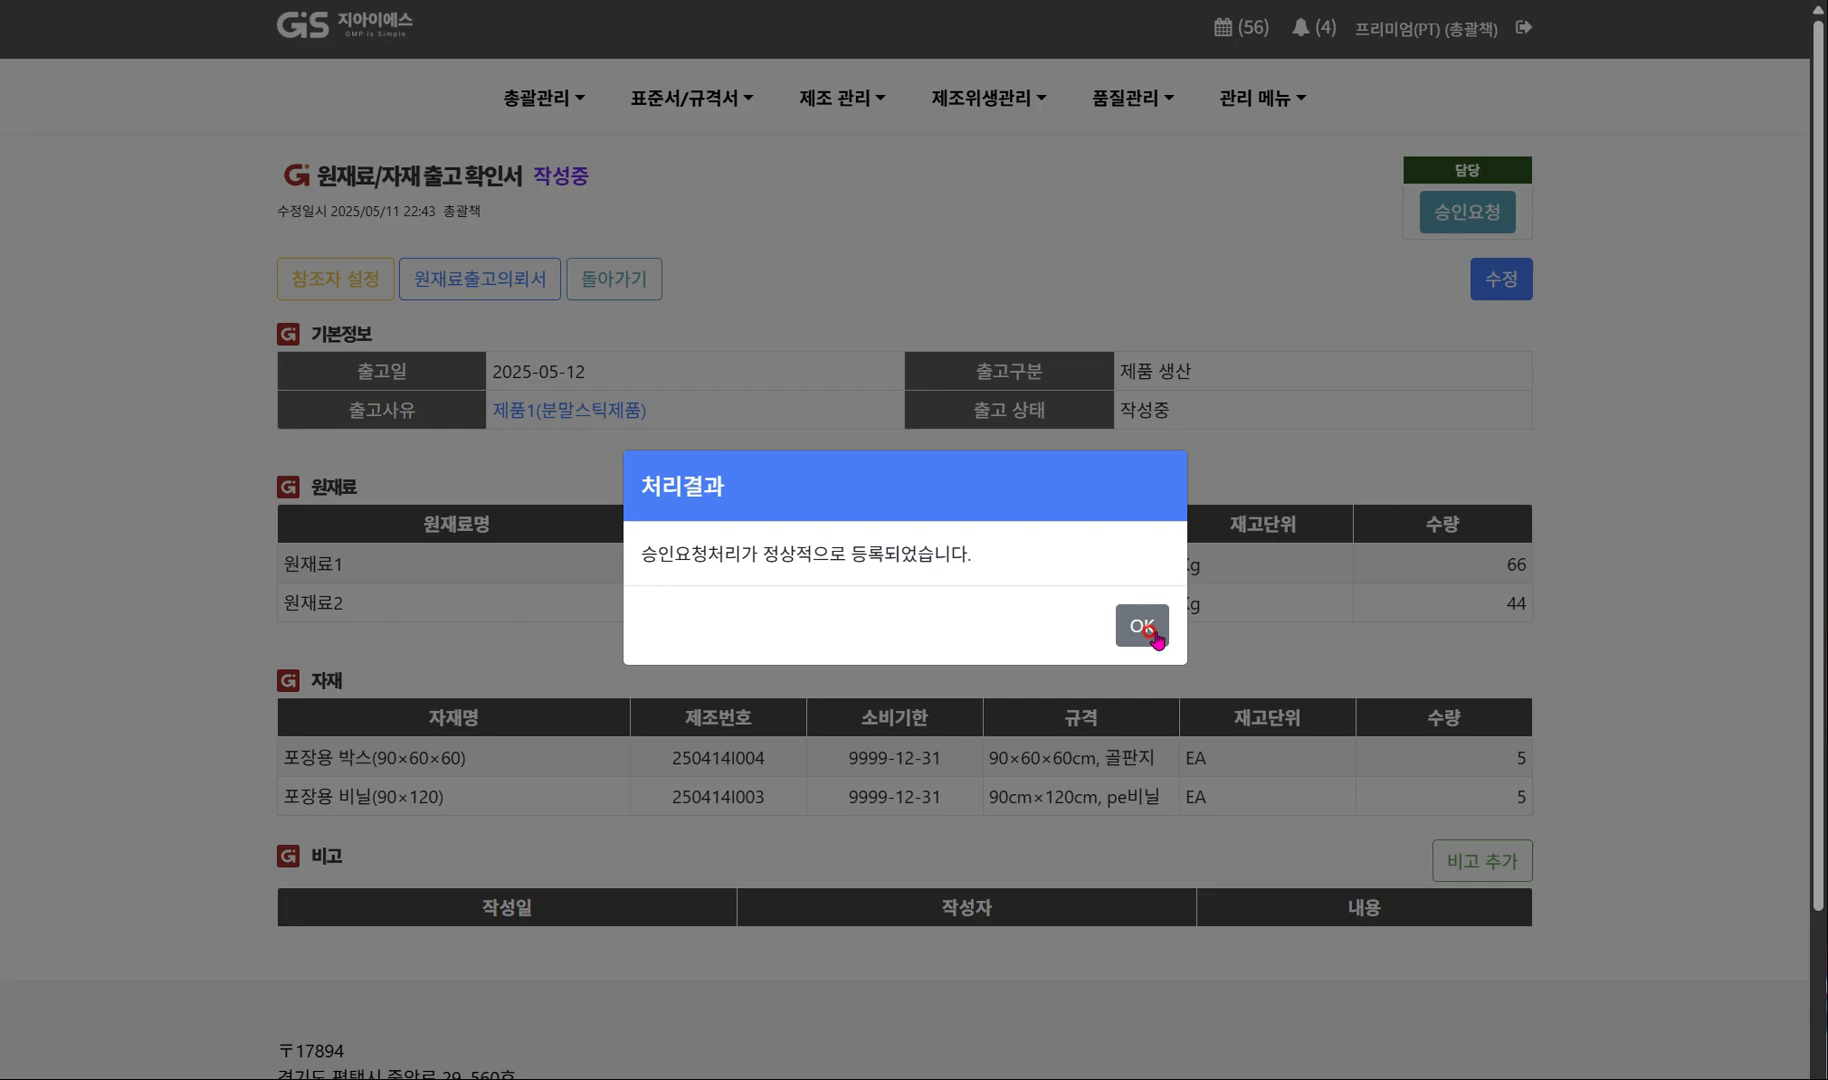
click(1150, 630)
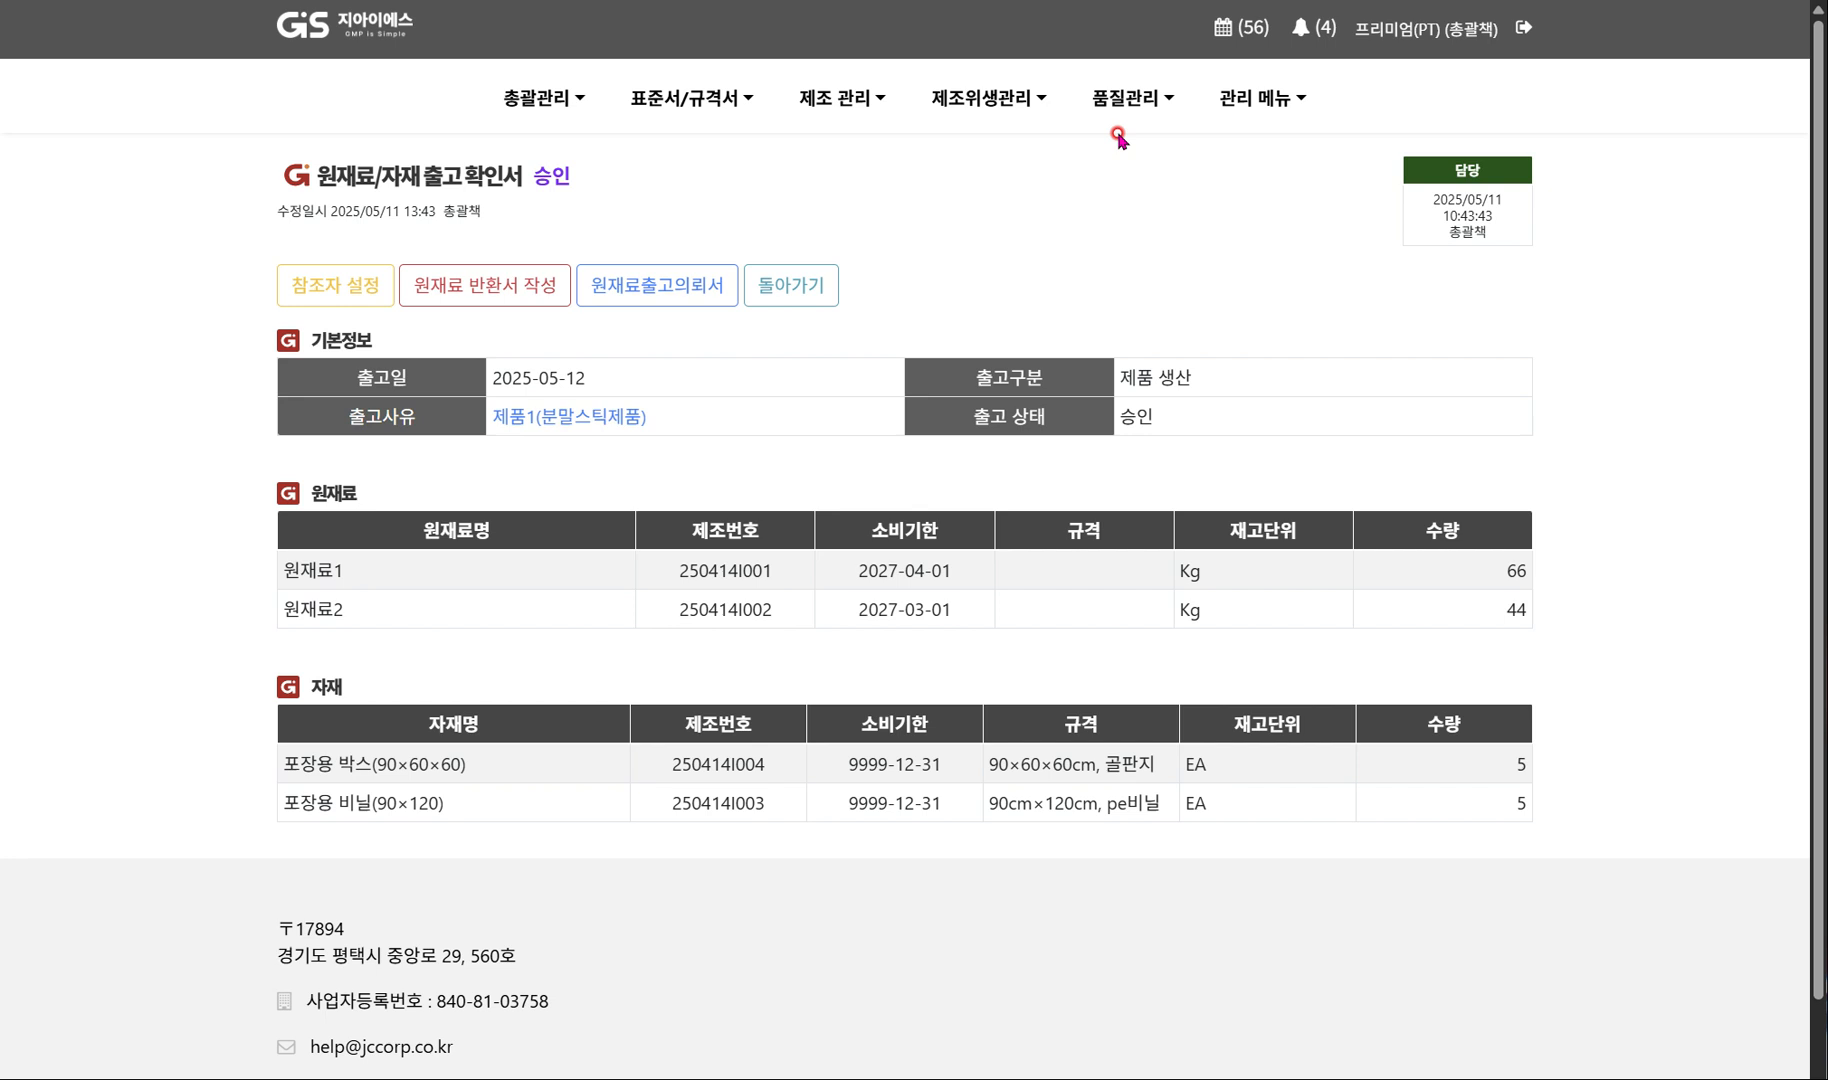
In the system settings' screen control (화면 제어), mark all five raw material and product documents for automatic creation and approval.
mouse_move(1228, 90)
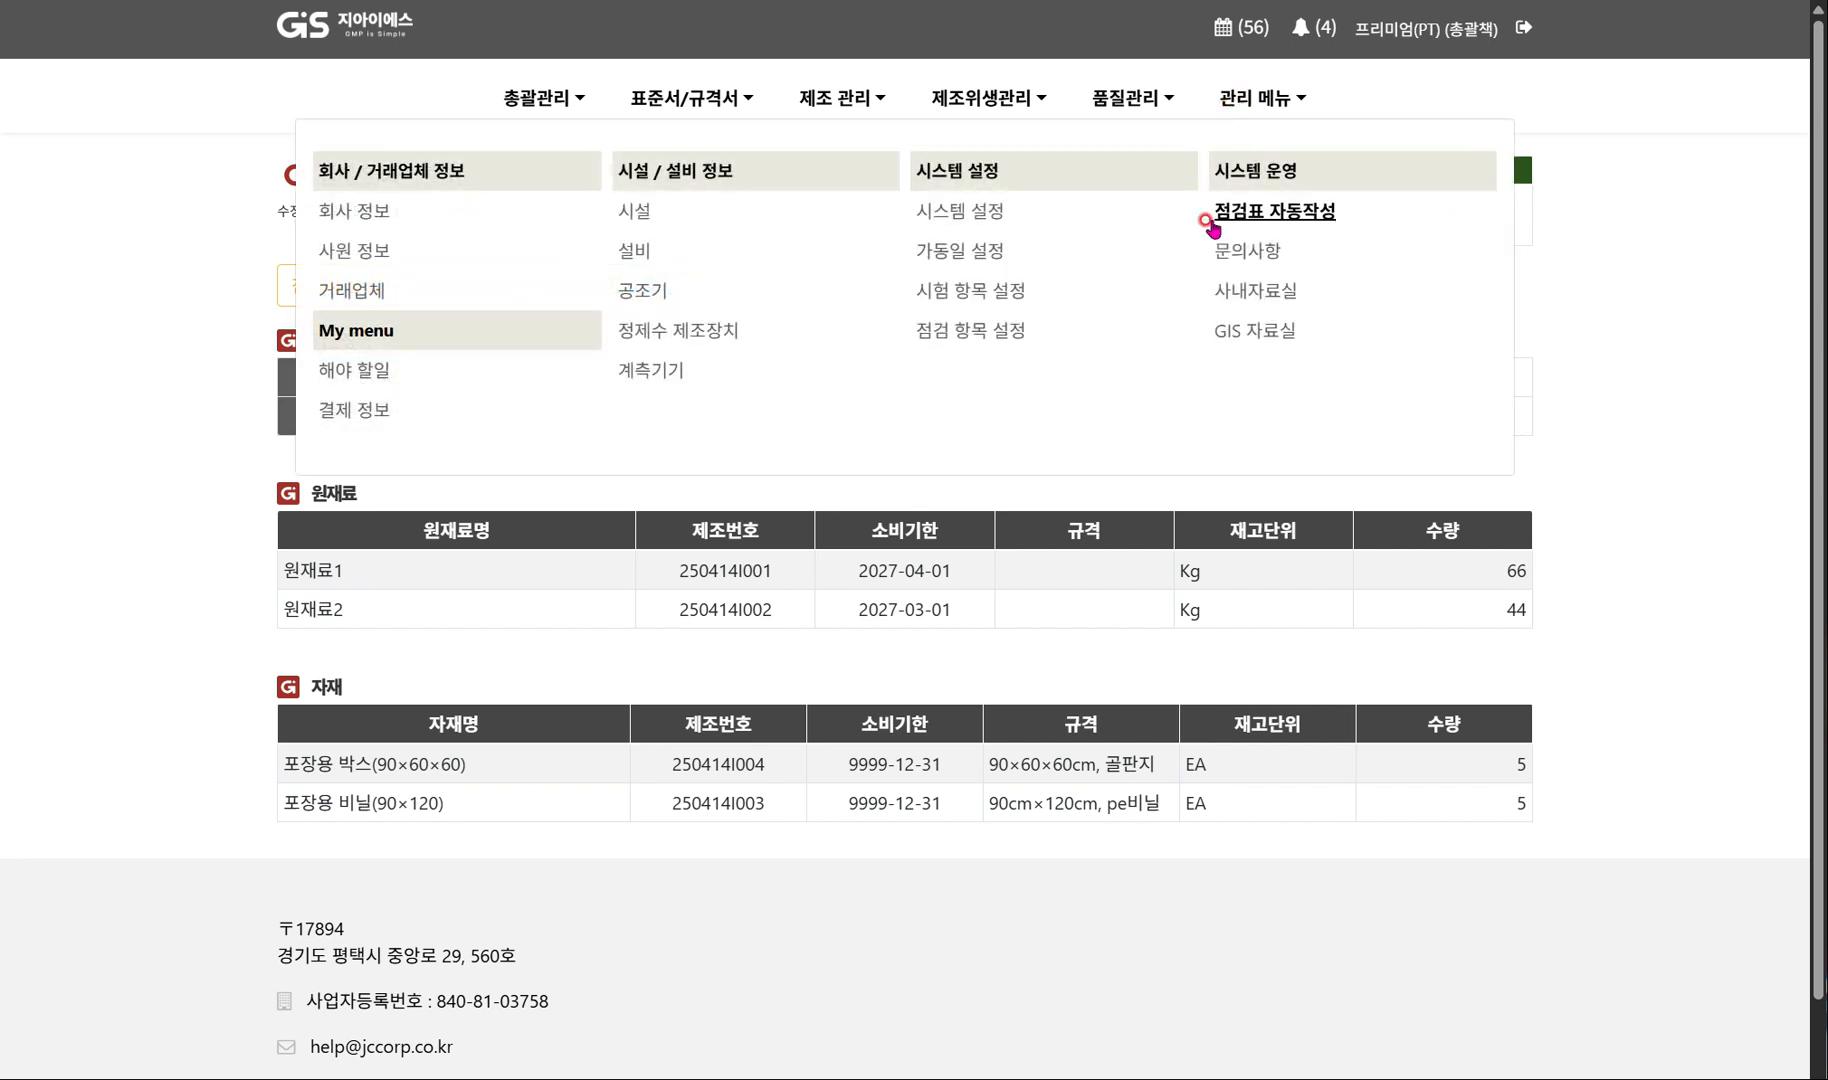
click(961, 212)
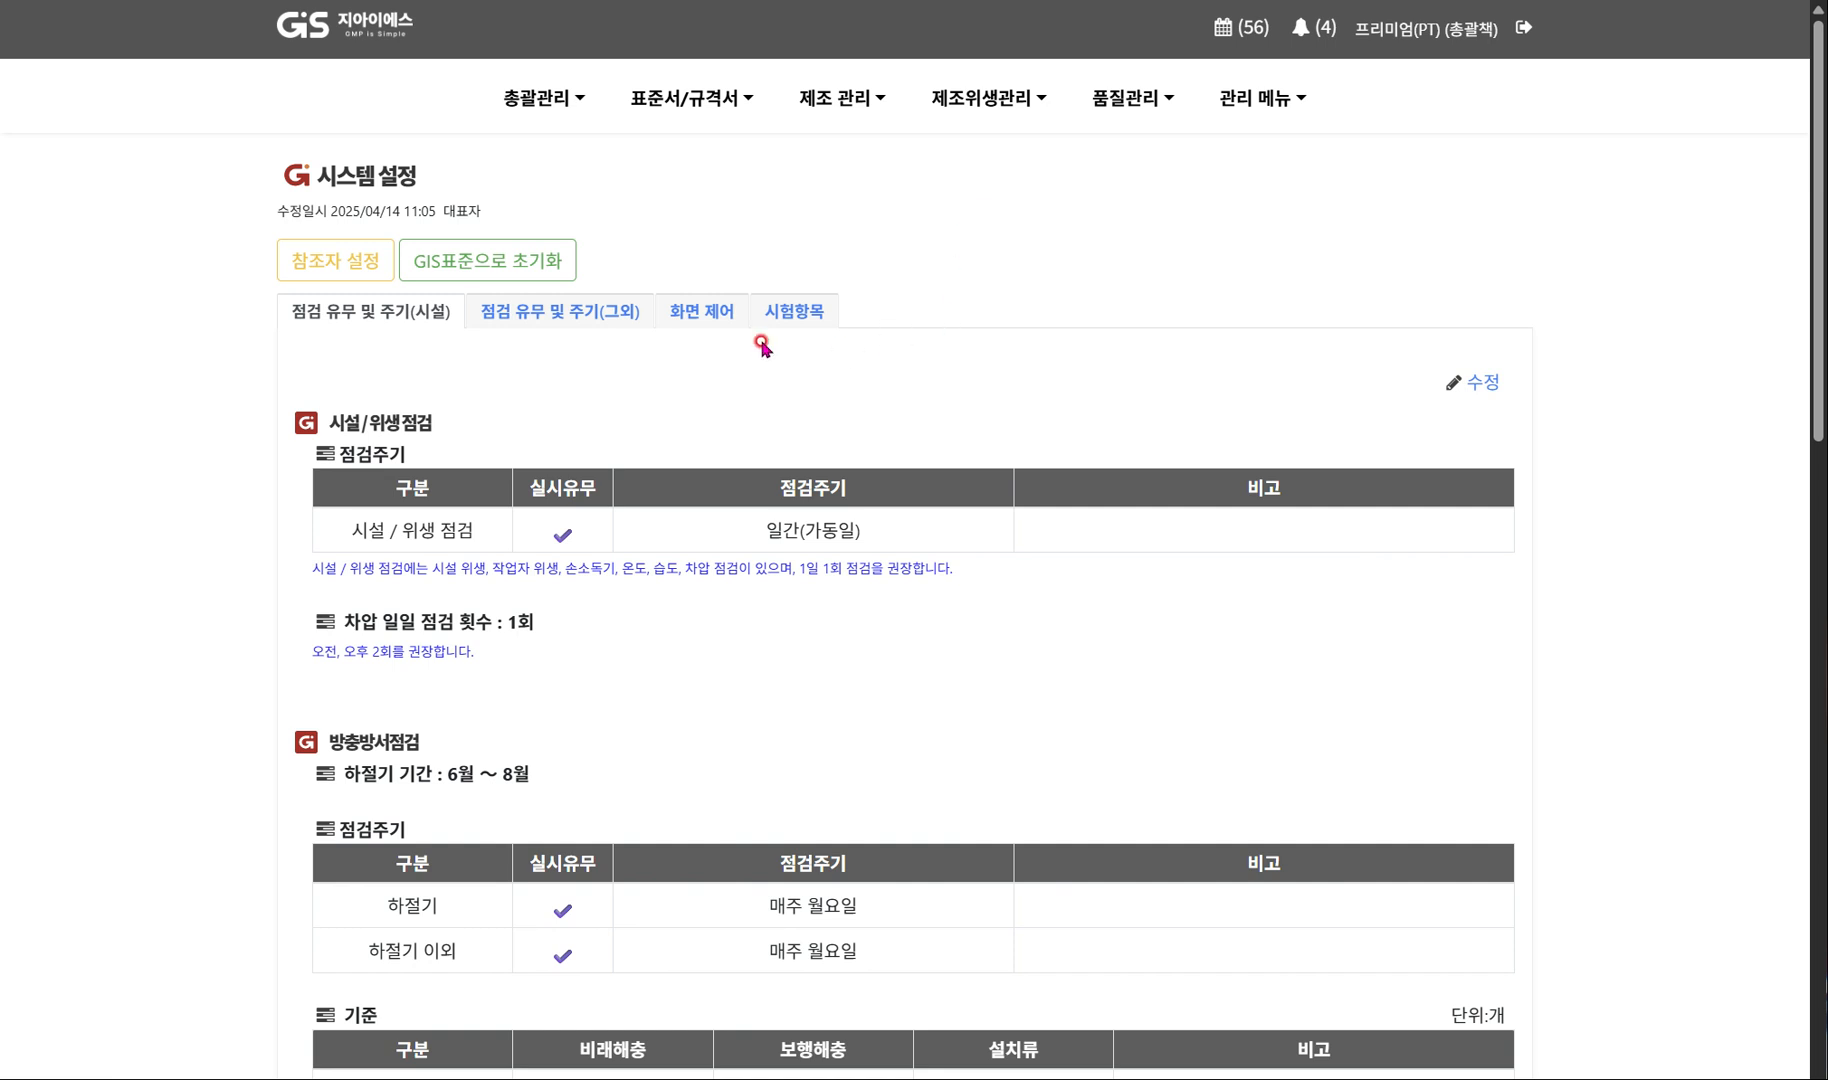
click(703, 311)
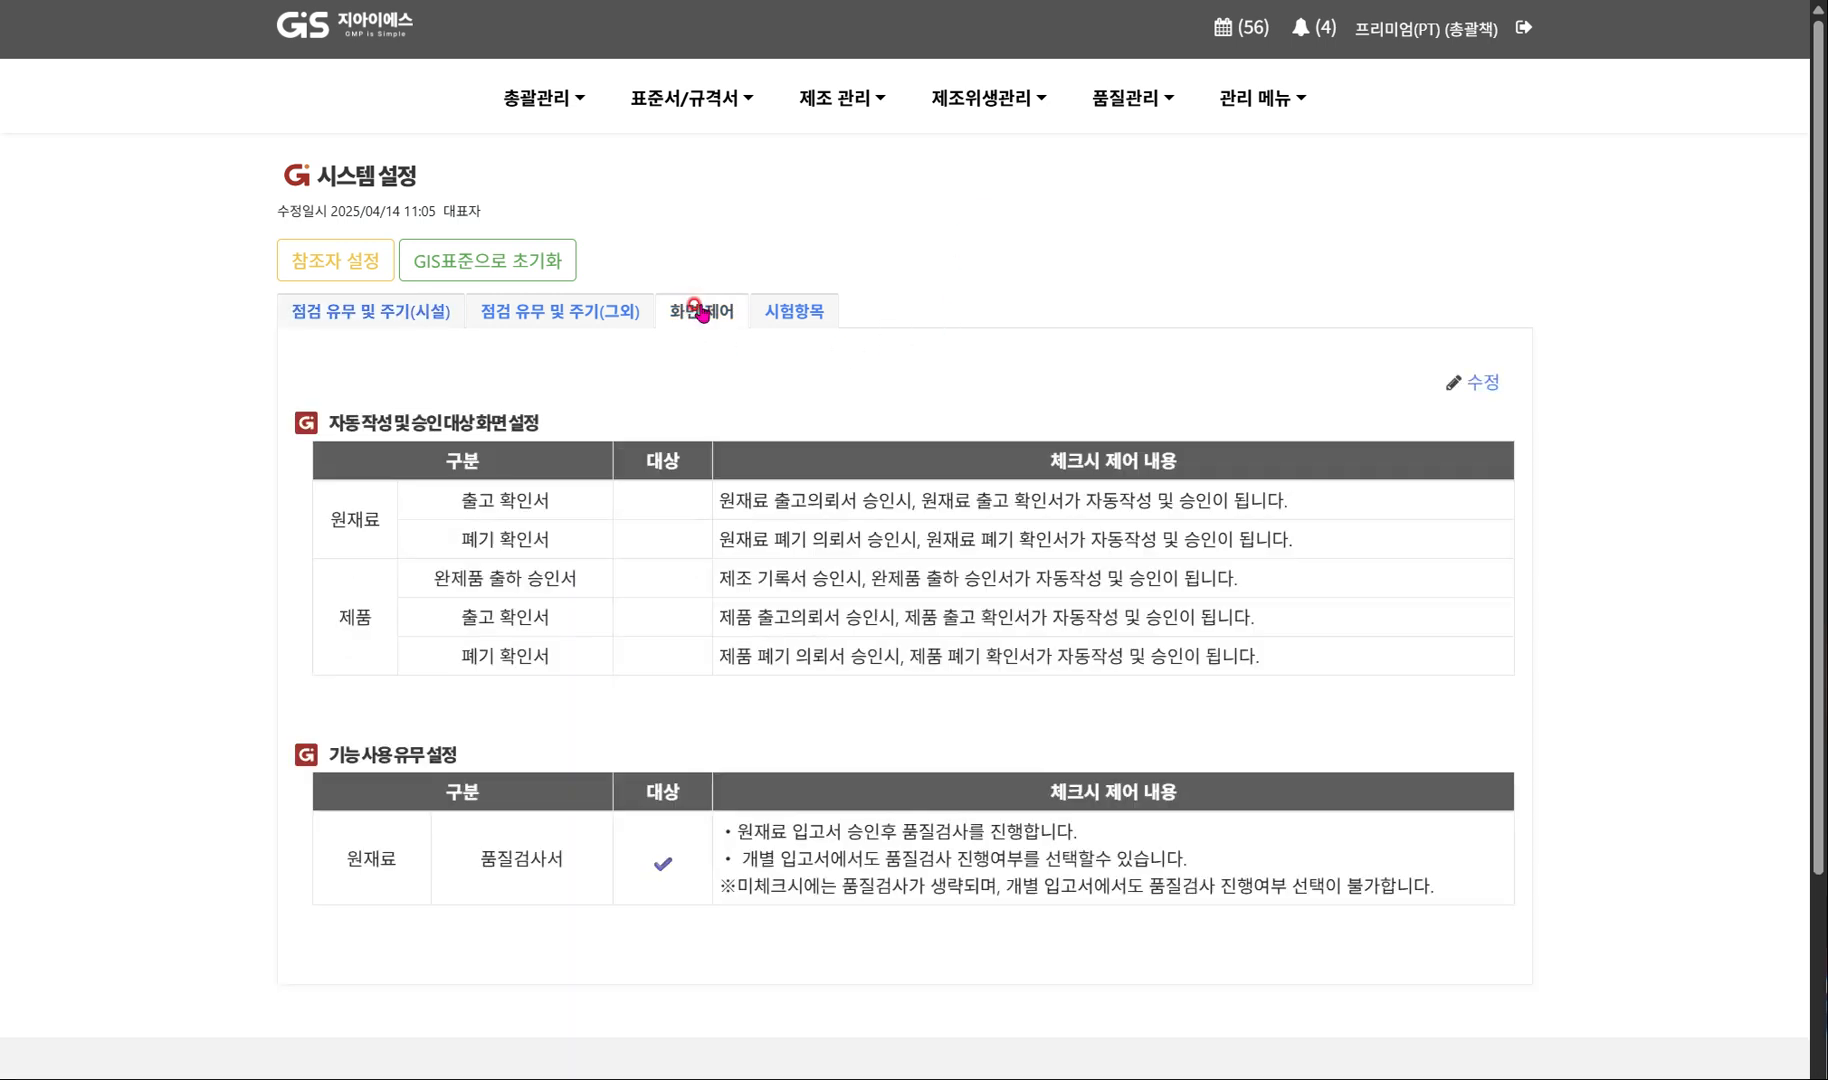
click(1475, 384)
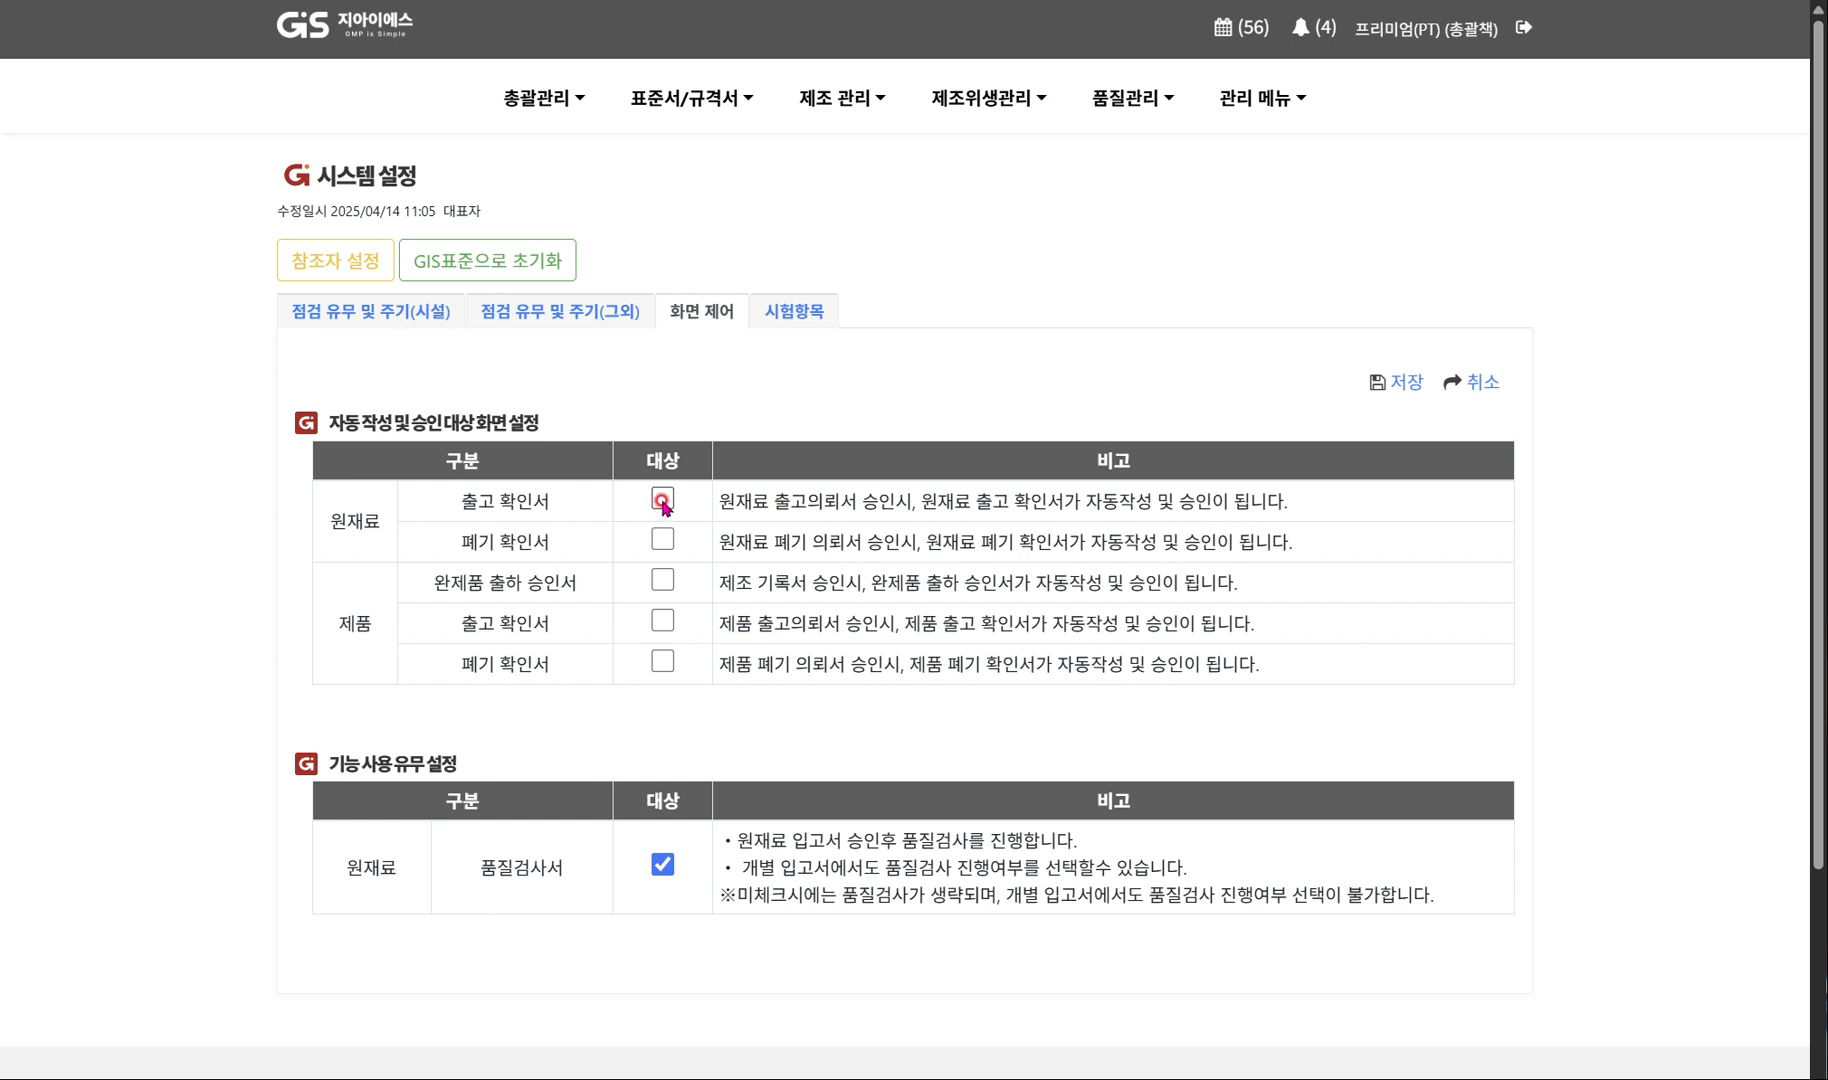
click(663, 503)
click(662, 540)
click(662, 580)
click(662, 621)
click(662, 663)
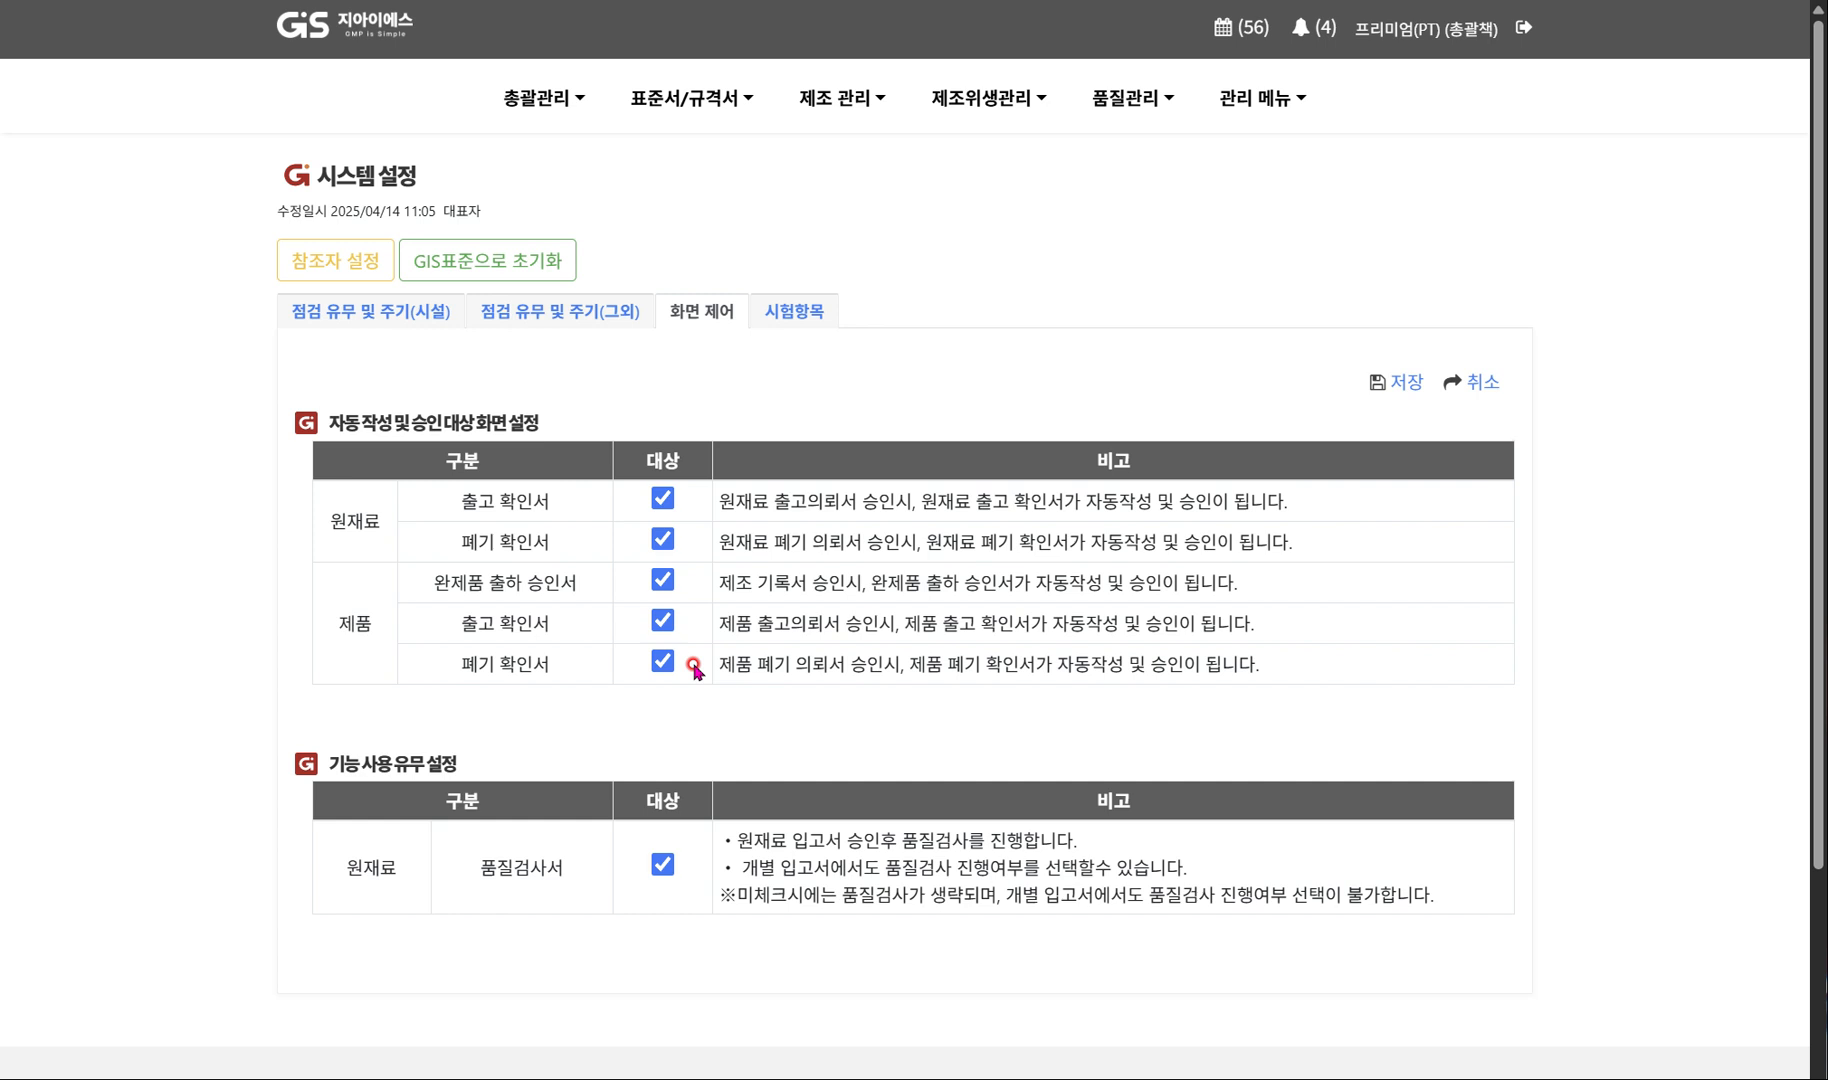
Open manufacturing record 250511D001 for 제품1(분말스틱제품) from the manufacturing record list (제조 기록서).
click(815, 98)
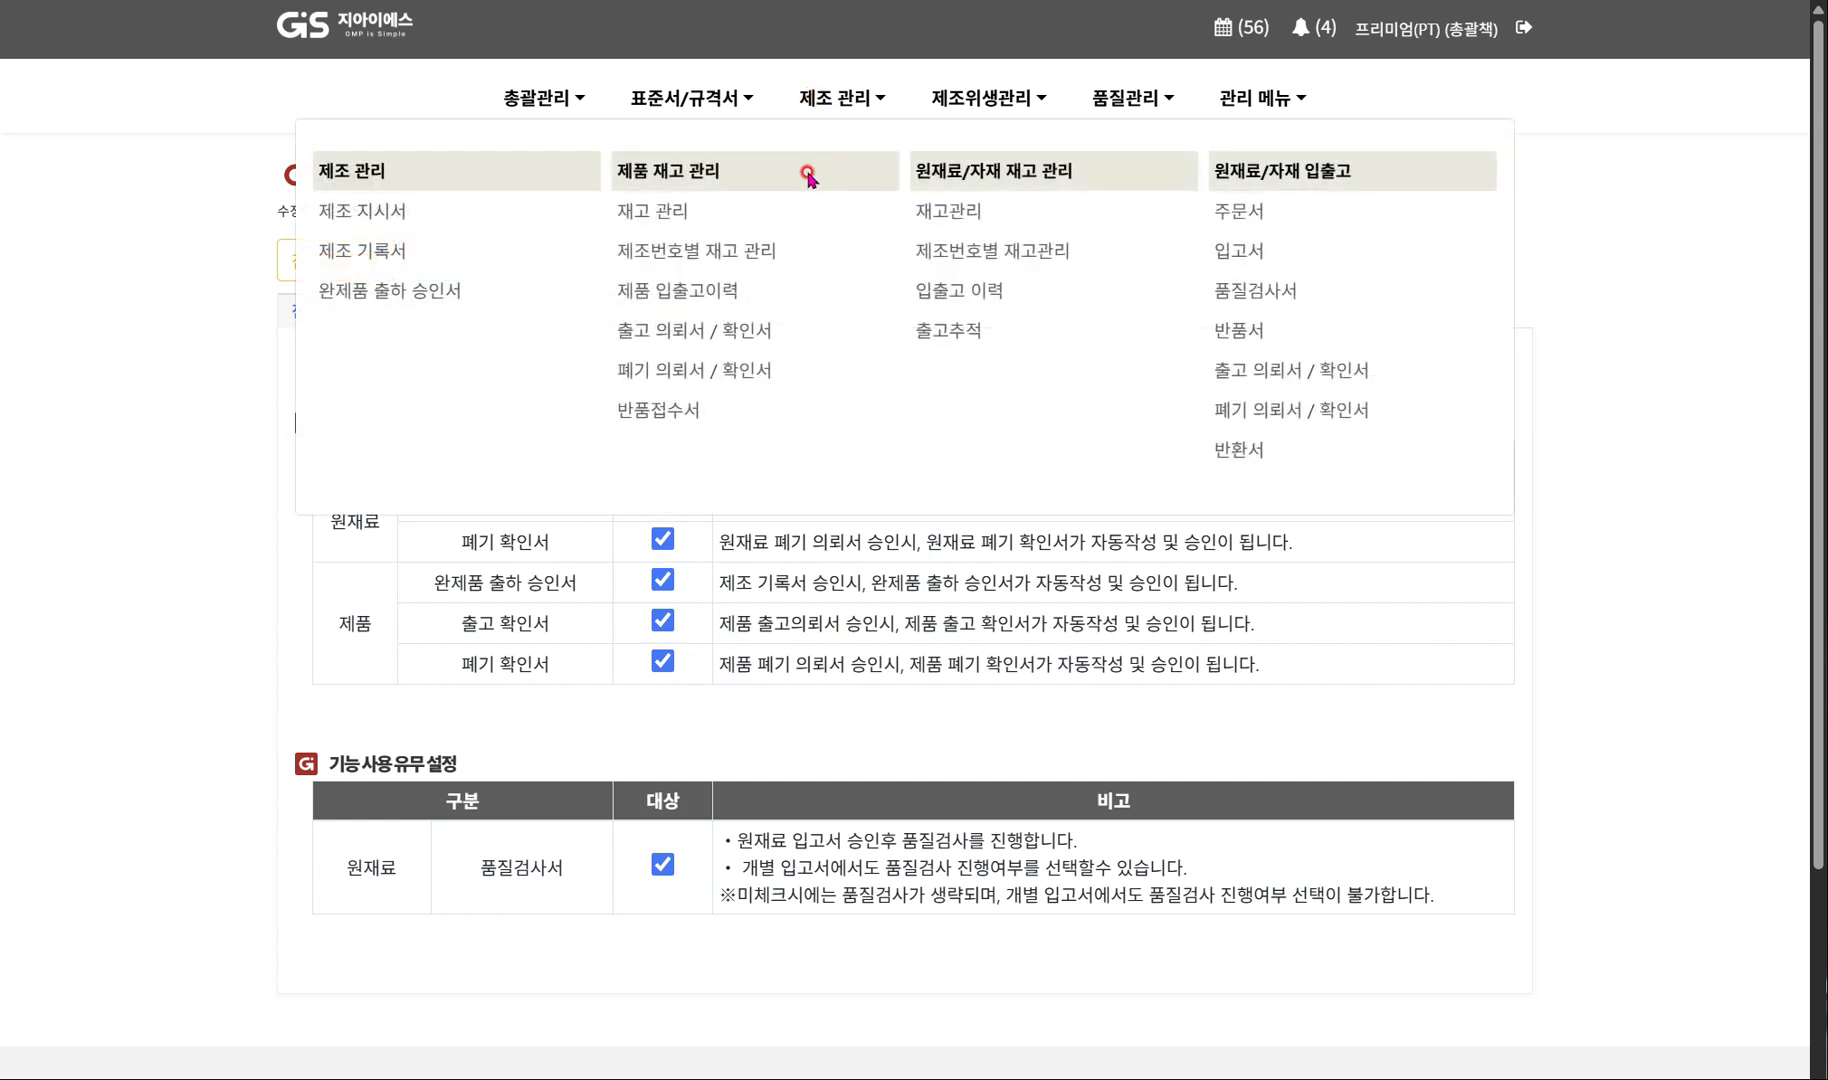
click(384, 258)
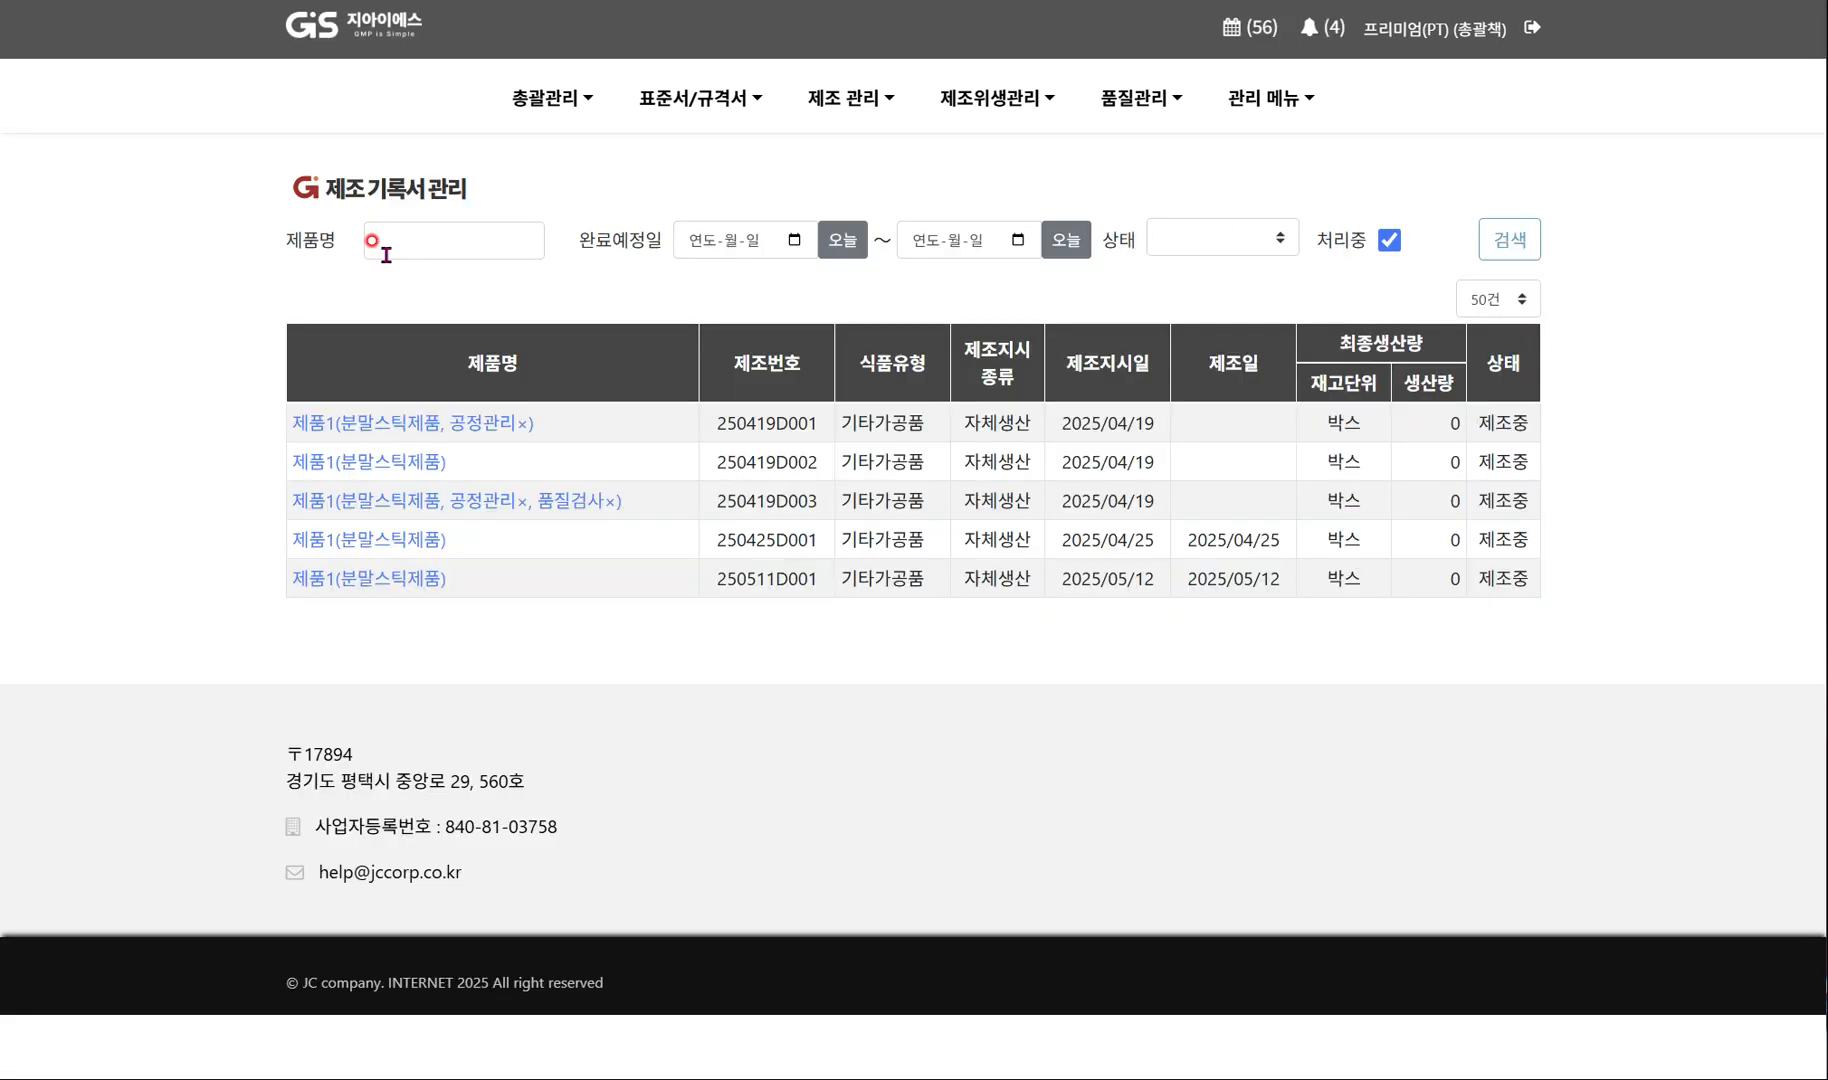
click(357, 580)
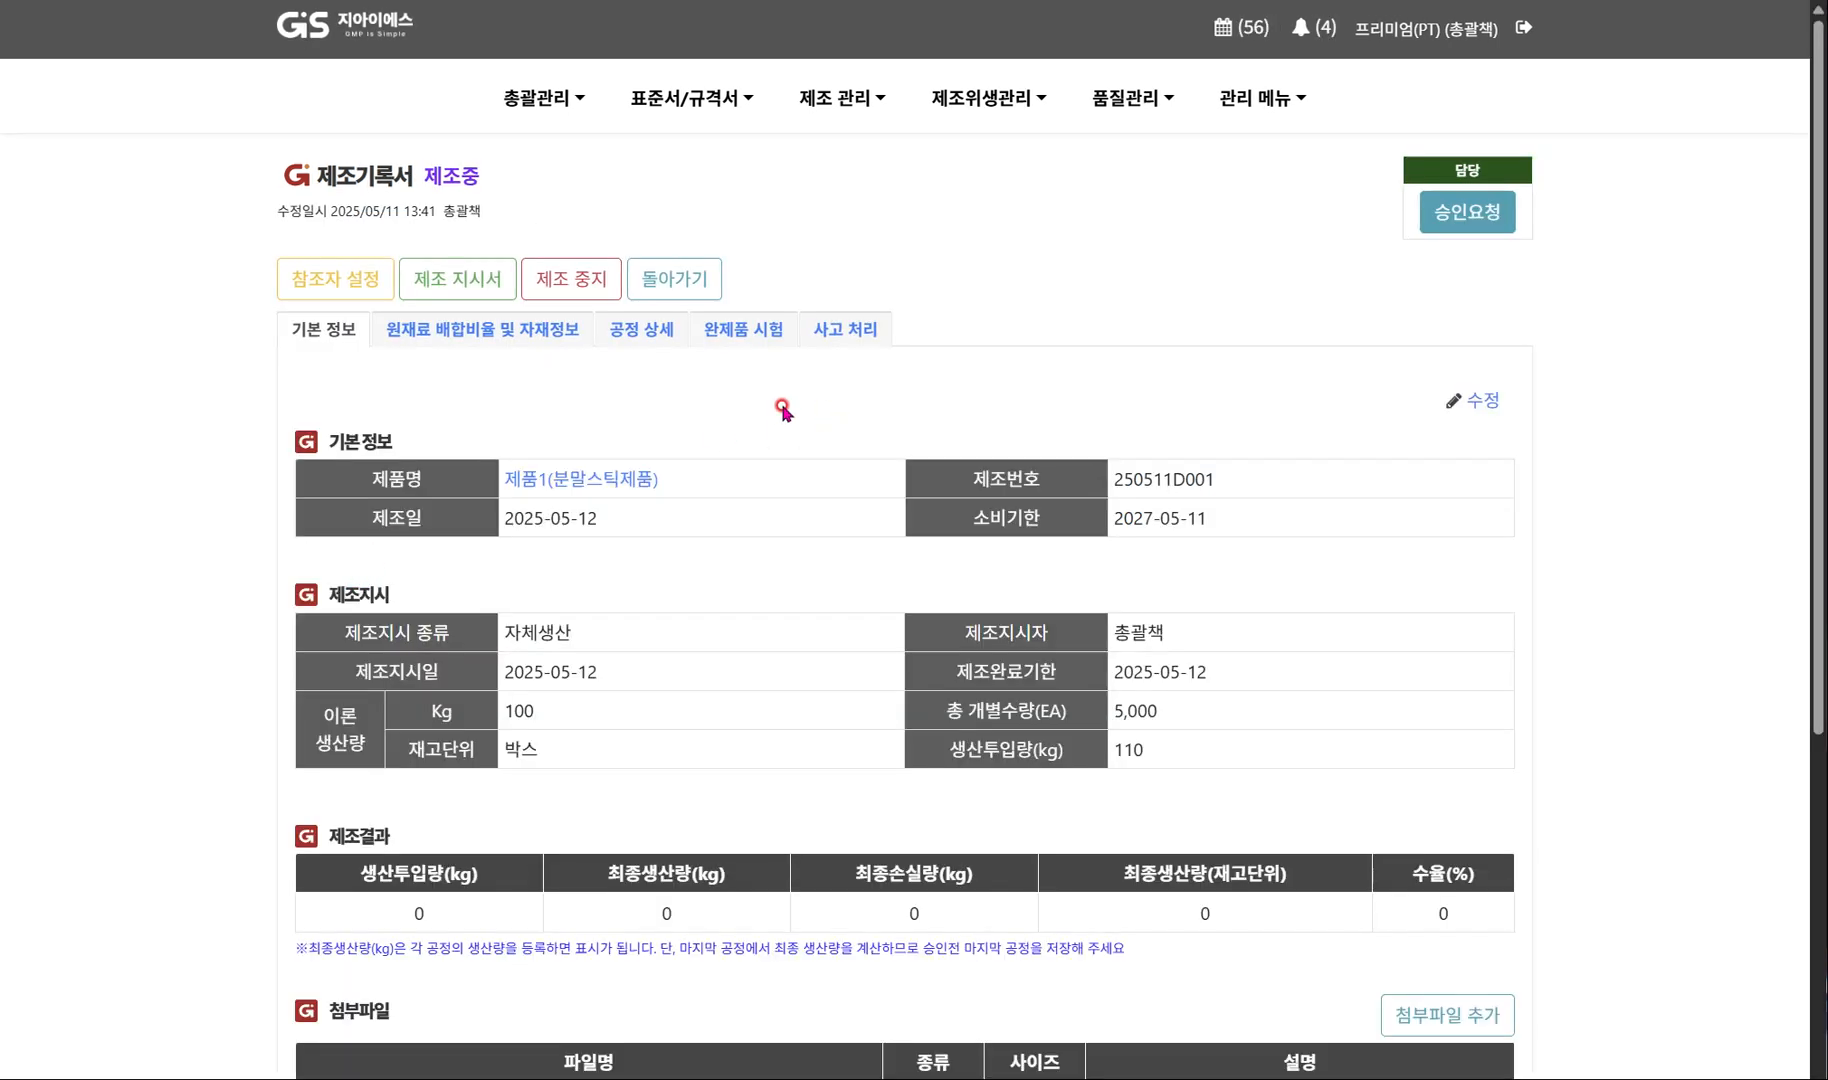
Examine the record's released material quantities, manufacturing results, and the unfilled entries and production amounts in the process details (공정 상세).
click(481, 339)
scroll(568, 548, down, 1)
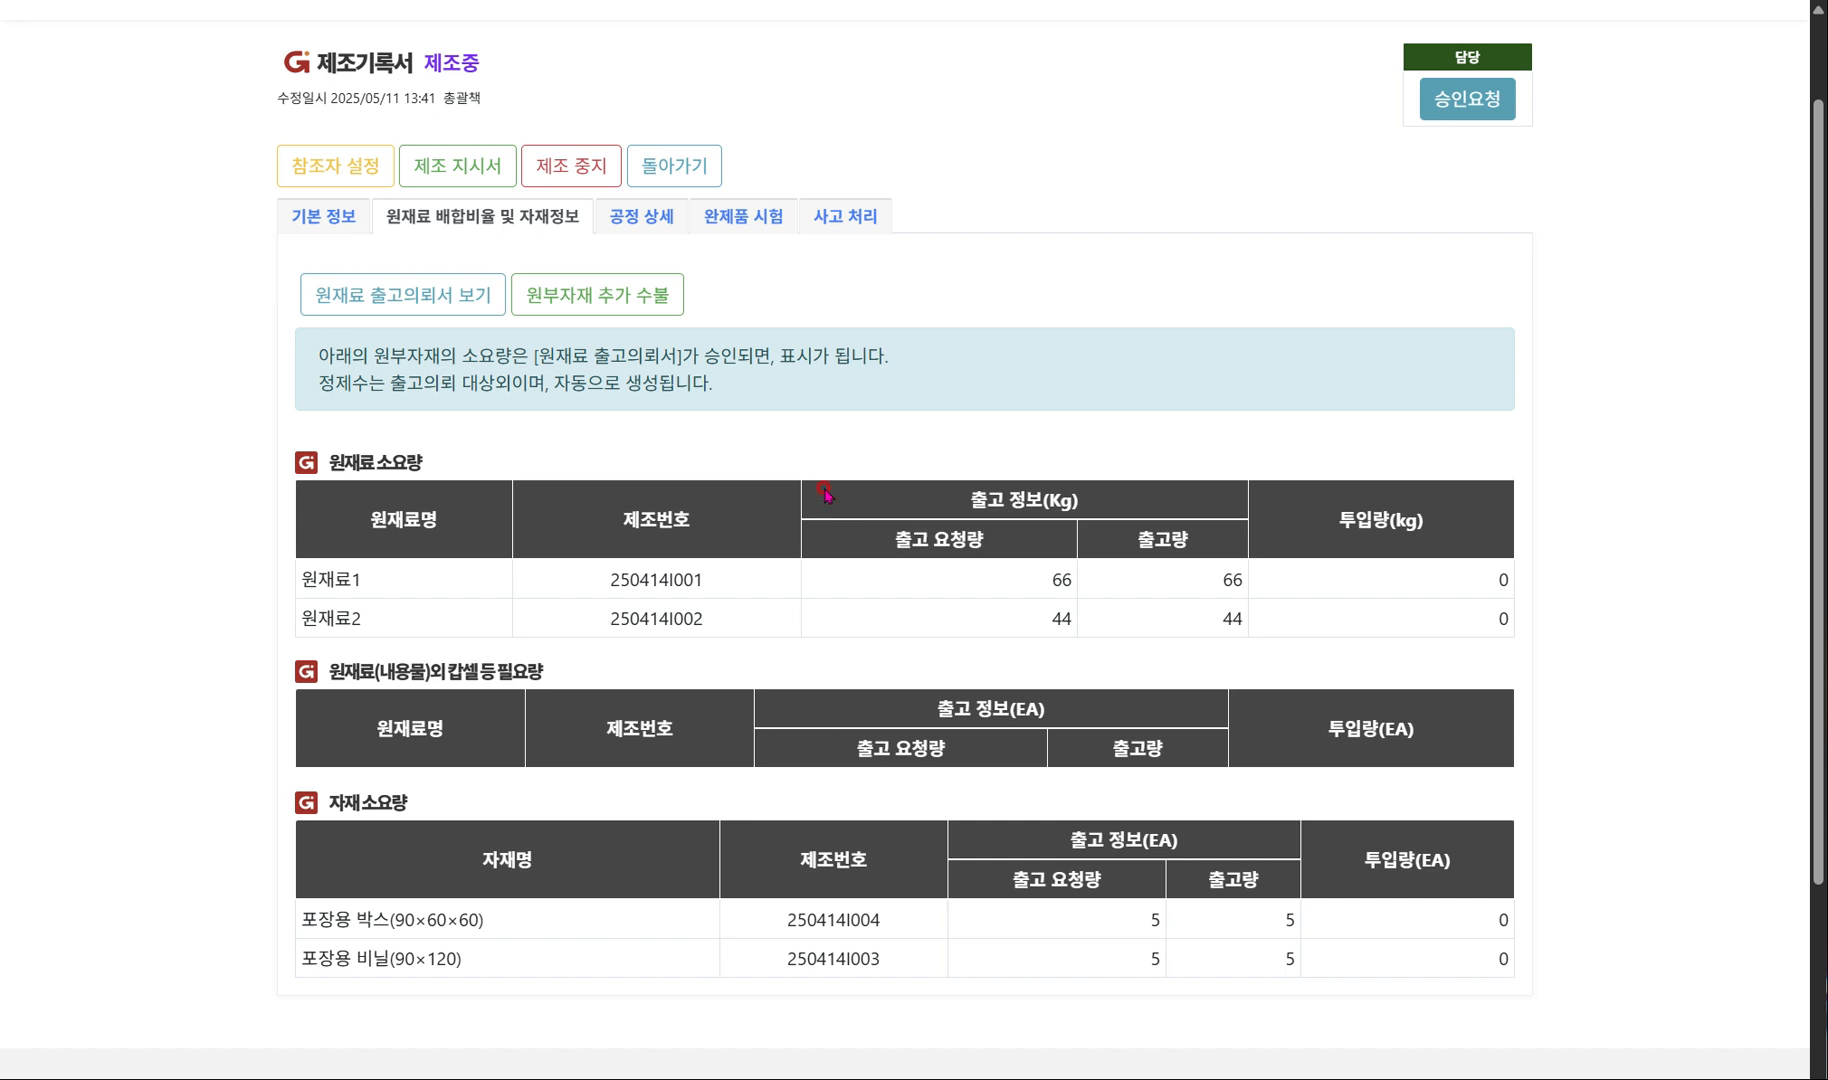
click(644, 220)
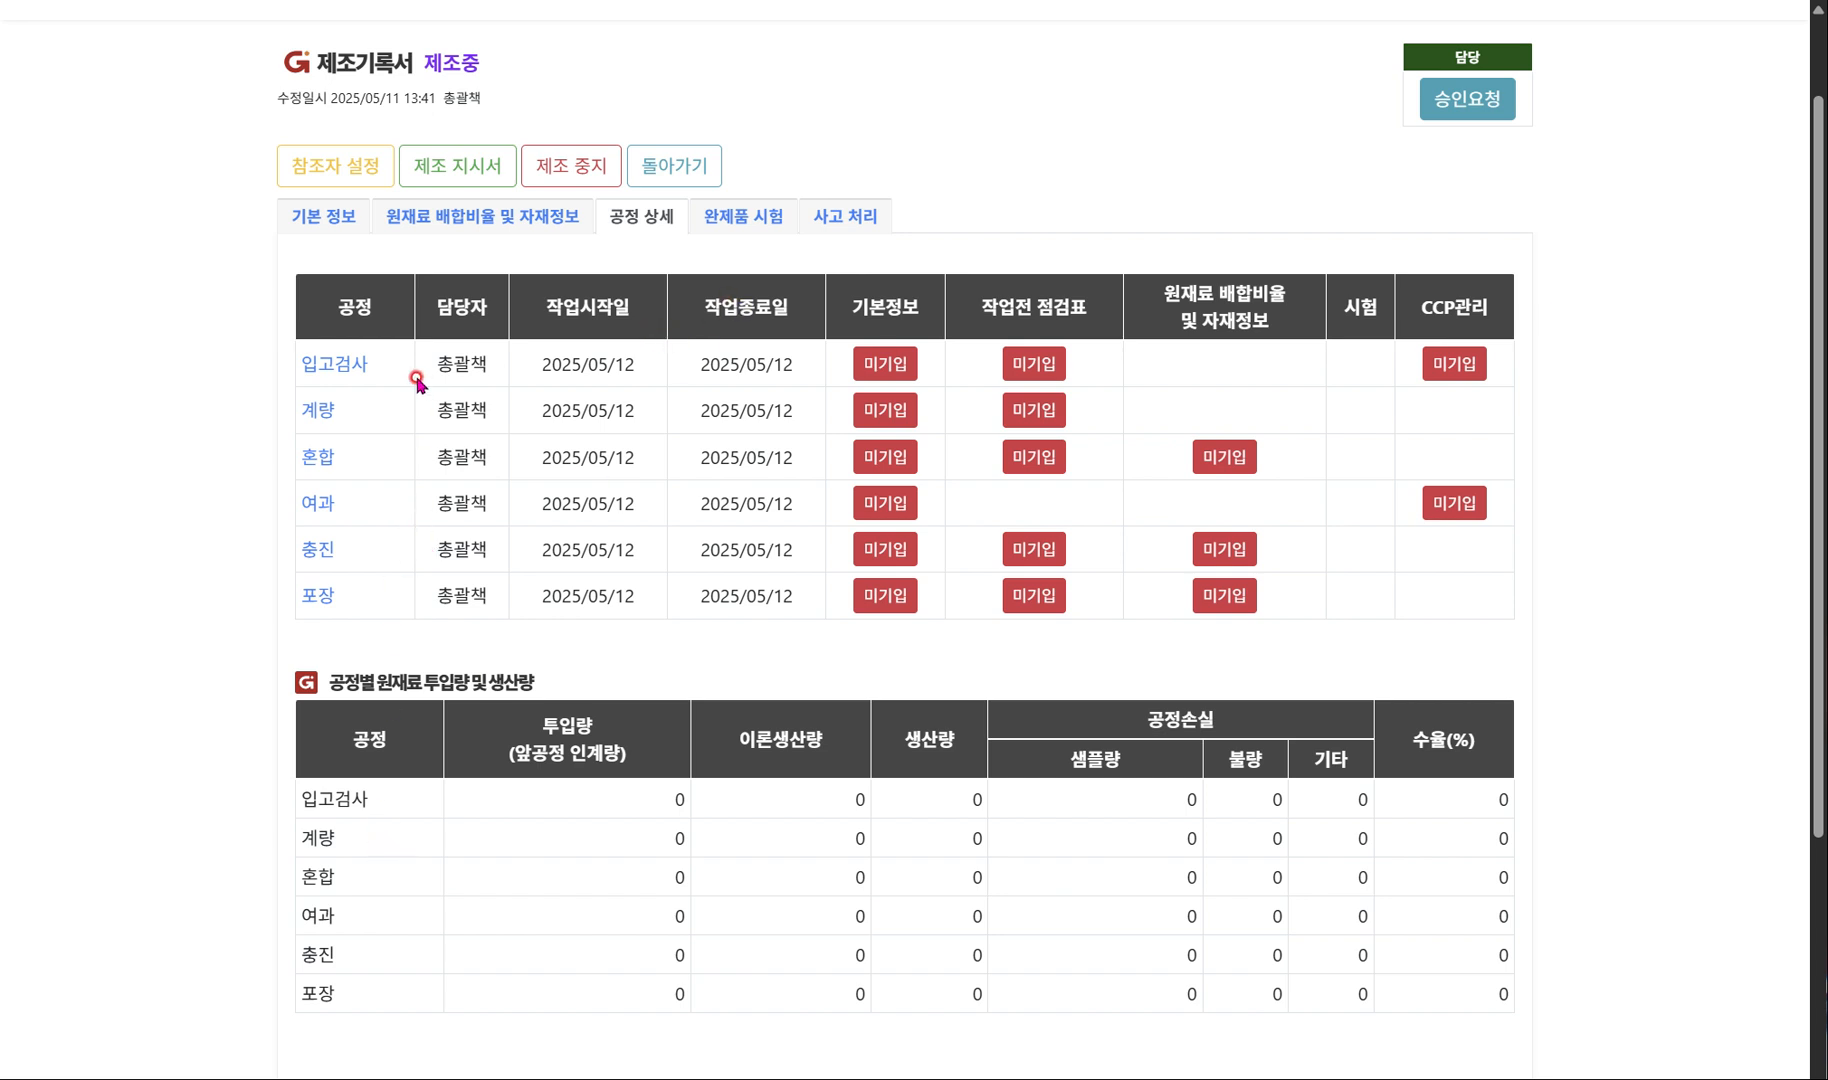
click(338, 224)
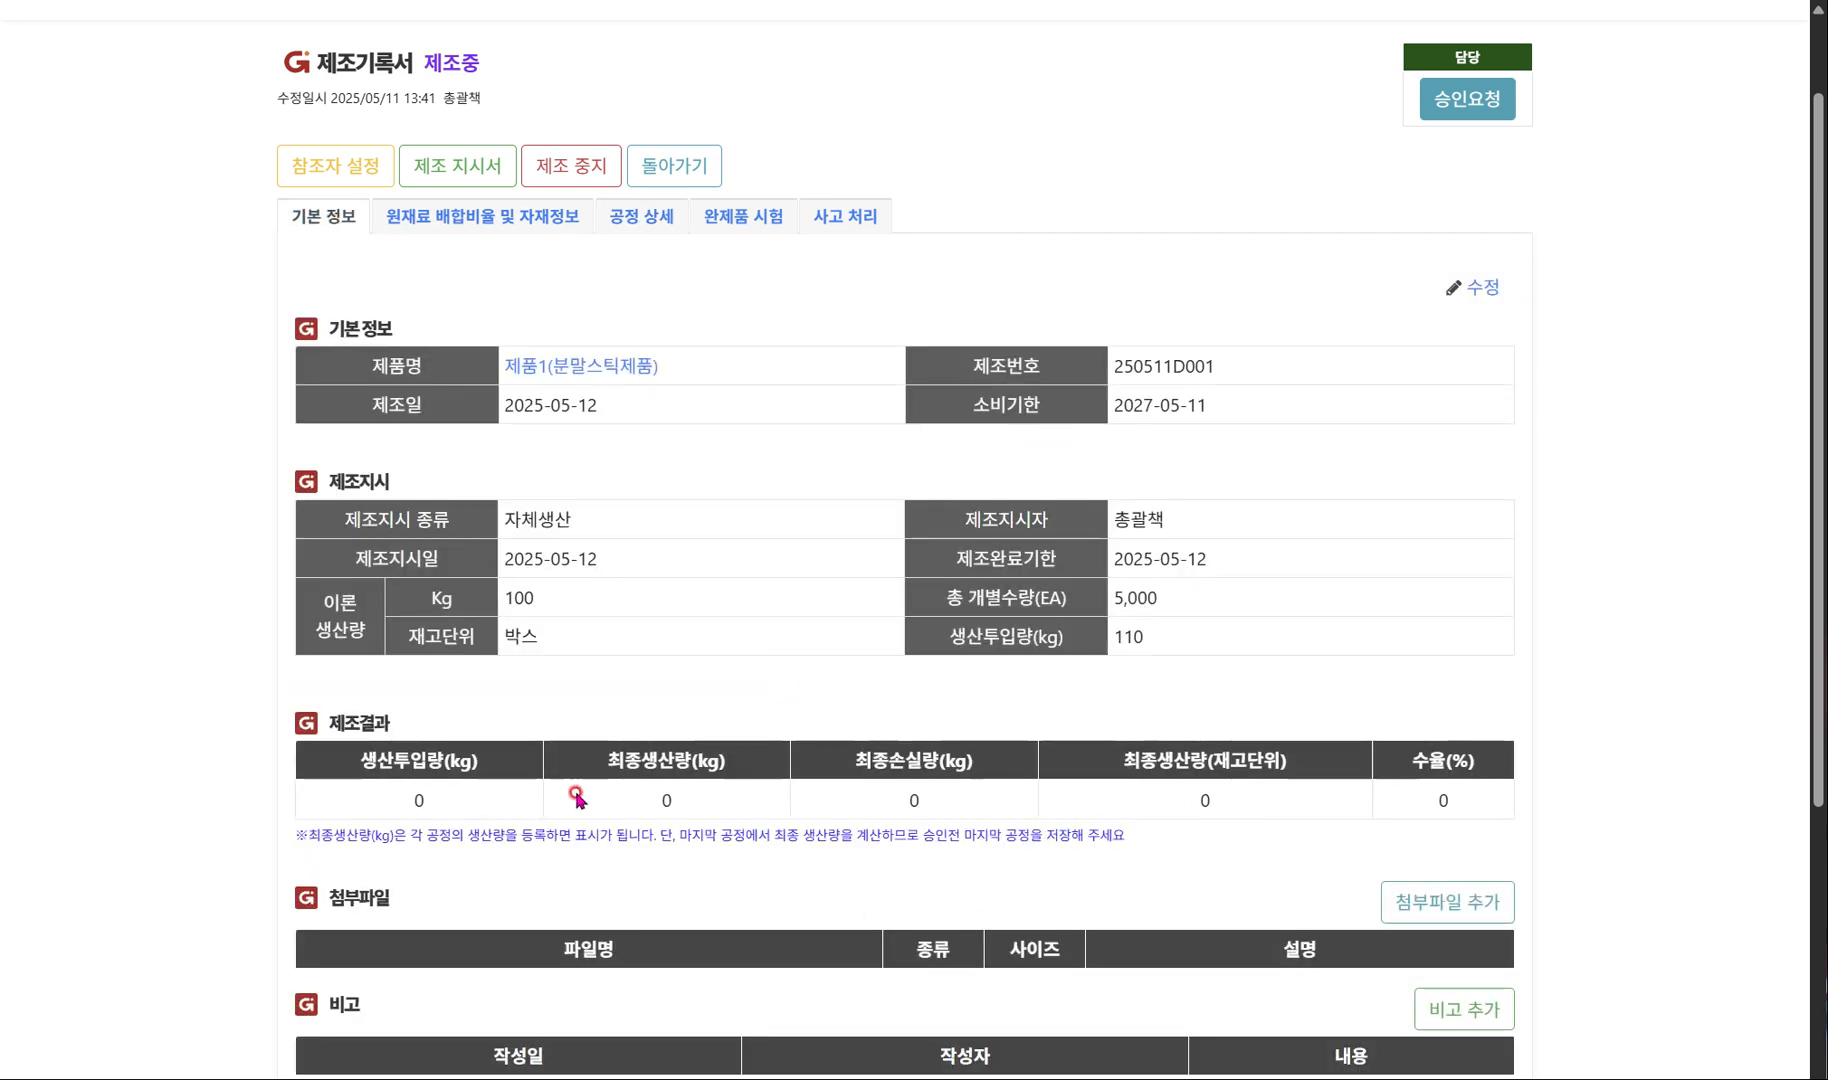
scroll(575, 420, down, 3)
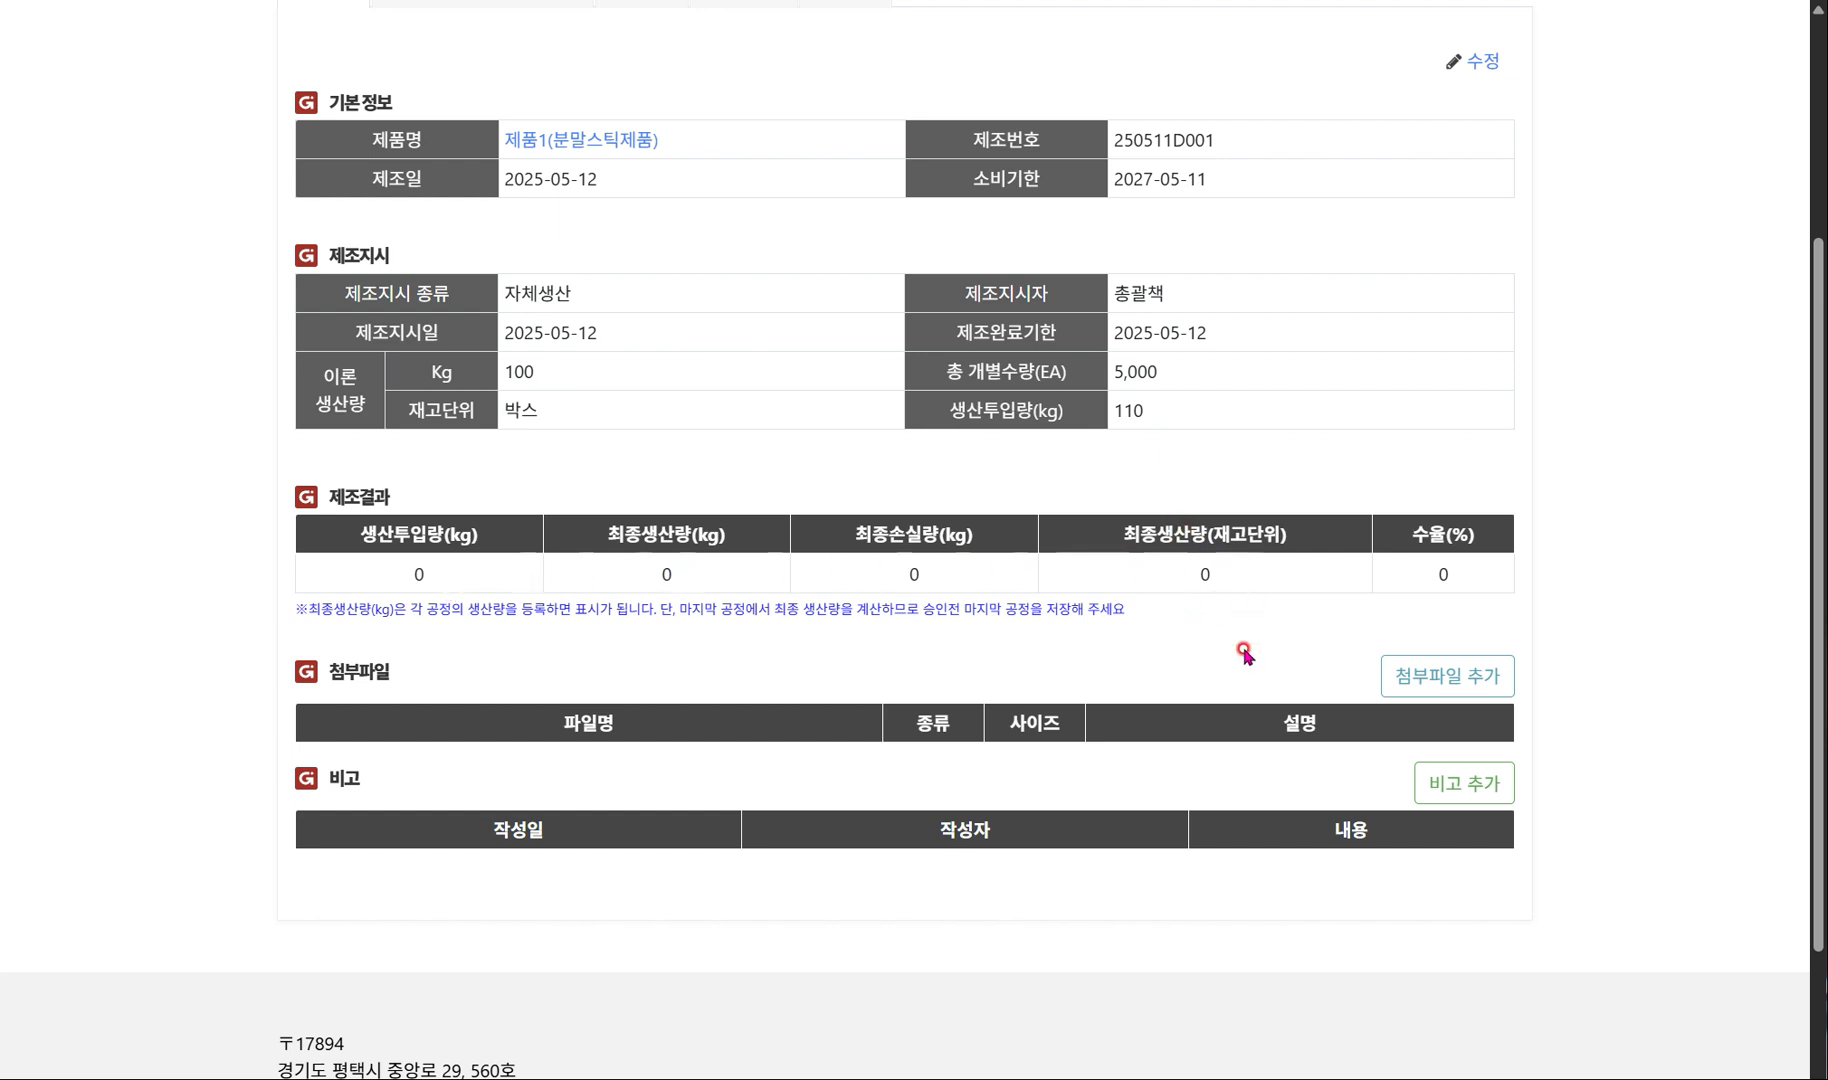
scroll(1244, 652, up, 4)
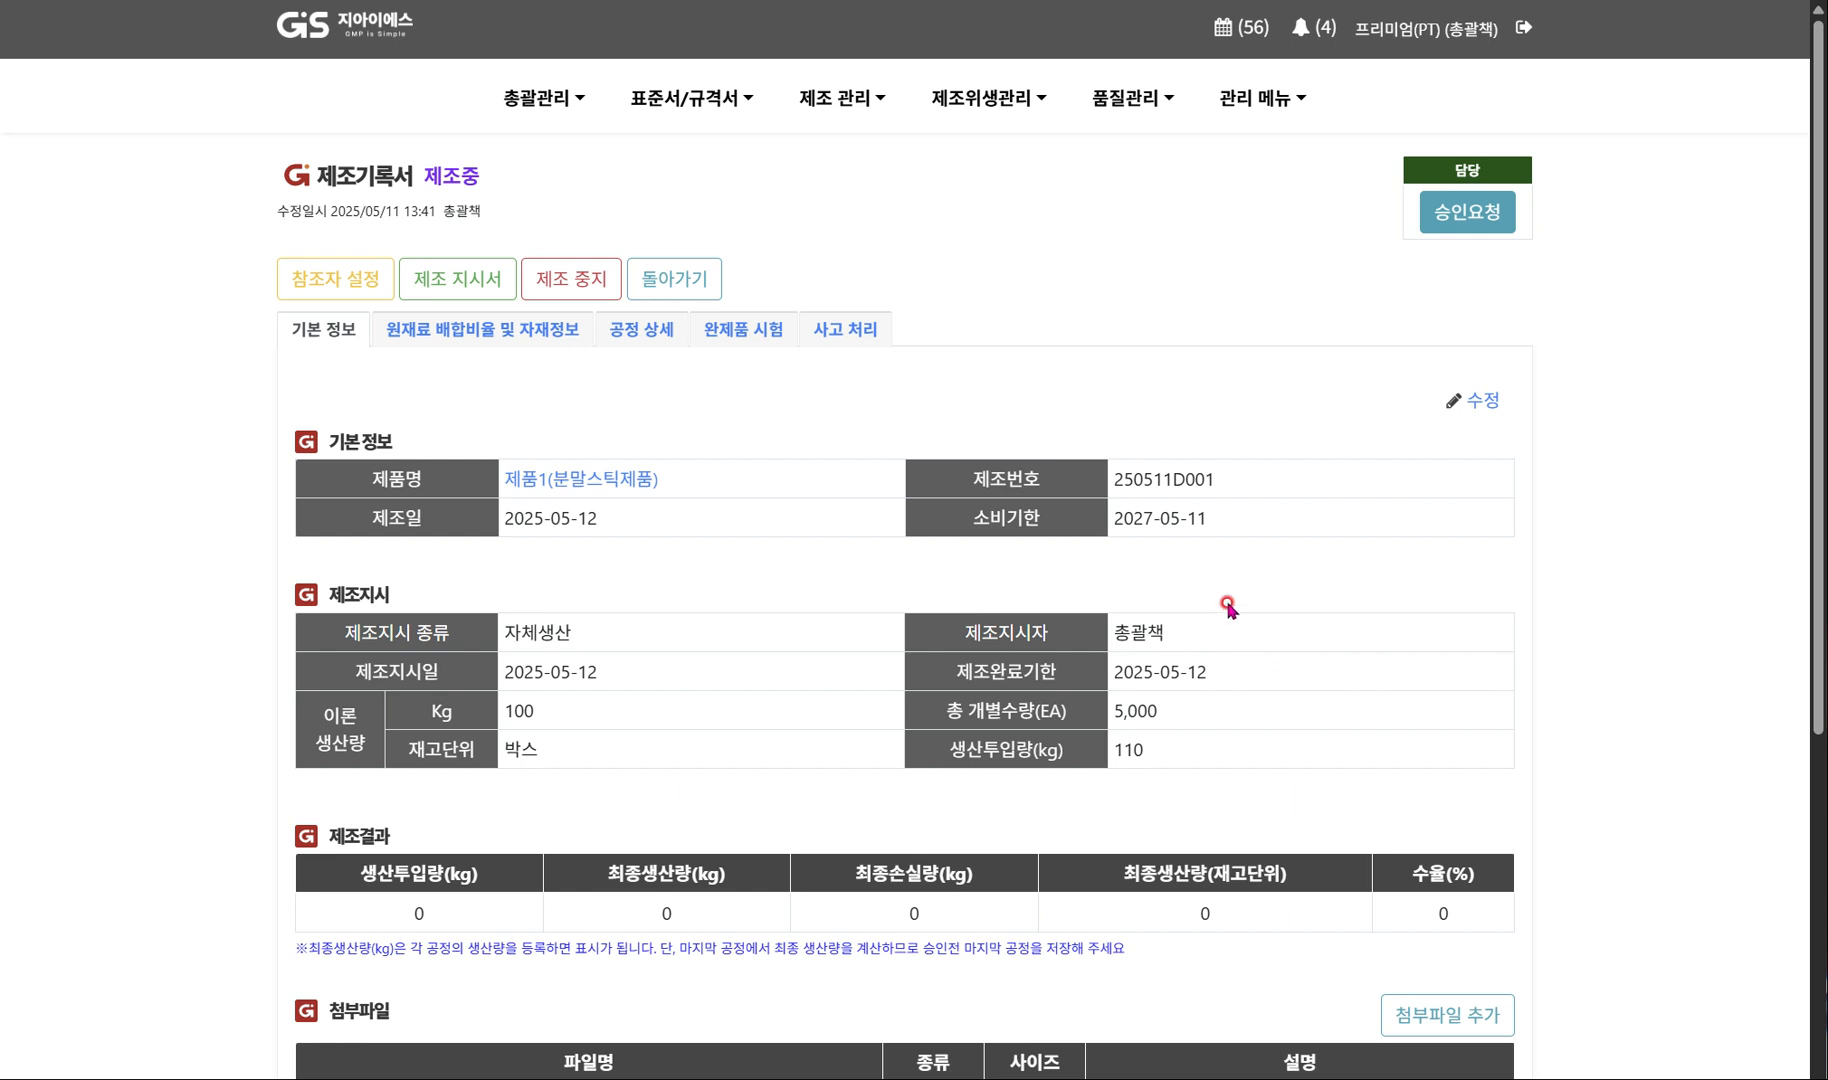
click(487, 340)
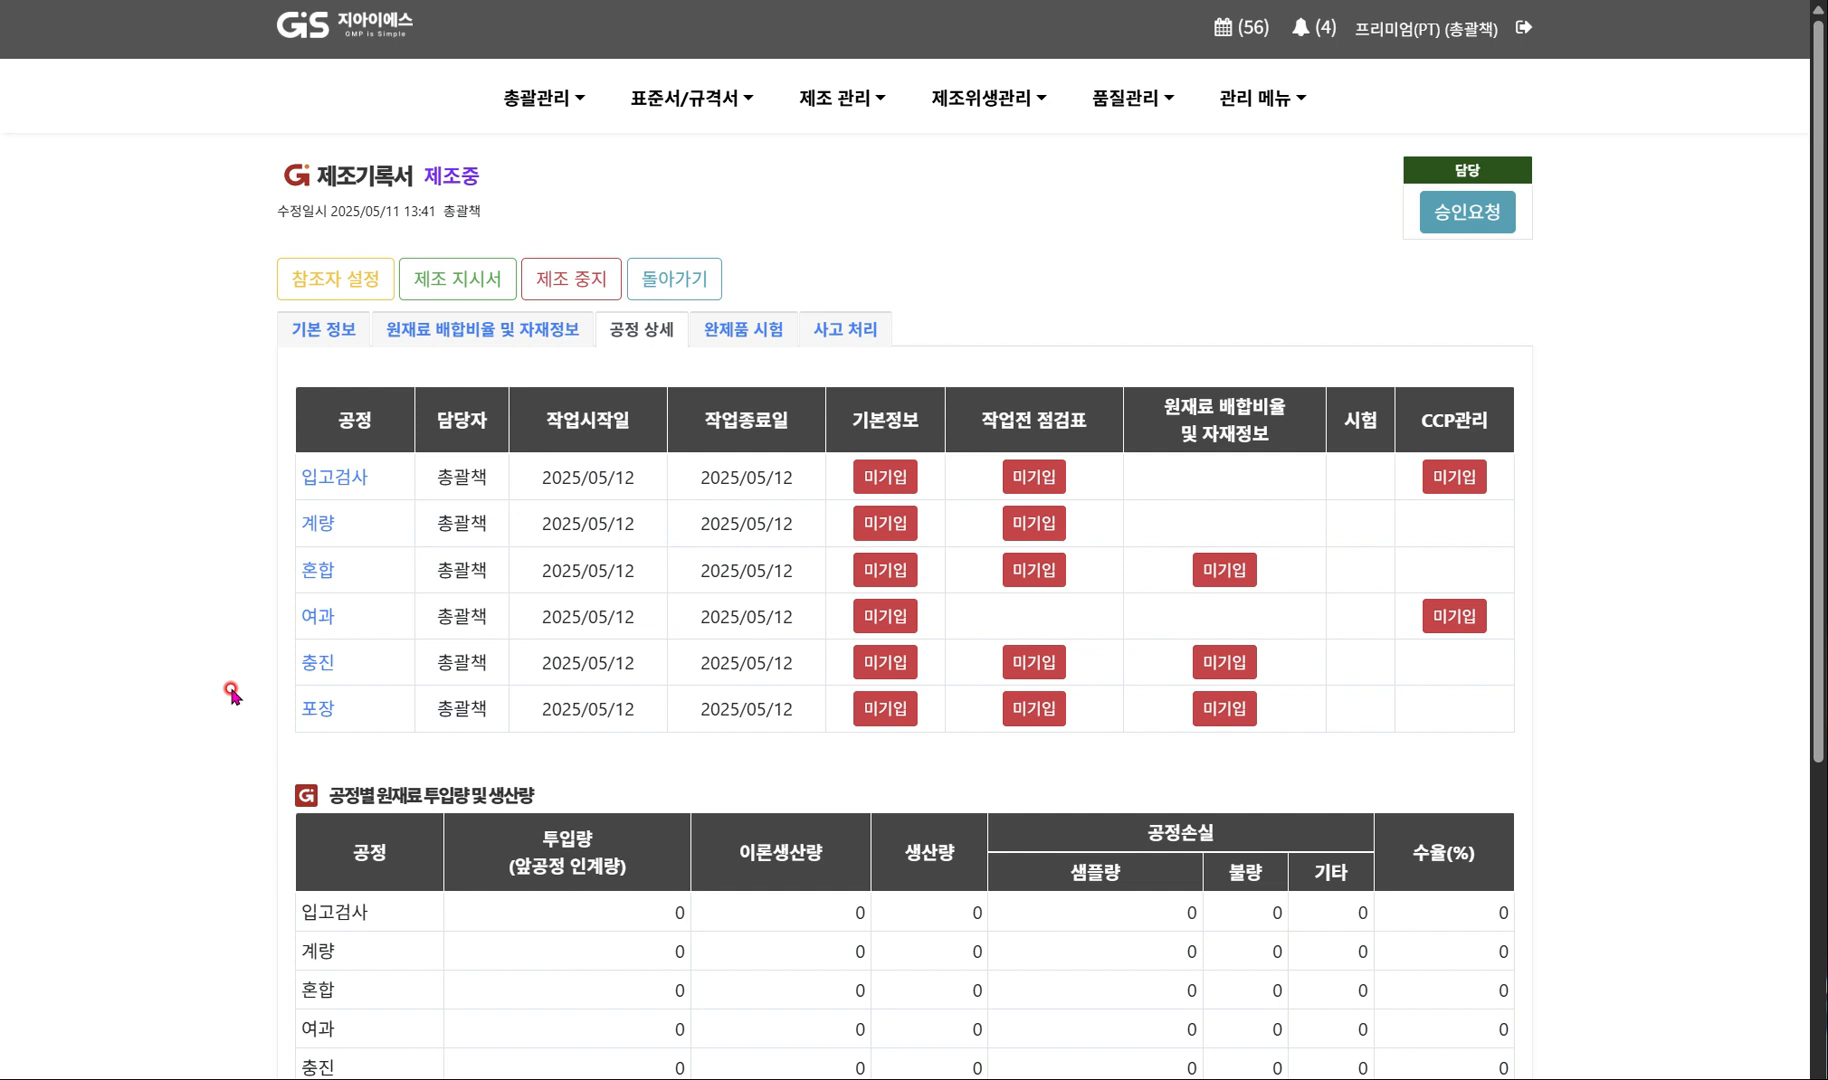
scroll(230, 692, down, 1)
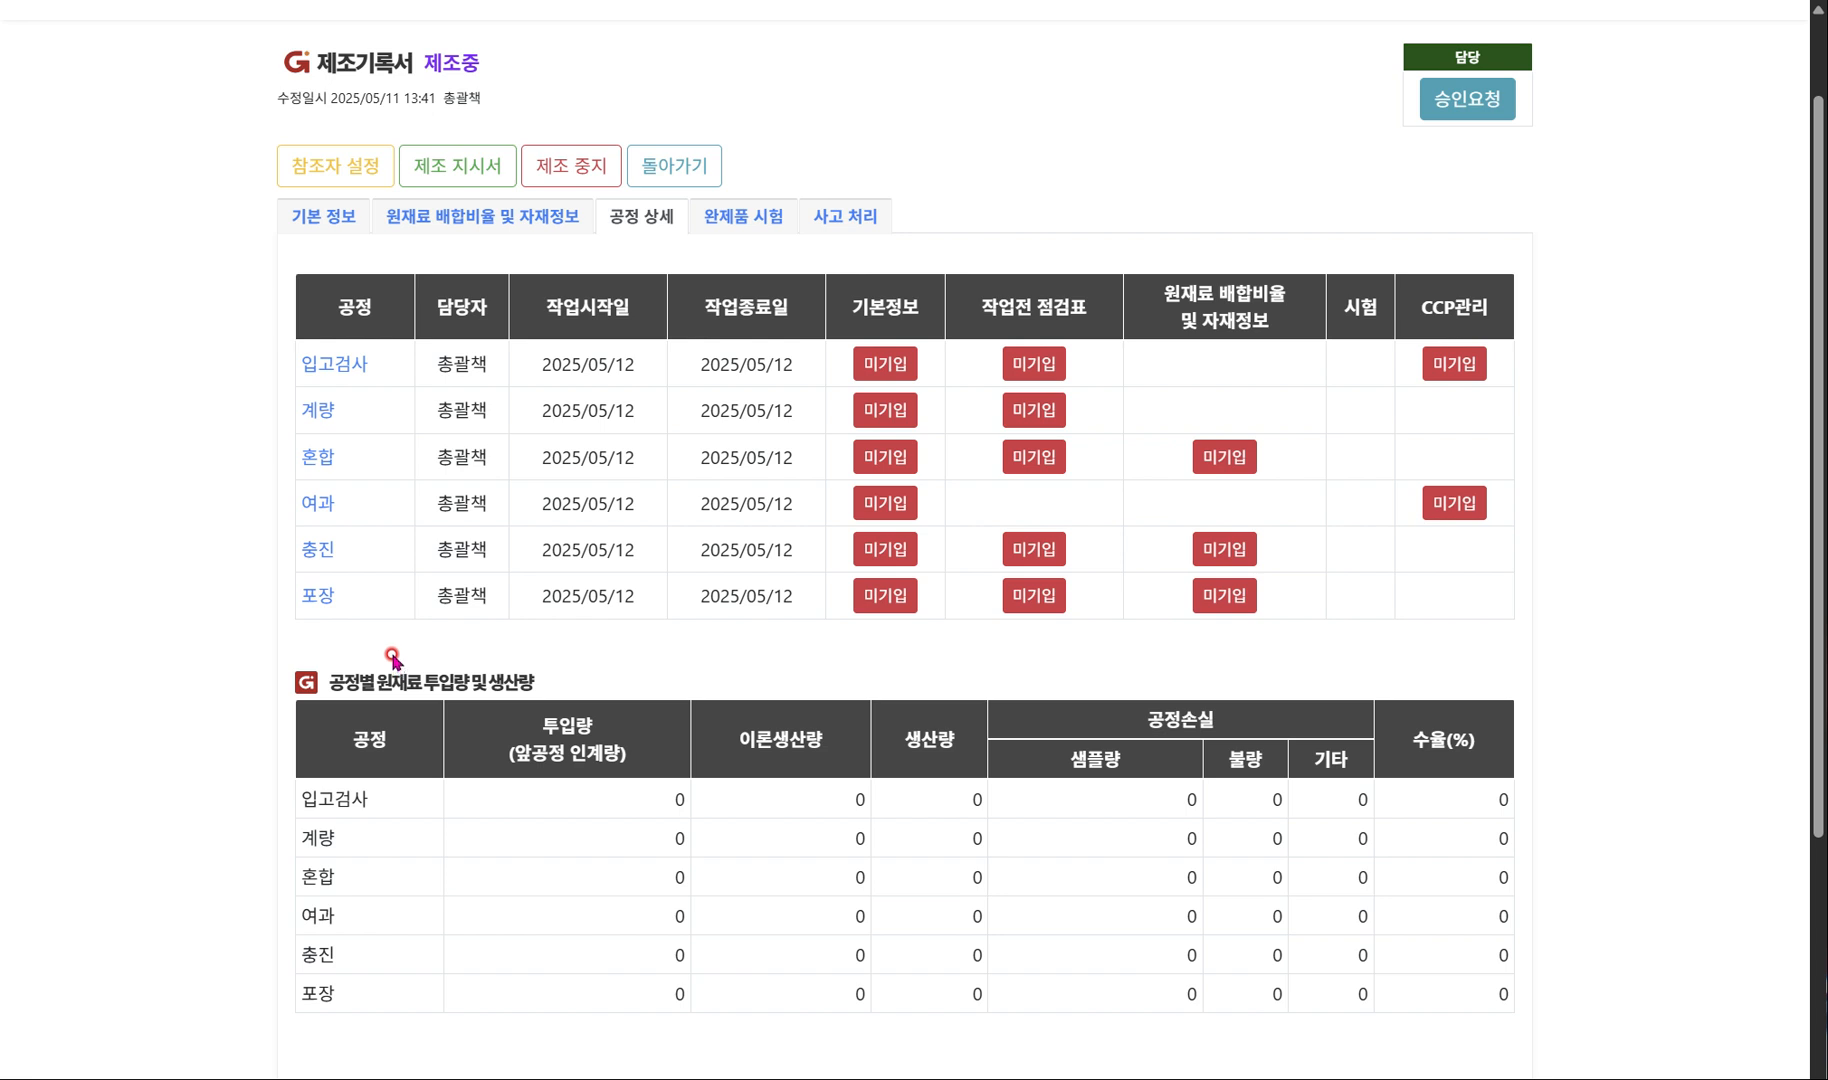
In the 입고검사 process's basic information (기본 정보), assign 보관시설 as person in charge and 총괄책 as confirmer, and save.
click(889, 366)
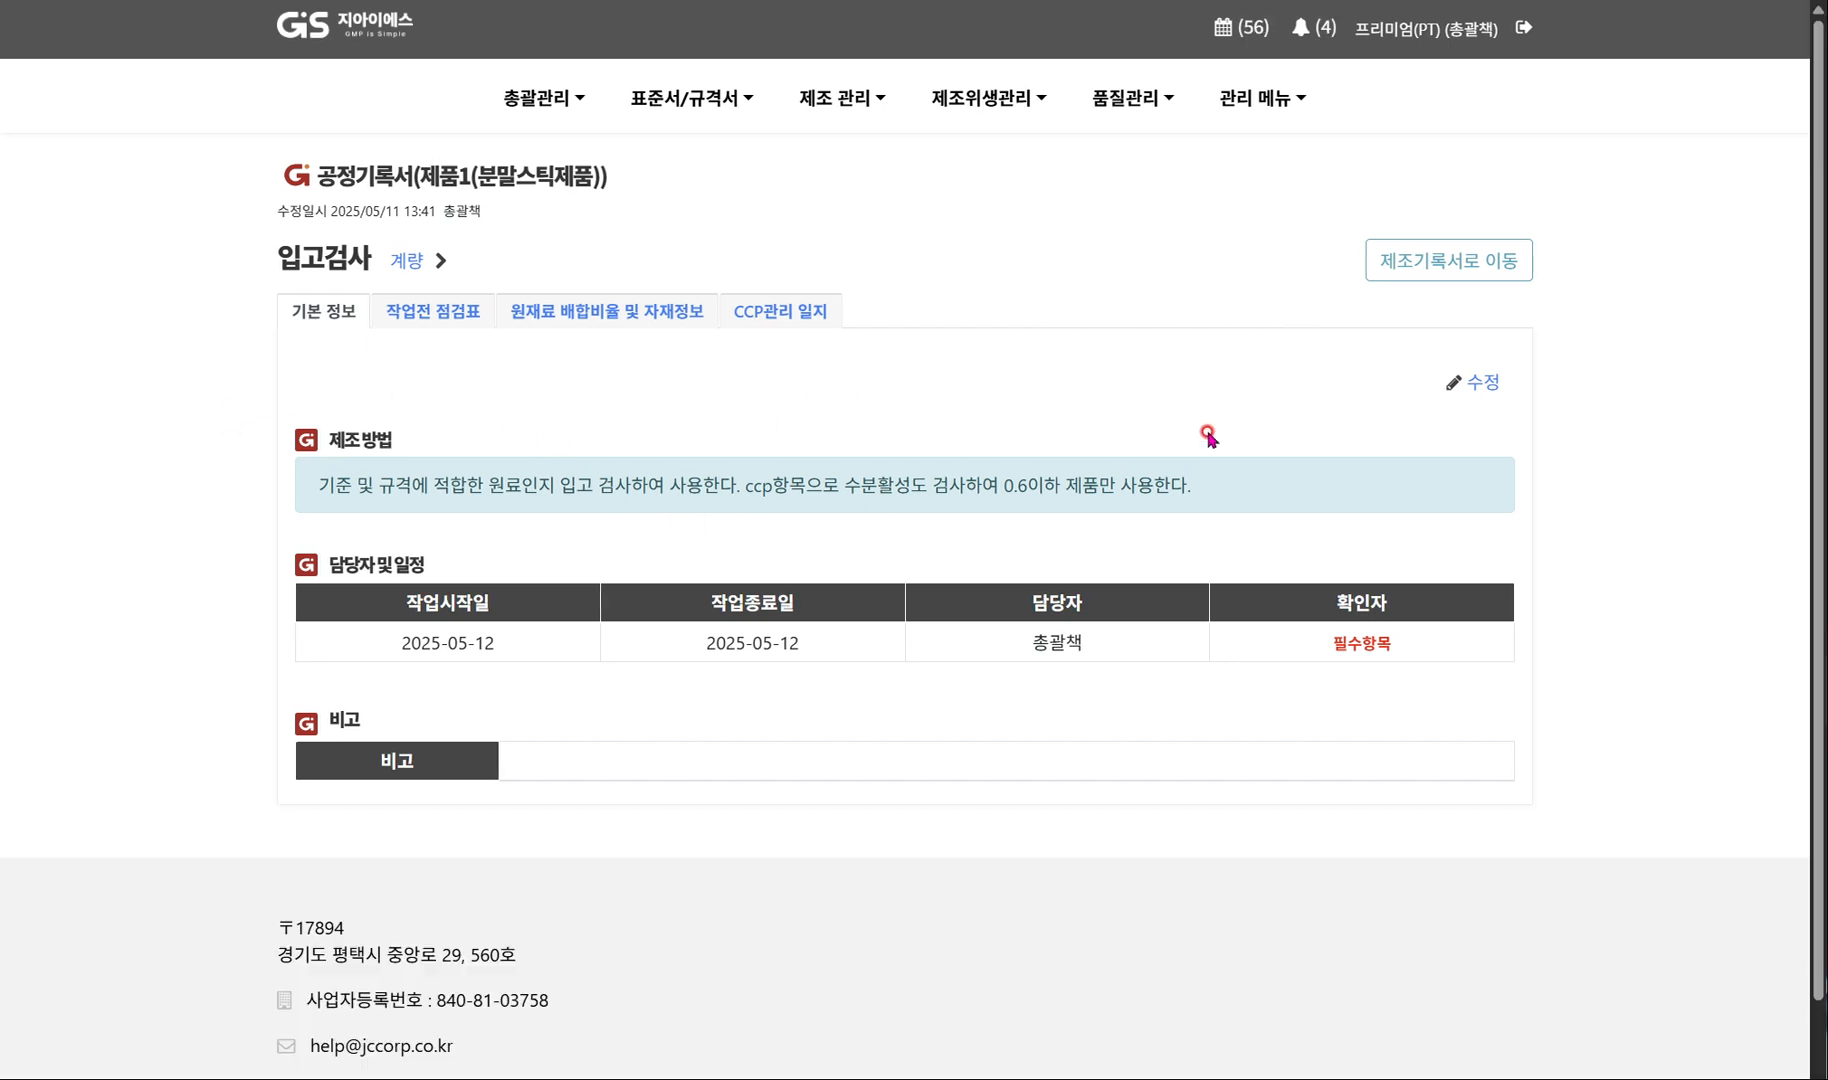
click(1471, 392)
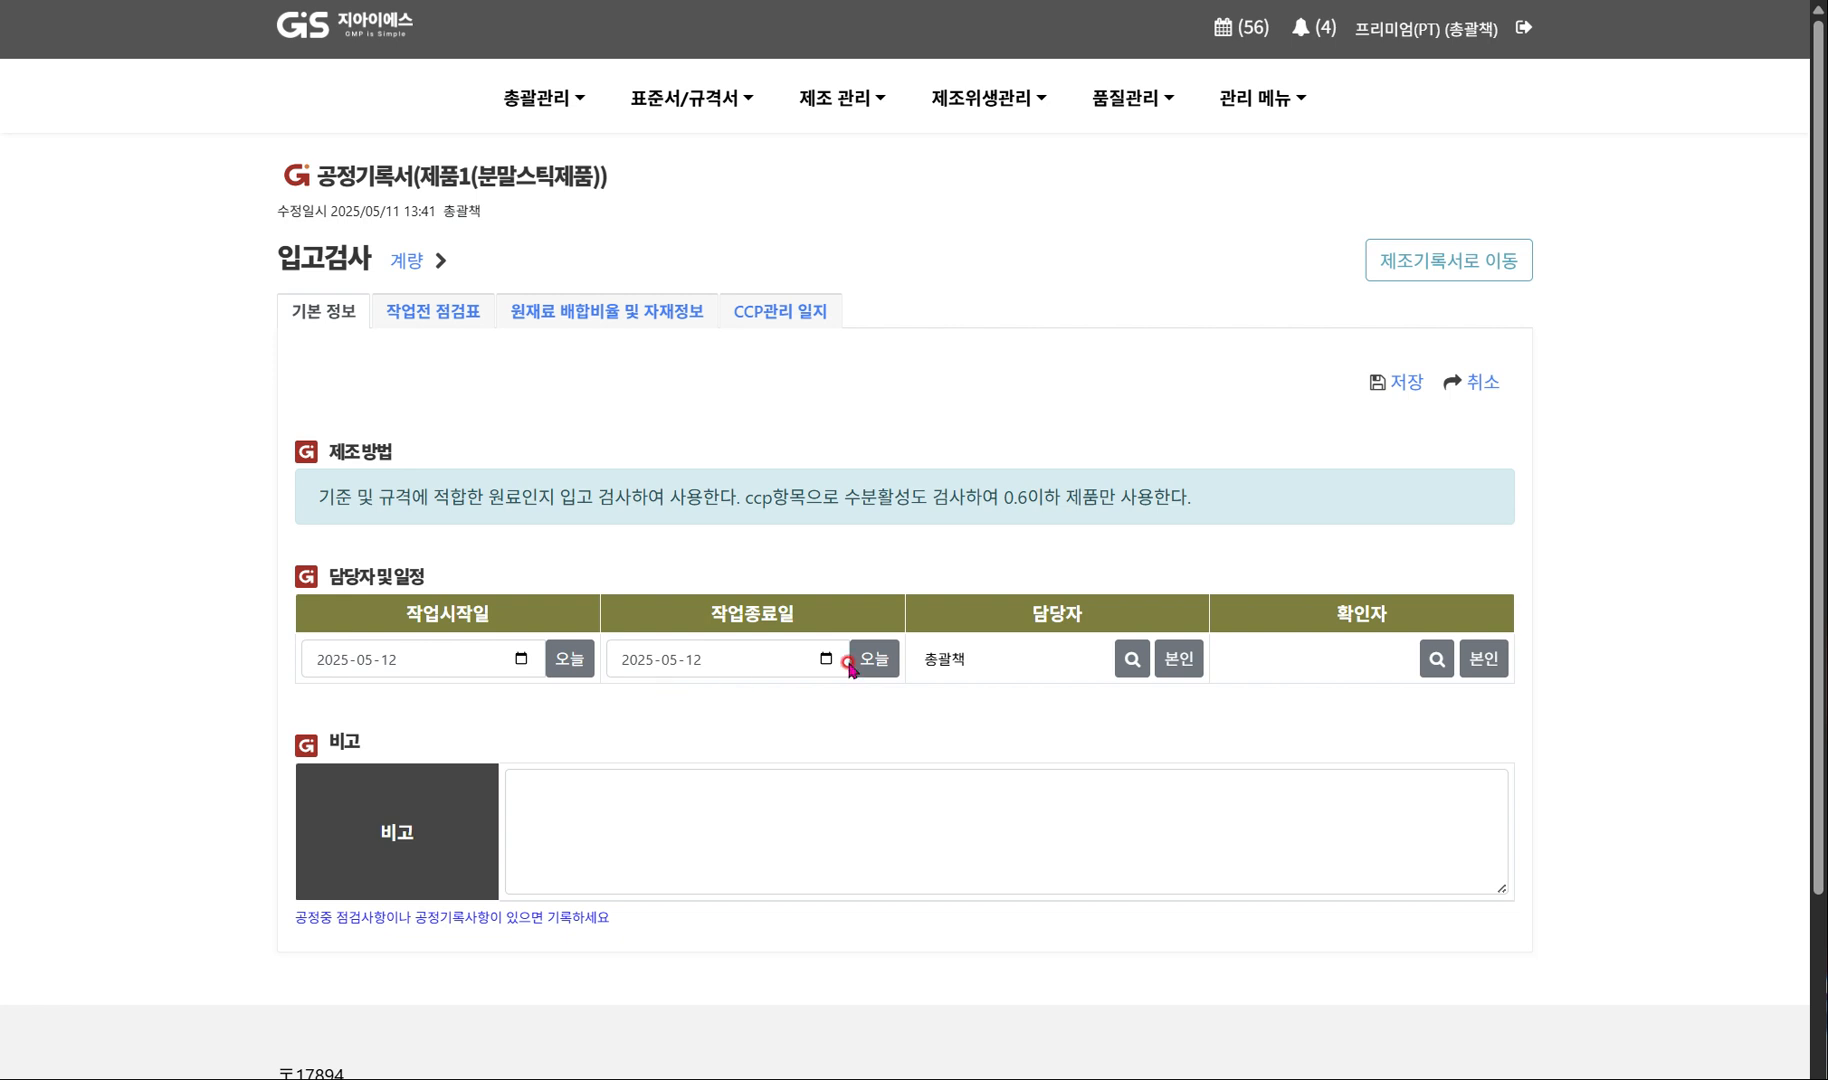
click(1132, 659)
click(766, 523)
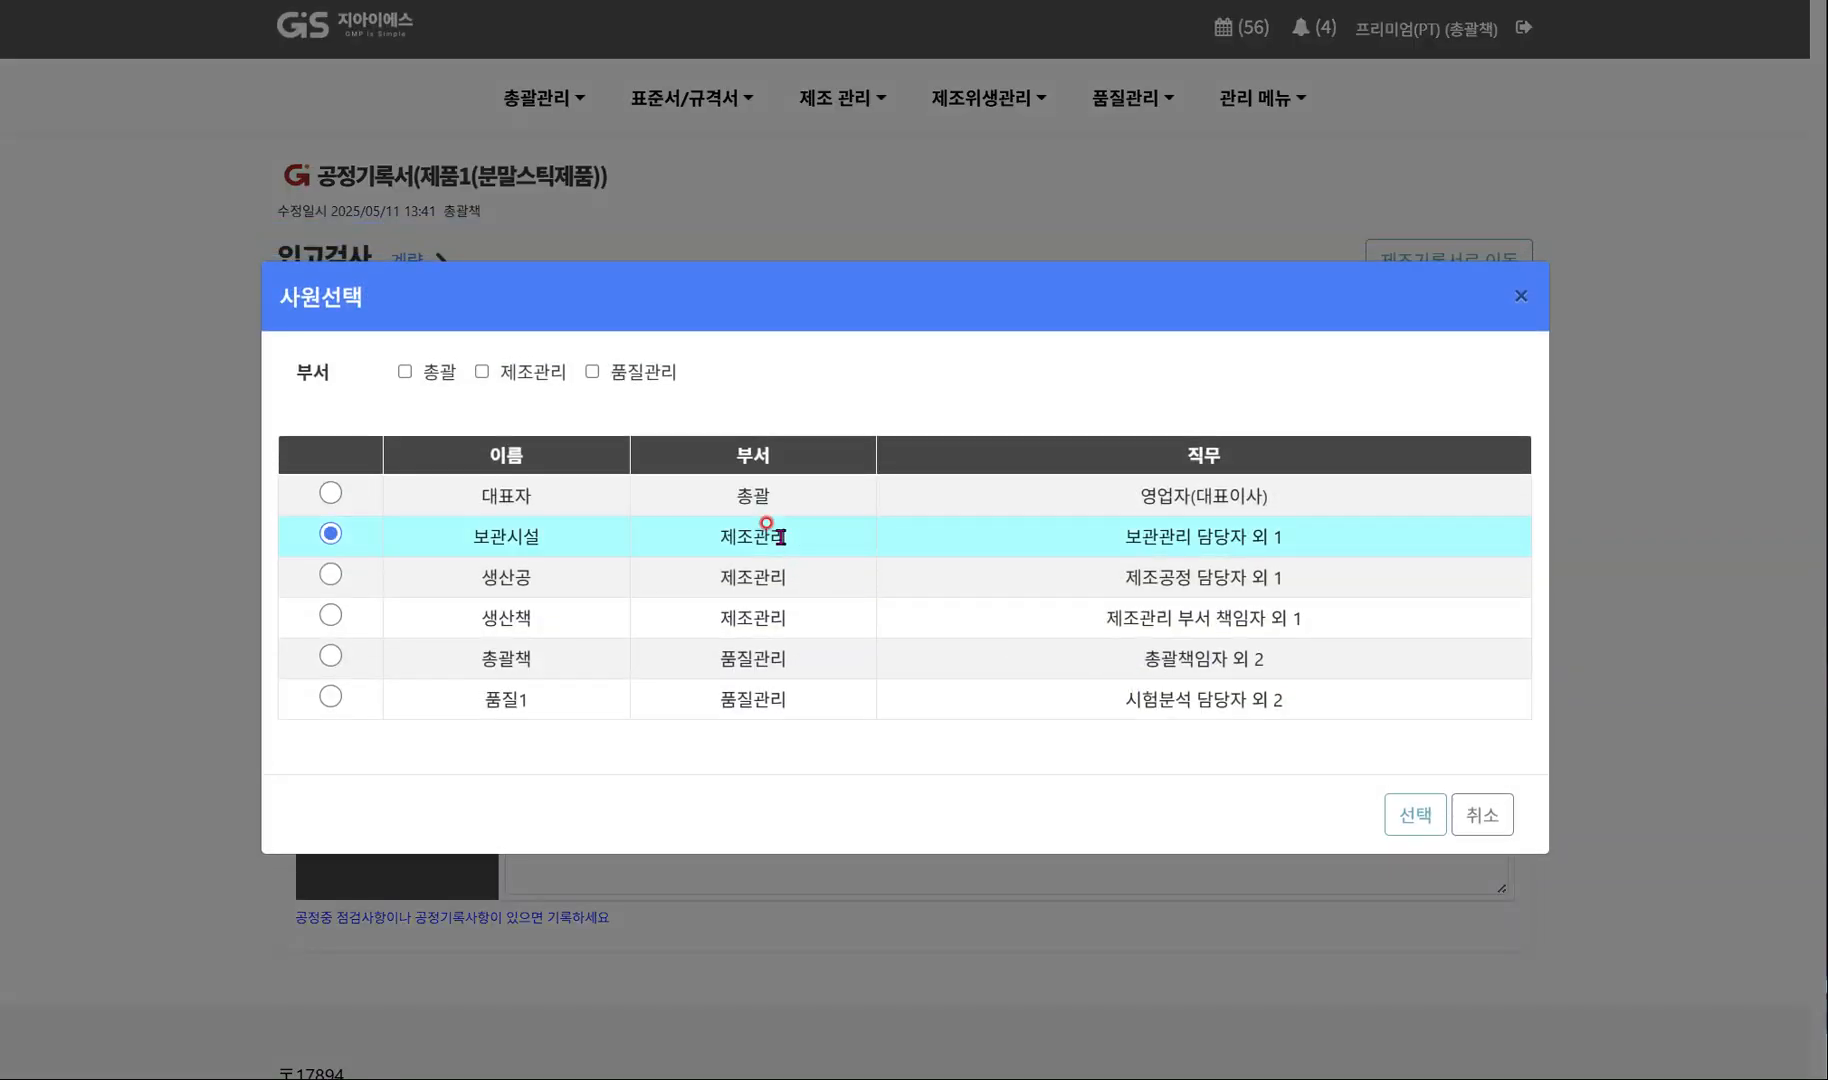
click(1400, 815)
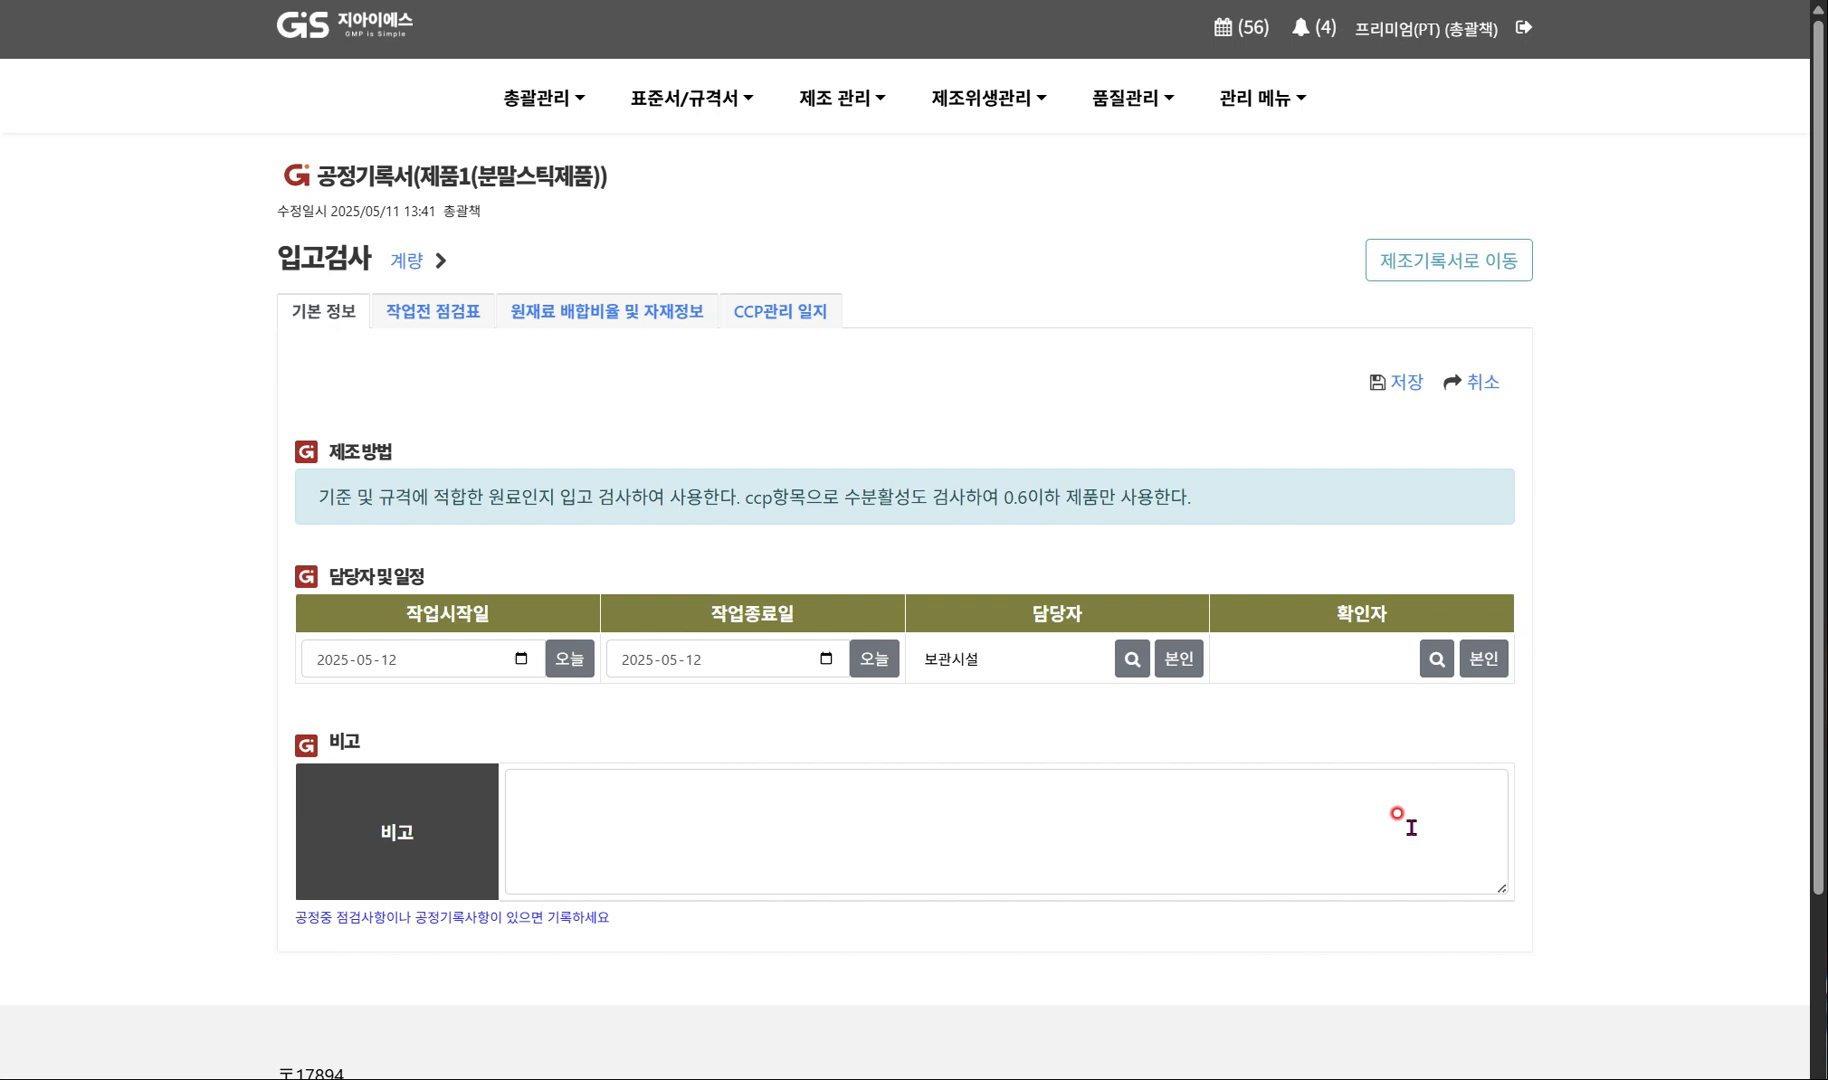
click(1464, 658)
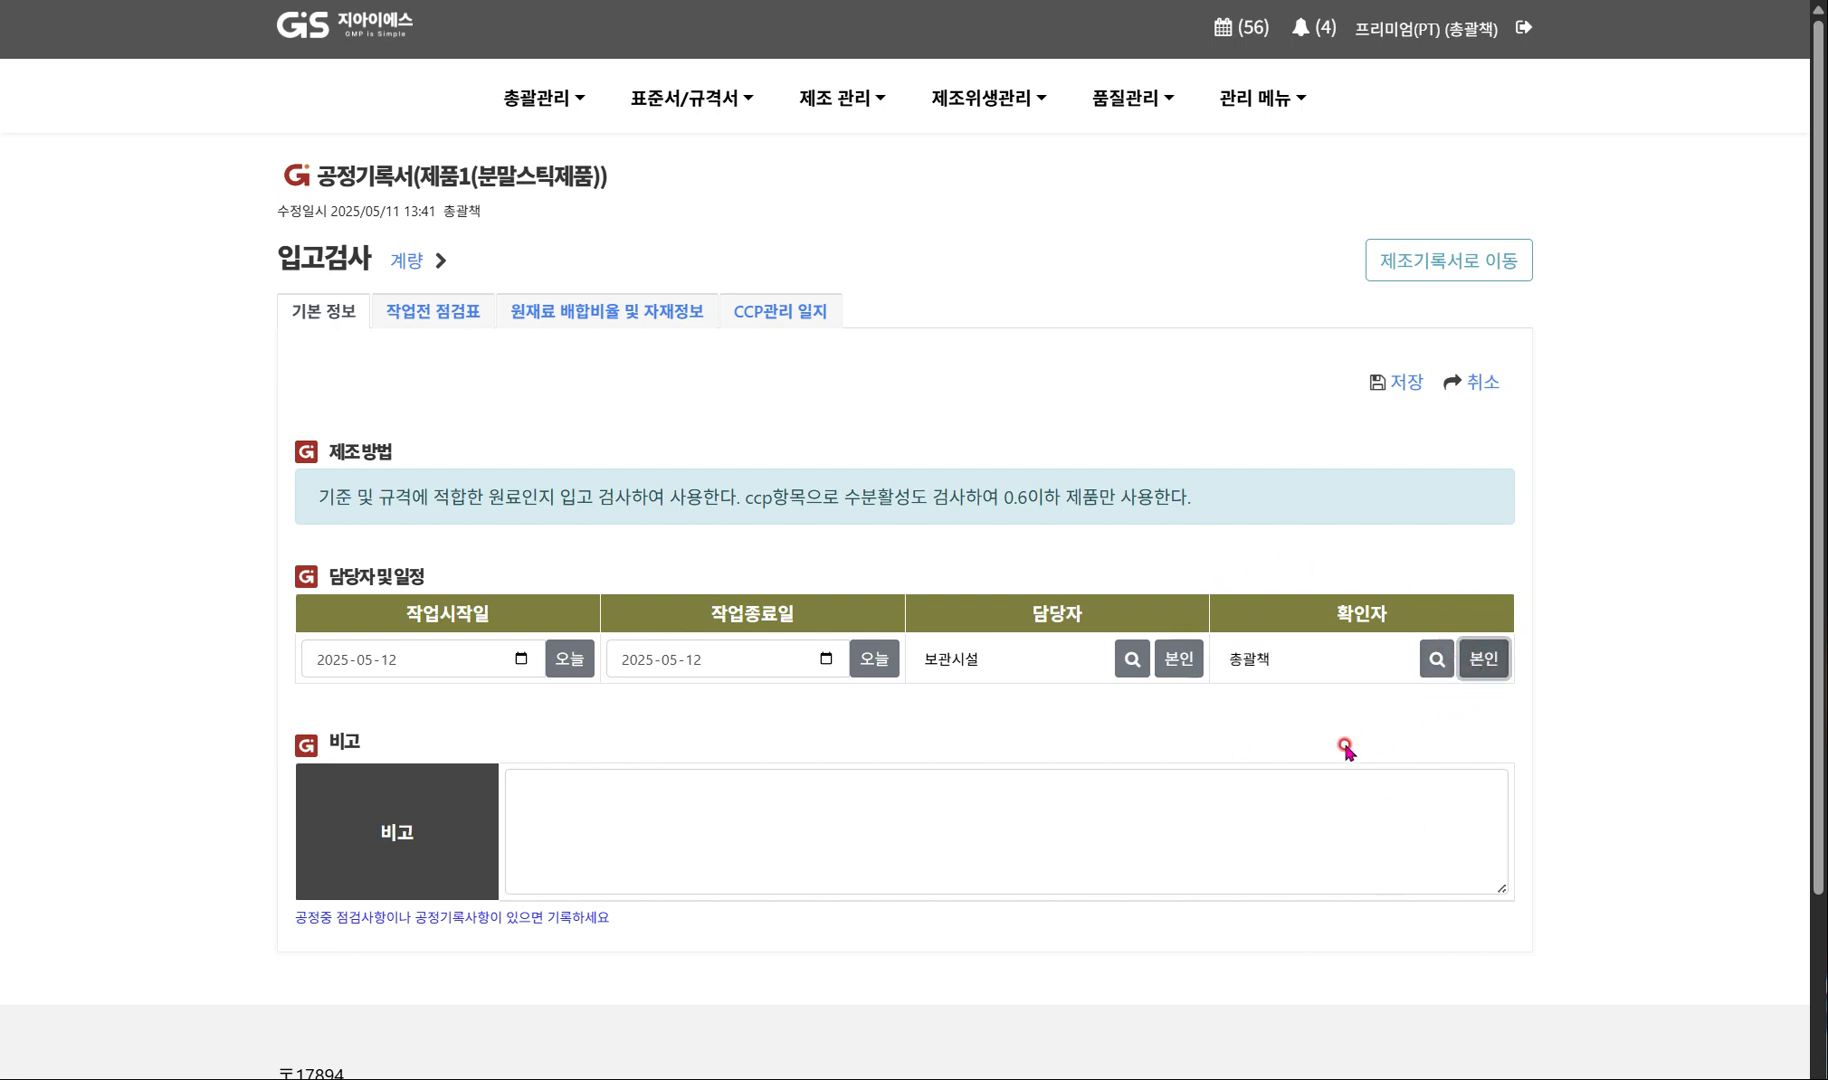
click(1399, 390)
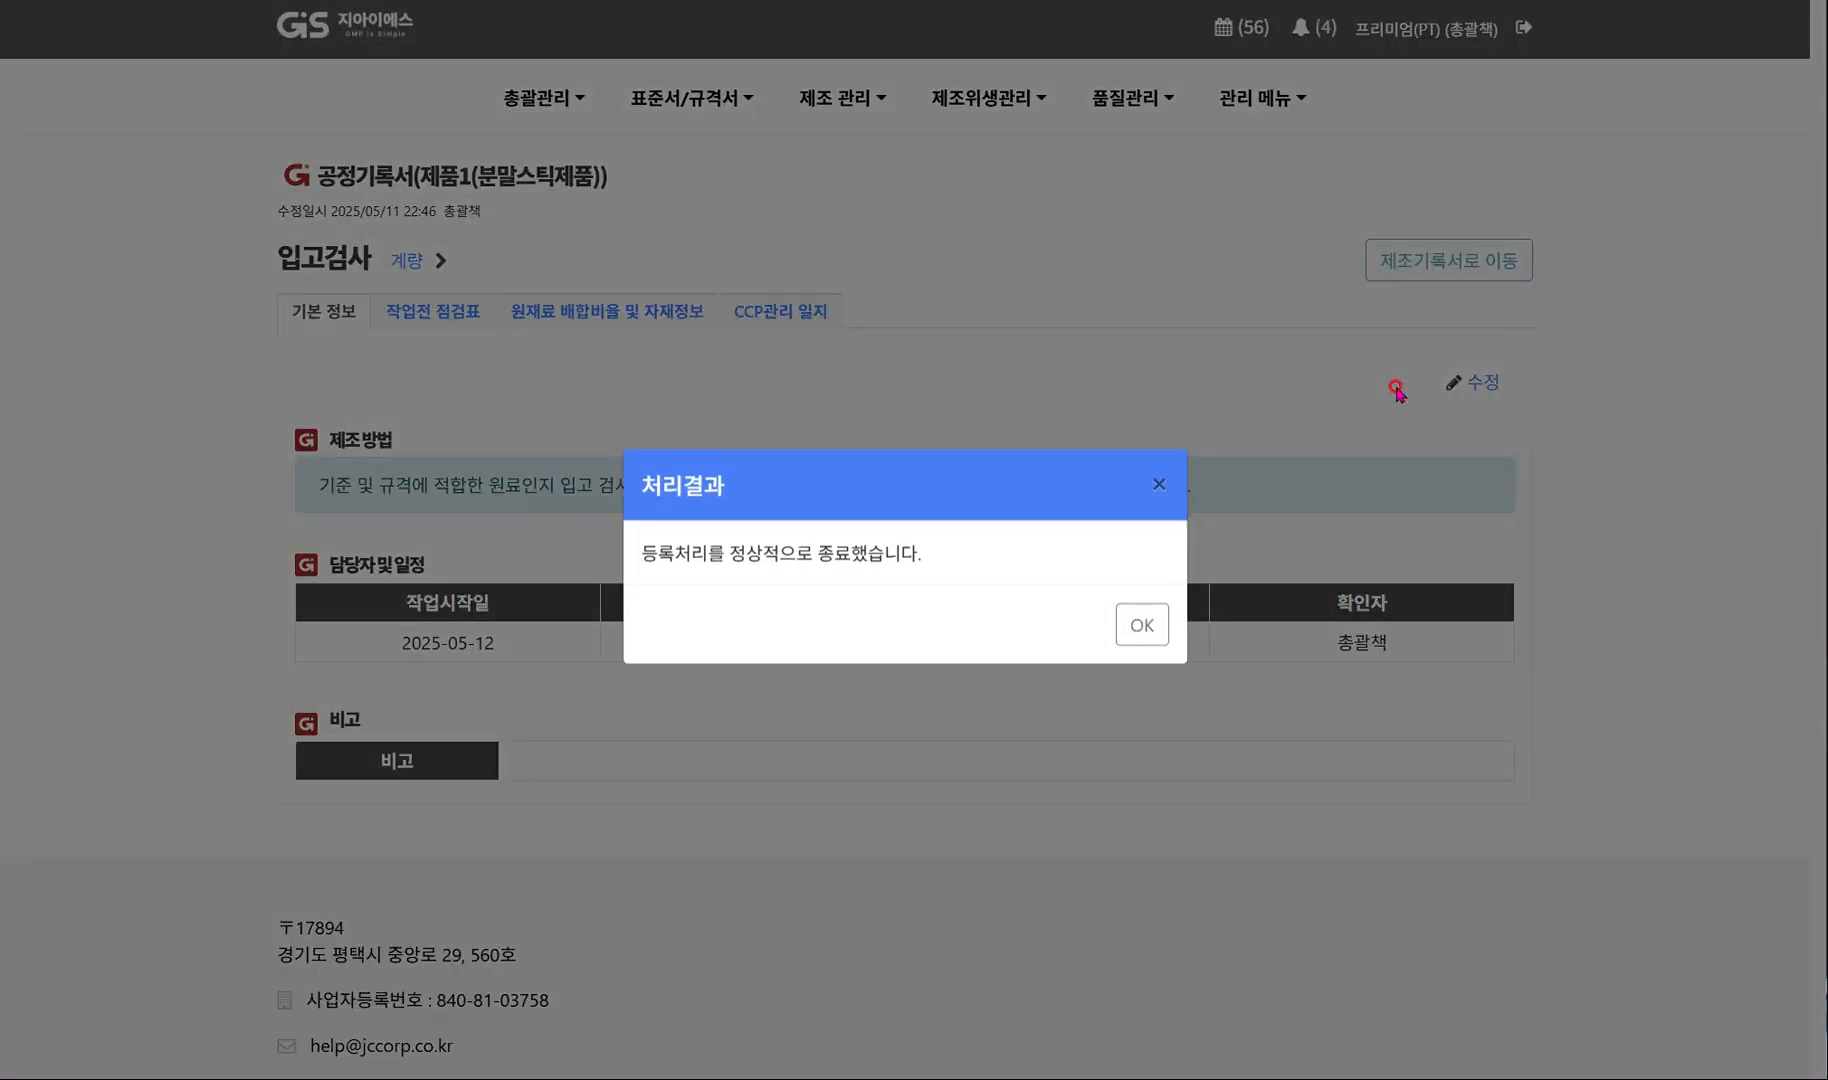
click(1141, 624)
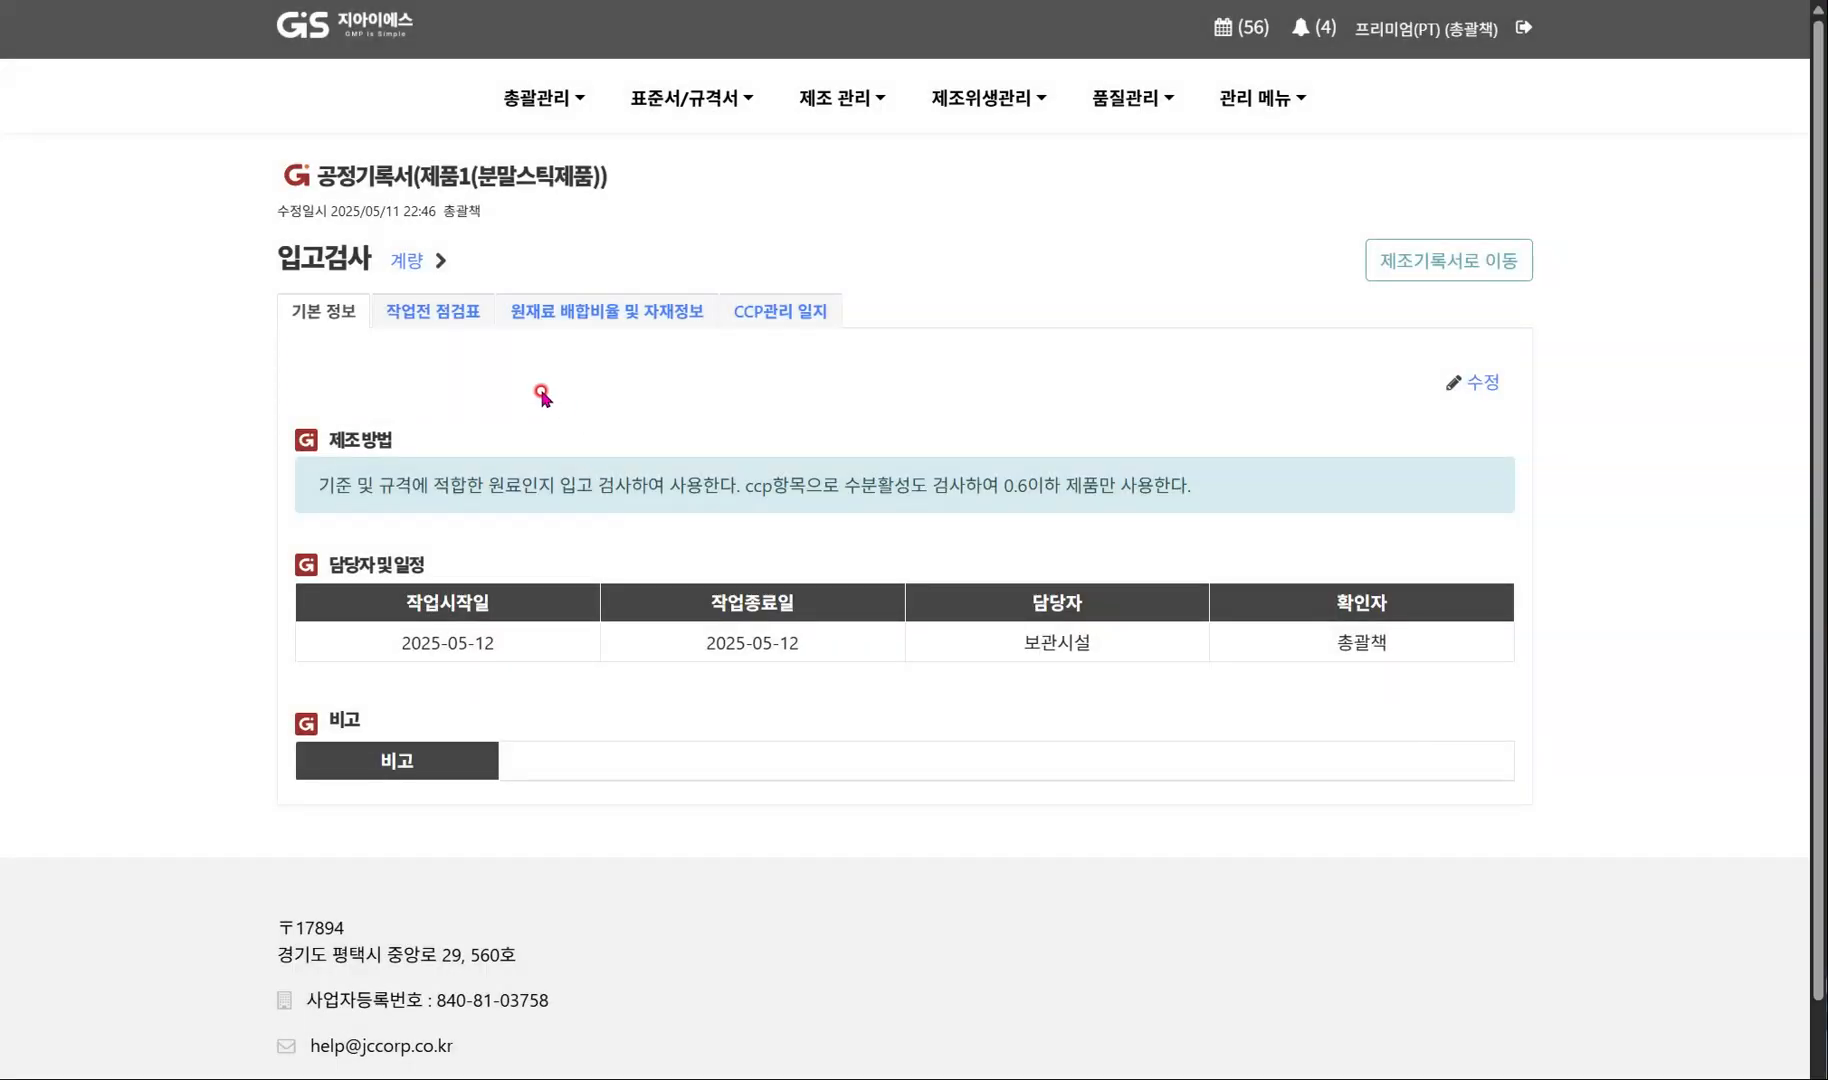
Fill in the 입고검사 process's pre-work checklist (작업전 점검표) with 적격 for all nine items and save it.
click(425, 314)
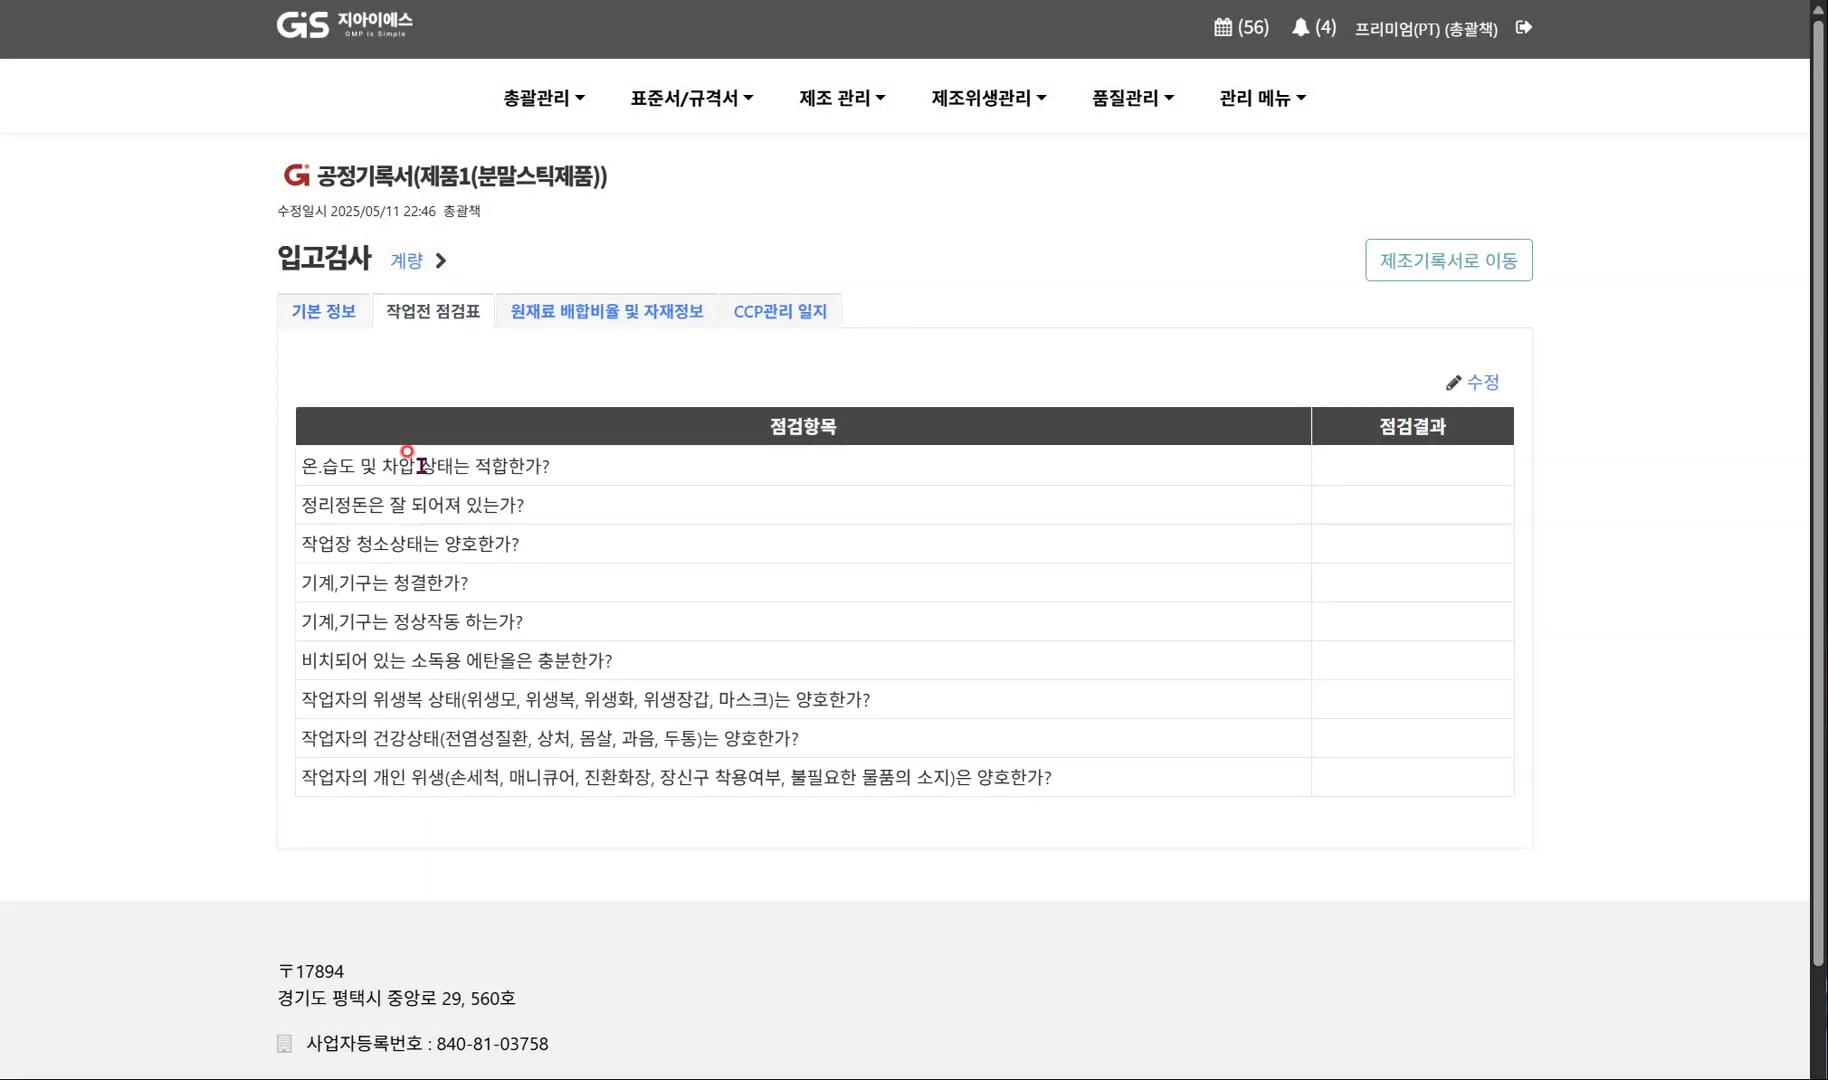
click(1482, 381)
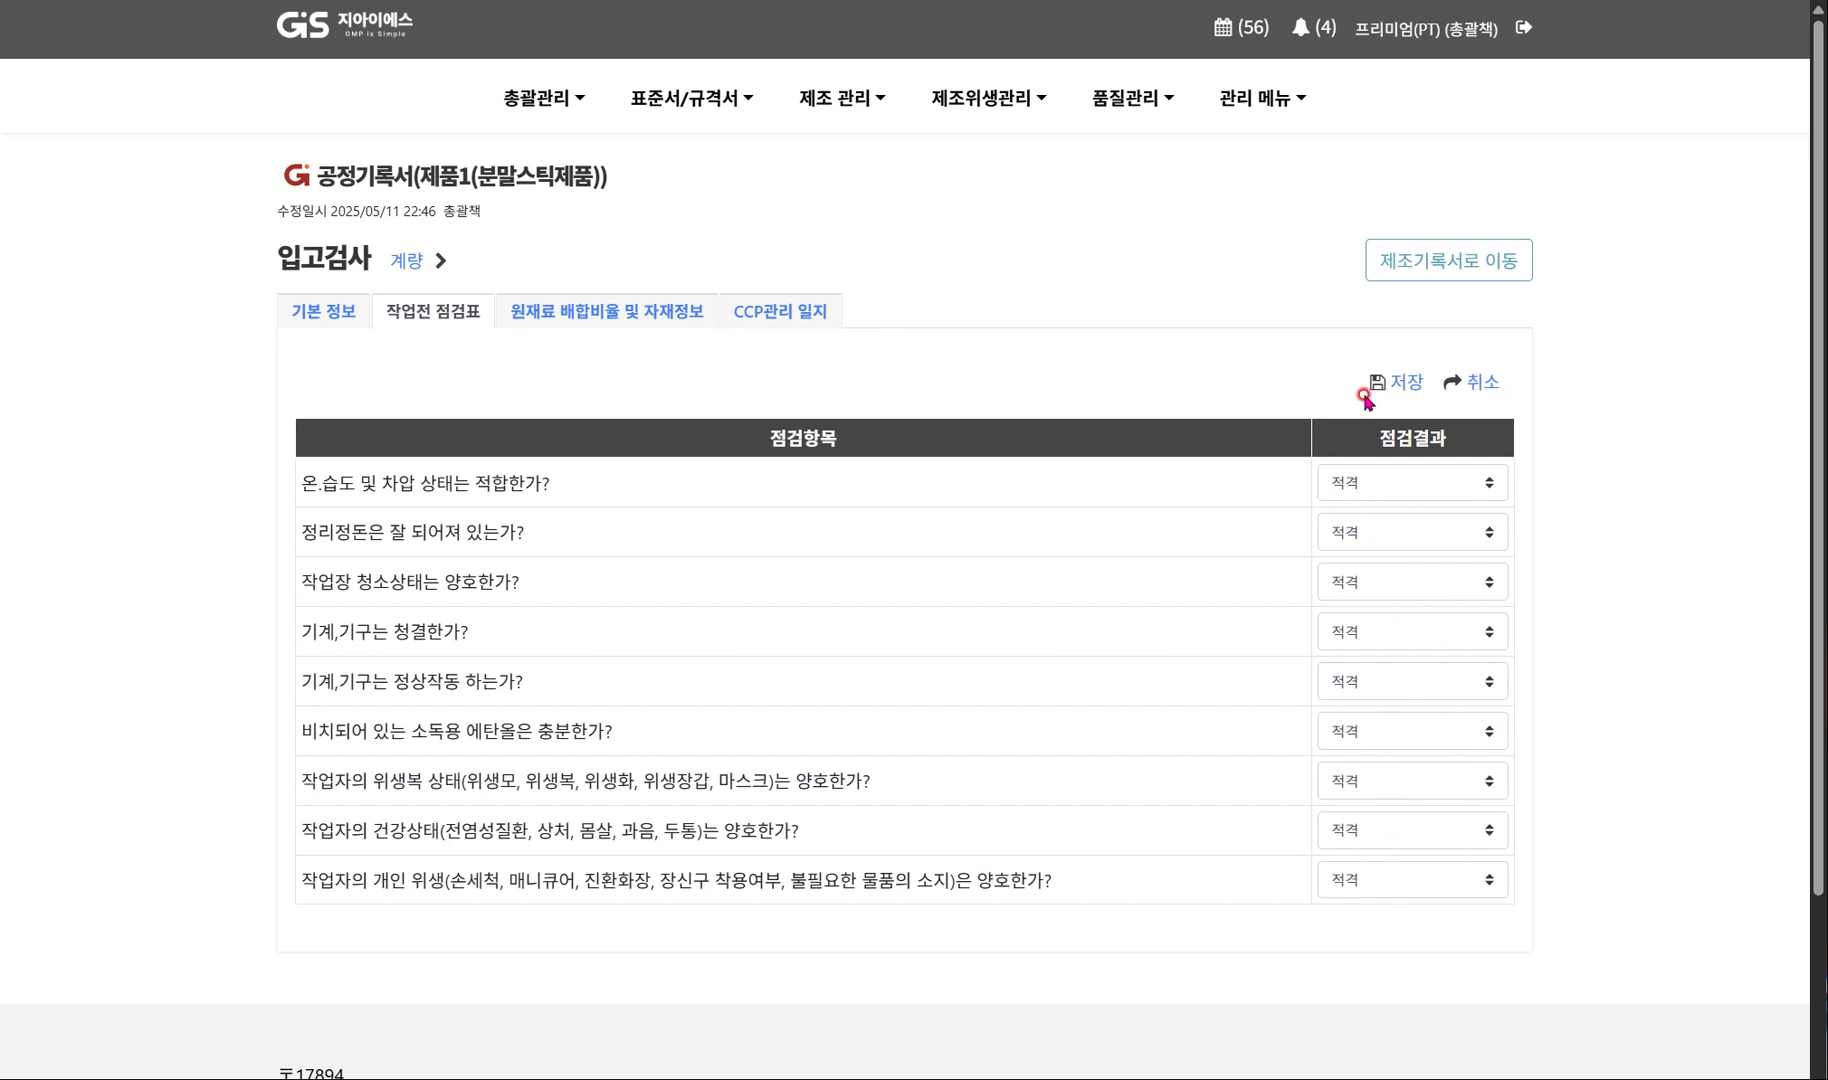
click(1413, 383)
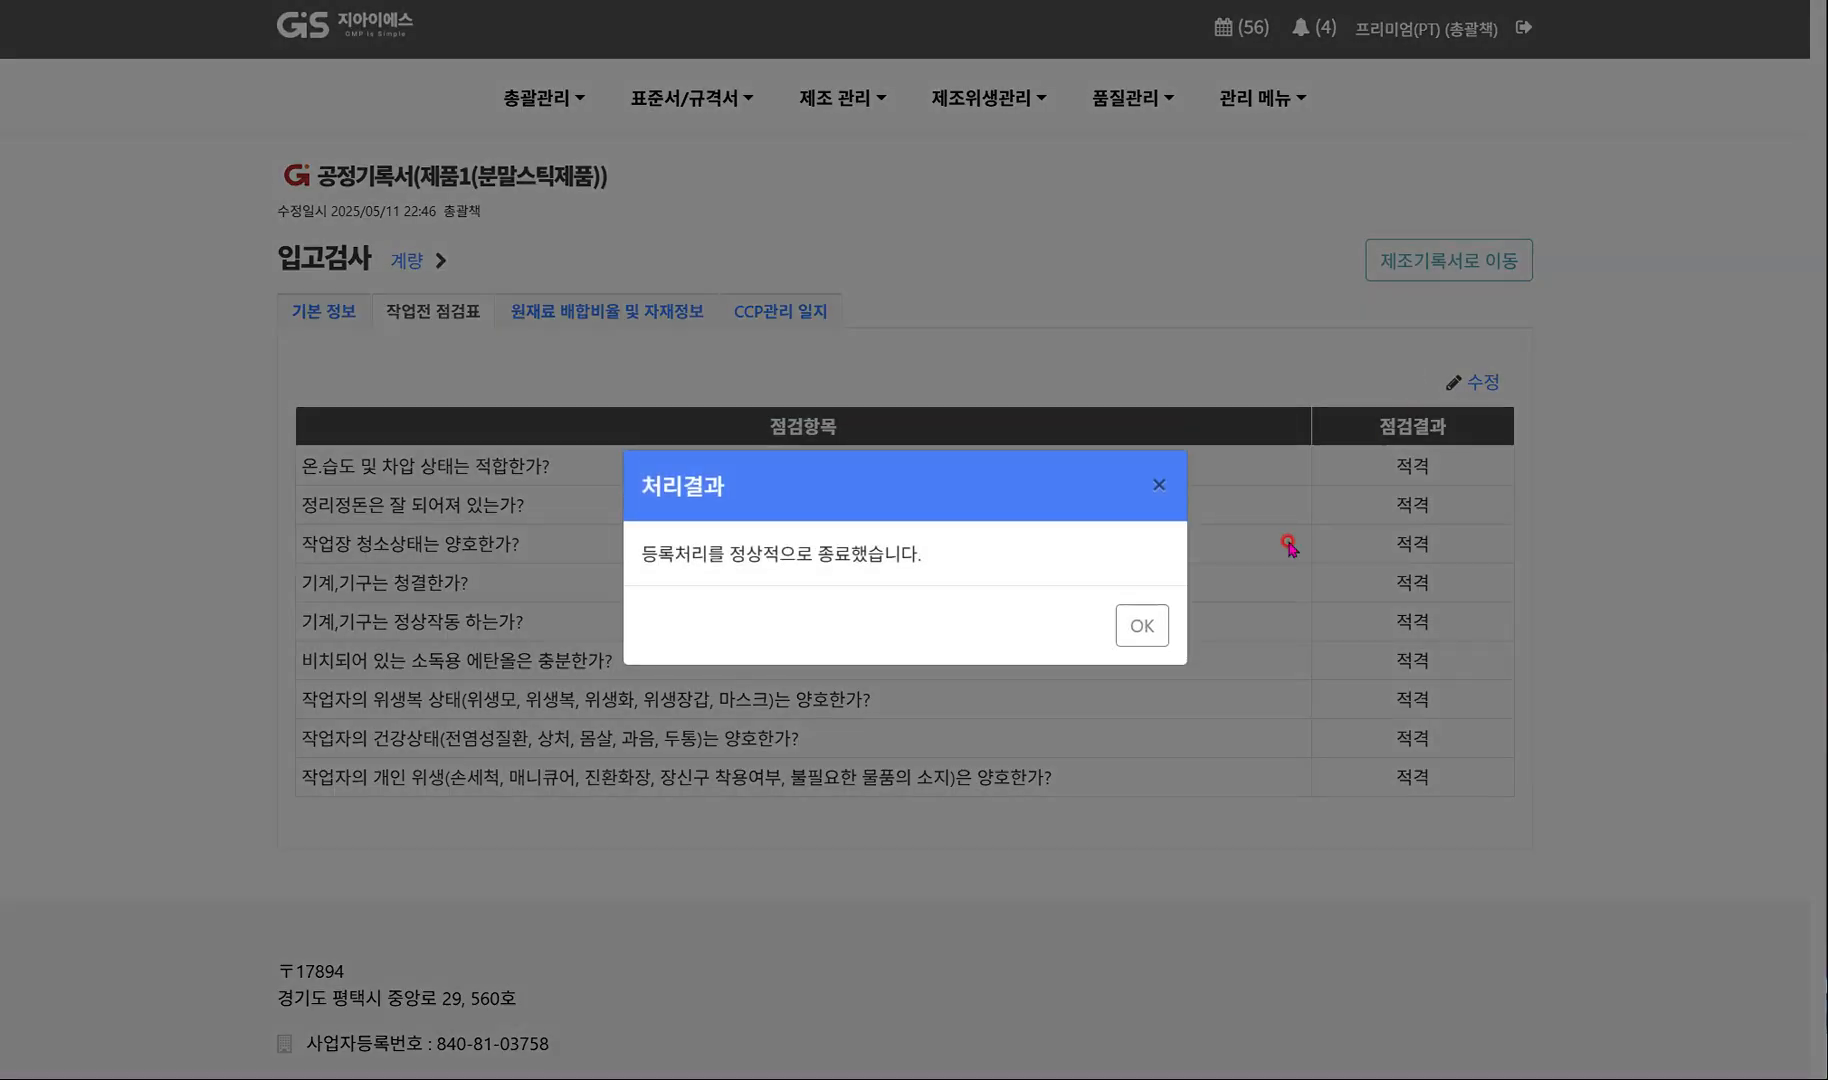
click(1162, 630)
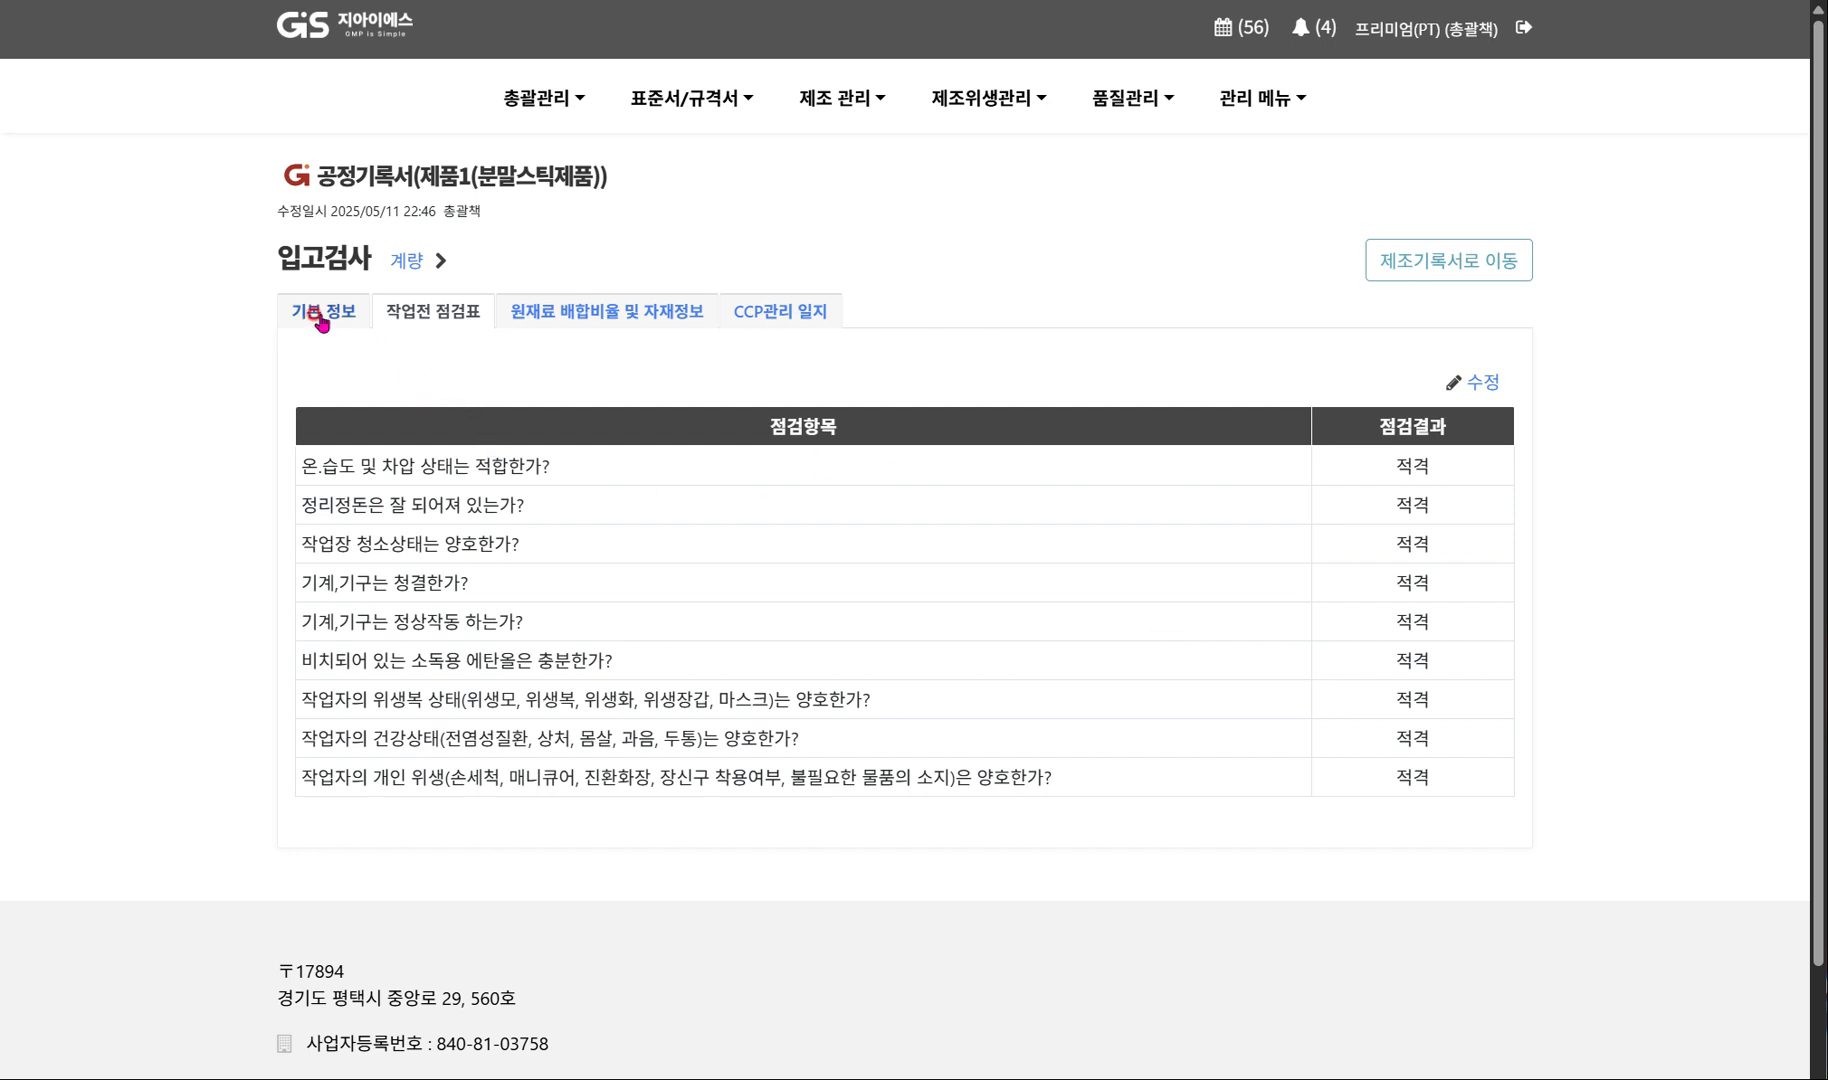
Record the CCP 1-B result for 입고검사 as "수분활성도 0.45 확인 함." with the judgement 적격, and save the log.
click(600, 311)
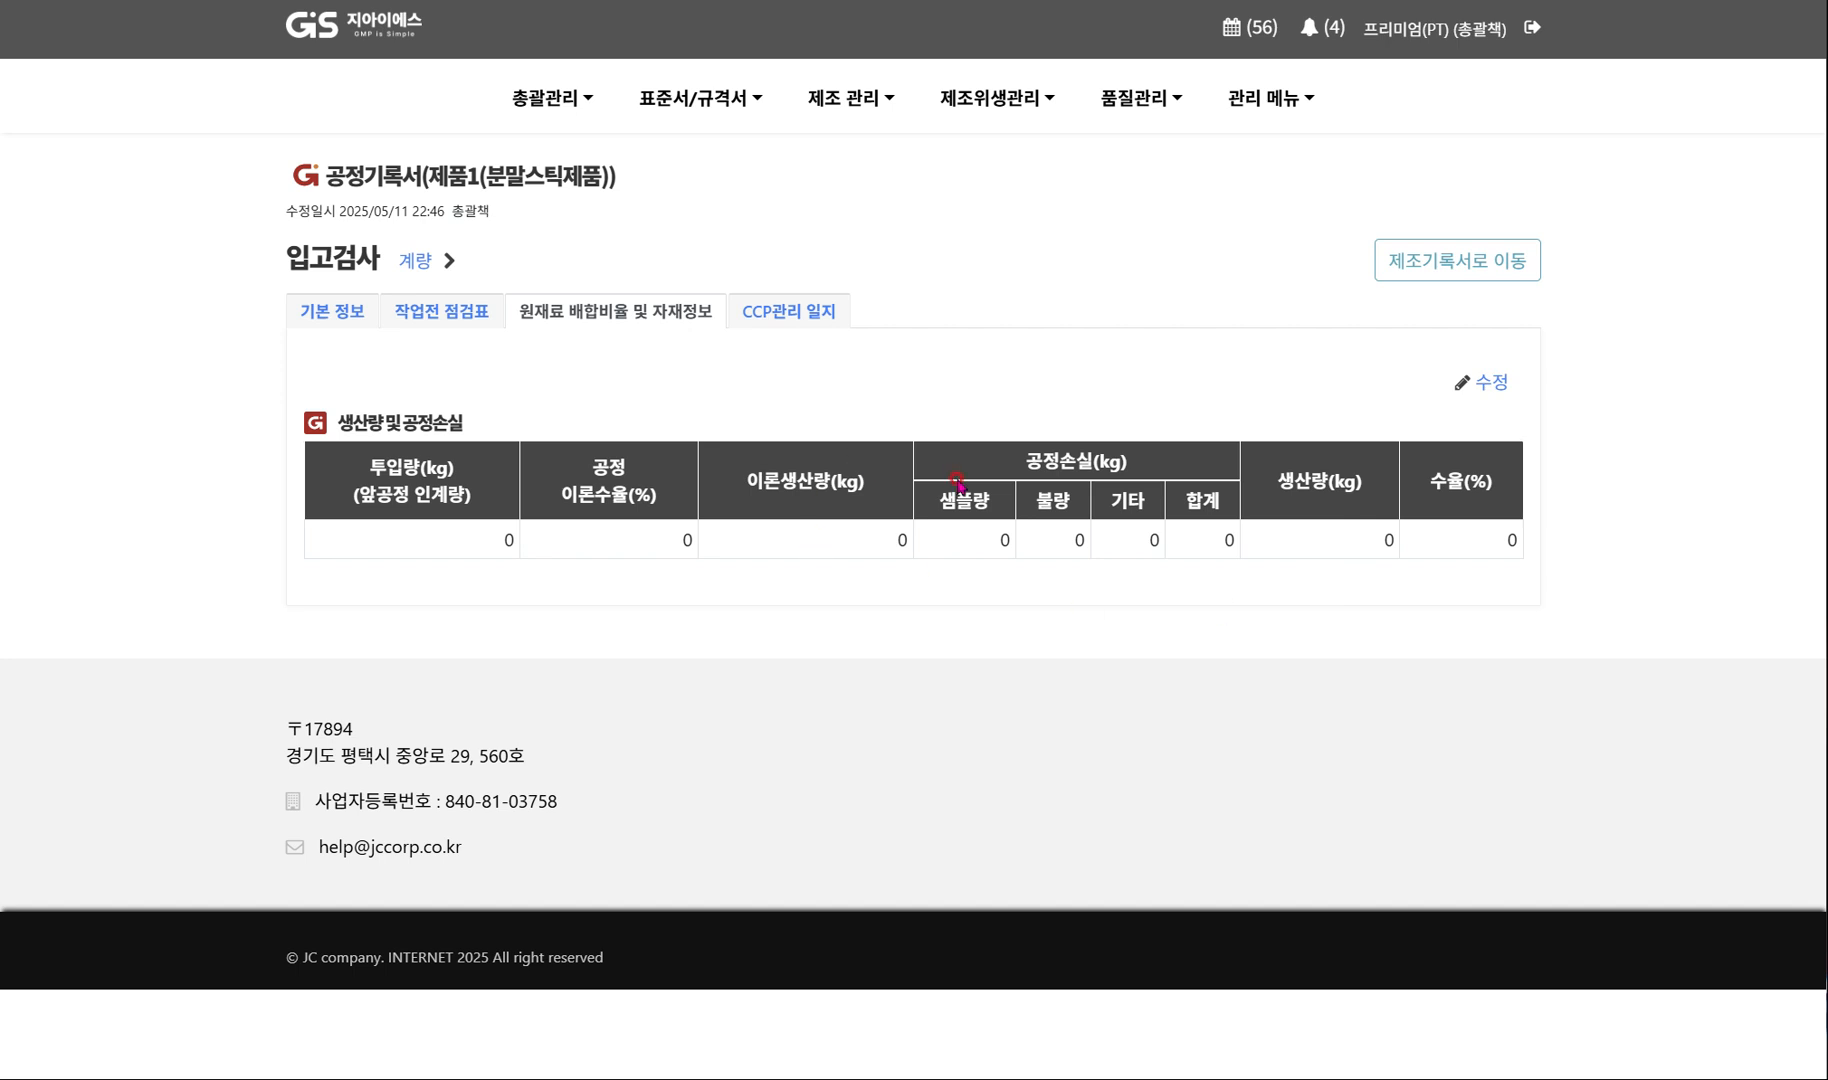
click(793, 312)
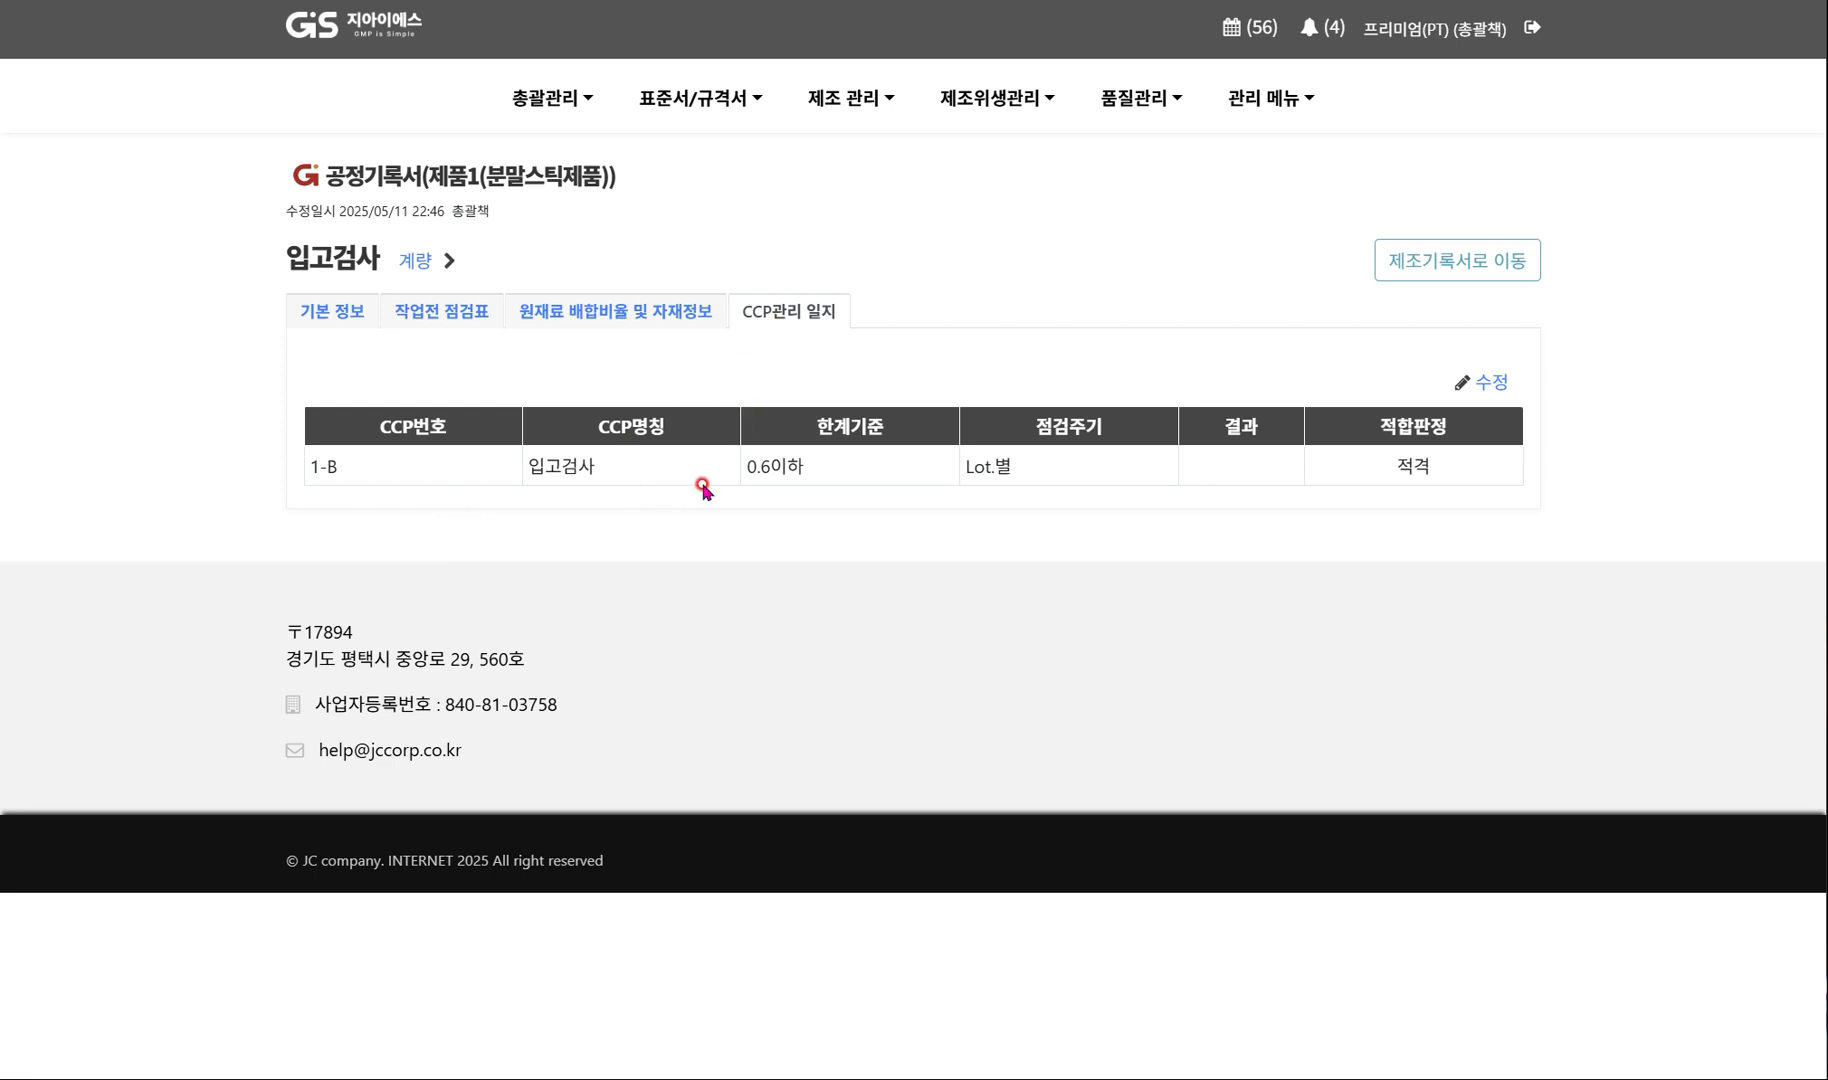
click(1489, 383)
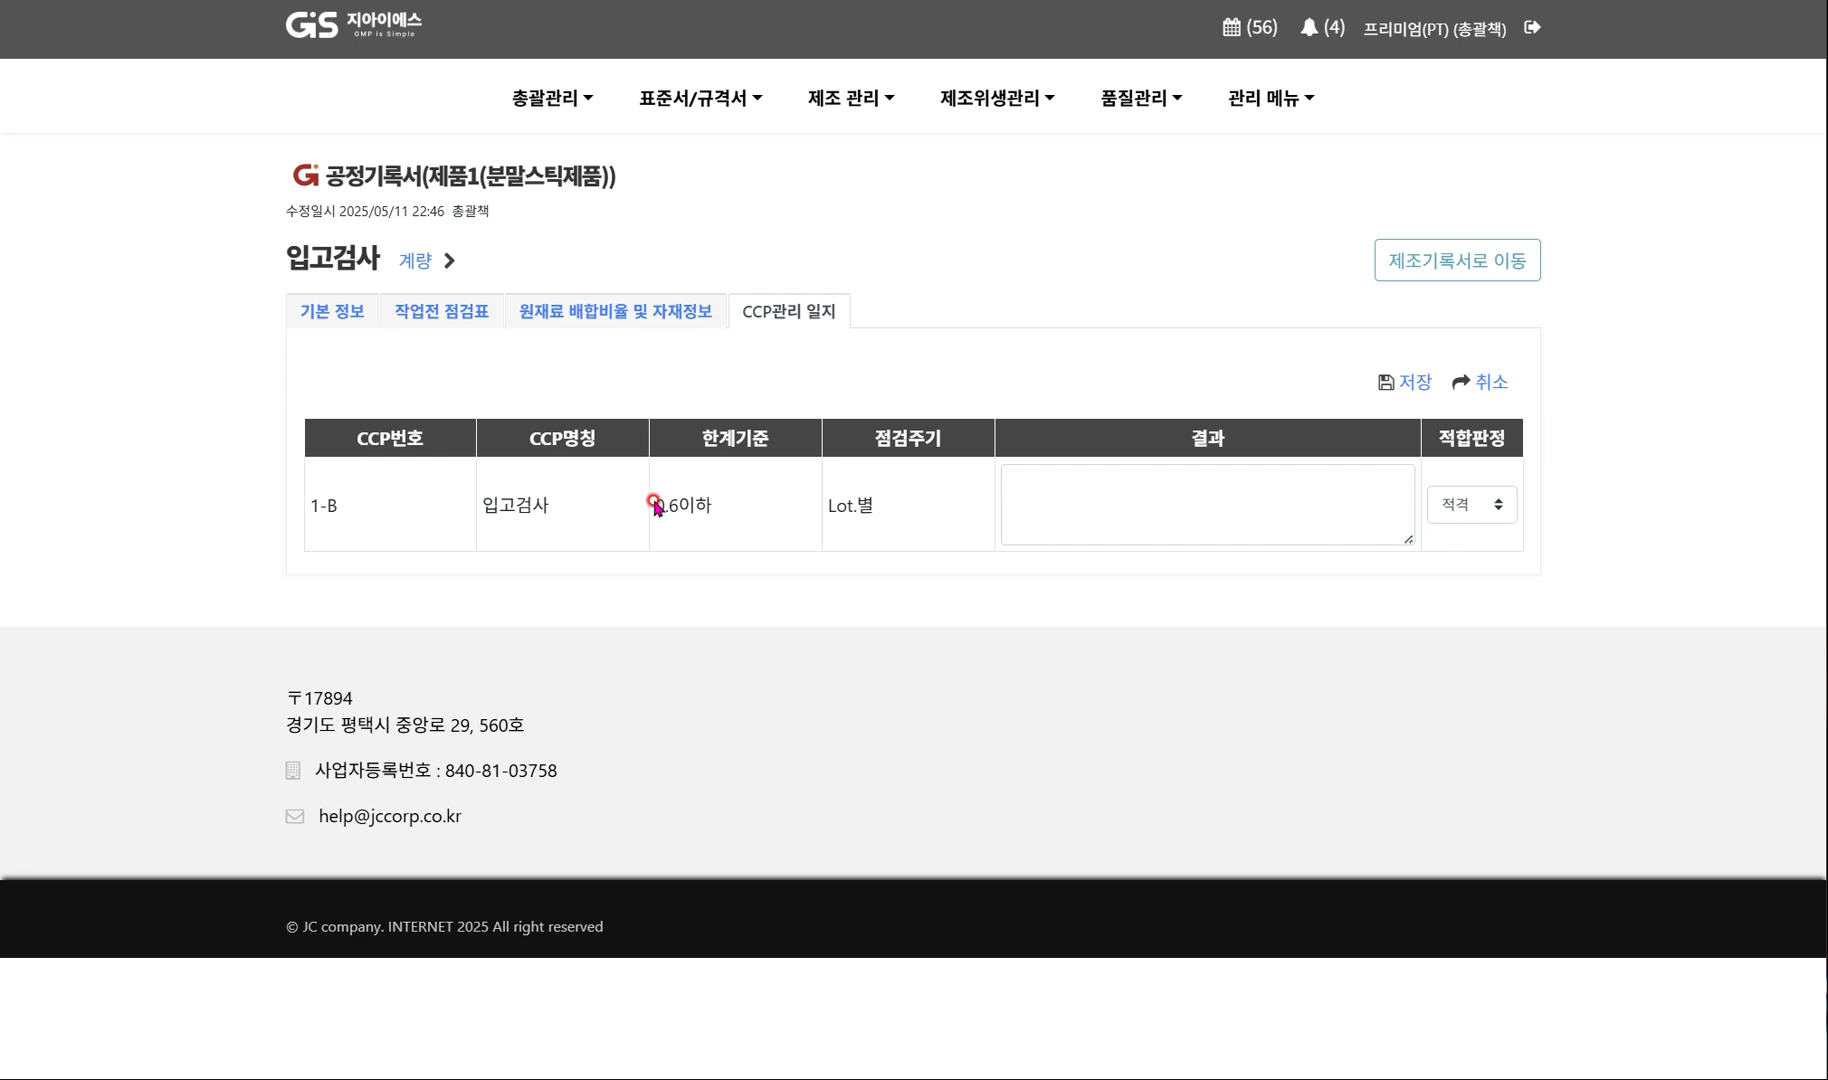
drag(659, 506, 747, 506)
click(1058, 482)
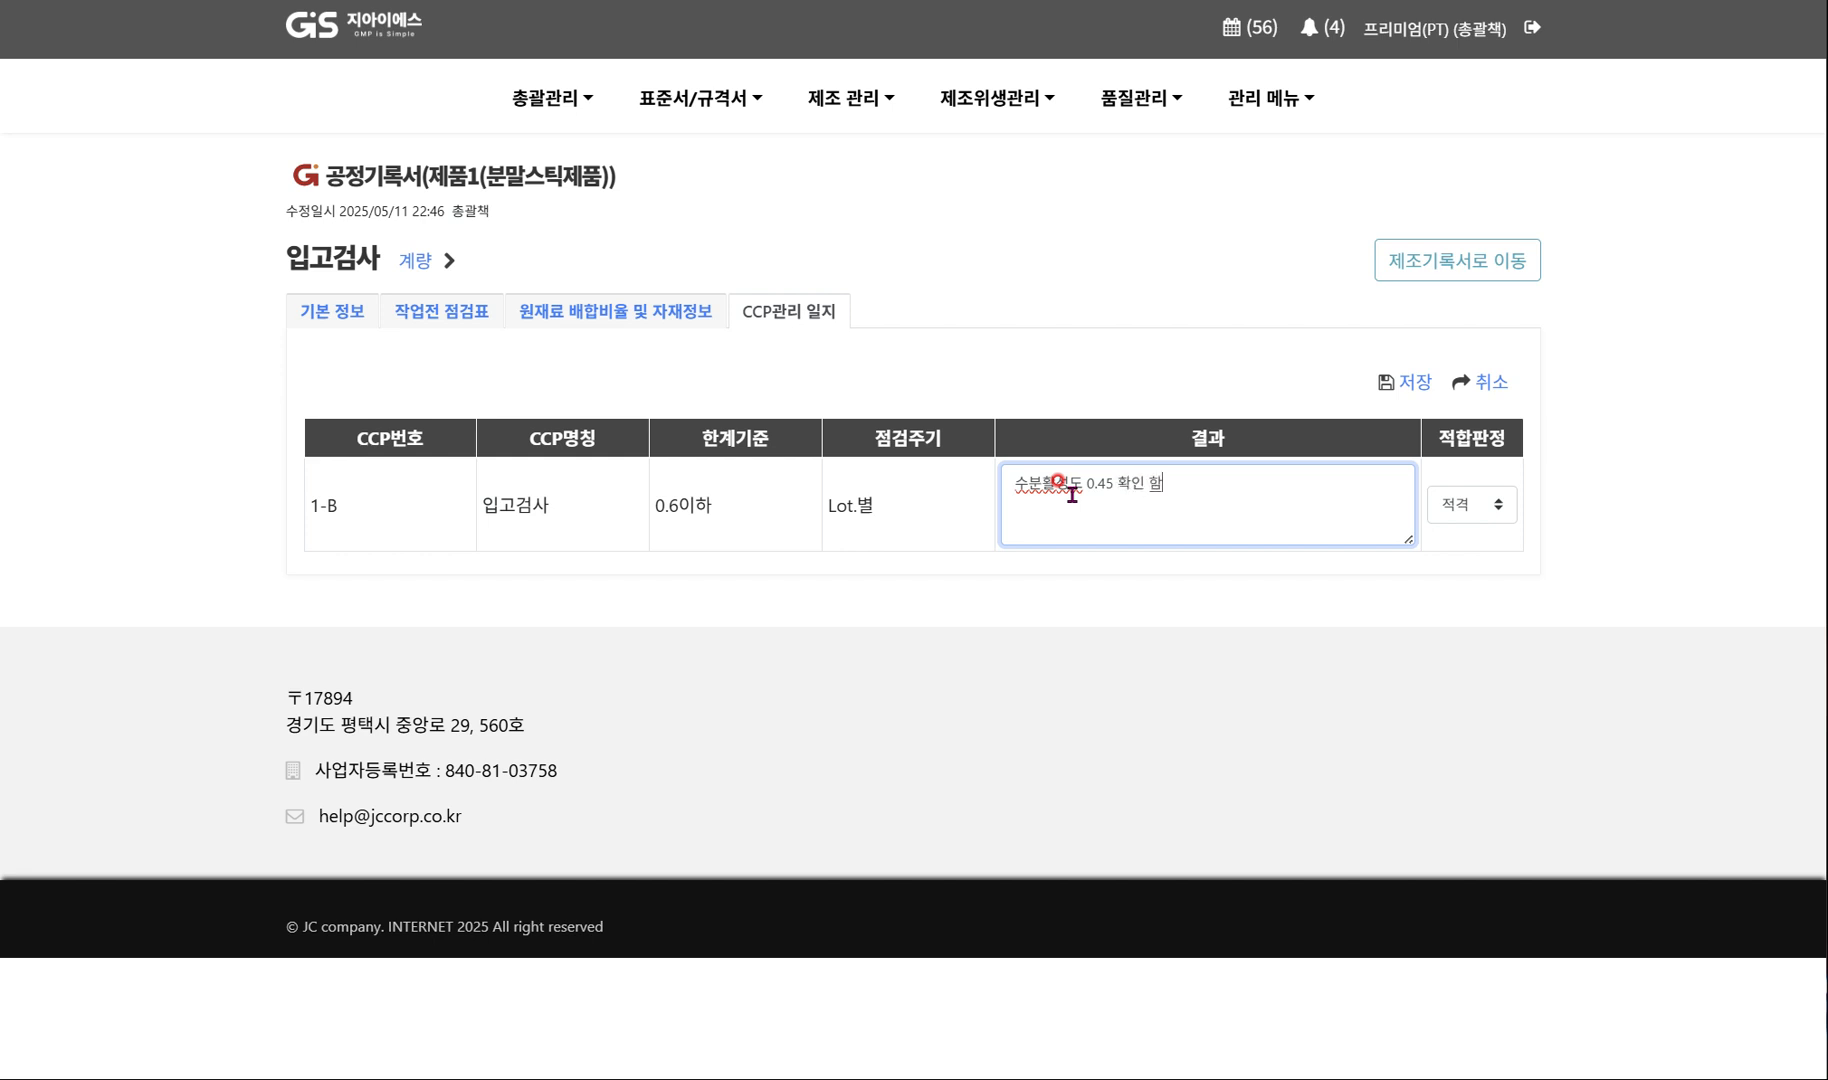
click(1639, 498)
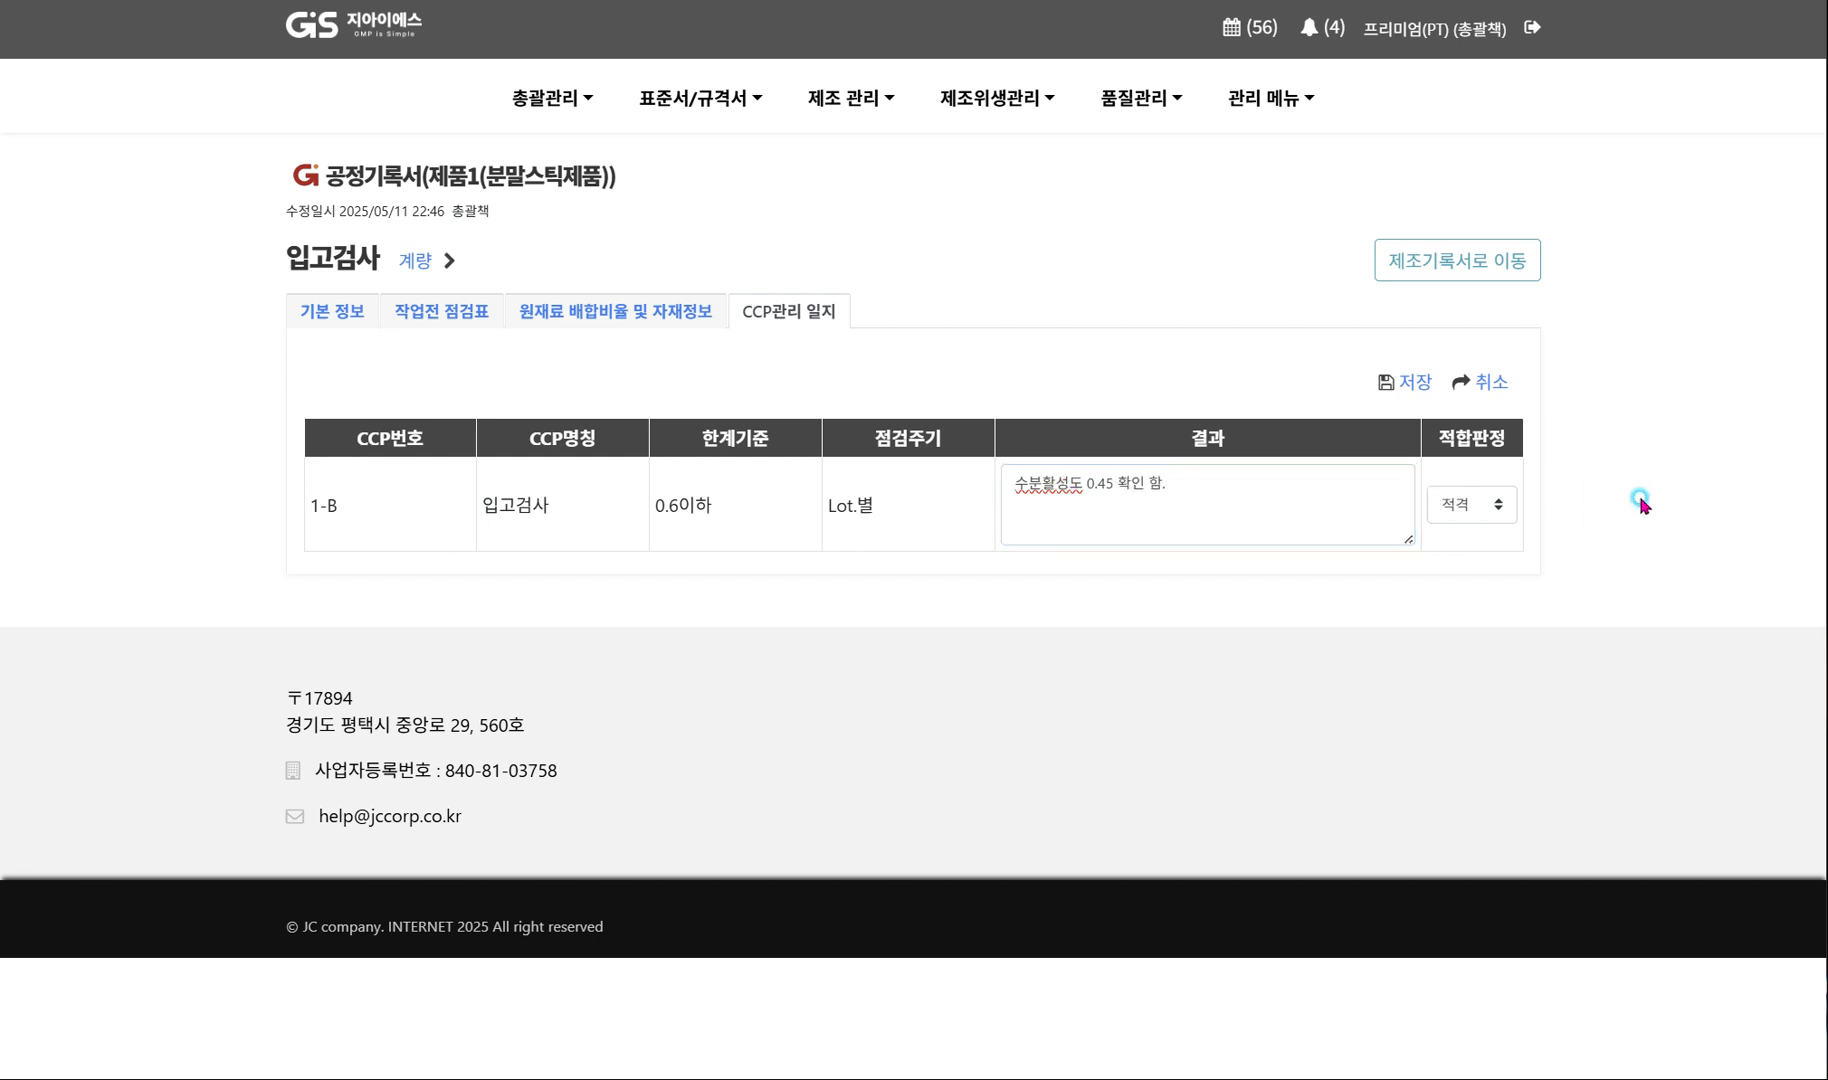
click(1420, 386)
click(1150, 630)
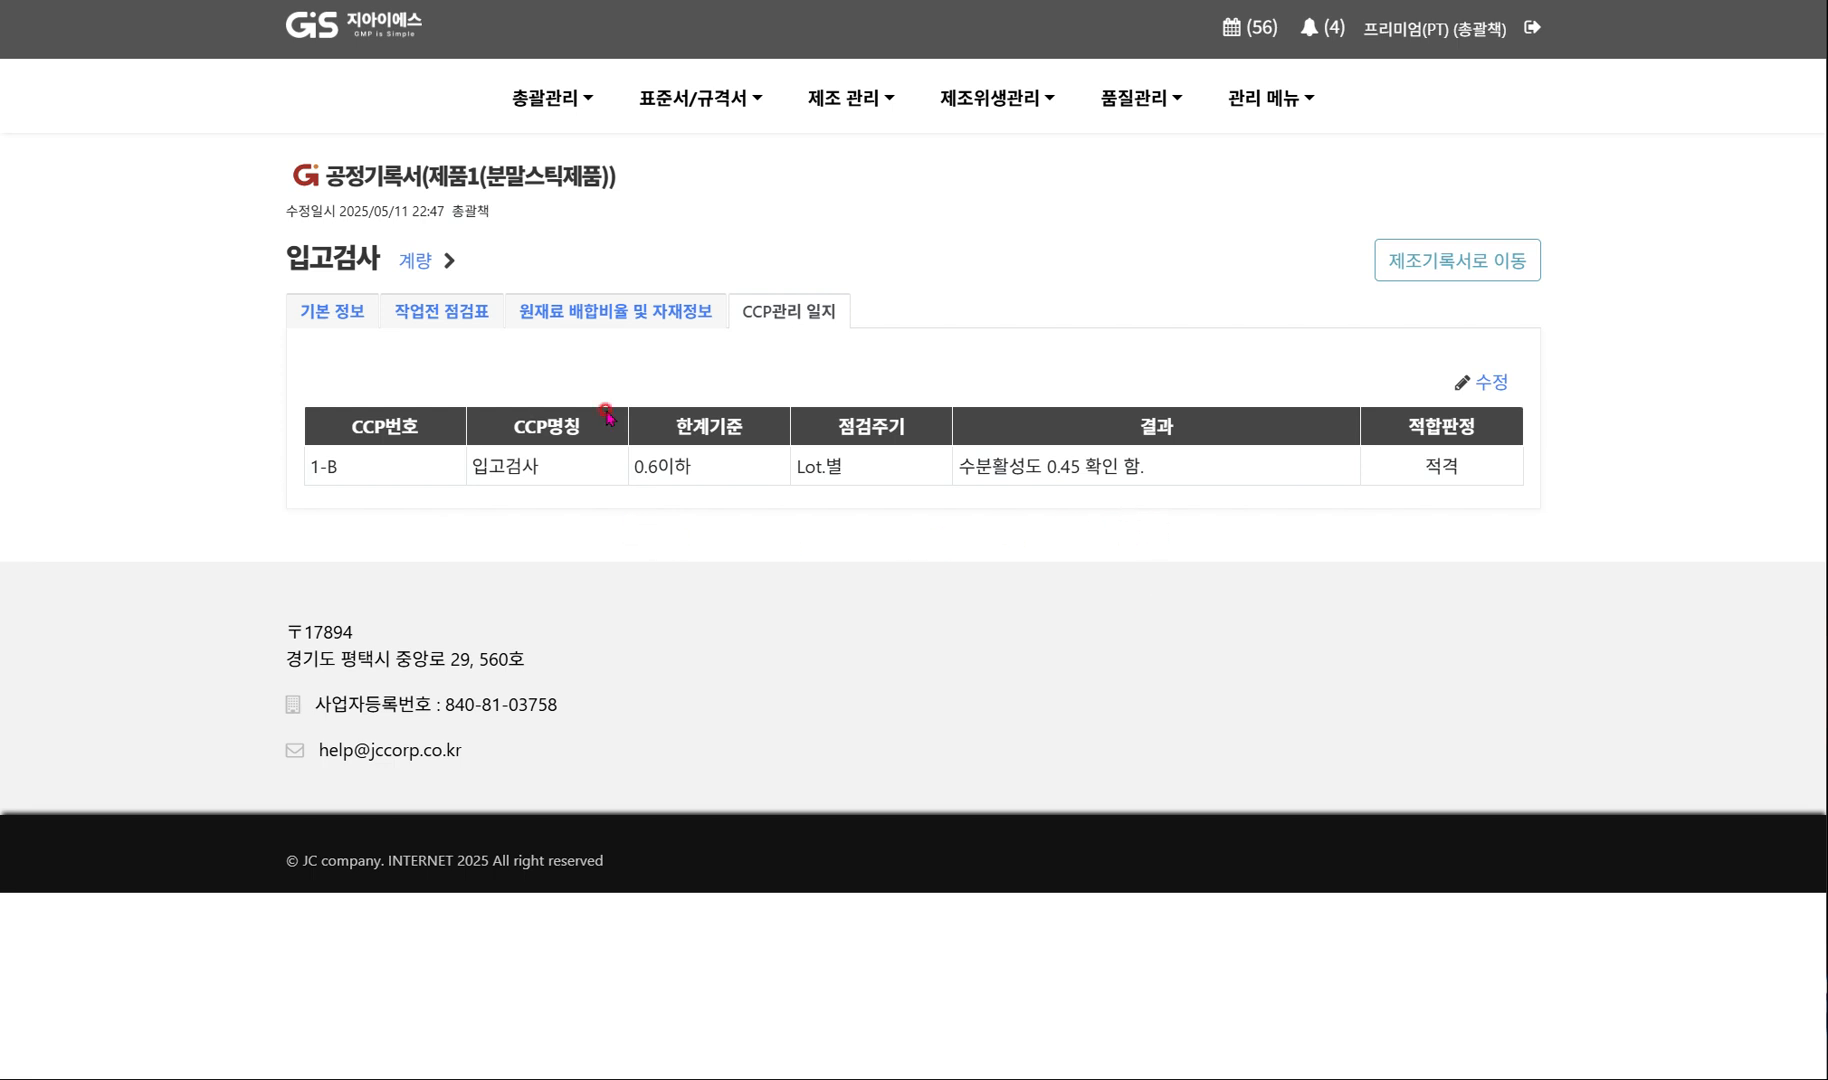
In the 계량 process's basic information, assign 생산공 as person in charge and 총괄책 as confirmer, and save.
click(416, 262)
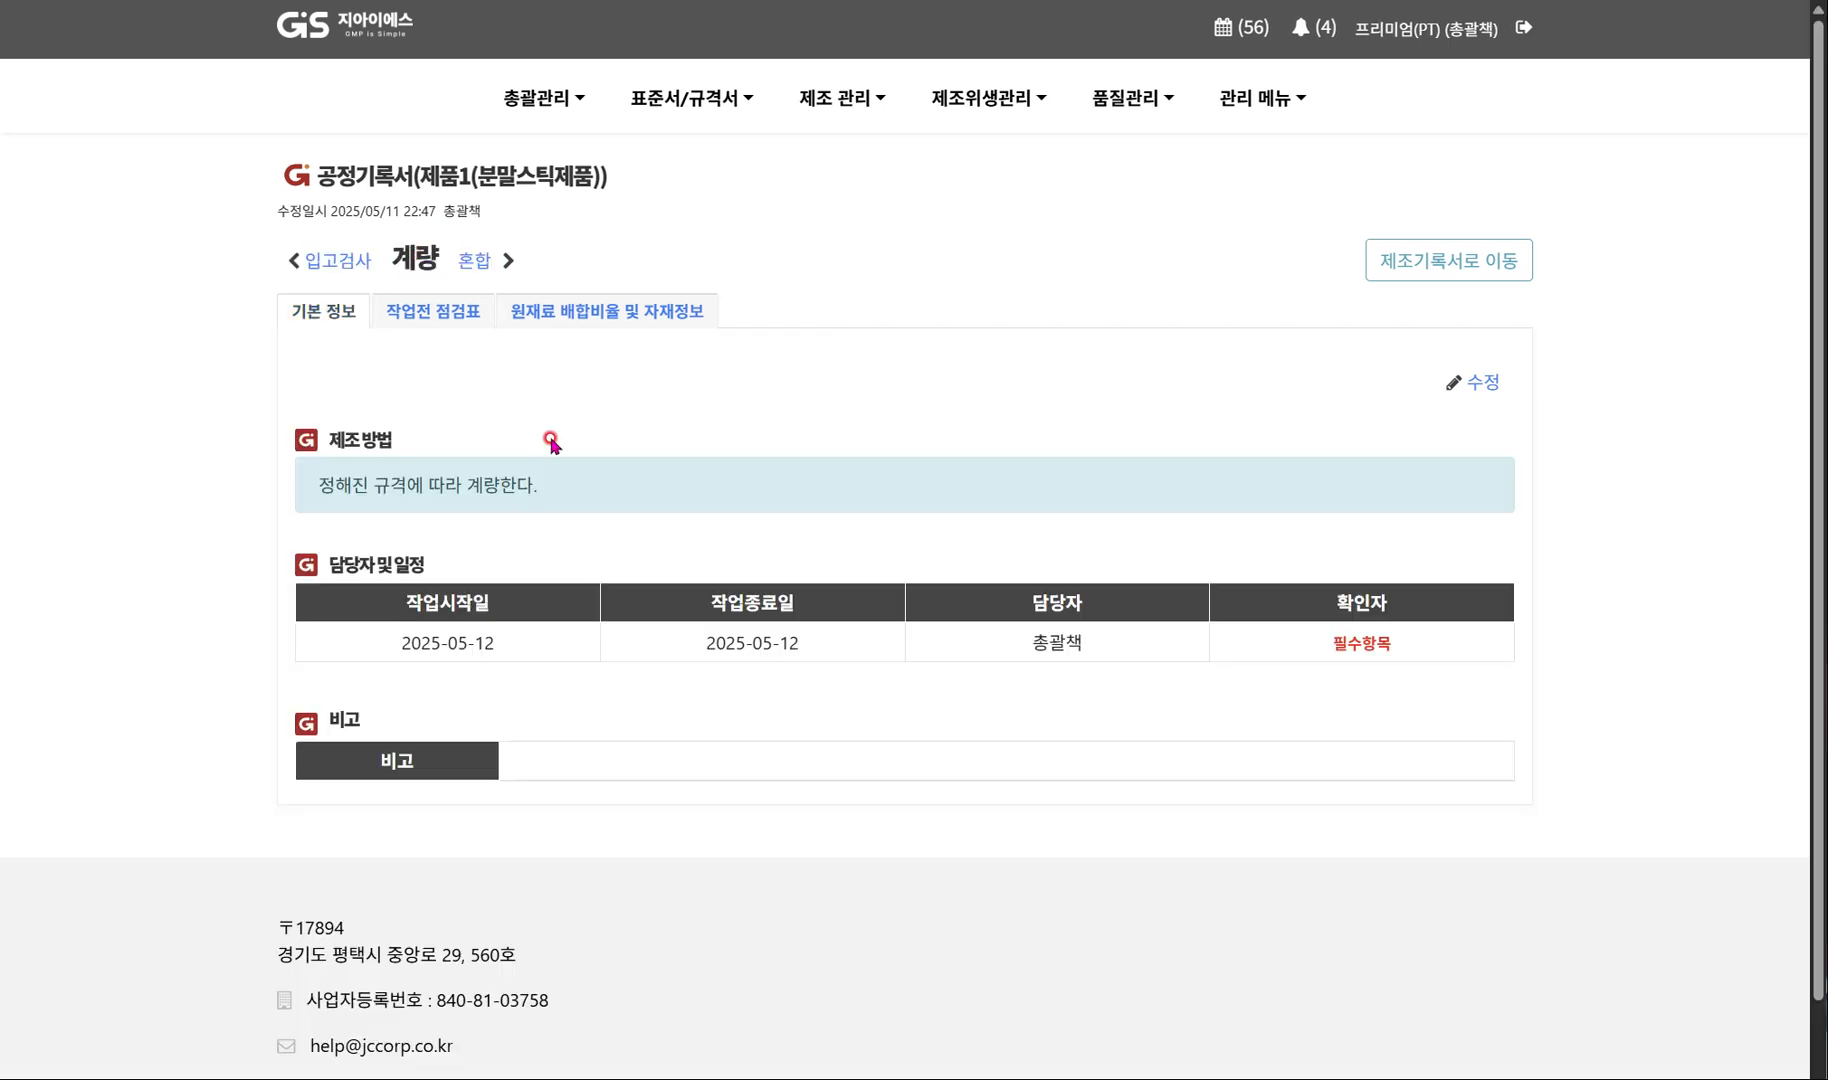
click(1476, 384)
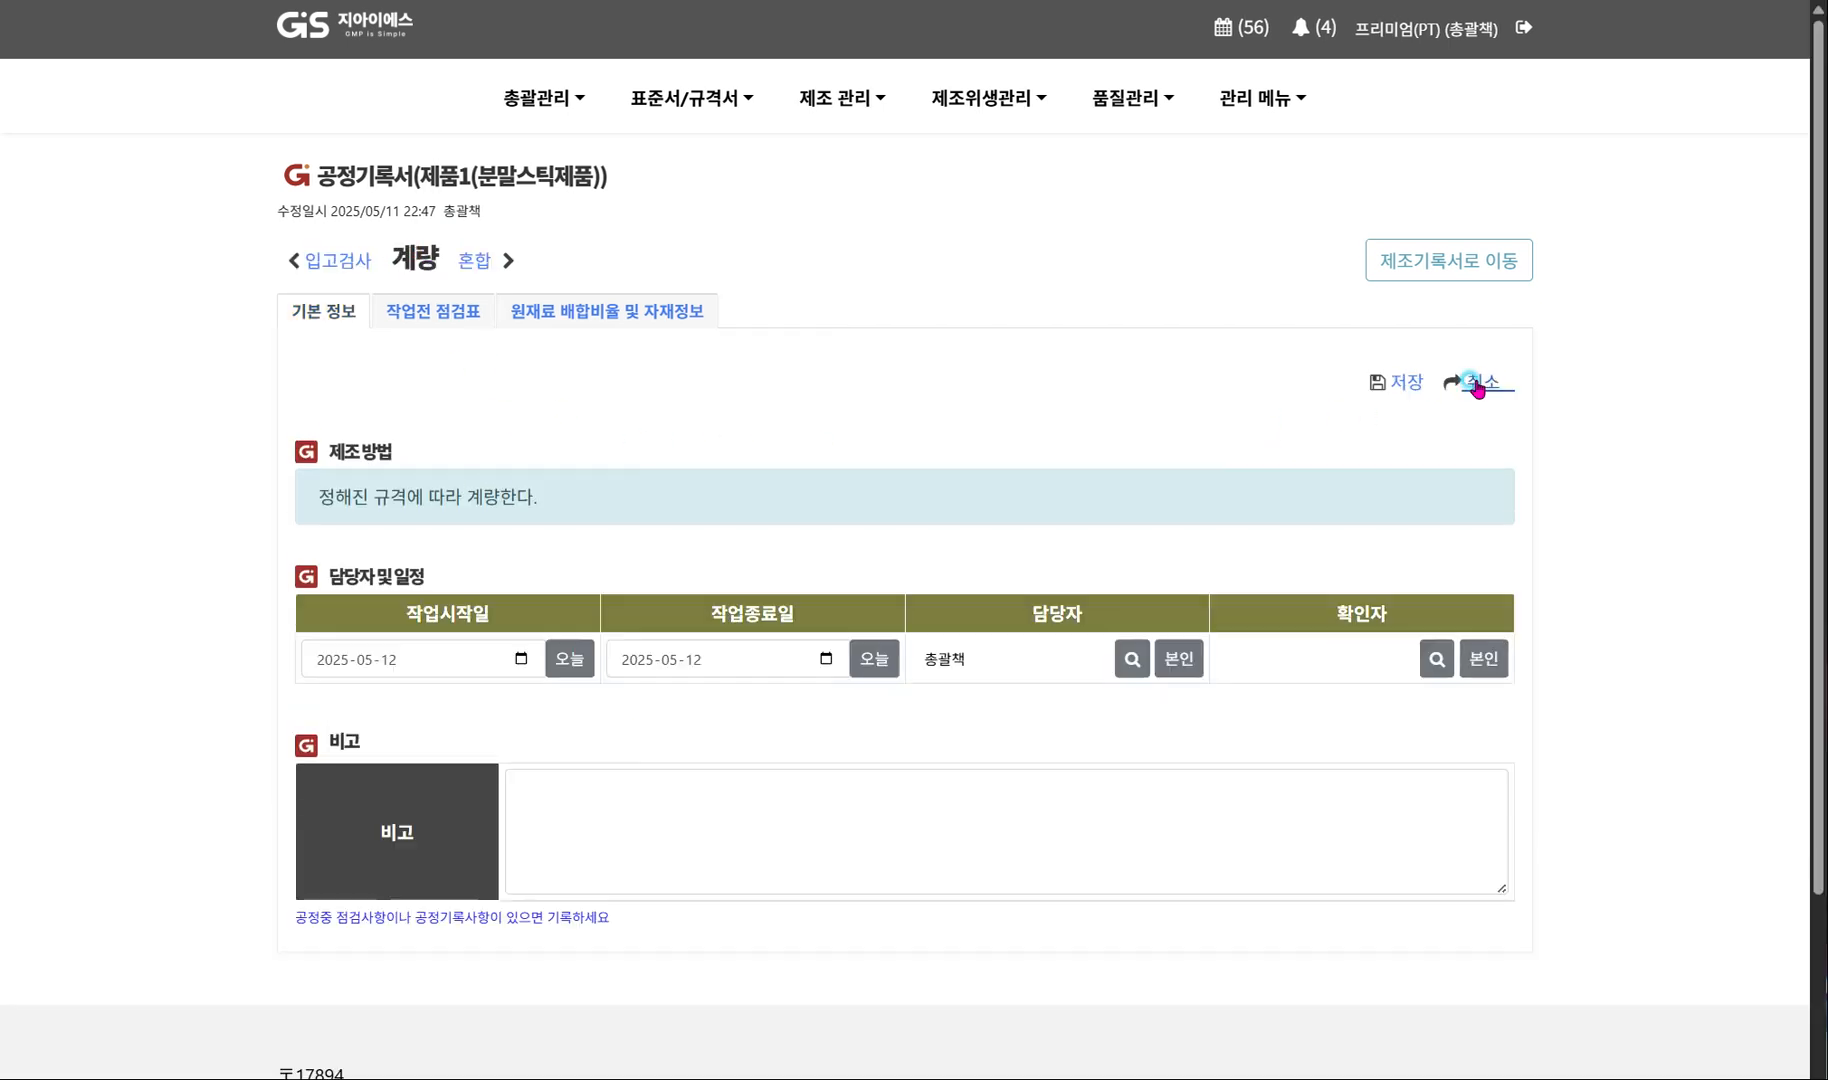
click(1132, 660)
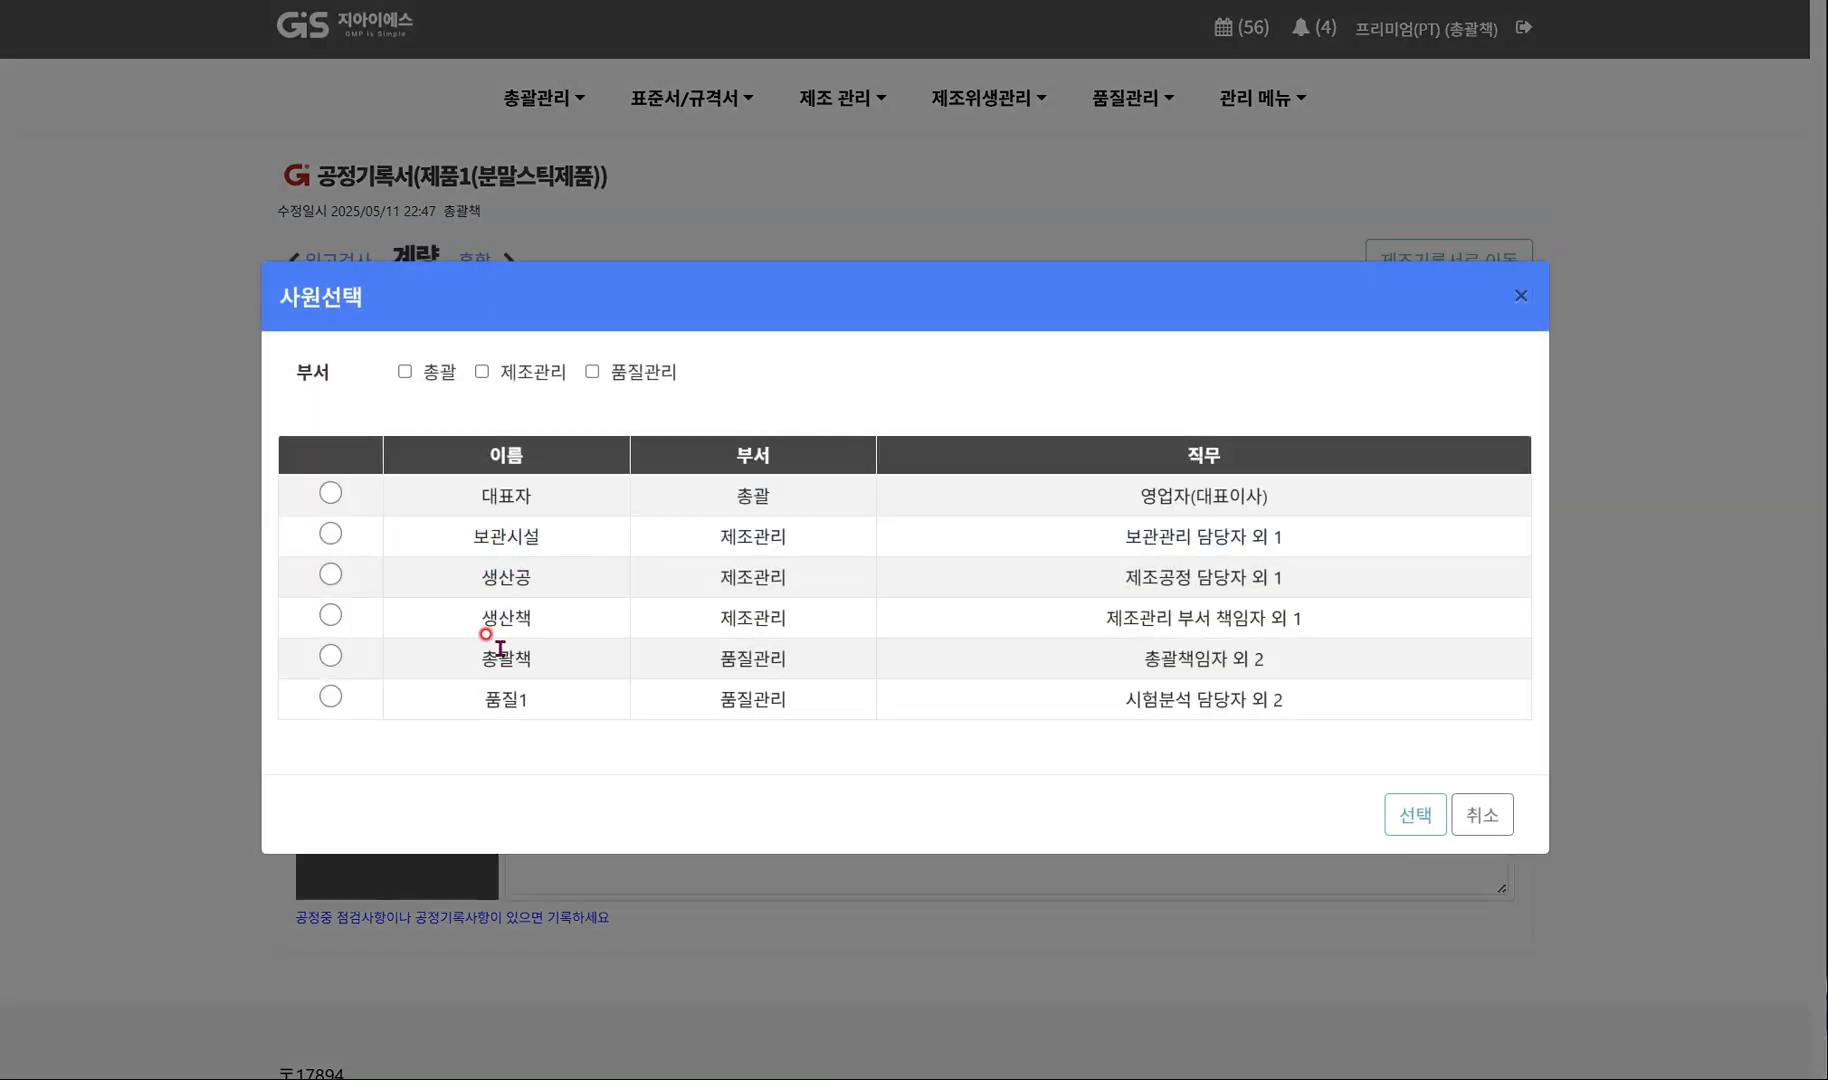
click(503, 578)
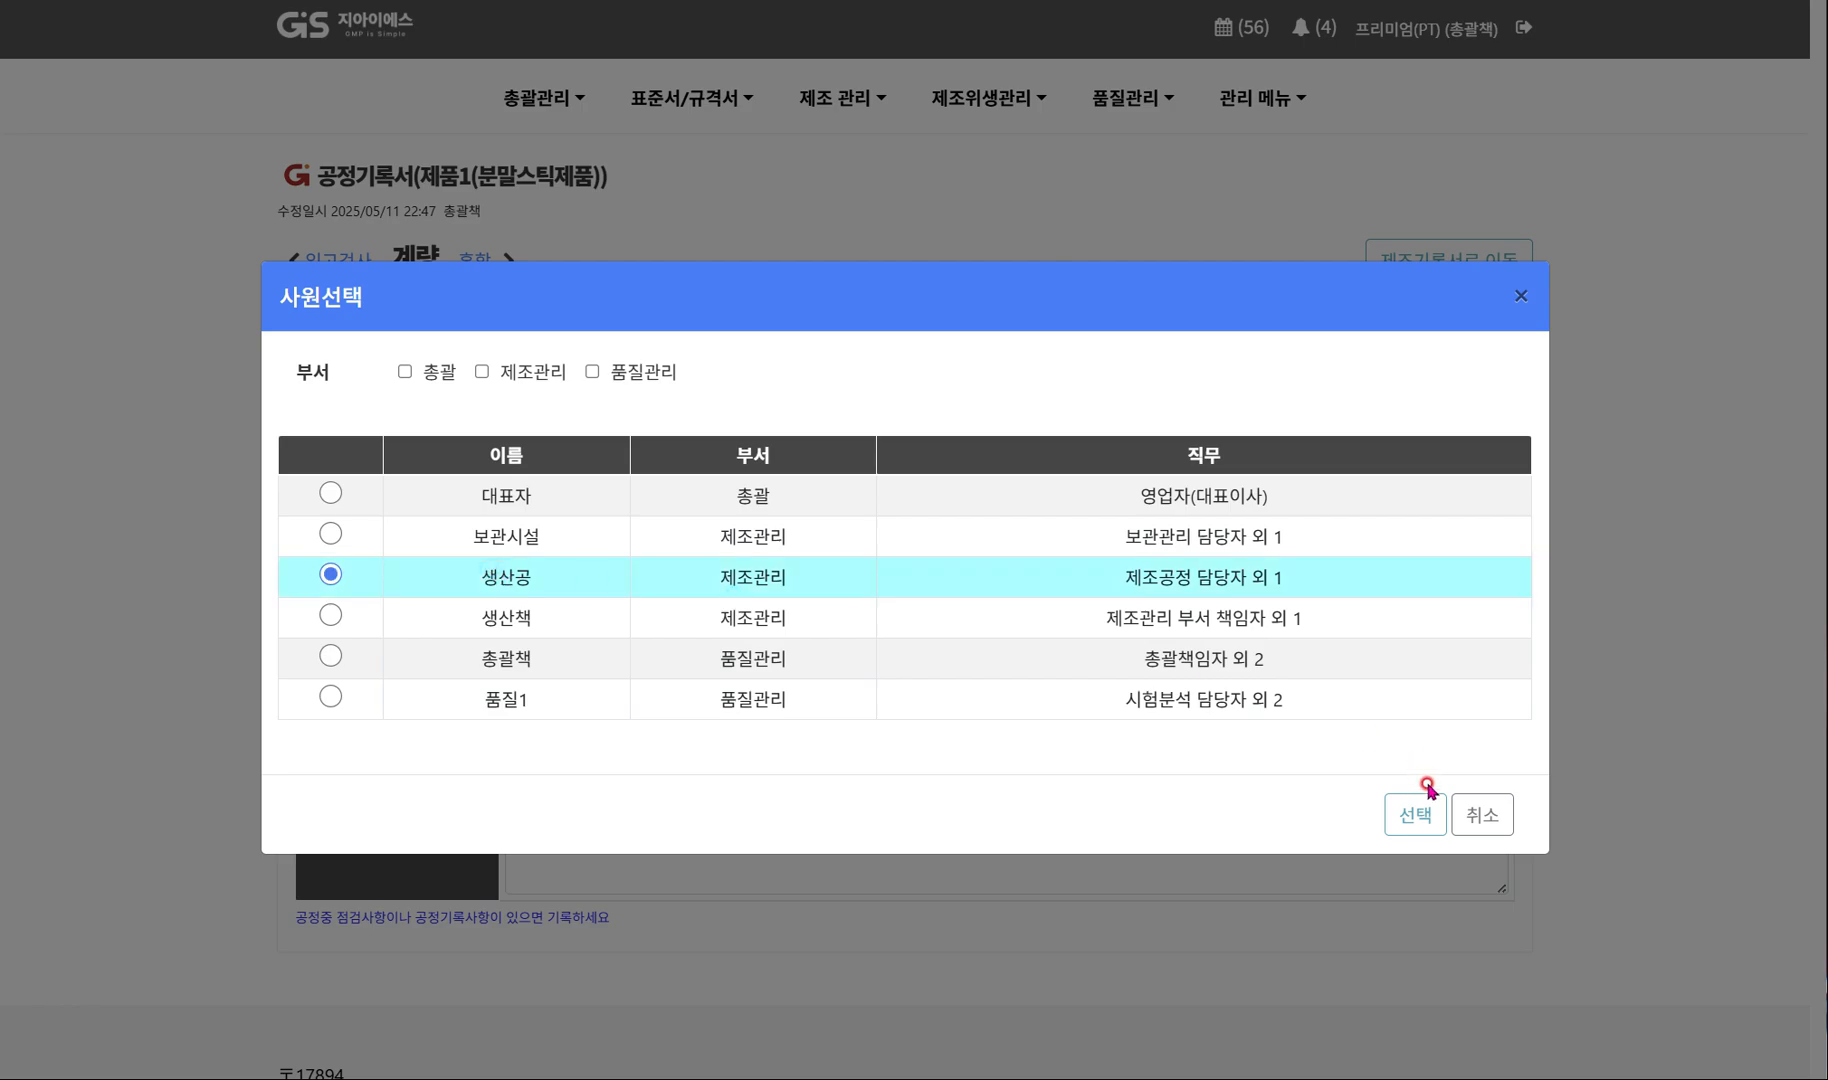
click(1431, 822)
click(1485, 660)
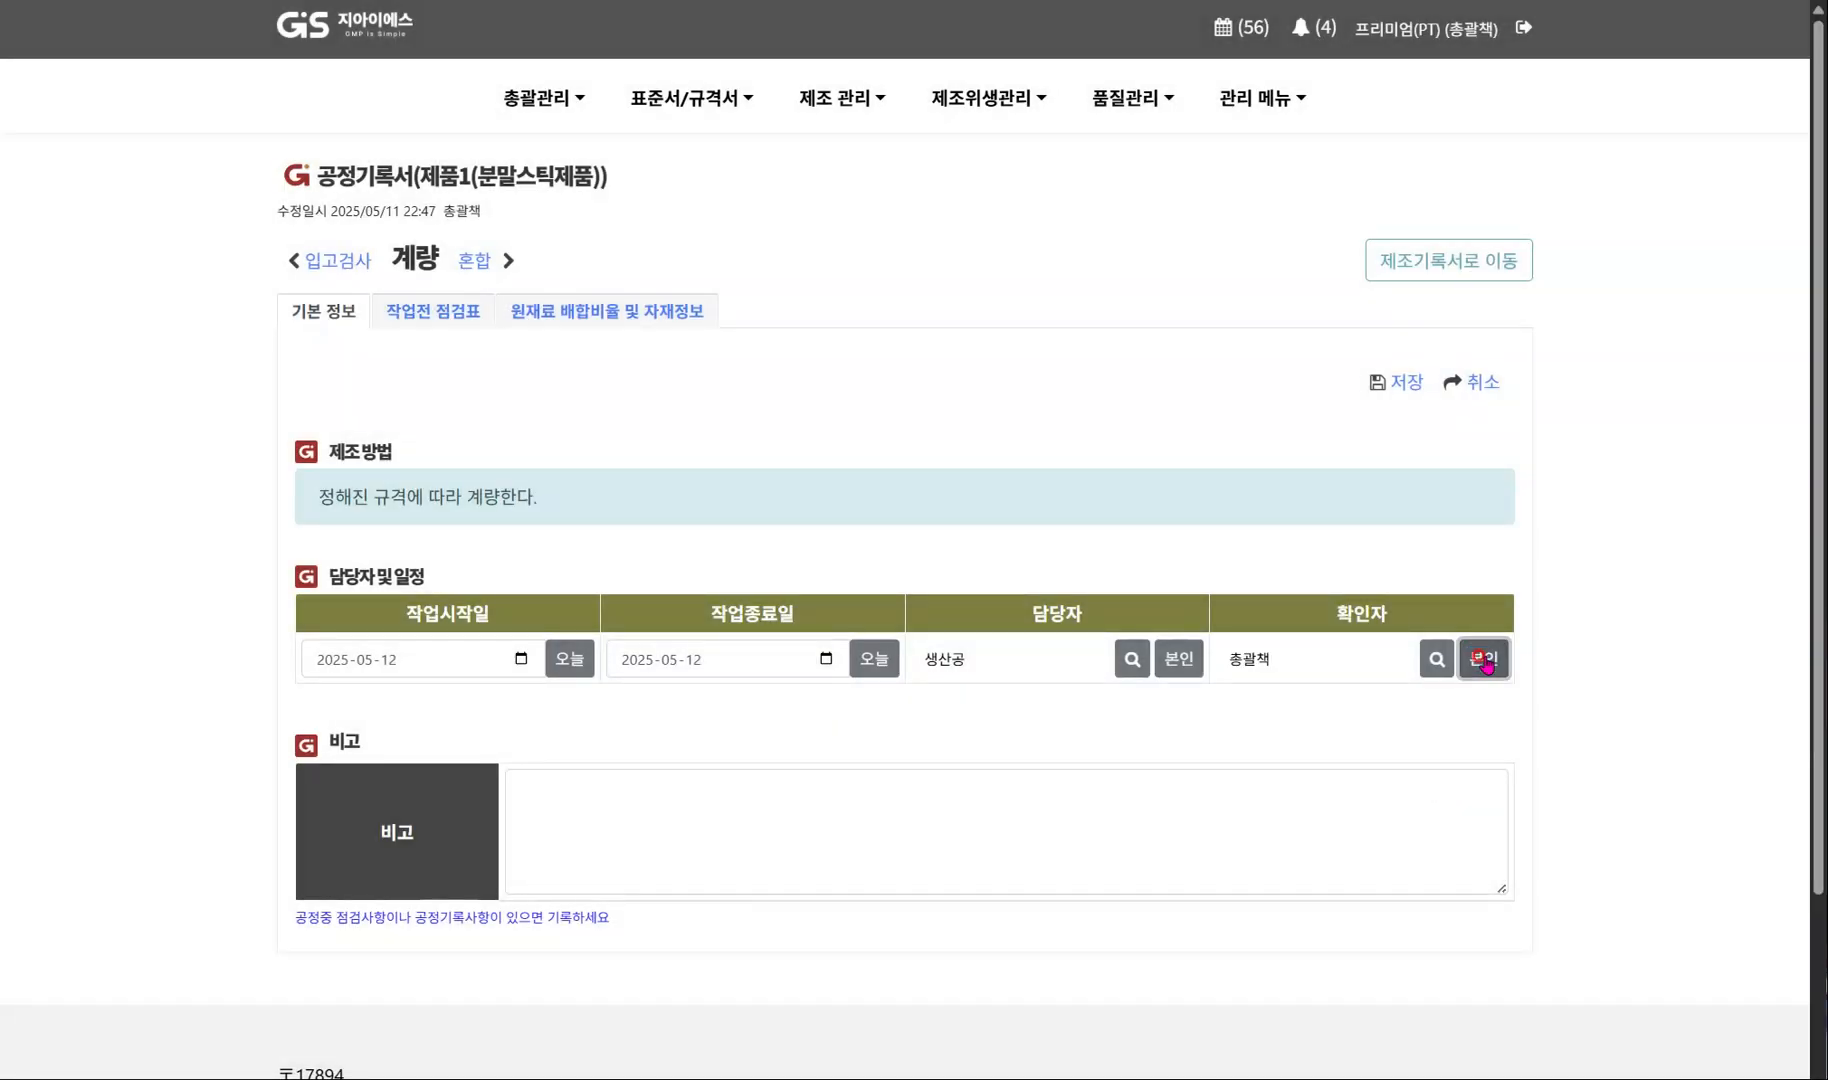
click(1395, 382)
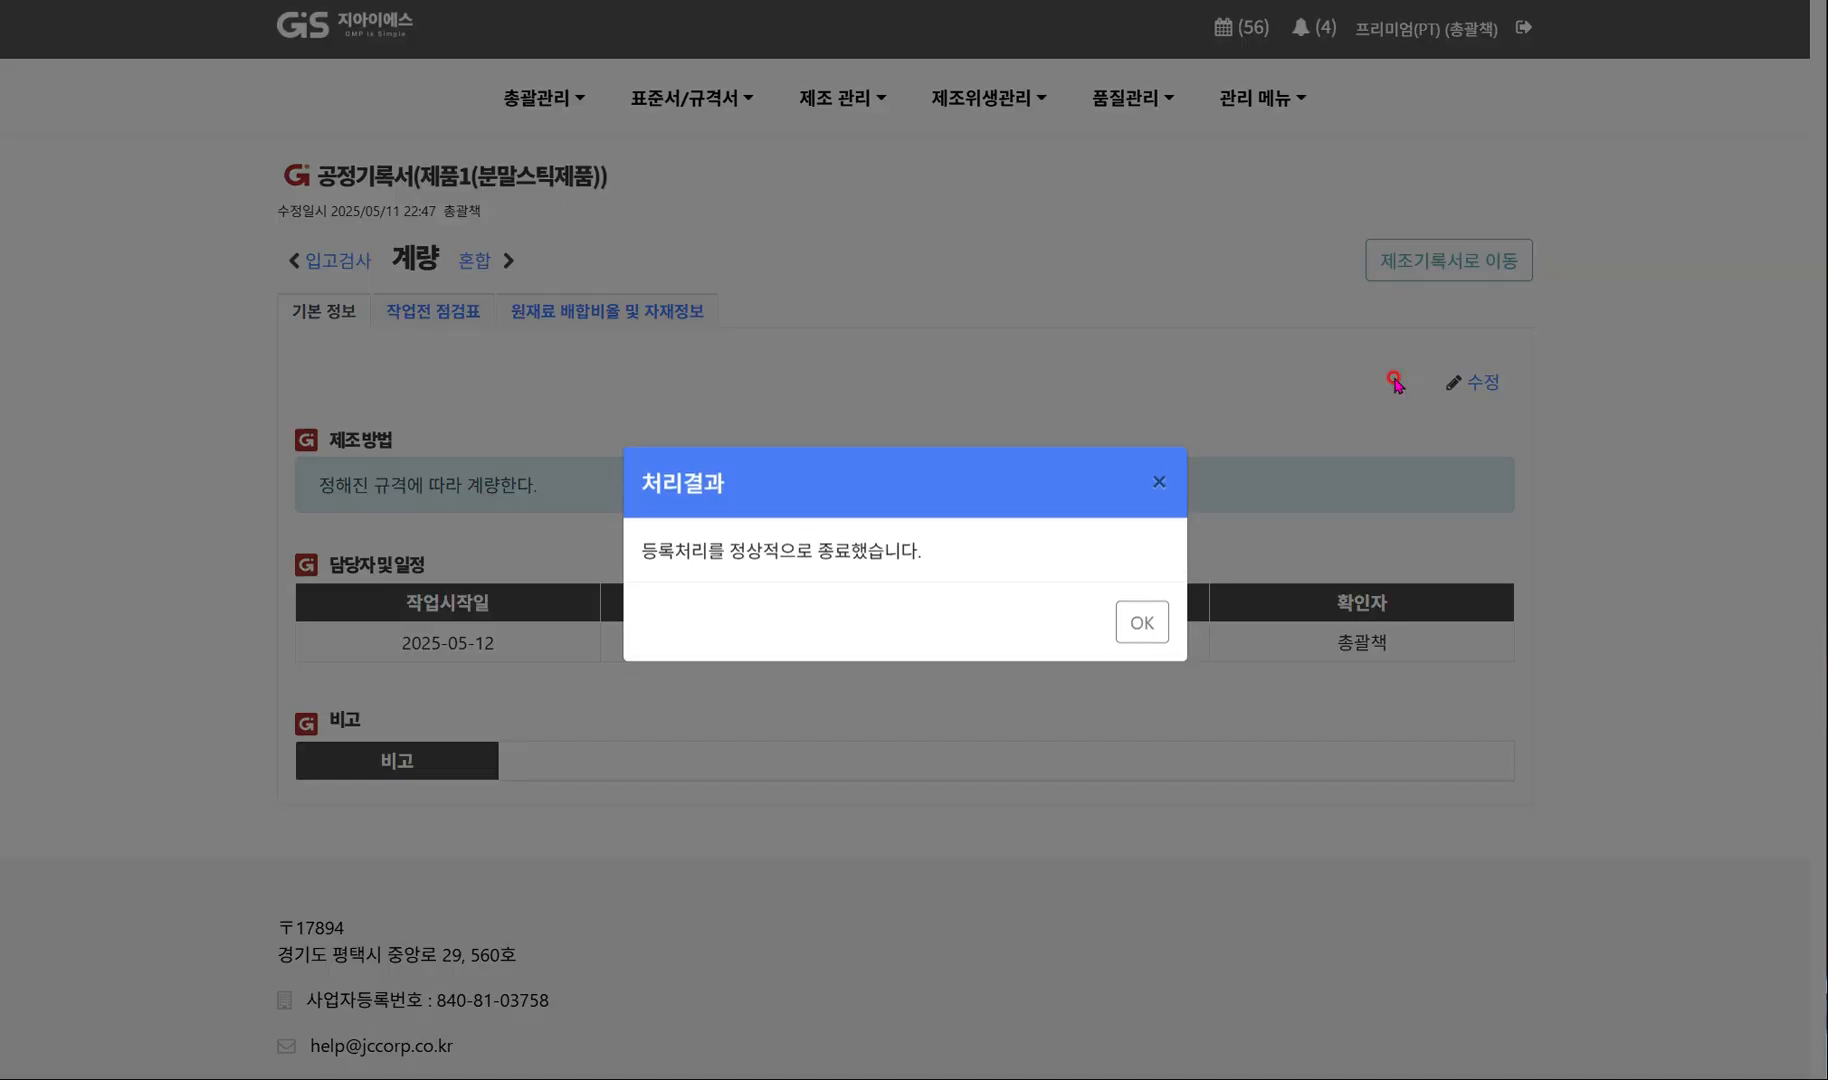
click(1142, 624)
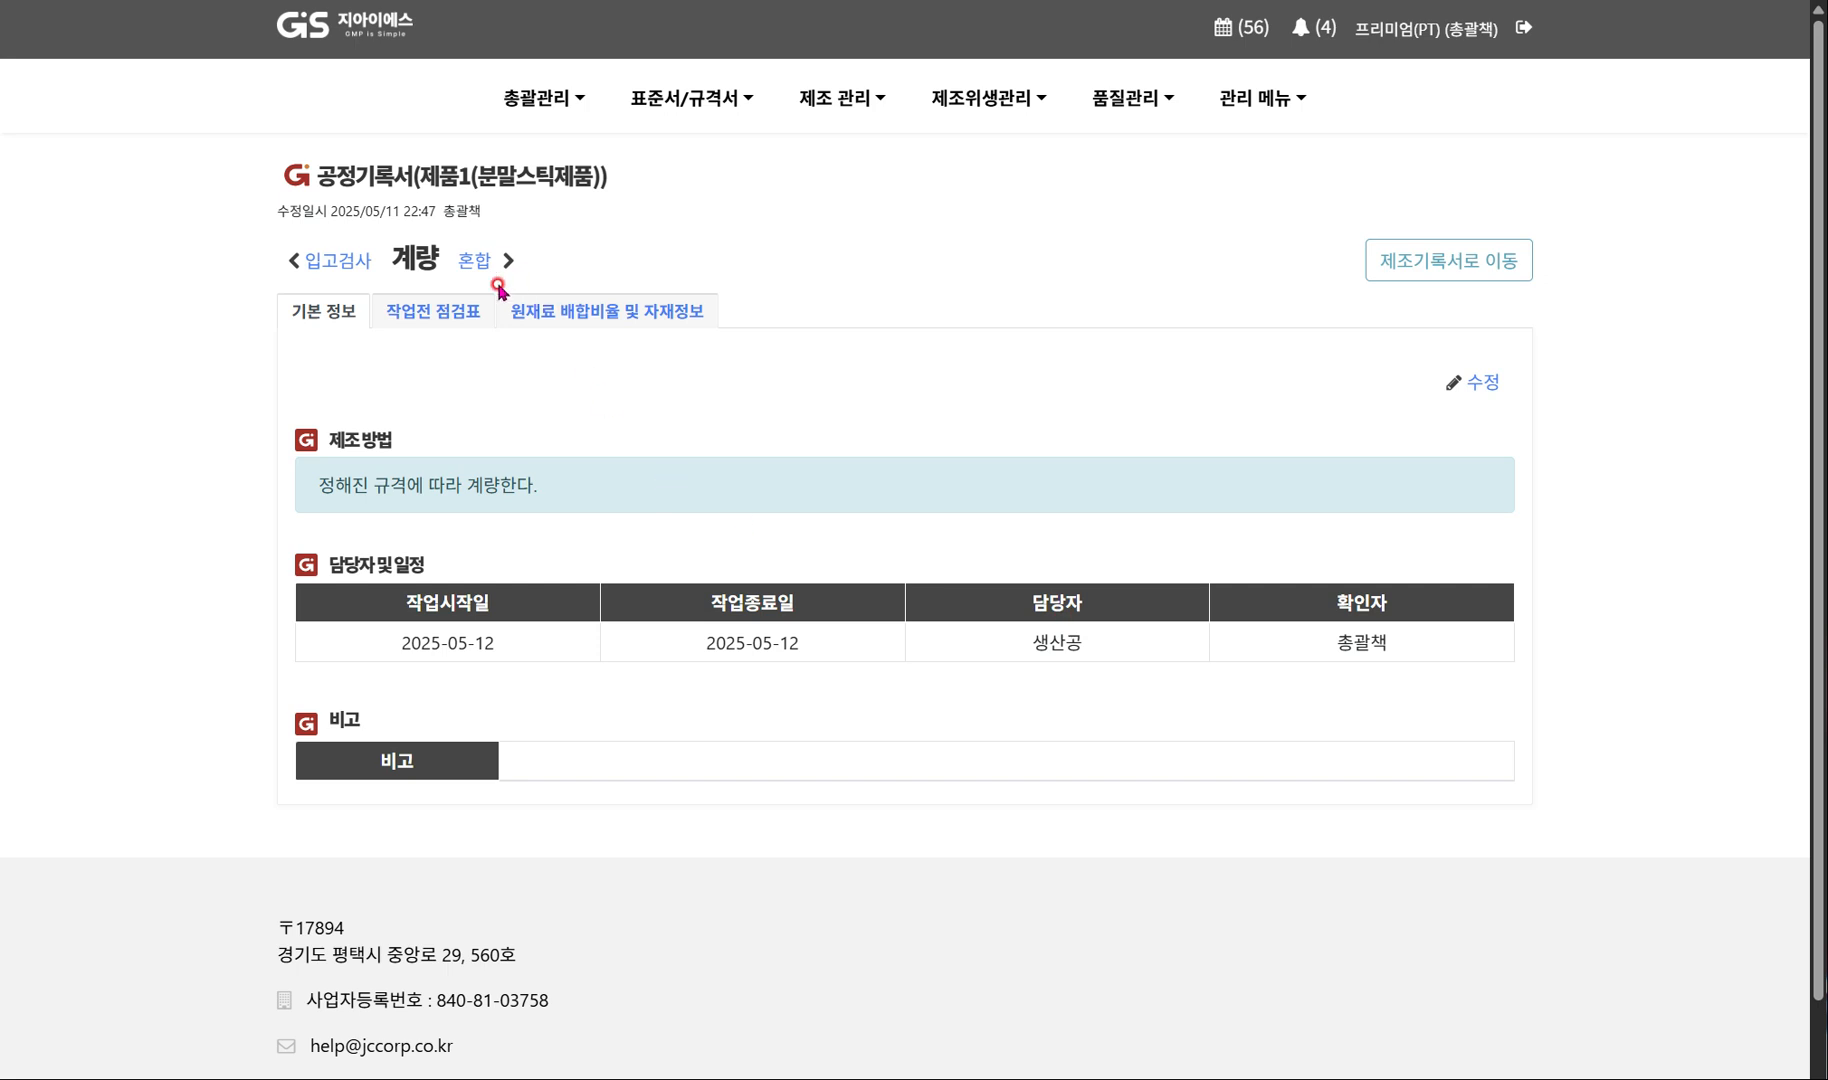
Save the 계량 process's pre-work checklist with the workers' personal hygiene item set to 부적격 and all other items 적격.
click(440, 311)
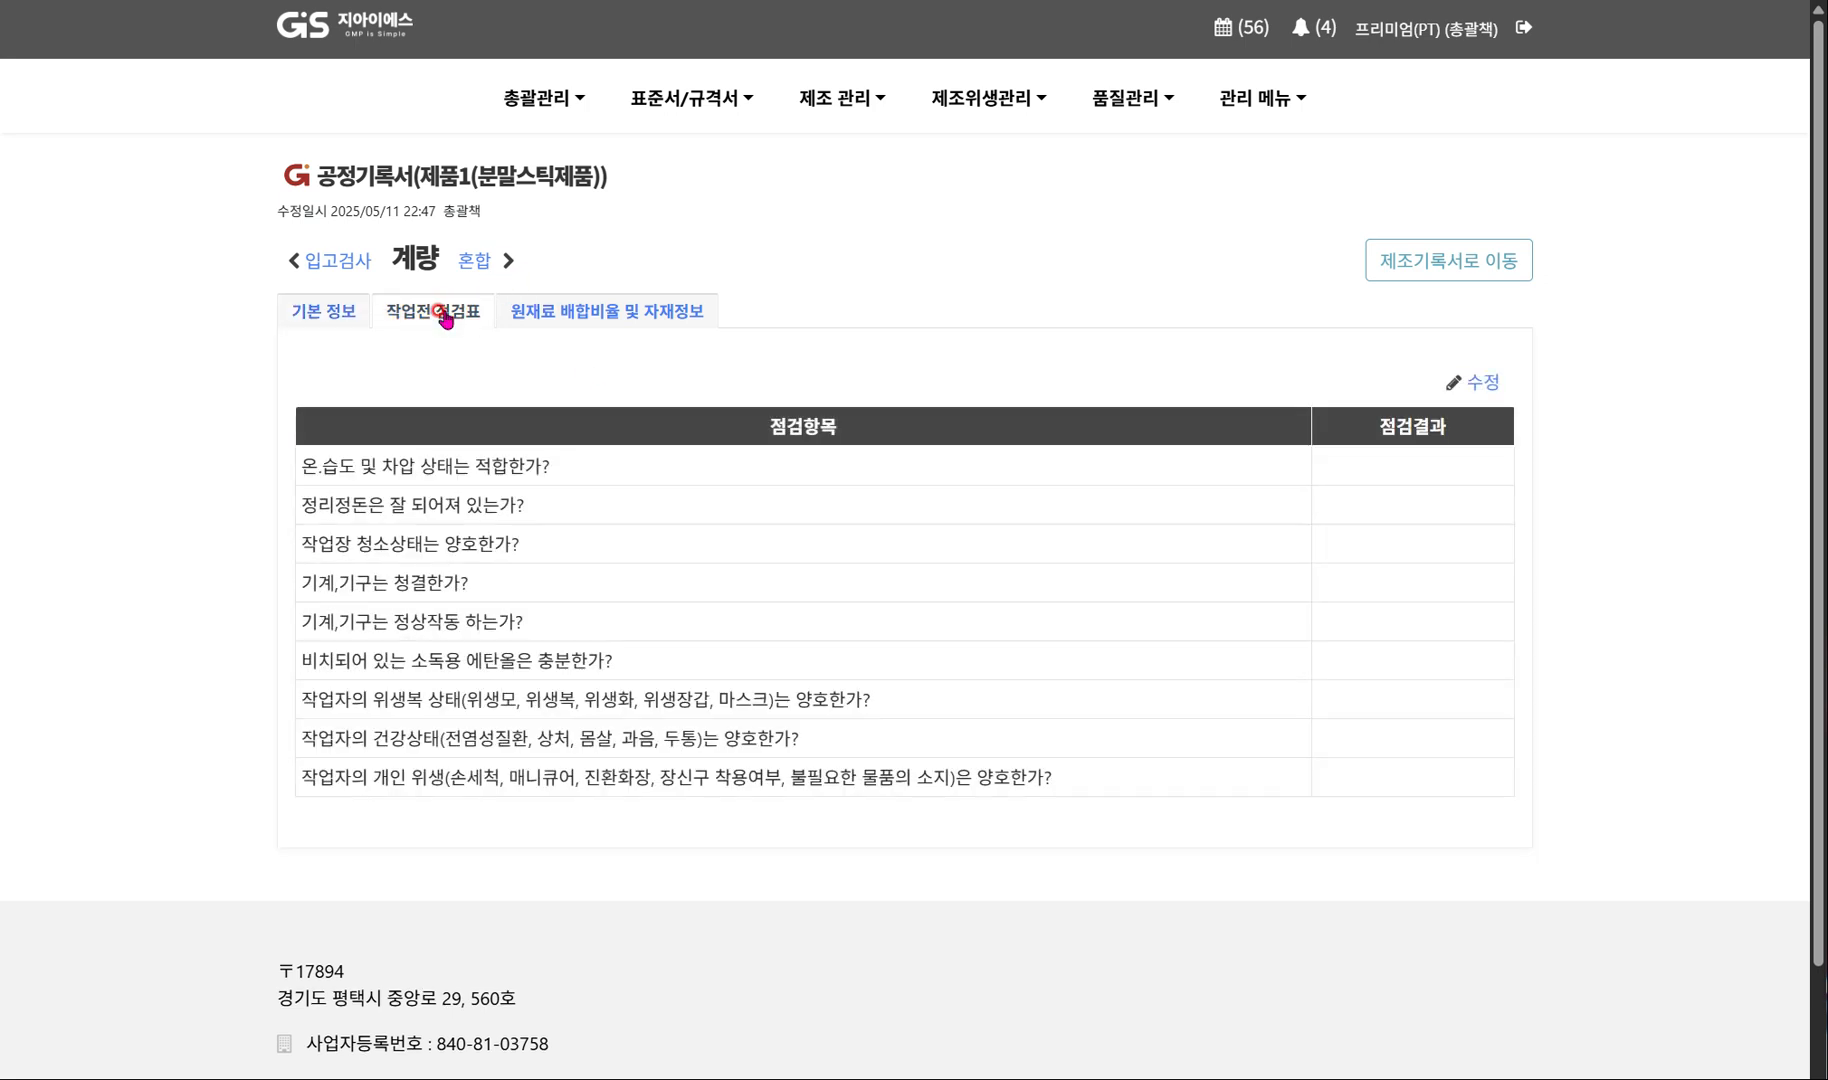
click(1485, 384)
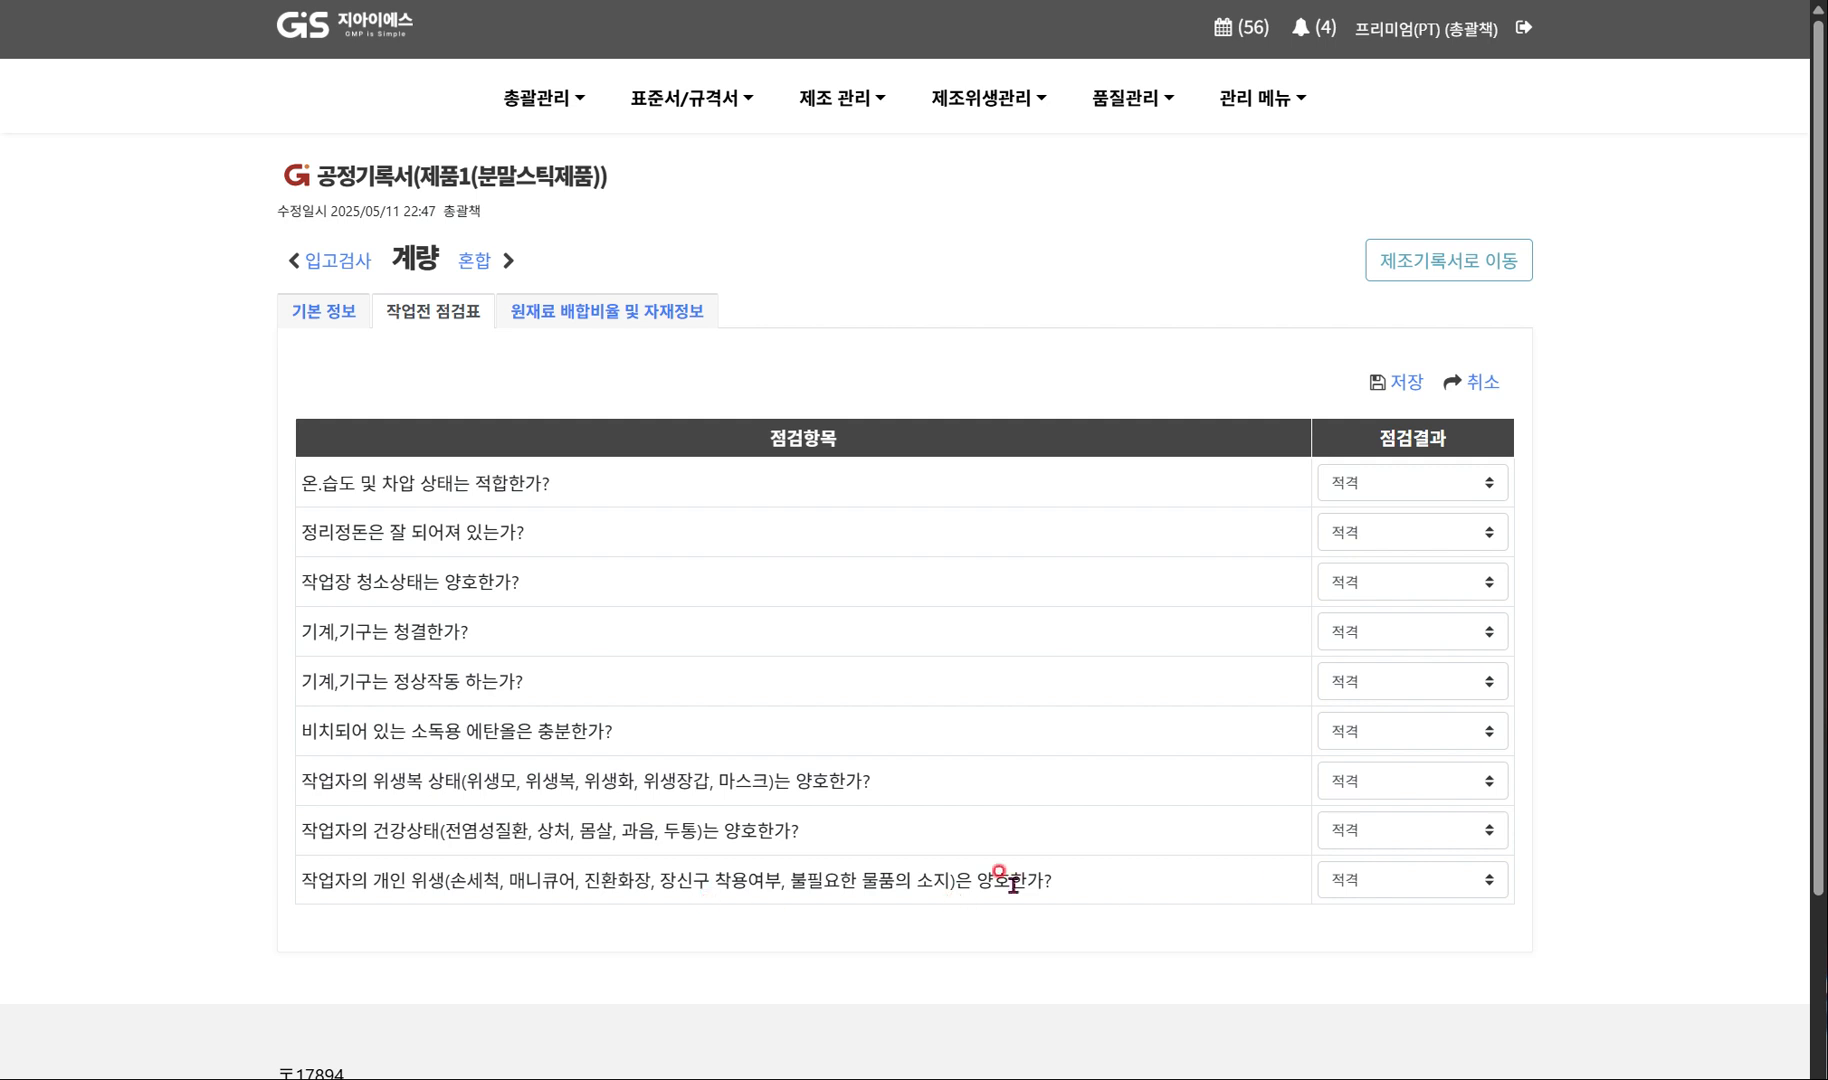
click(1348, 880)
click(1357, 948)
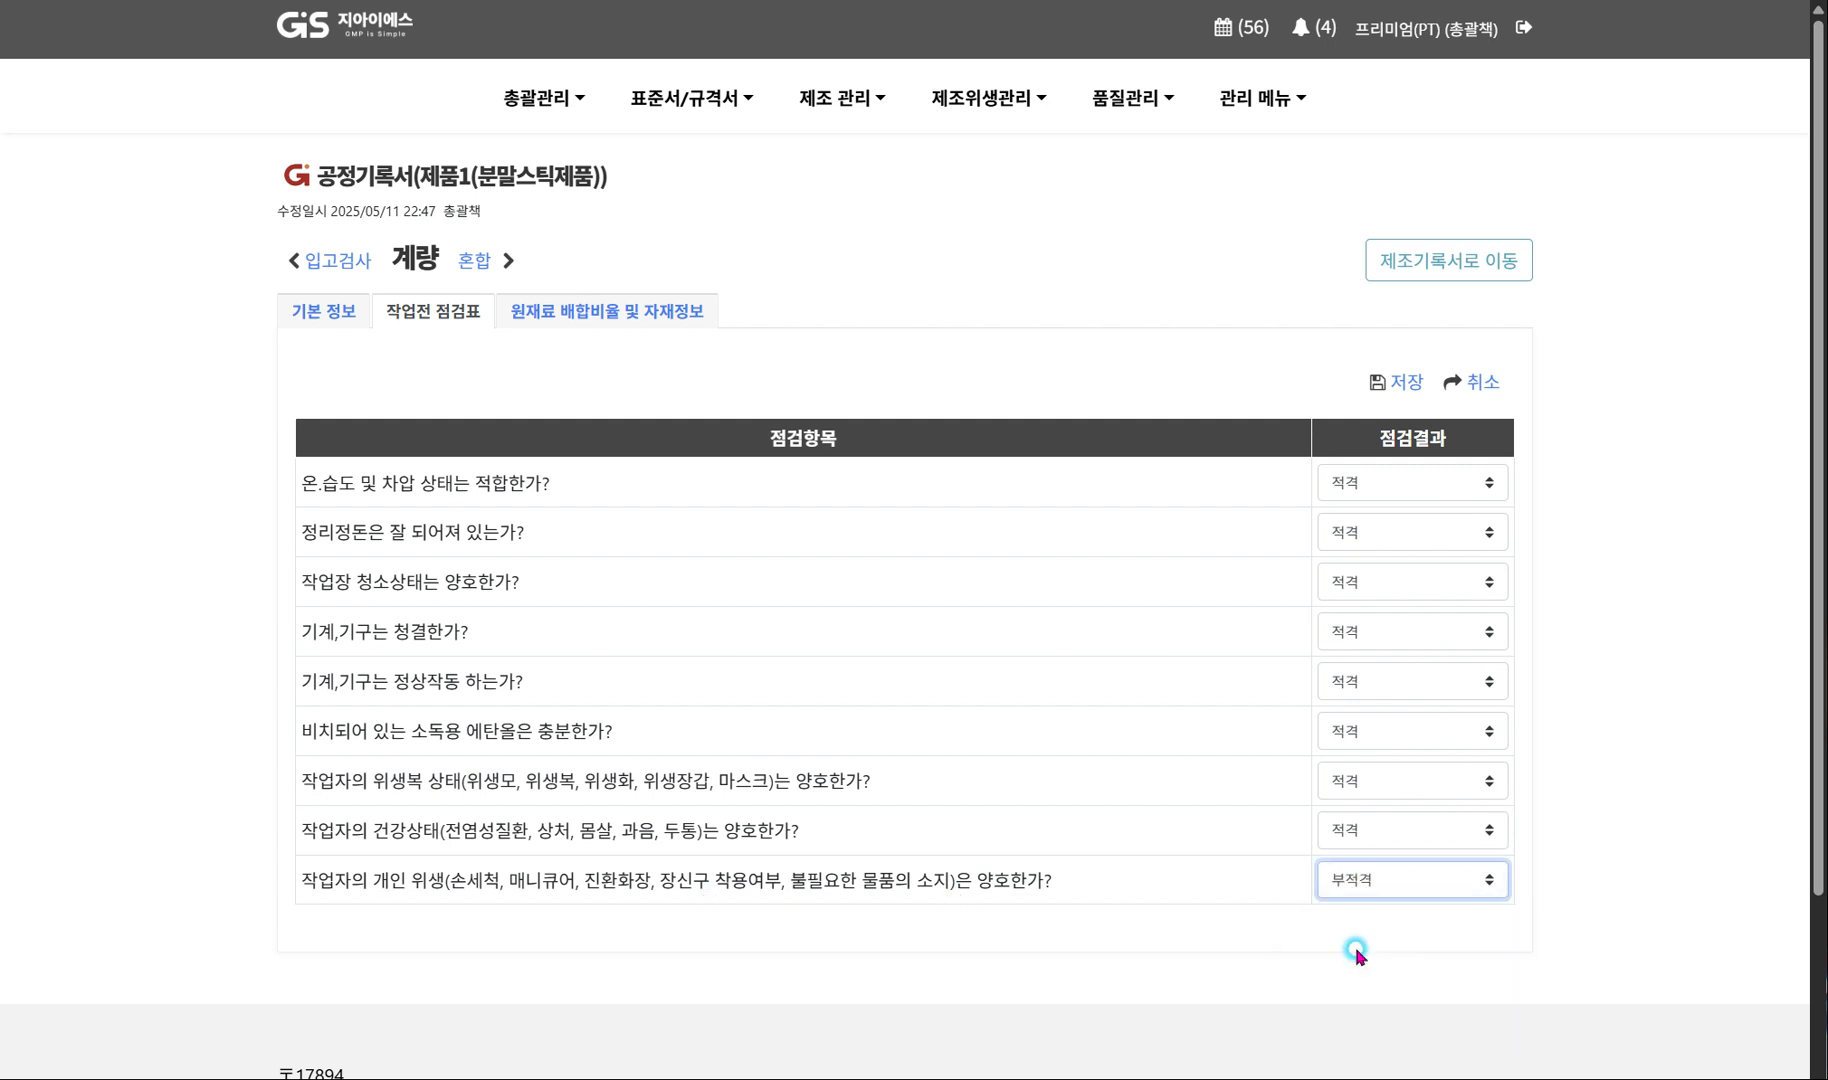
scroll(1228, 872, down, 1)
scroll(1226, 870, down, 1)
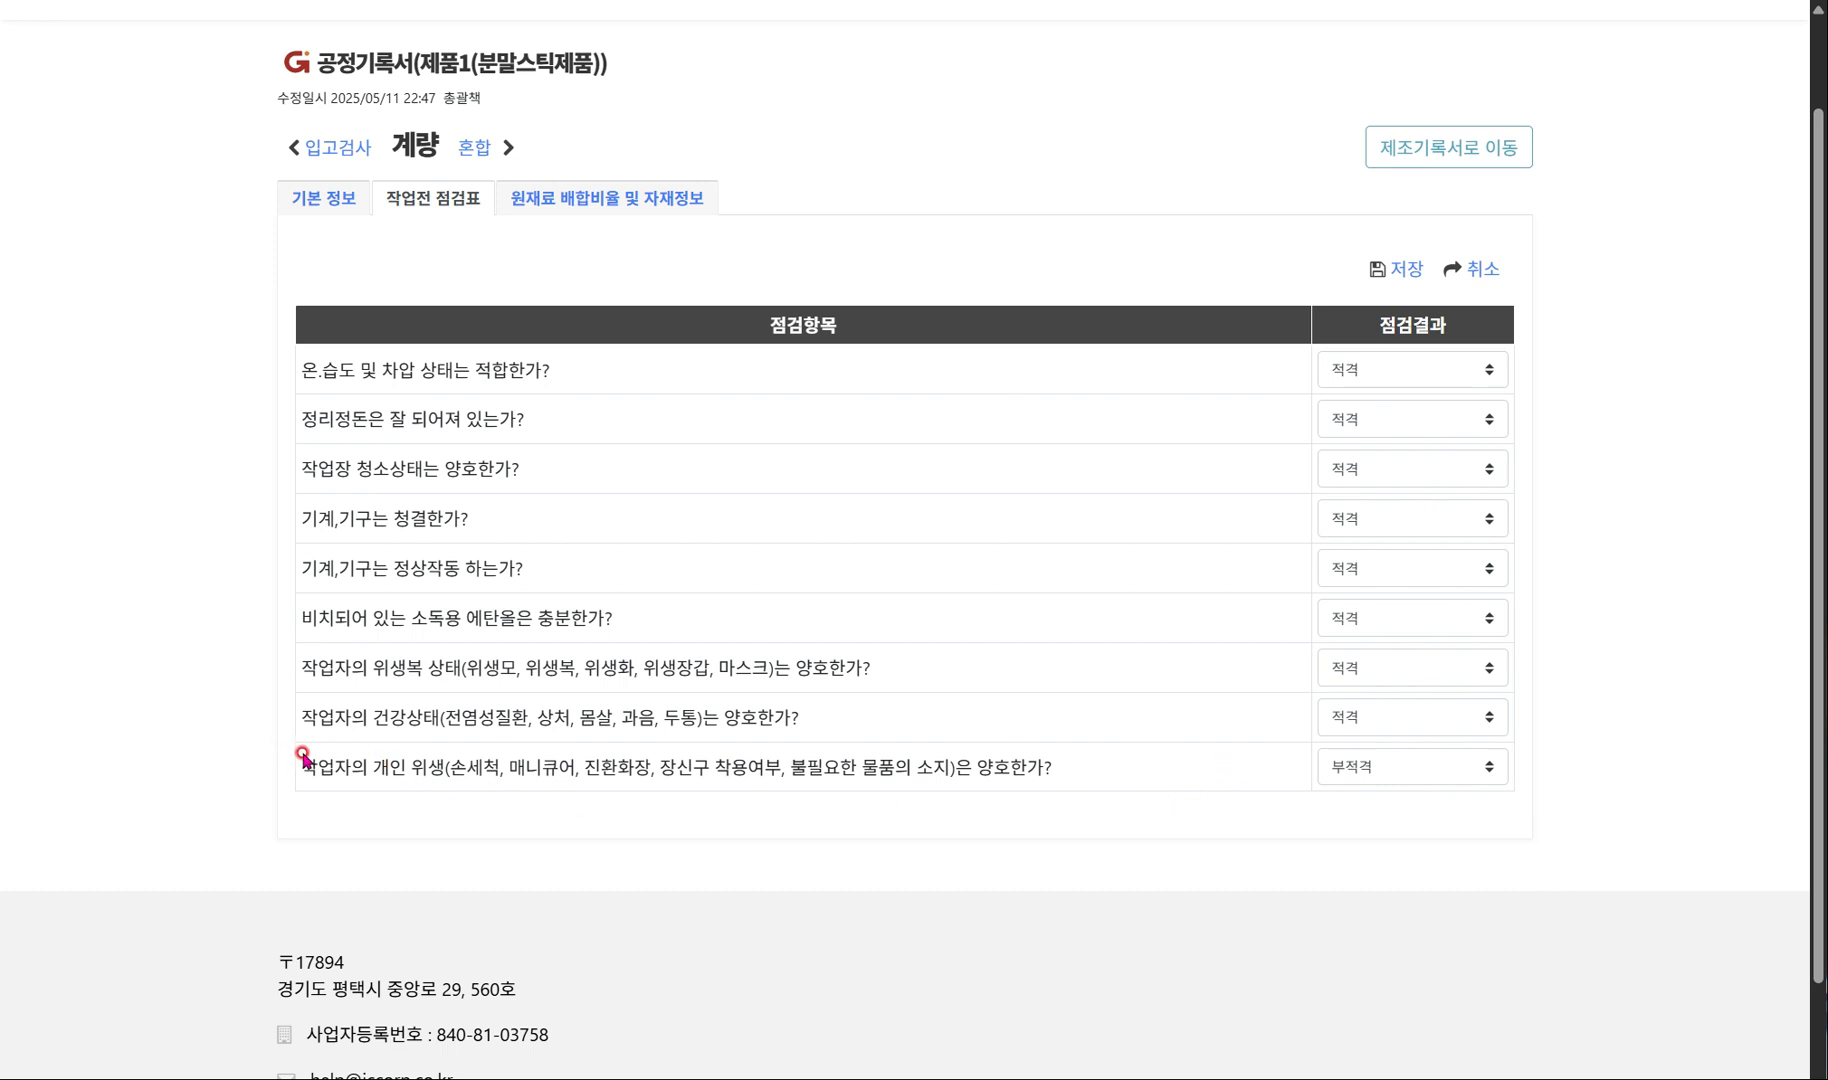
drag(296, 767, 1072, 795)
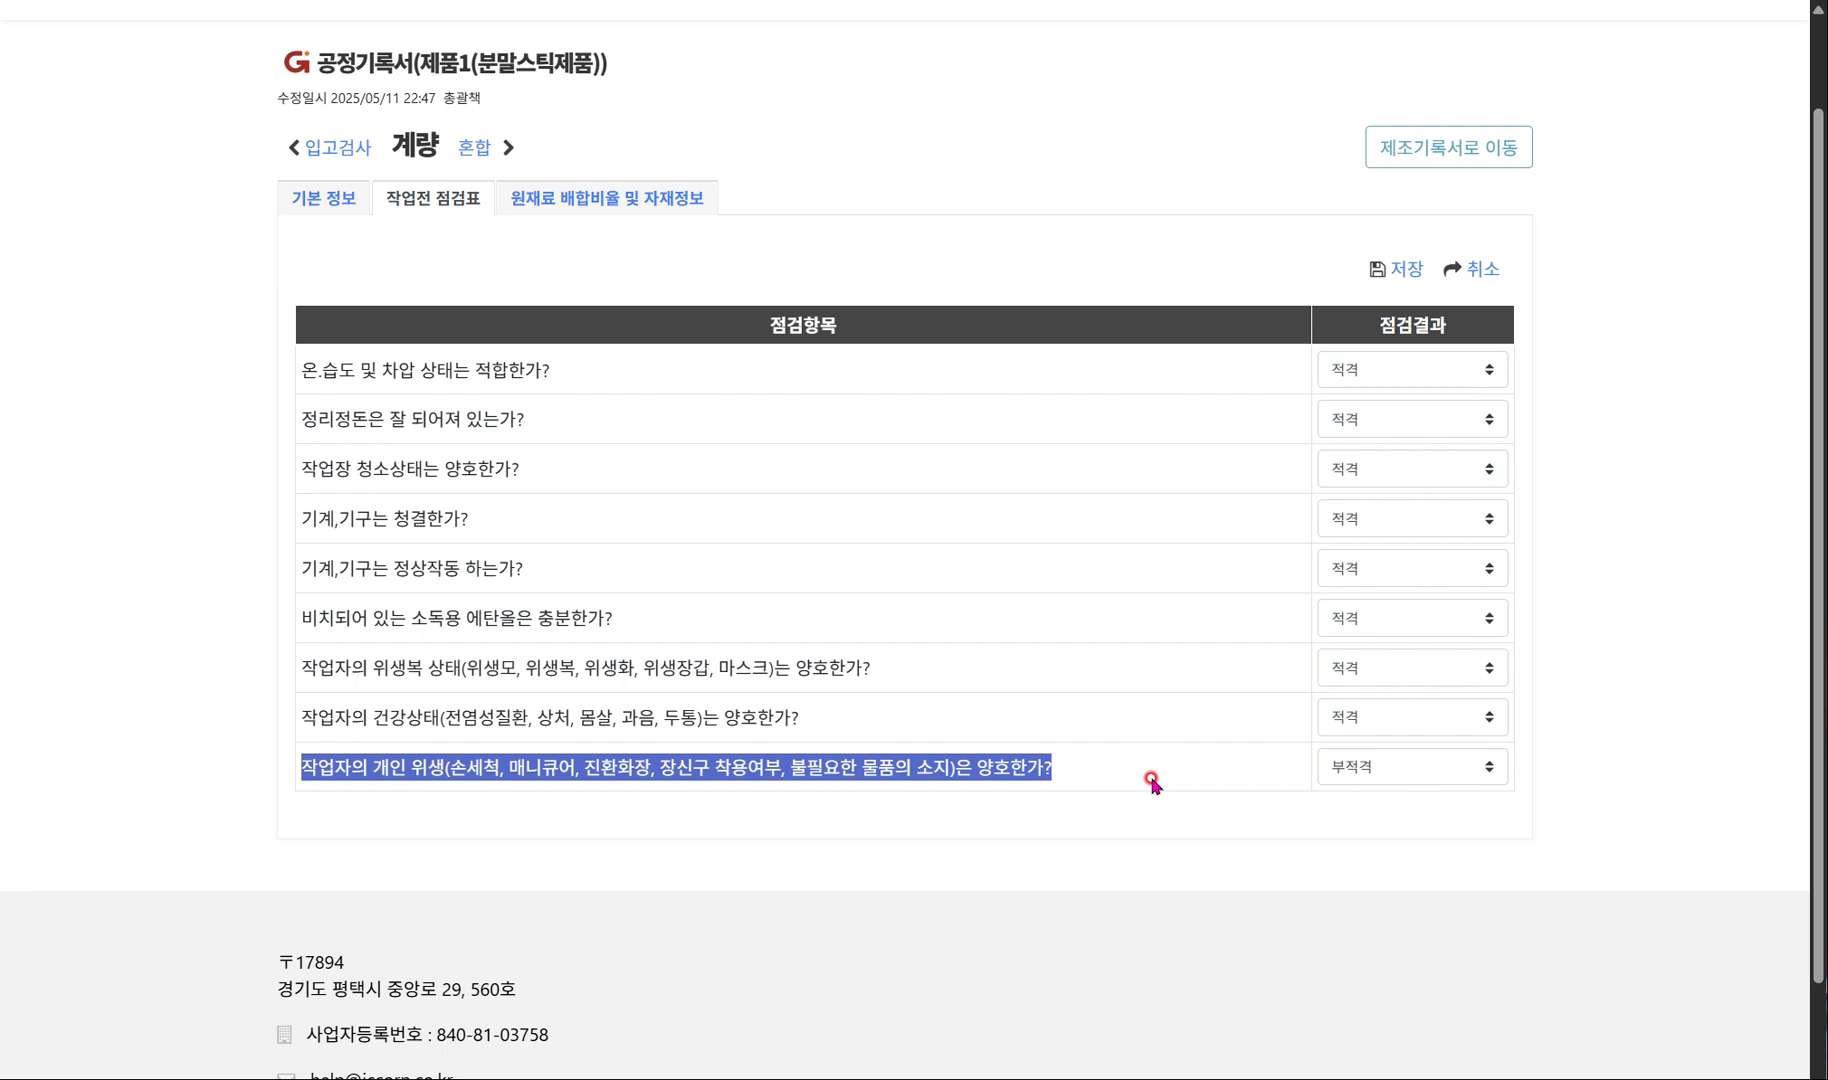
click(1413, 269)
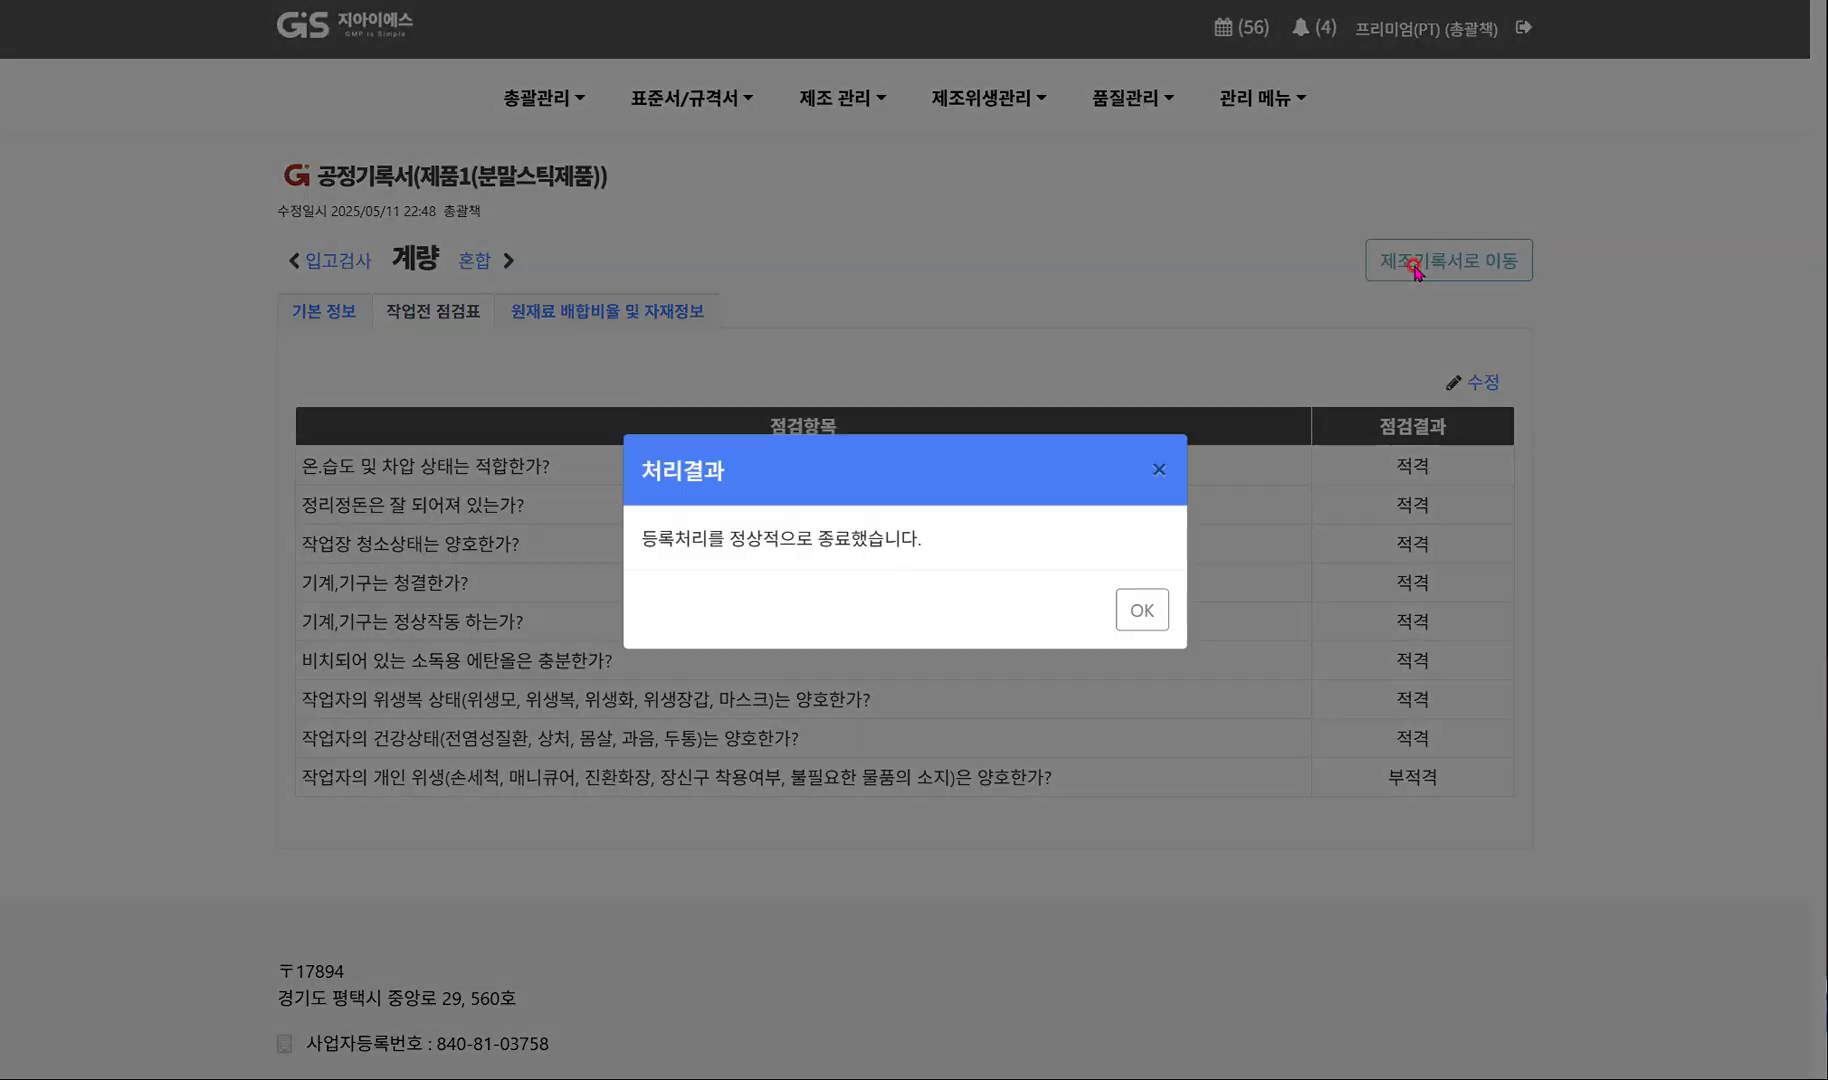
click(1138, 624)
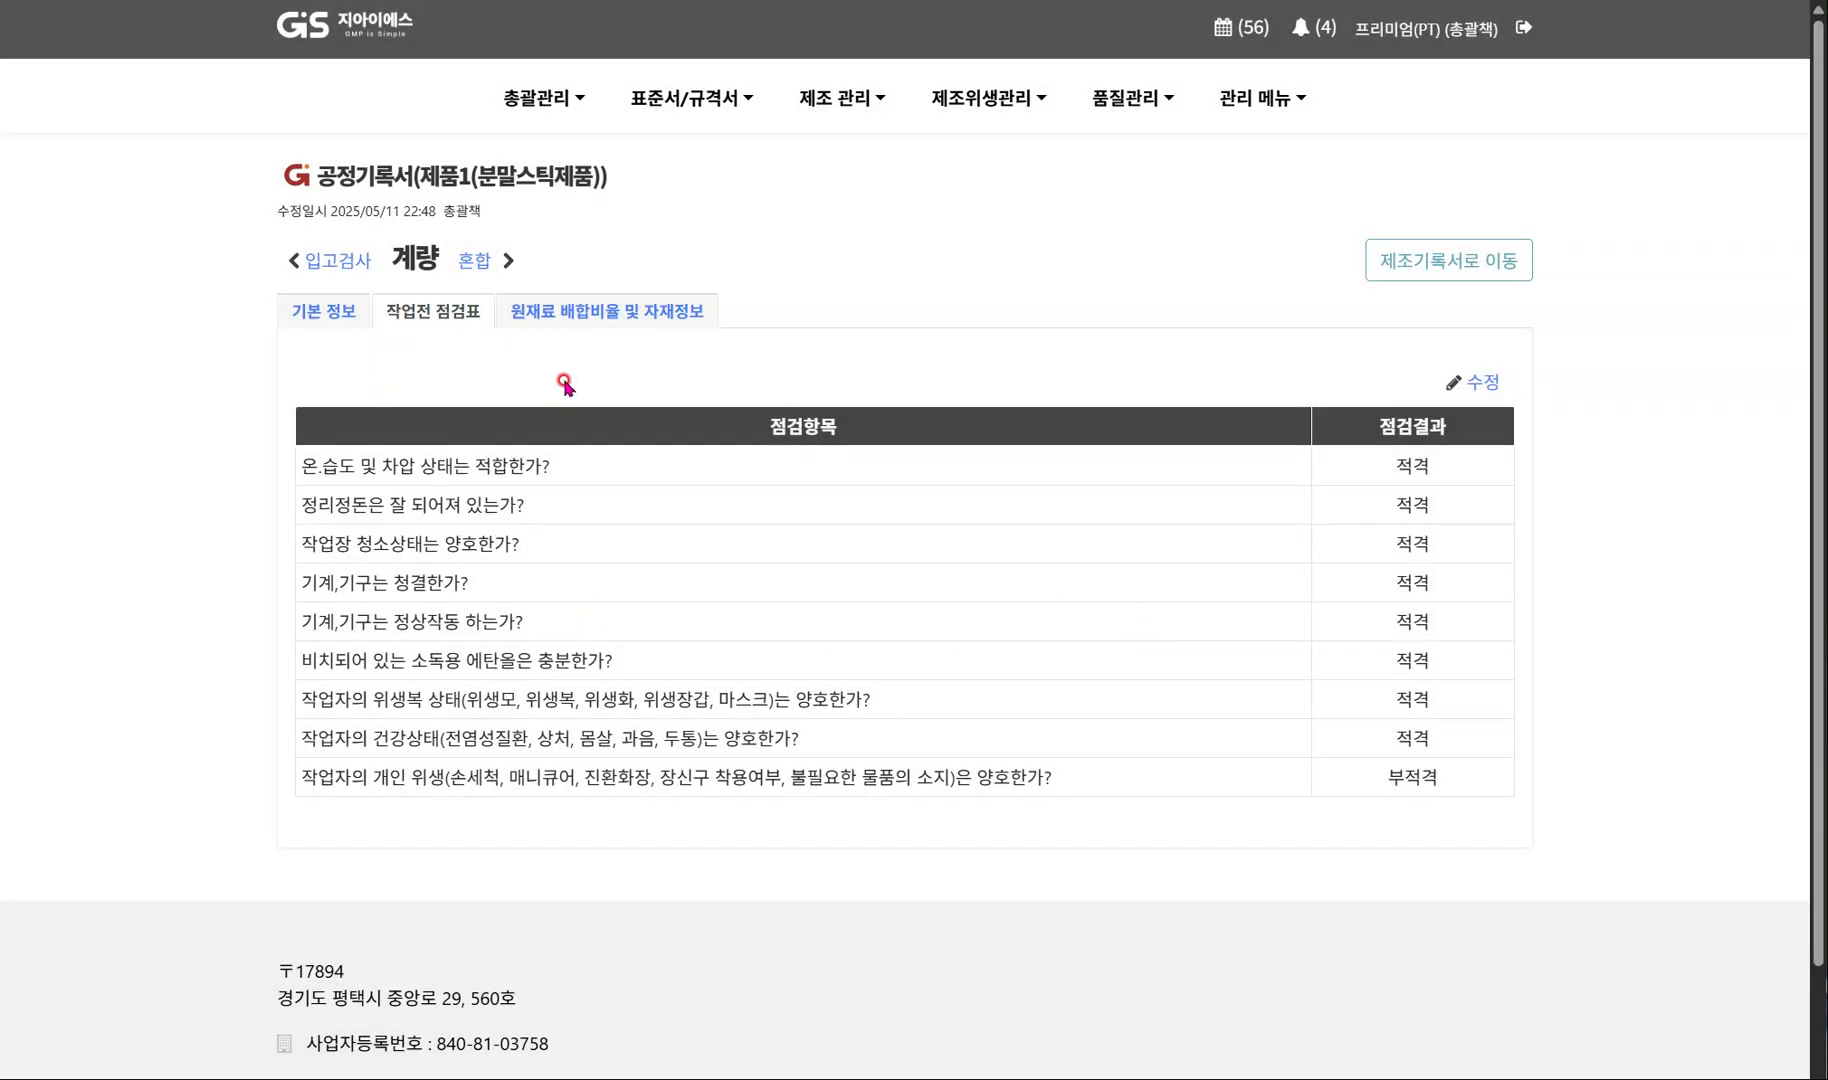
Check the 계량 process's production and process loss fields without editing them, and open the 혼합 process record.
click(604, 315)
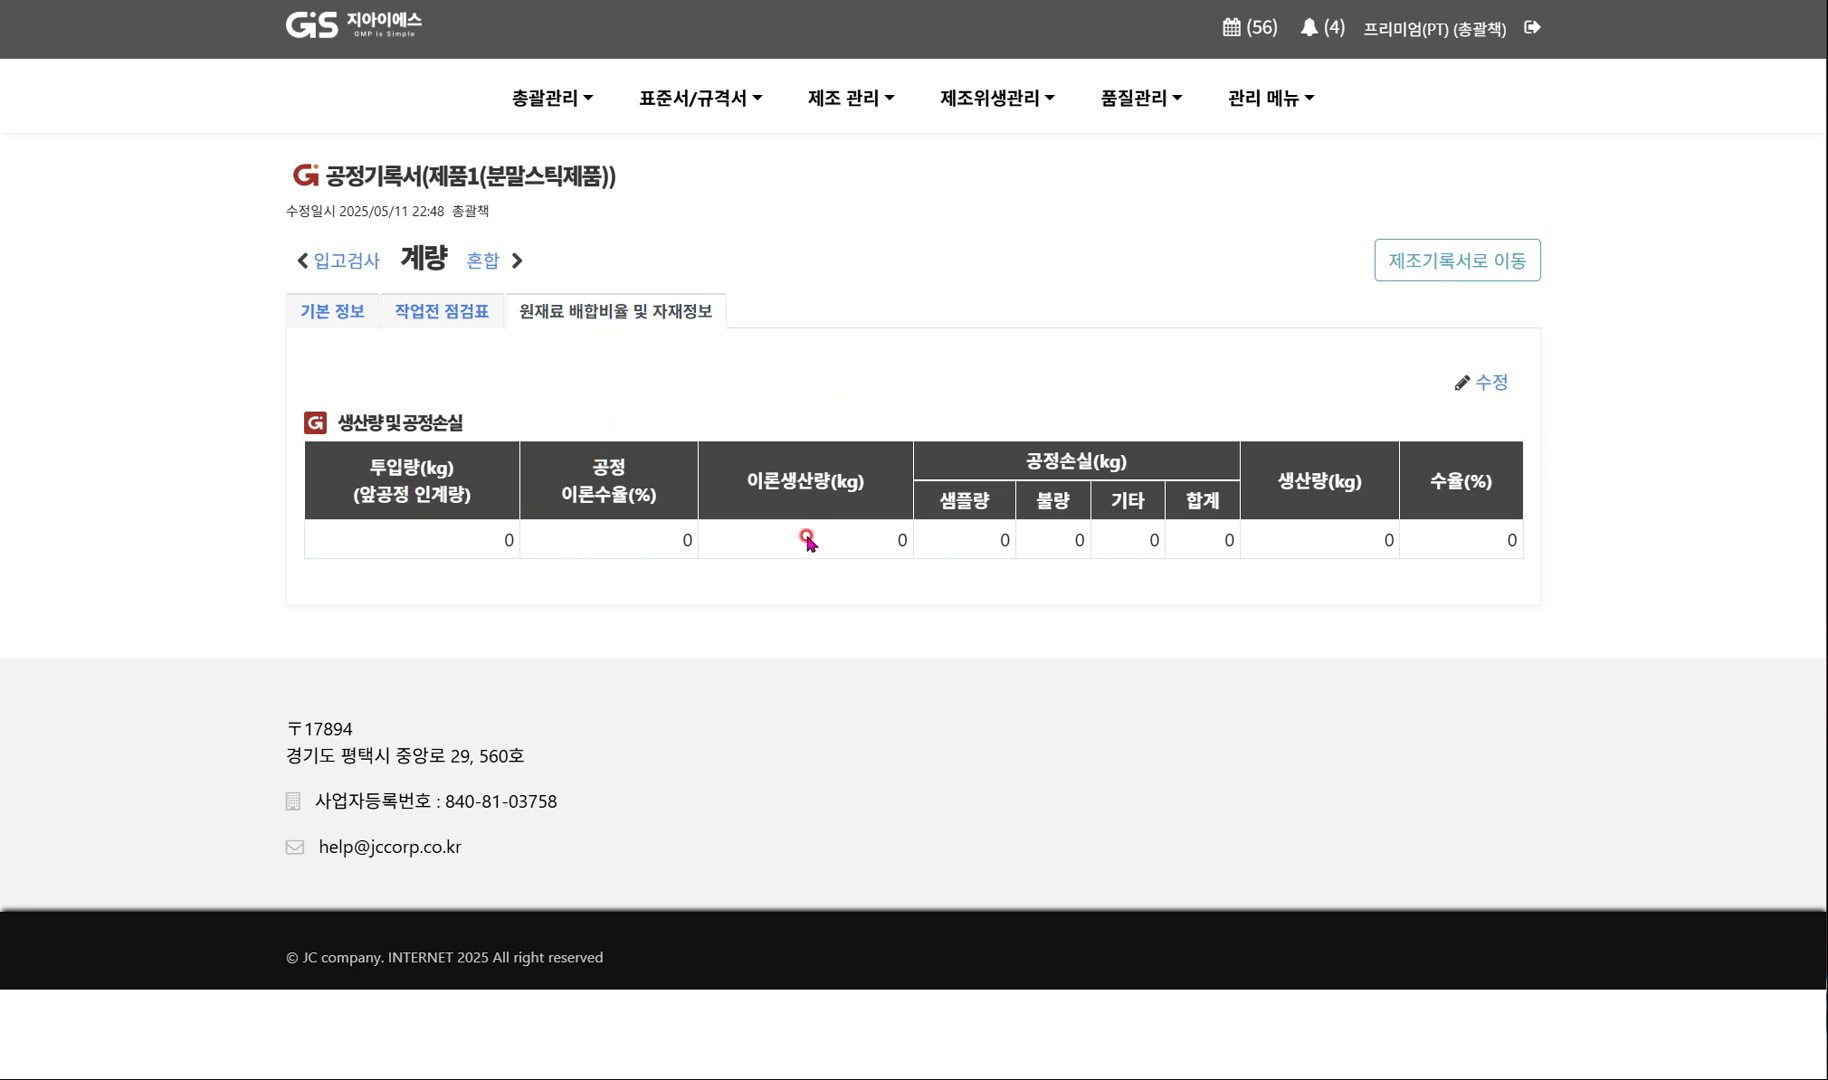
click(1468, 386)
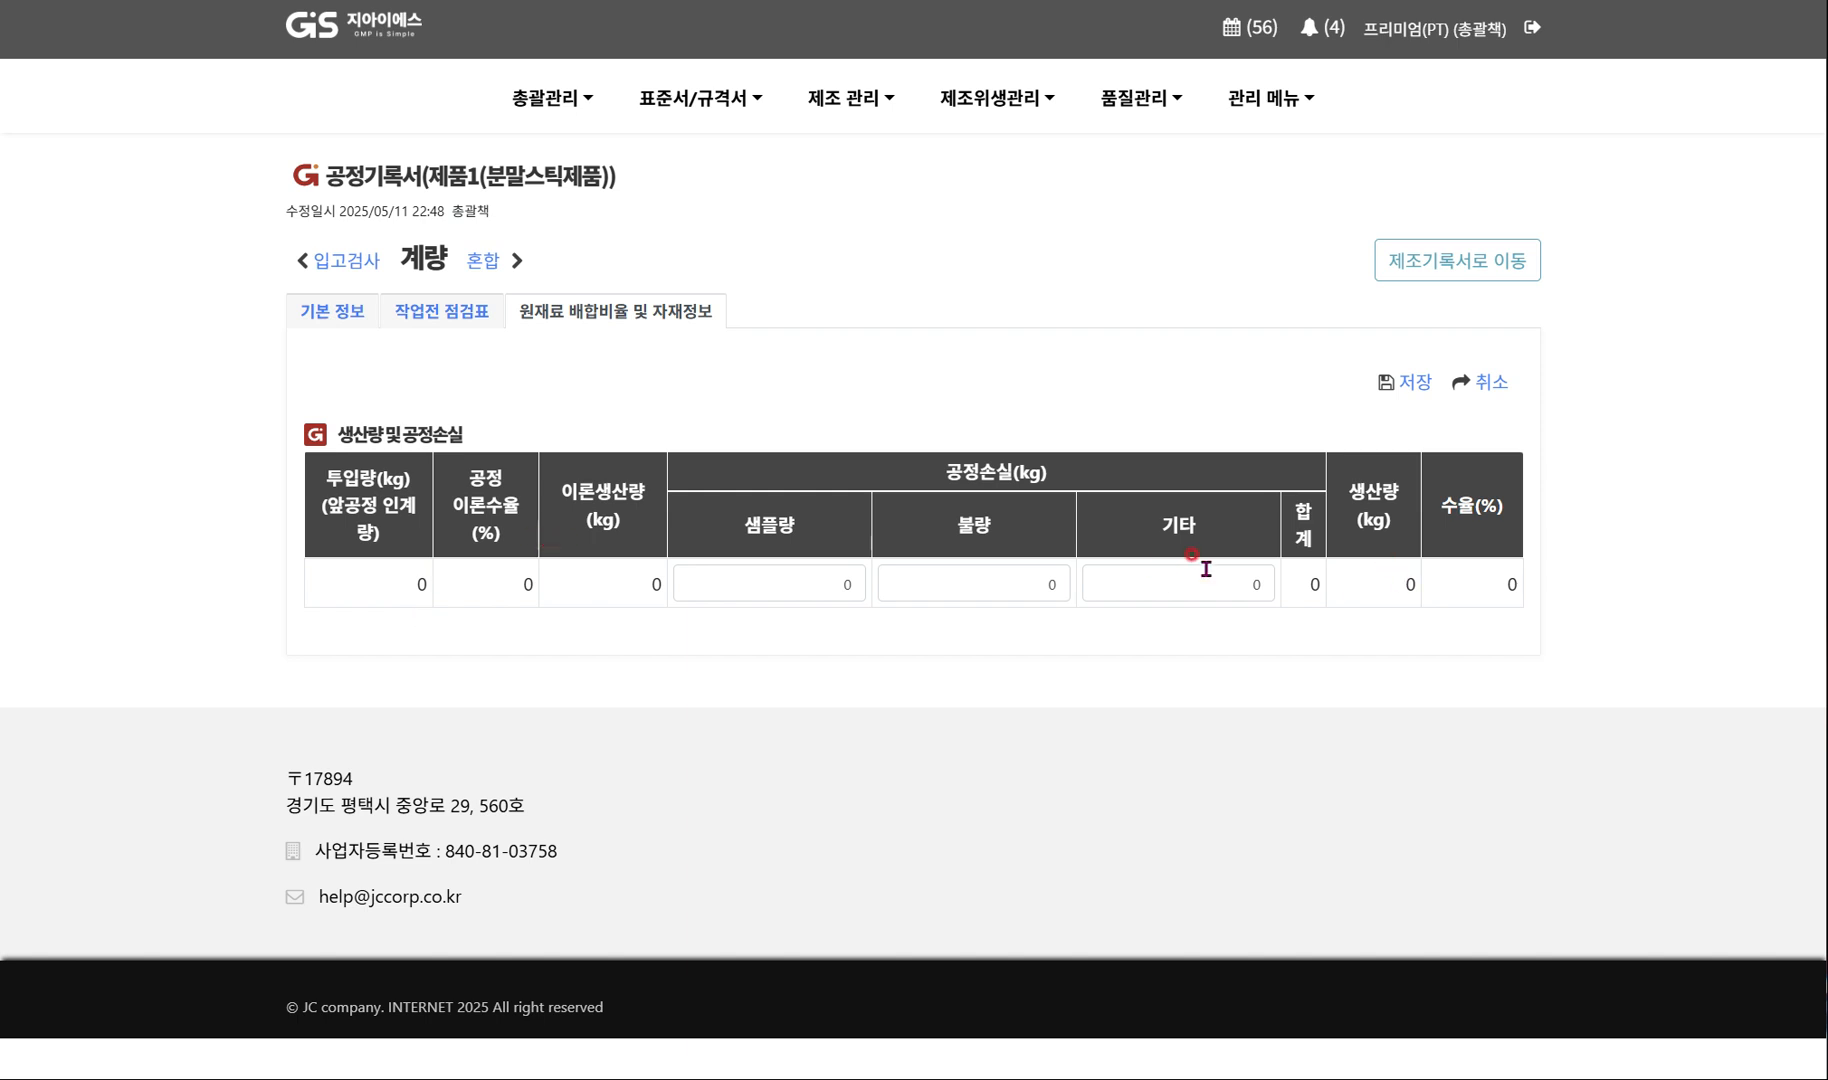
click(1498, 383)
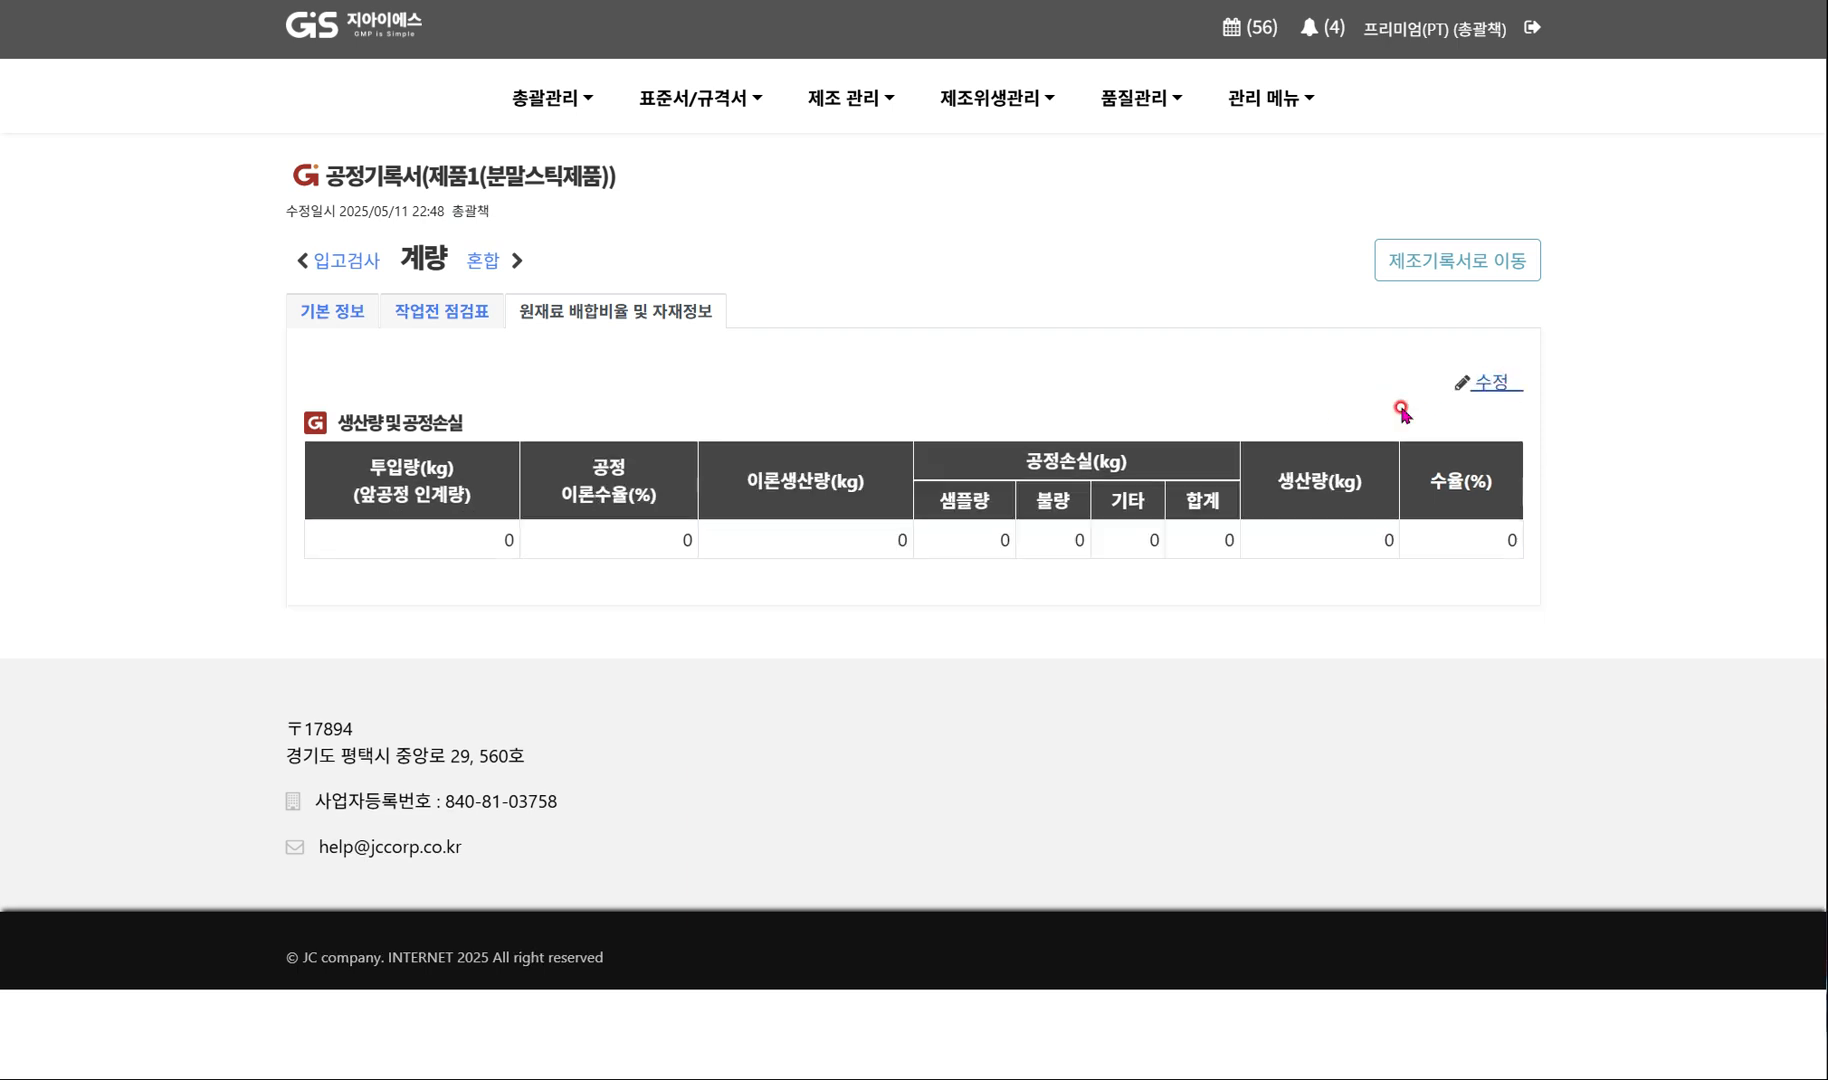
click(490, 259)
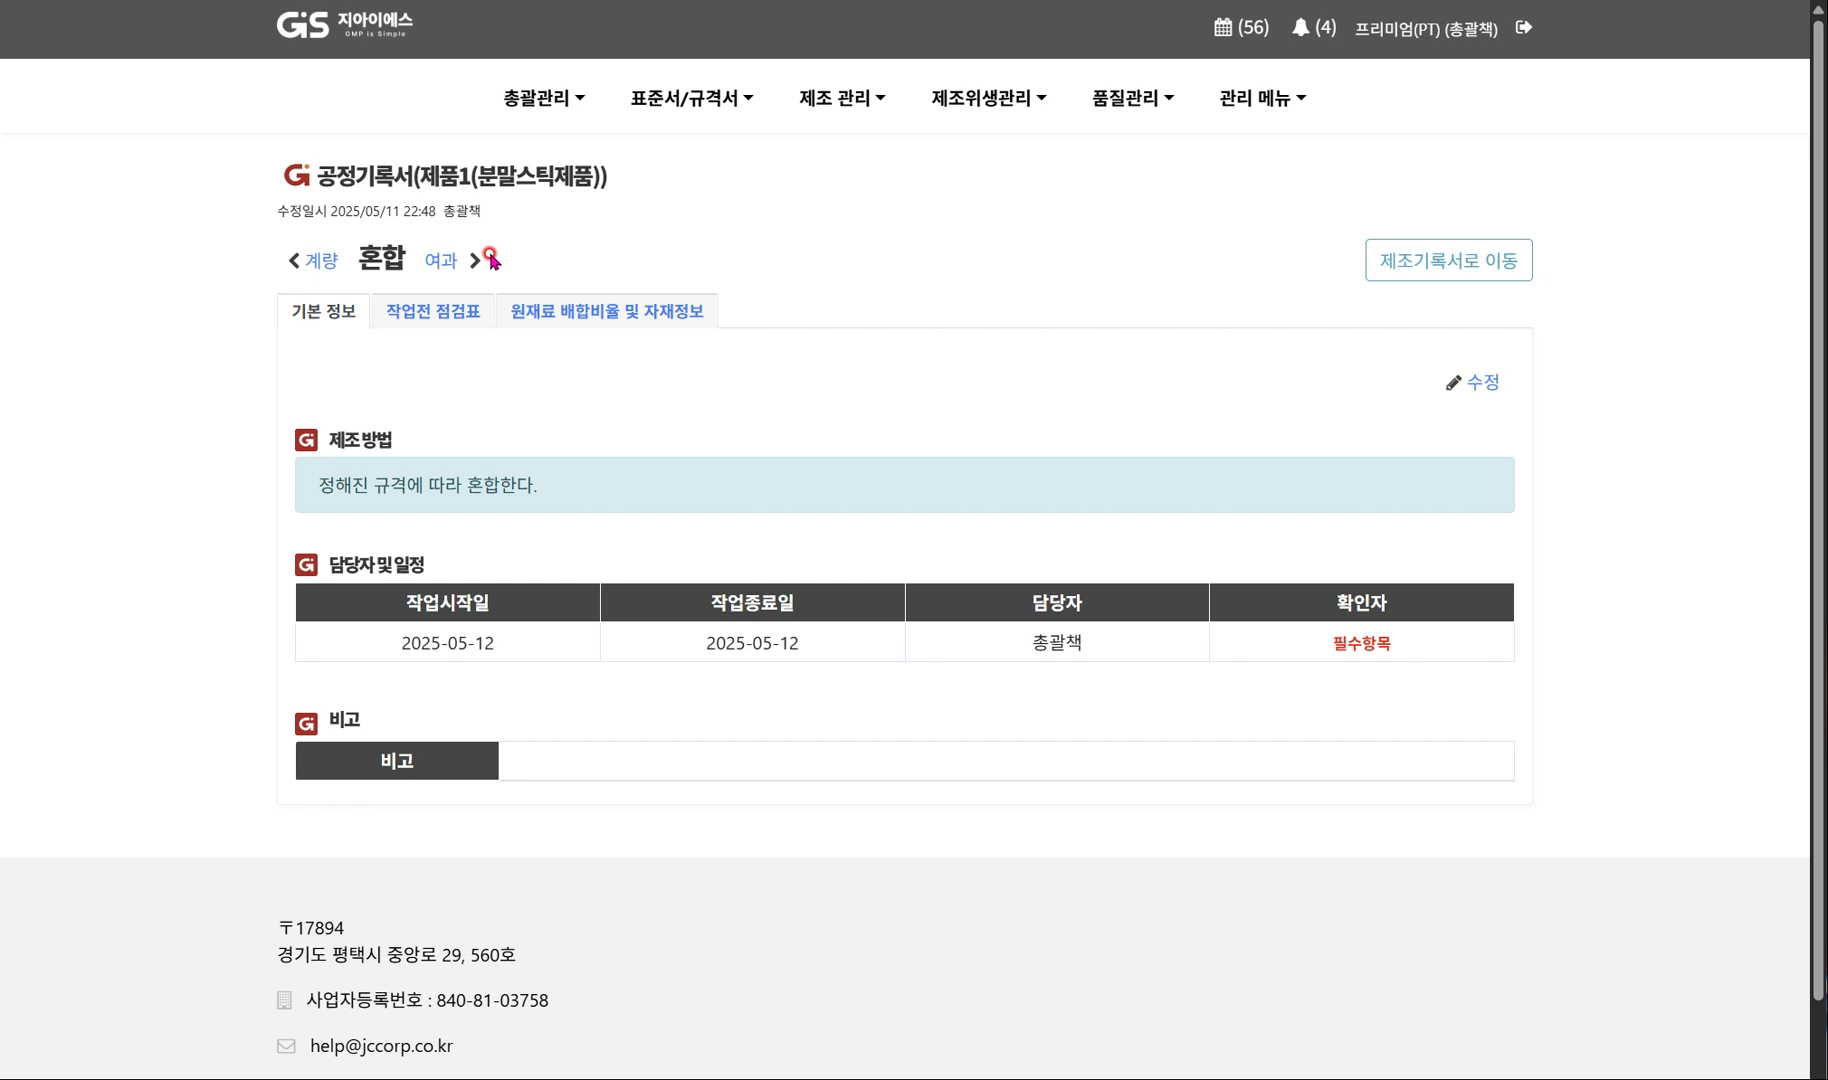
In the 혼합 process's basic information, assign 생산공 as person in charge and 총괄책 as confirmer, and save.
click(1490, 385)
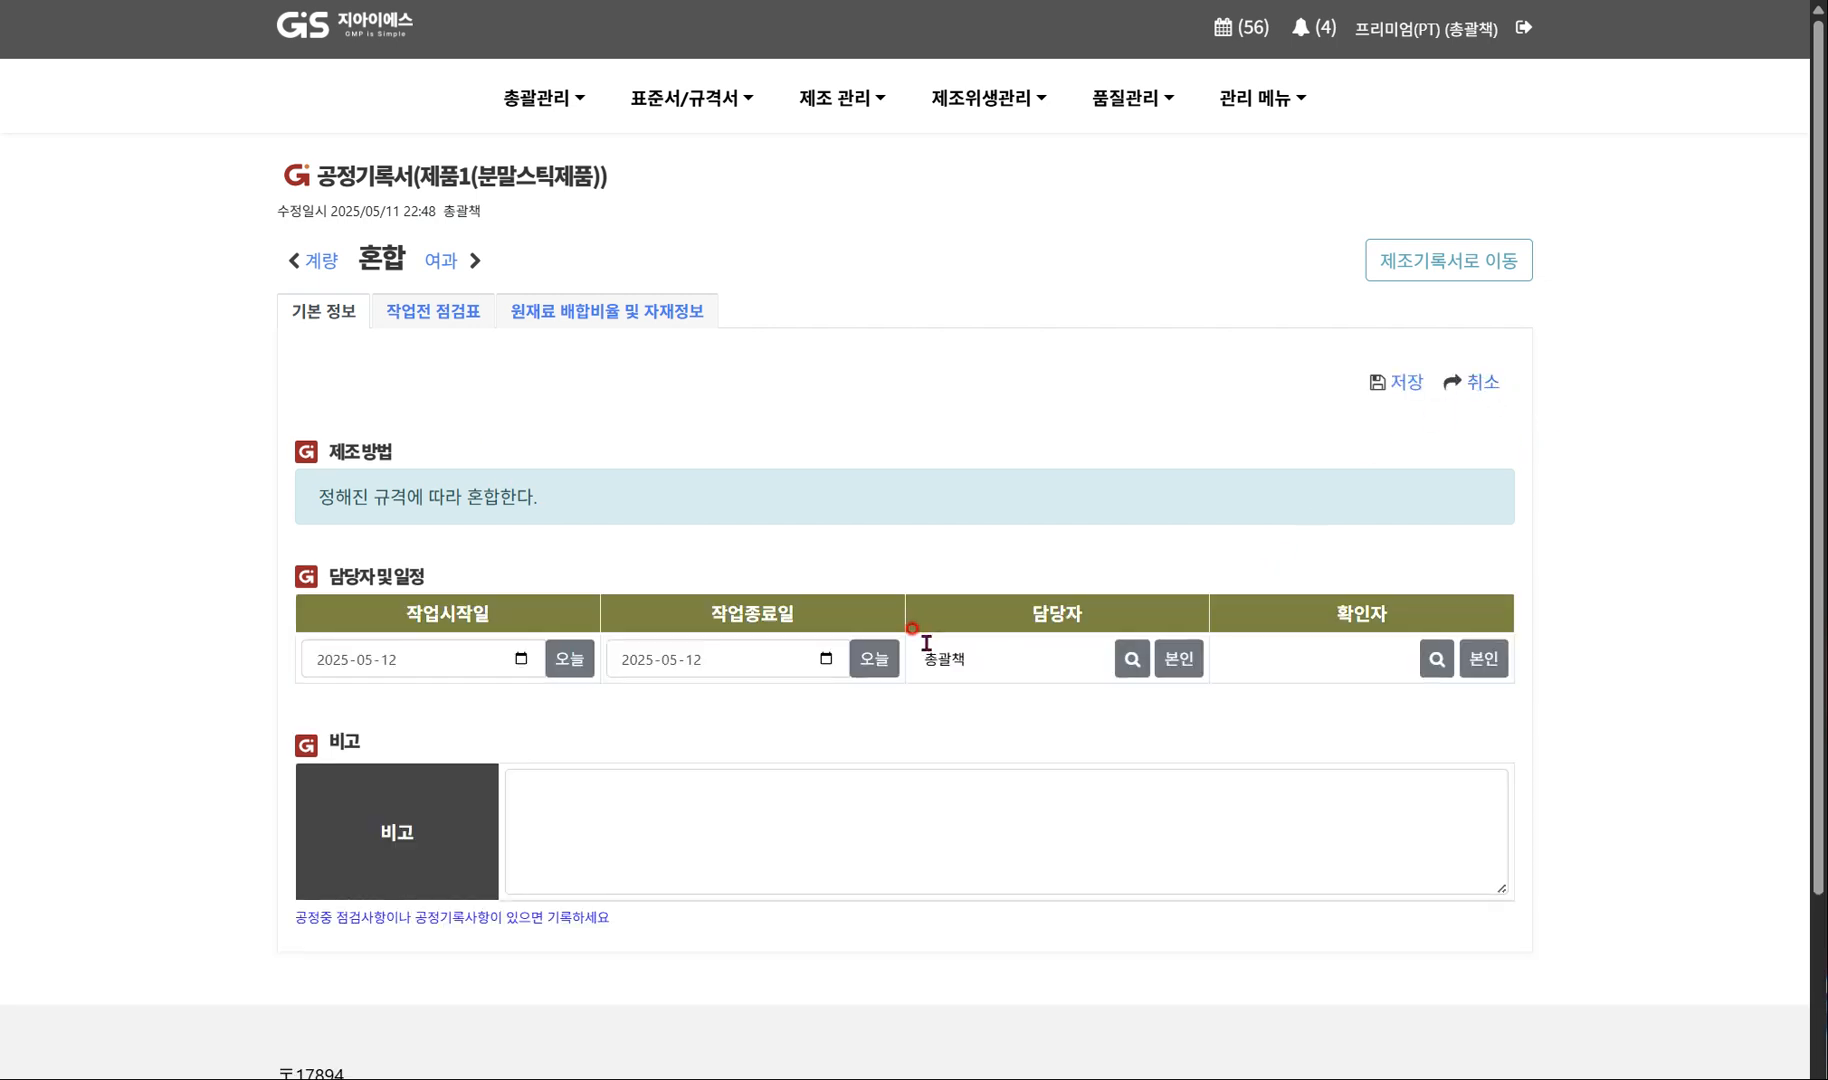
click(1132, 660)
click(473, 568)
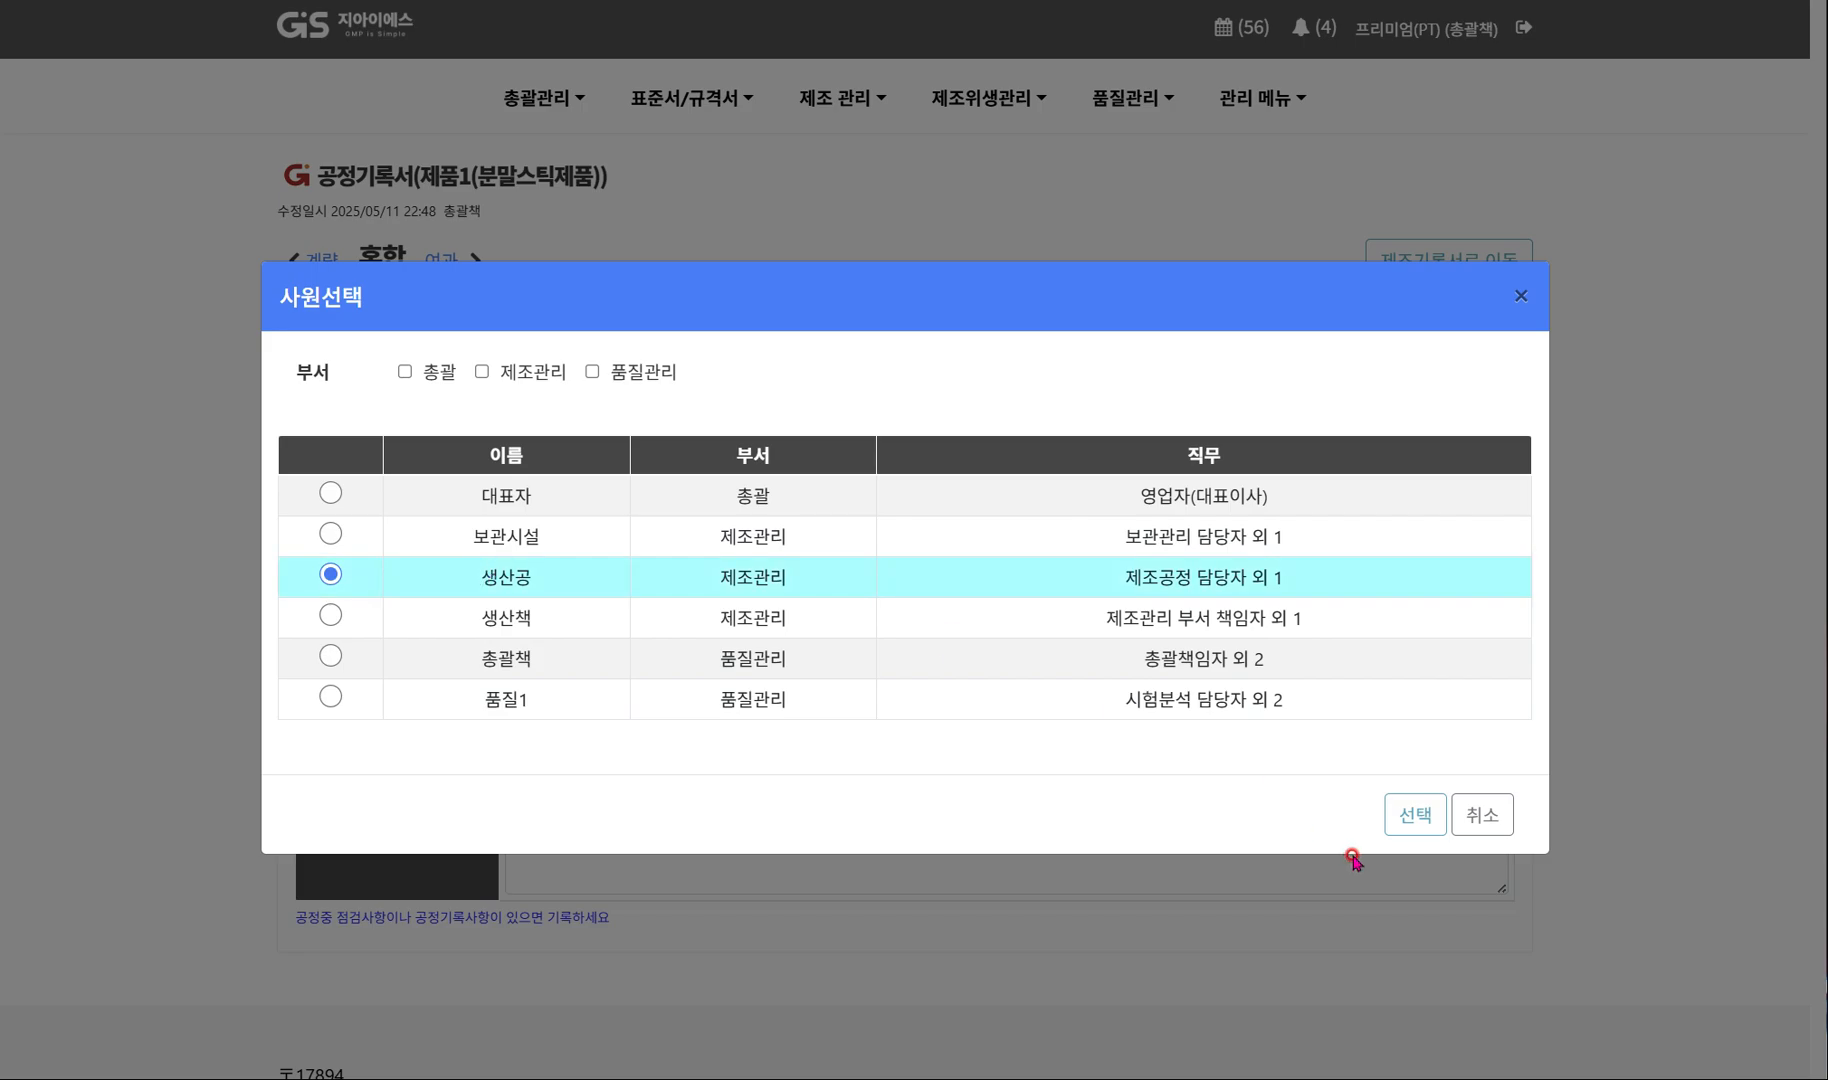
click(1412, 813)
click(1484, 662)
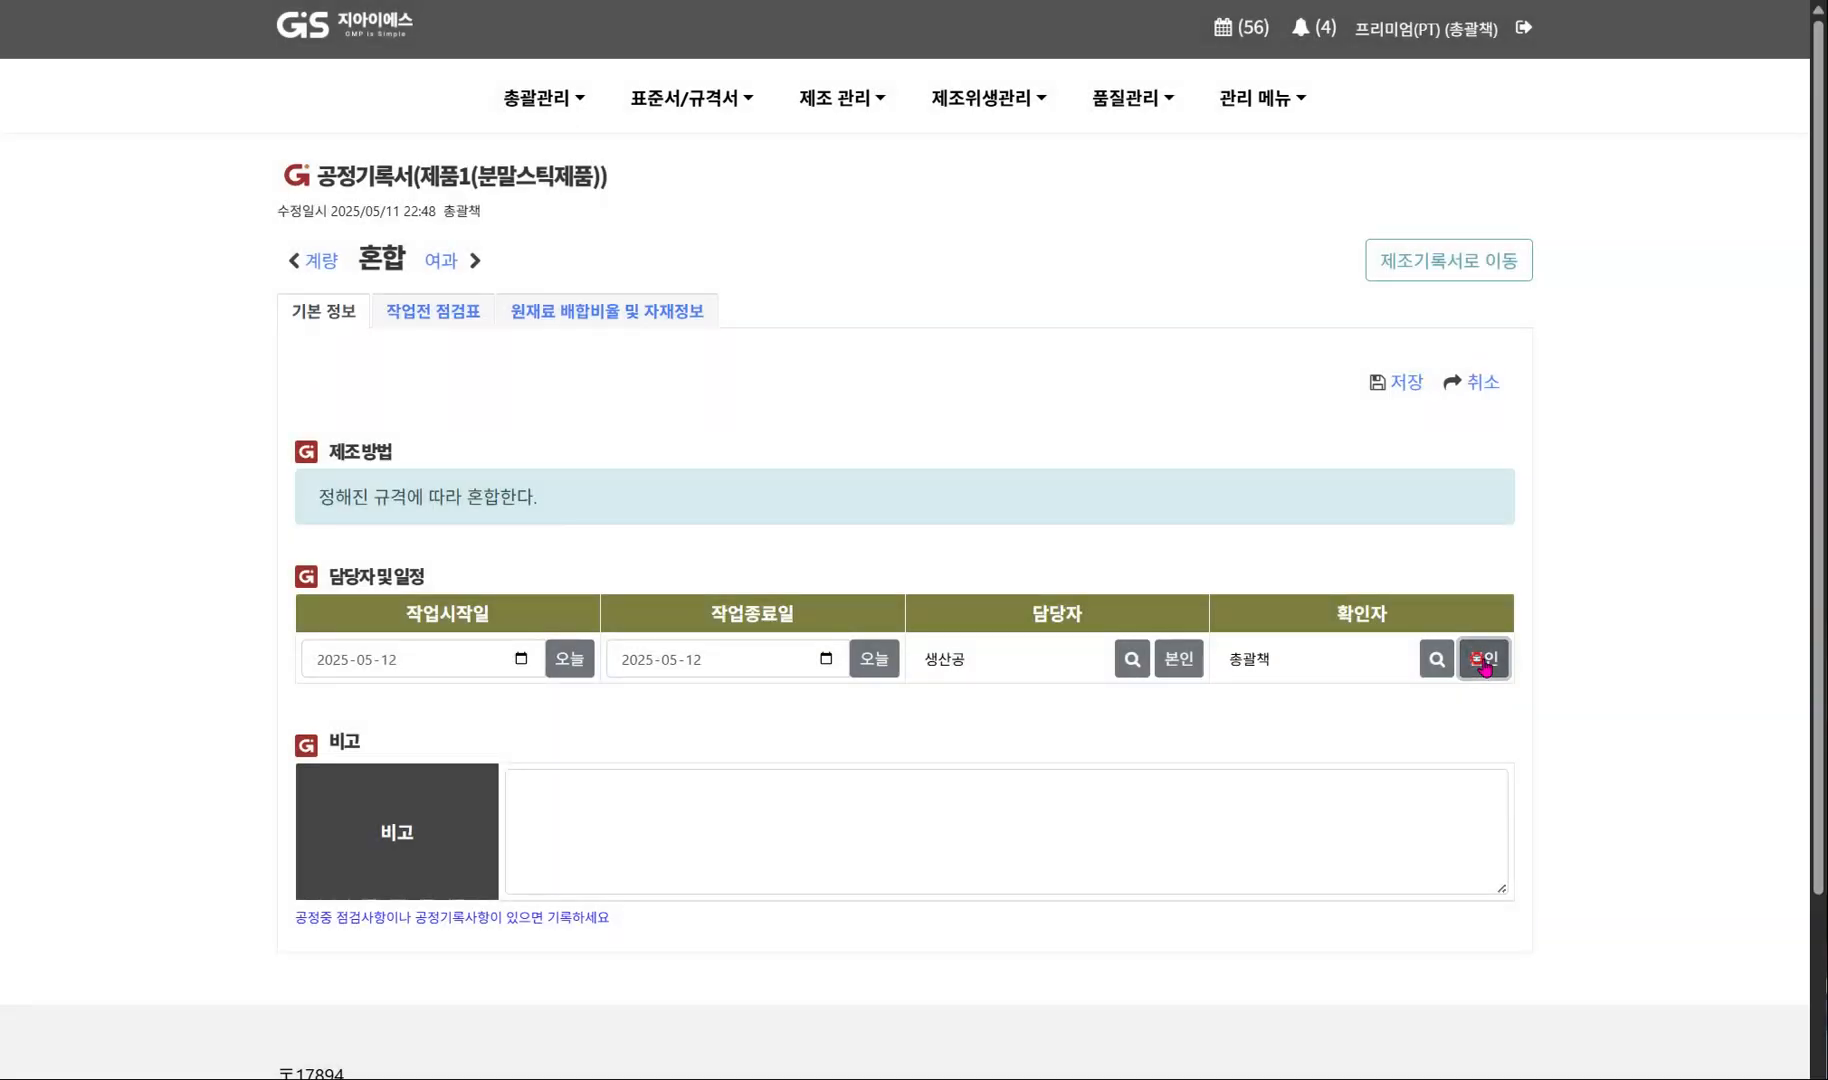
click(1405, 386)
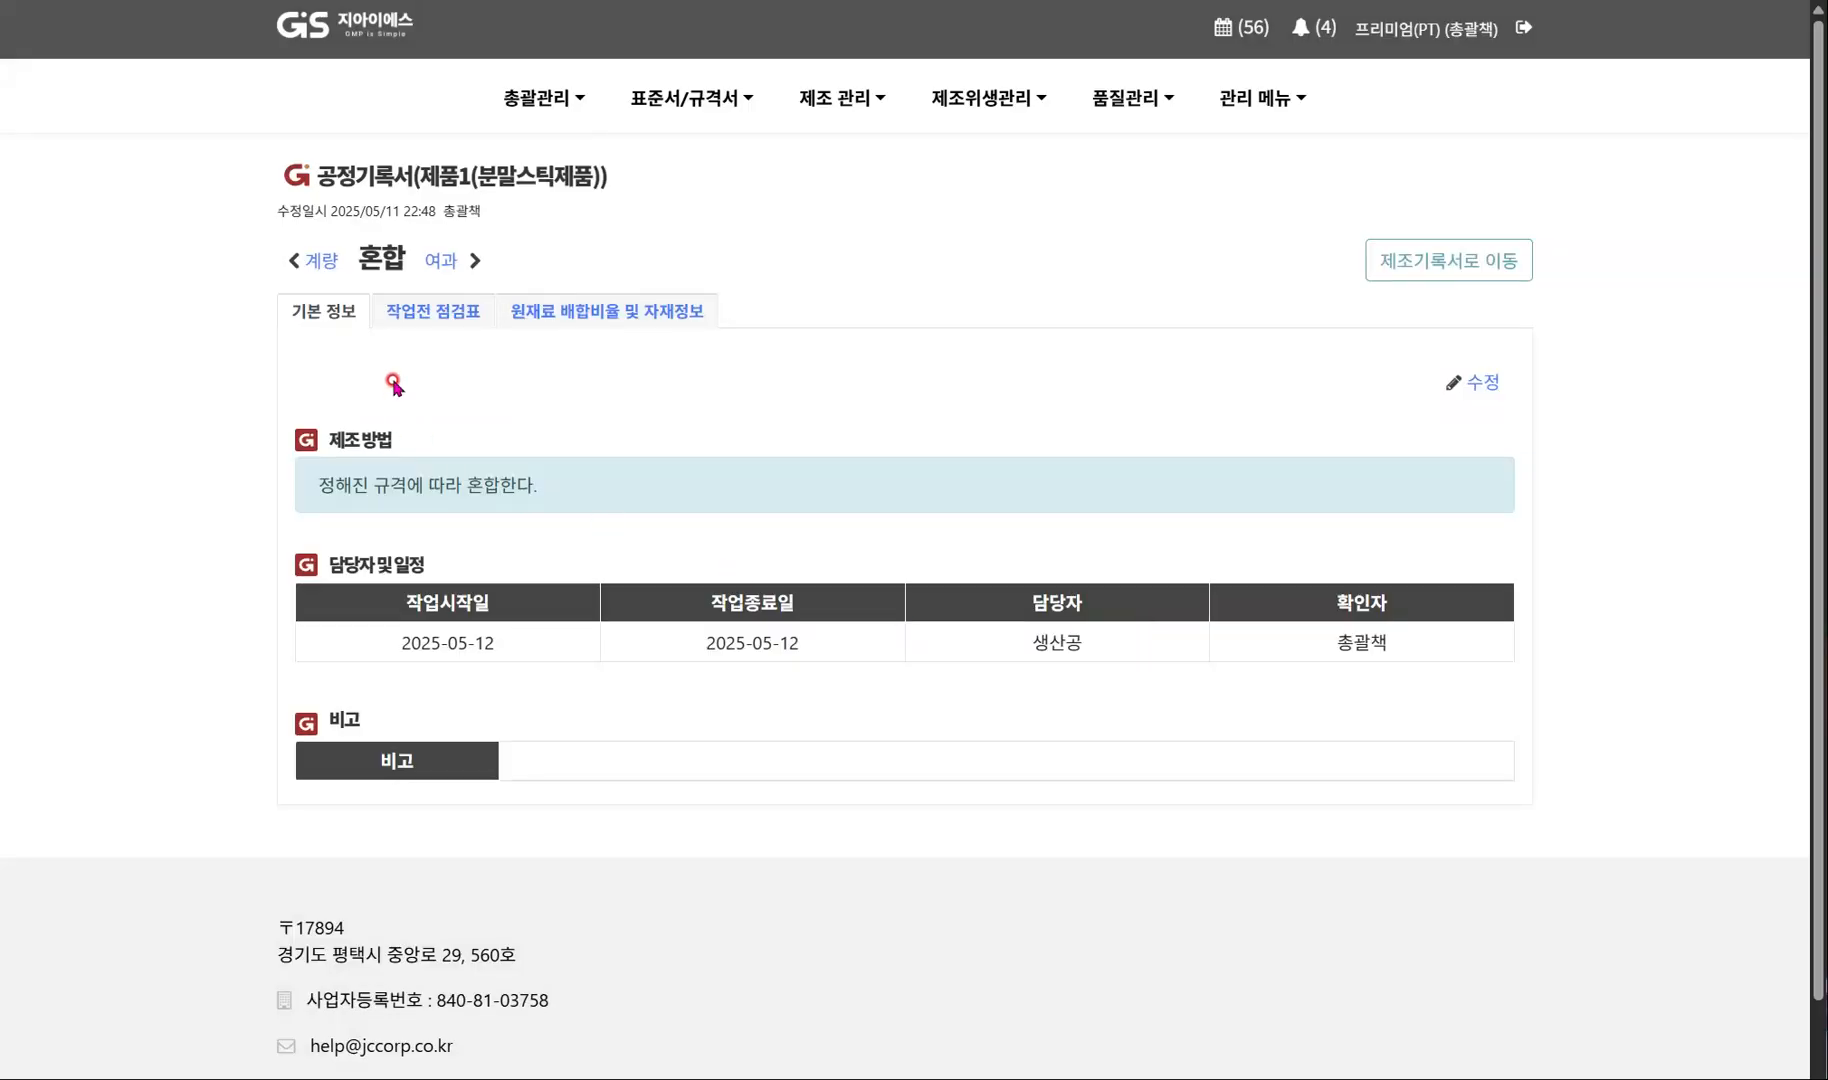
Save the 혼합 process's pre-work checklist with every item set to 적격.
click(435, 309)
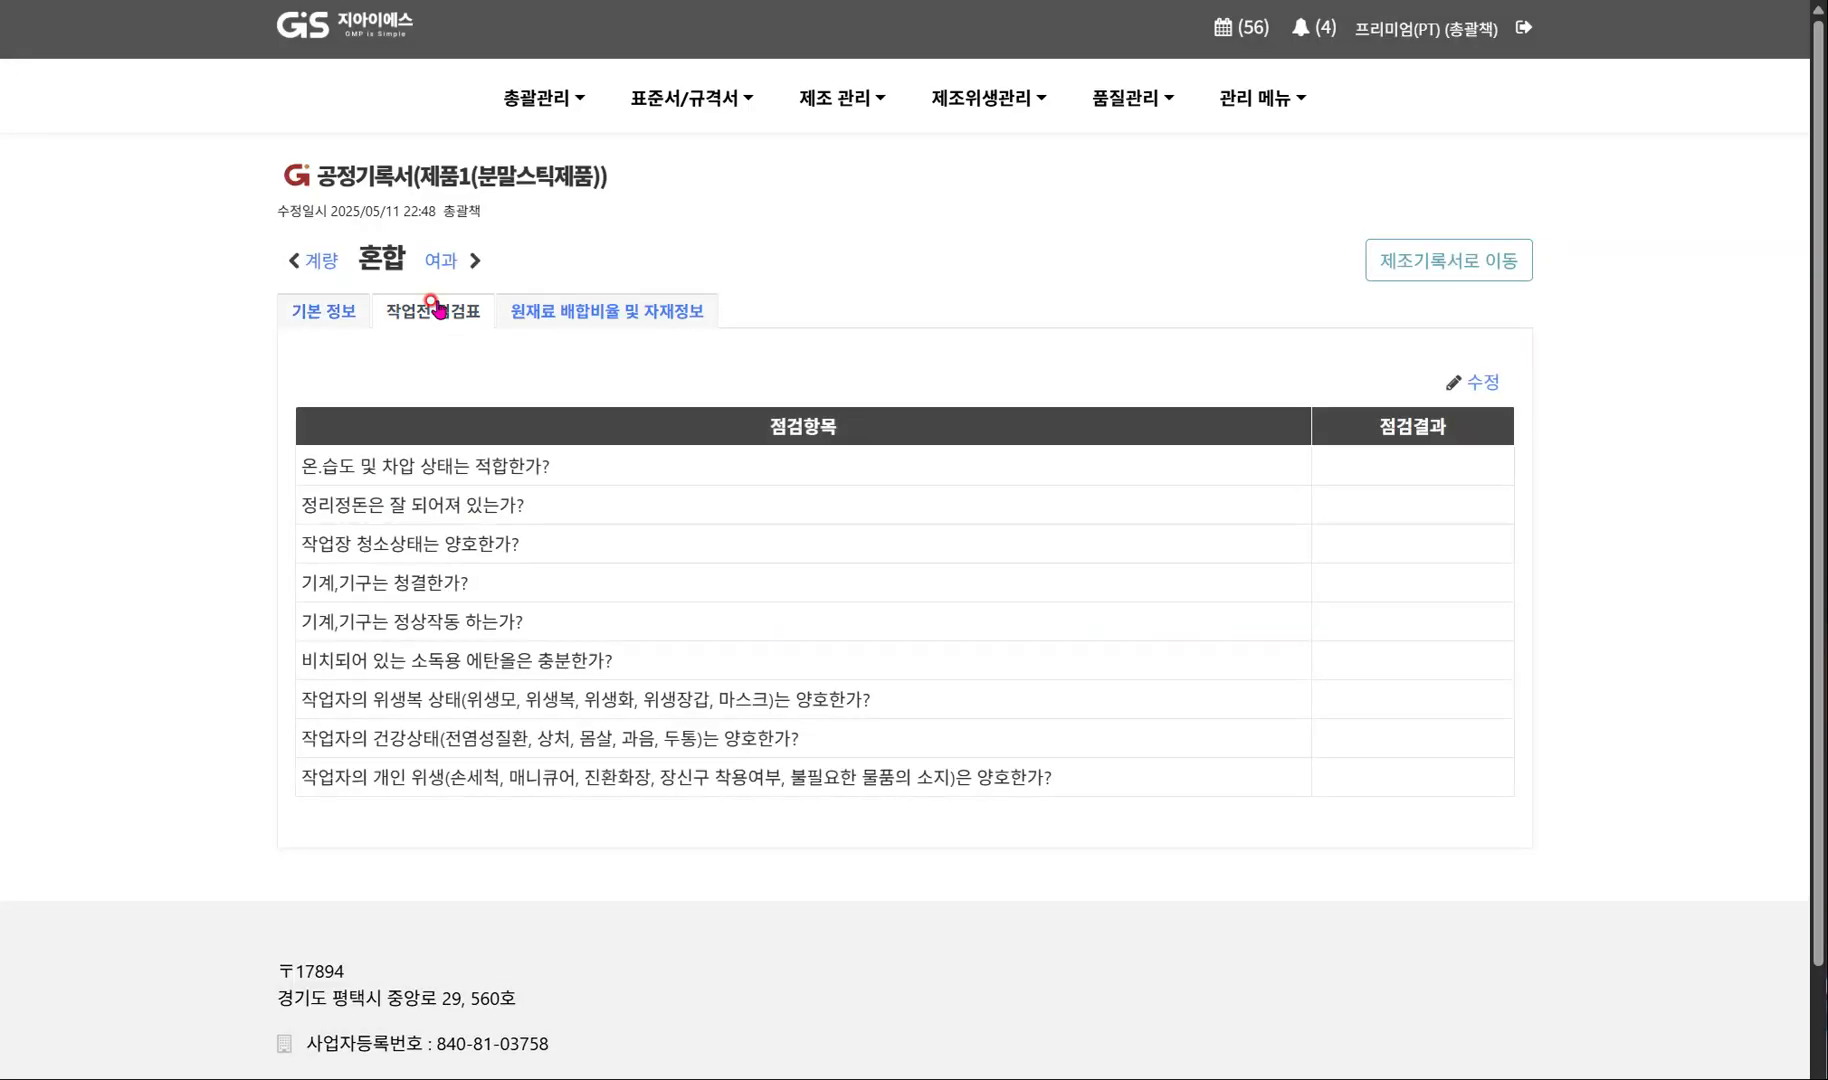
click(1478, 383)
click(1407, 388)
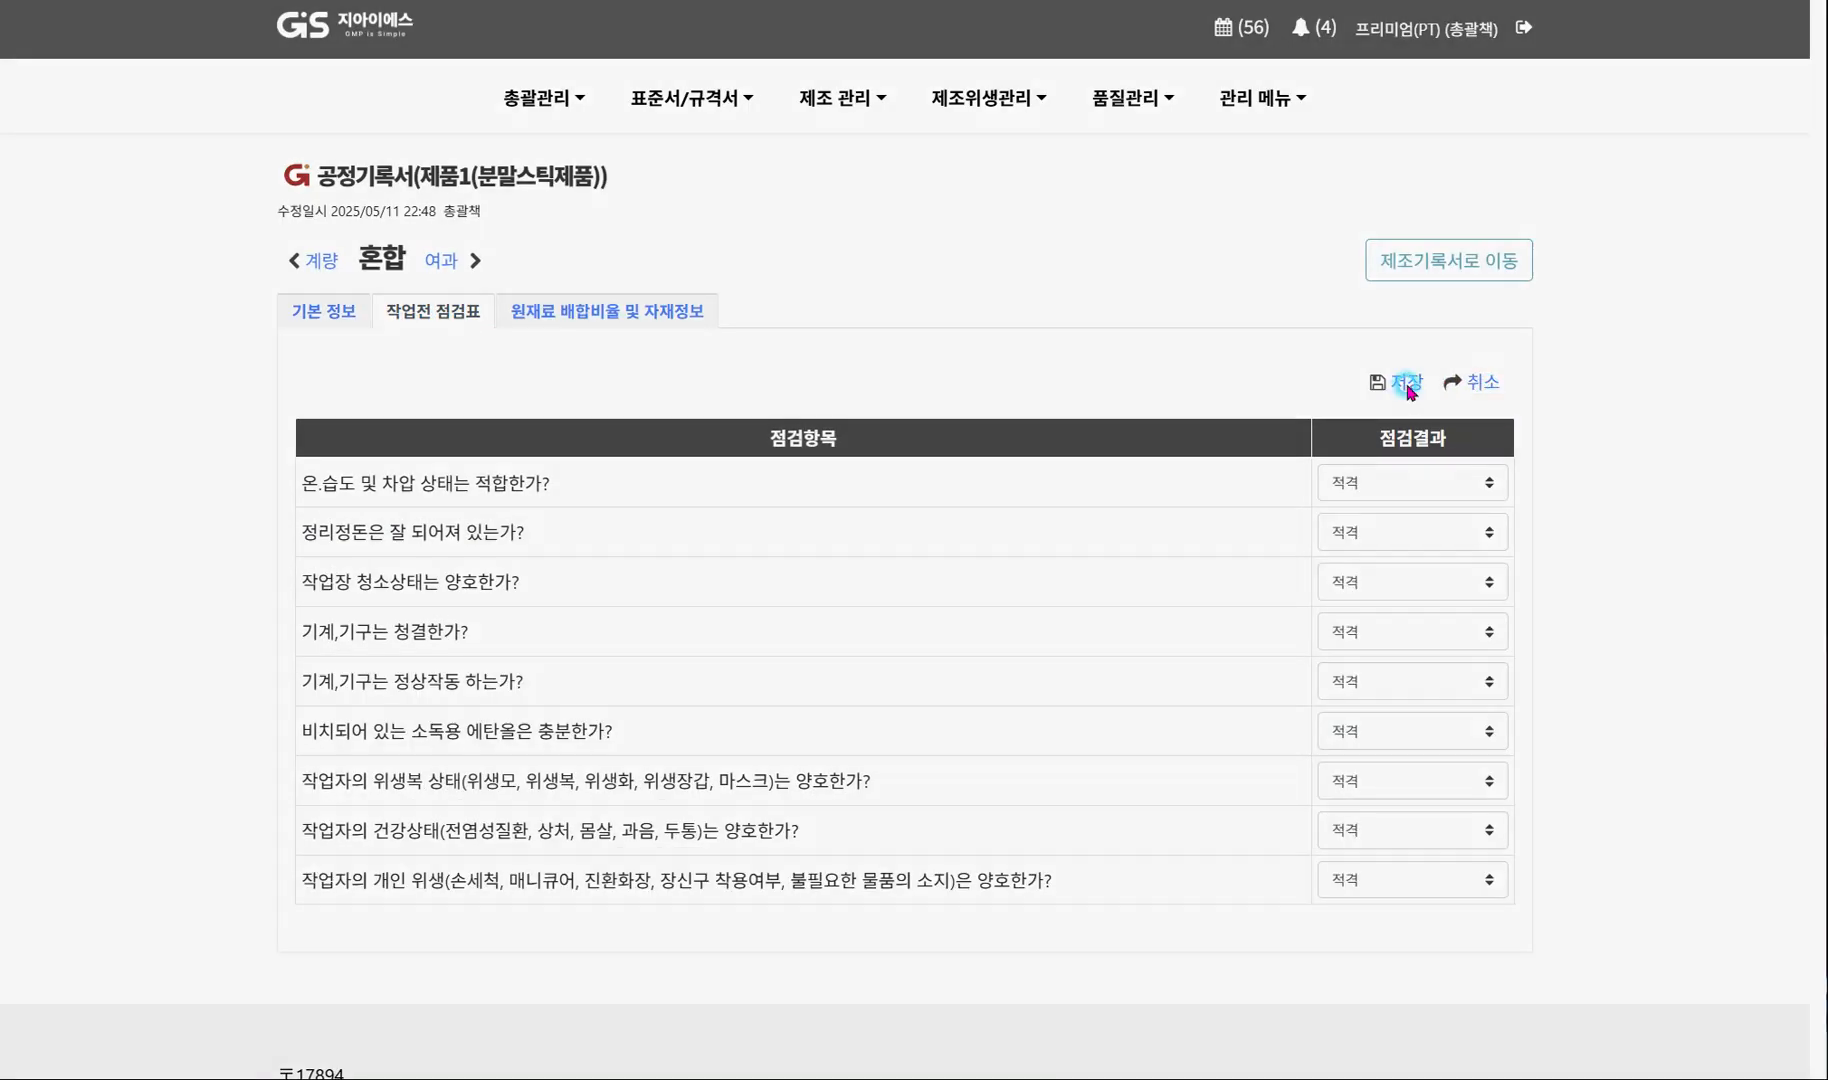
click(1150, 640)
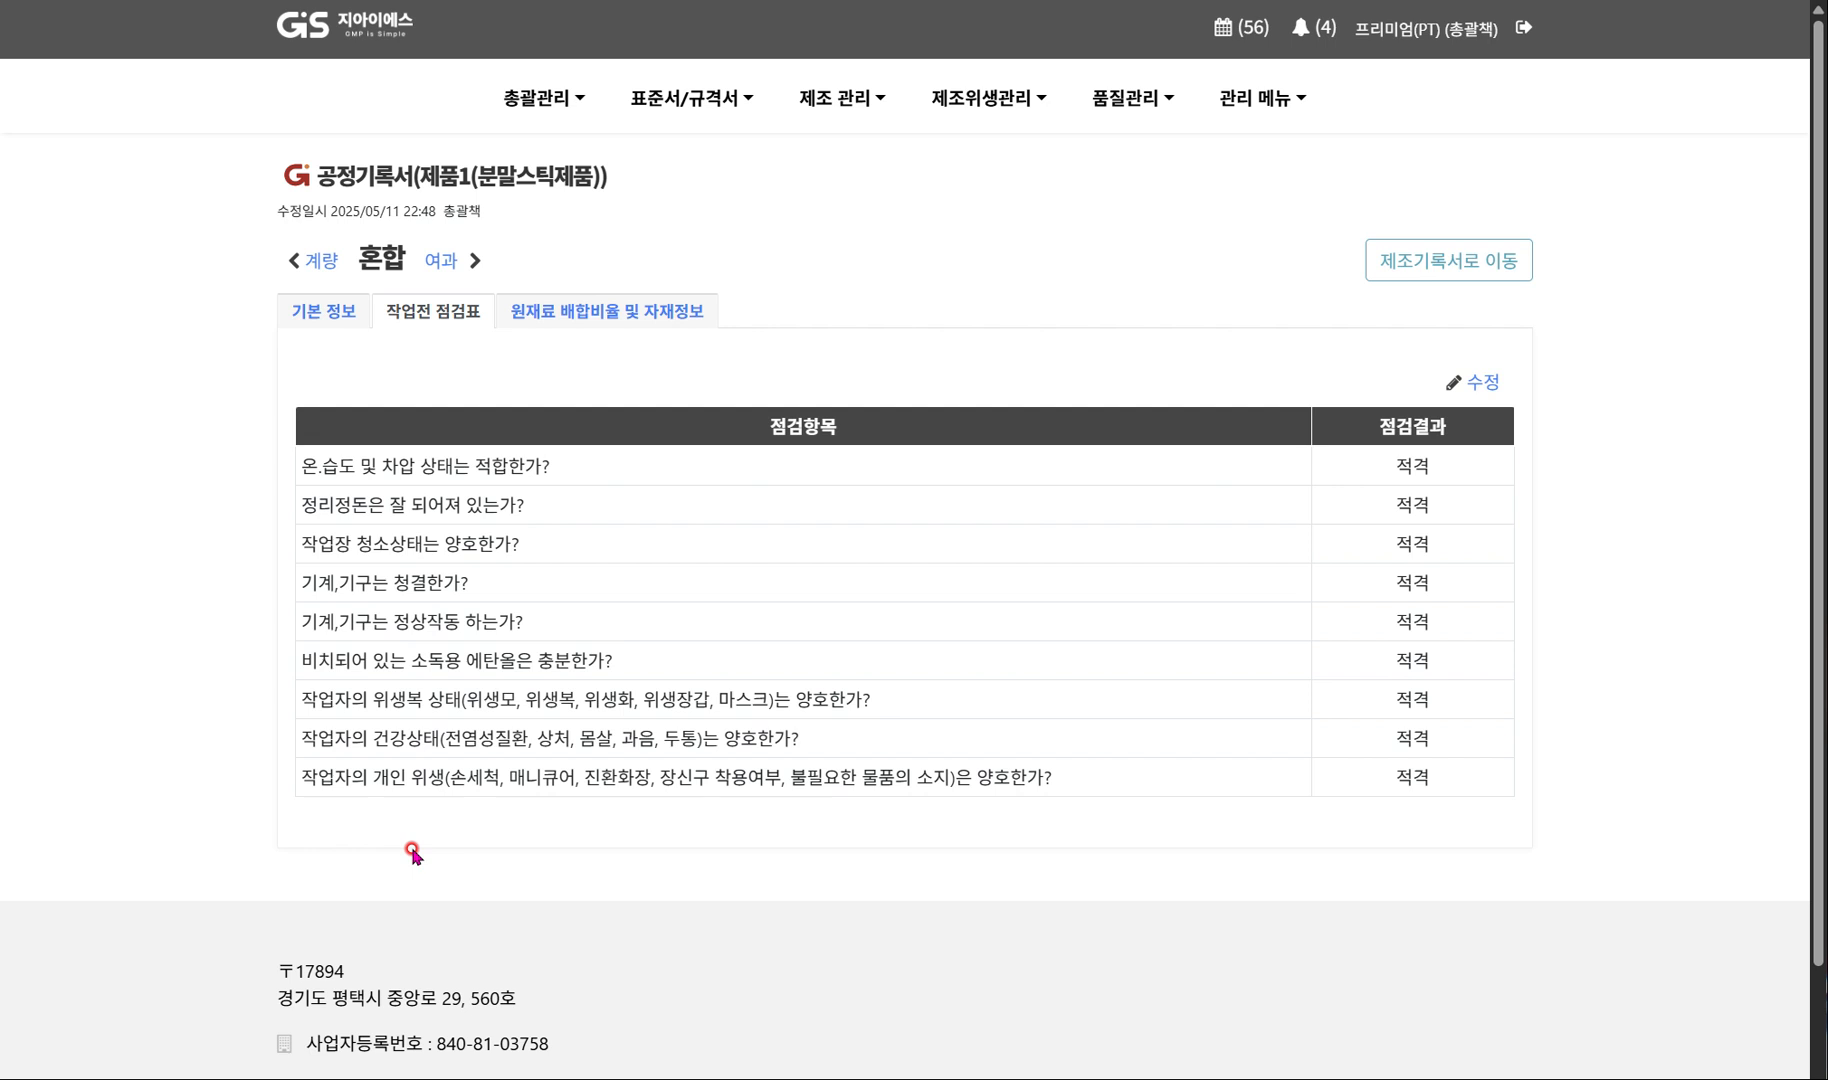
In the 혼합 process's raw material ratios, fill the input amounts from the standard amounts: 66 kg for 원재료1 and 44 kg for 원재료2.
click(624, 314)
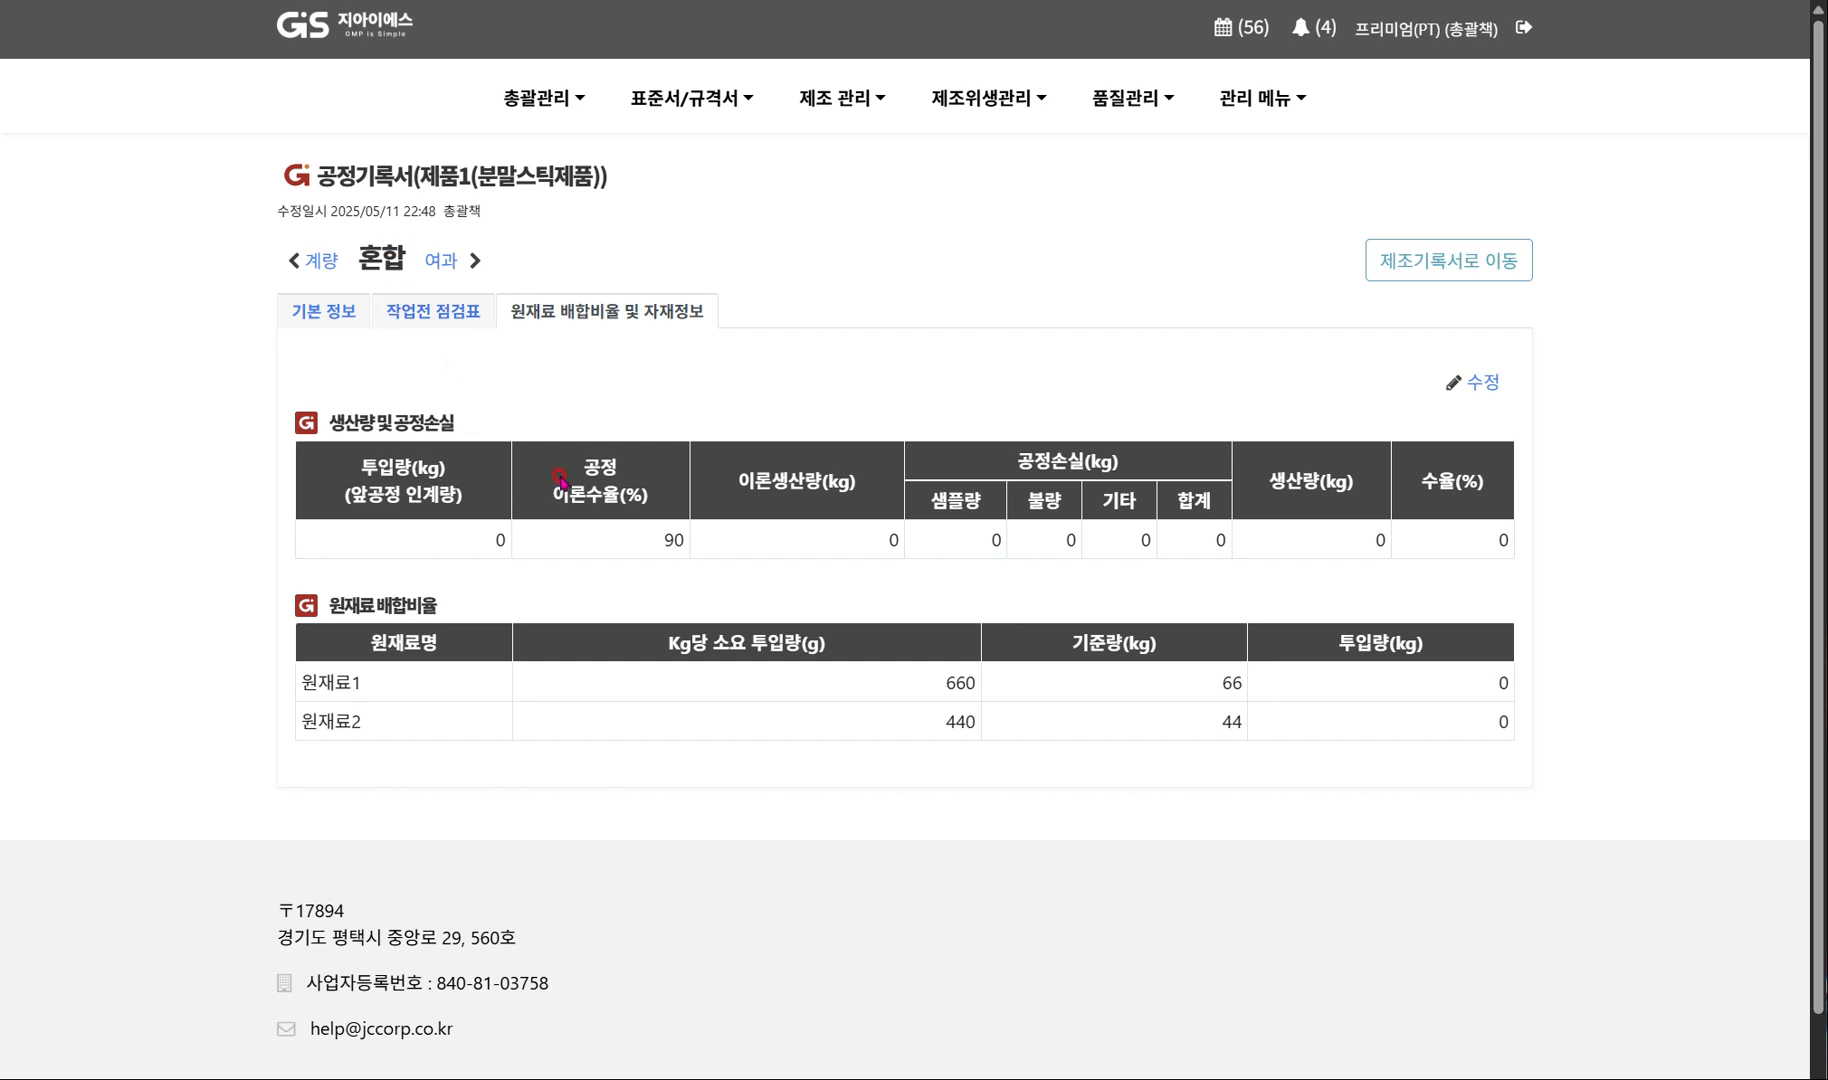
drag(645, 541, 672, 538)
click(1210, 683)
drag(1210, 683, 1238, 727)
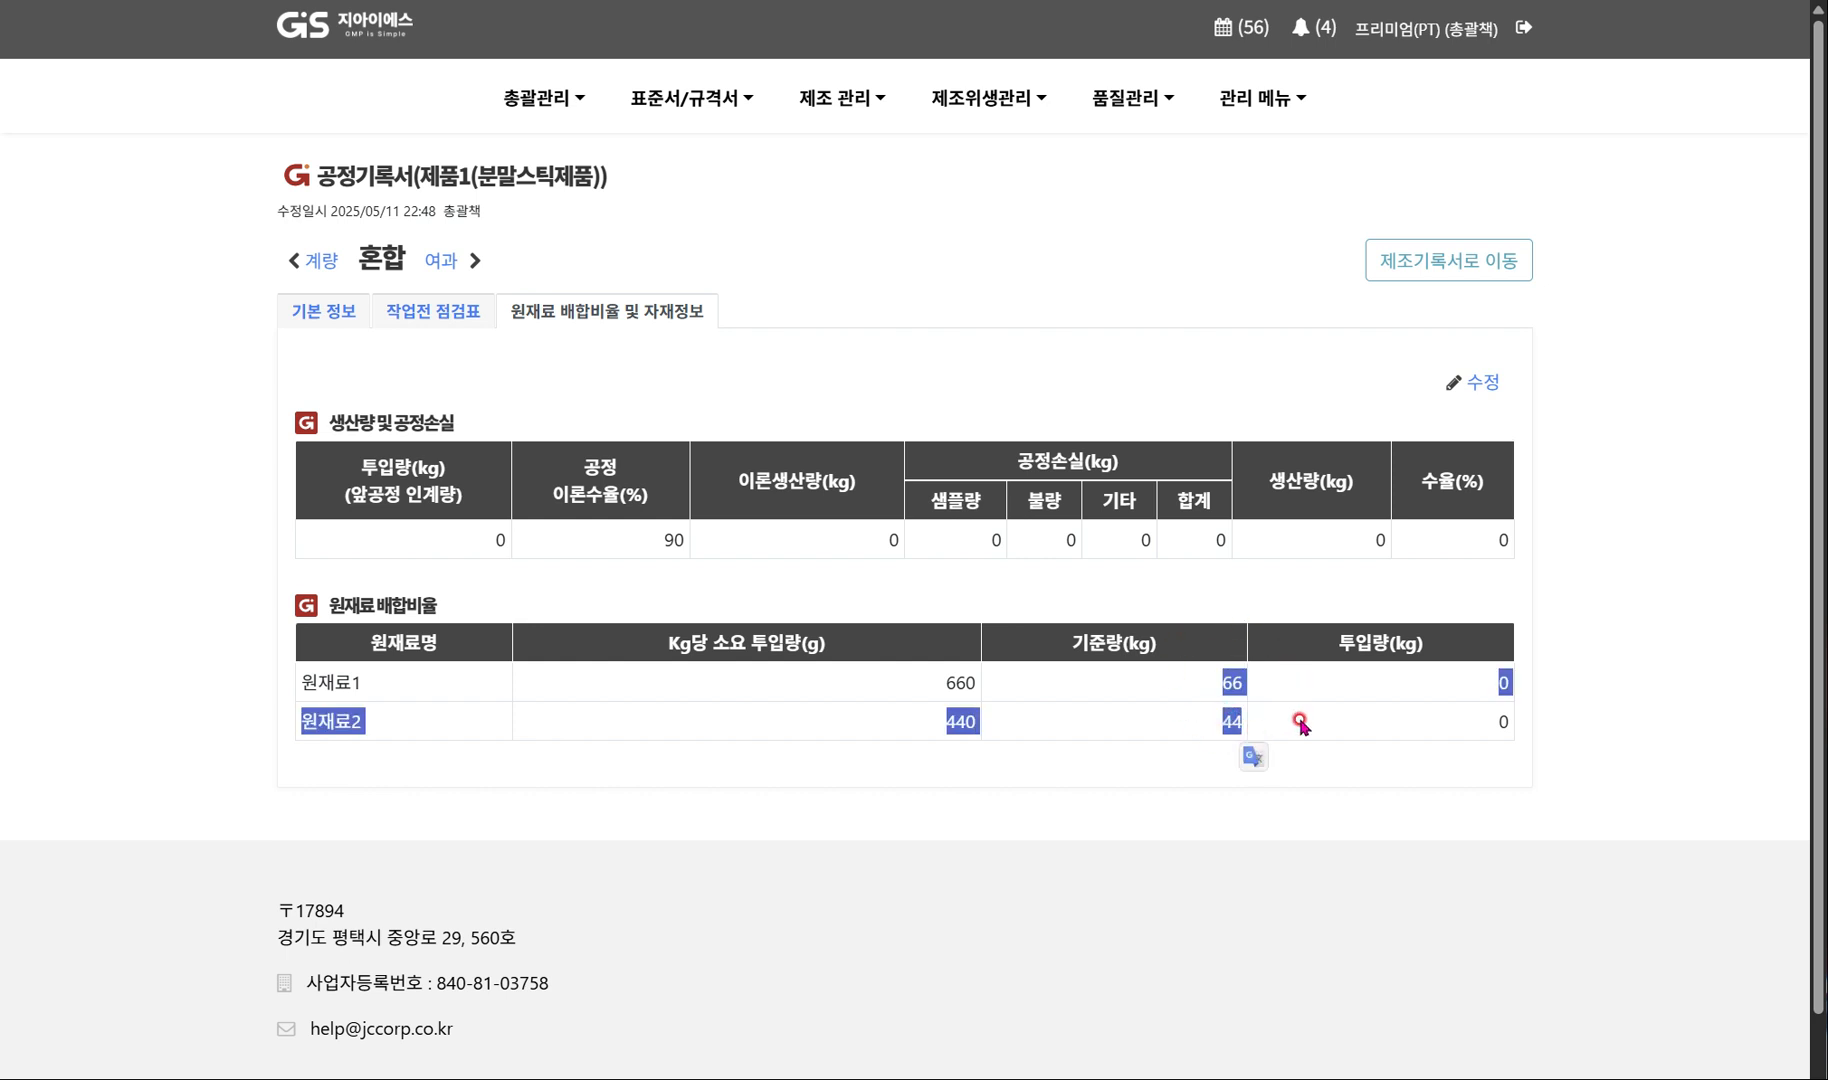
click(1480, 386)
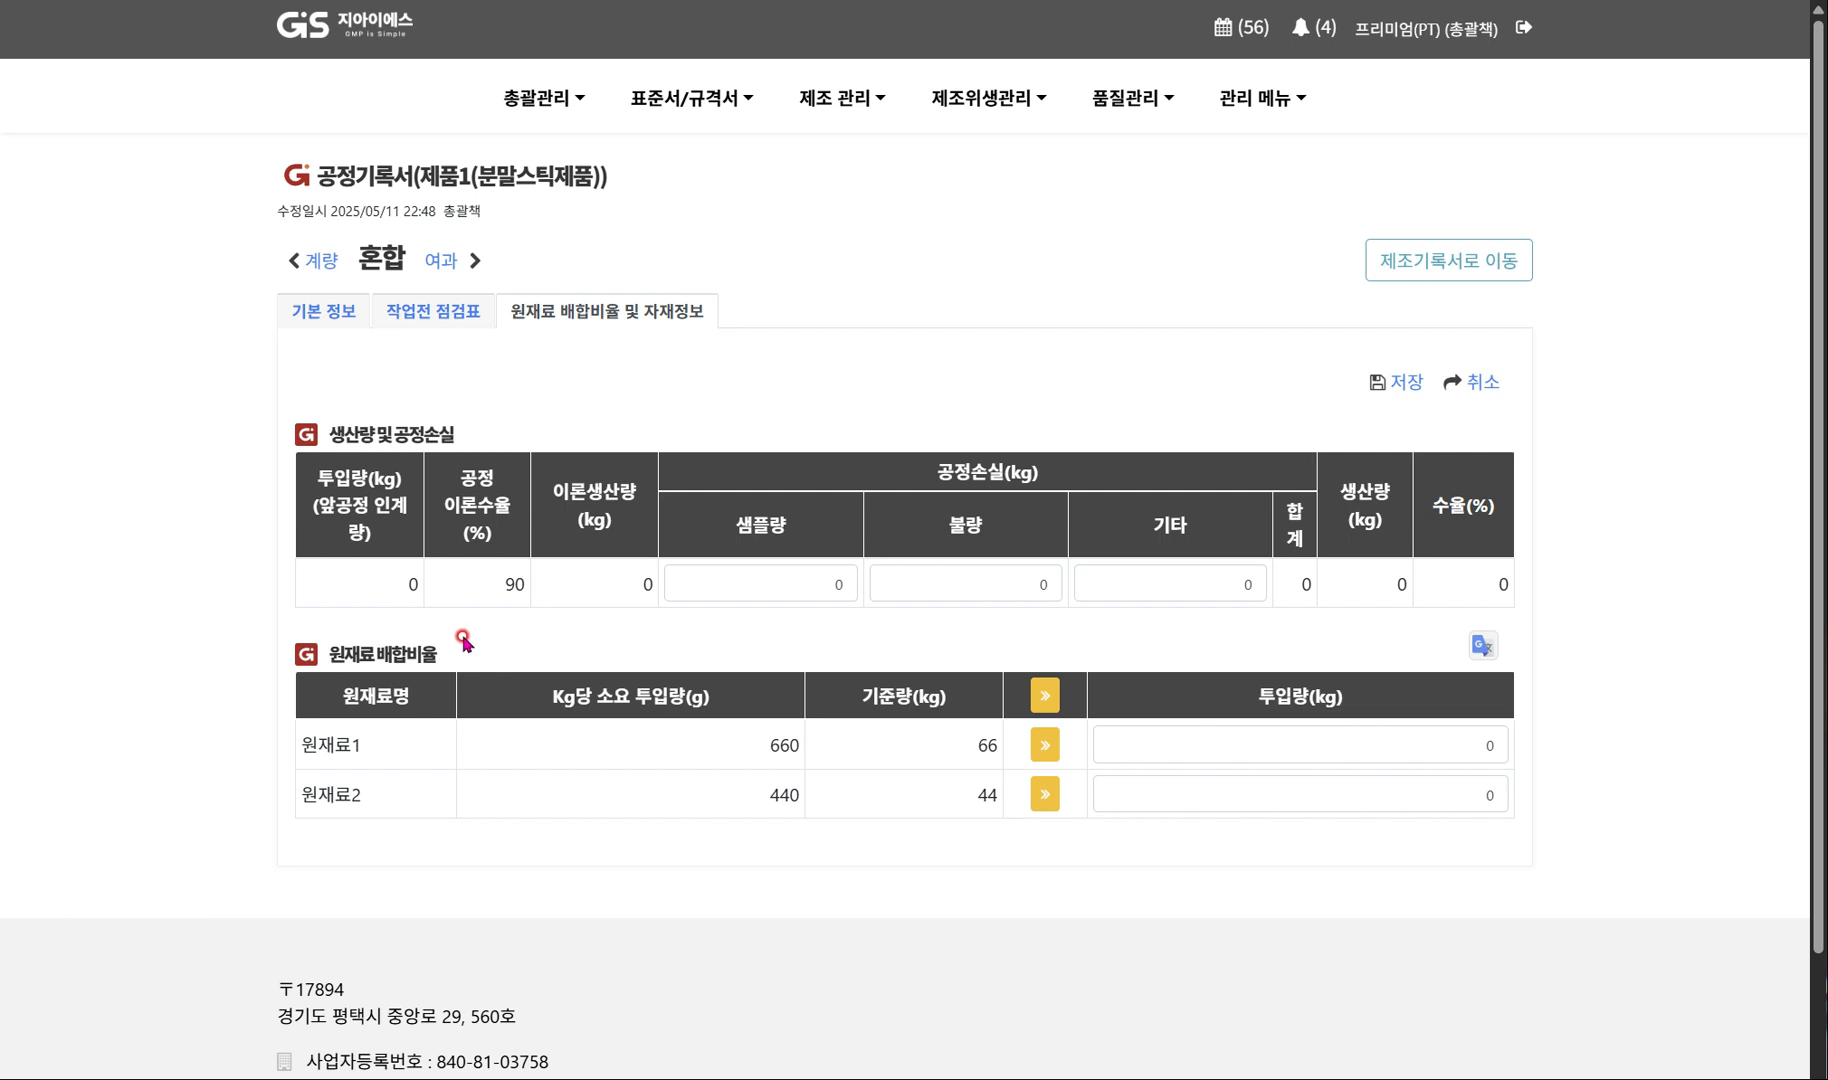
click(1041, 749)
click(1043, 699)
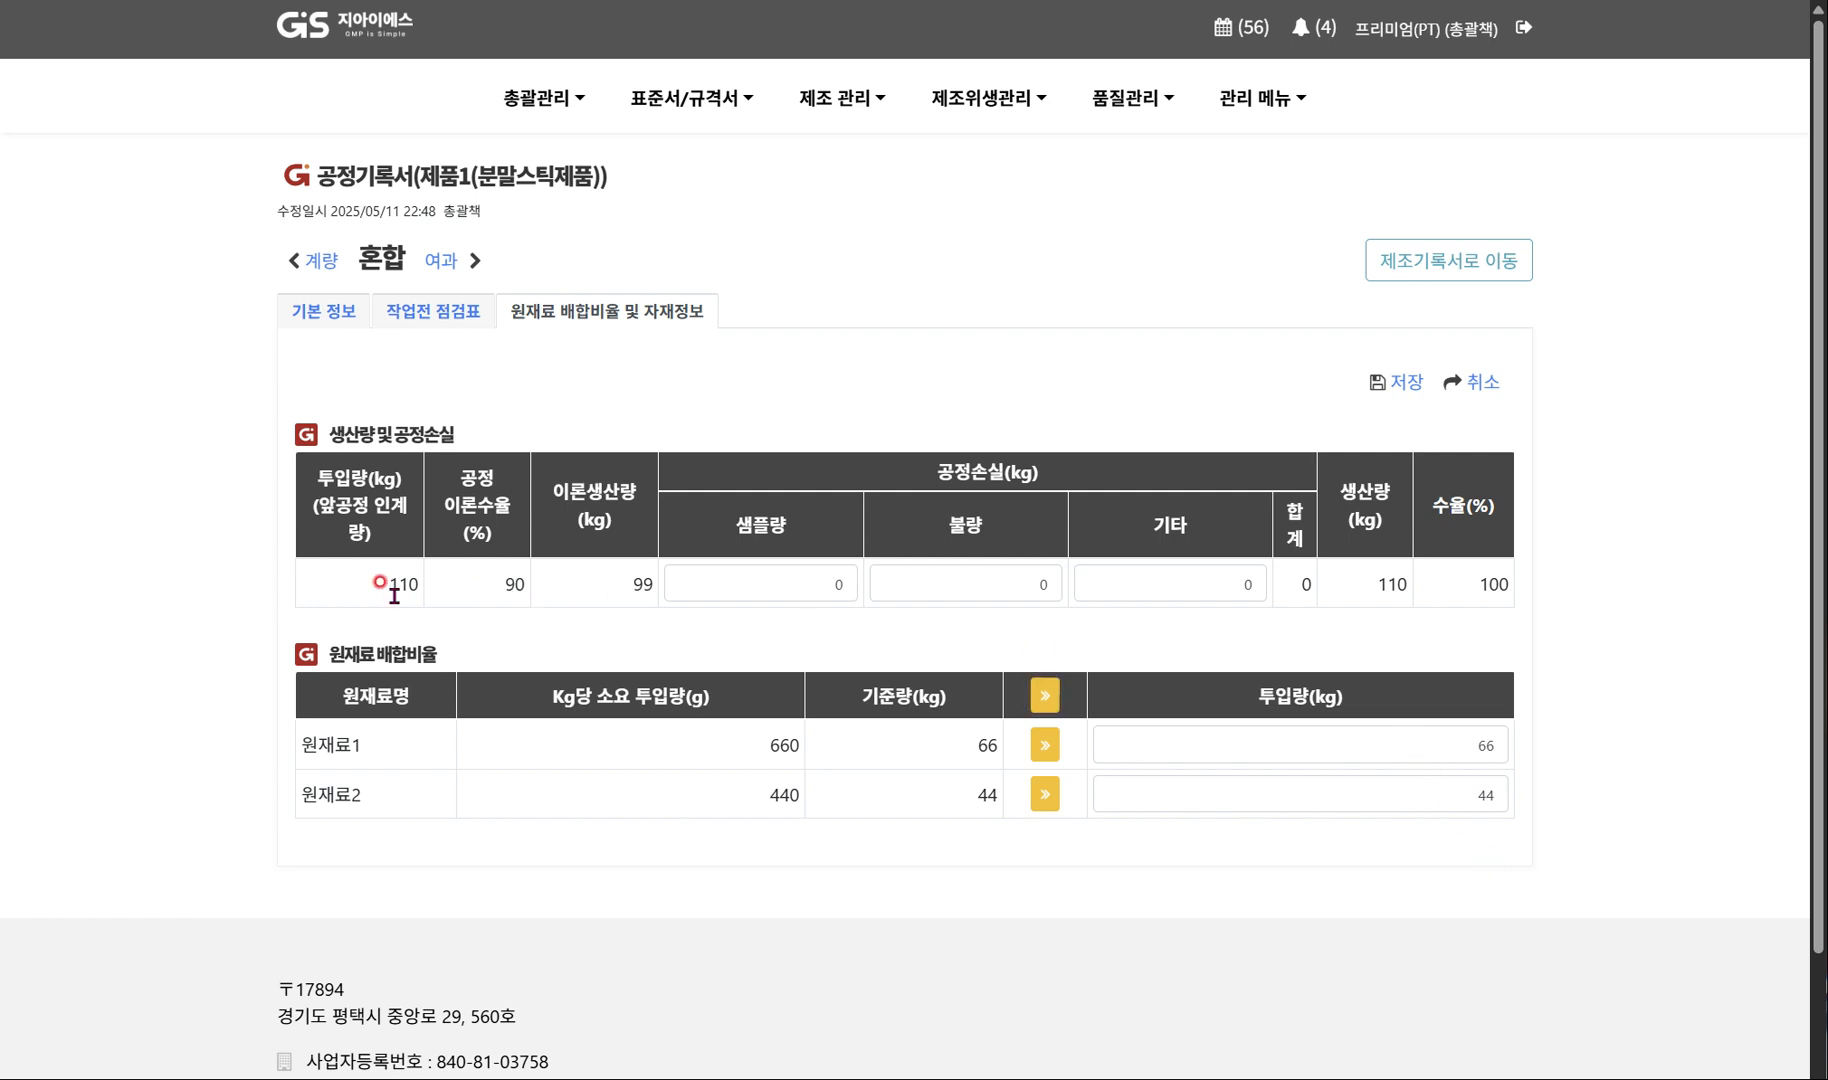
Enter 10 kg as the 혼합 process's 기타 process loss and save the production quantities.
drag(386, 586, 418, 584)
click(1112, 582)
text(10)
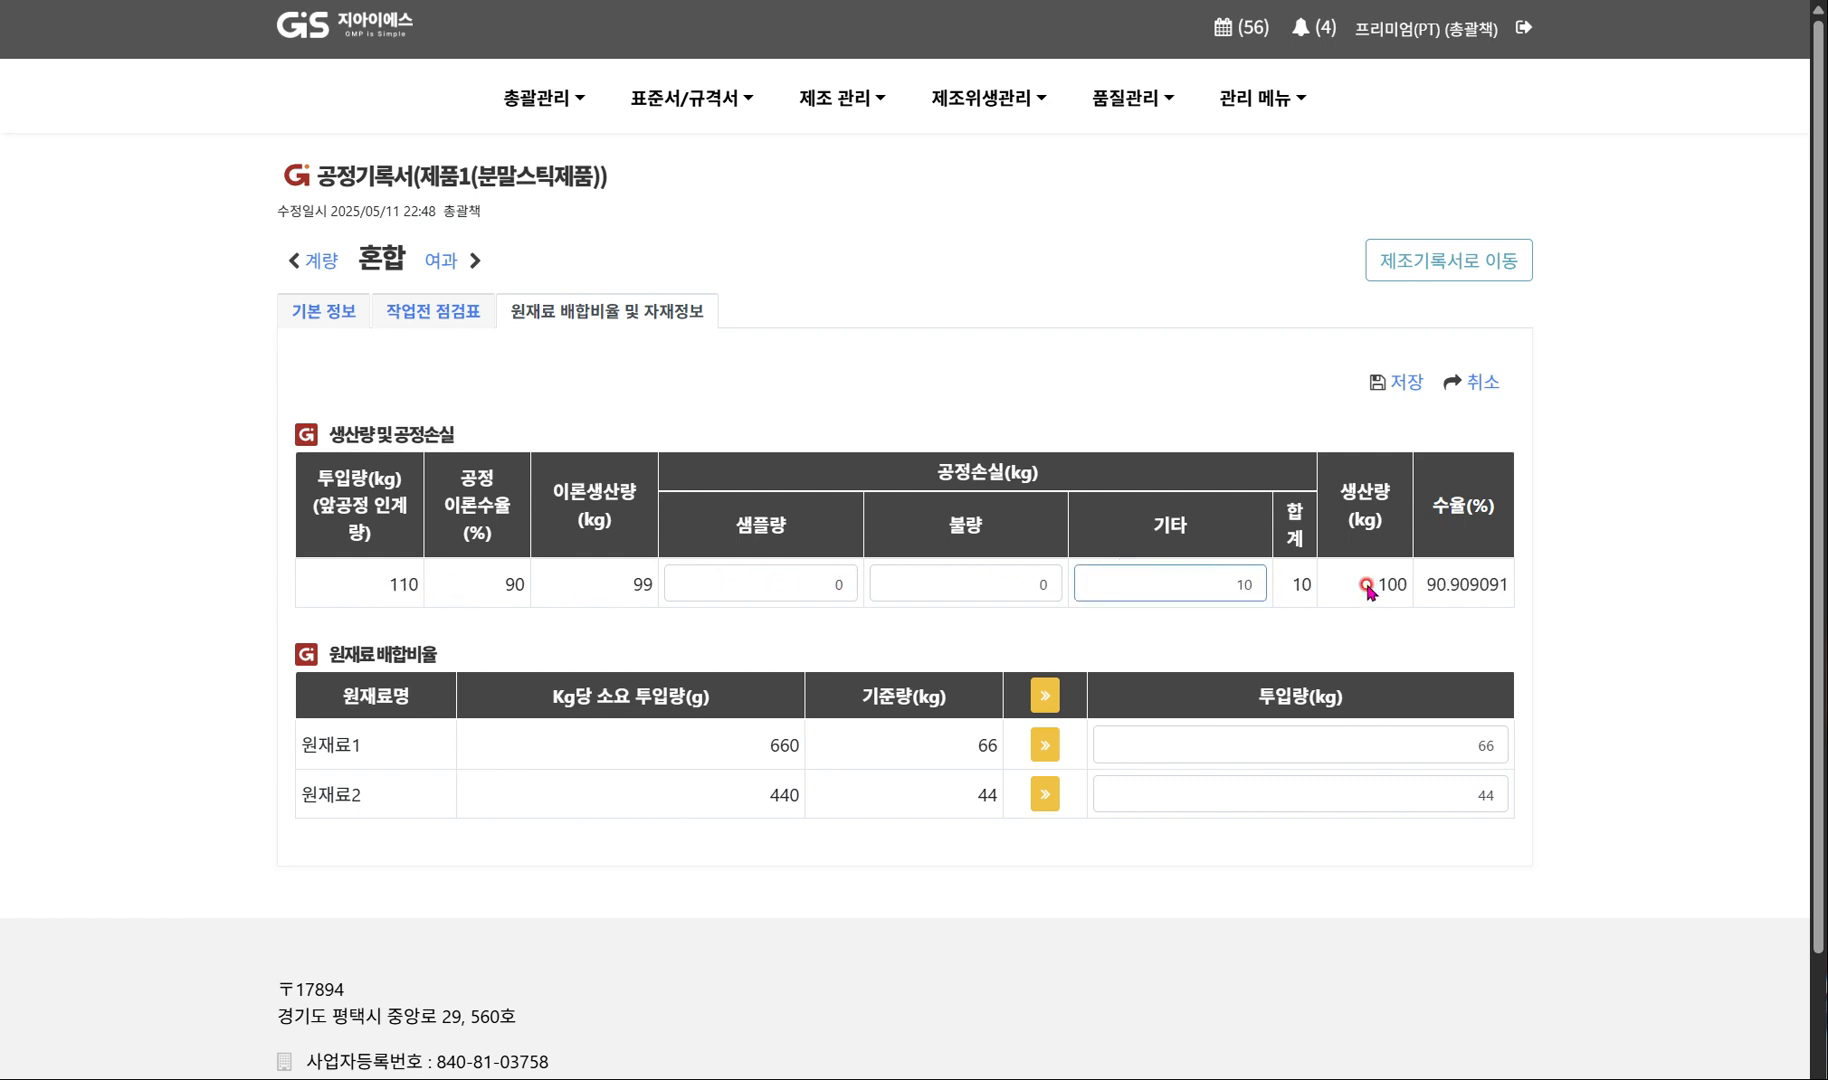
click(1374, 575)
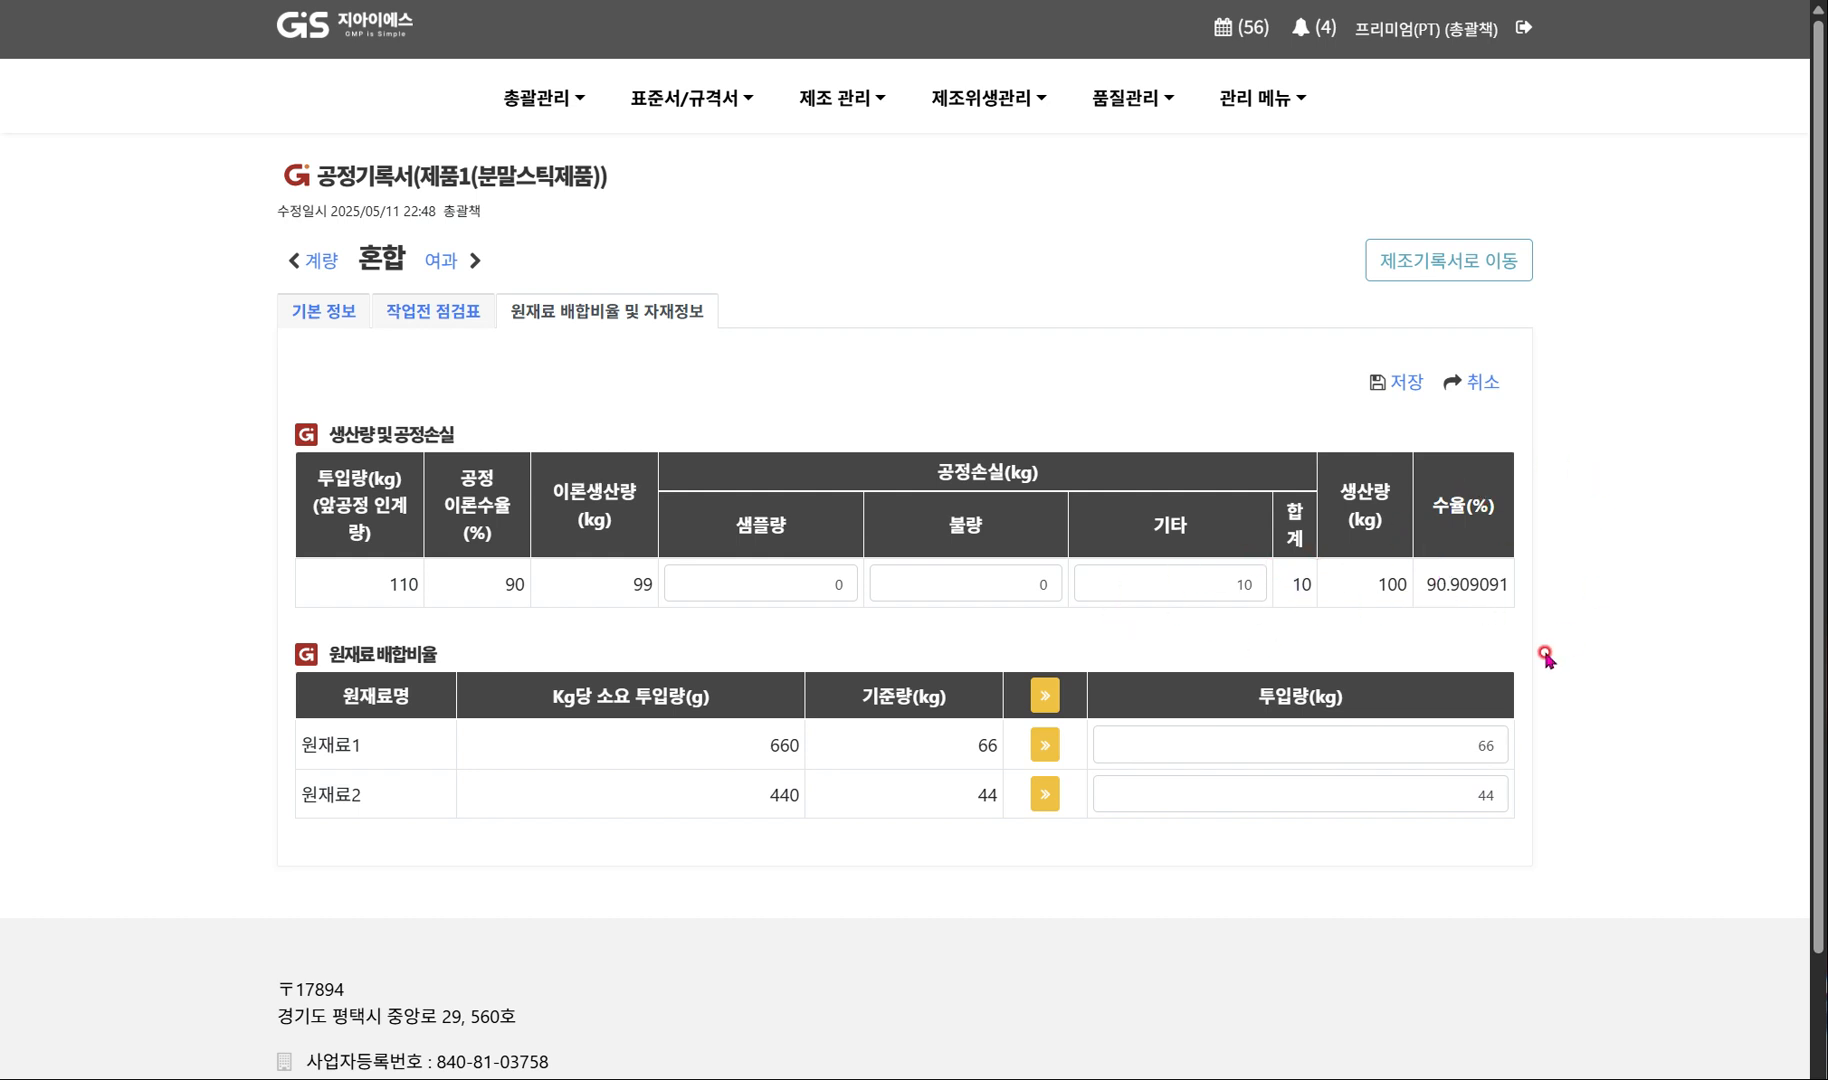
click(1412, 381)
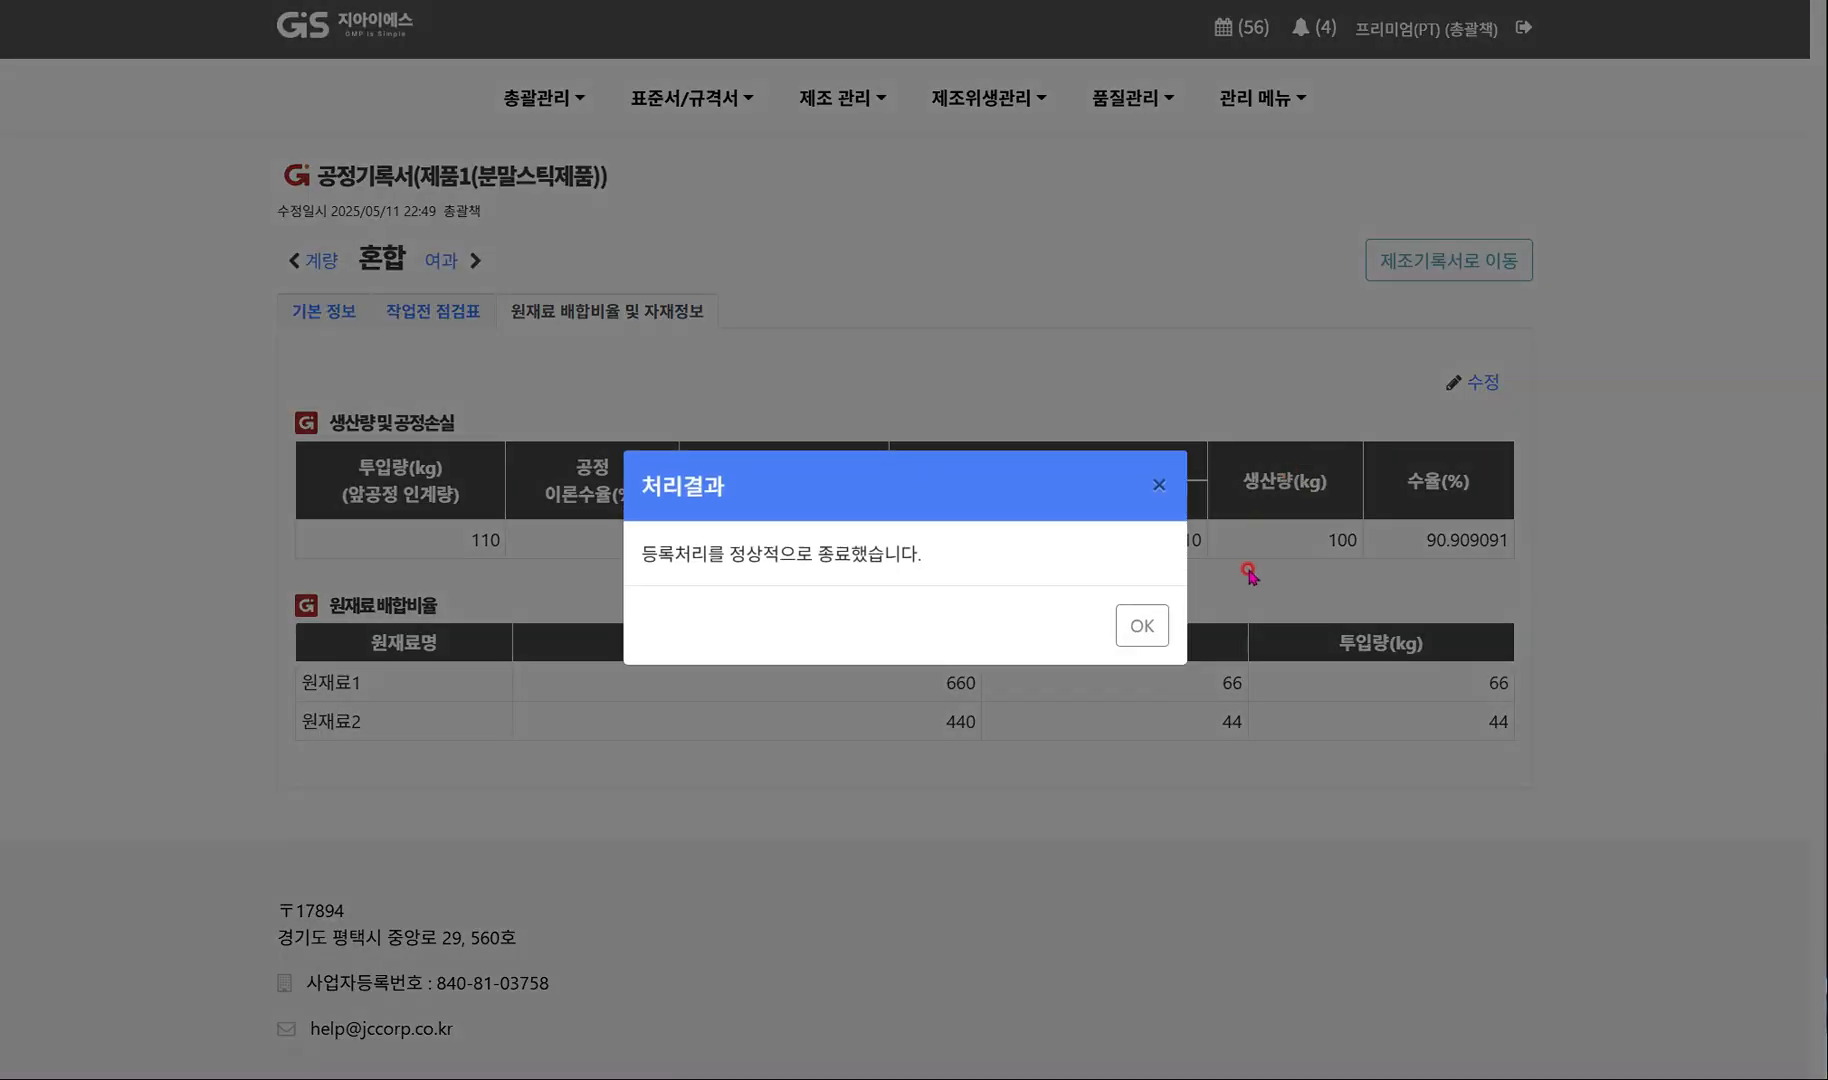
click(1146, 625)
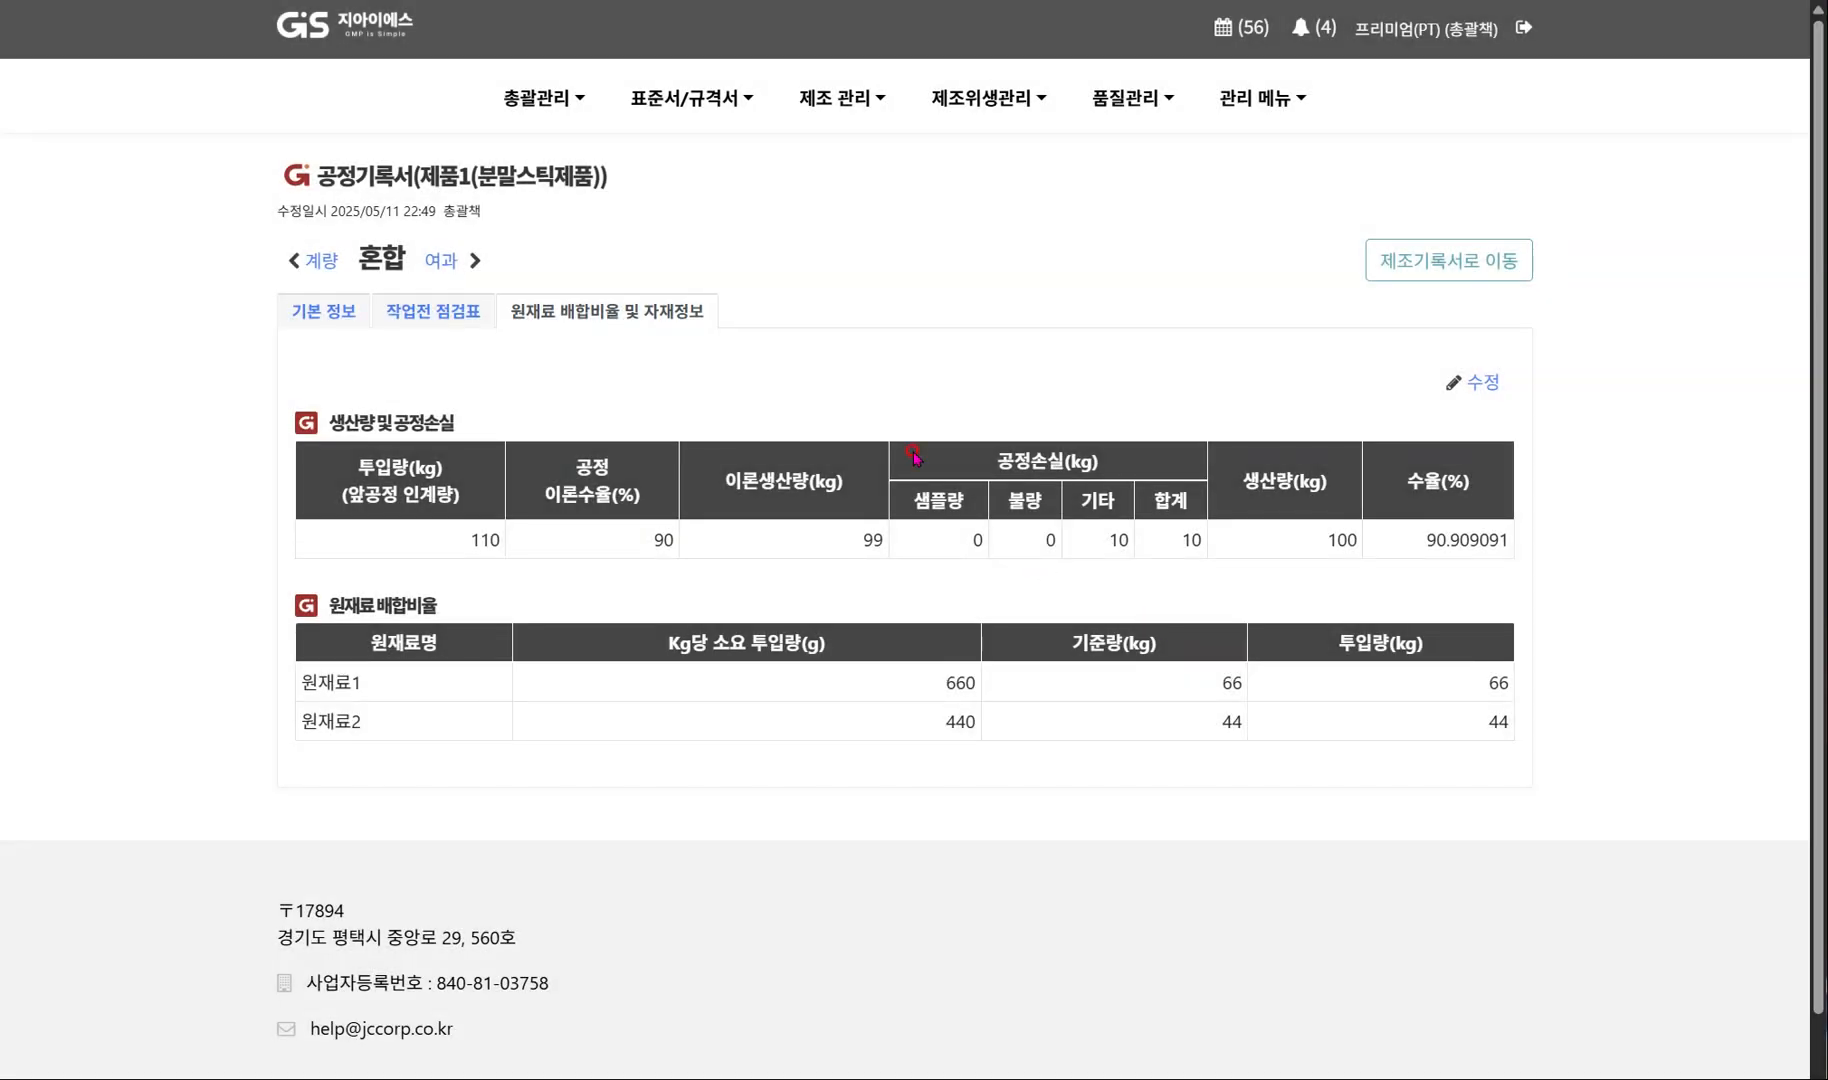
Open the 여과 process record, assign 생산공 as person in charge and 총괄책 as confirmer, and save its basic information.
click(440, 264)
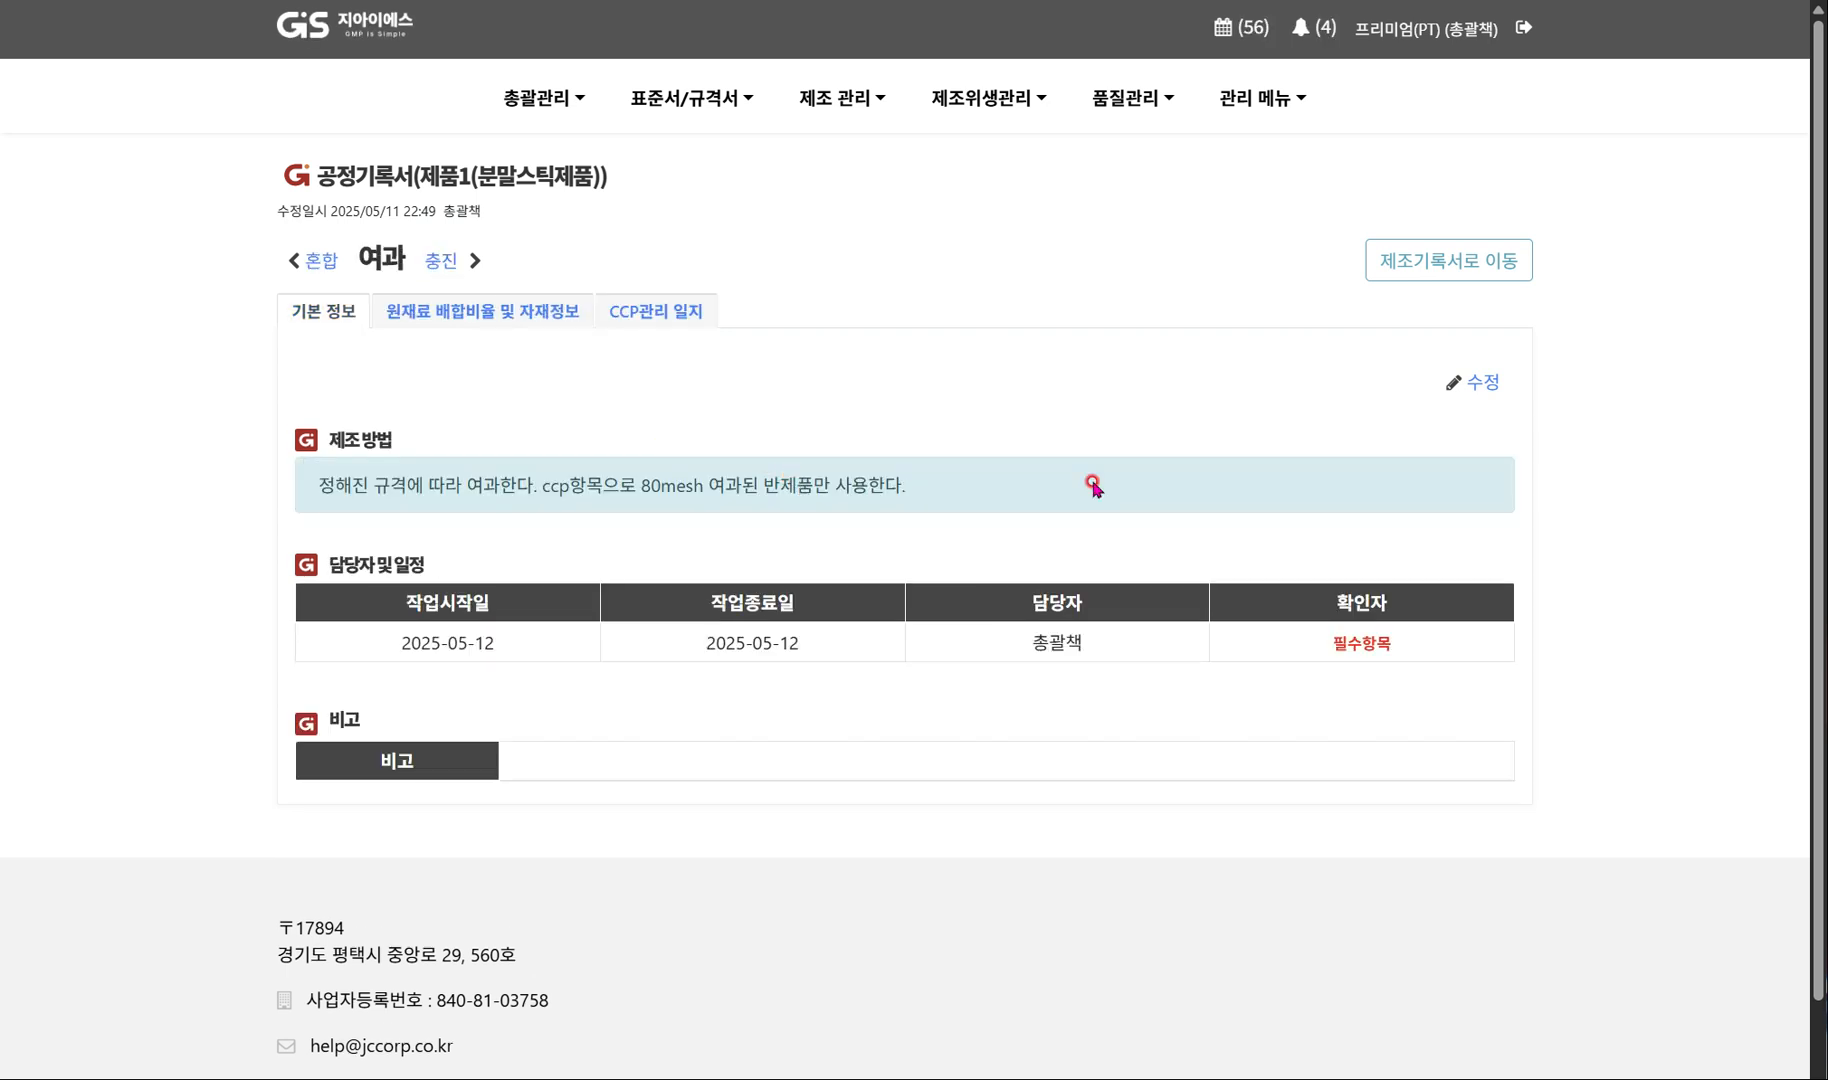
click(1474, 382)
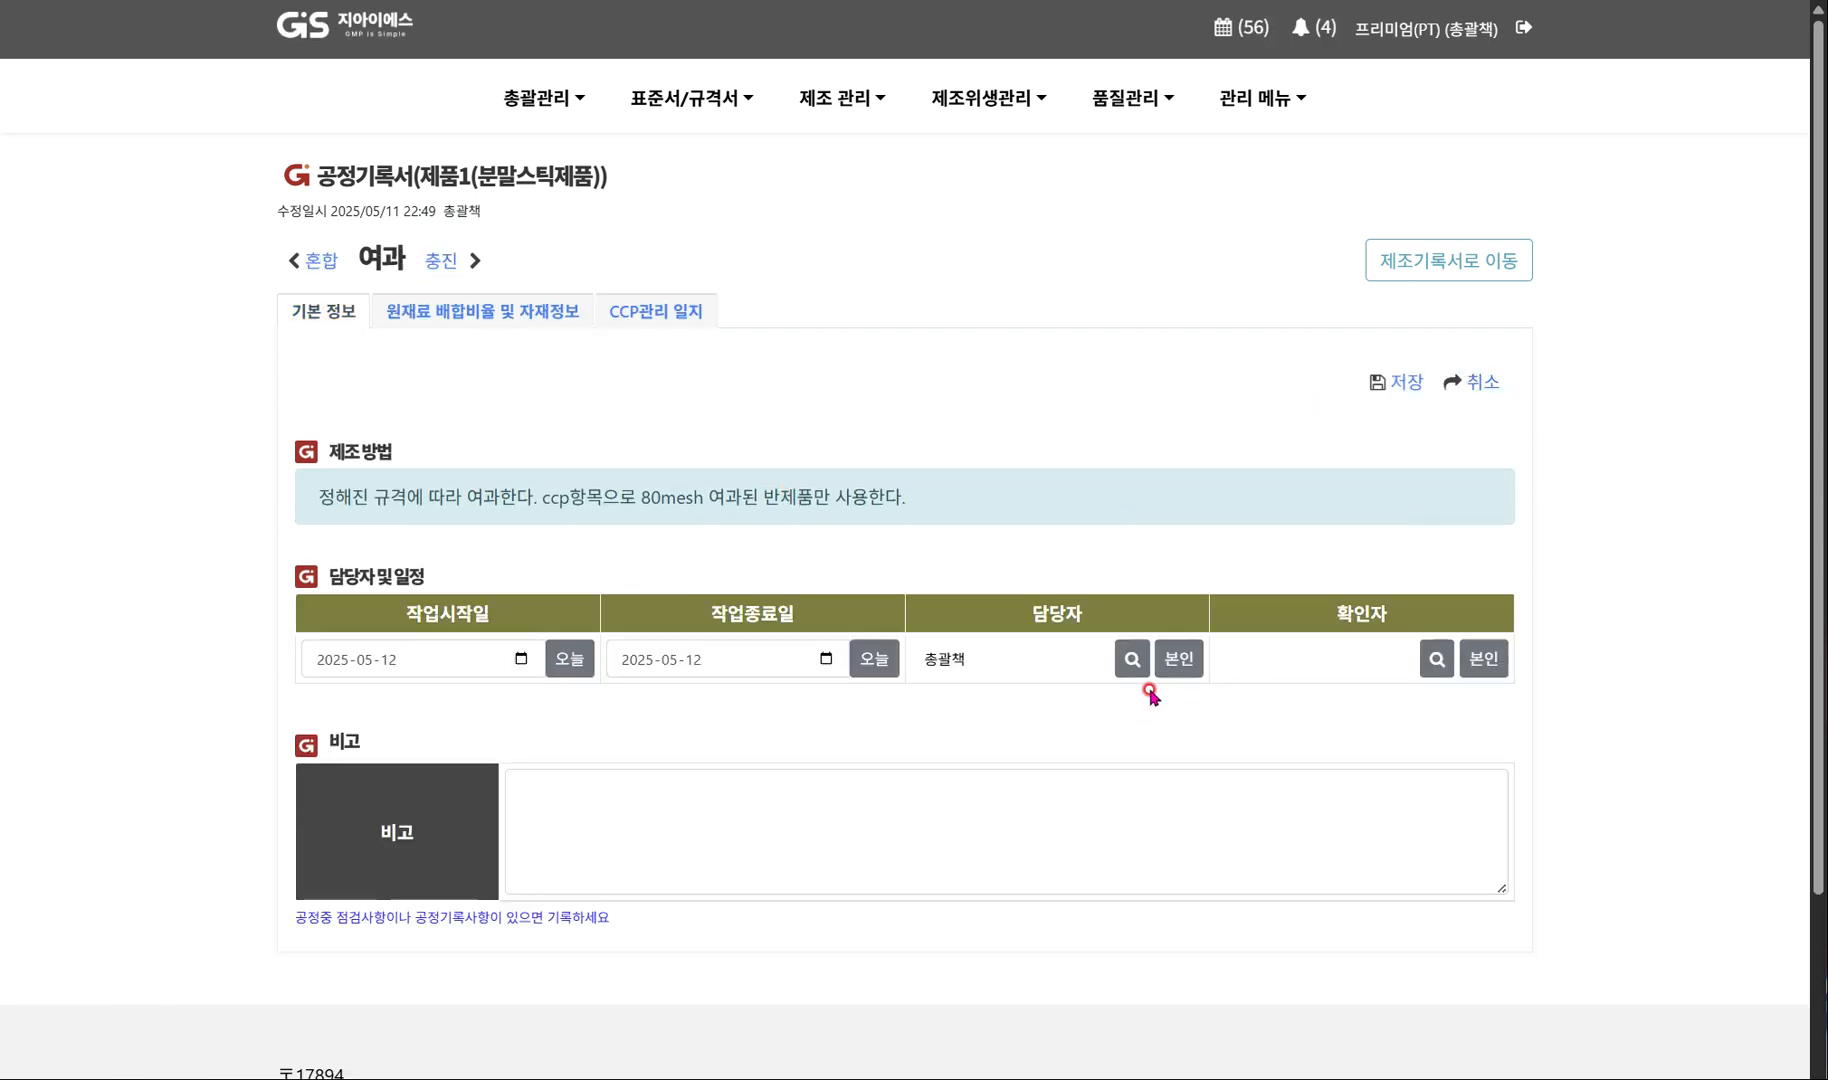
click(1132, 658)
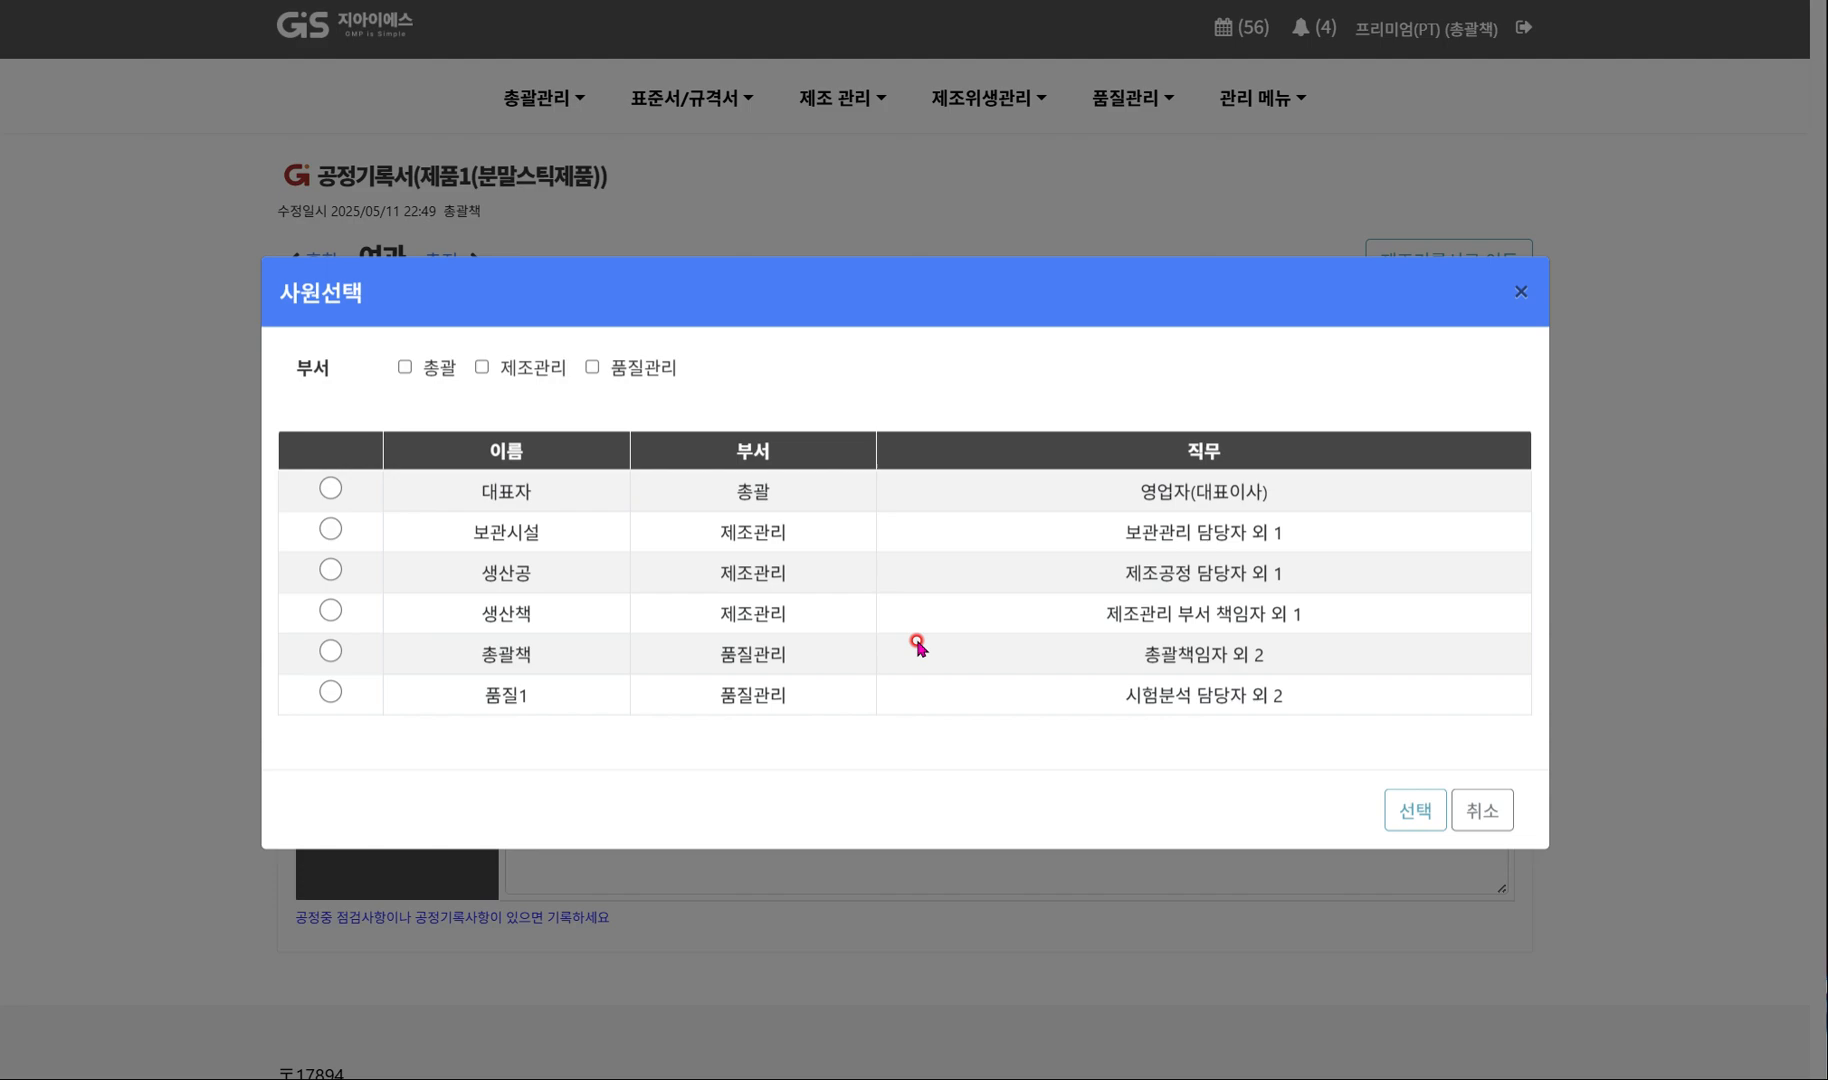
click(510, 570)
click(1415, 814)
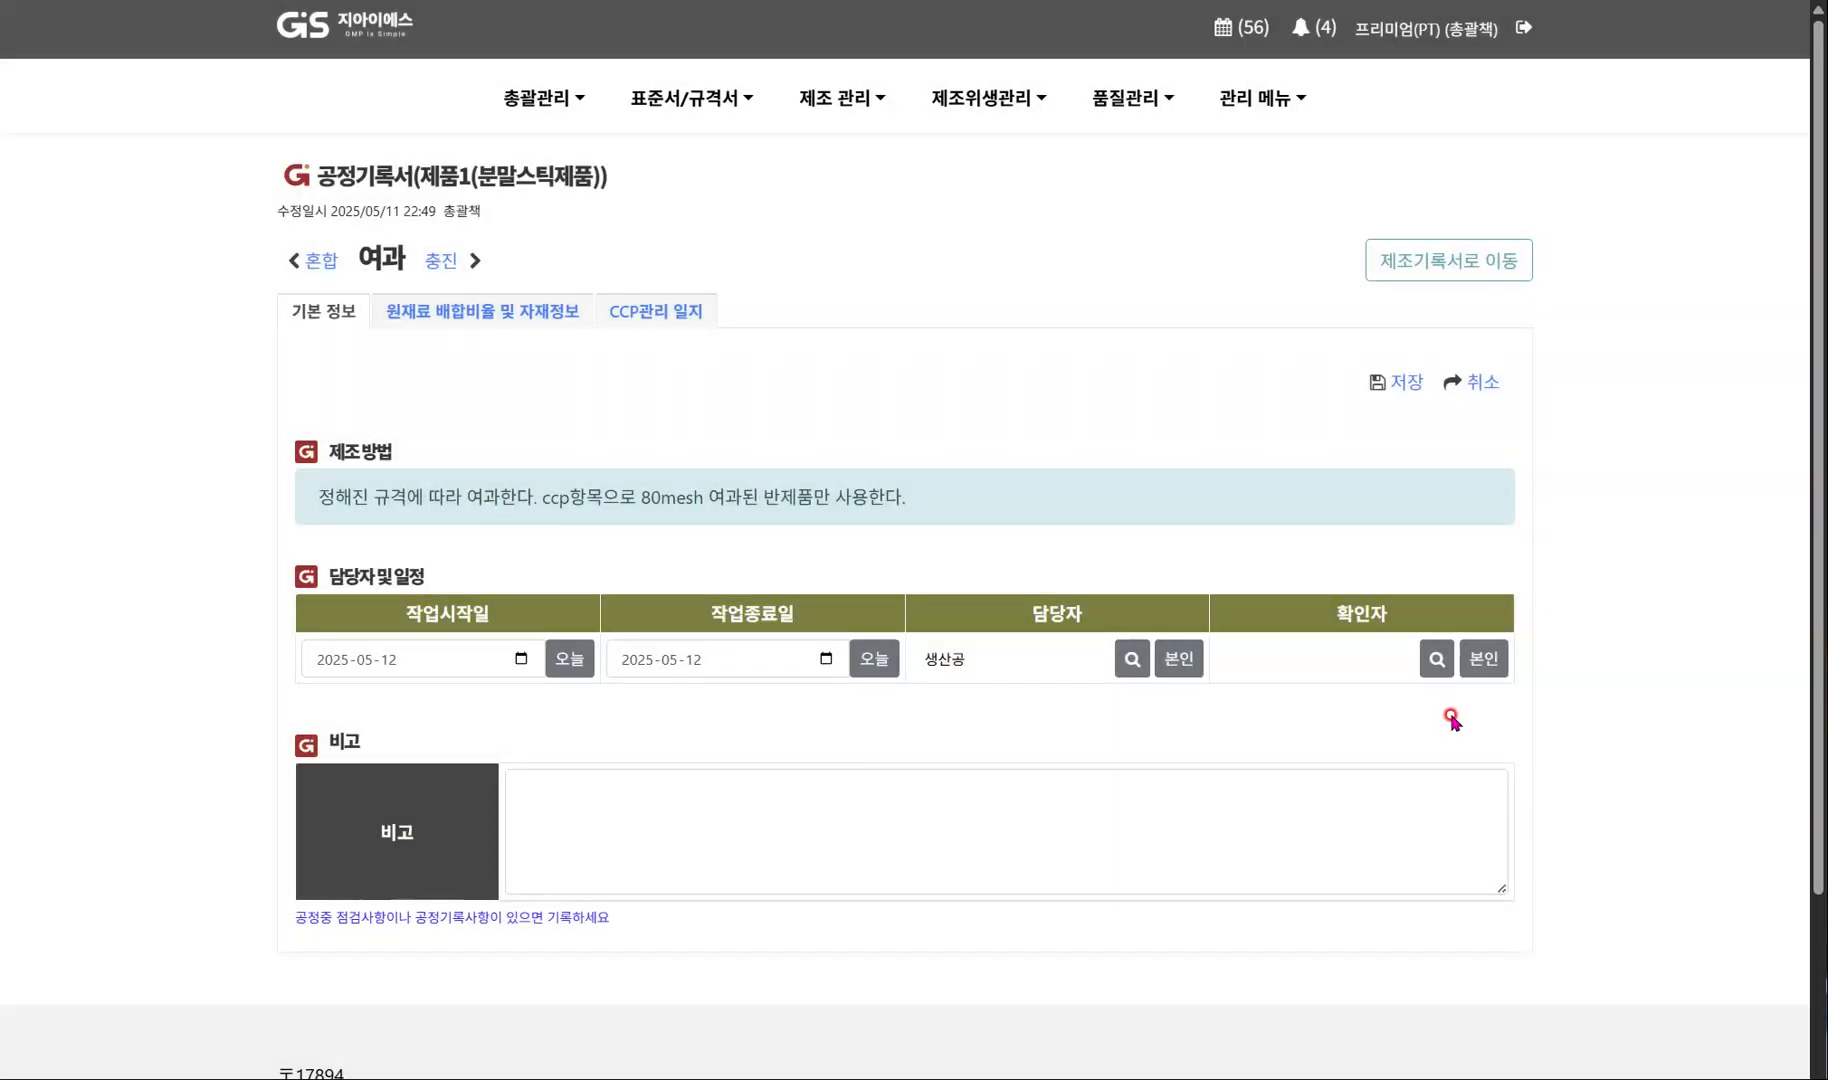
click(1482, 659)
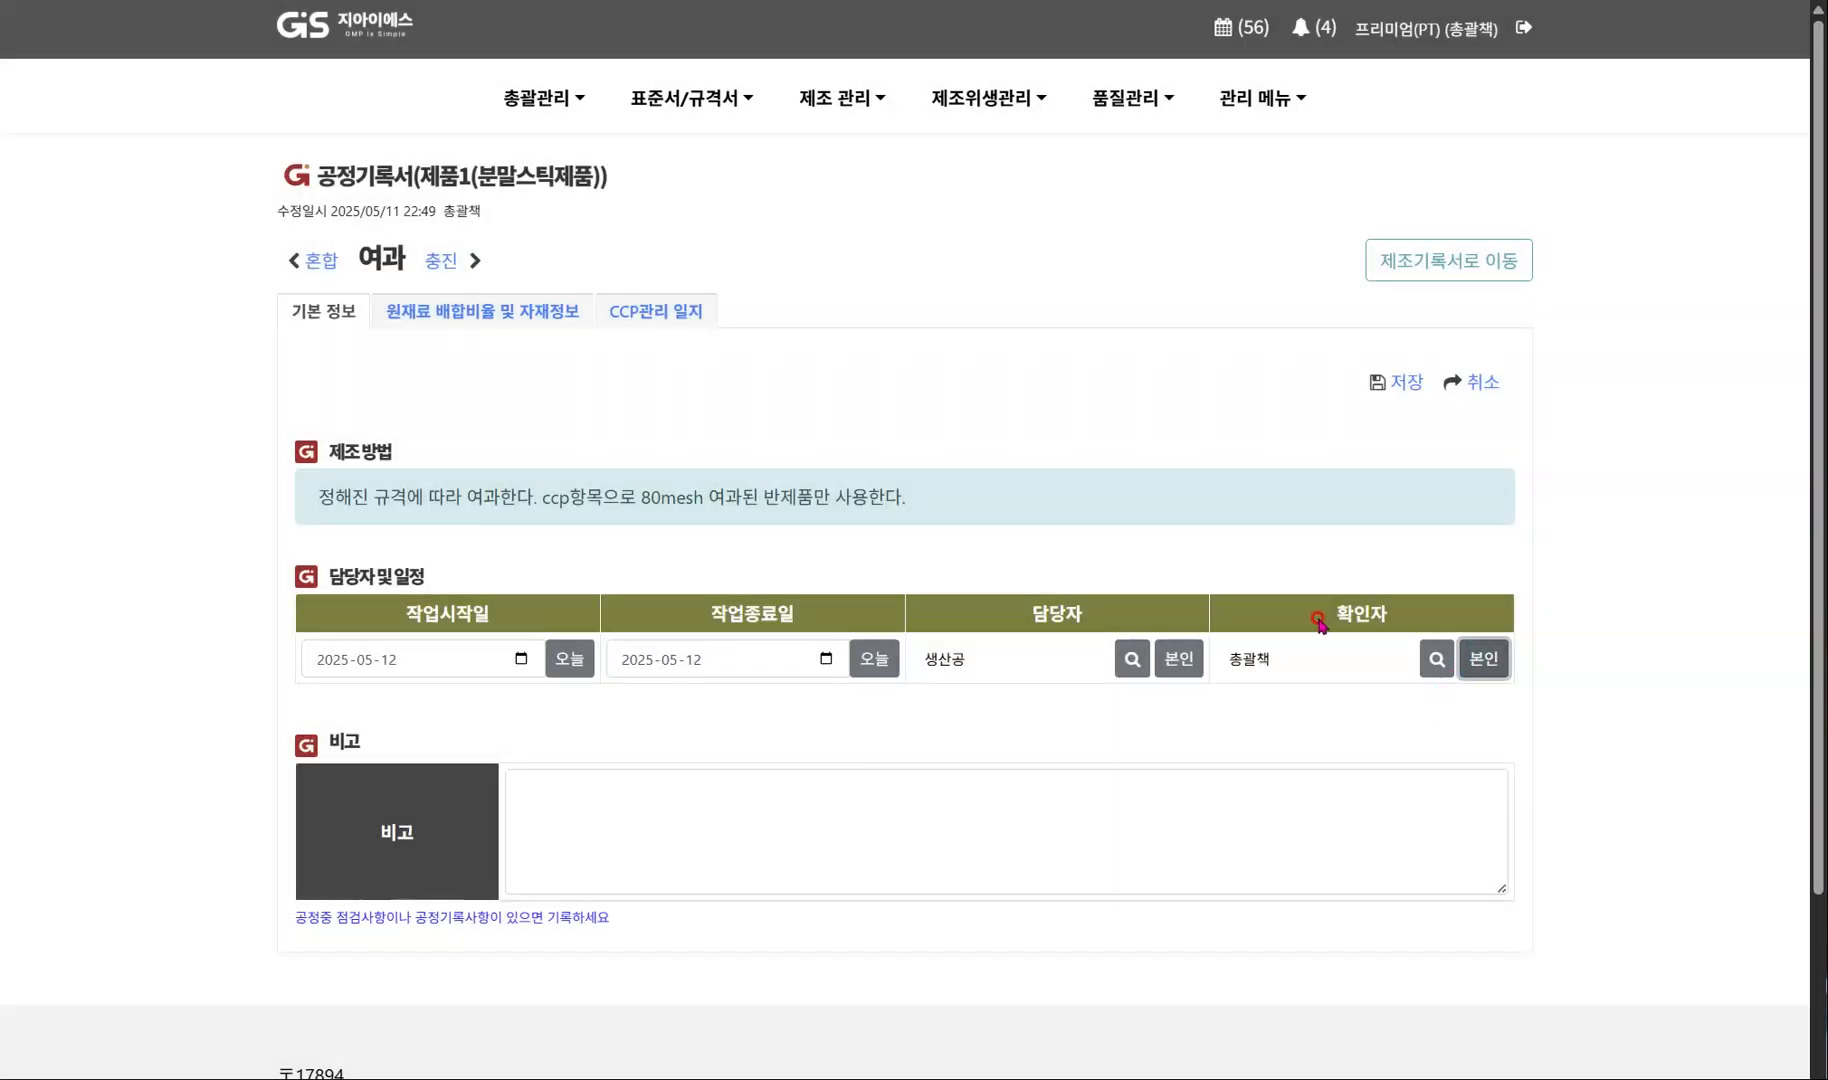
click(1413, 384)
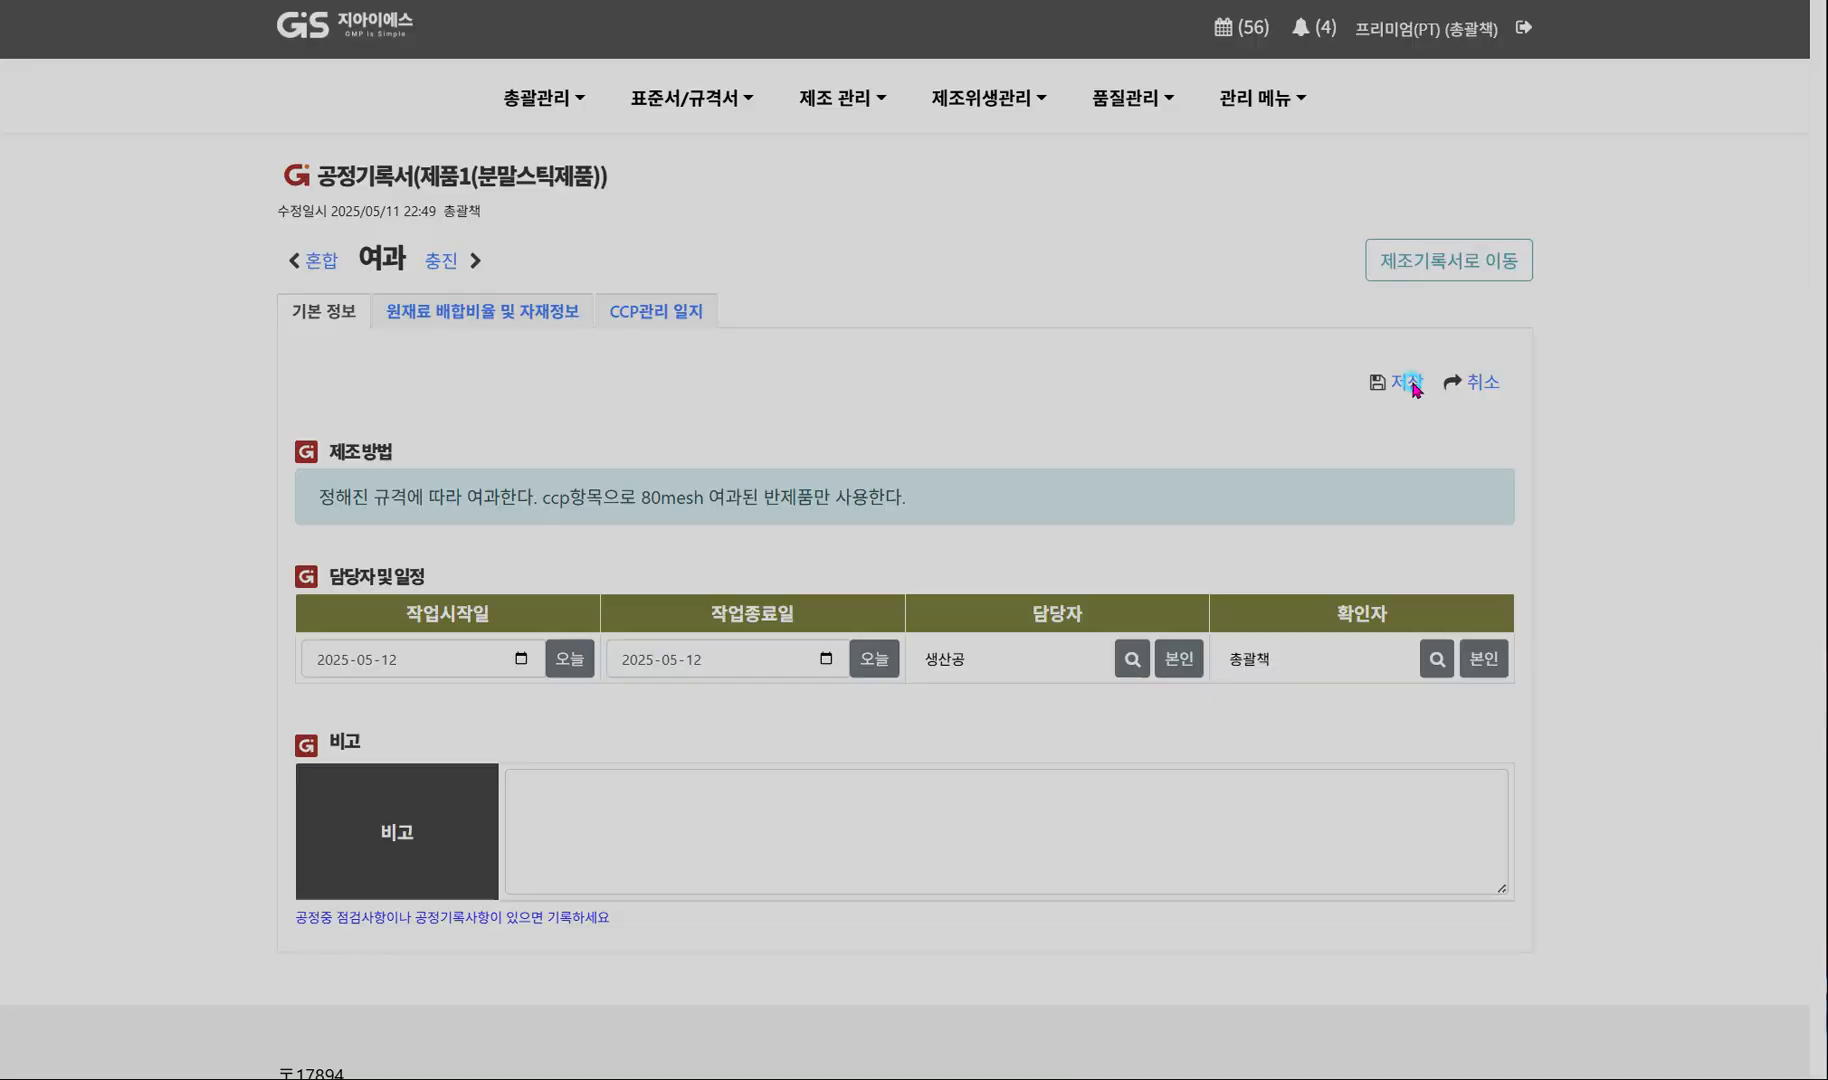
click(1140, 628)
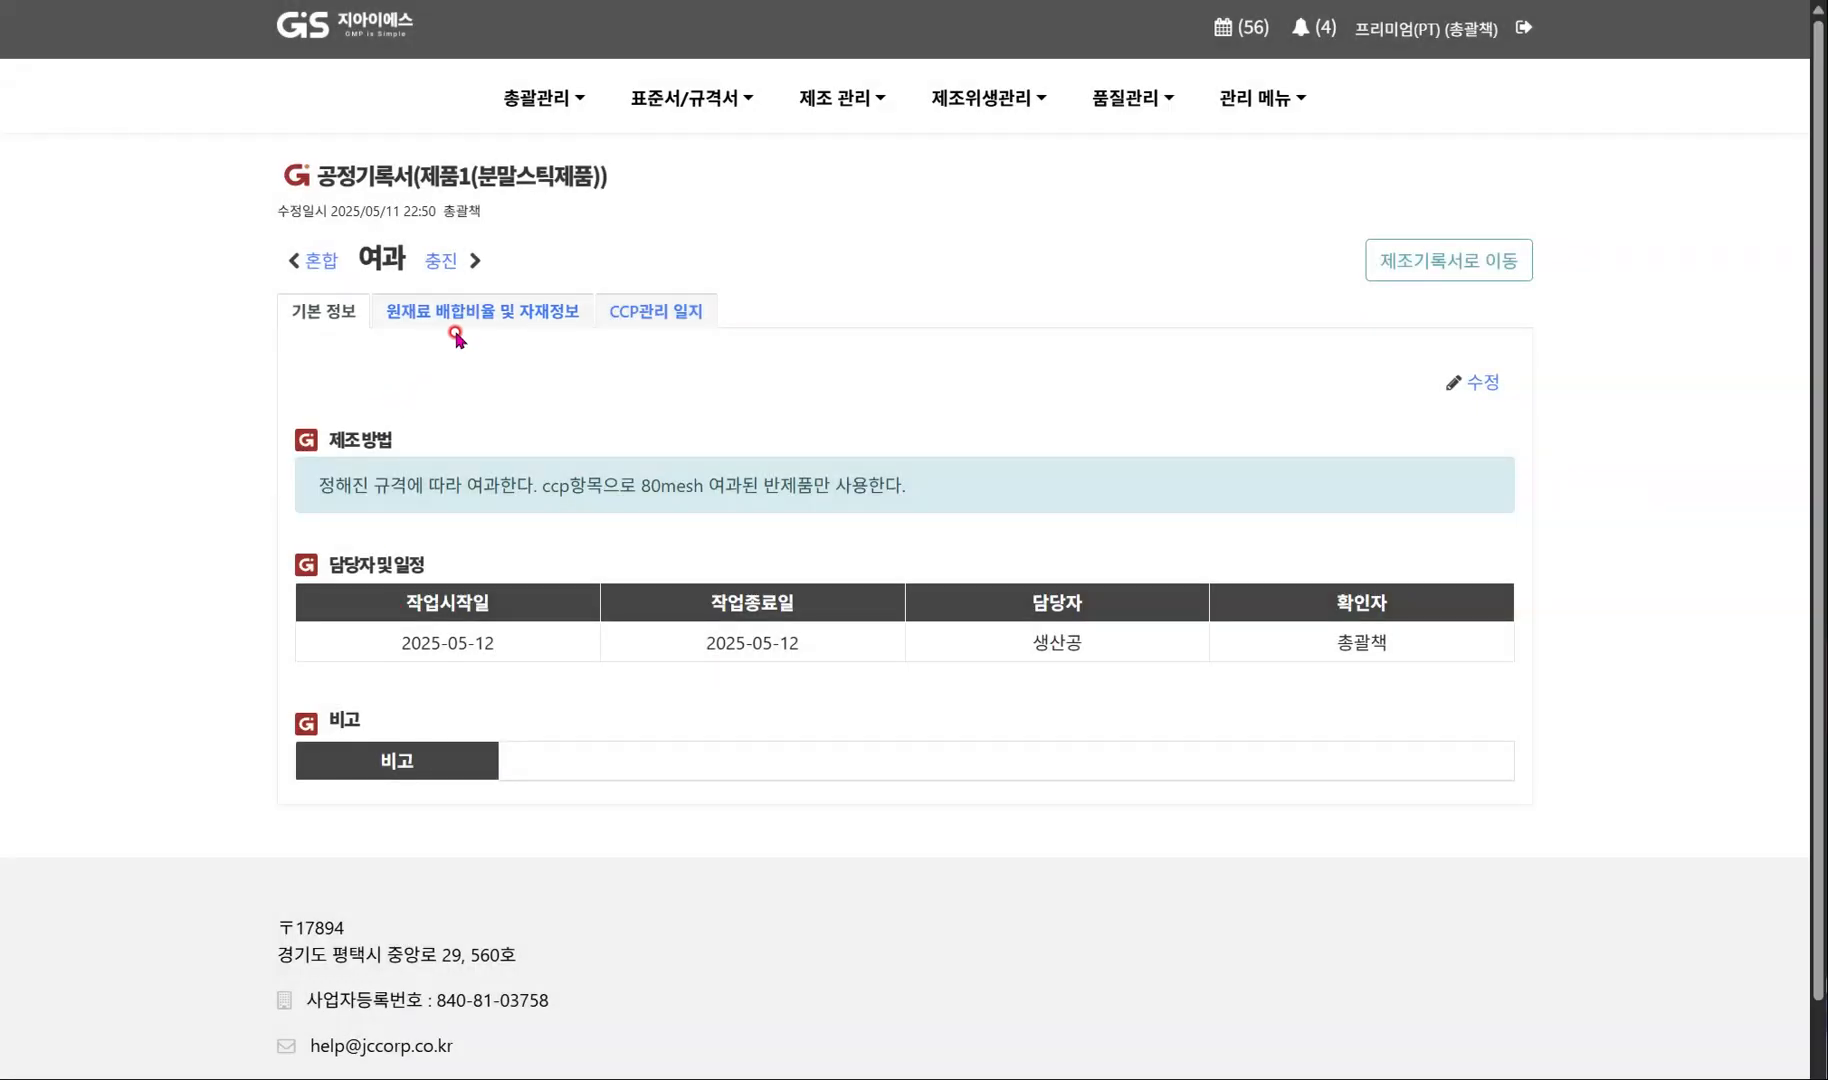
Enter 5 kg as the 여과 process's 기타 process loss and save the production quantities.
click(455, 333)
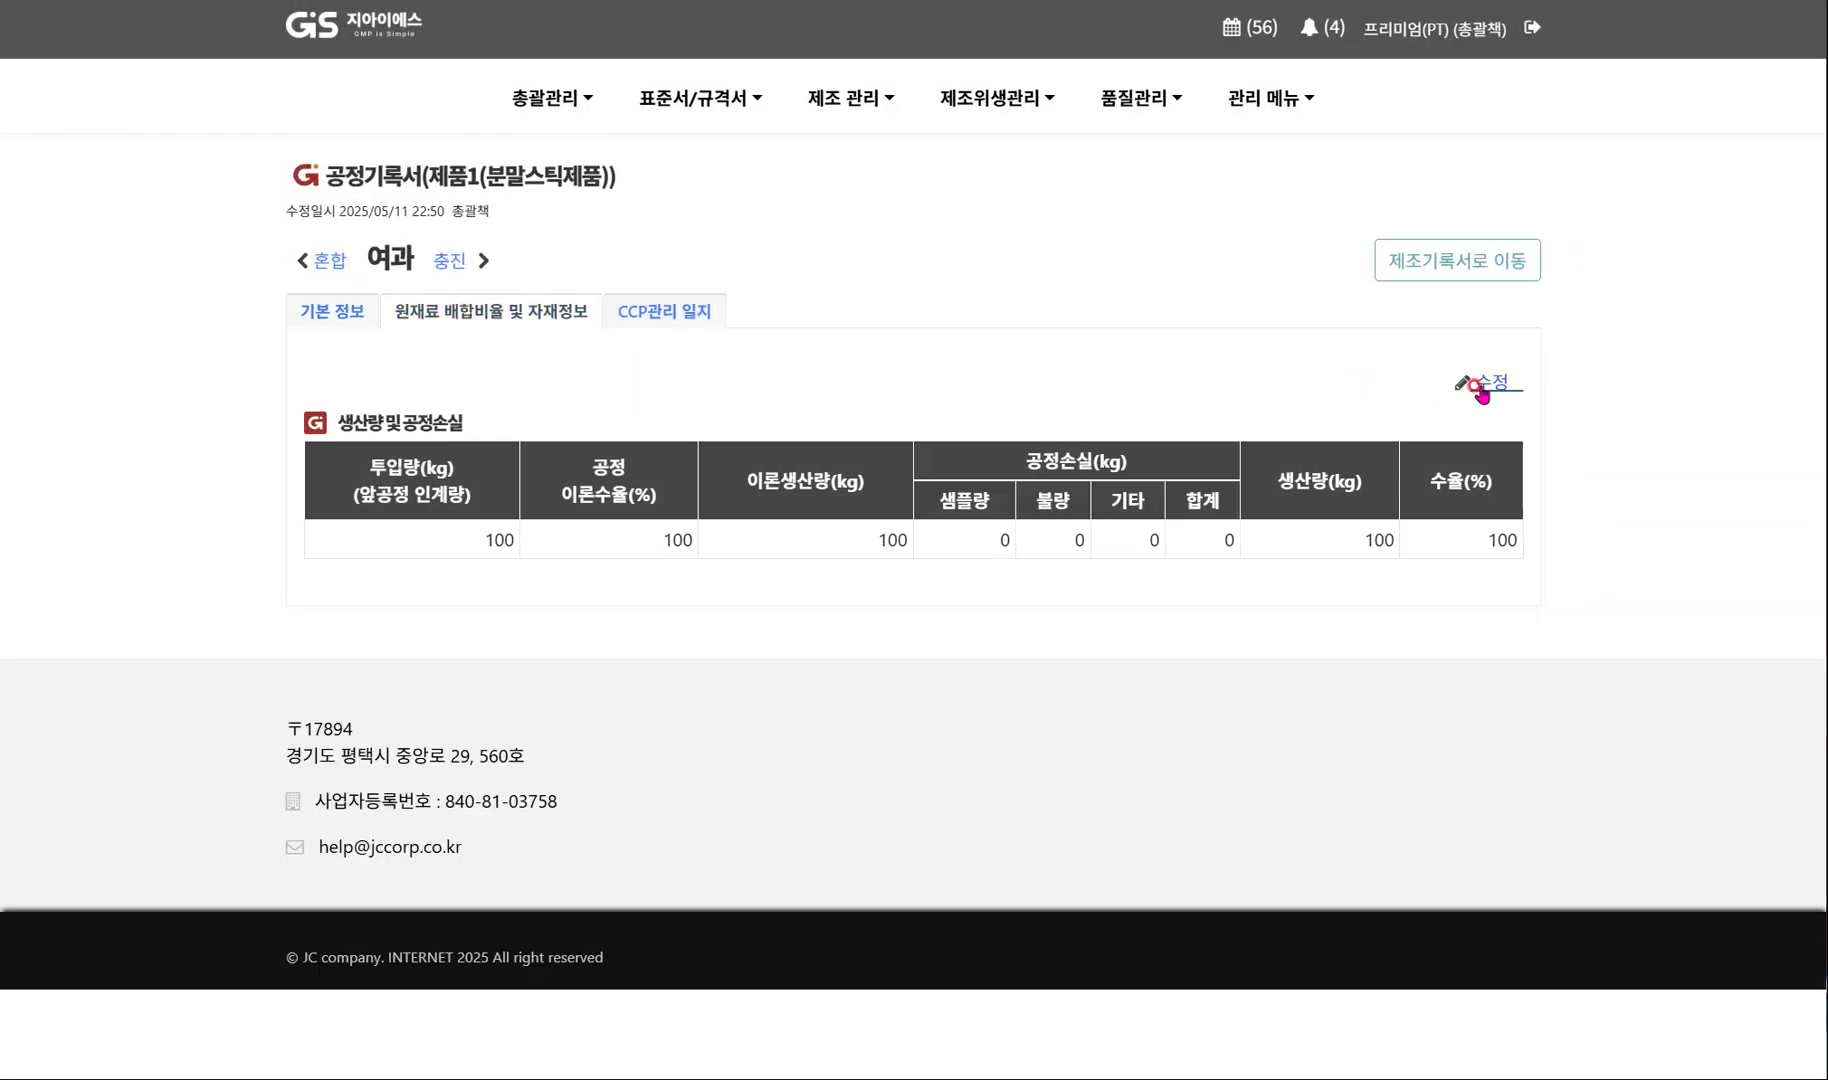
click(1481, 390)
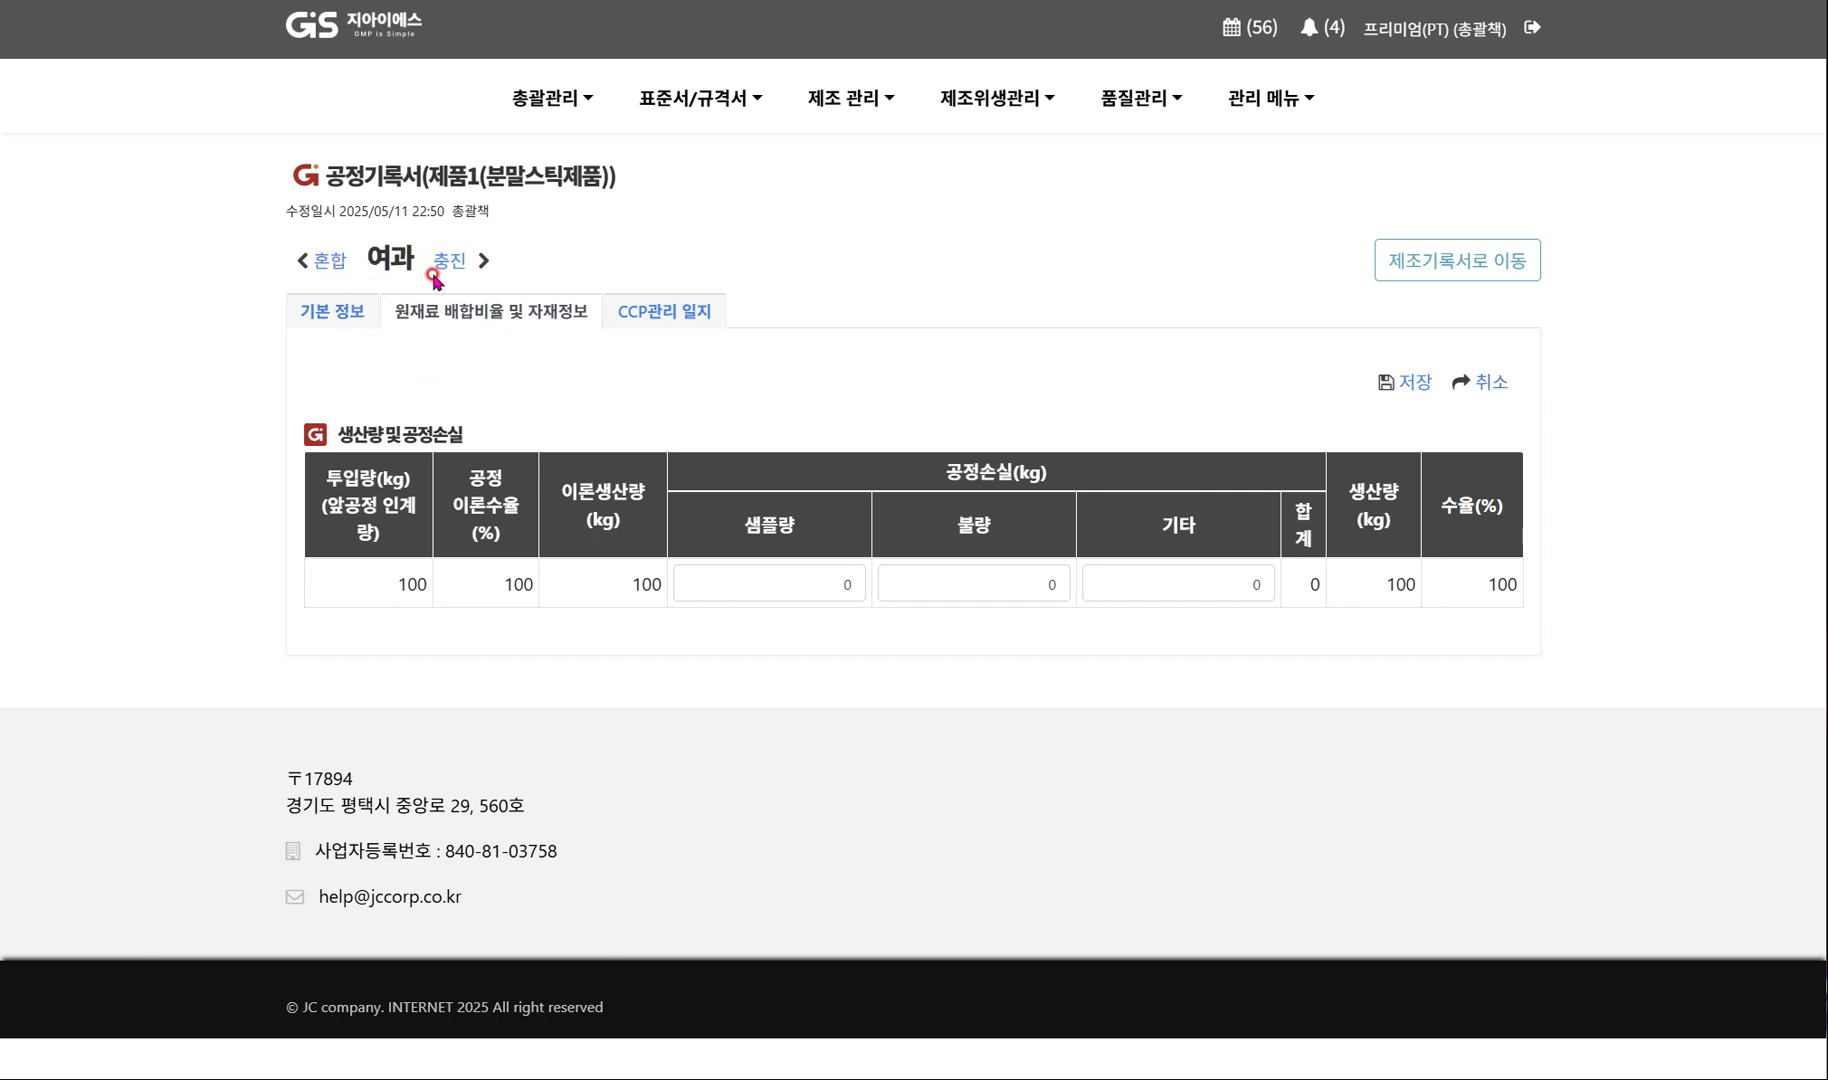
click(1180, 584)
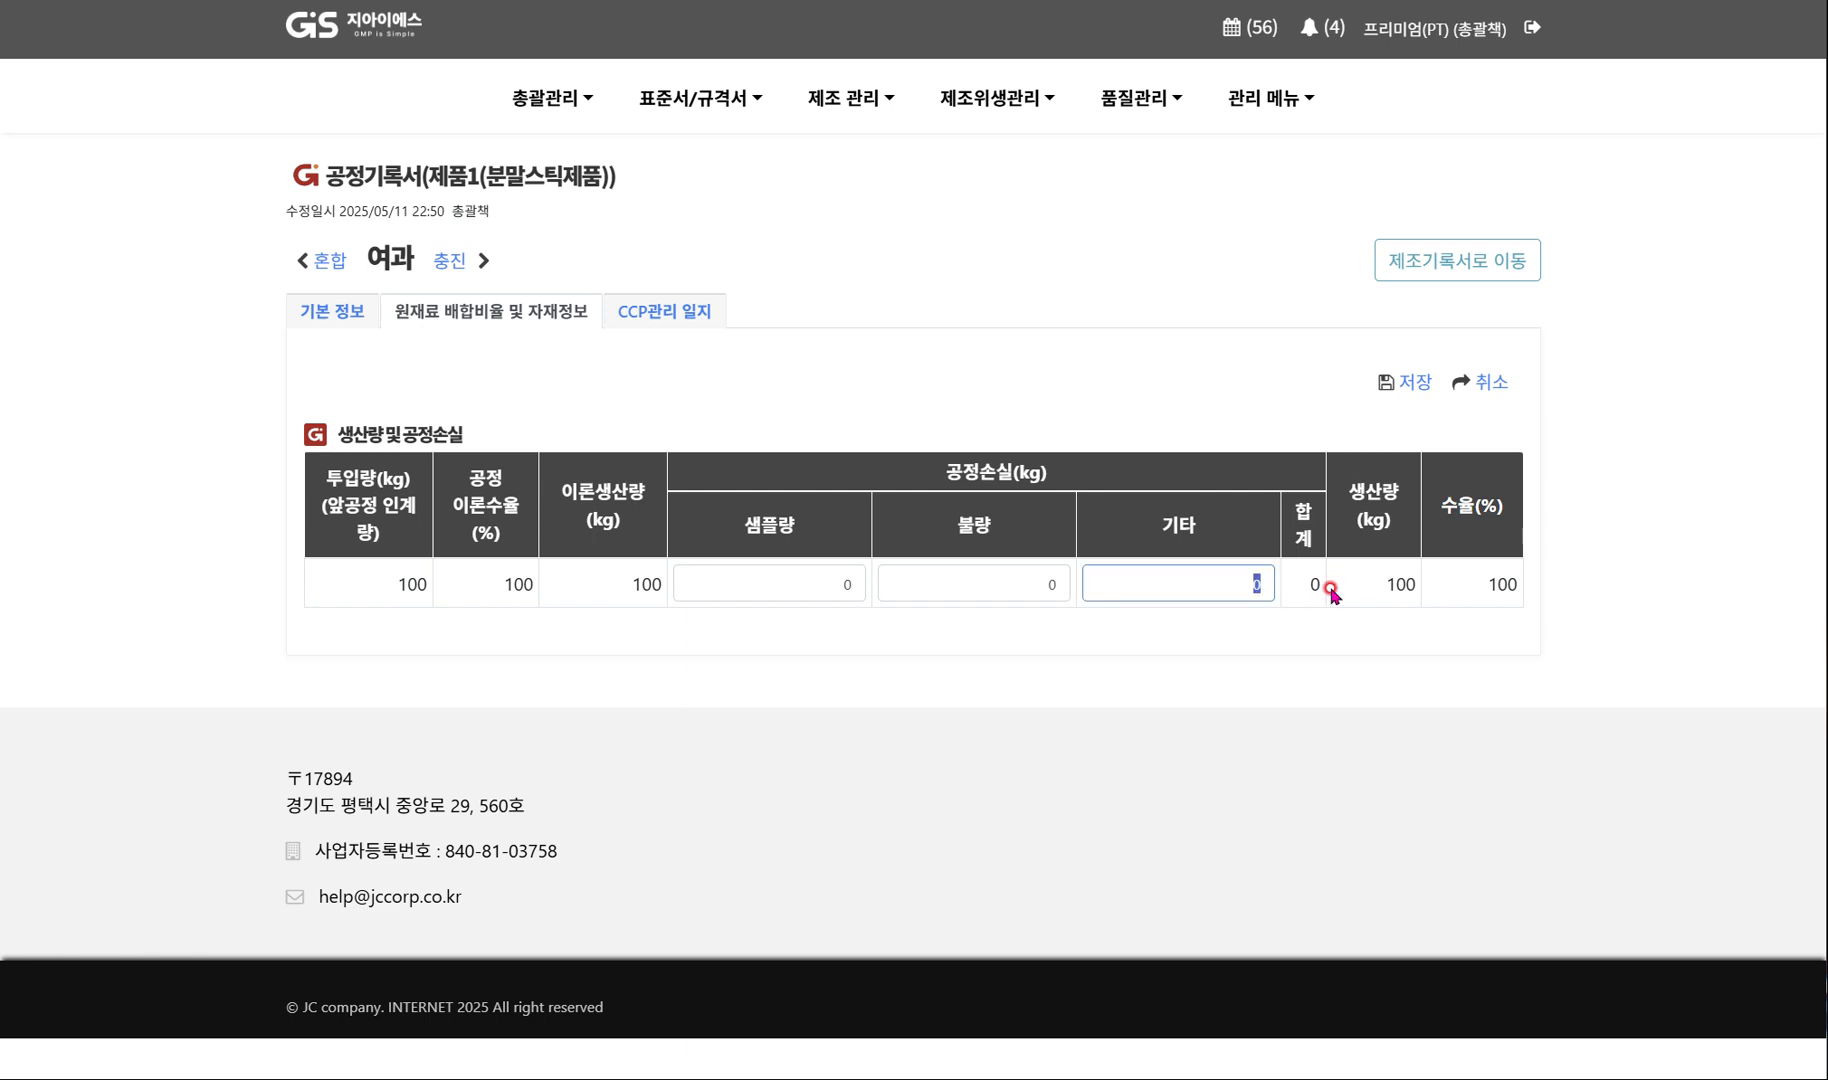
click(1331, 641)
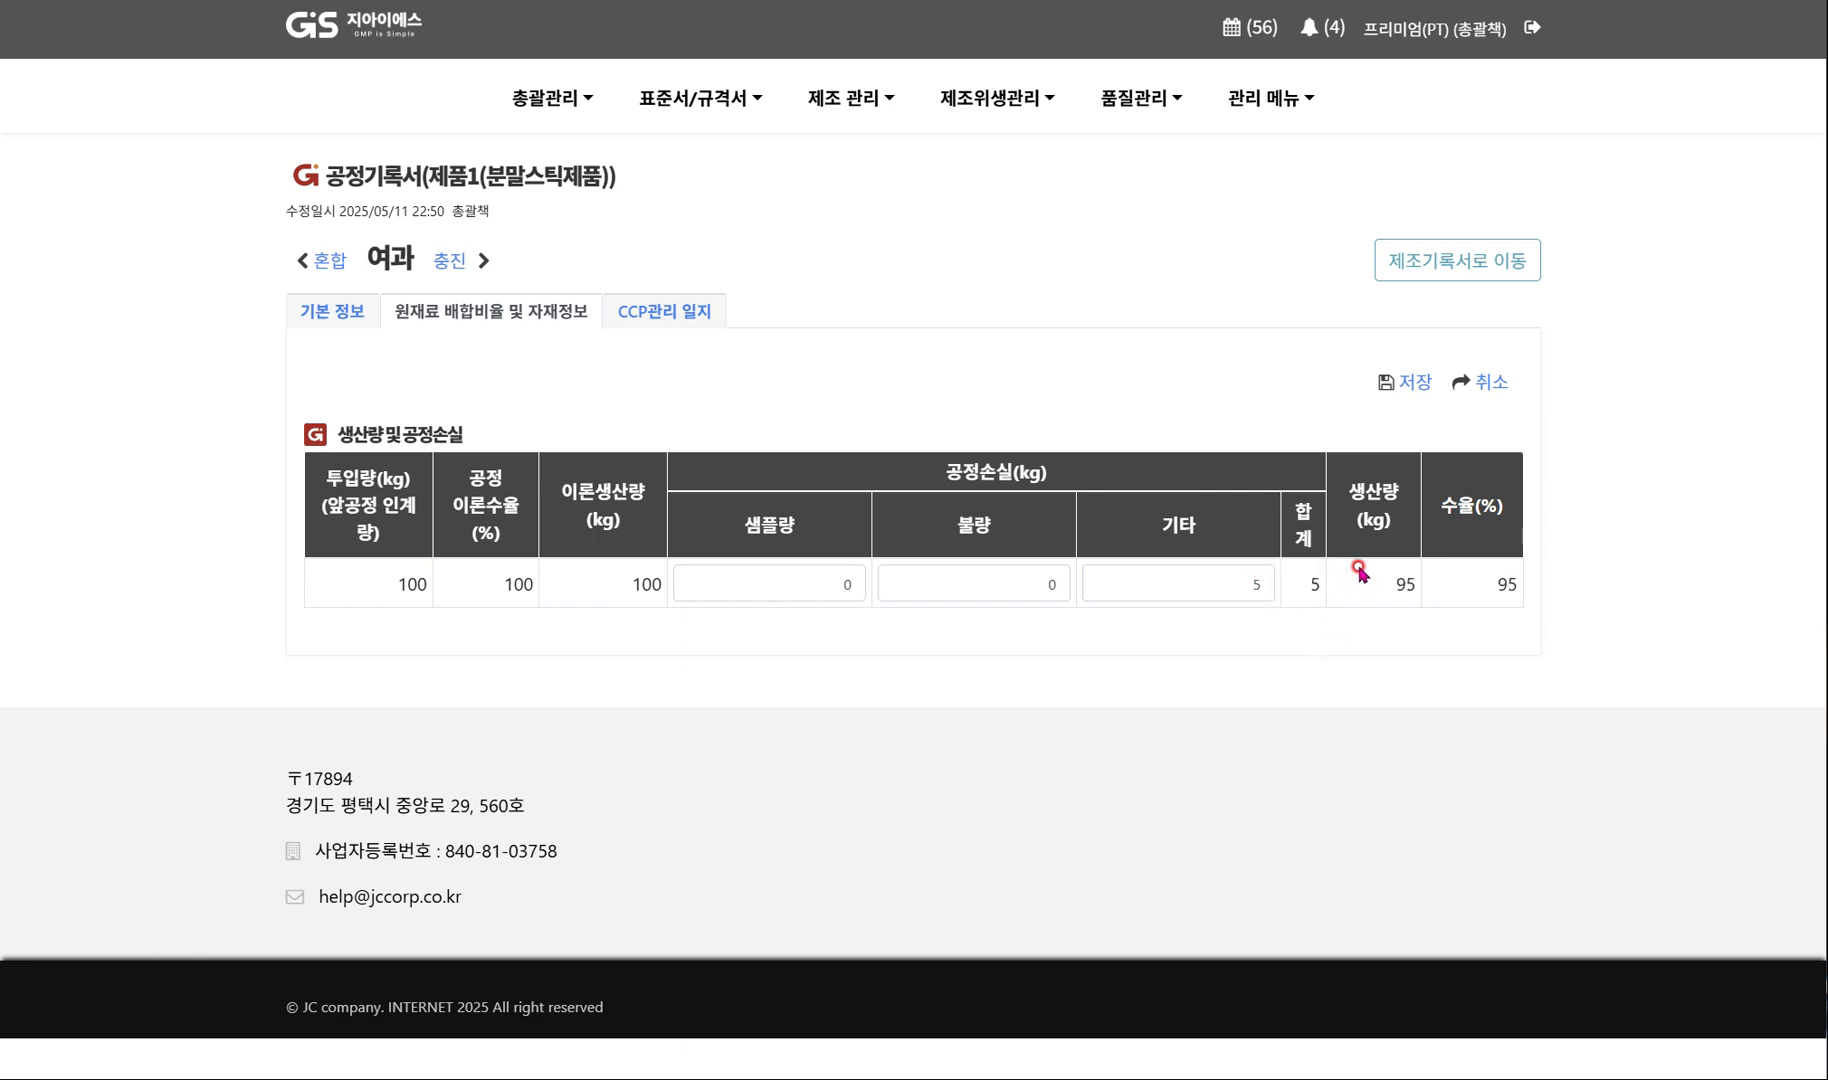
click(1410, 378)
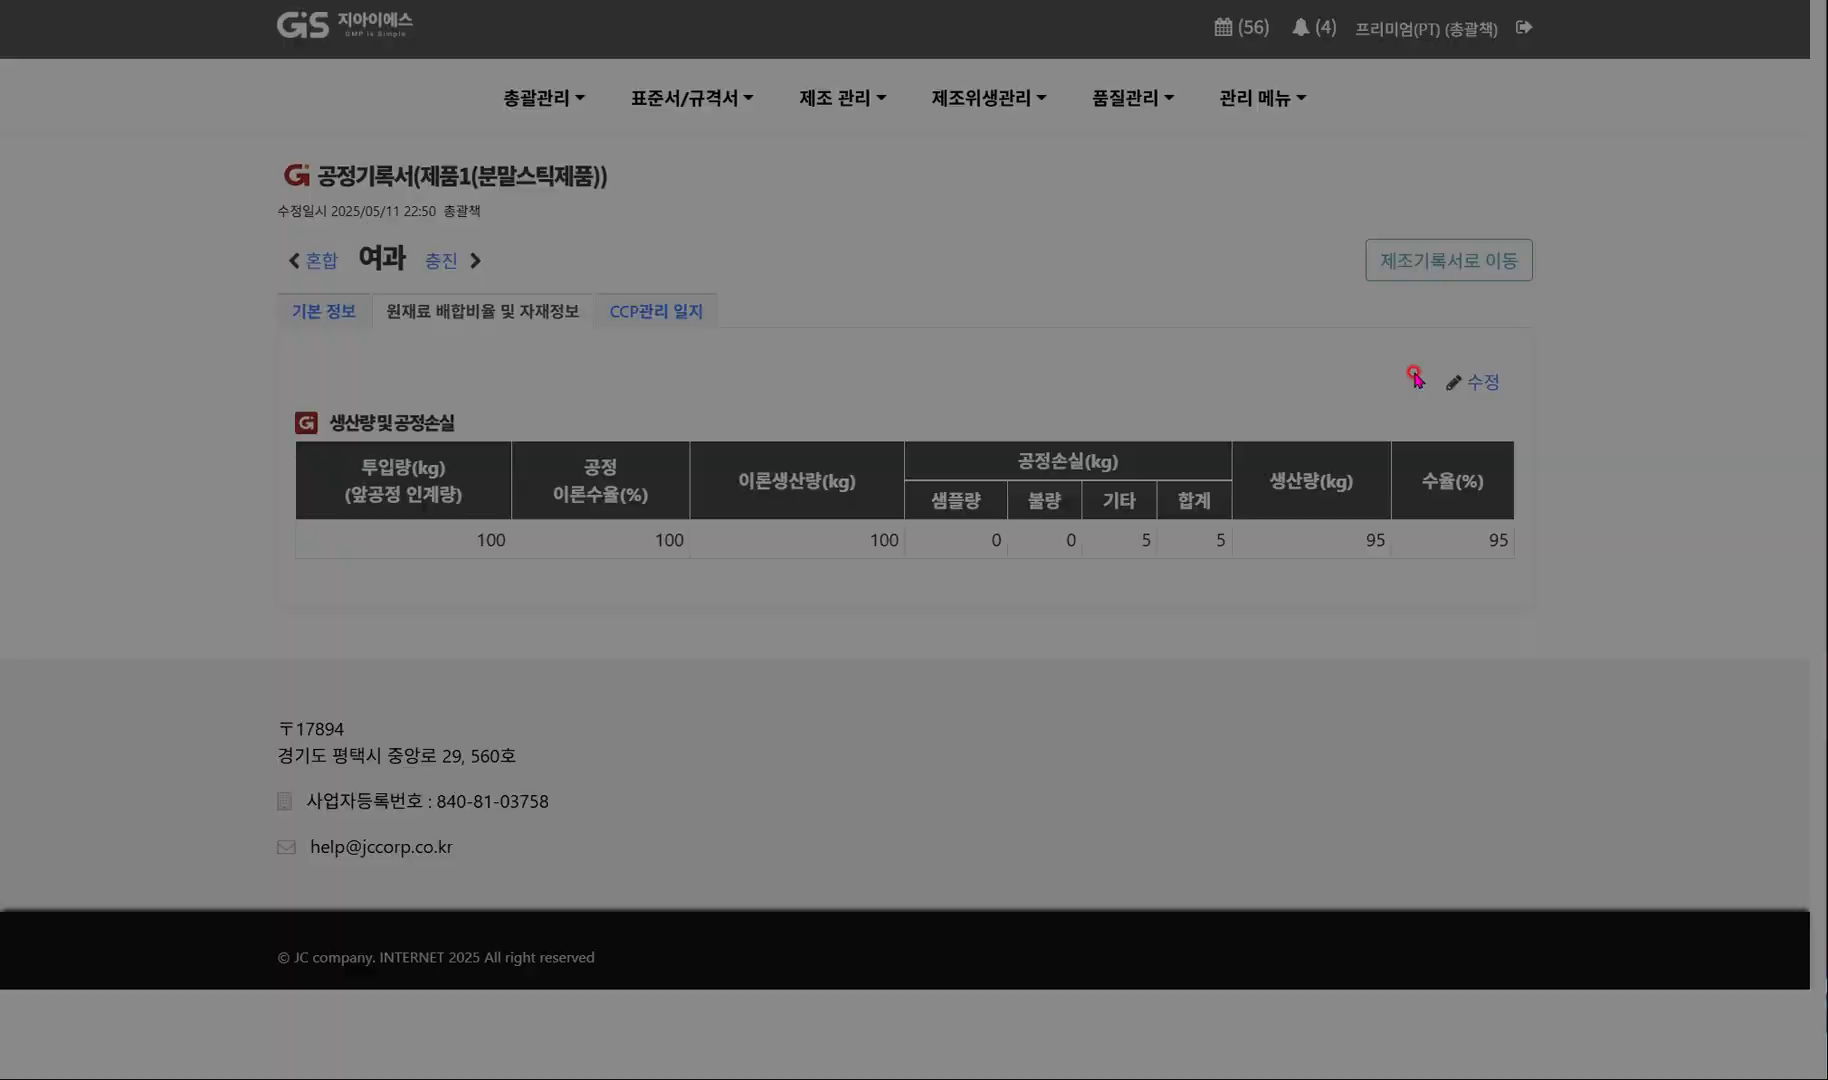
click(1138, 632)
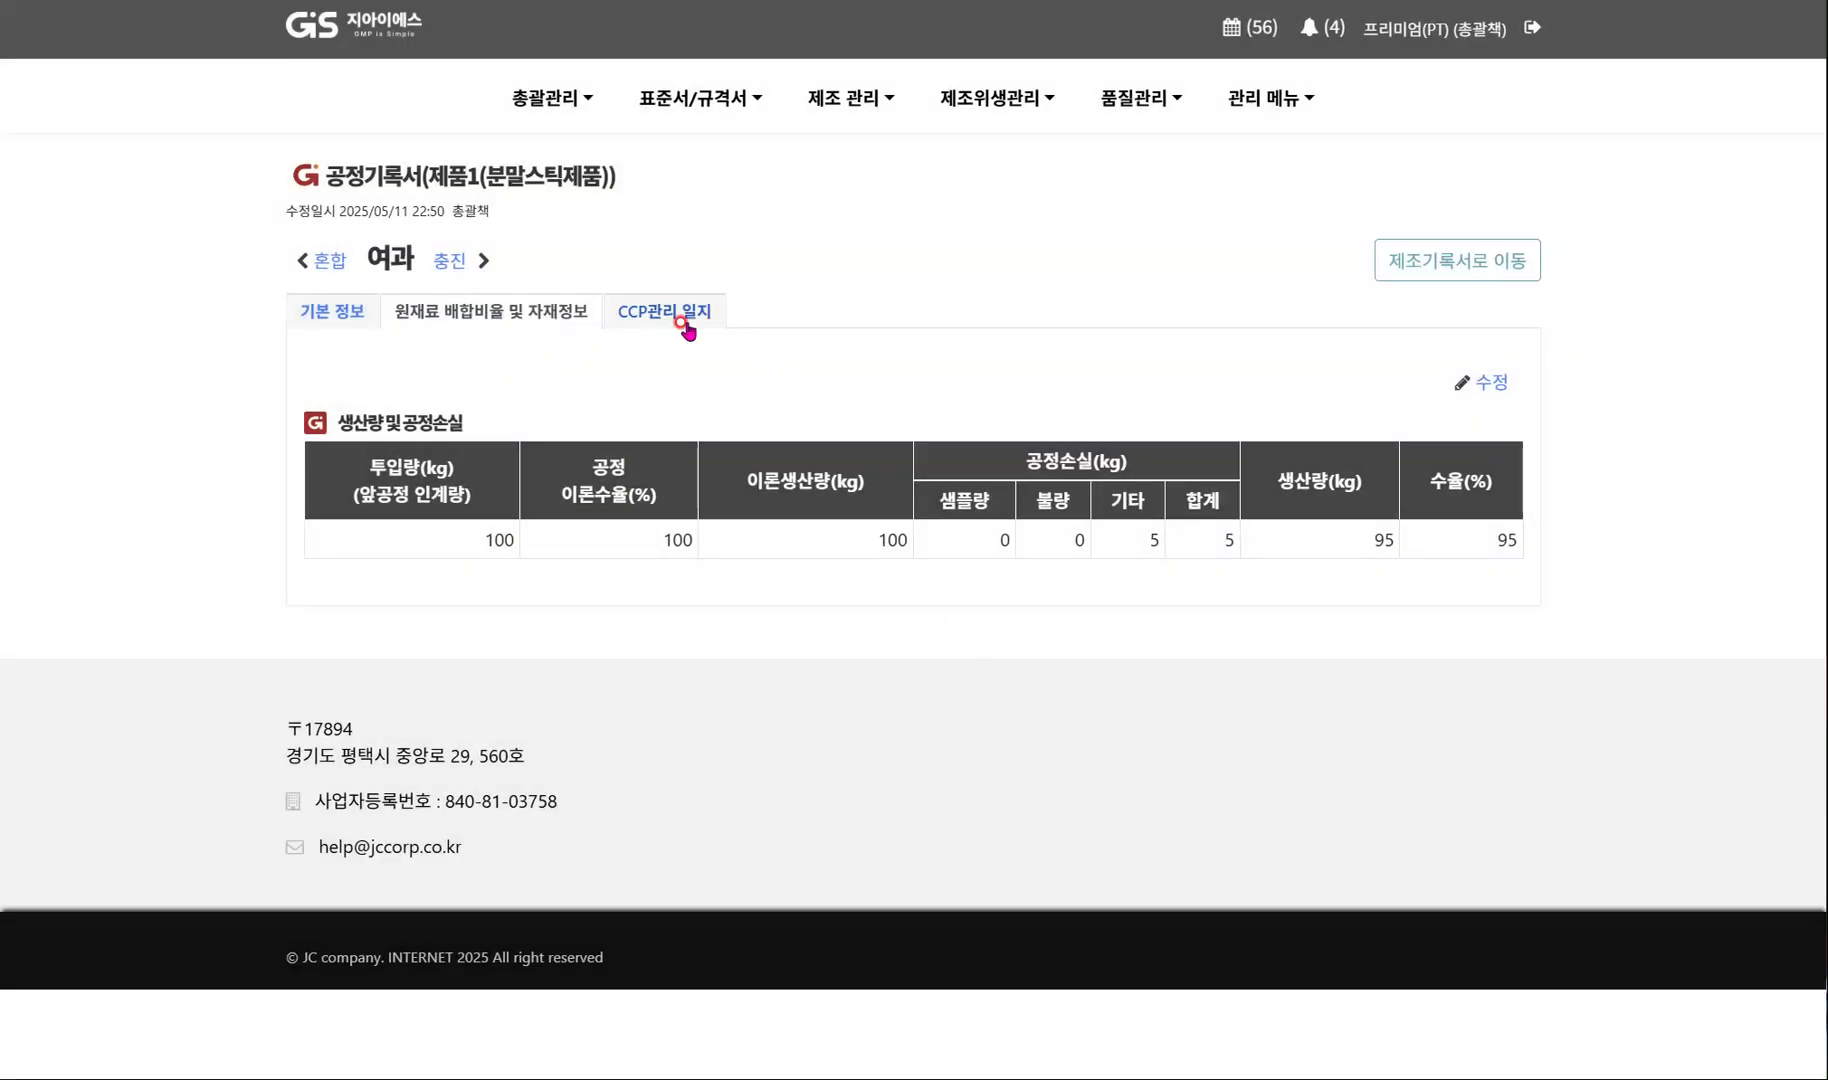
Open the 여과 process's CCP management log for editing and enter "이상 없음." as the result for CCP 1-P.
click(682, 326)
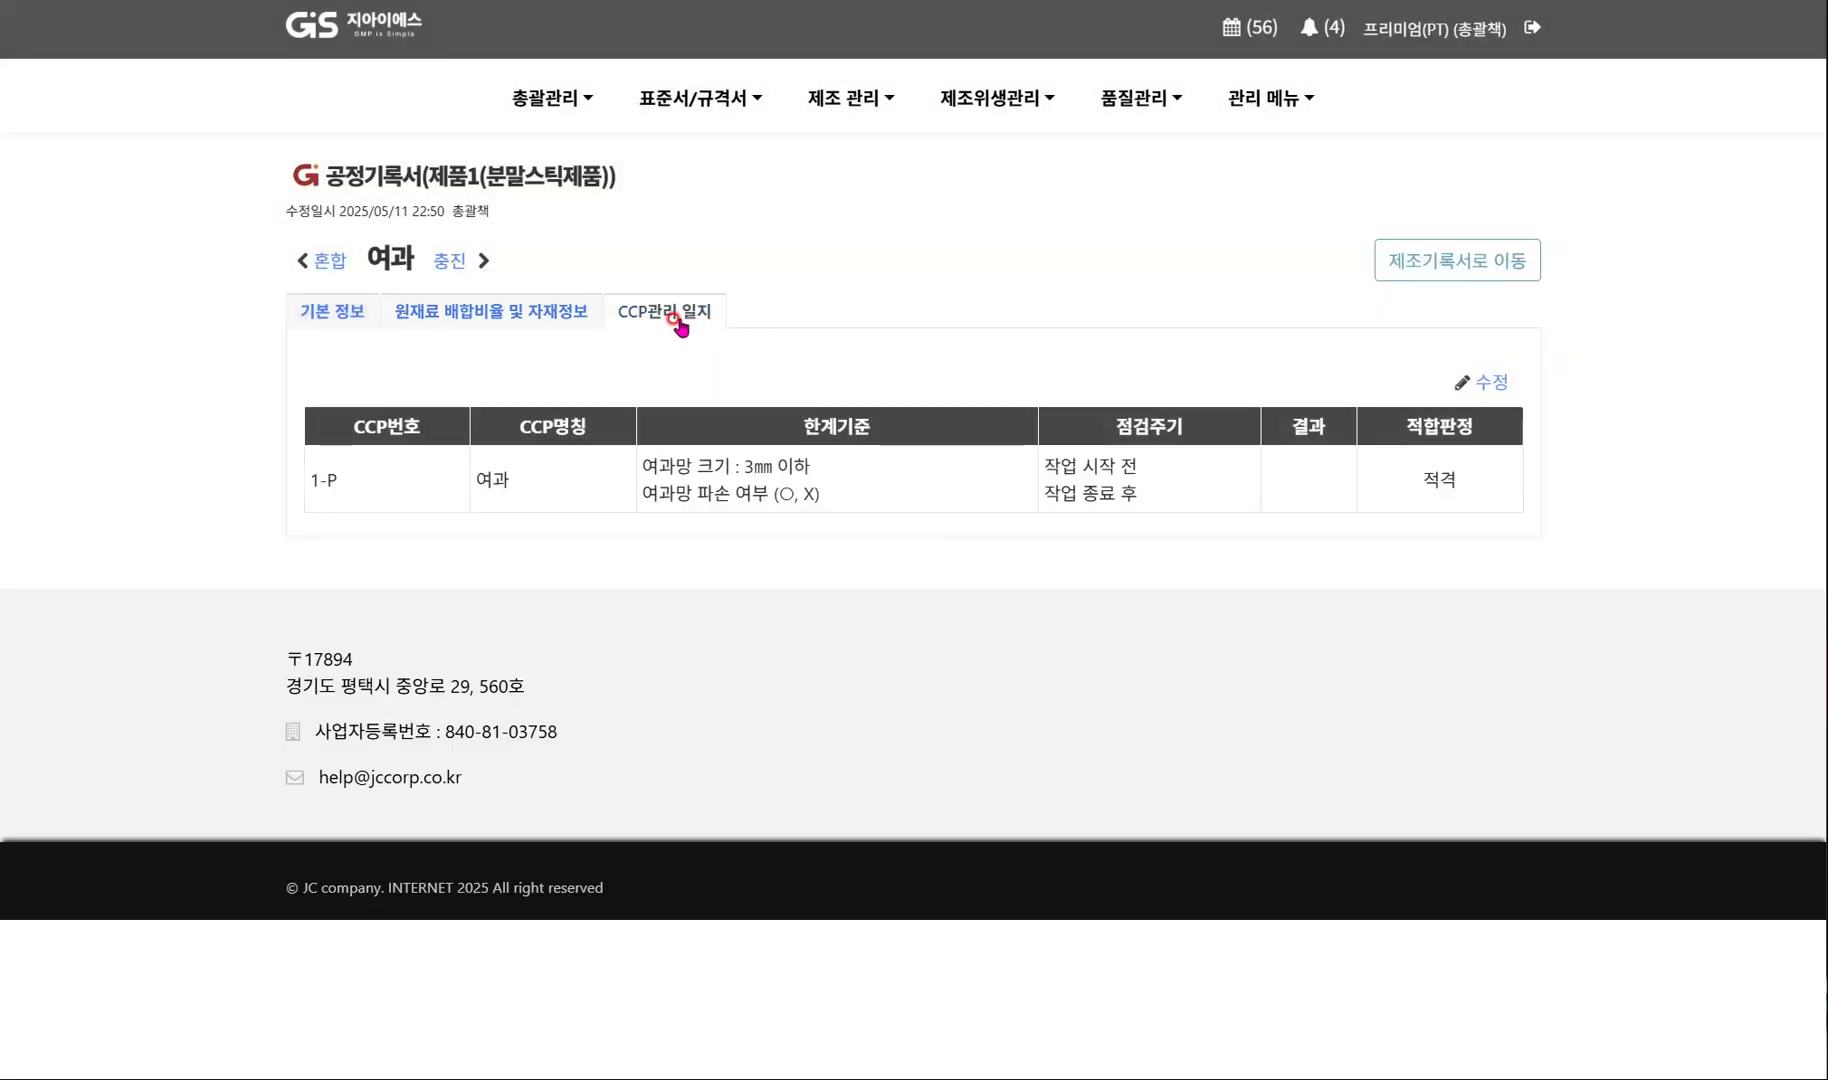
click(1495, 385)
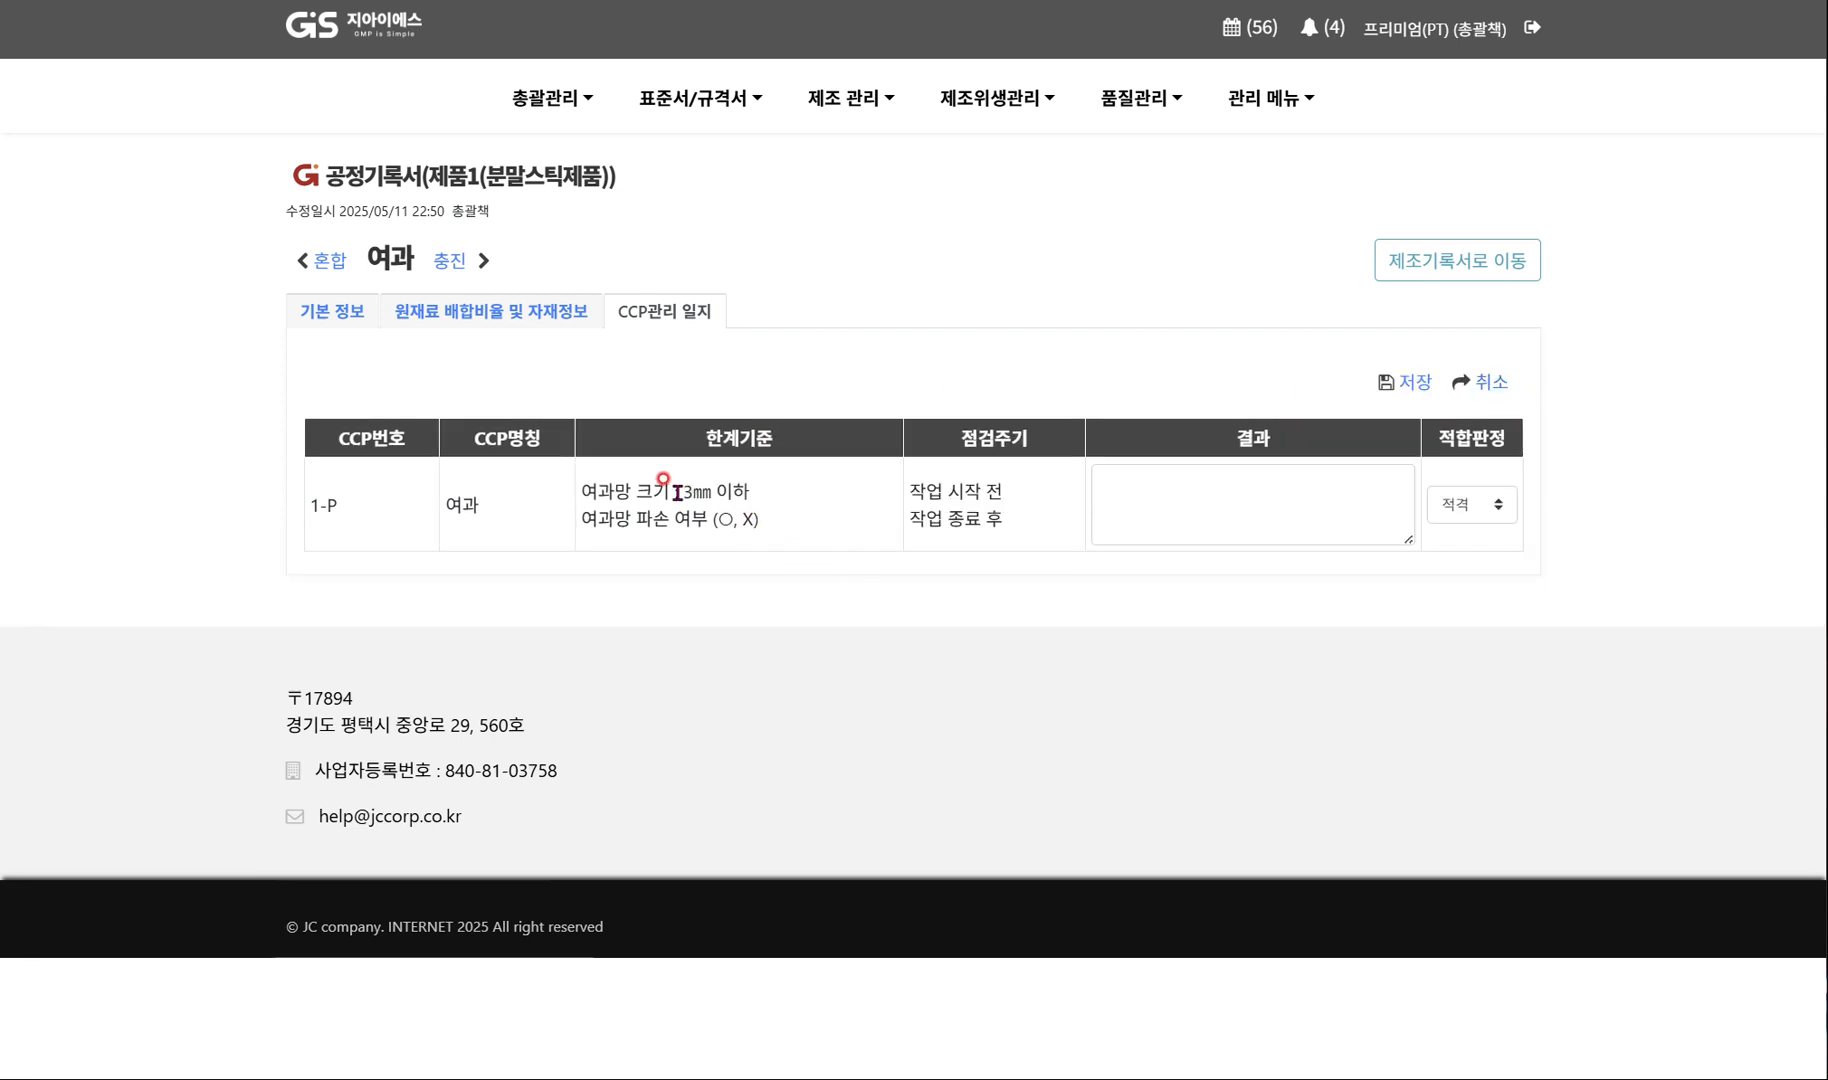
click(1138, 482)
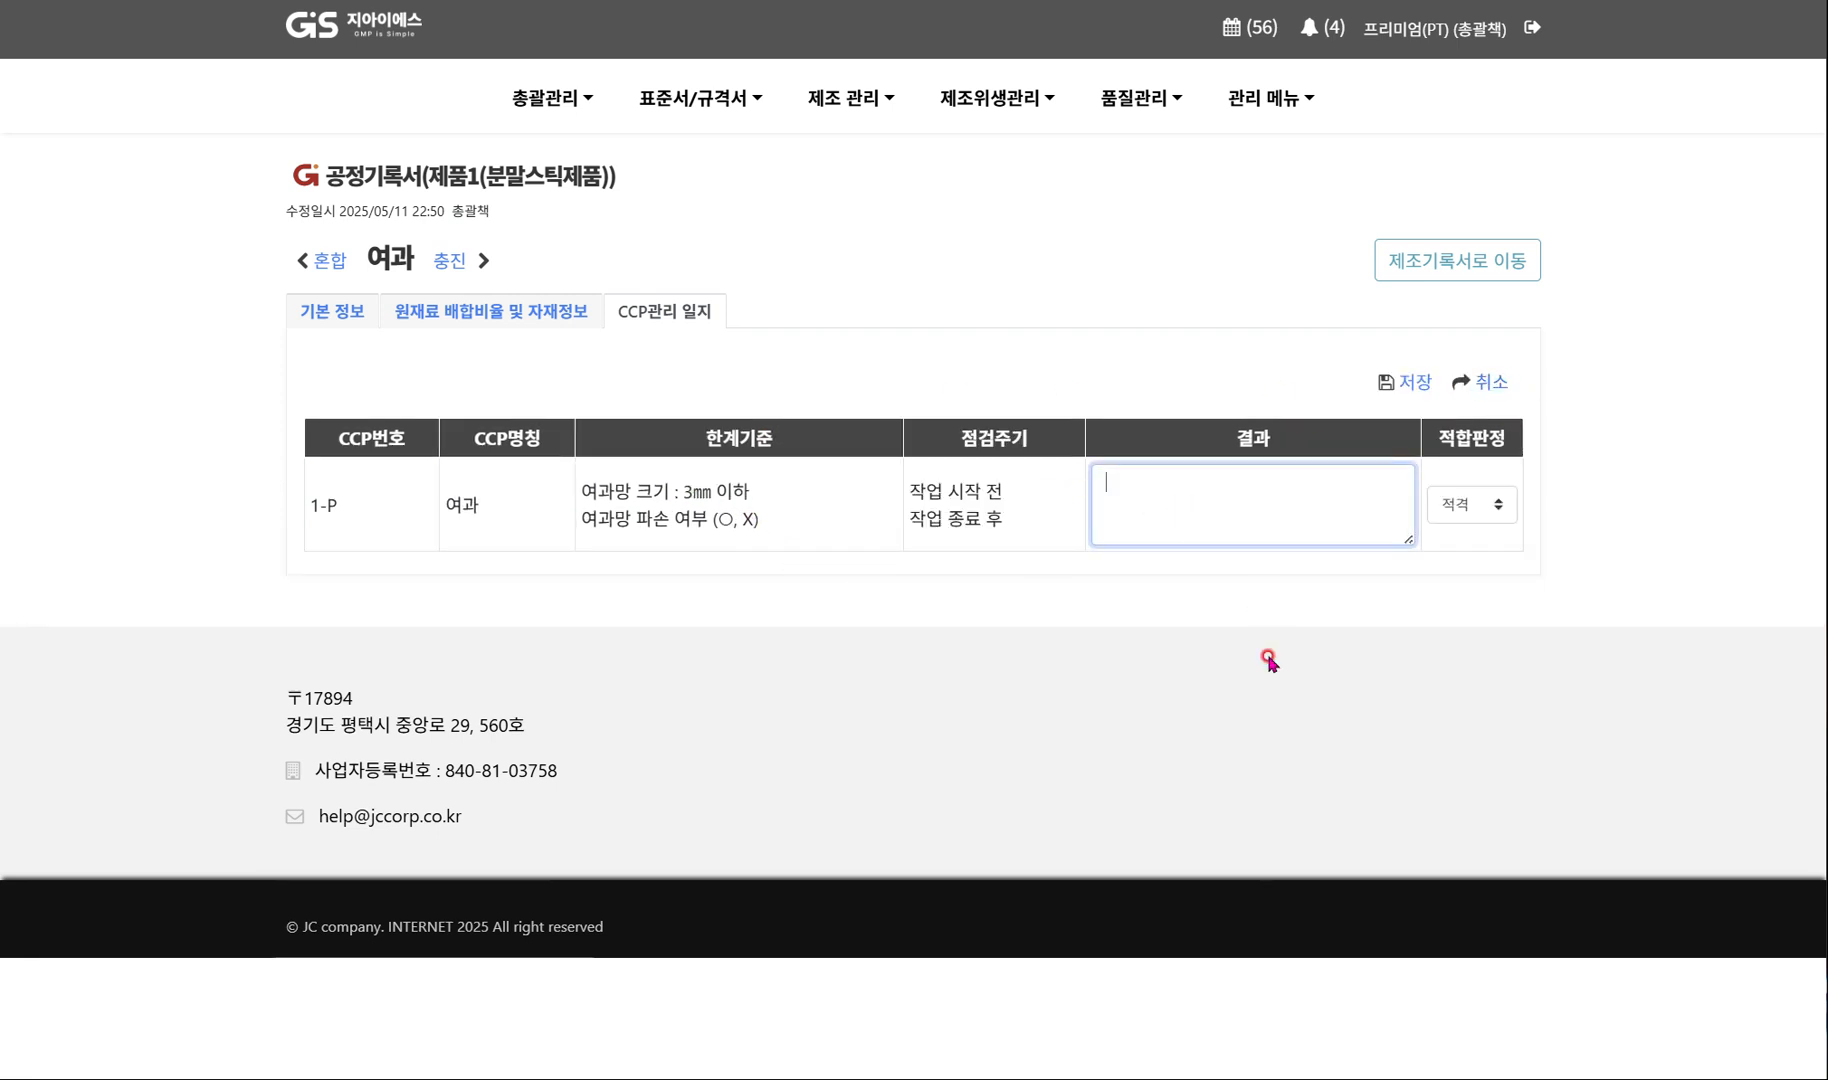
text(D)
Expand the 1-P result to "작업 시작 전 : 이상 없음." and "작업 종료 후 : 이상 없음." on separate lines and save the CCP log.
drag(907, 490, 1000, 529)
key(ctrl+c)
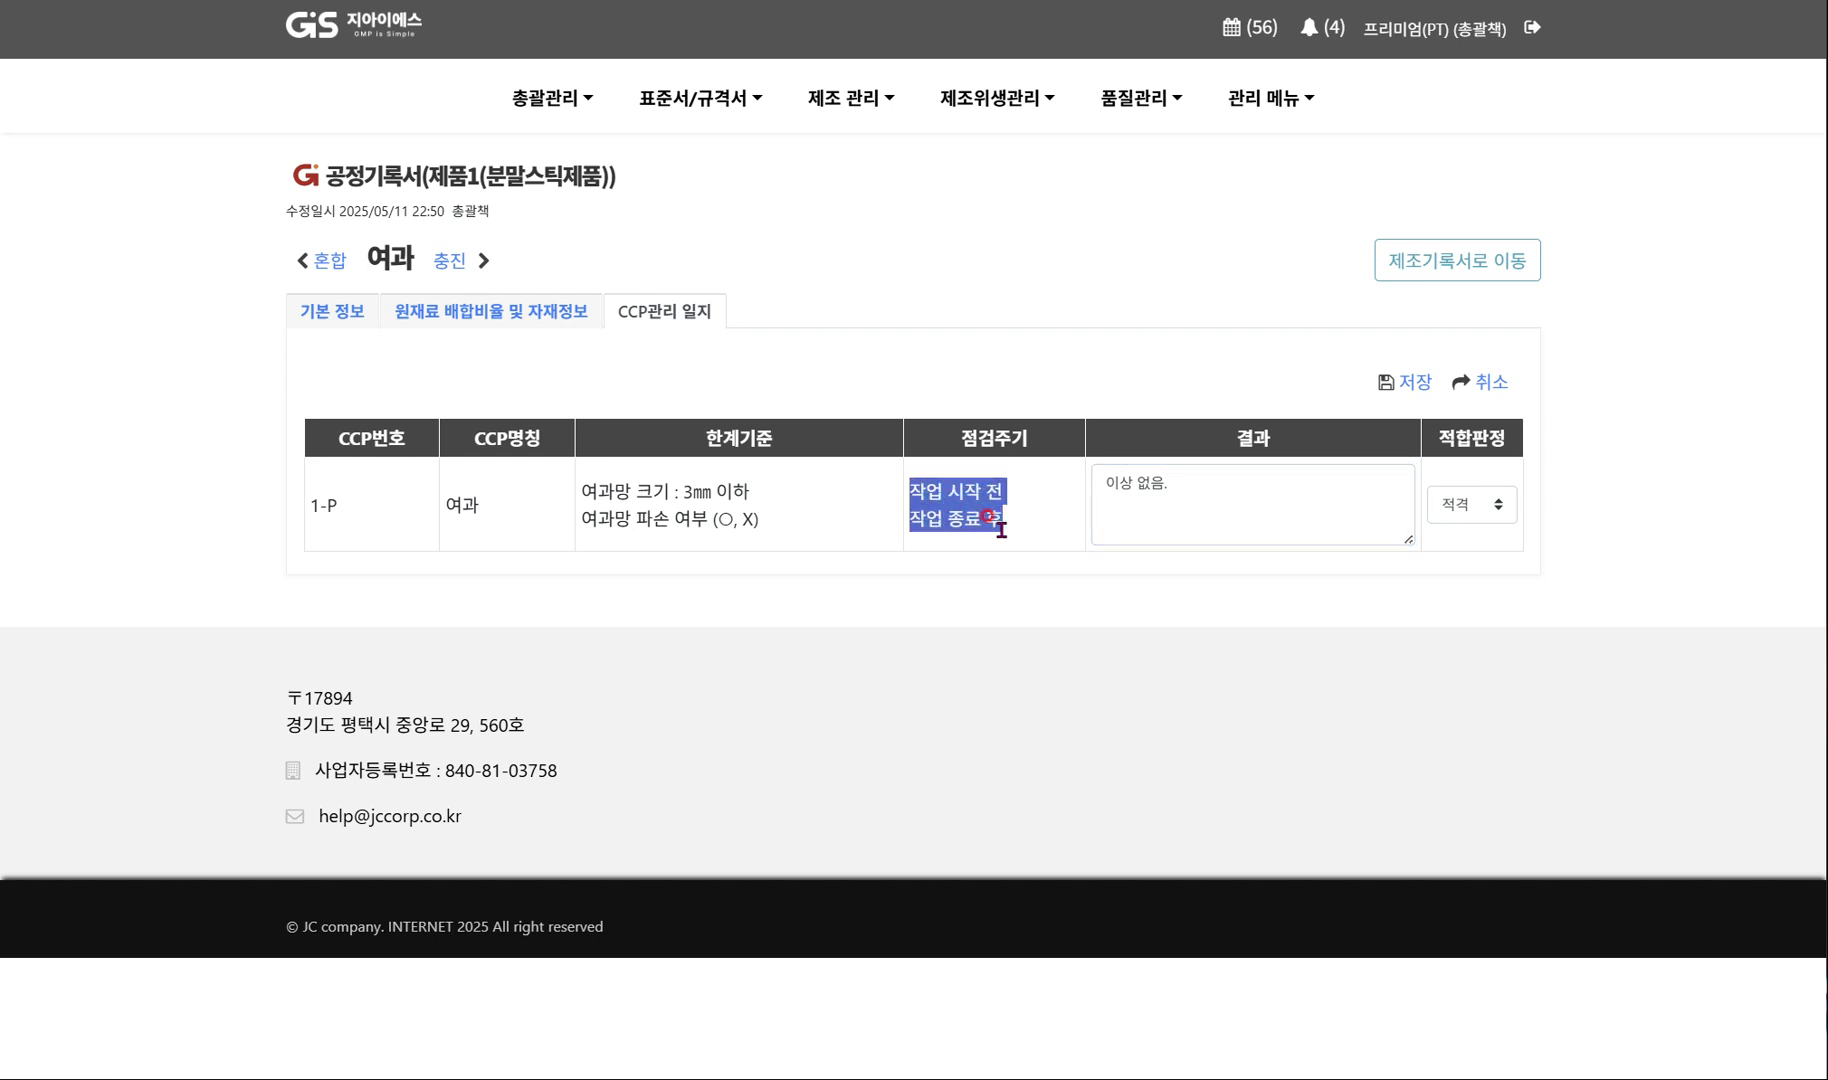
click(1110, 485)
key(ctrl+v)
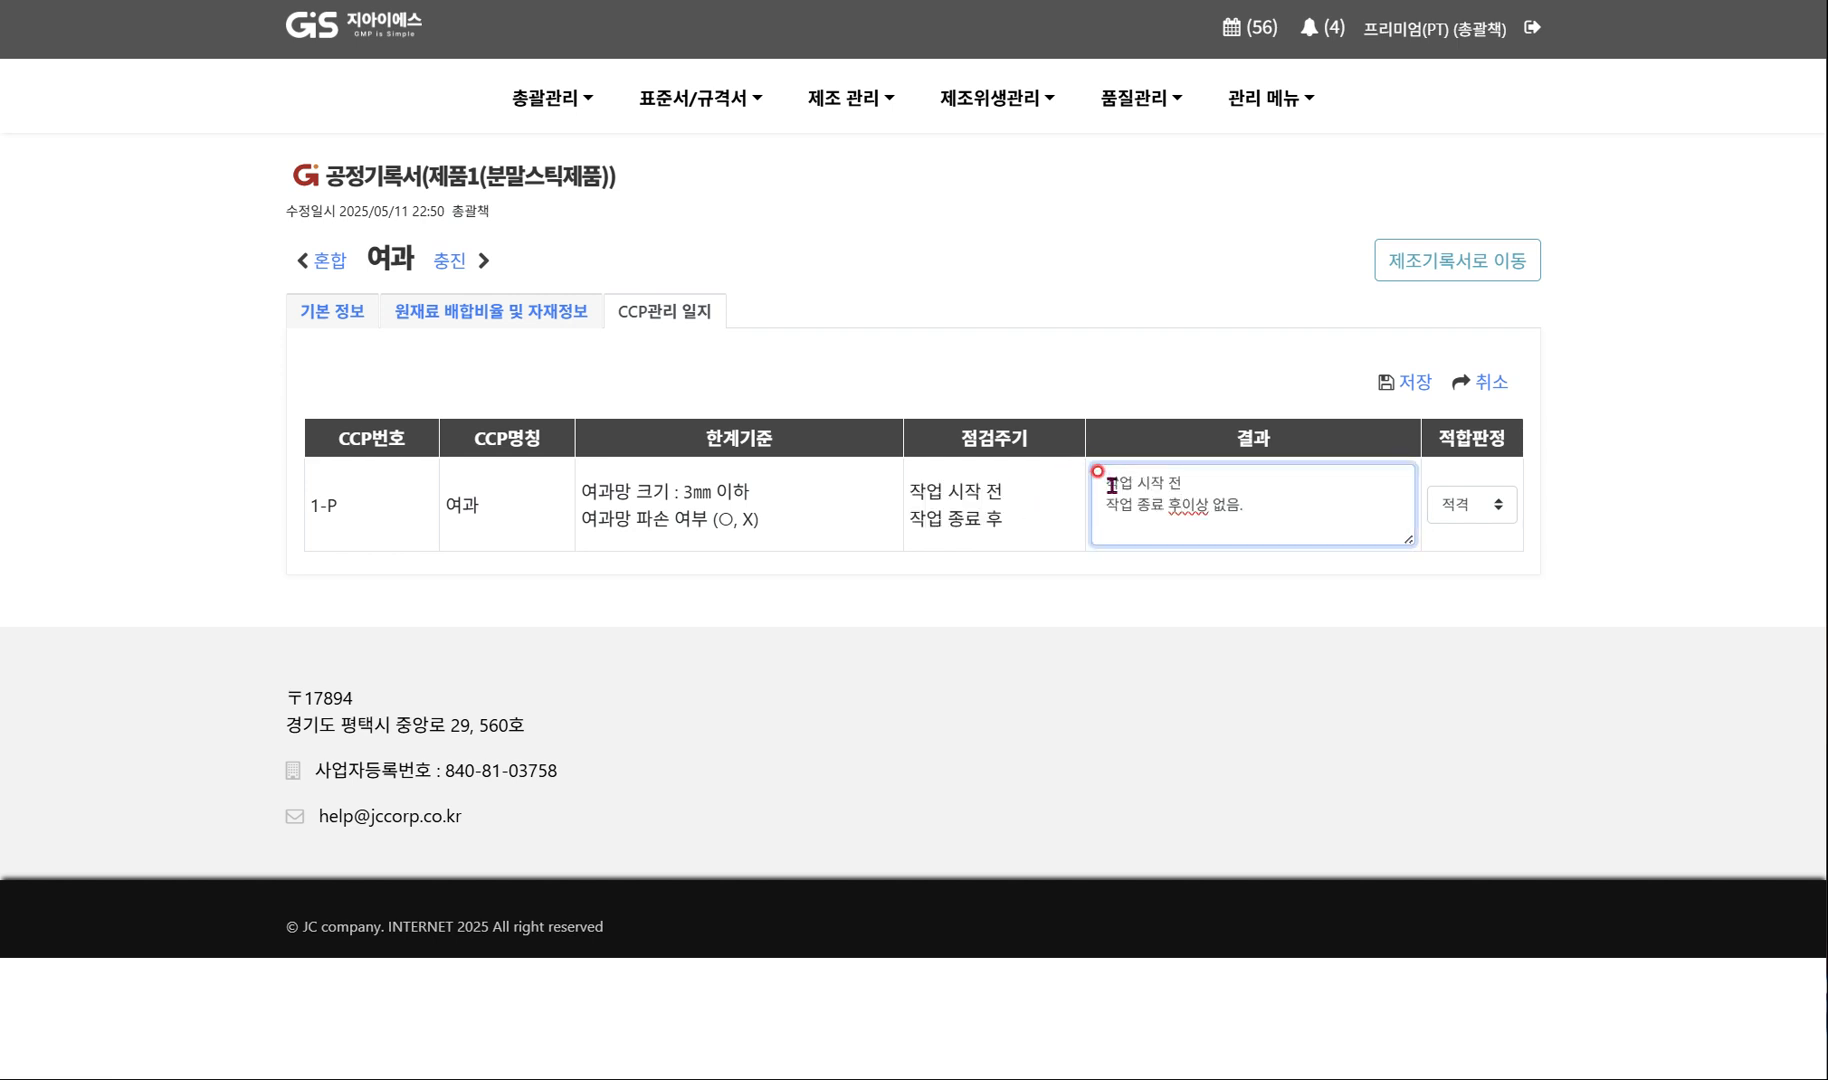
text(:)
key(shift+End)
key(ctrl+c)
key(Up)
key(ctrl+v)
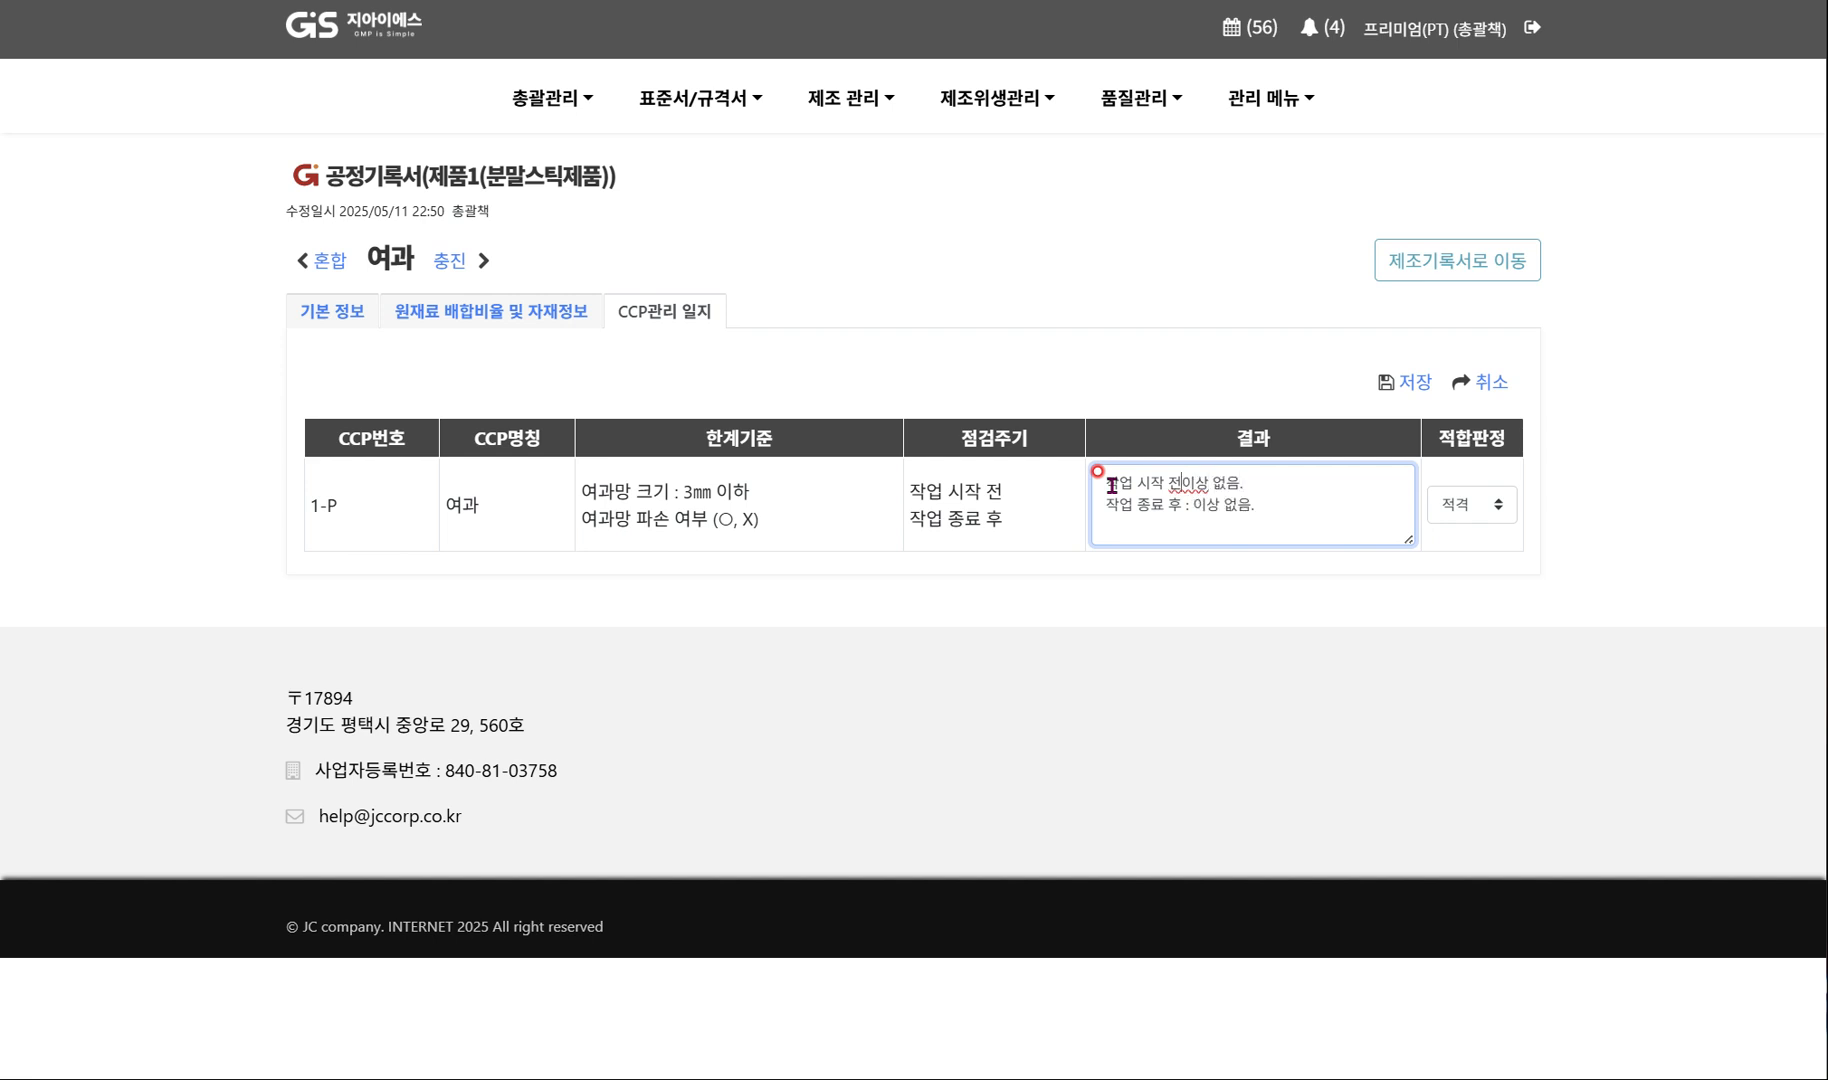
text(:)
click(1591, 477)
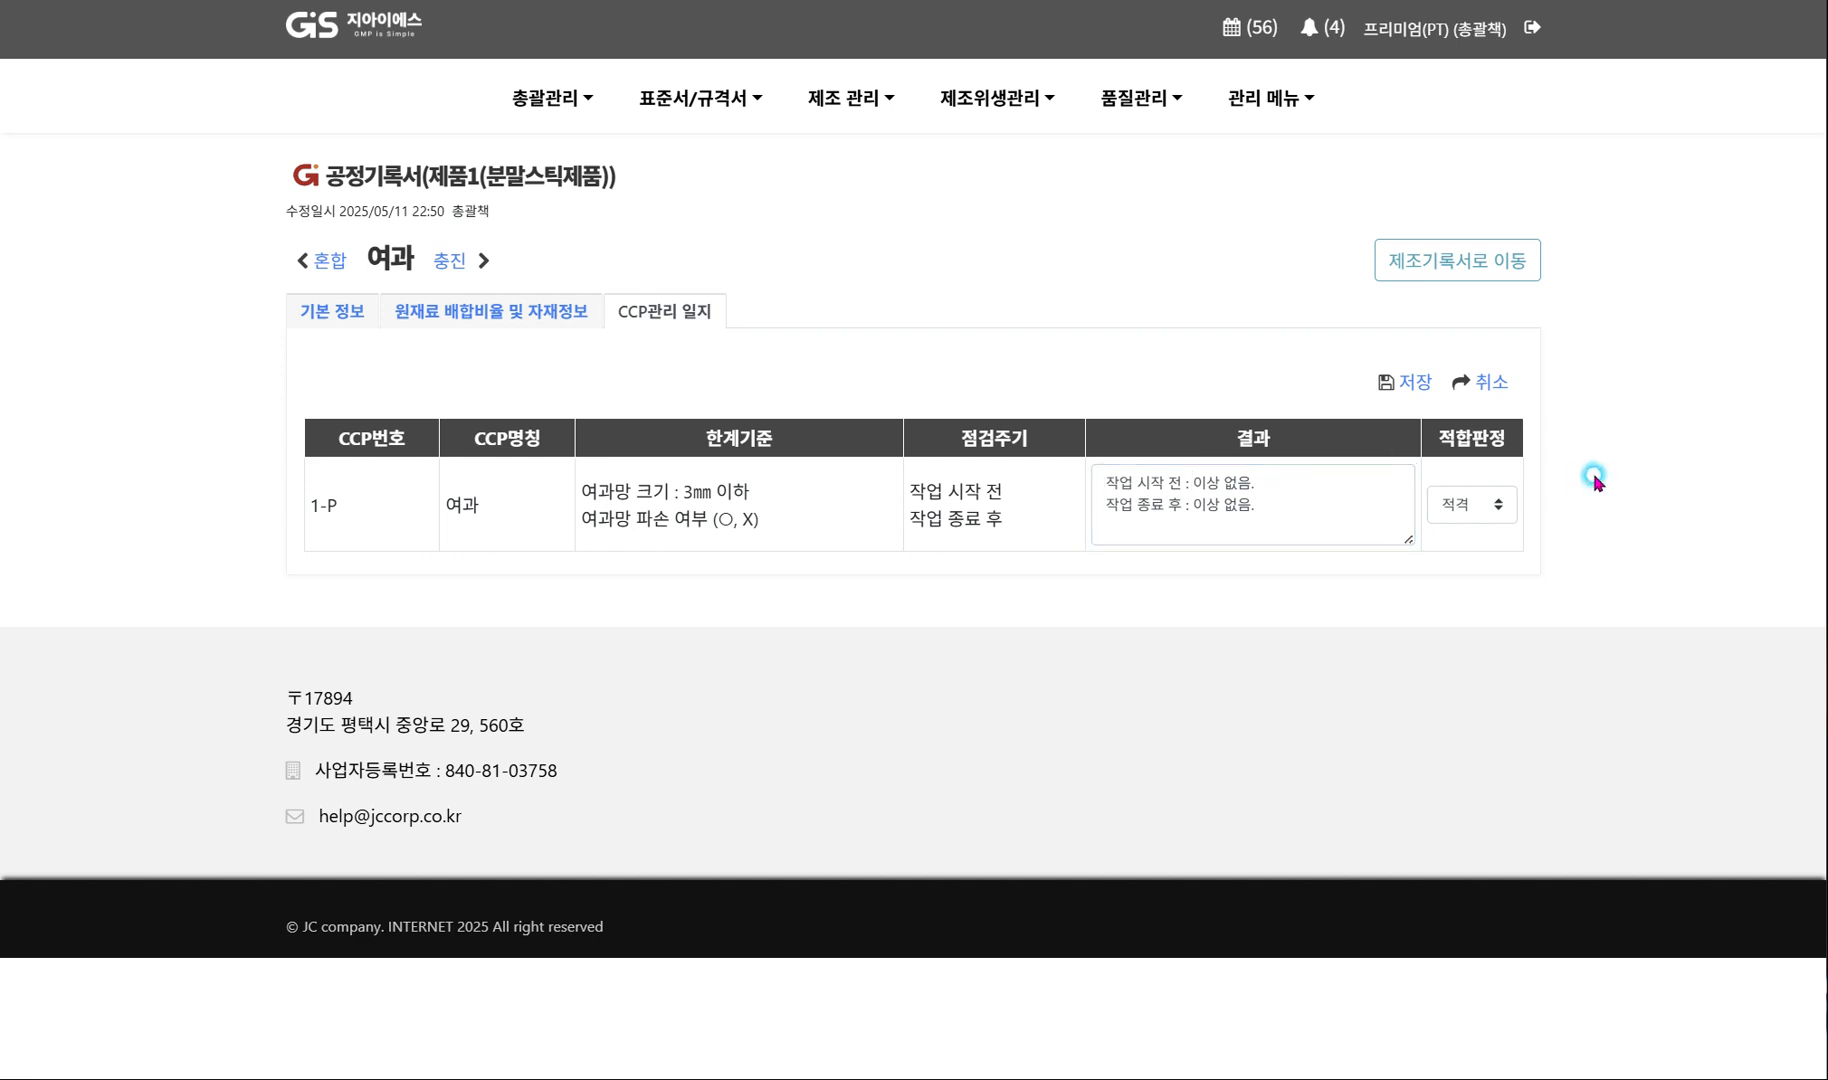
click(1416, 383)
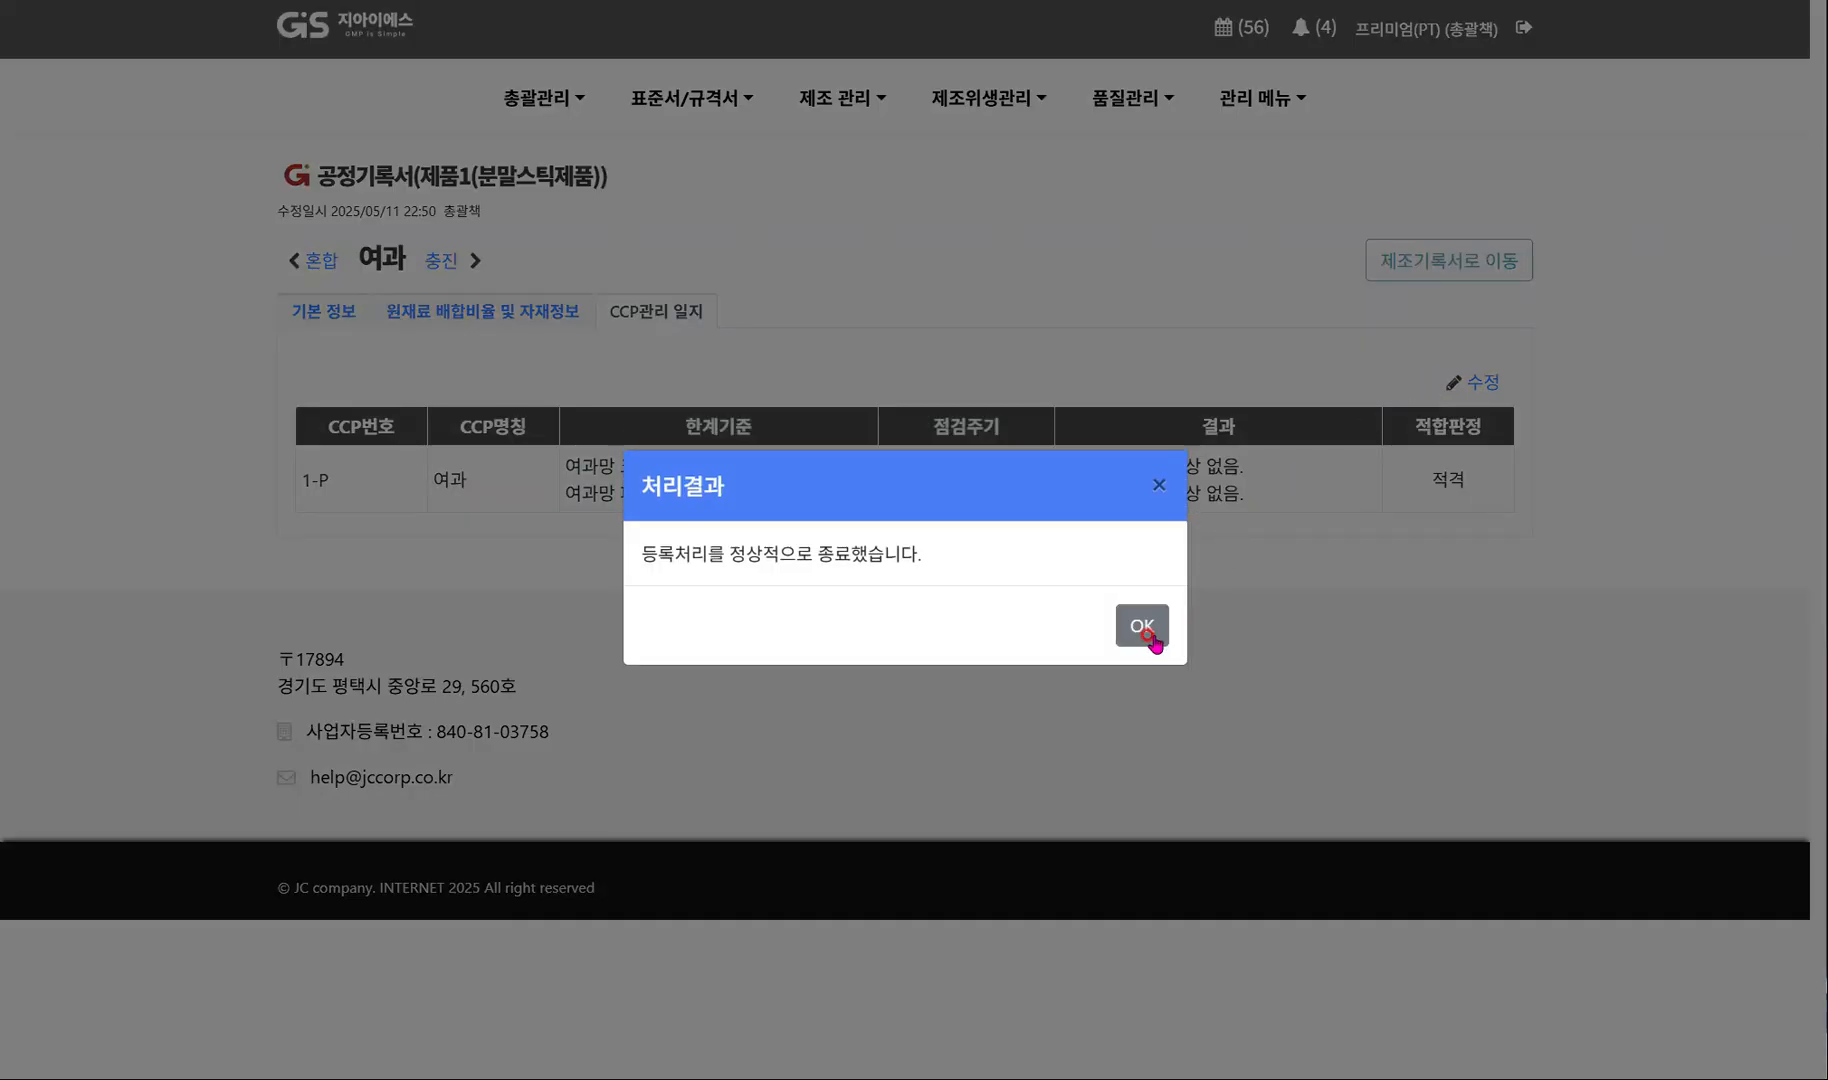
click(1145, 628)
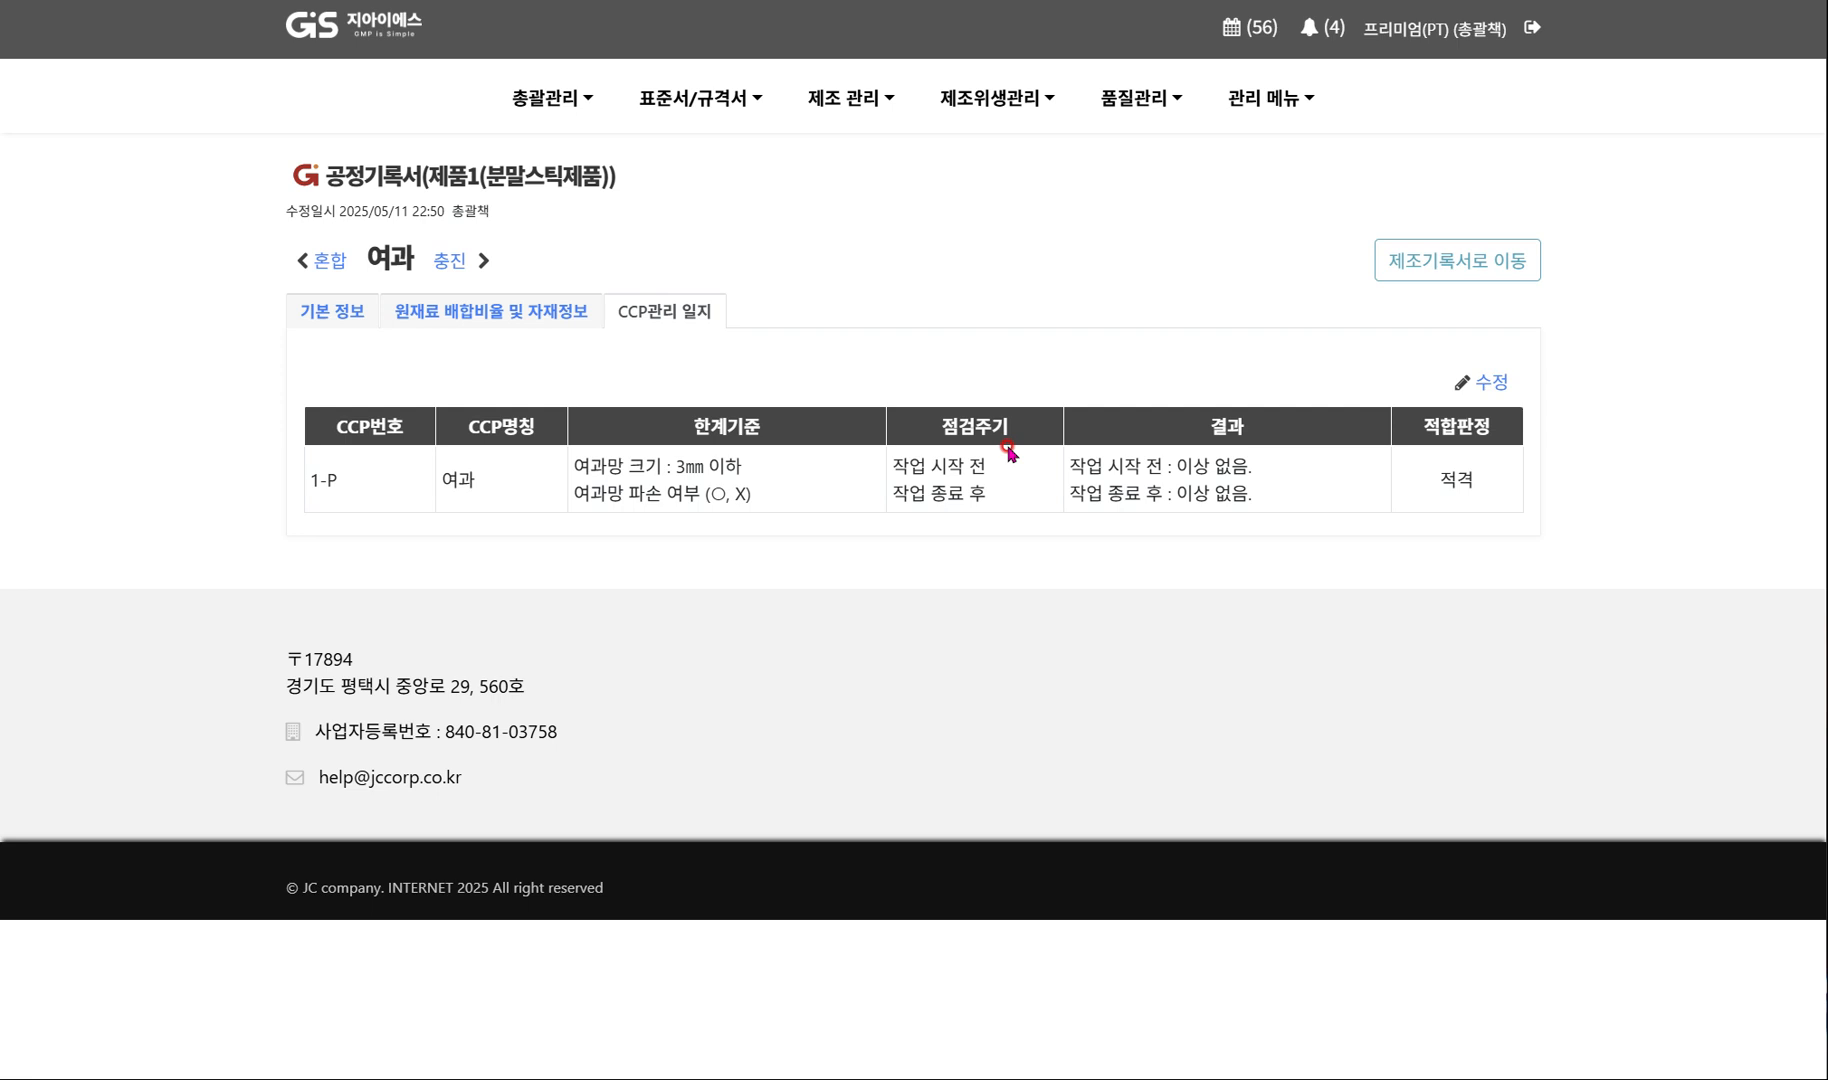
Open the 충진 process record, assign 생산공 as person in charge and 총괄책 as confirmer, and save its basic information.
click(449, 262)
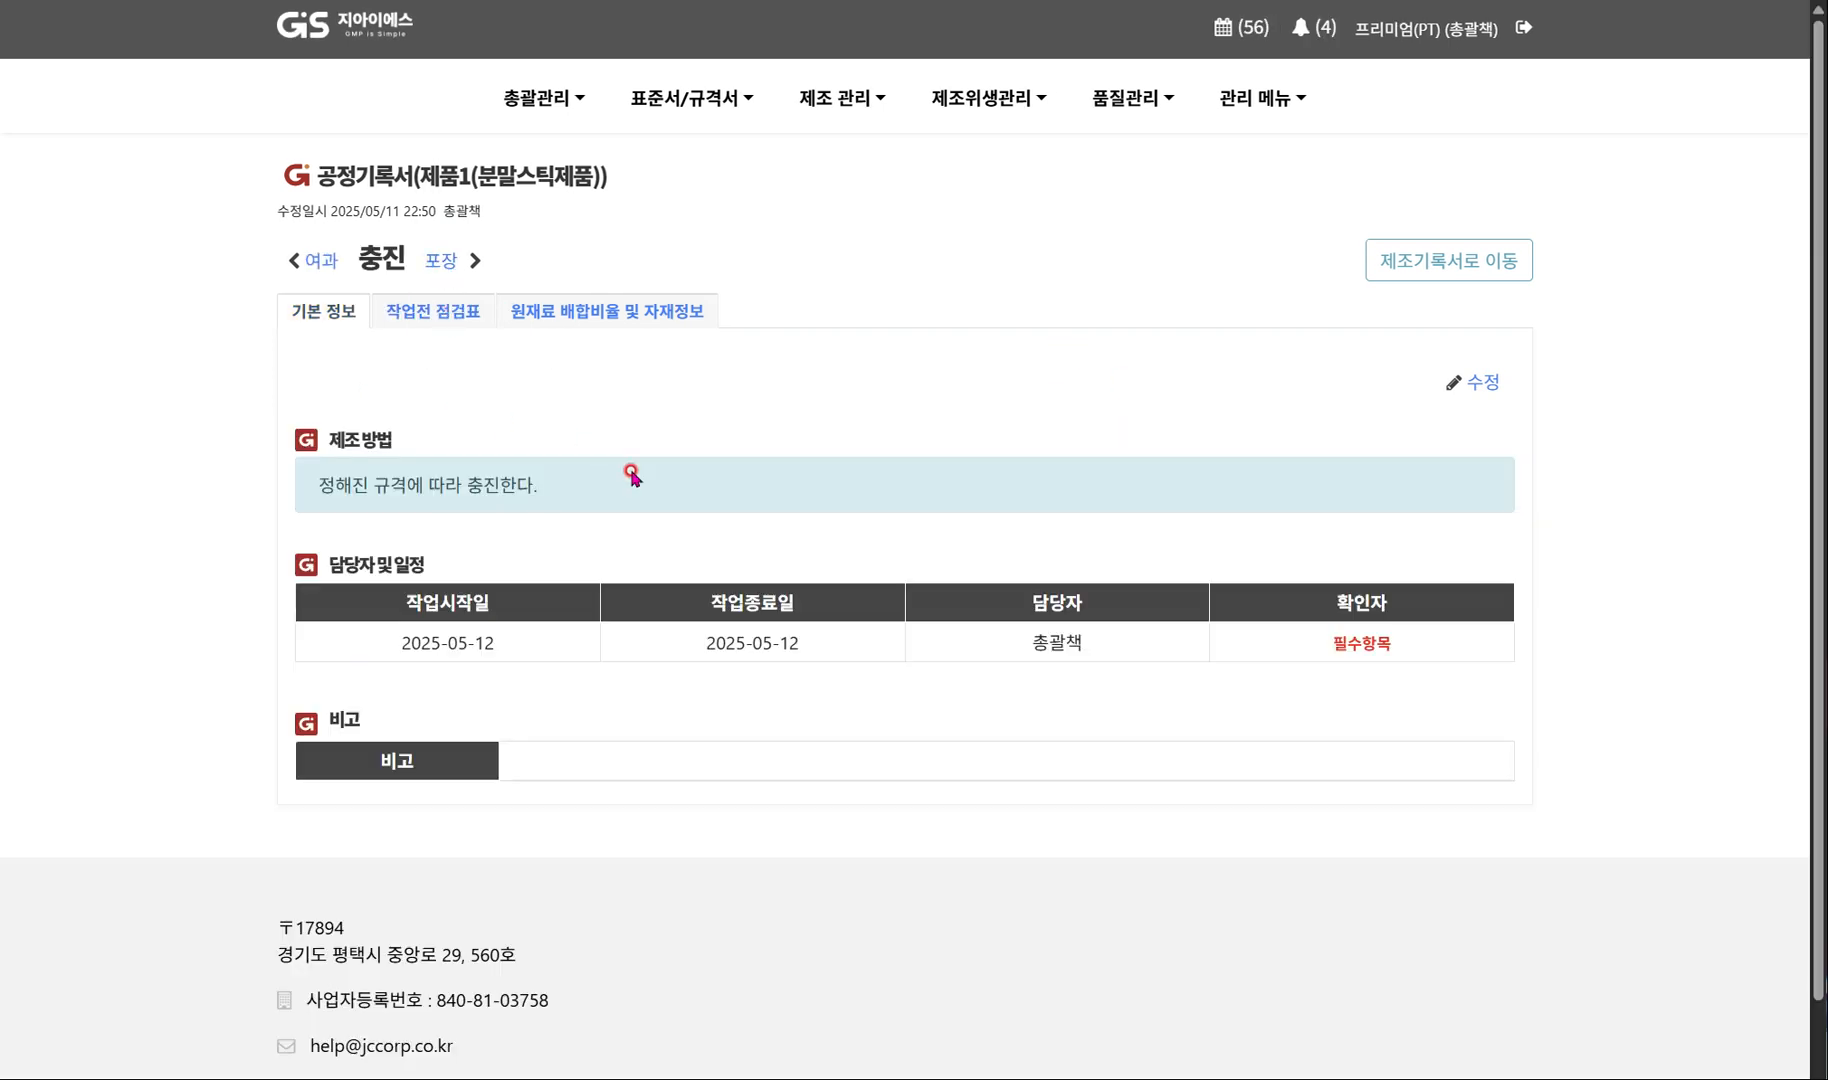
click(1468, 382)
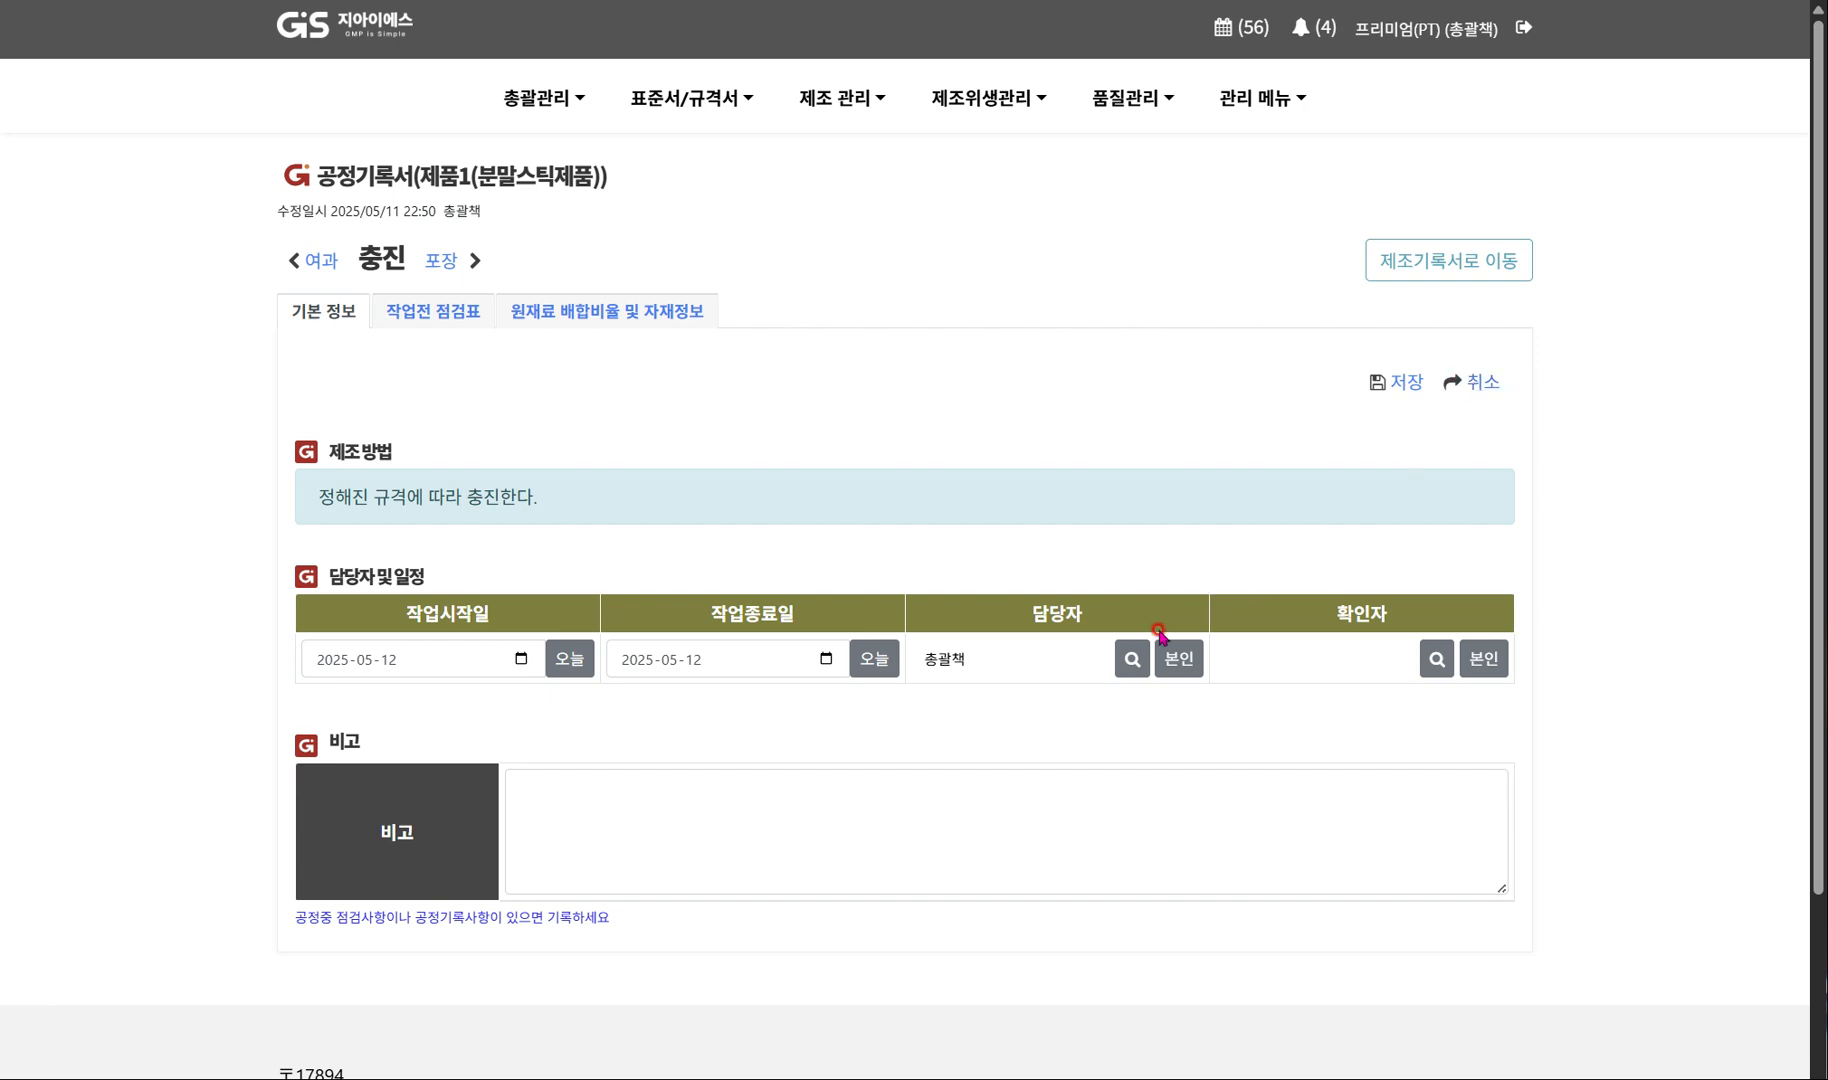
click(1132, 658)
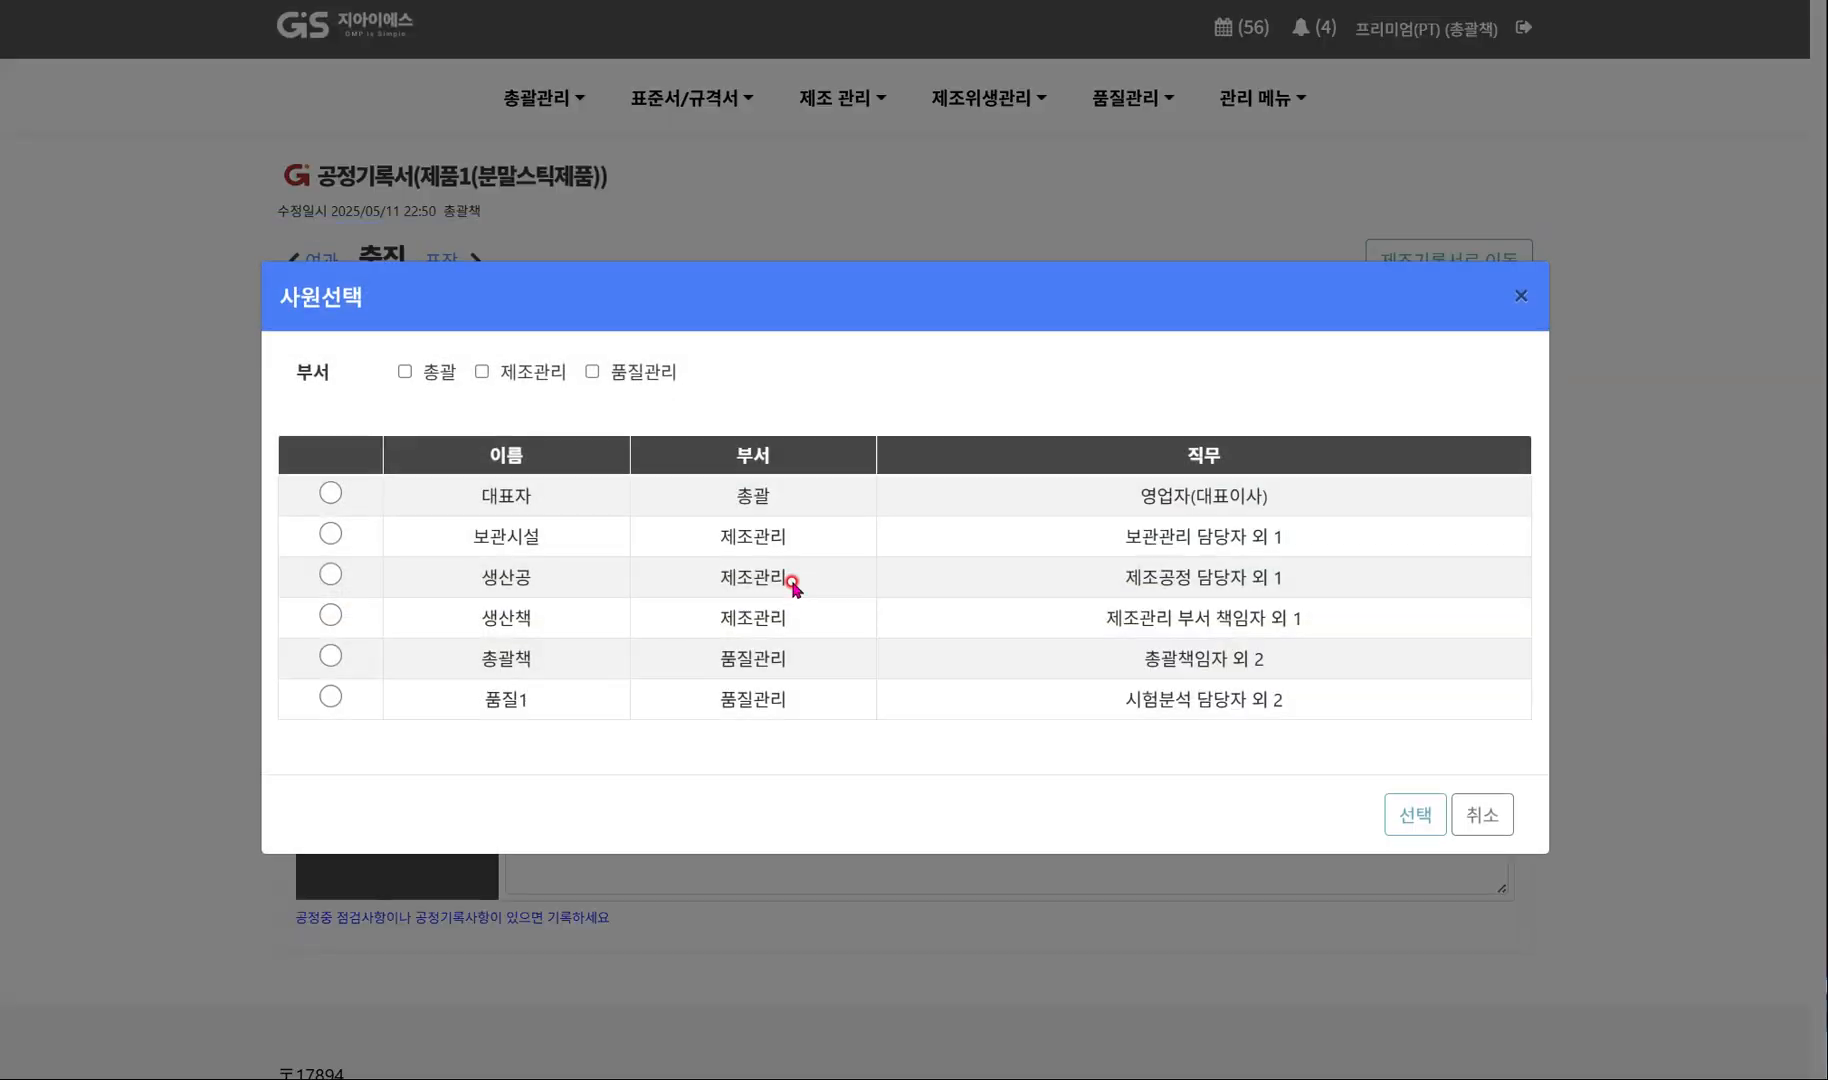
click(546, 570)
click(1412, 815)
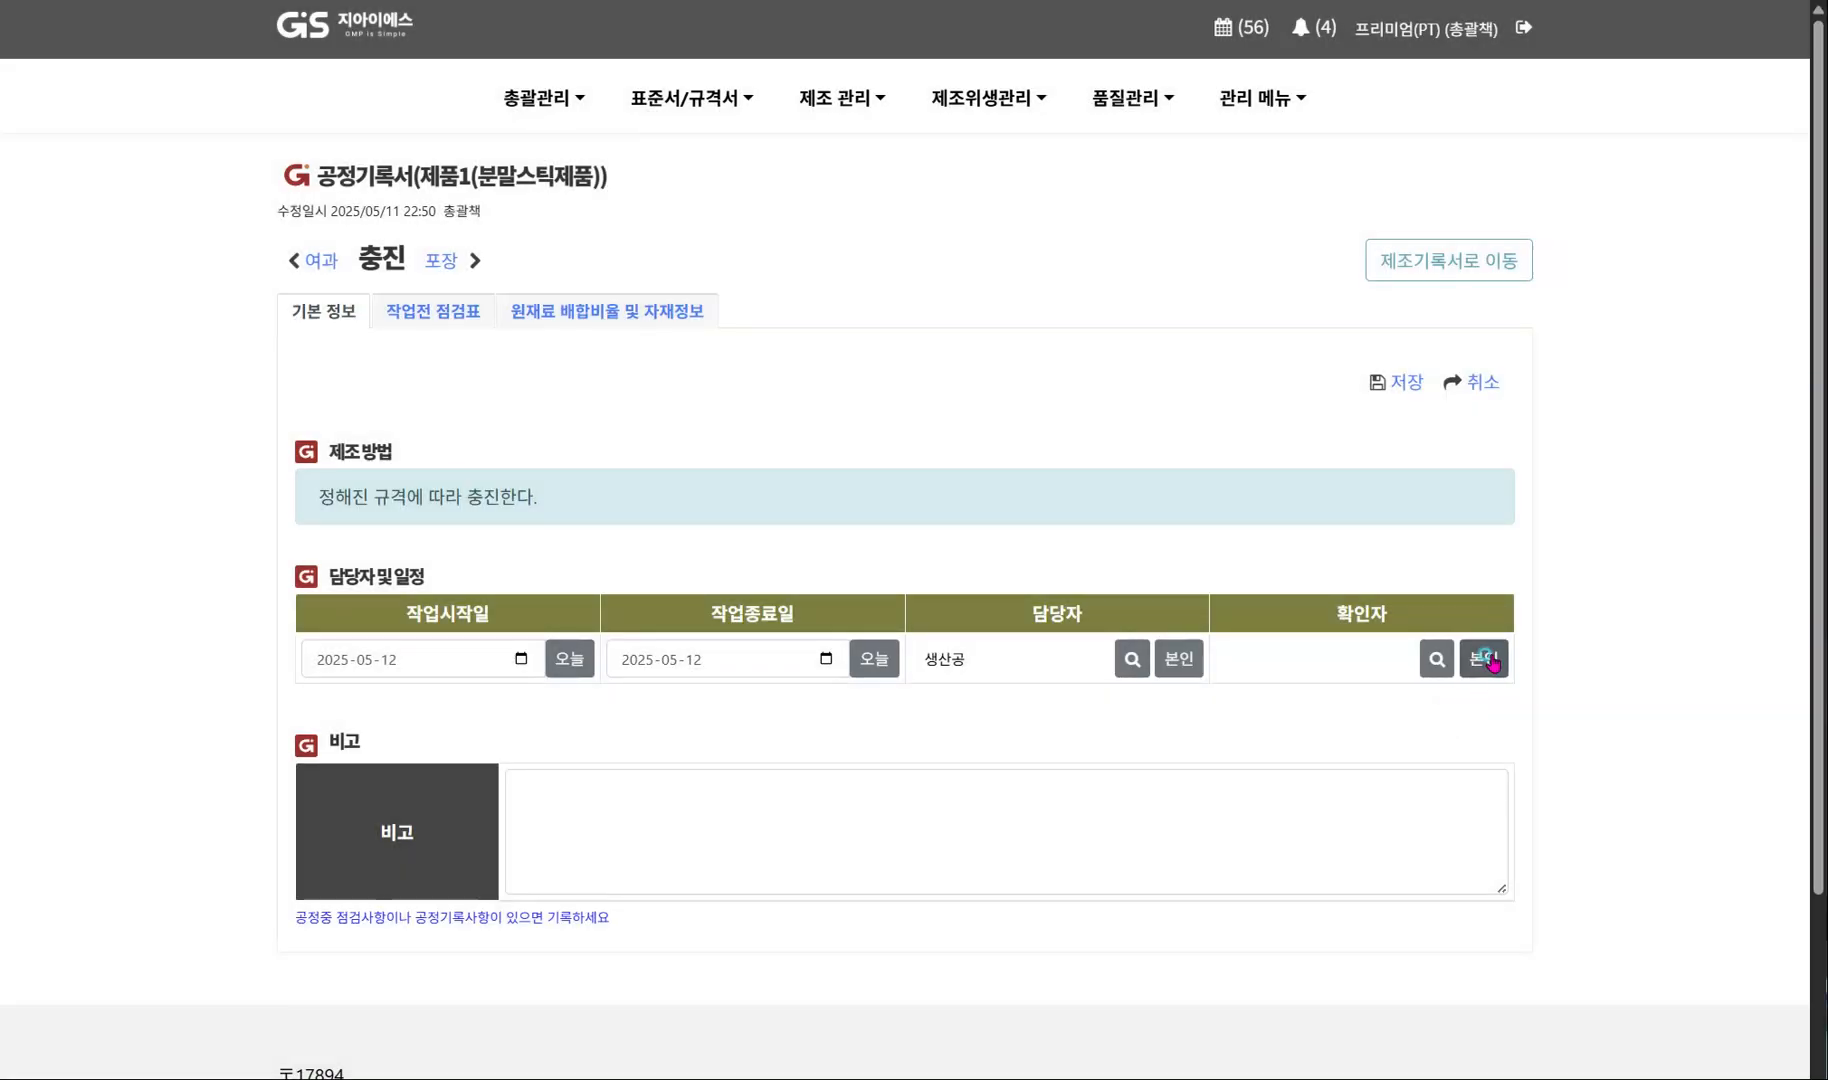
click(1488, 659)
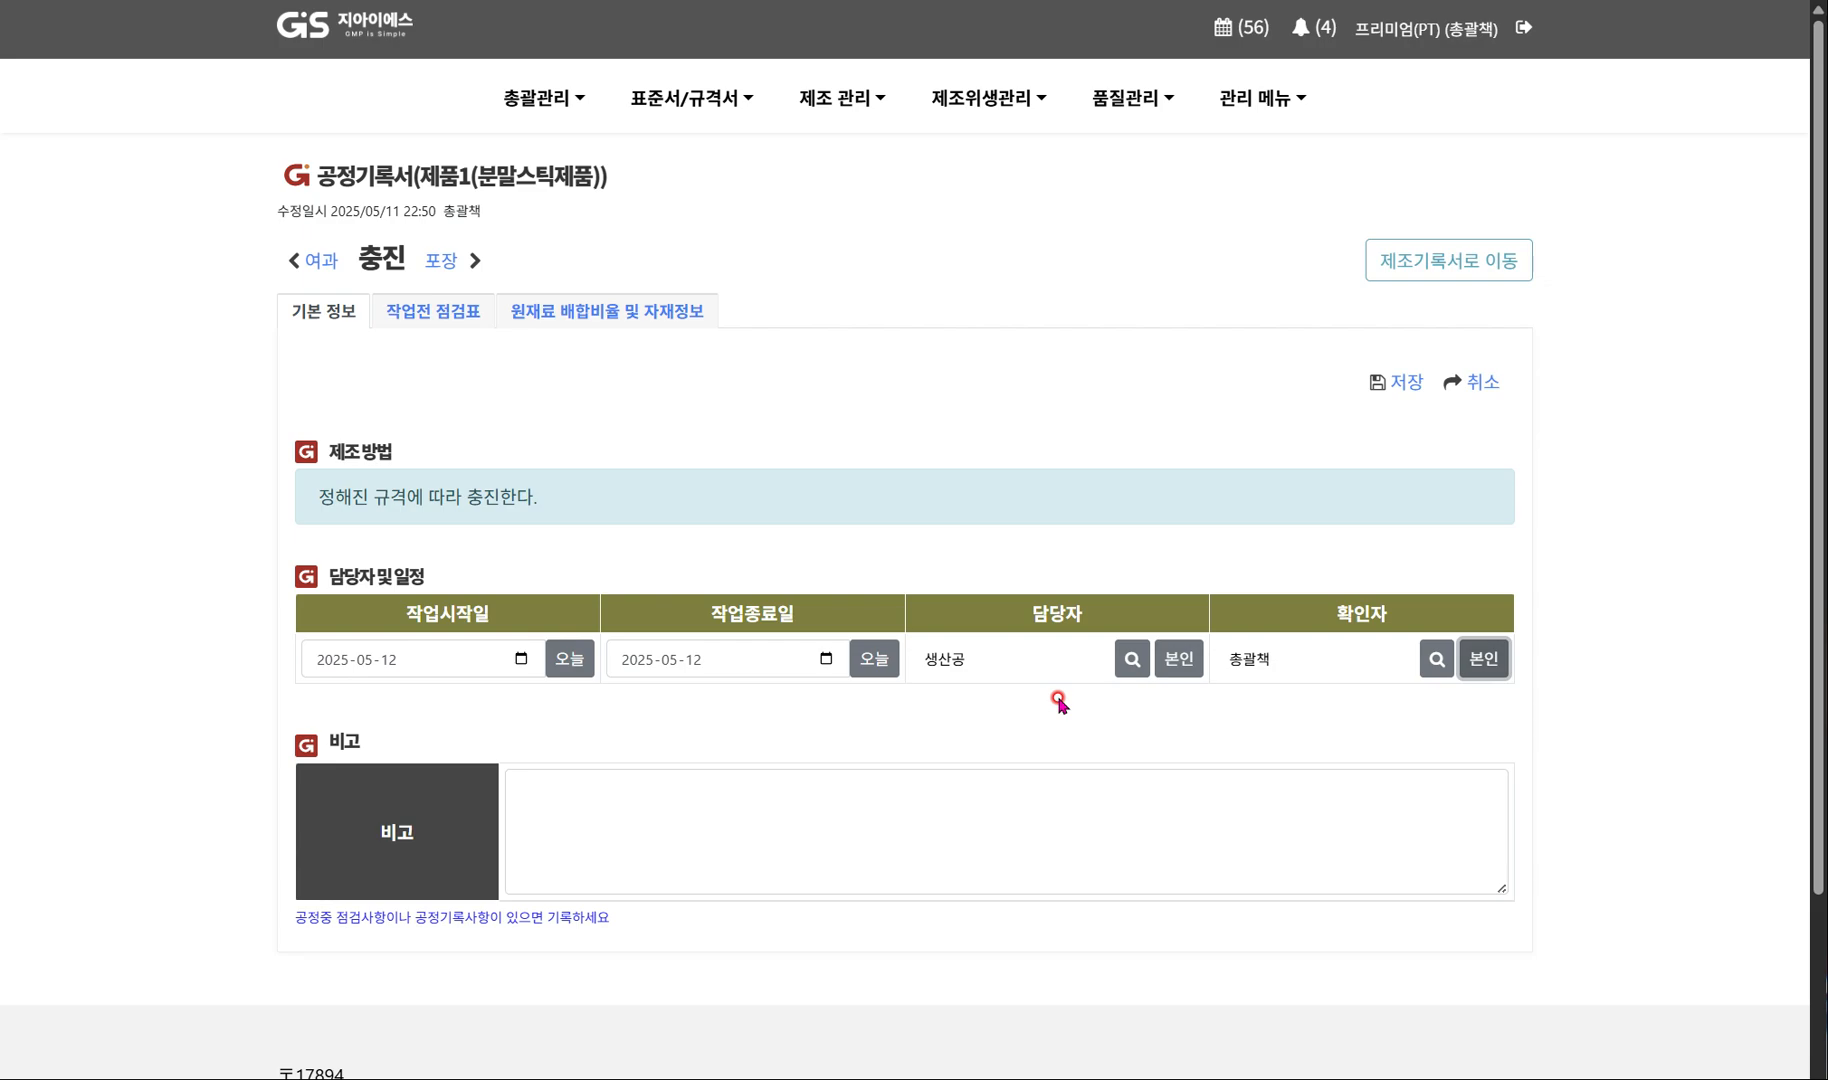
click(1400, 385)
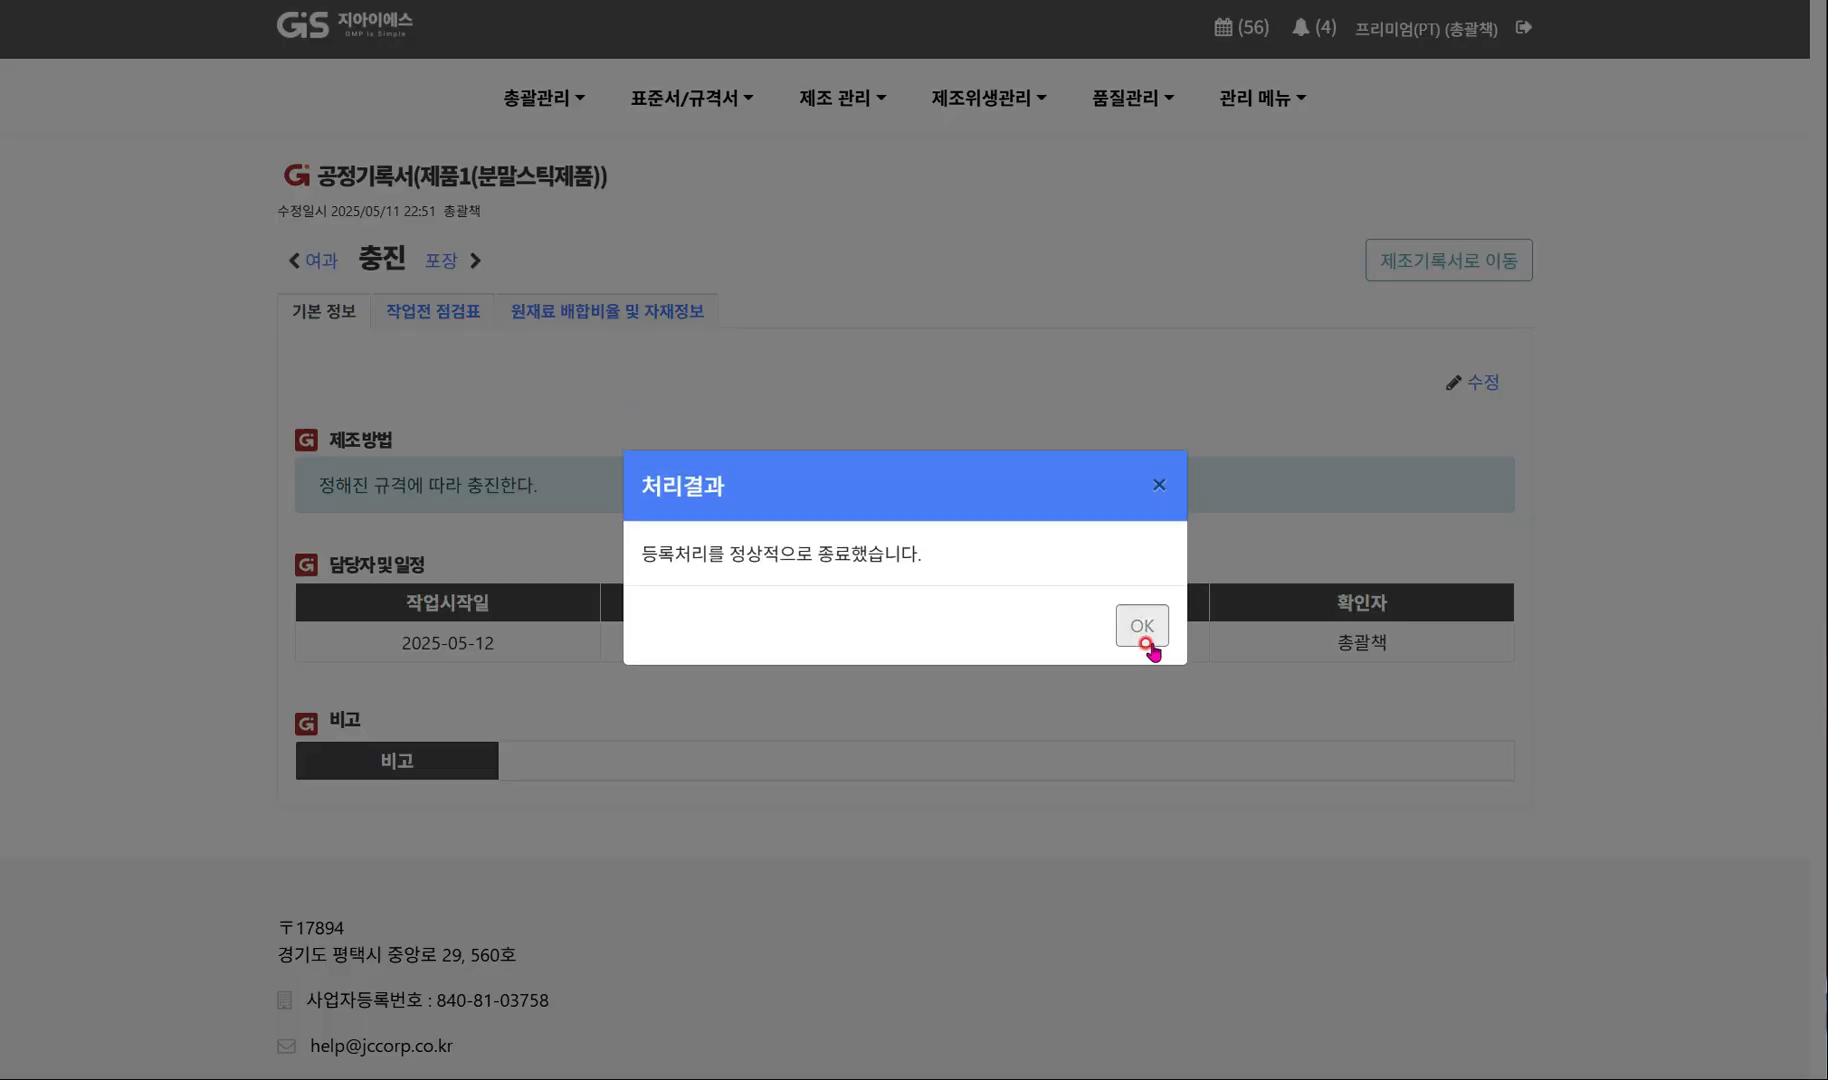
click(1142, 632)
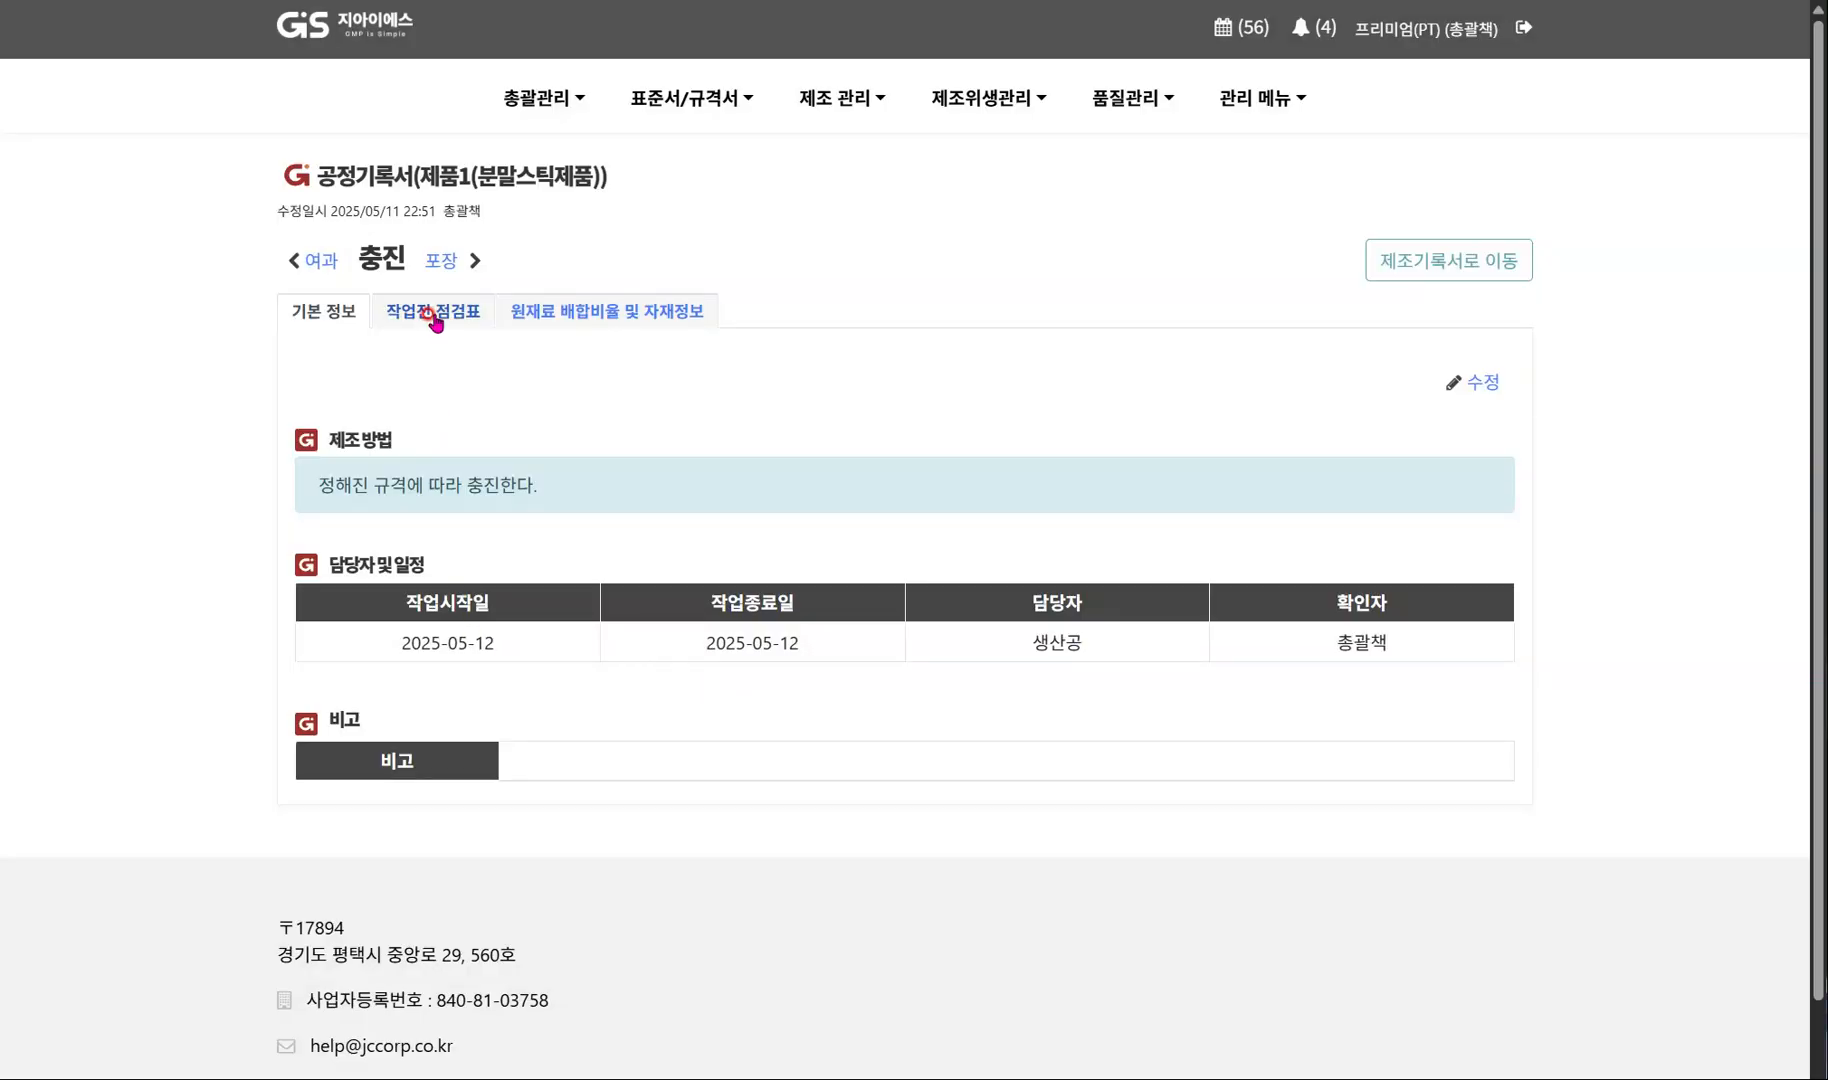
Save the 충진 process's pre-work checklist with every inspection item rated 적격.
click(435, 320)
click(1482, 384)
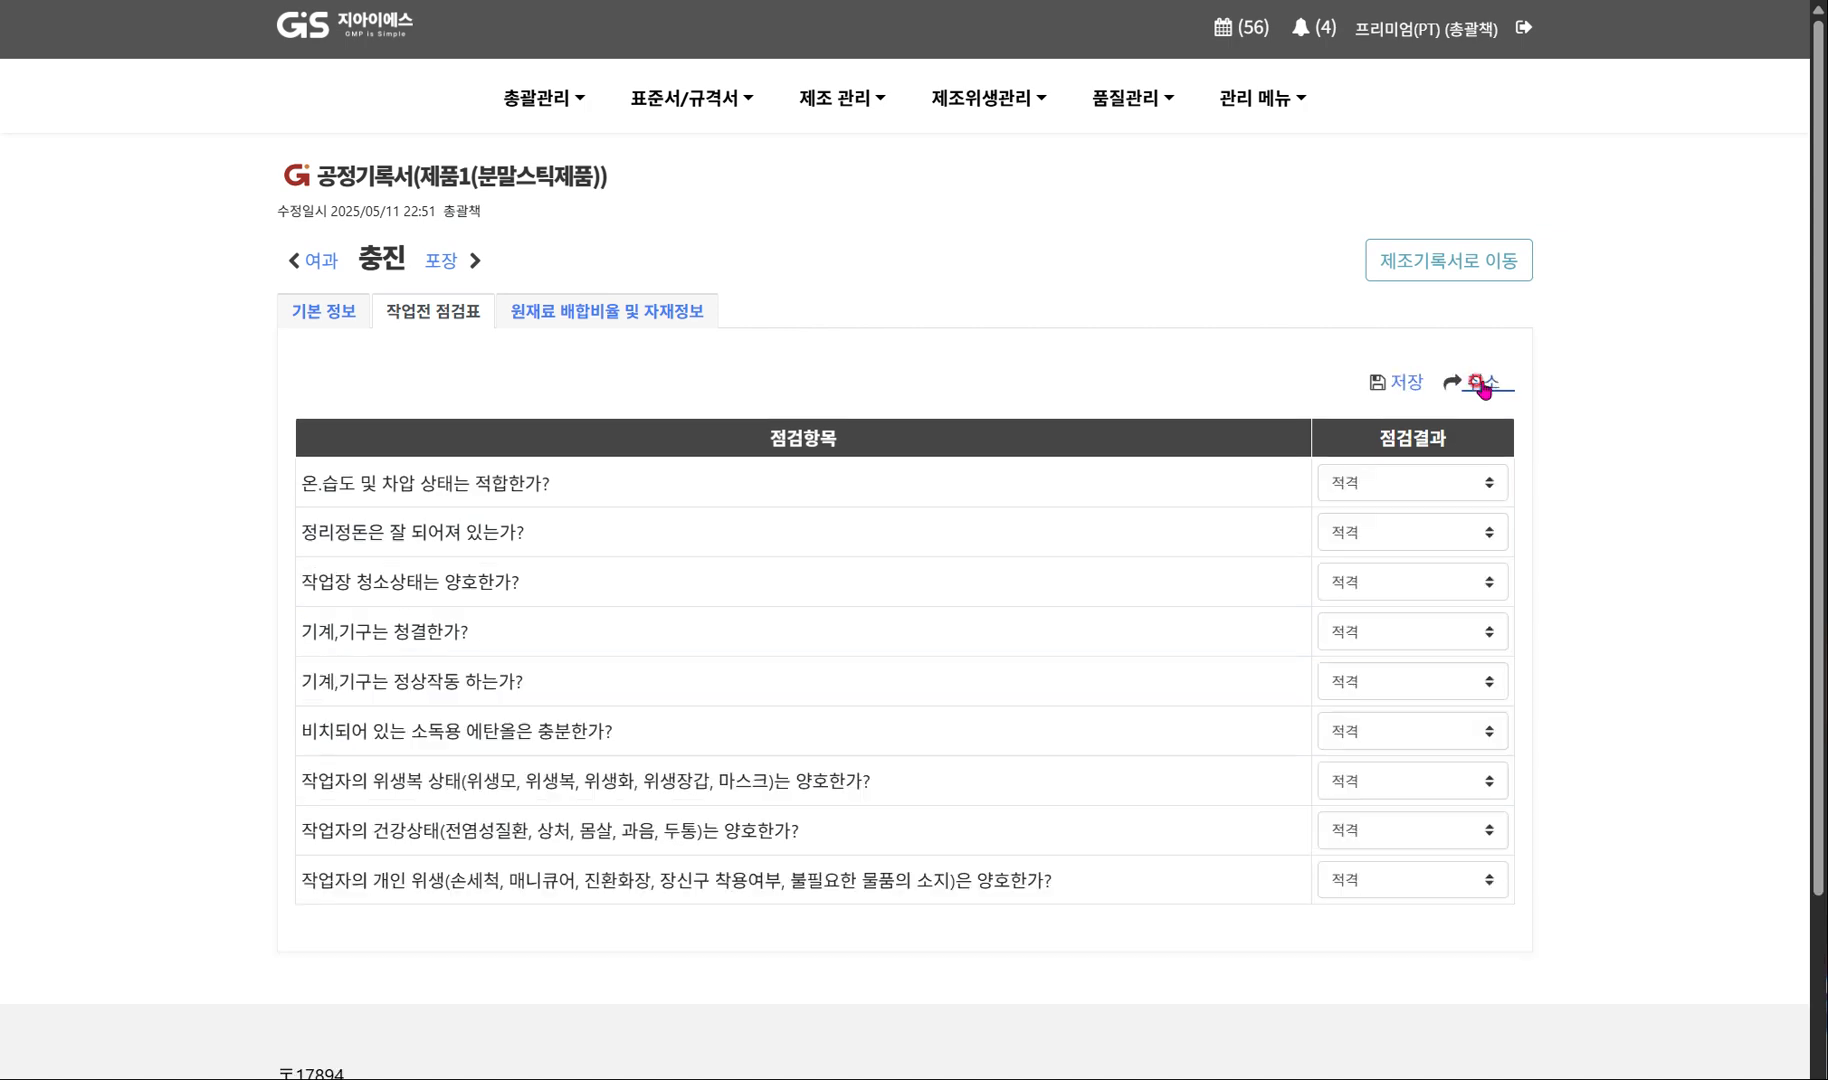
click(1410, 382)
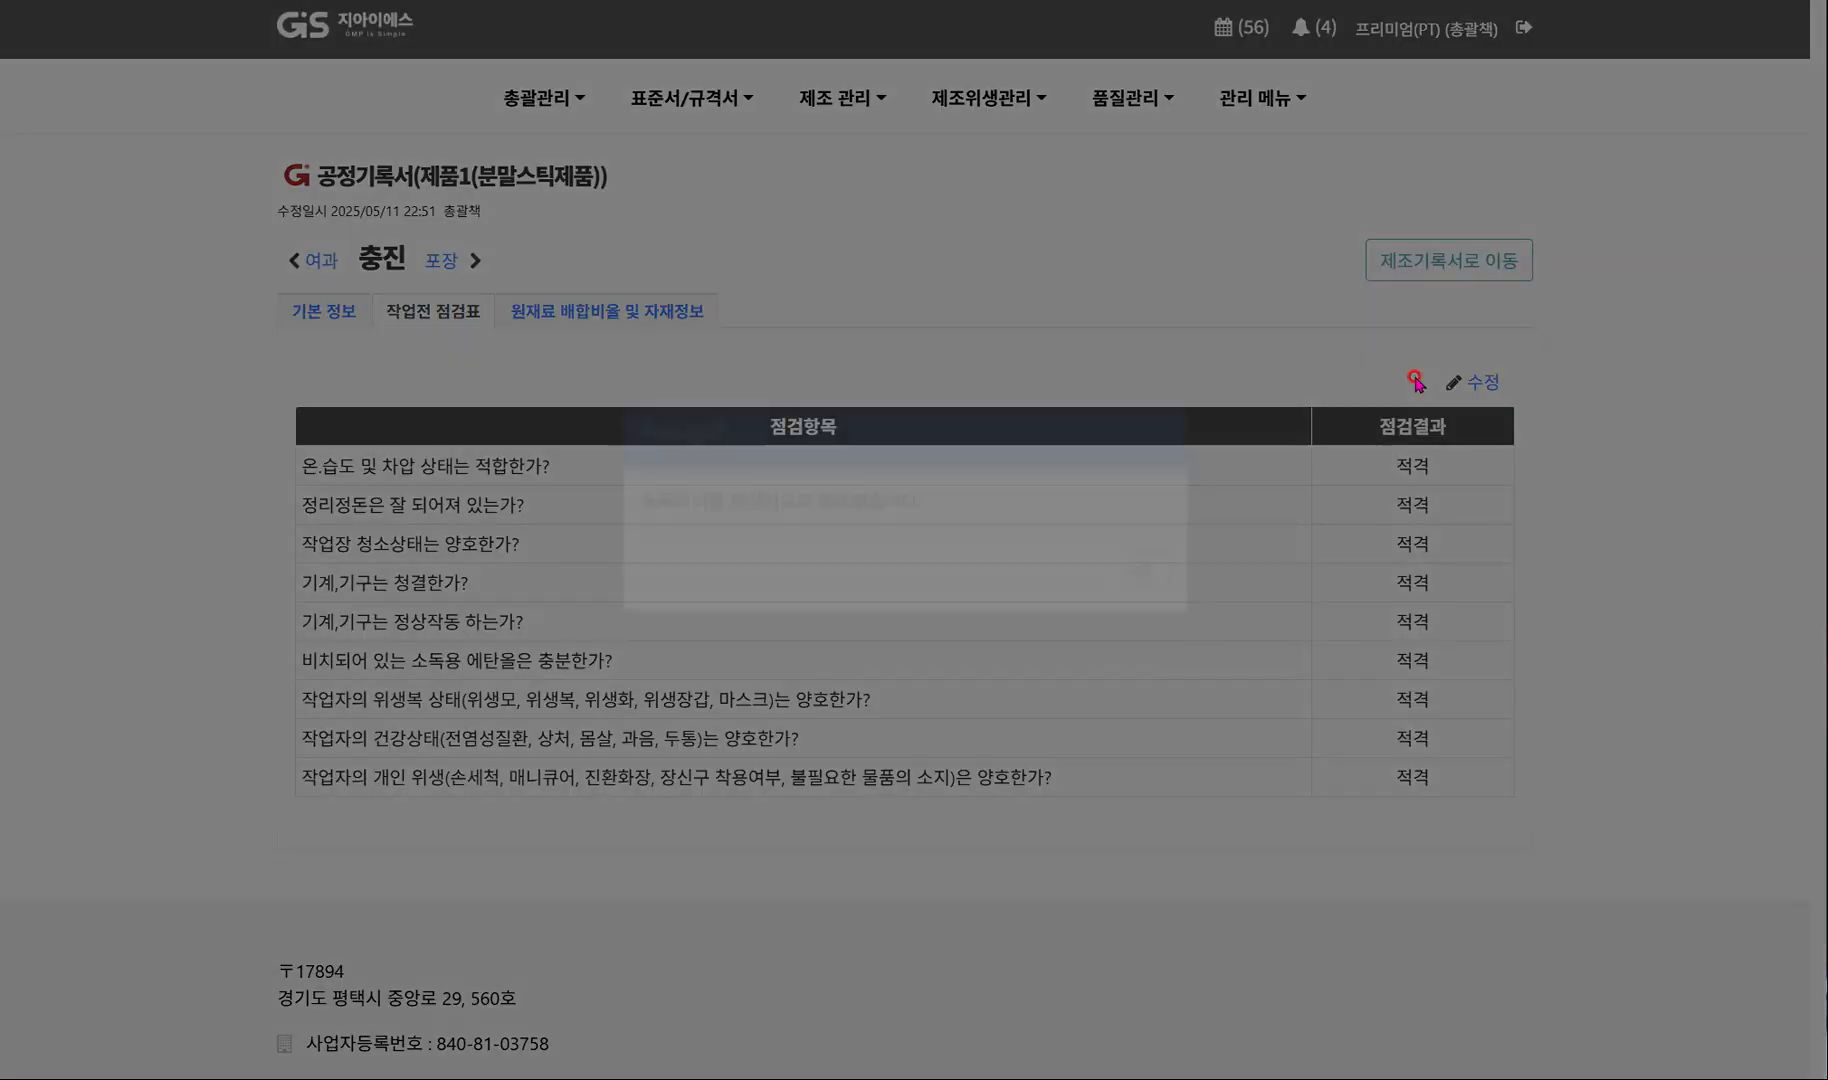
click(1146, 612)
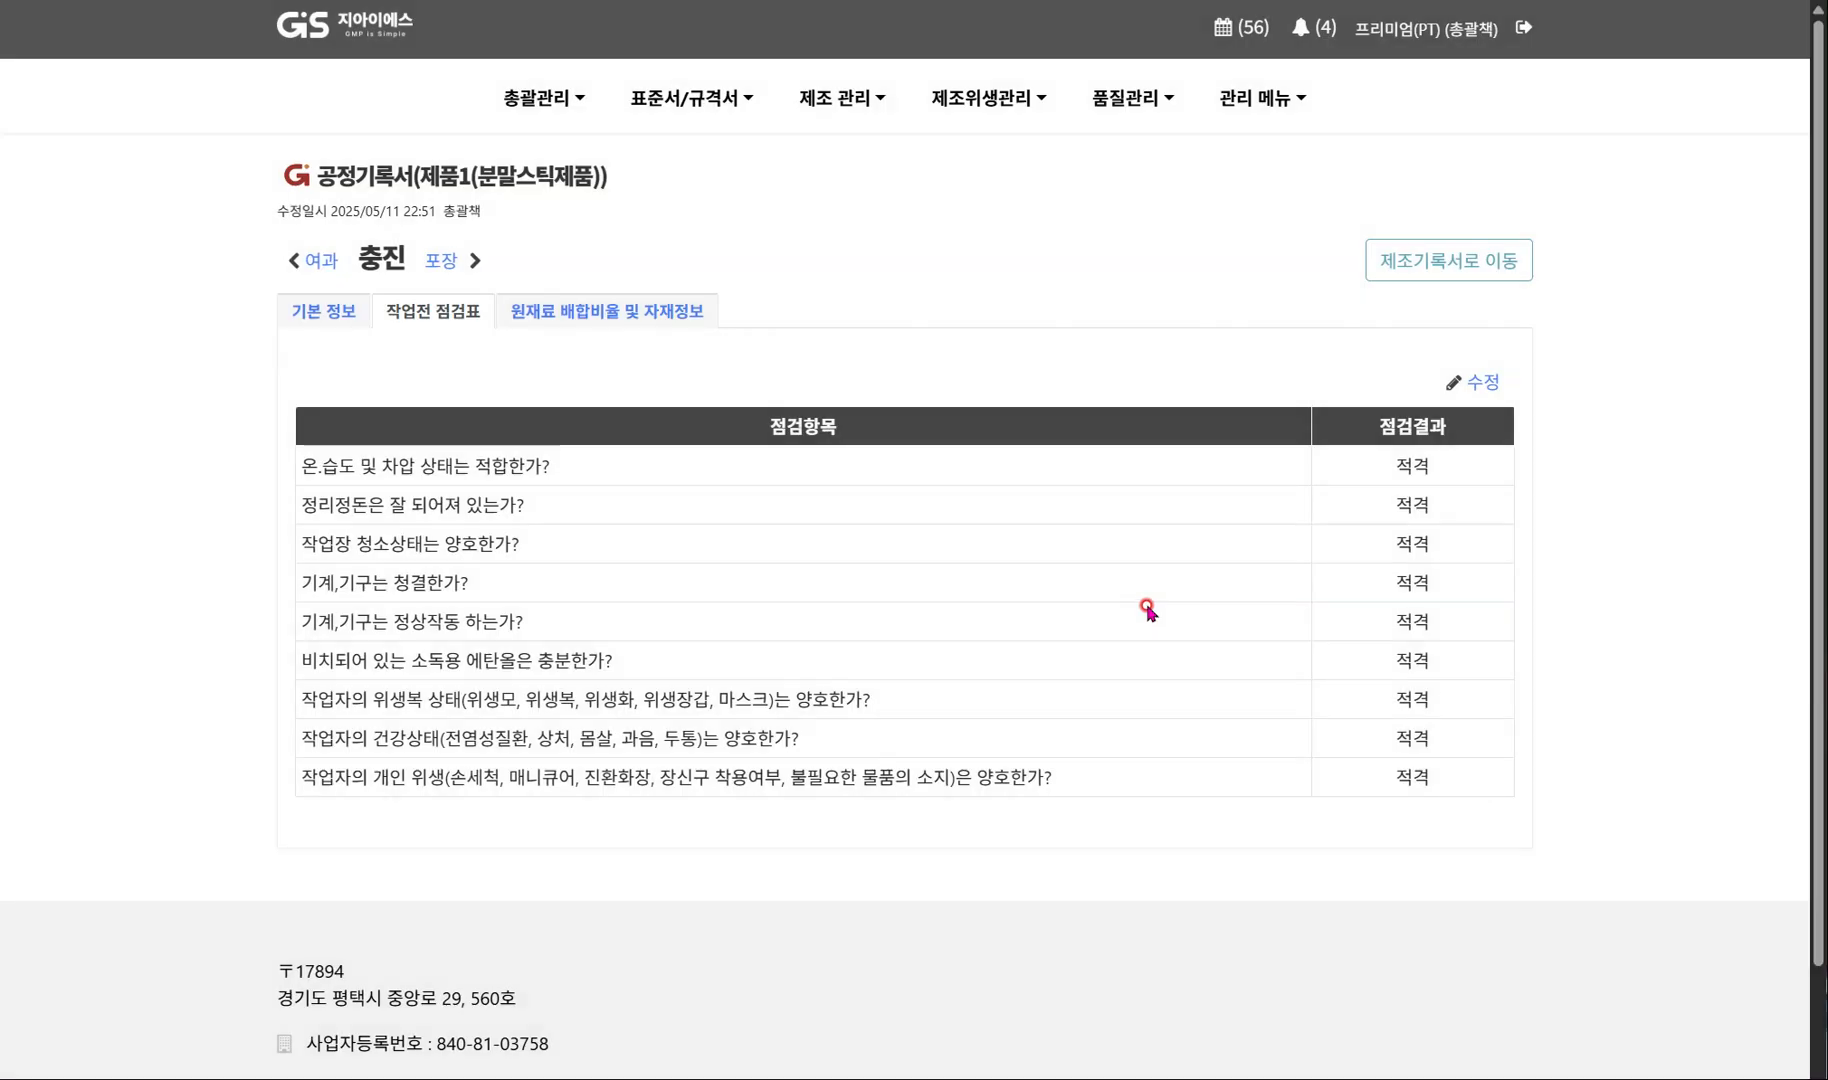
In the 충진 process's material information, enter 5 kg as the 기타 process loss.
click(597, 318)
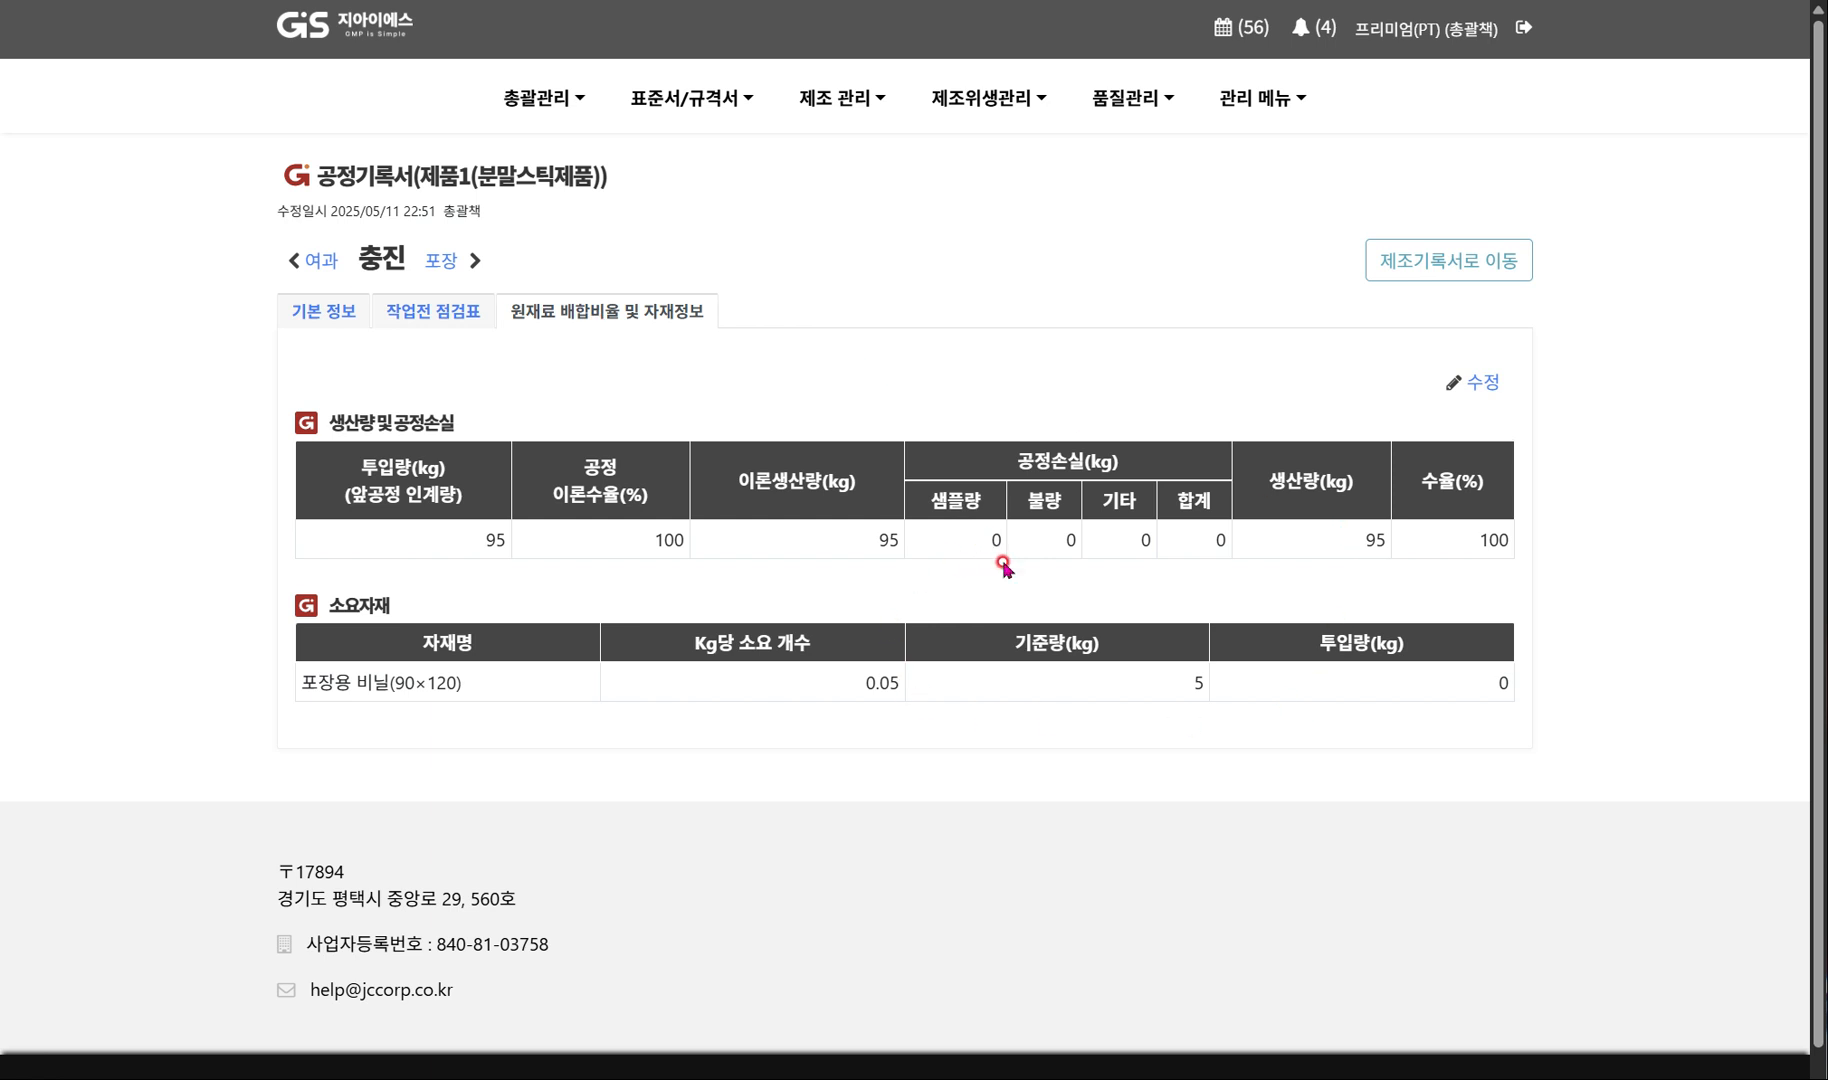
drag(302, 683, 503, 692)
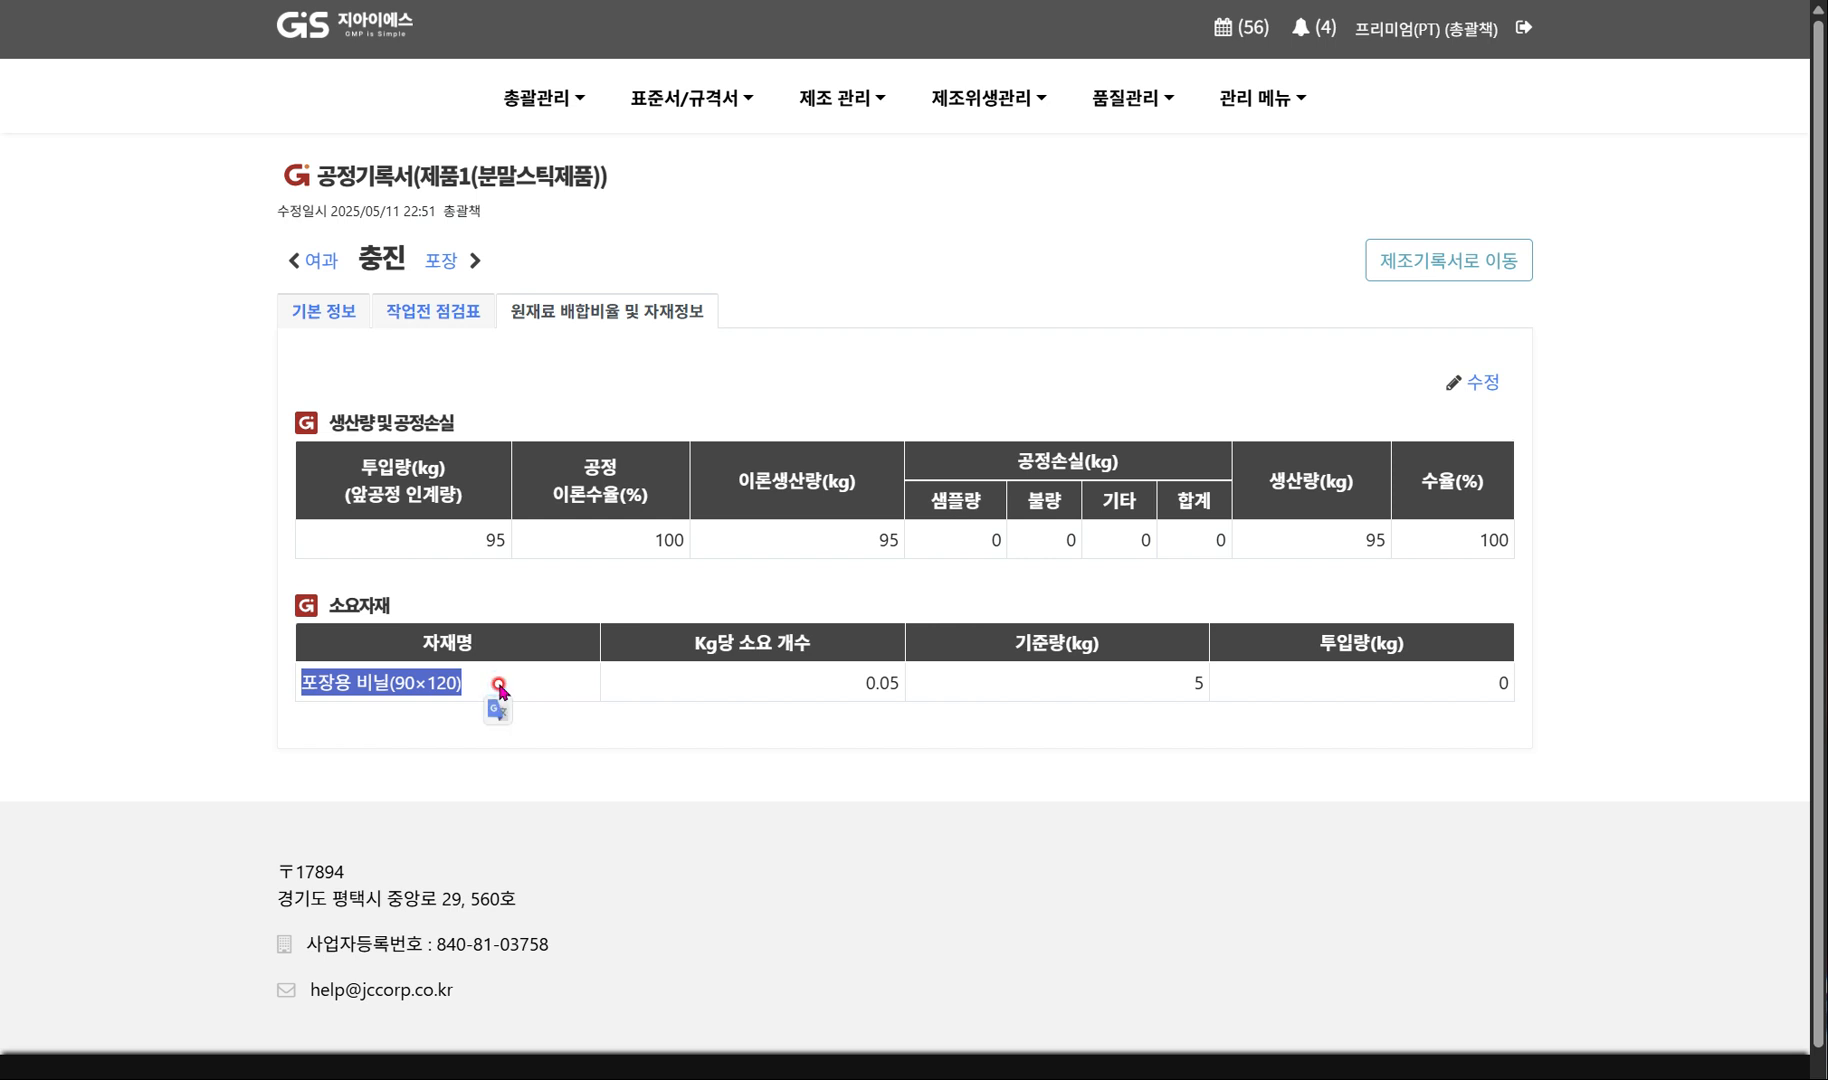
click(1472, 382)
double_click(1249, 584)
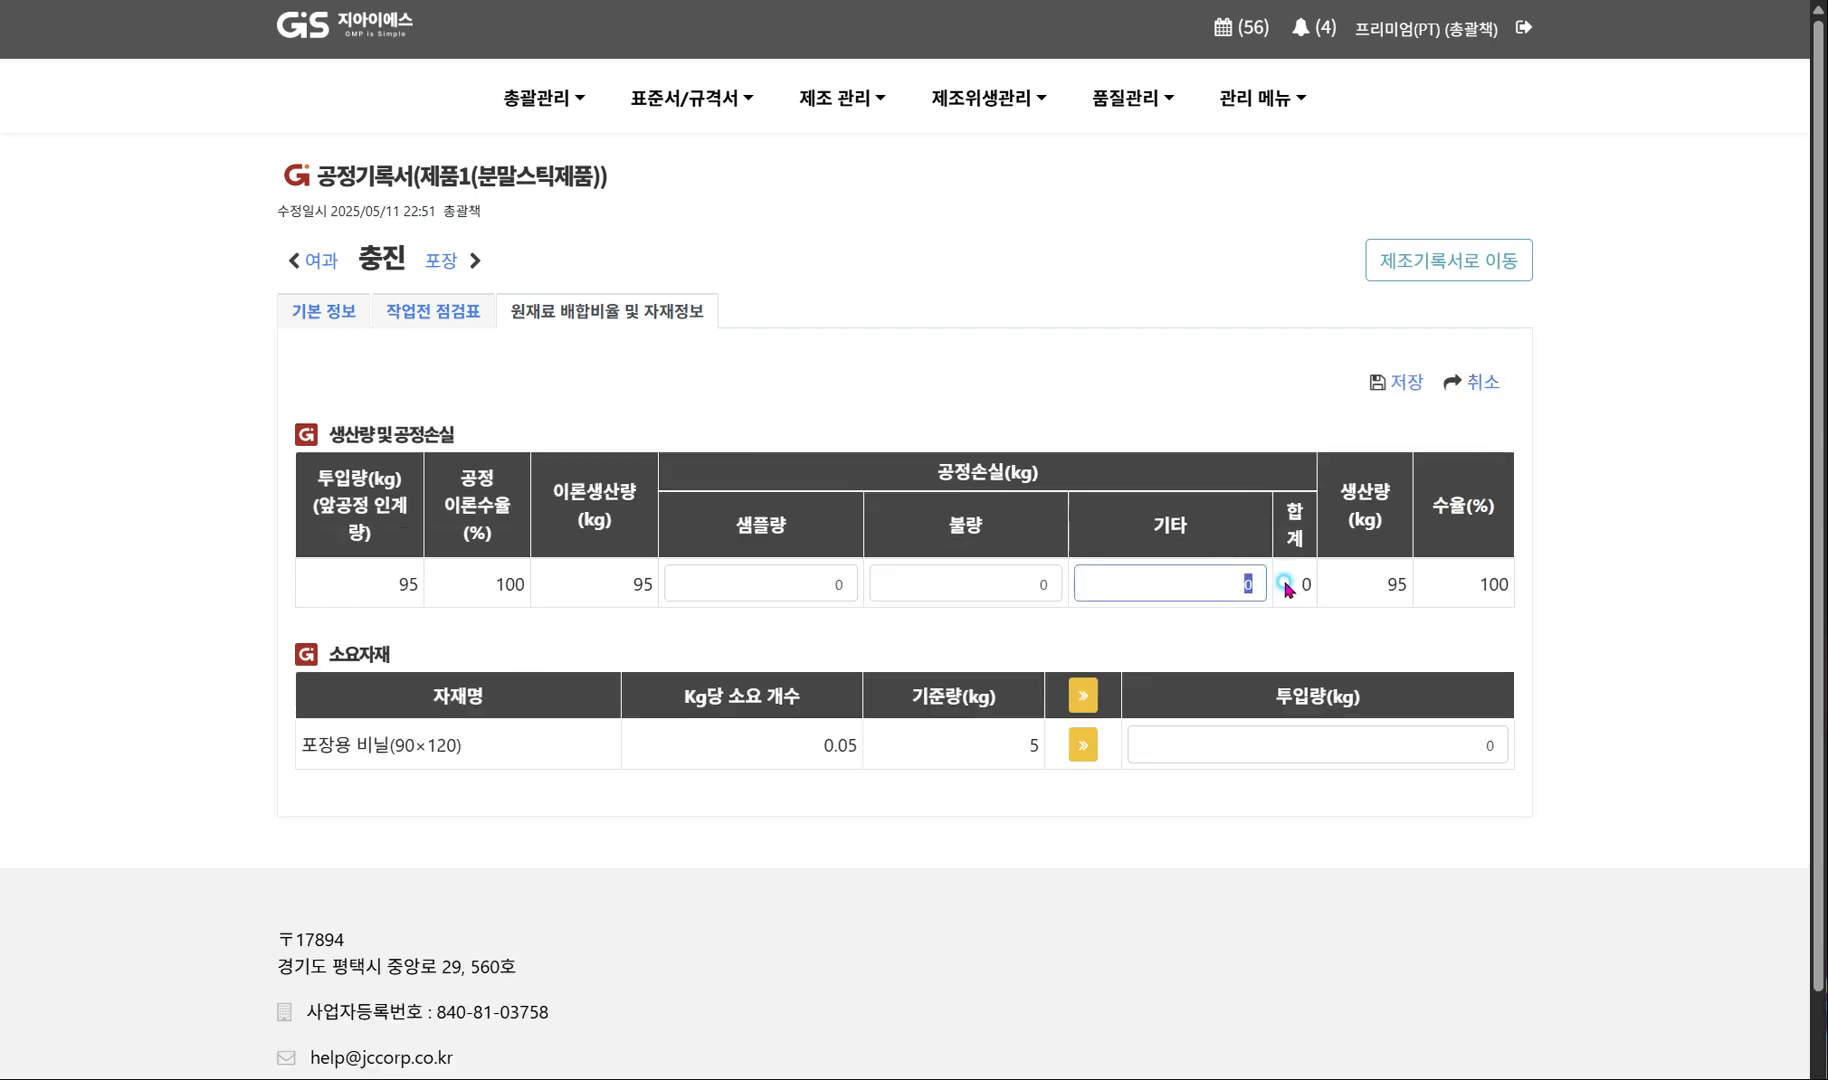
text(5)
click(1297, 645)
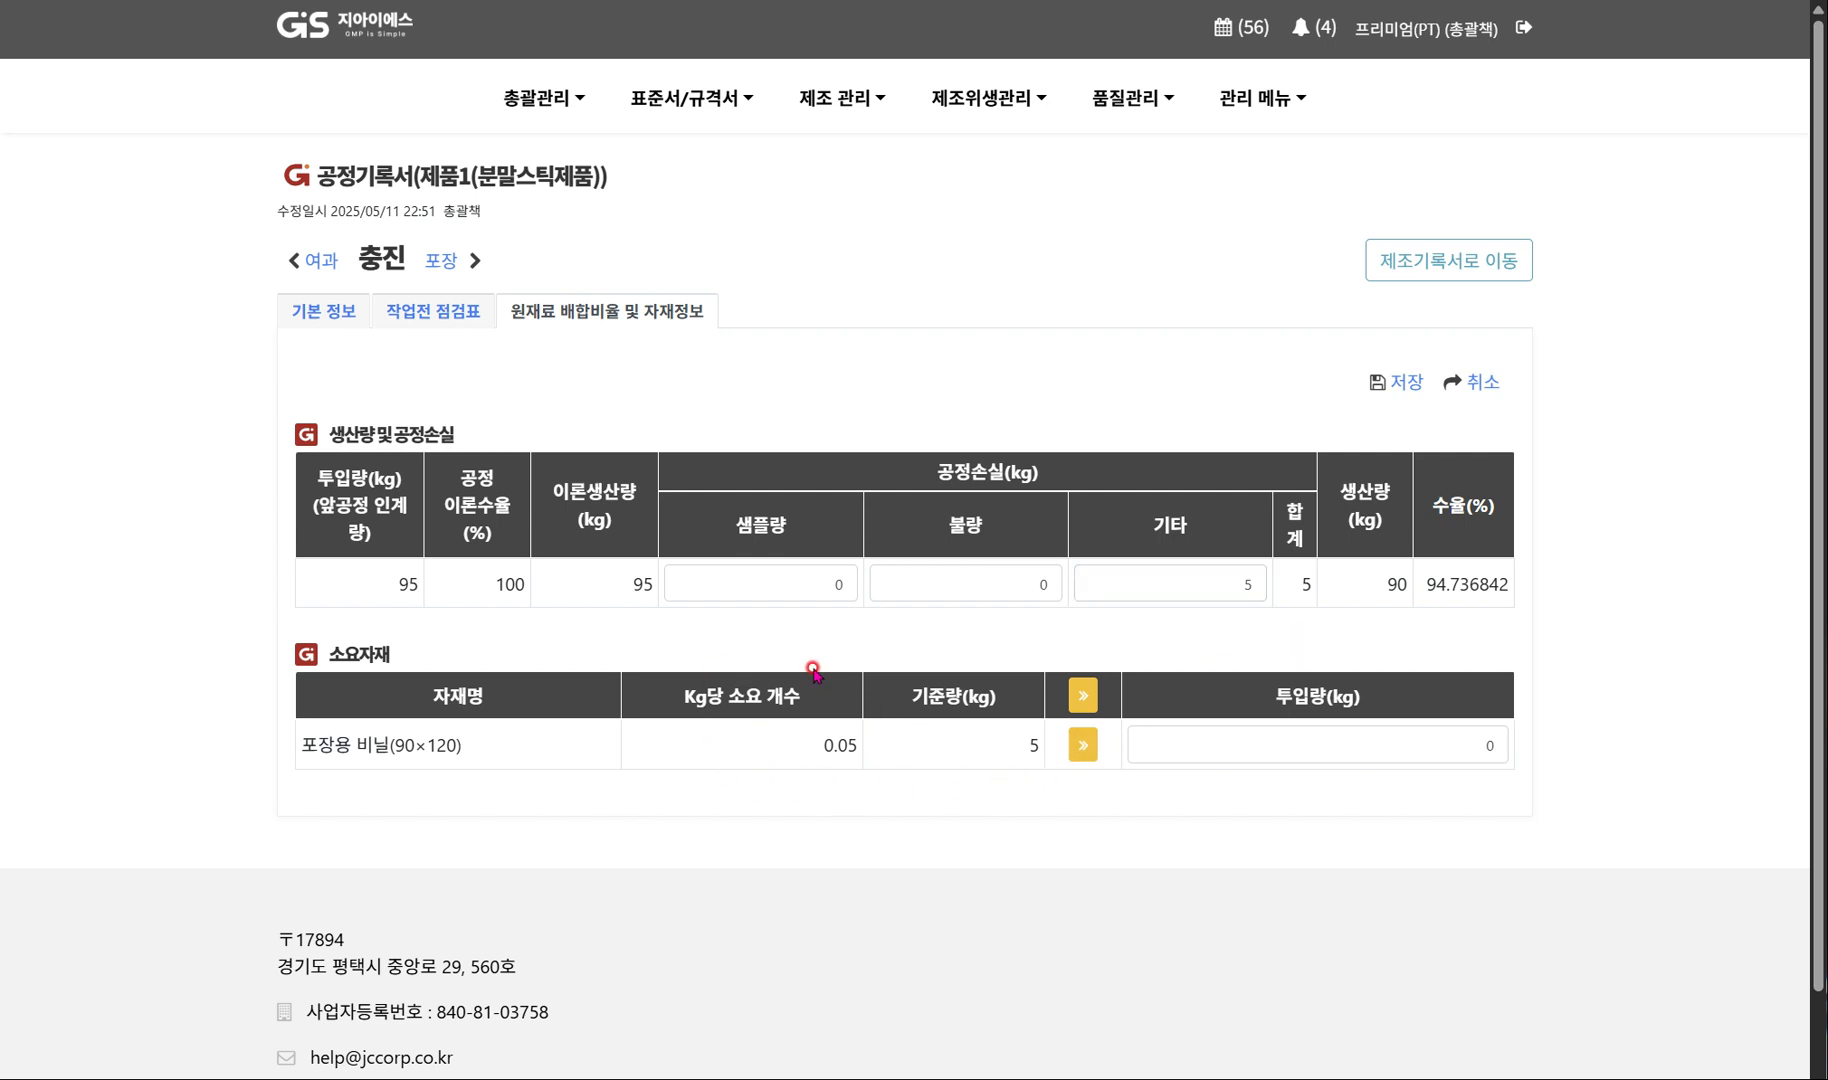
Fill the input amount of 포장용 비담(90×120) from its standard amount of 5 kg and save the 충진 quantities.
double_click(1033, 745)
click(1070, 748)
click(1390, 384)
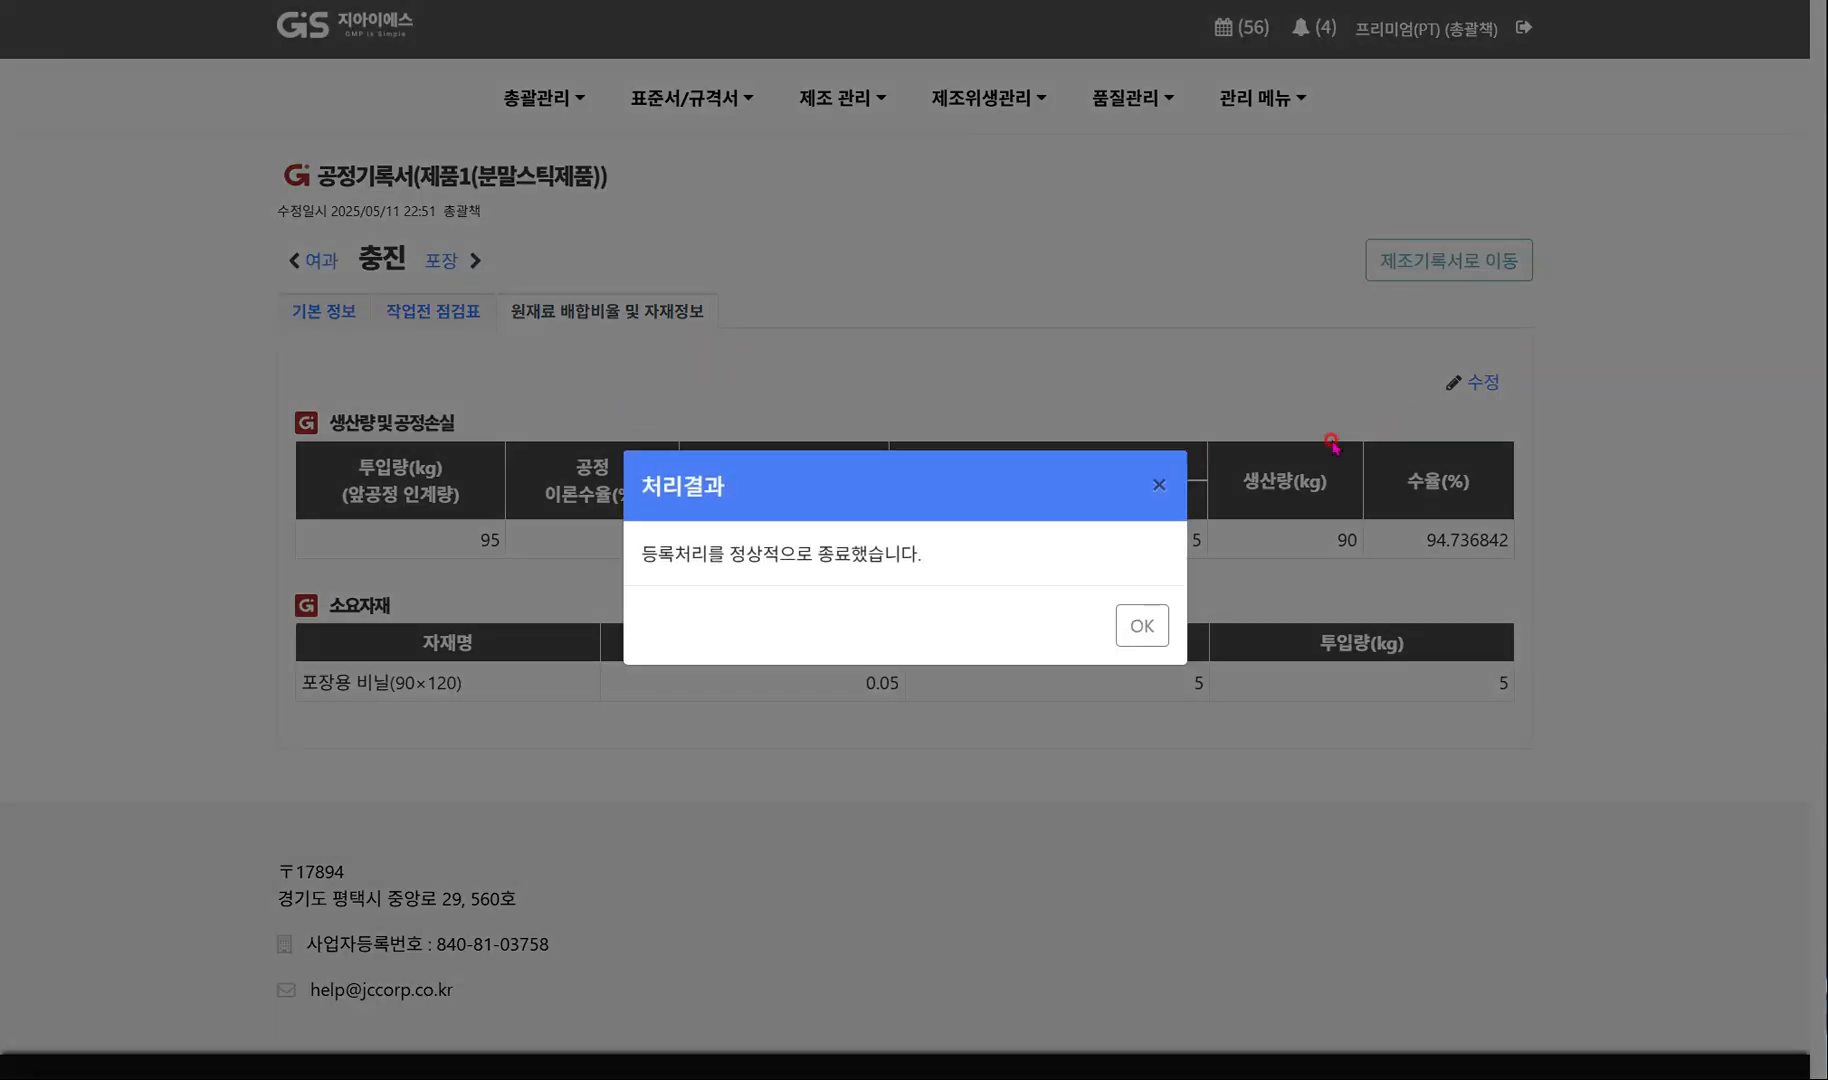
click(1147, 620)
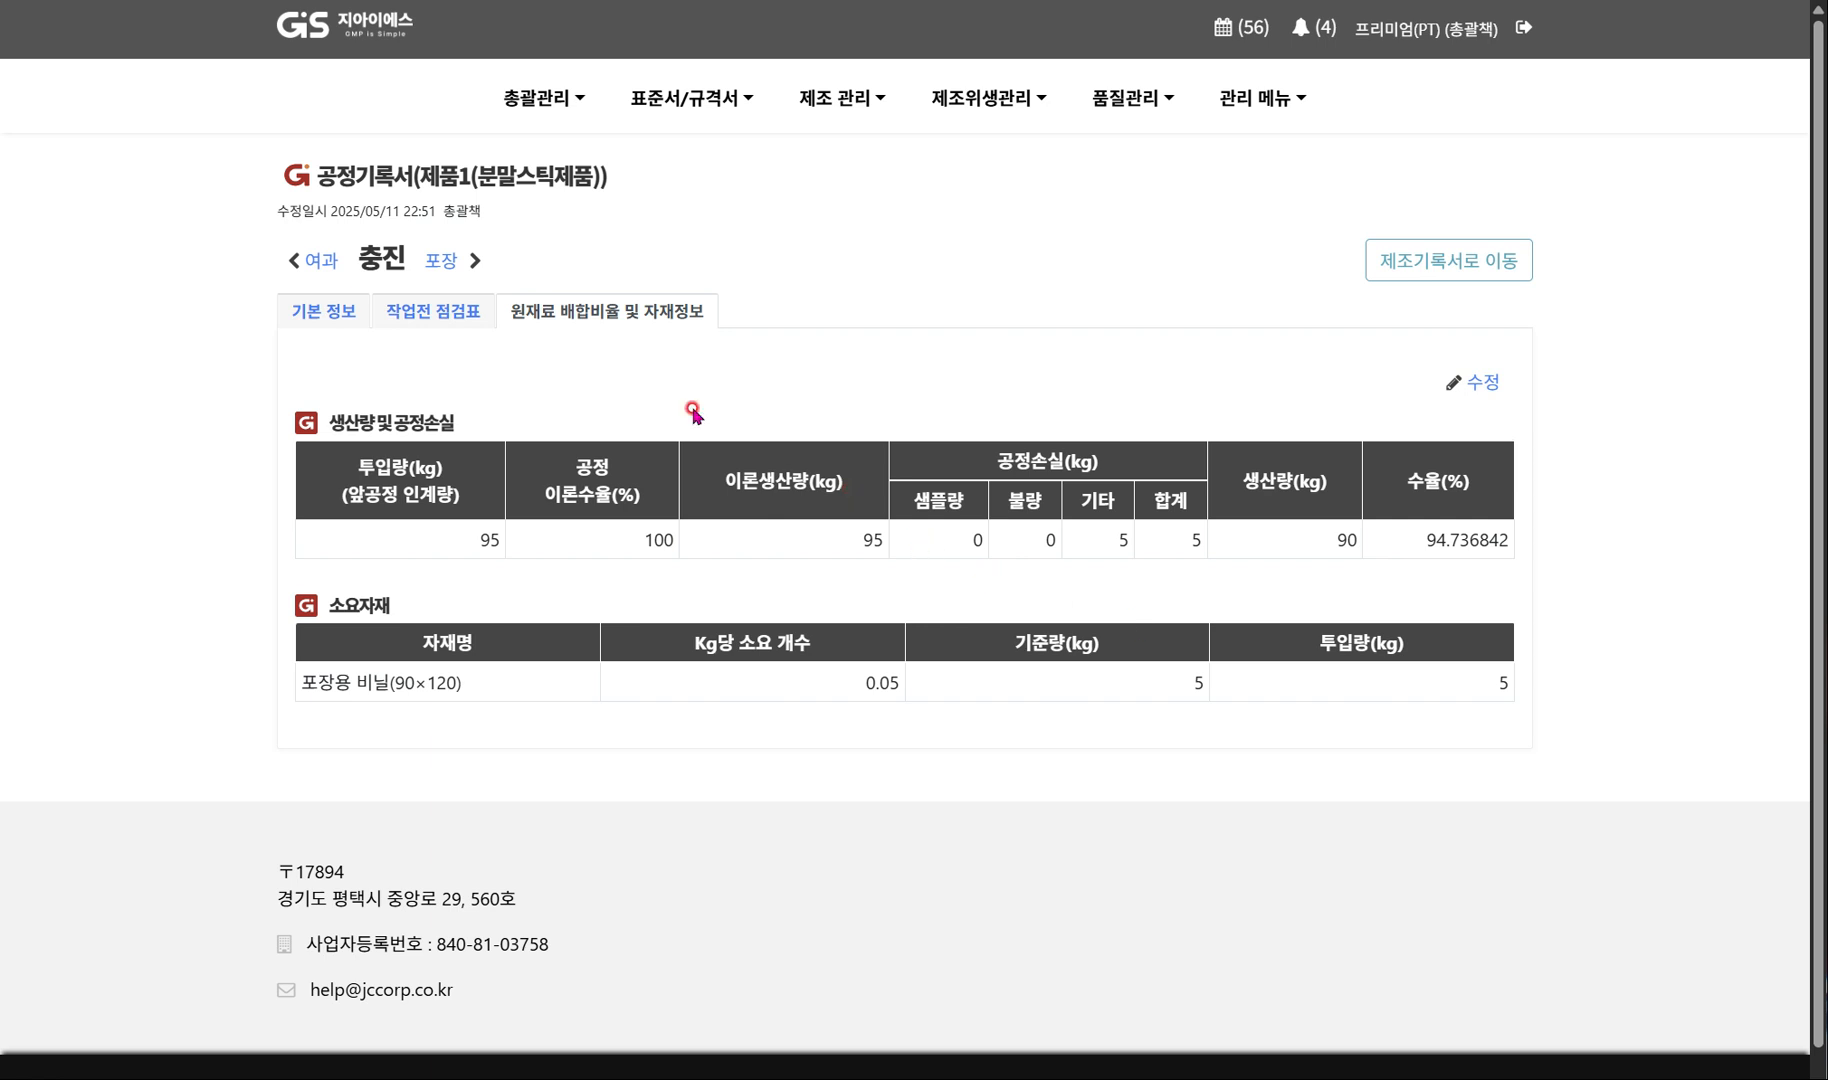
Open the 포장 process record, set 총괄책 as confirmer, and save its basic information.
click(436, 262)
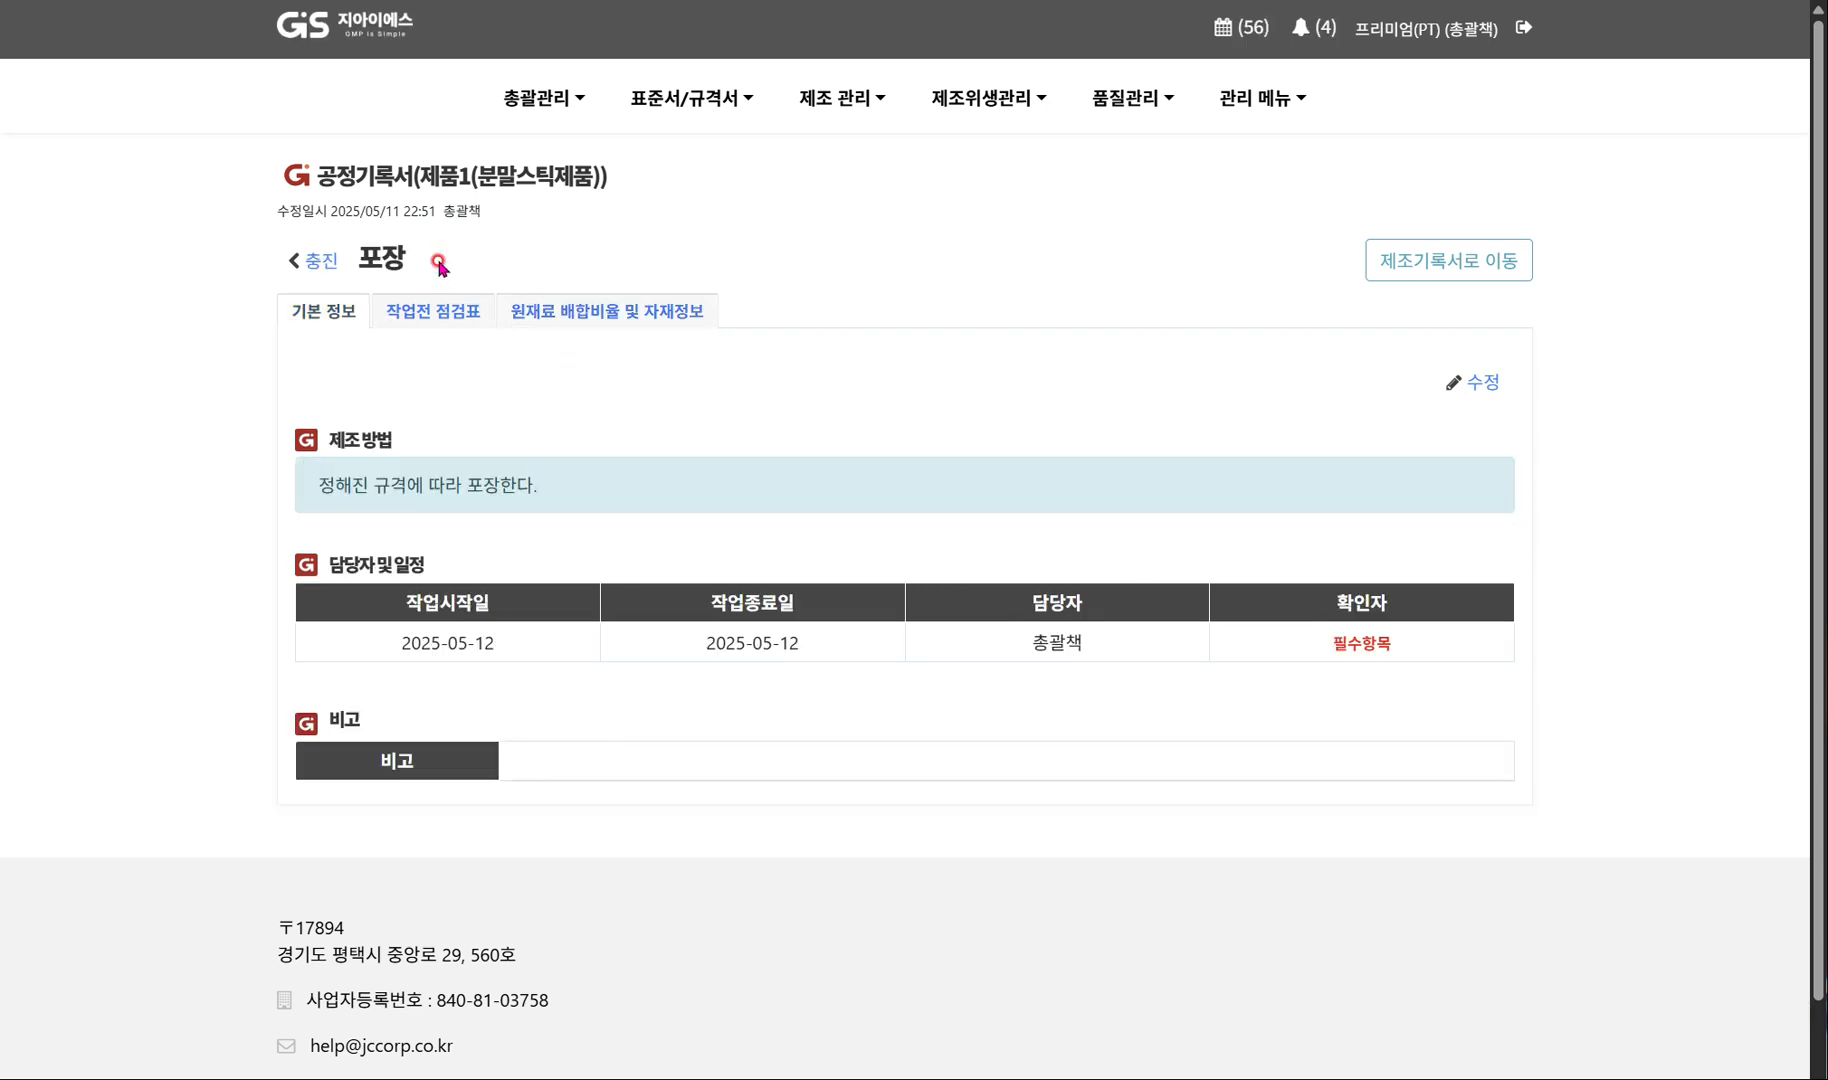
click(1497, 384)
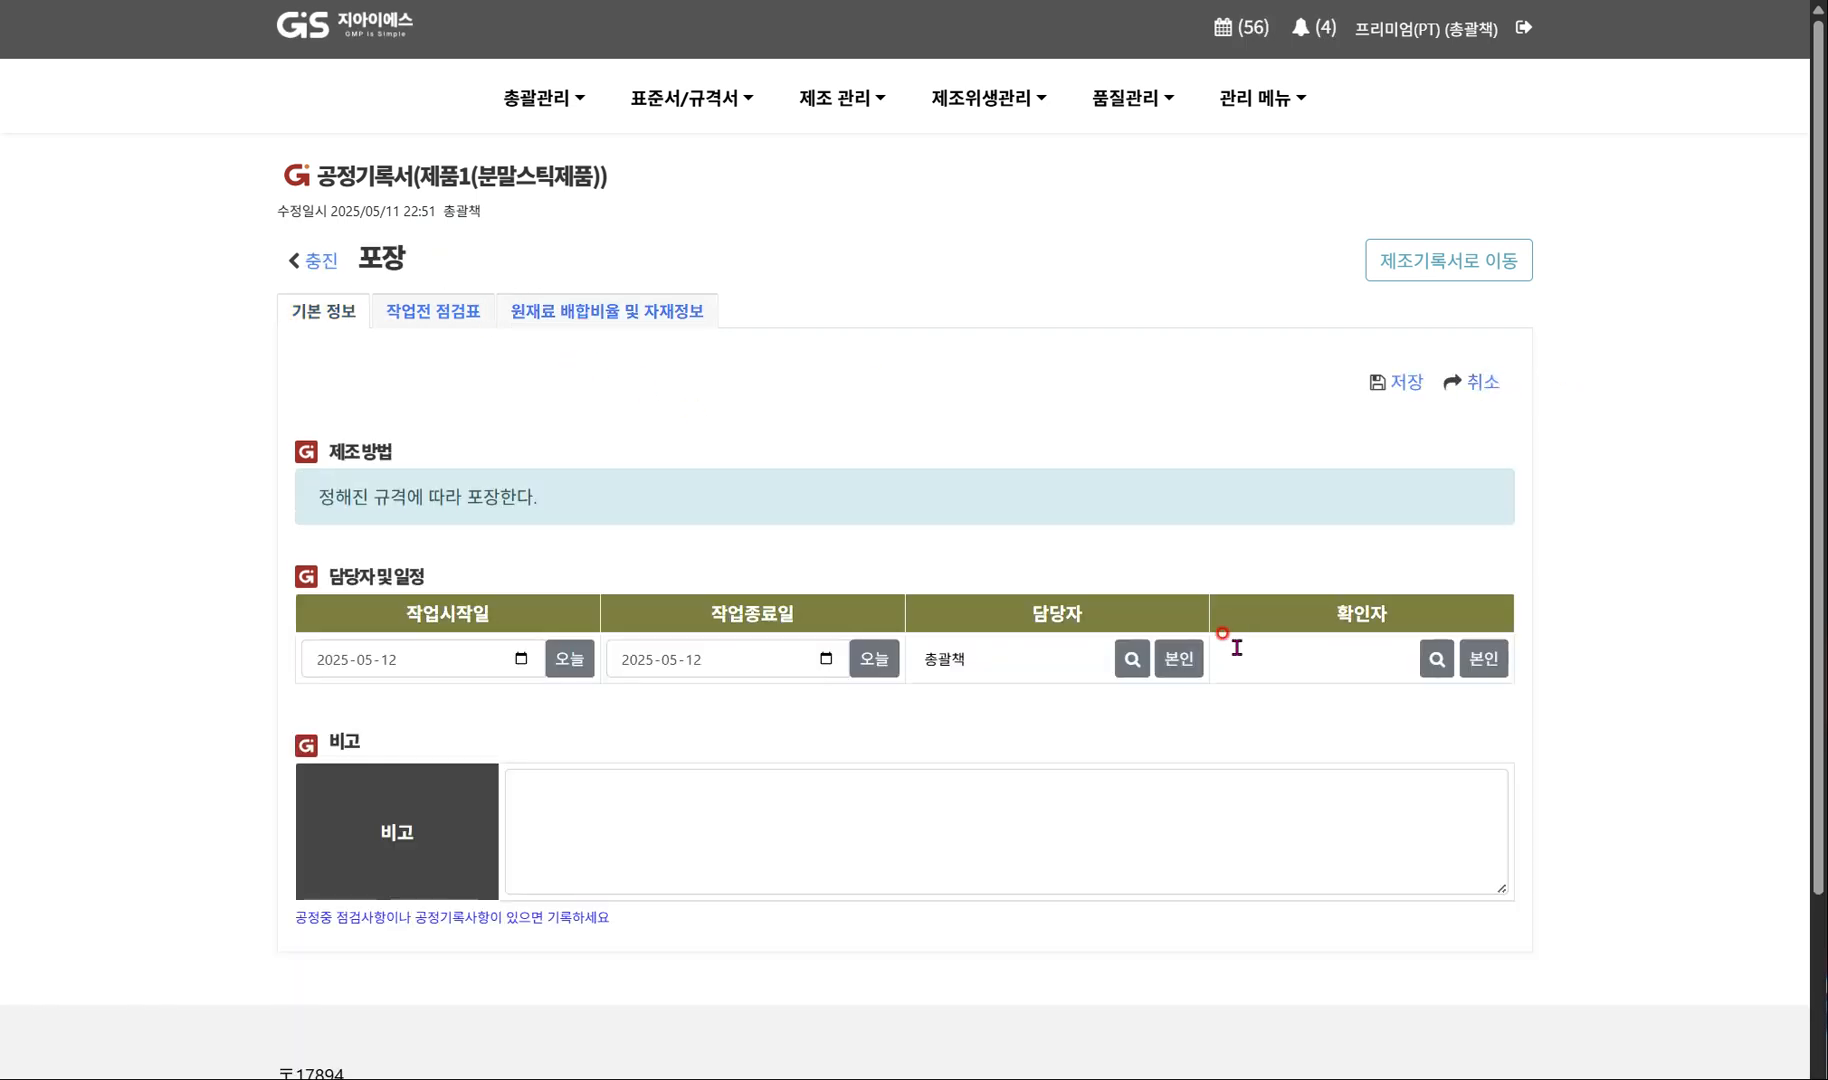
click(1483, 658)
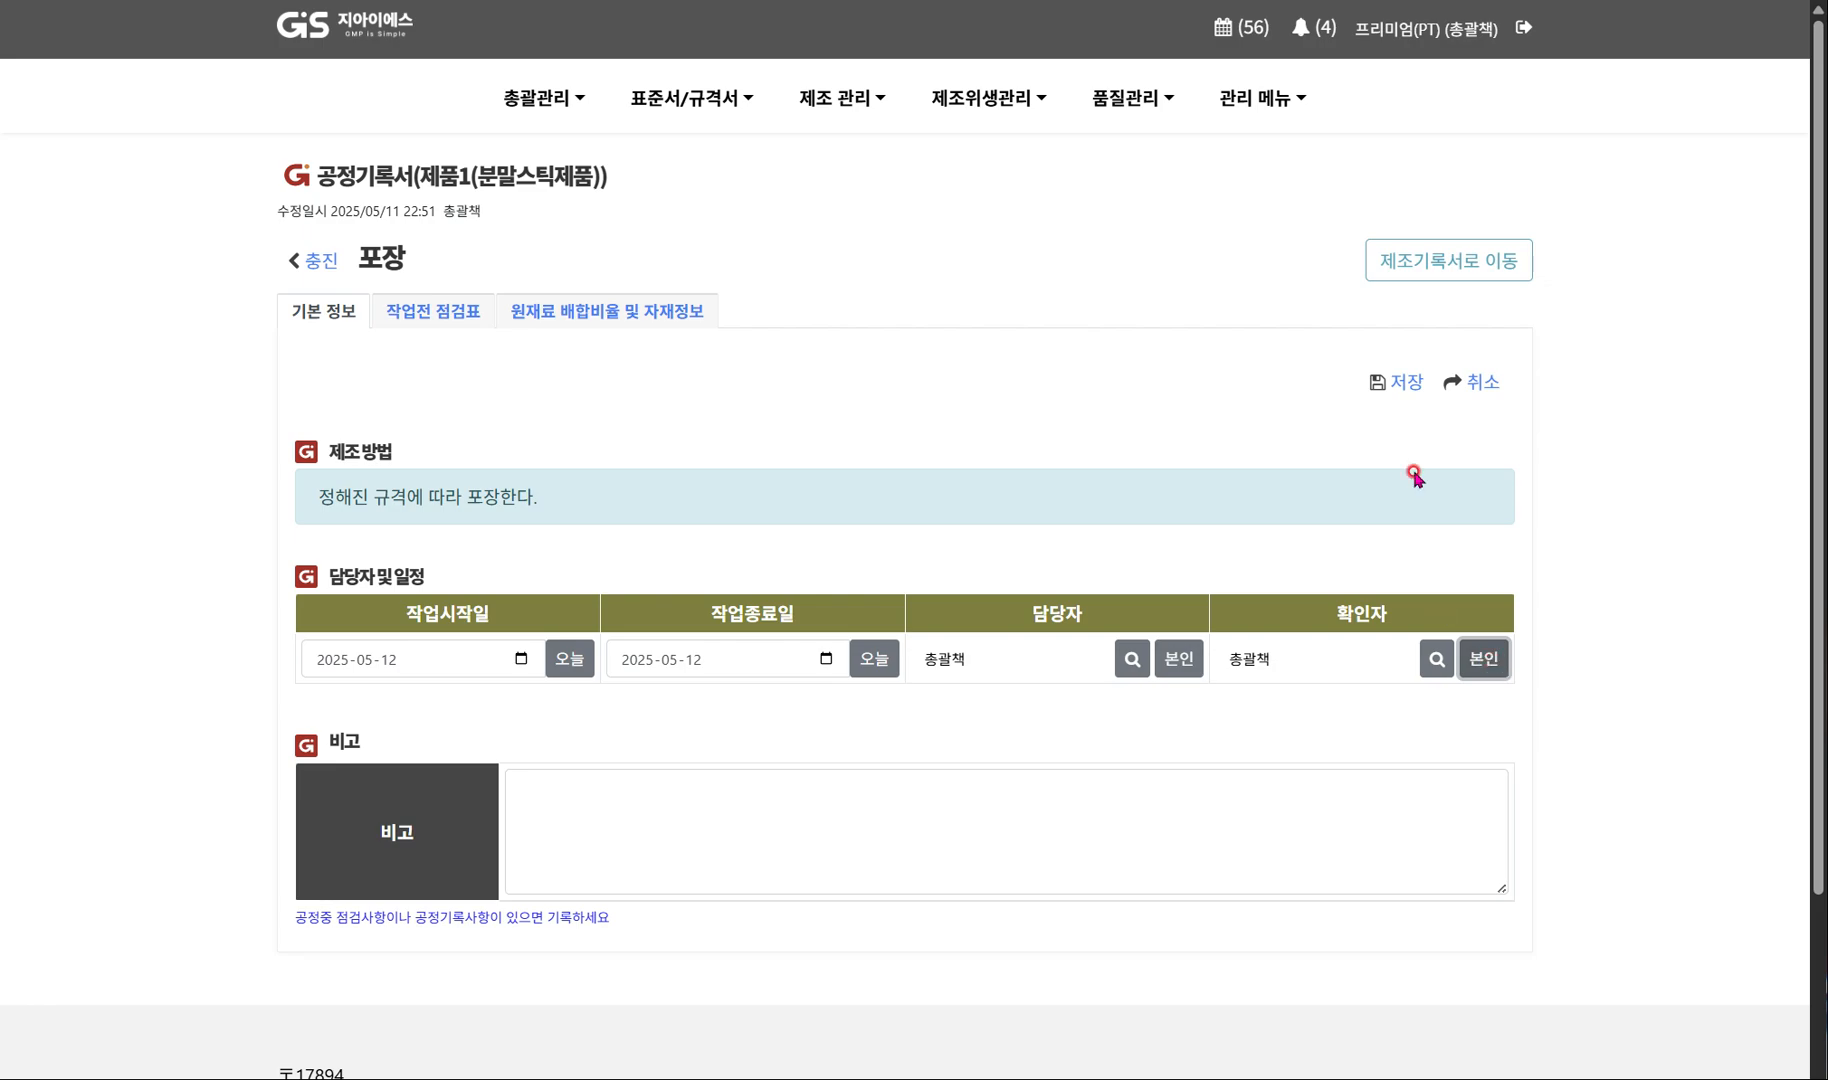
click(1408, 384)
click(1141, 621)
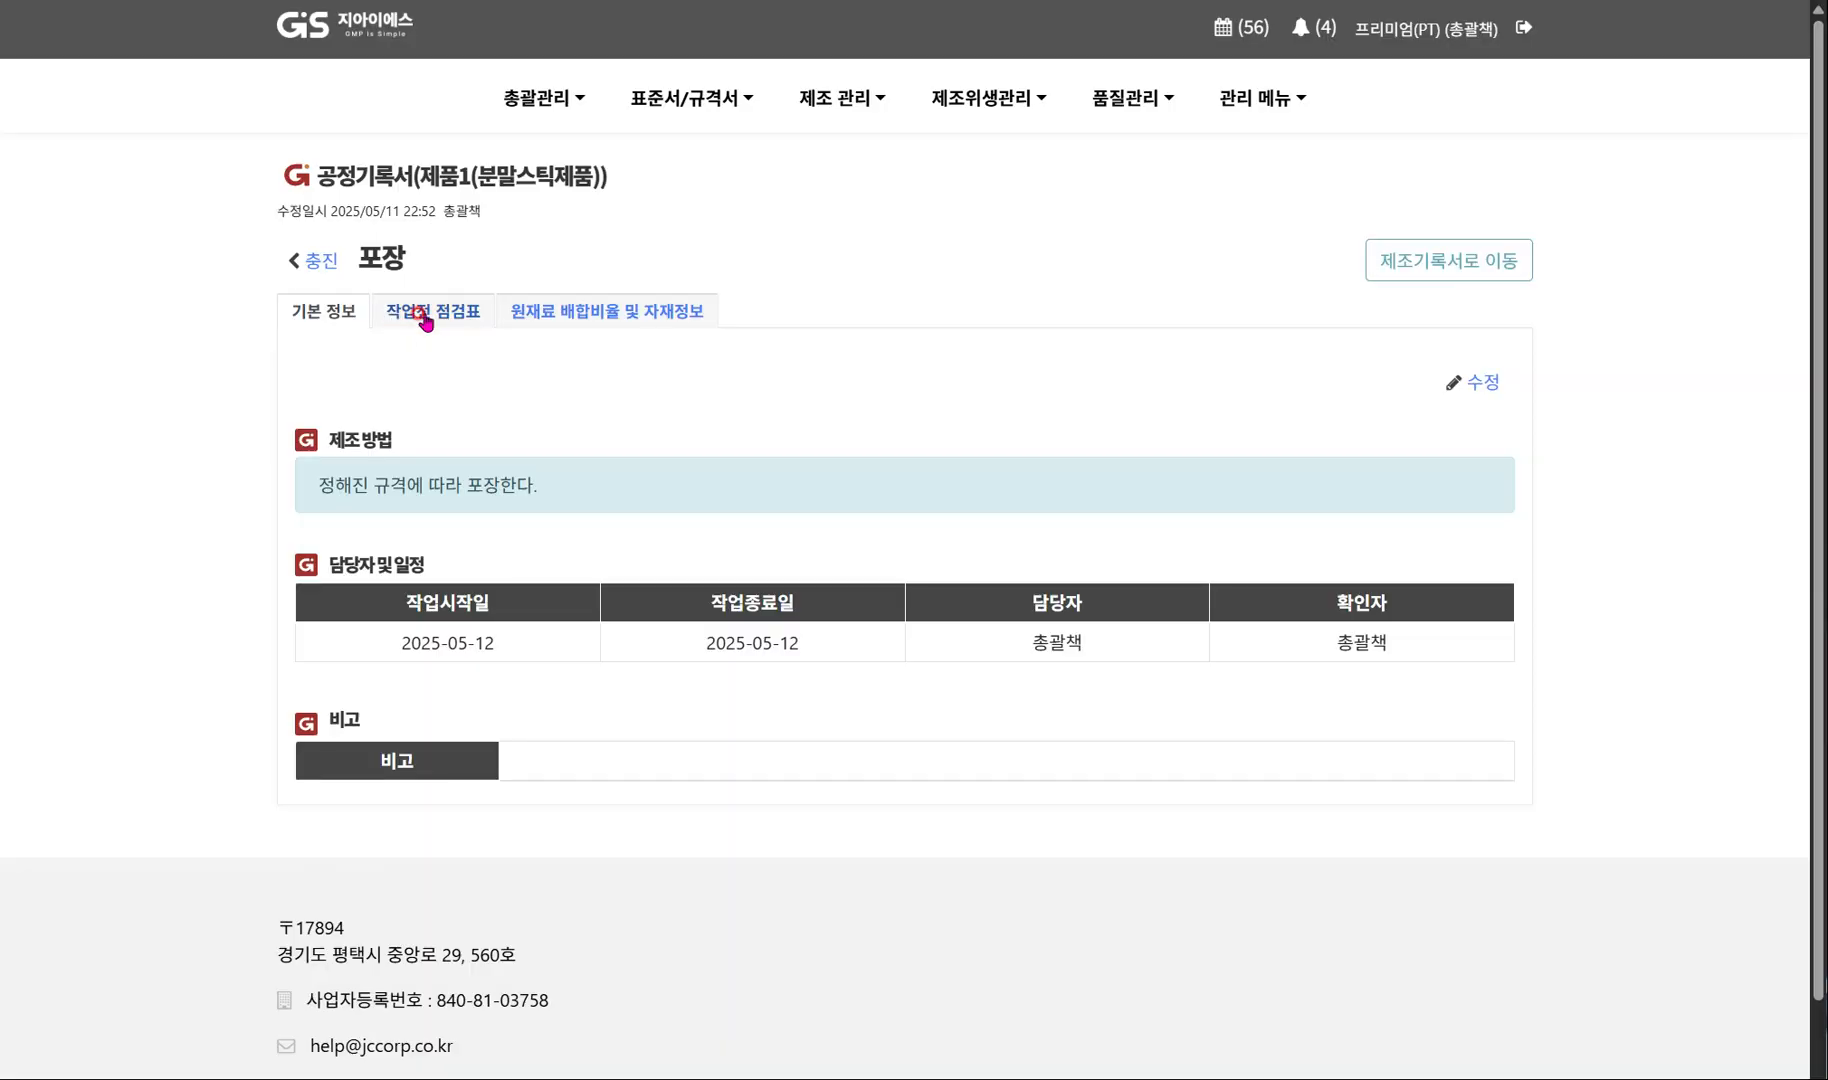
Save the 포장 process's pre-work checklist with every inspection item rated 적격.
click(424, 316)
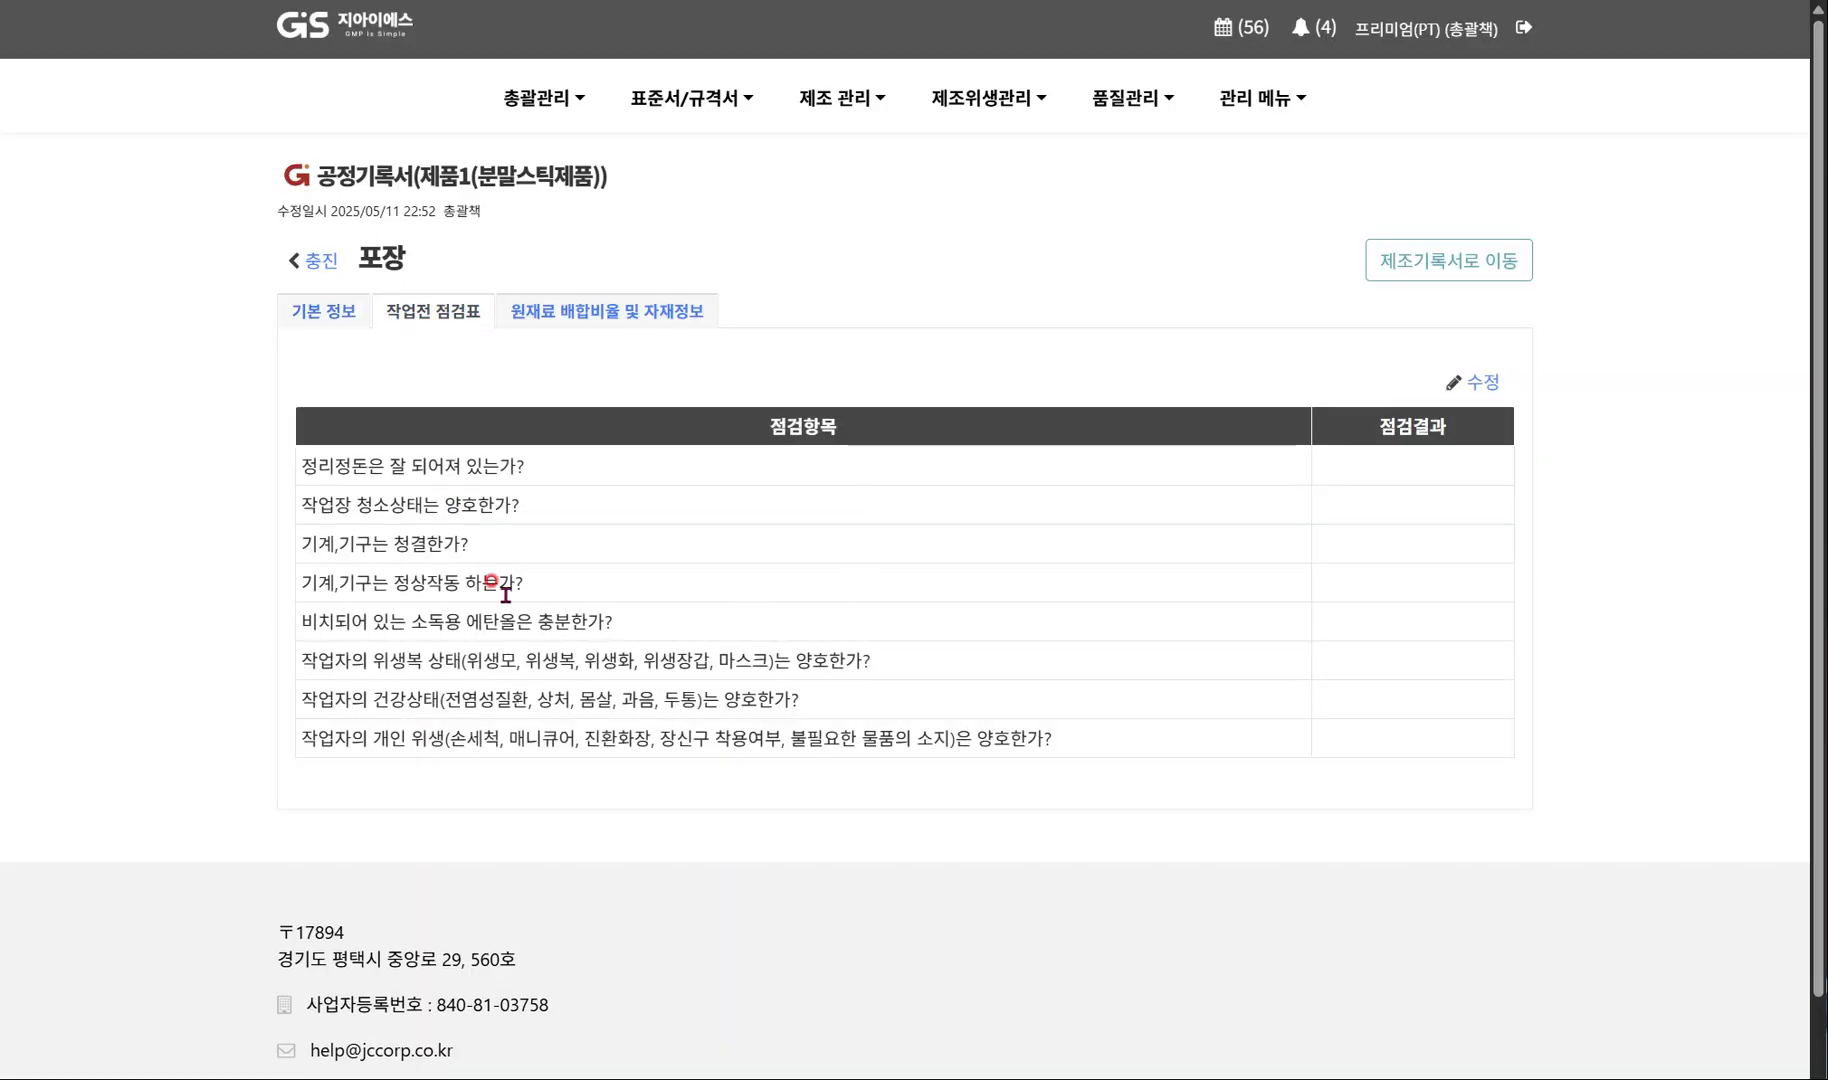
click(1483, 383)
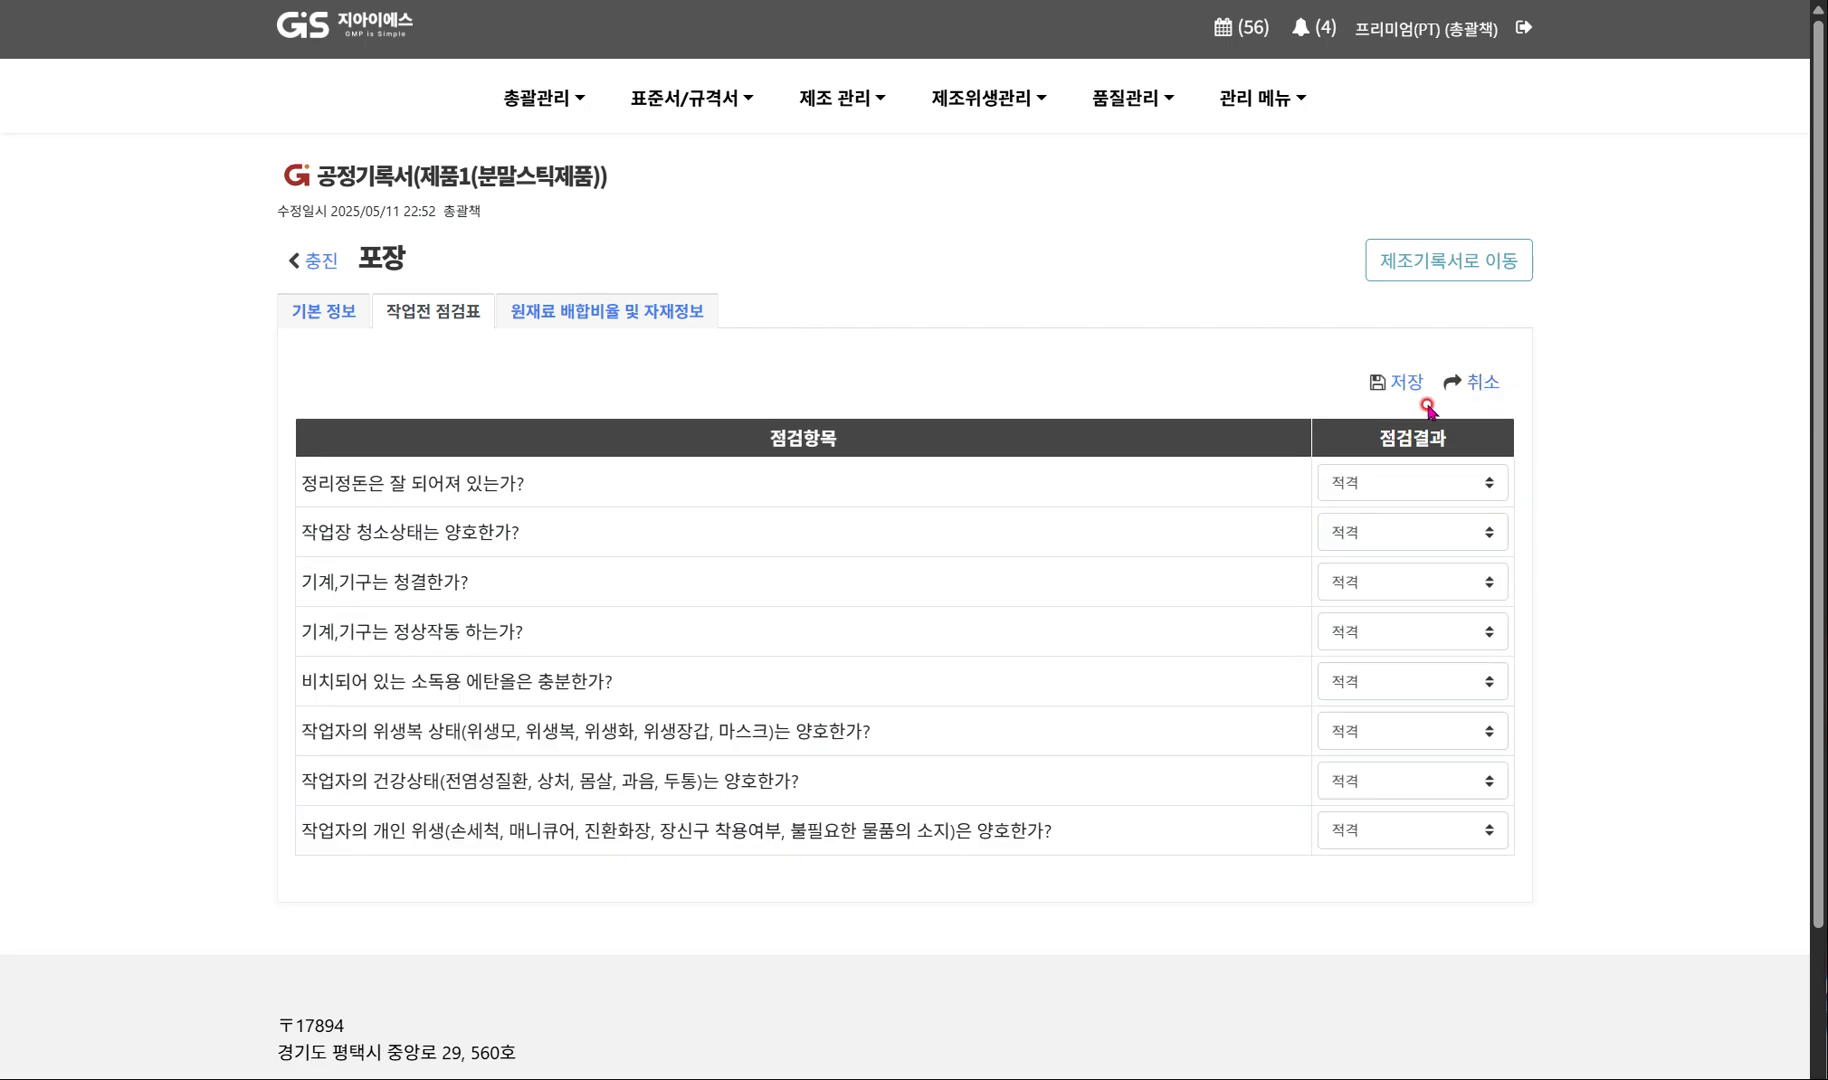
click(1403, 385)
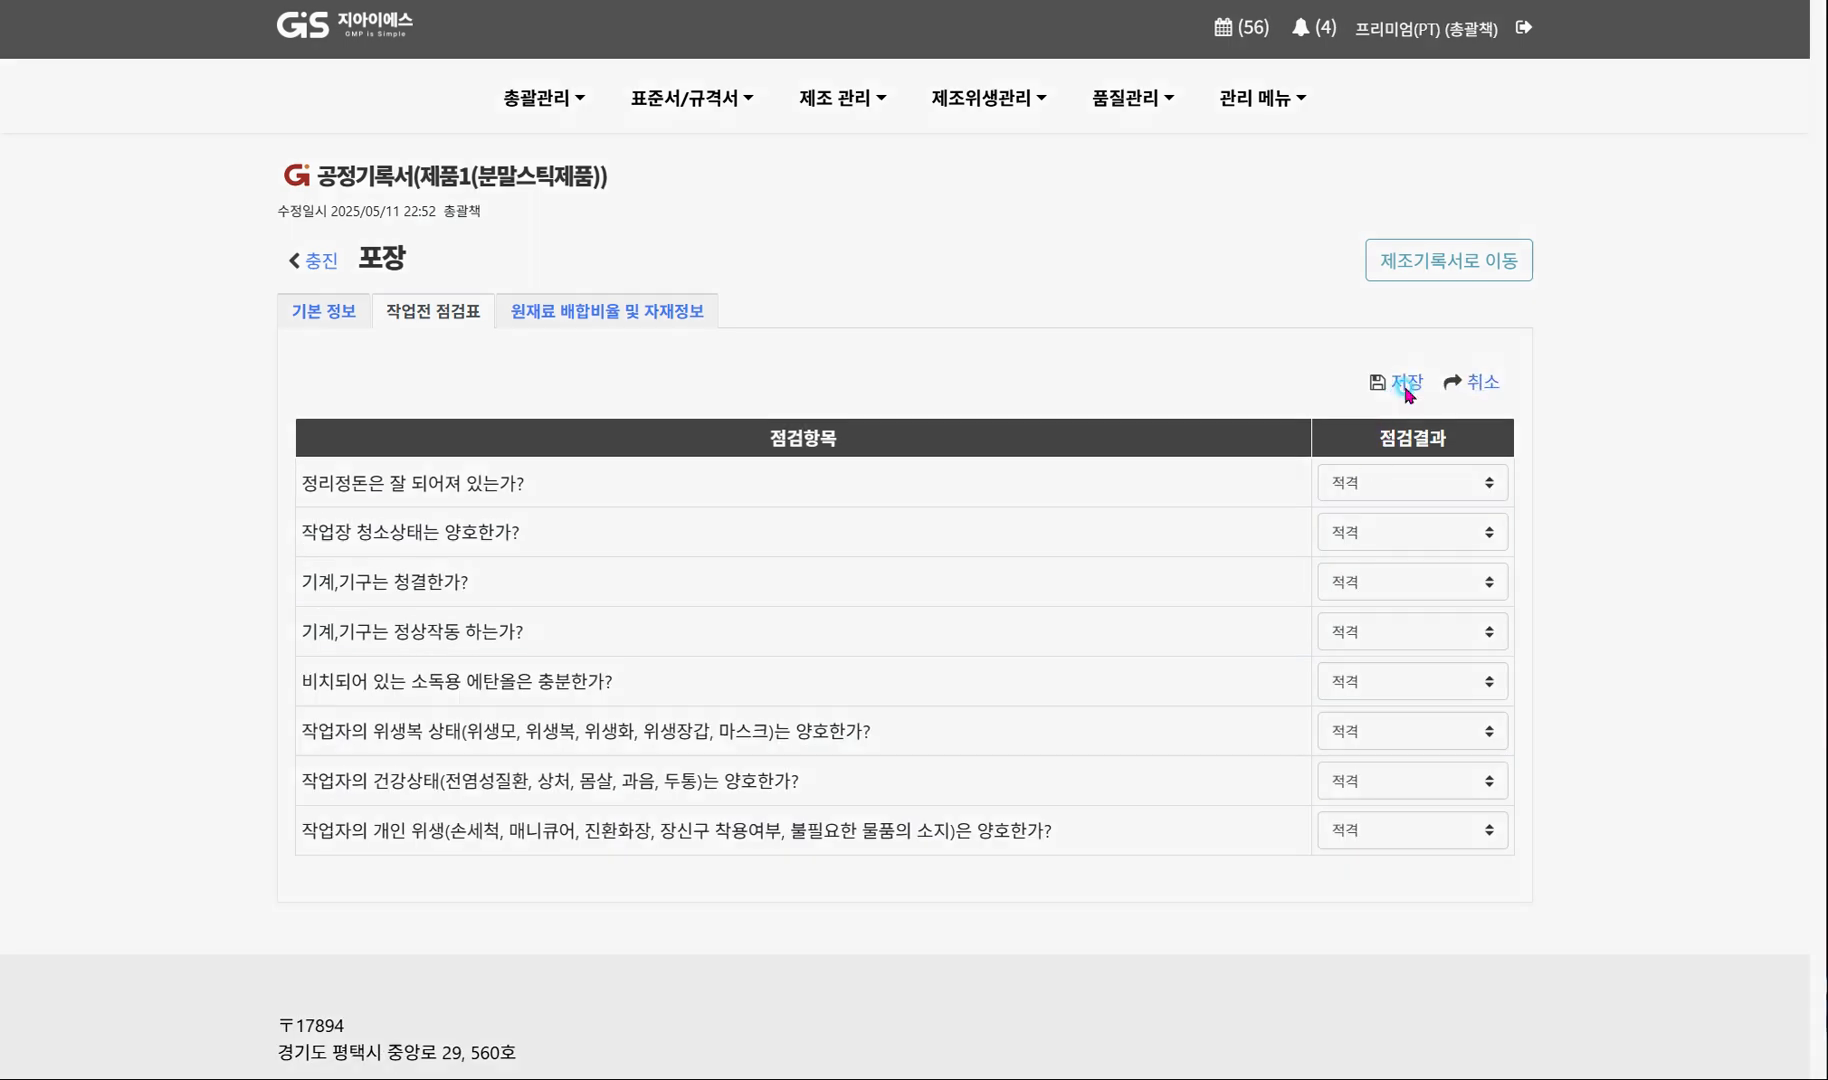
click(1140, 615)
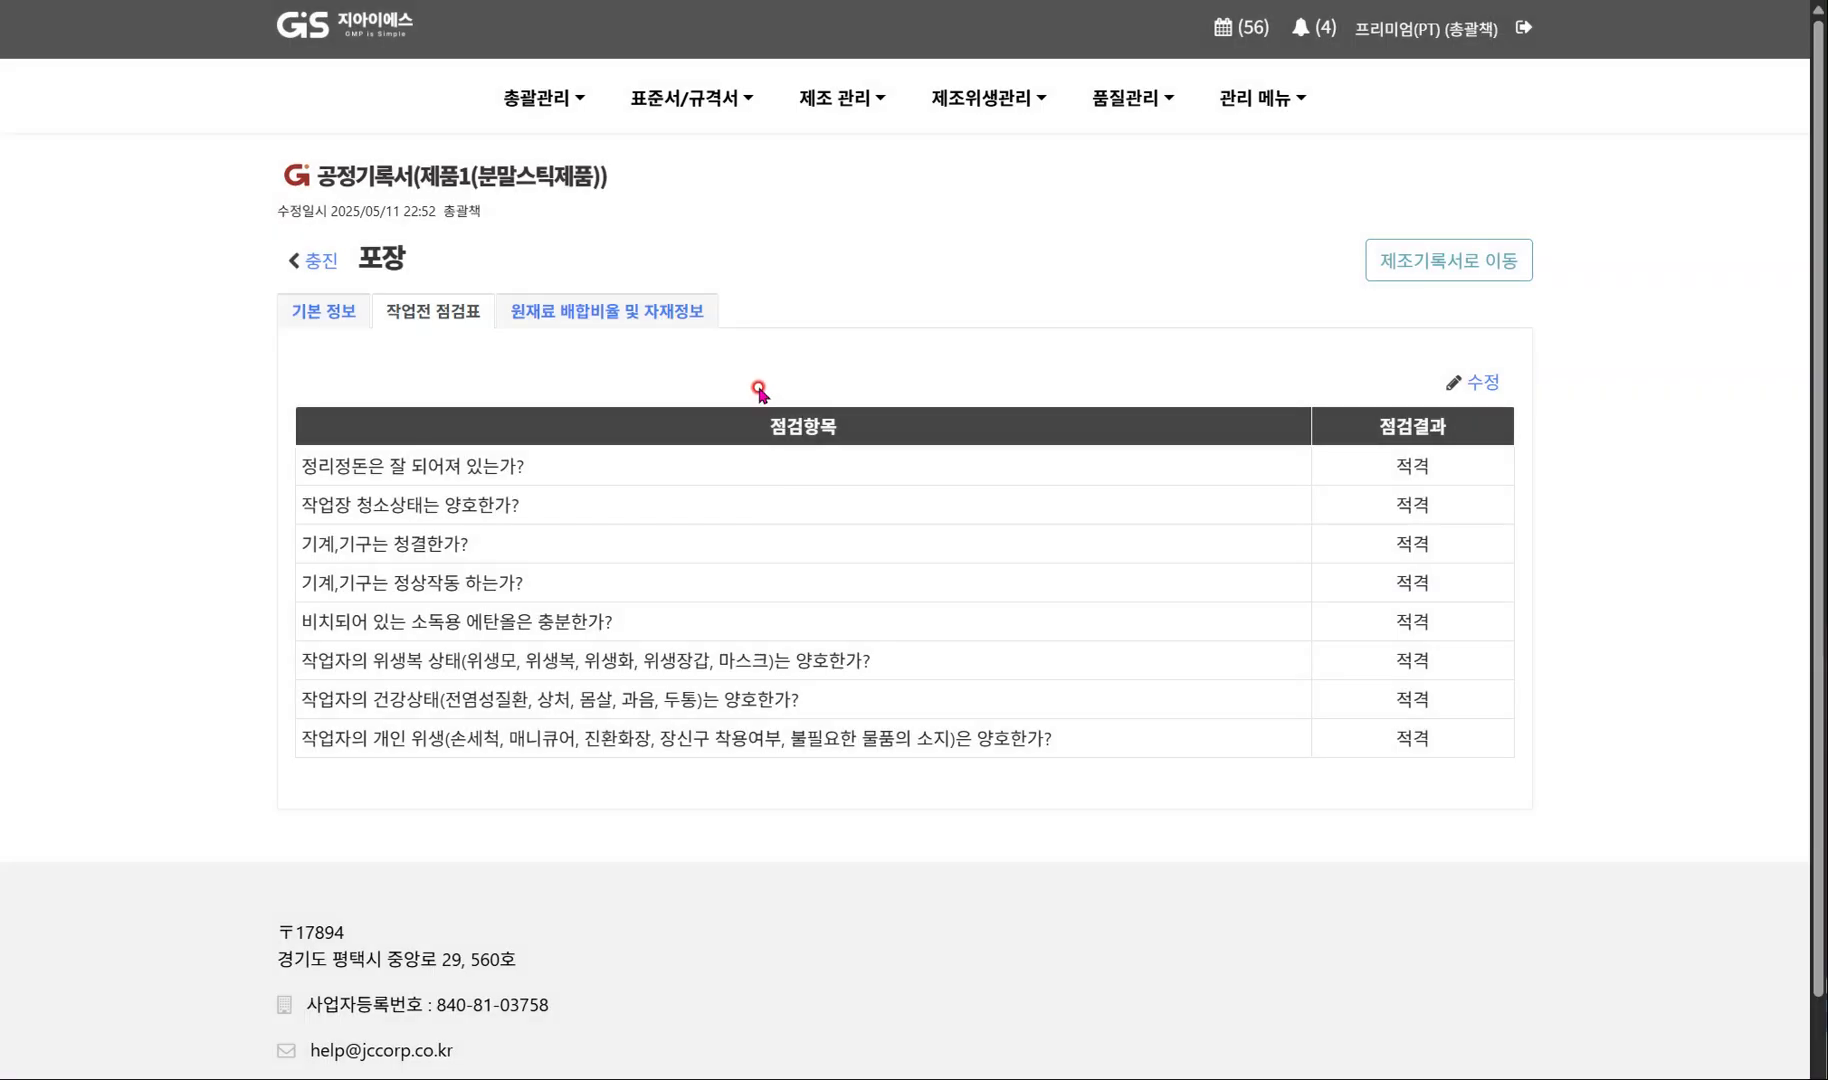
In the 포장 material information, fill the input amount of 포장용 박스(90×60×60) from its standard amount of 5 and save.
click(647, 324)
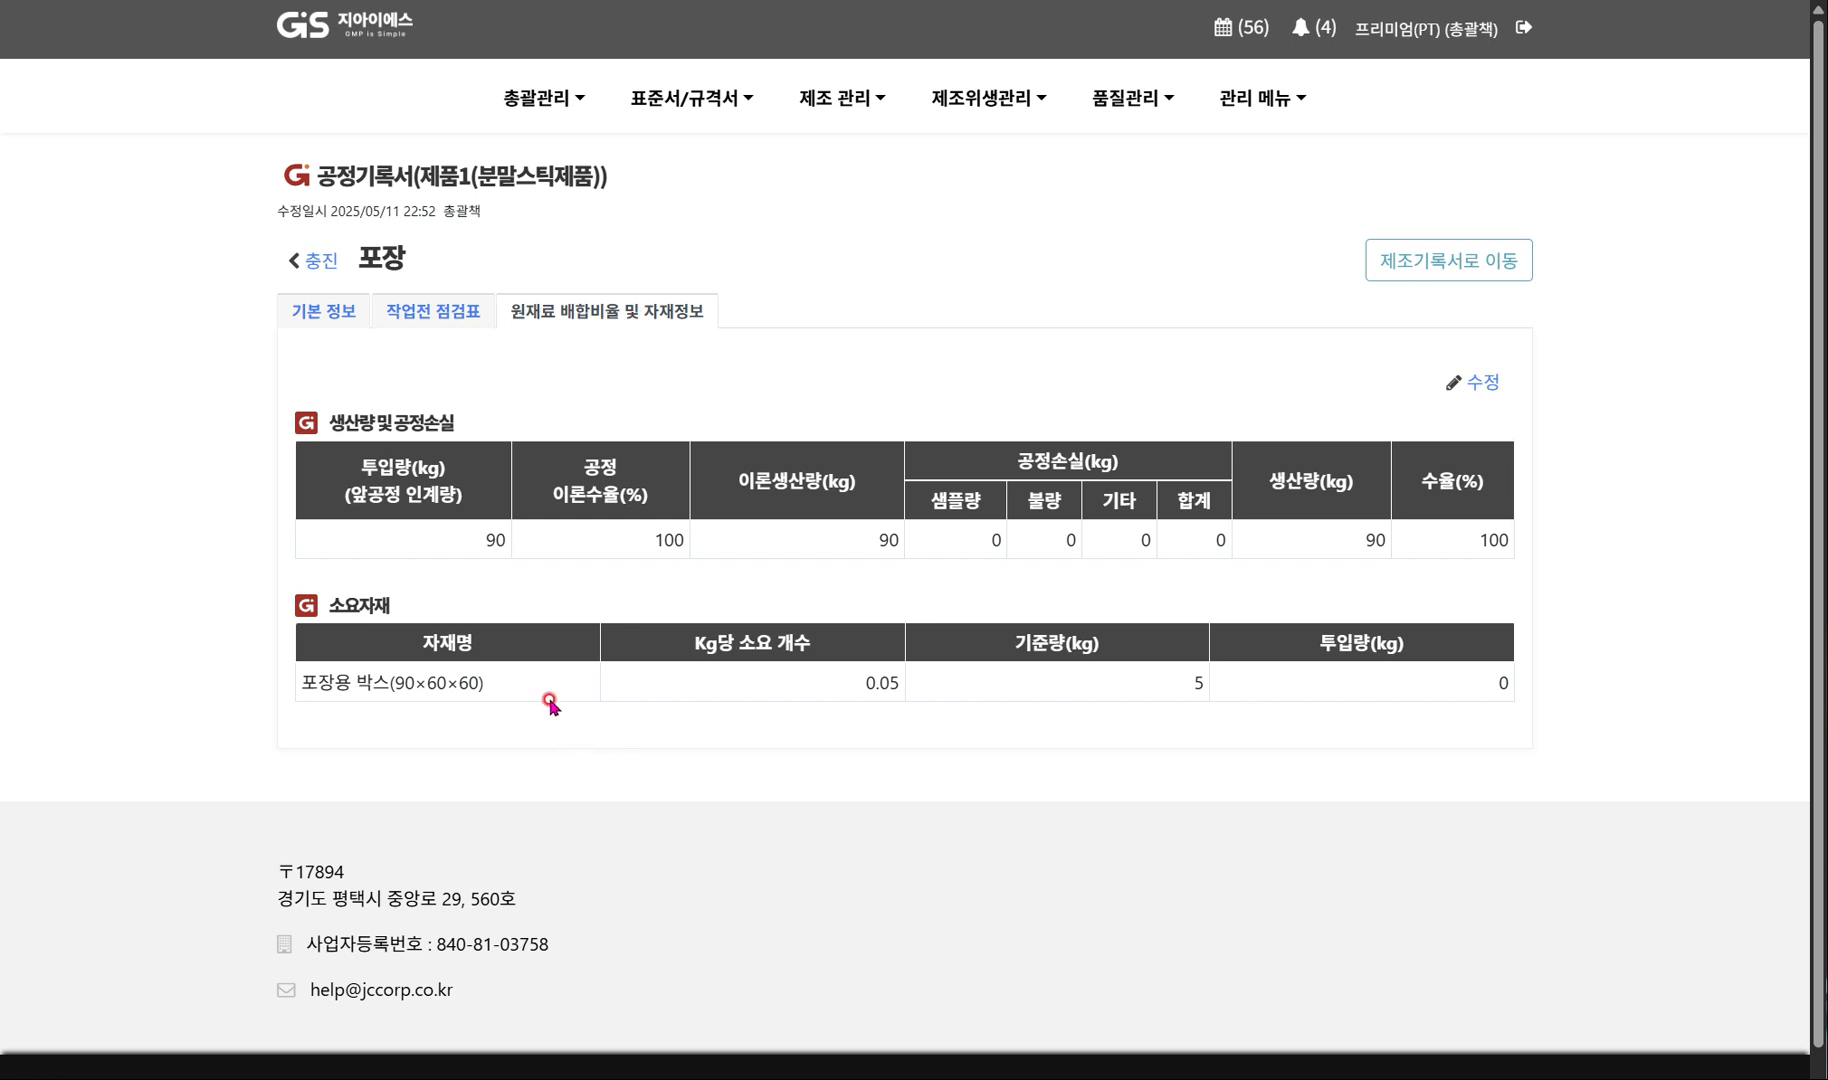
click(1477, 385)
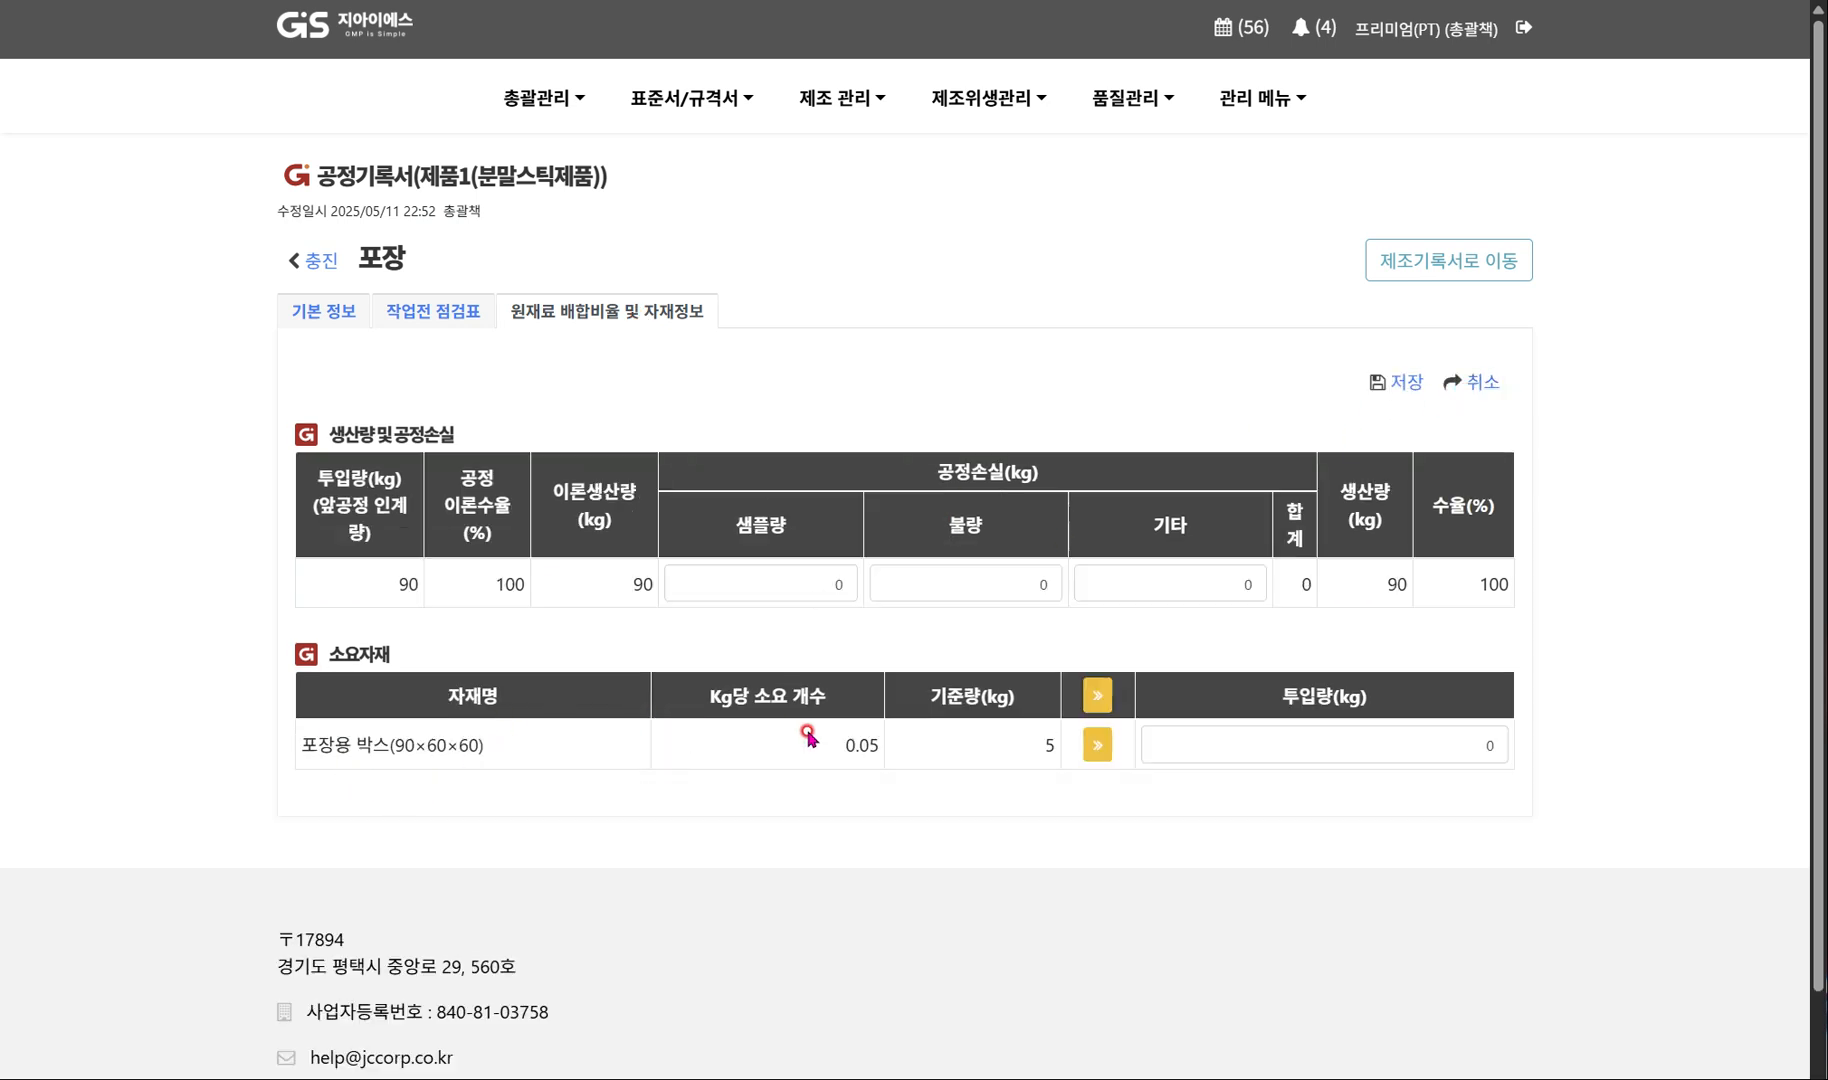
click(1271, 735)
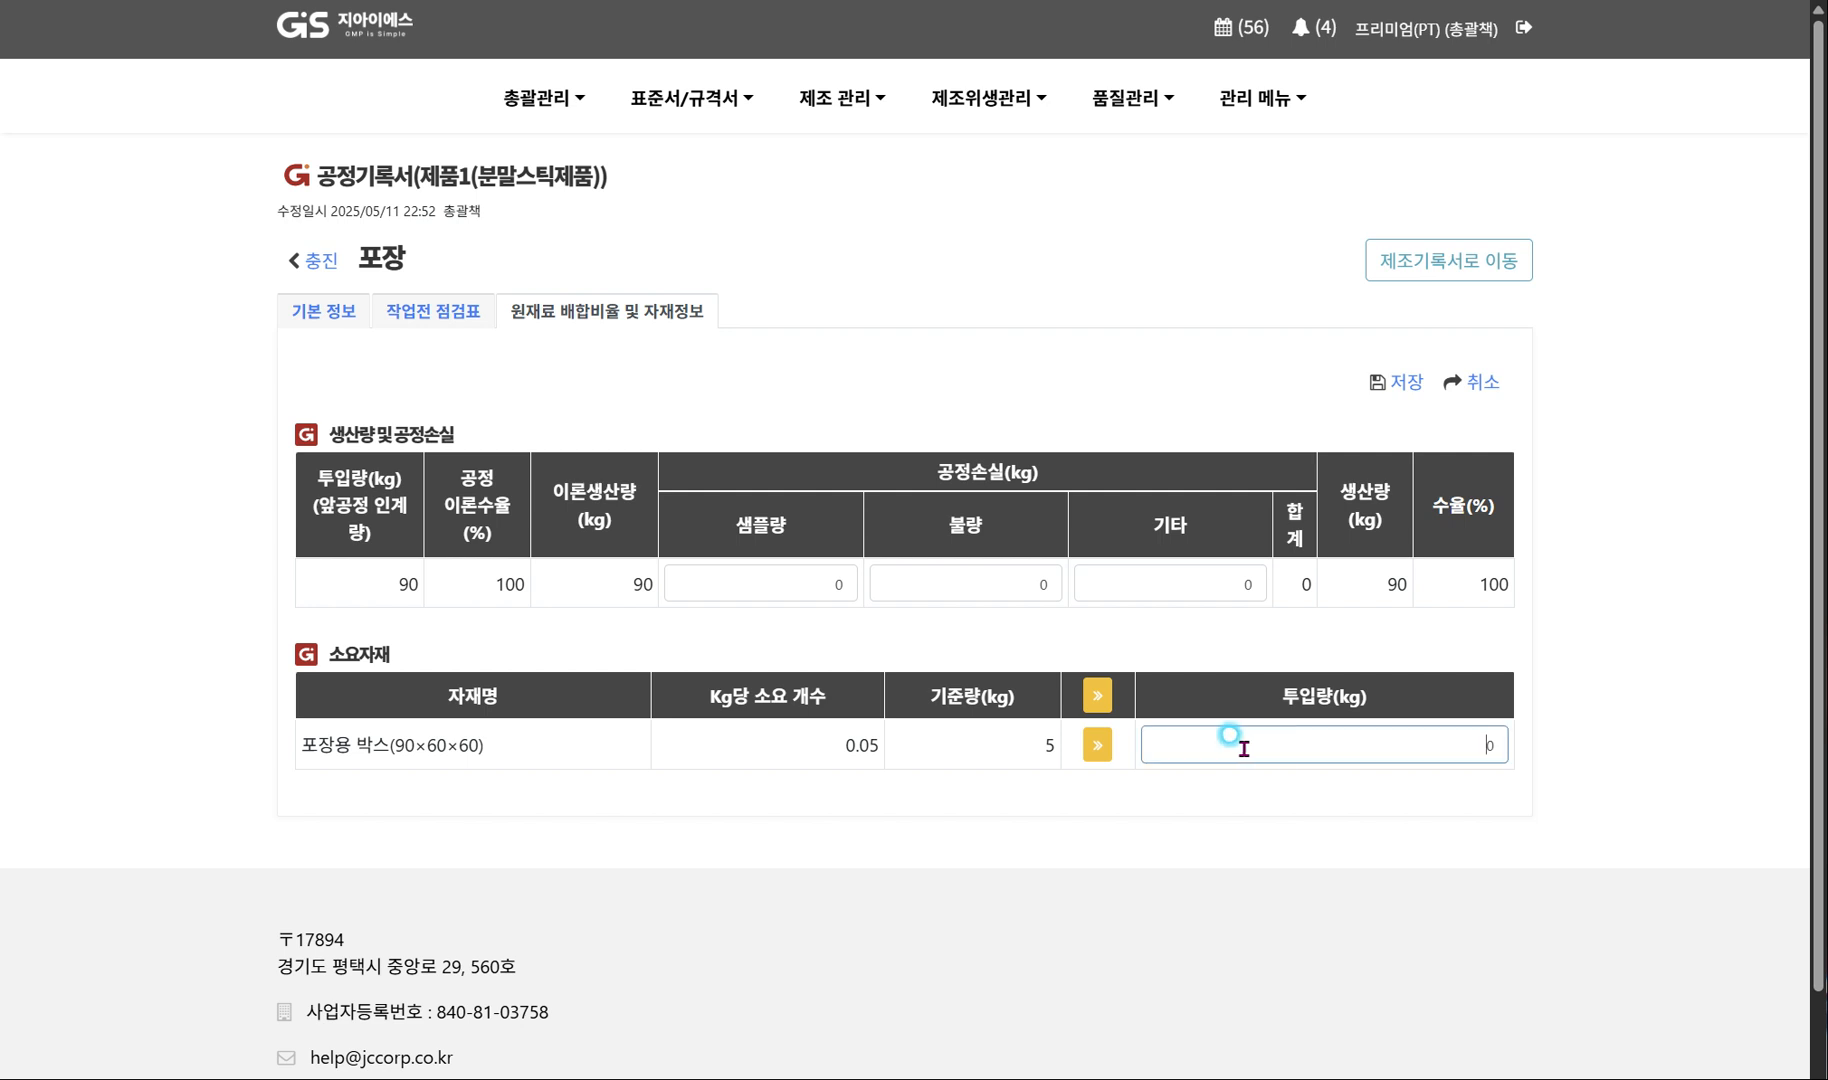
click(1097, 745)
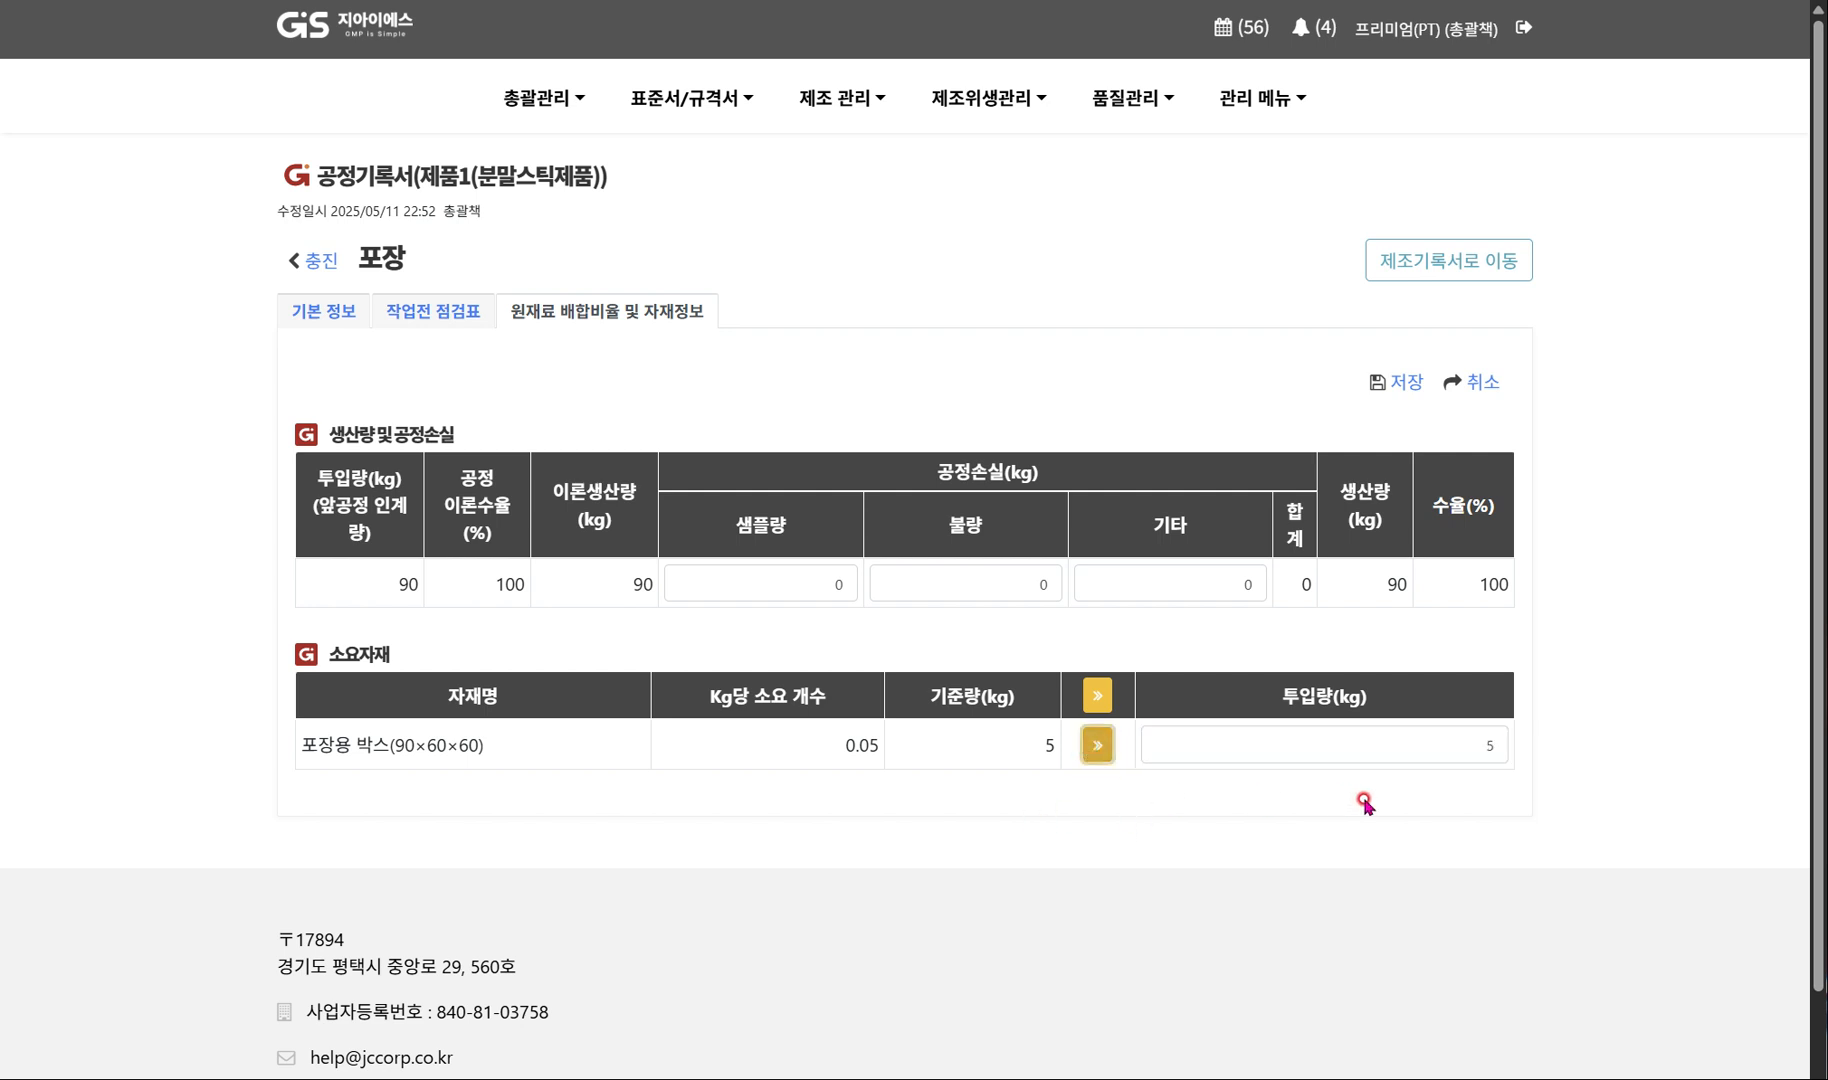
click(1400, 390)
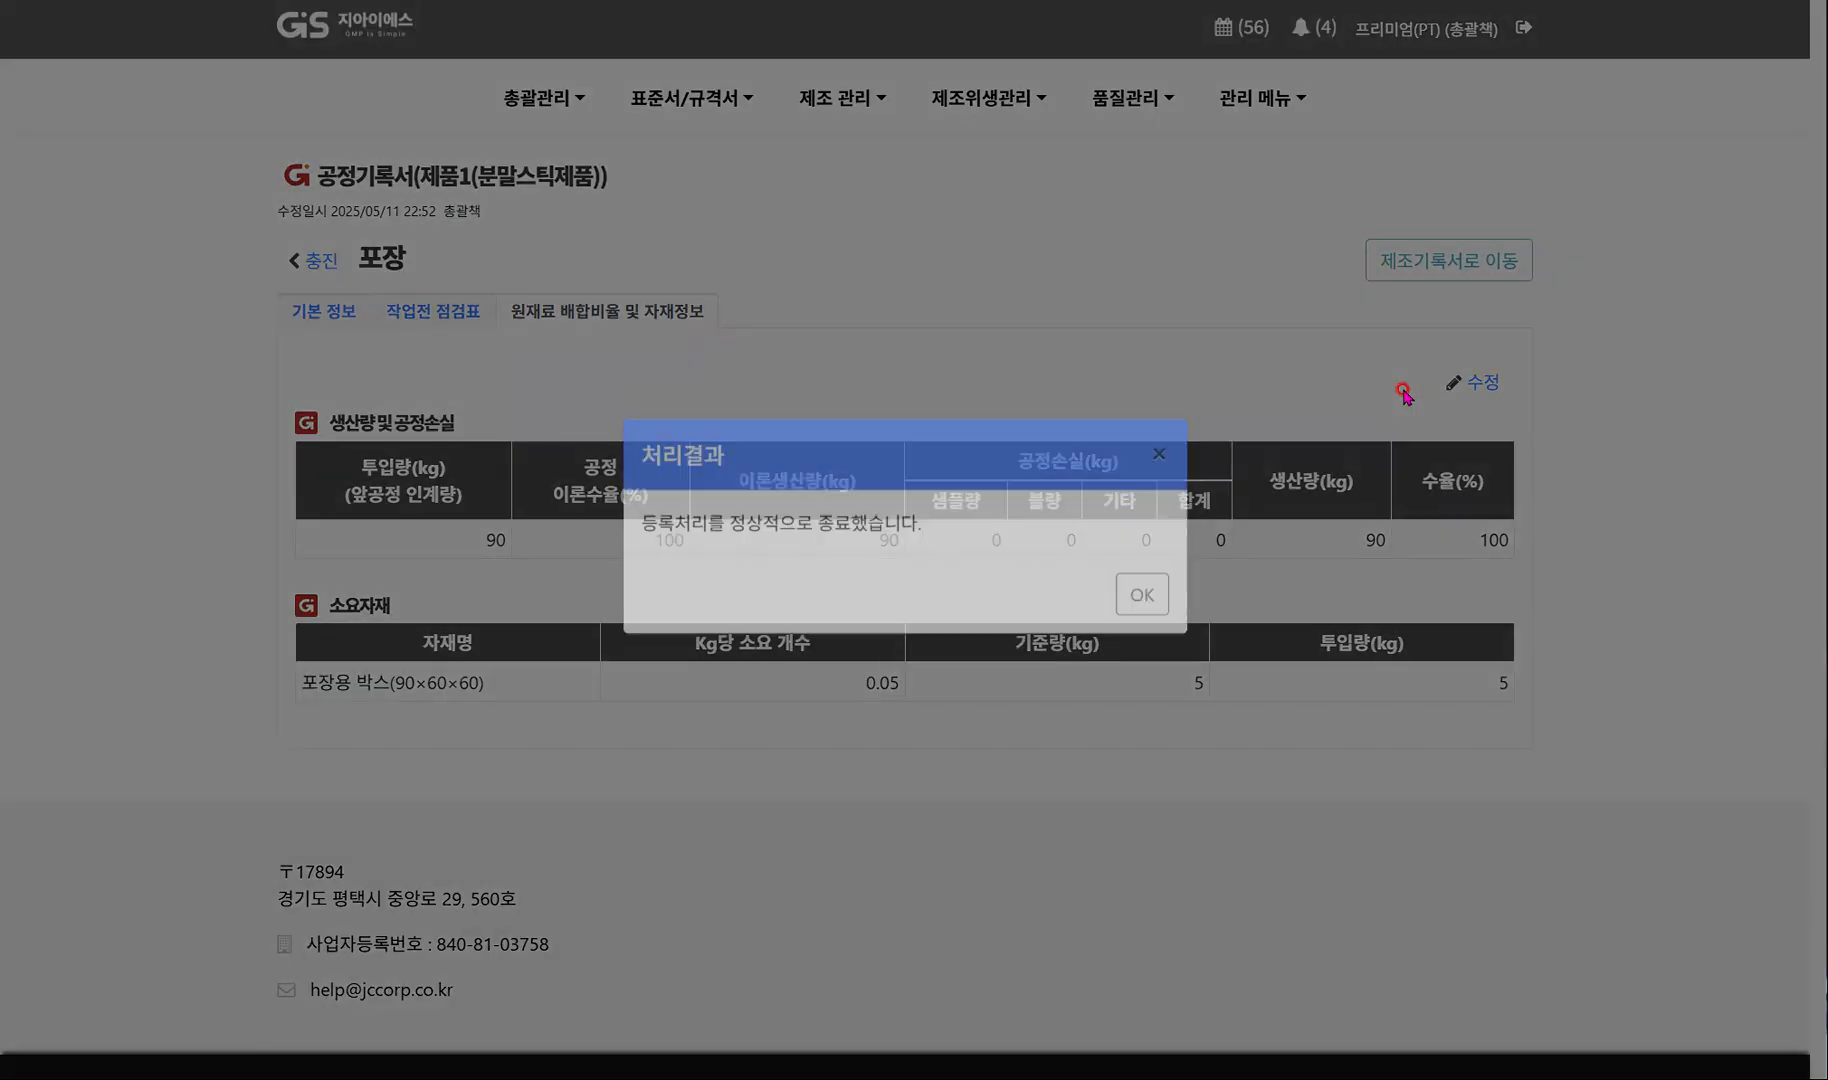
click(1142, 619)
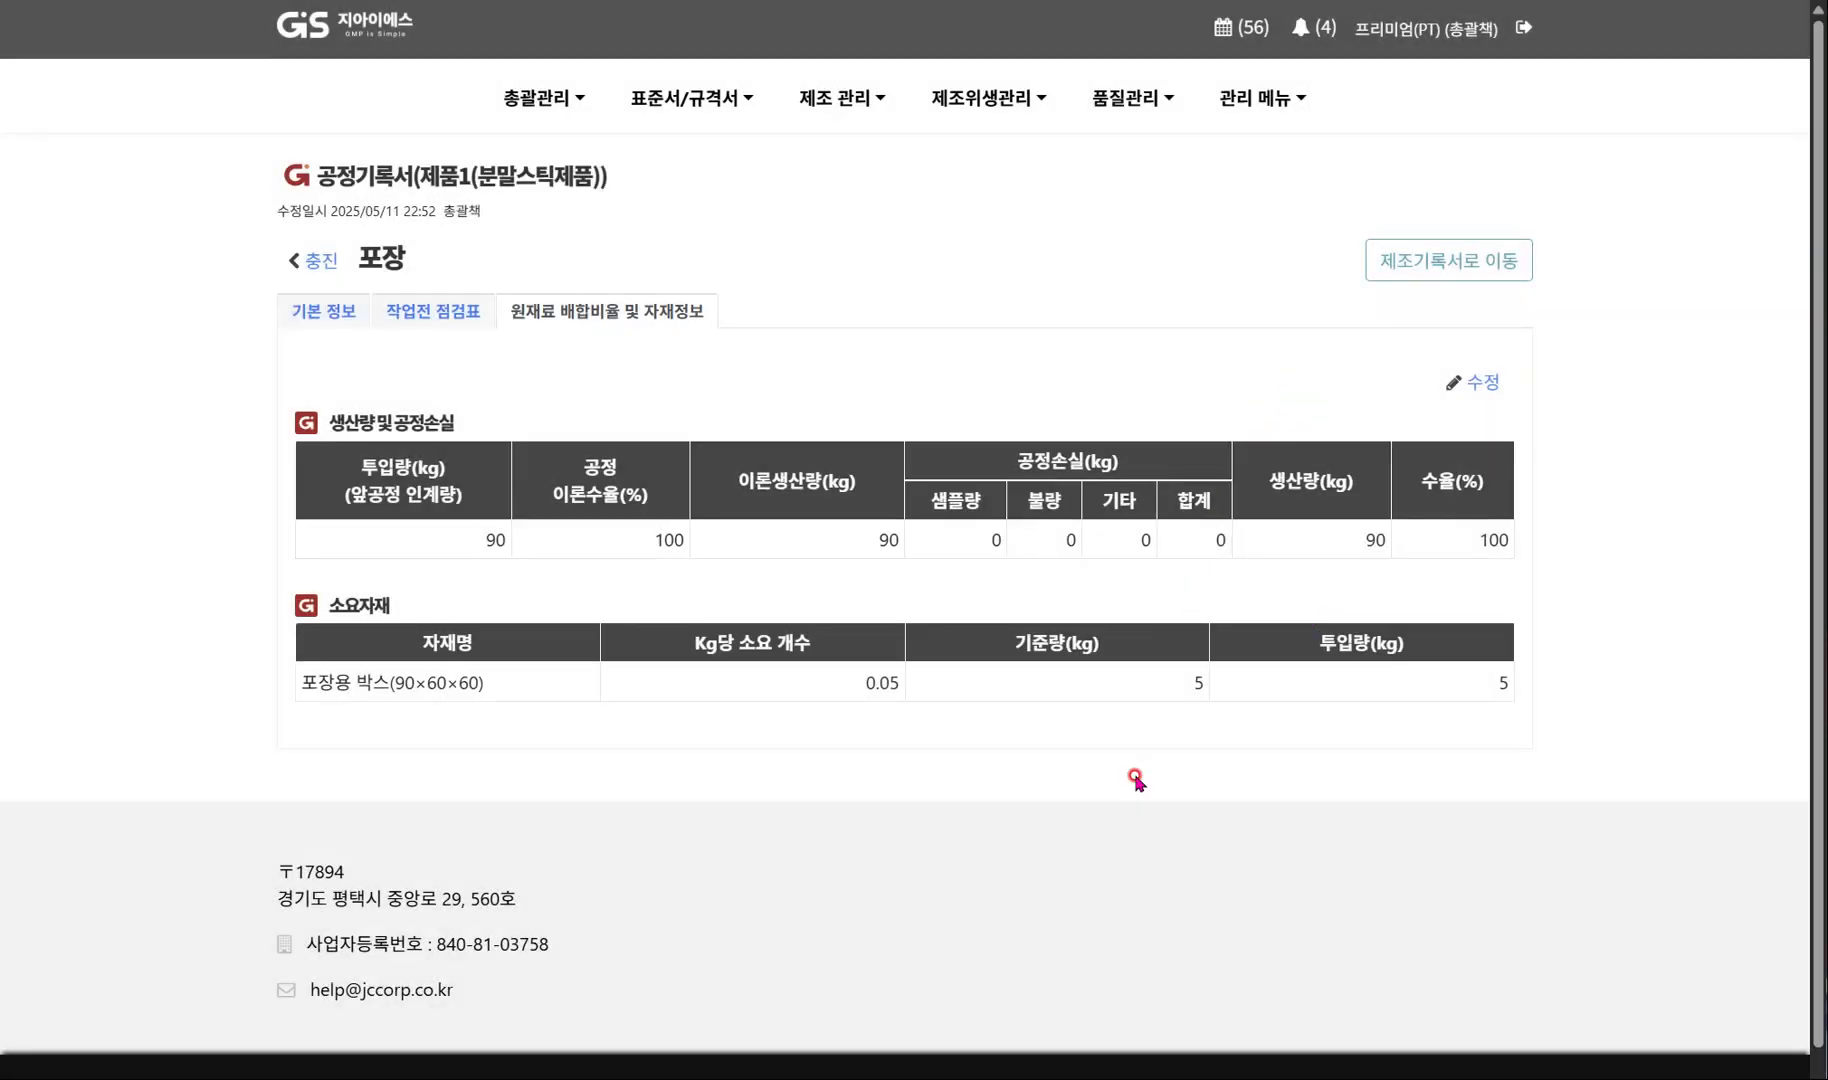
Return to the manufacturing record and review each process's entry status, the 혼합 pre-work checklist, and the input, loss and yield figures.
click(1451, 274)
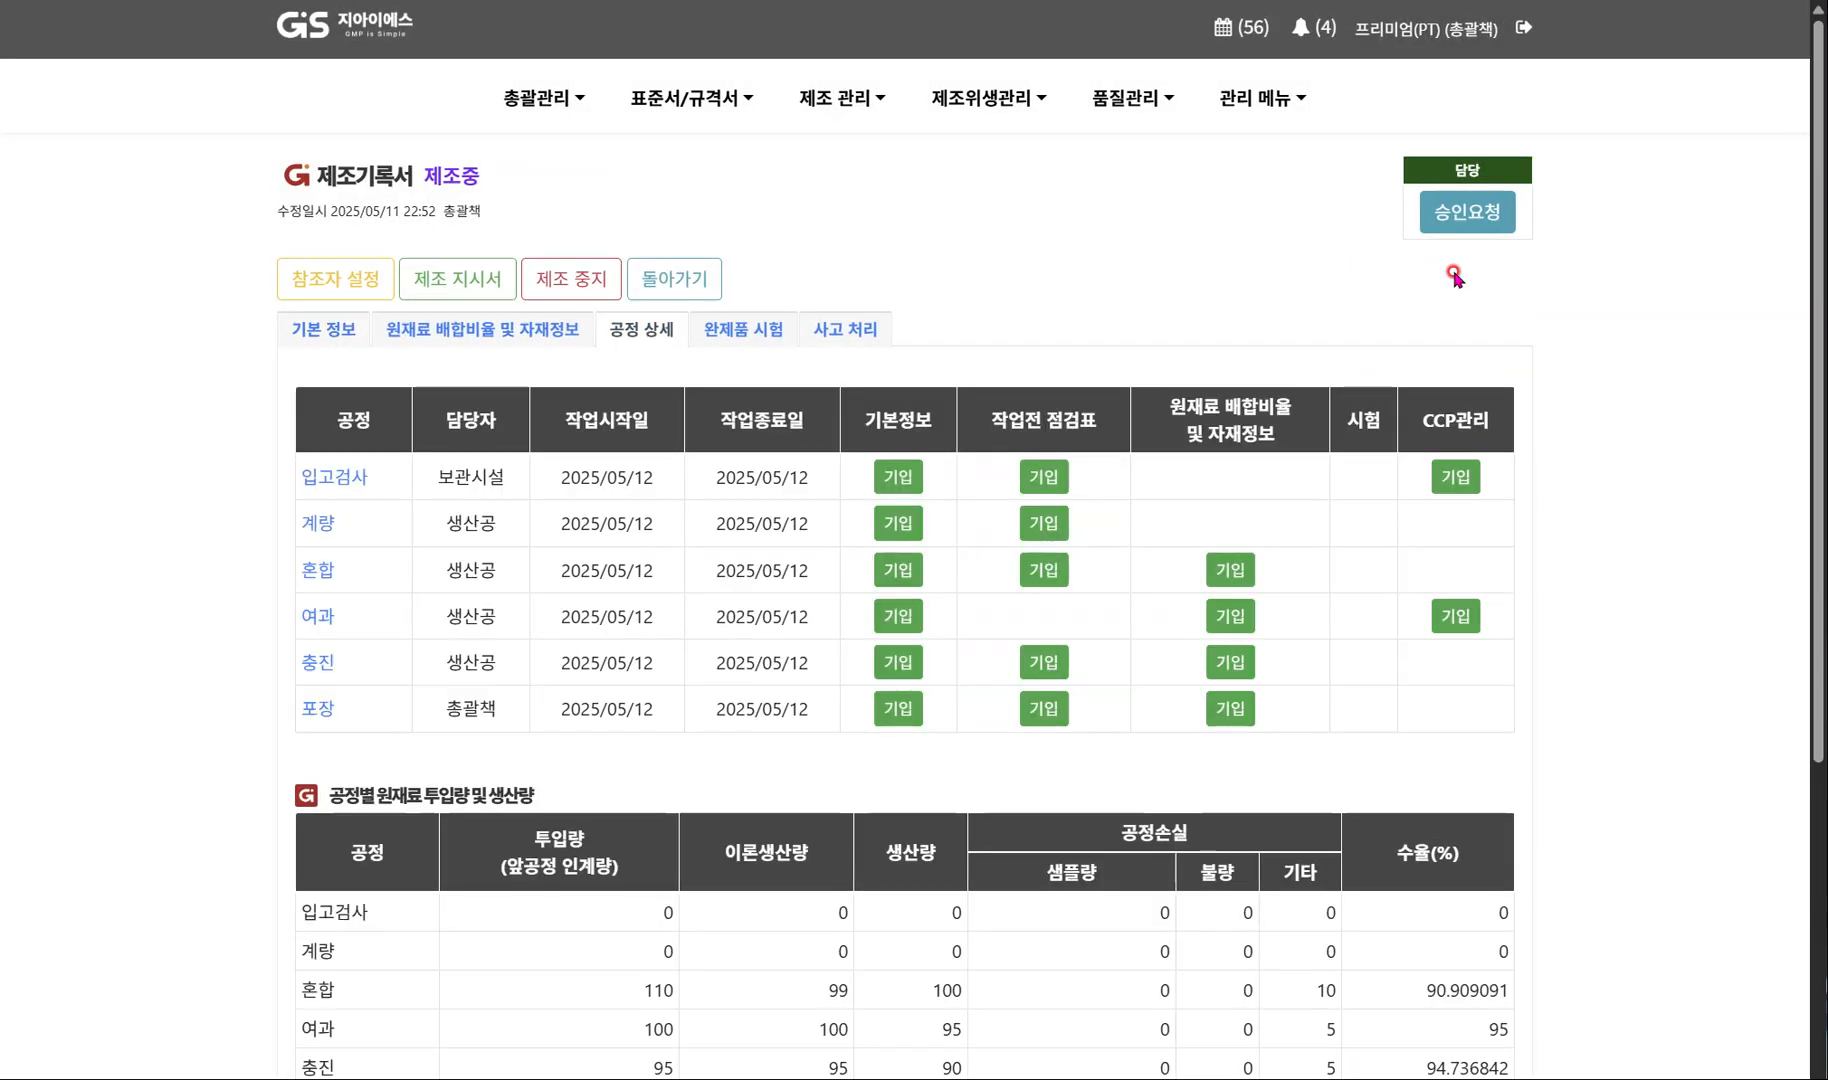
click(591, 344)
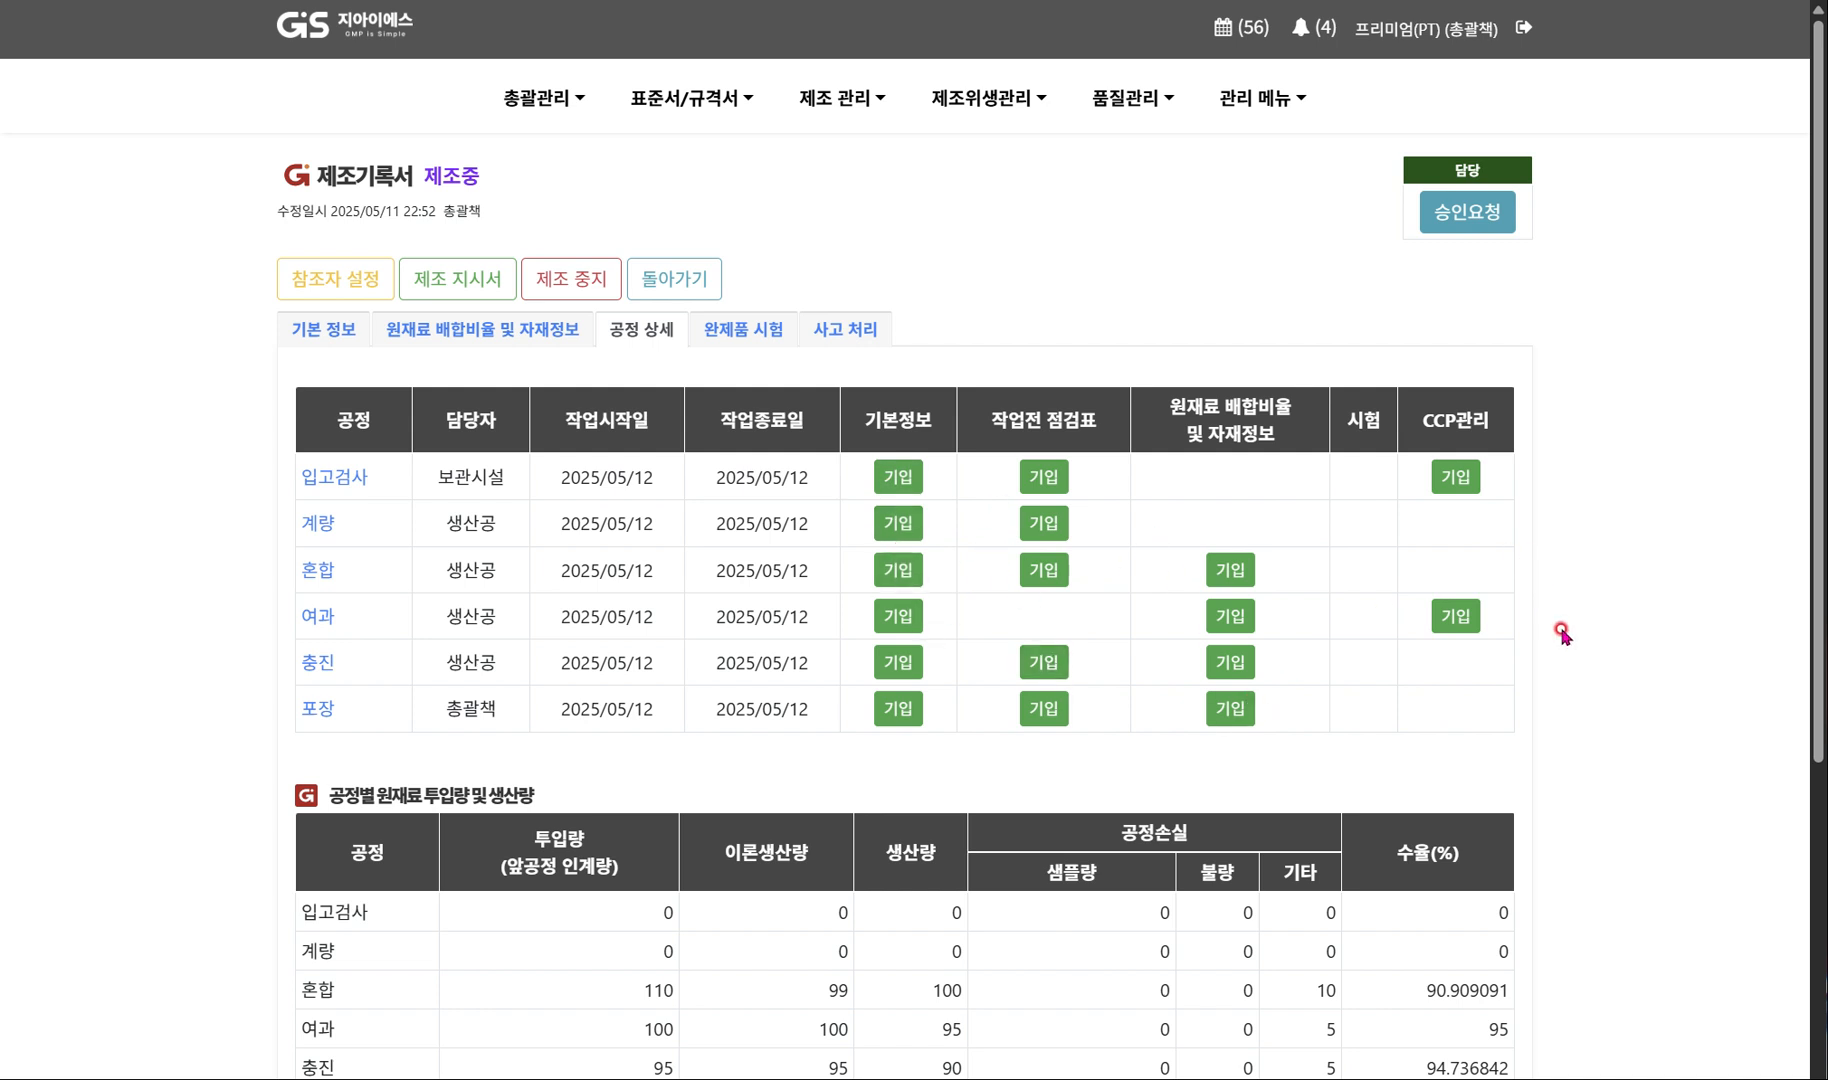
scroll(1561, 632, down, 3)
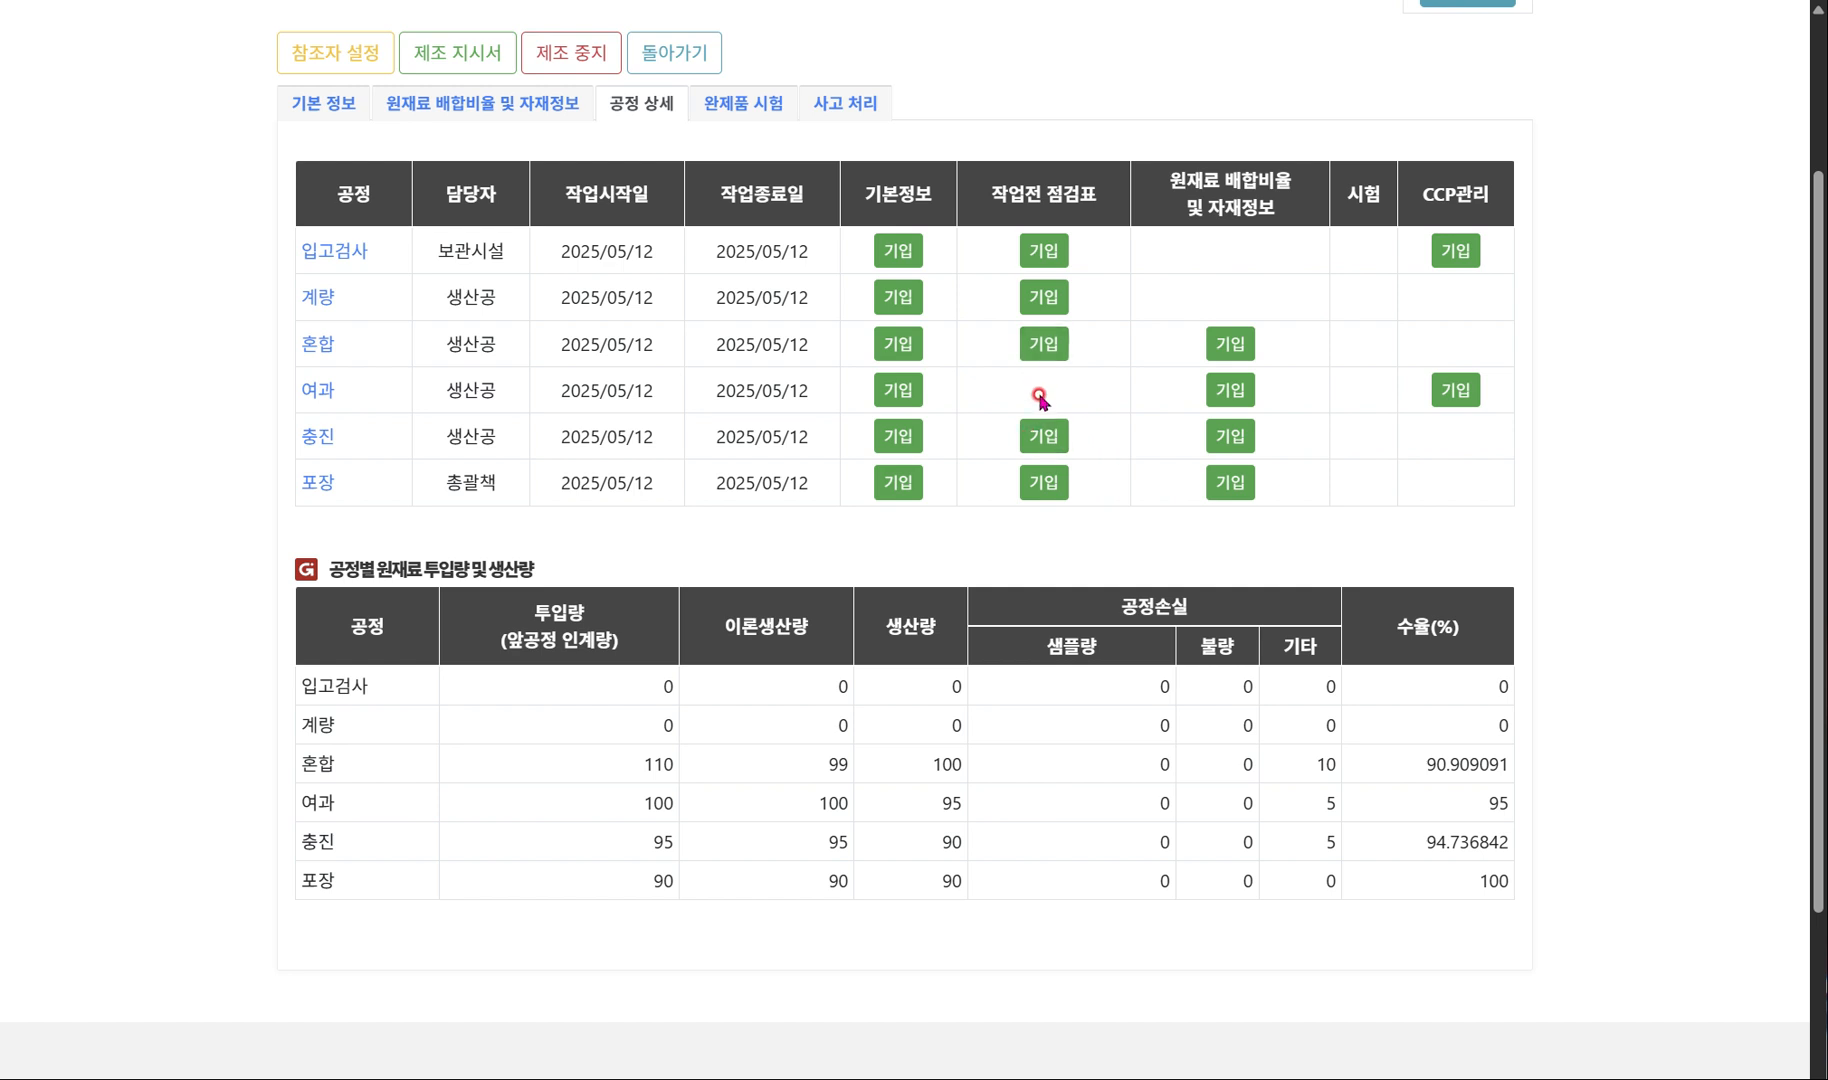
click(1040, 345)
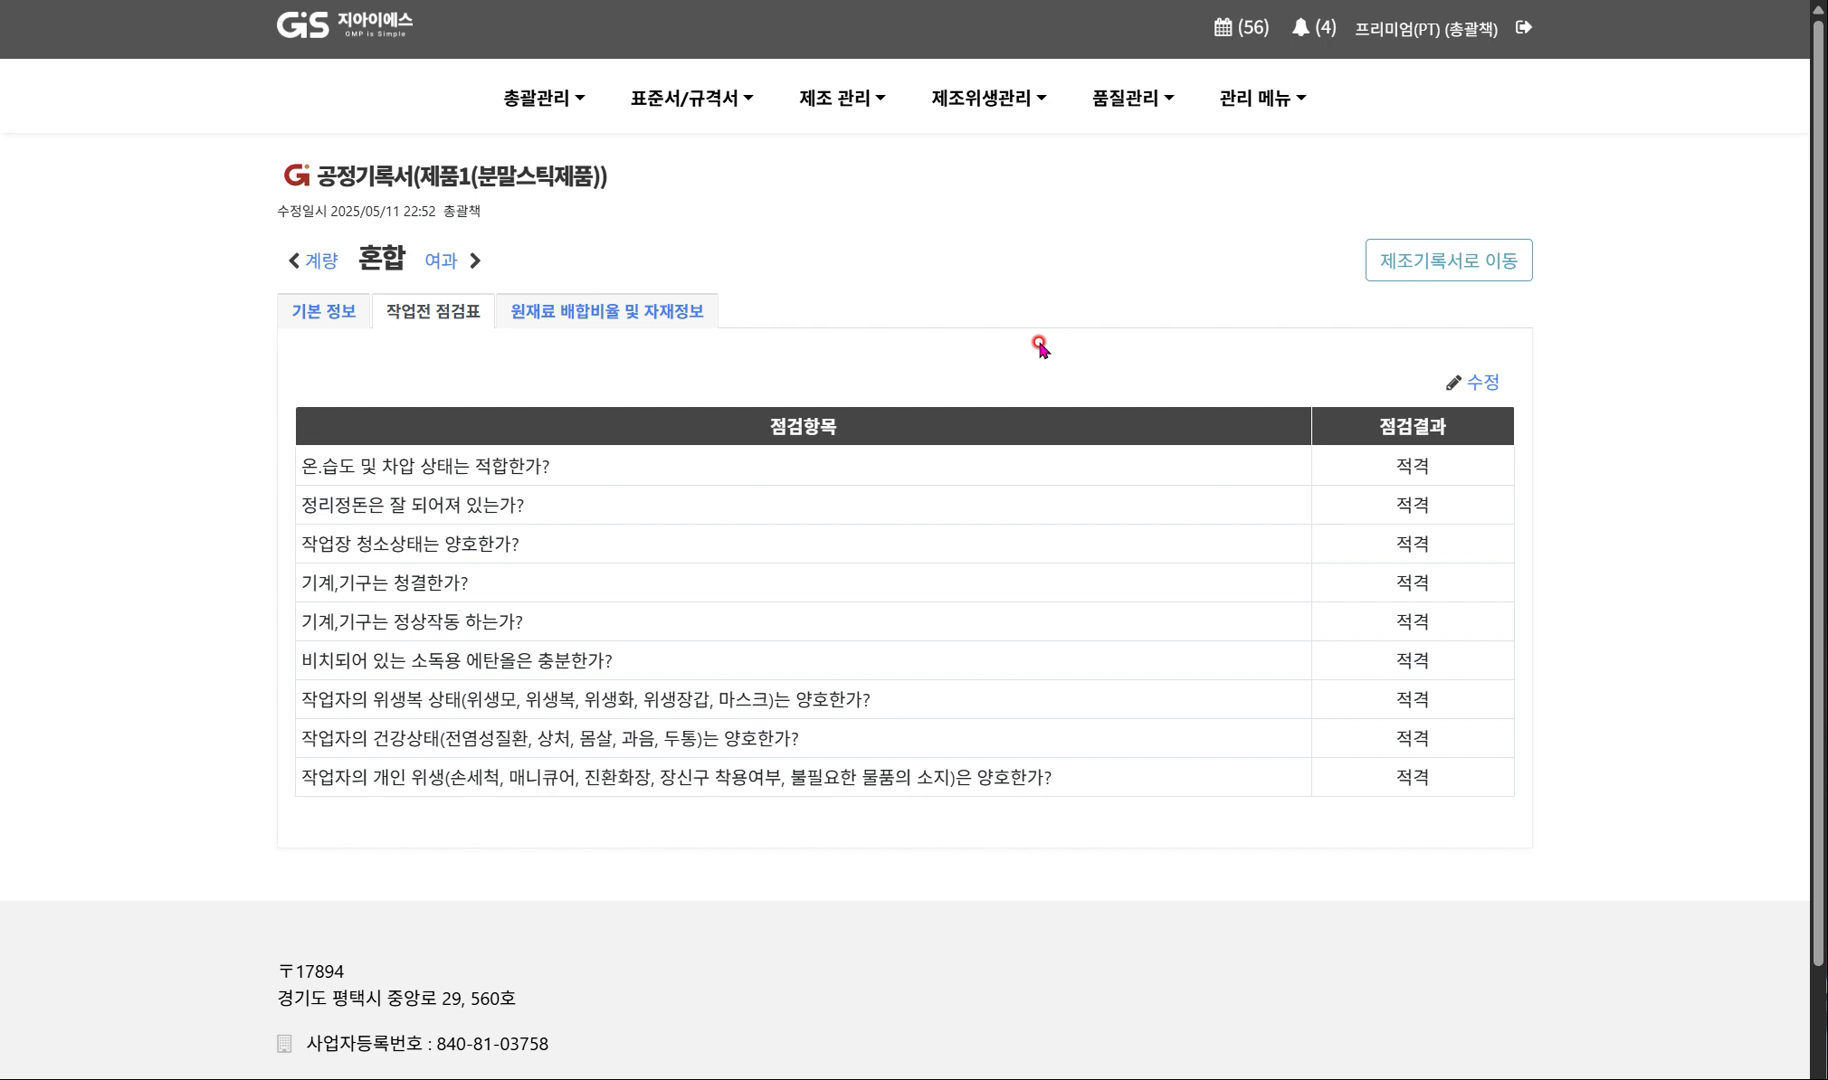
click(1478, 275)
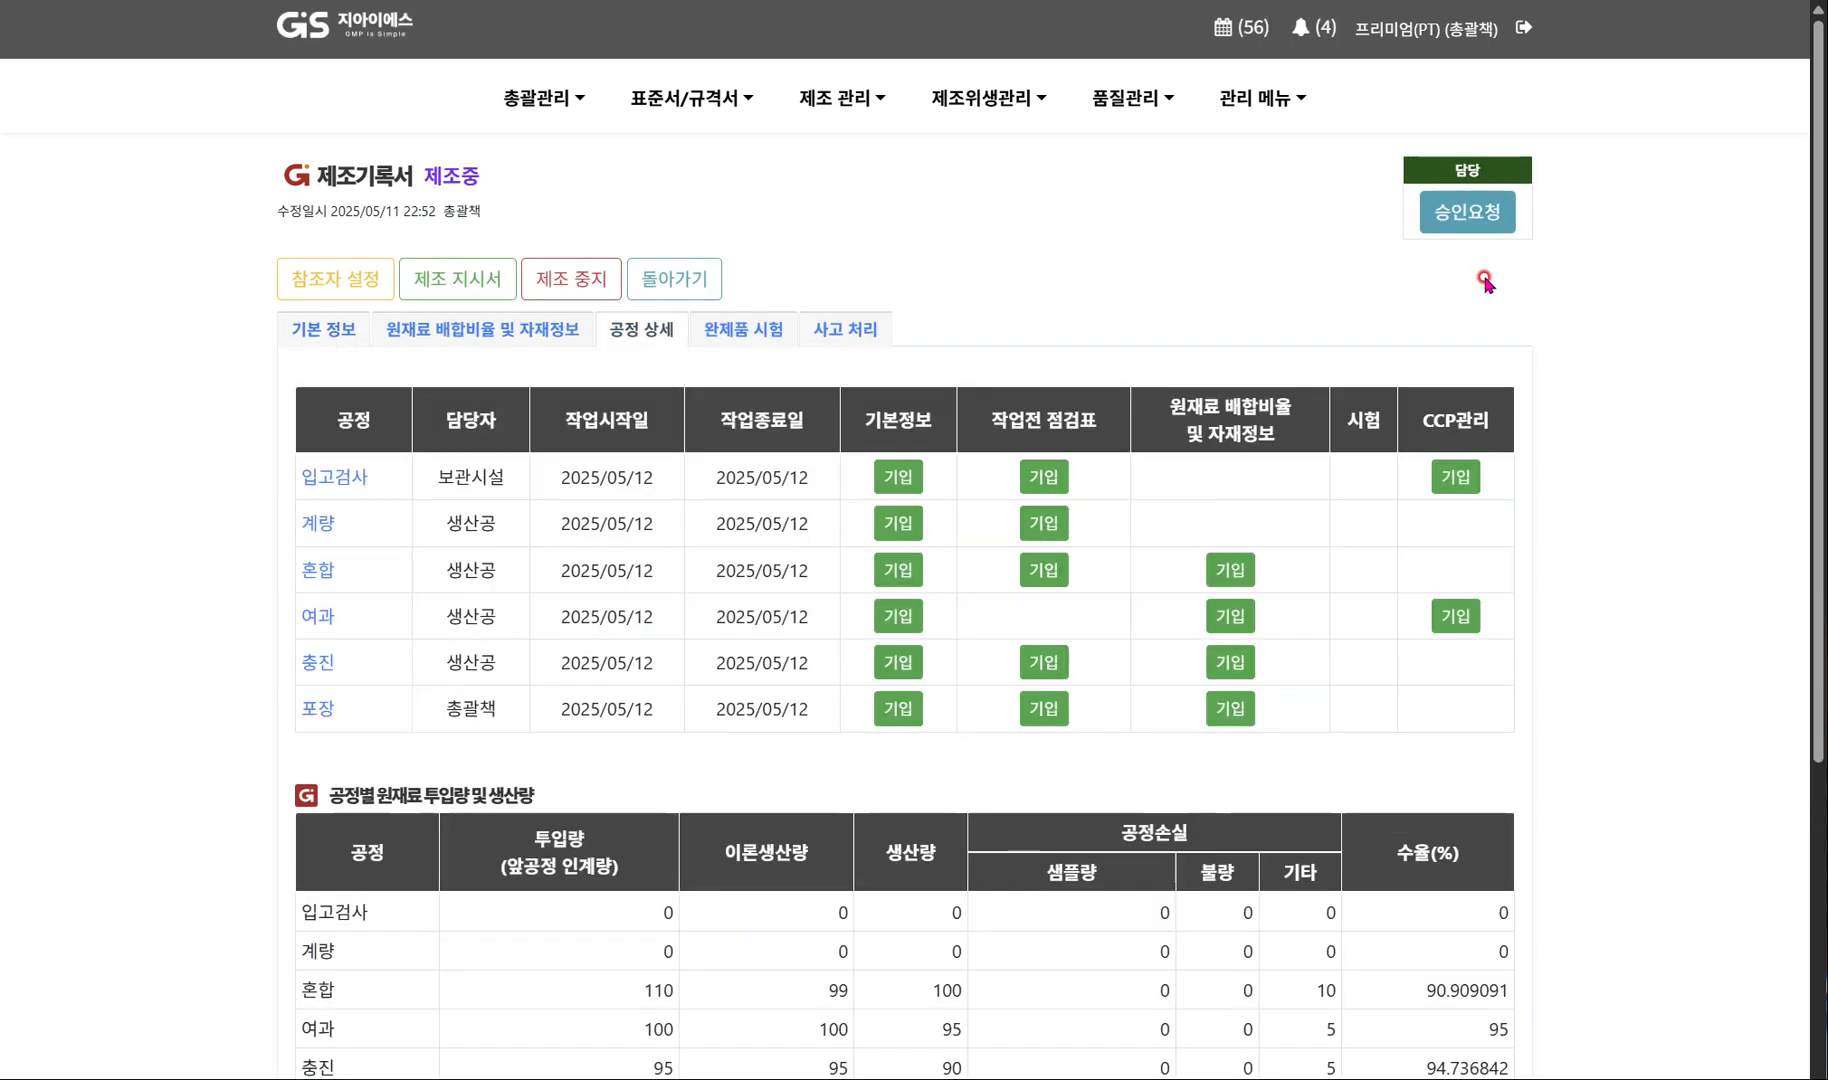
scroll(1334, 708, down, 3)
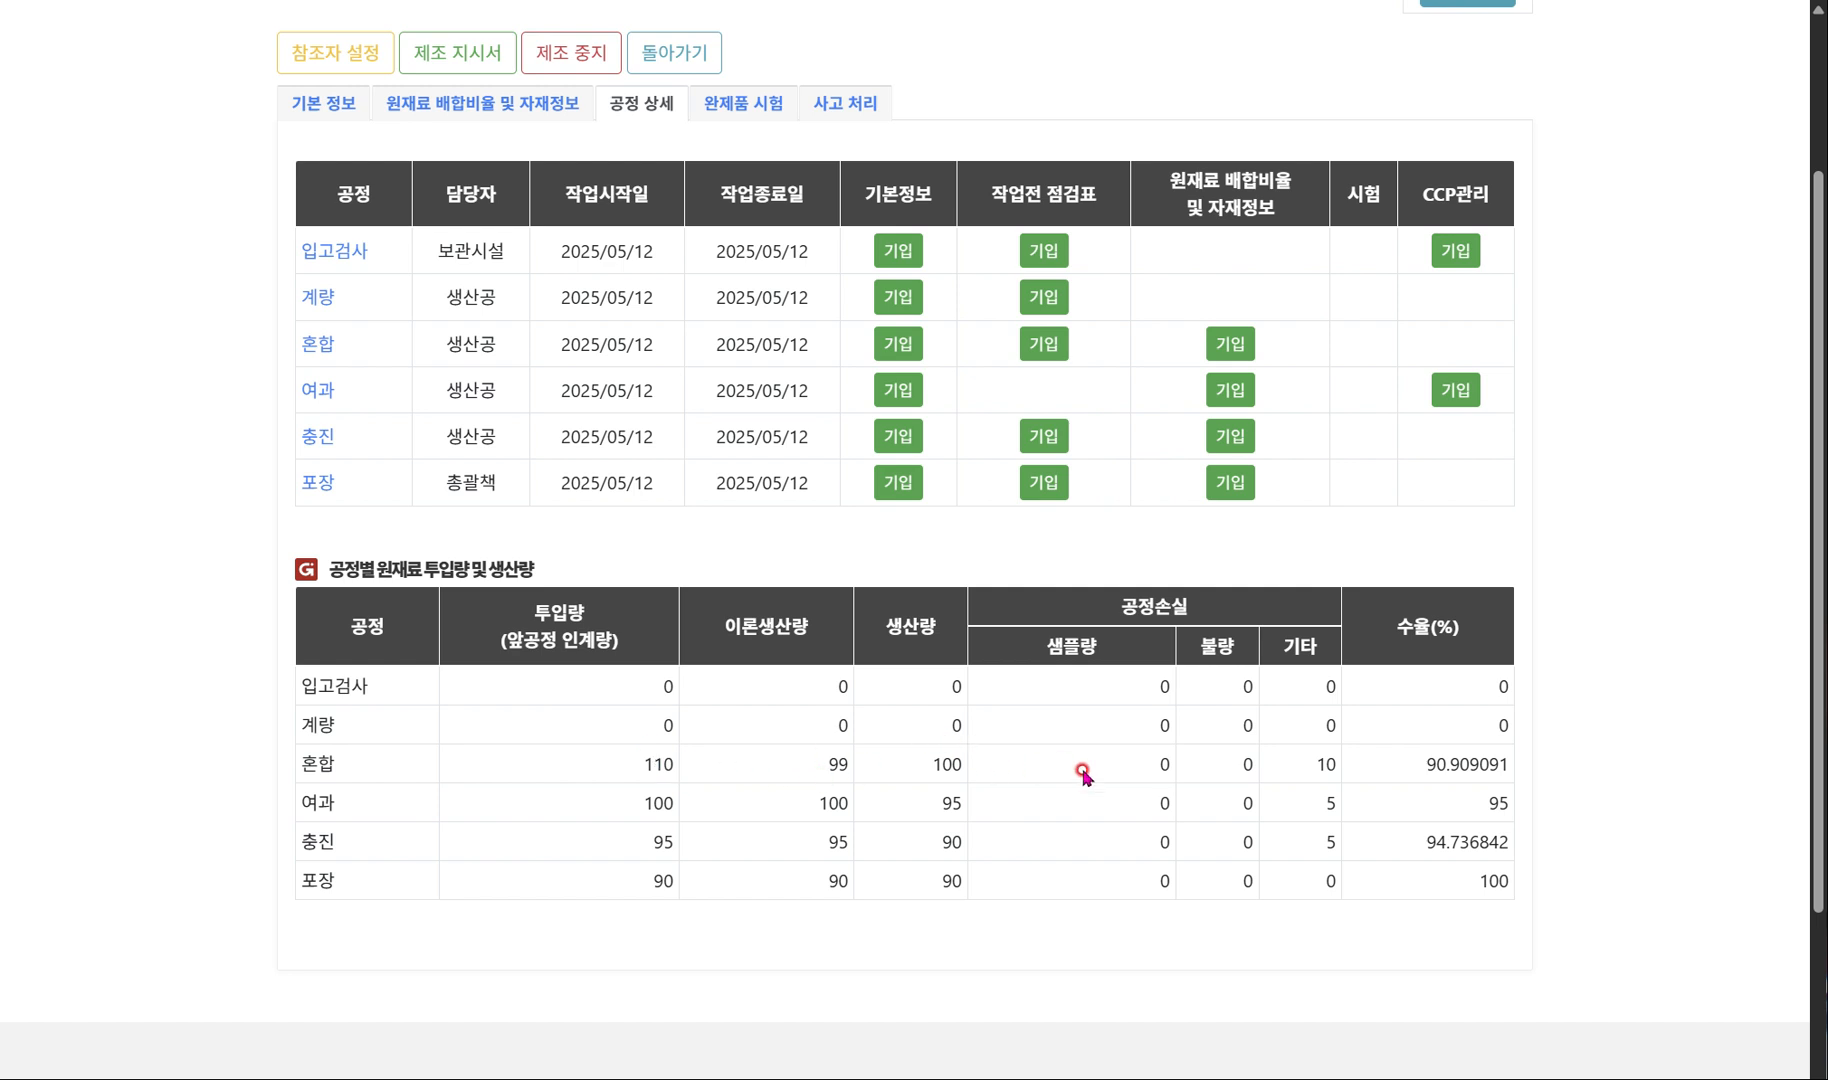
double_click(1320, 764)
double_click(1331, 803)
double_click(1331, 842)
double_click(1331, 881)
click(1452, 898)
scroll(1452, 898, down, 1)
scroll(1452, 898, up, 2)
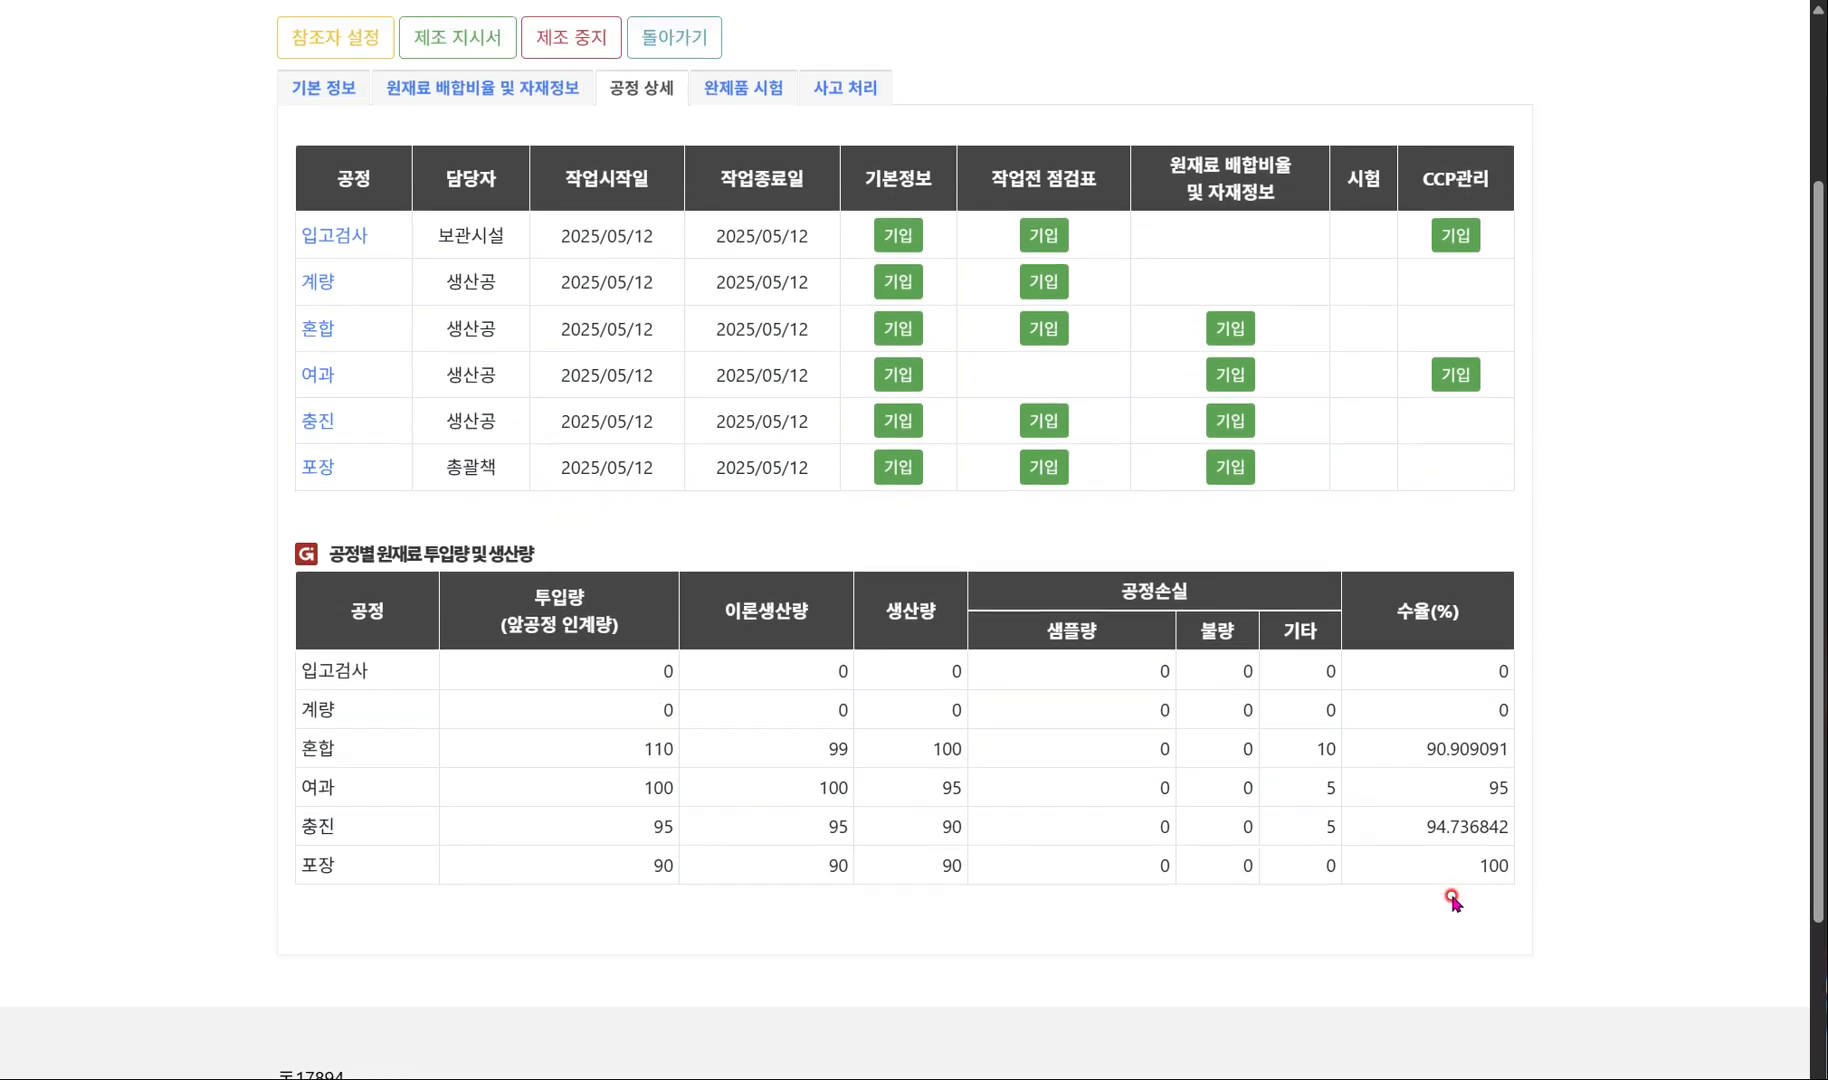
scroll(1452, 898, up, 1)
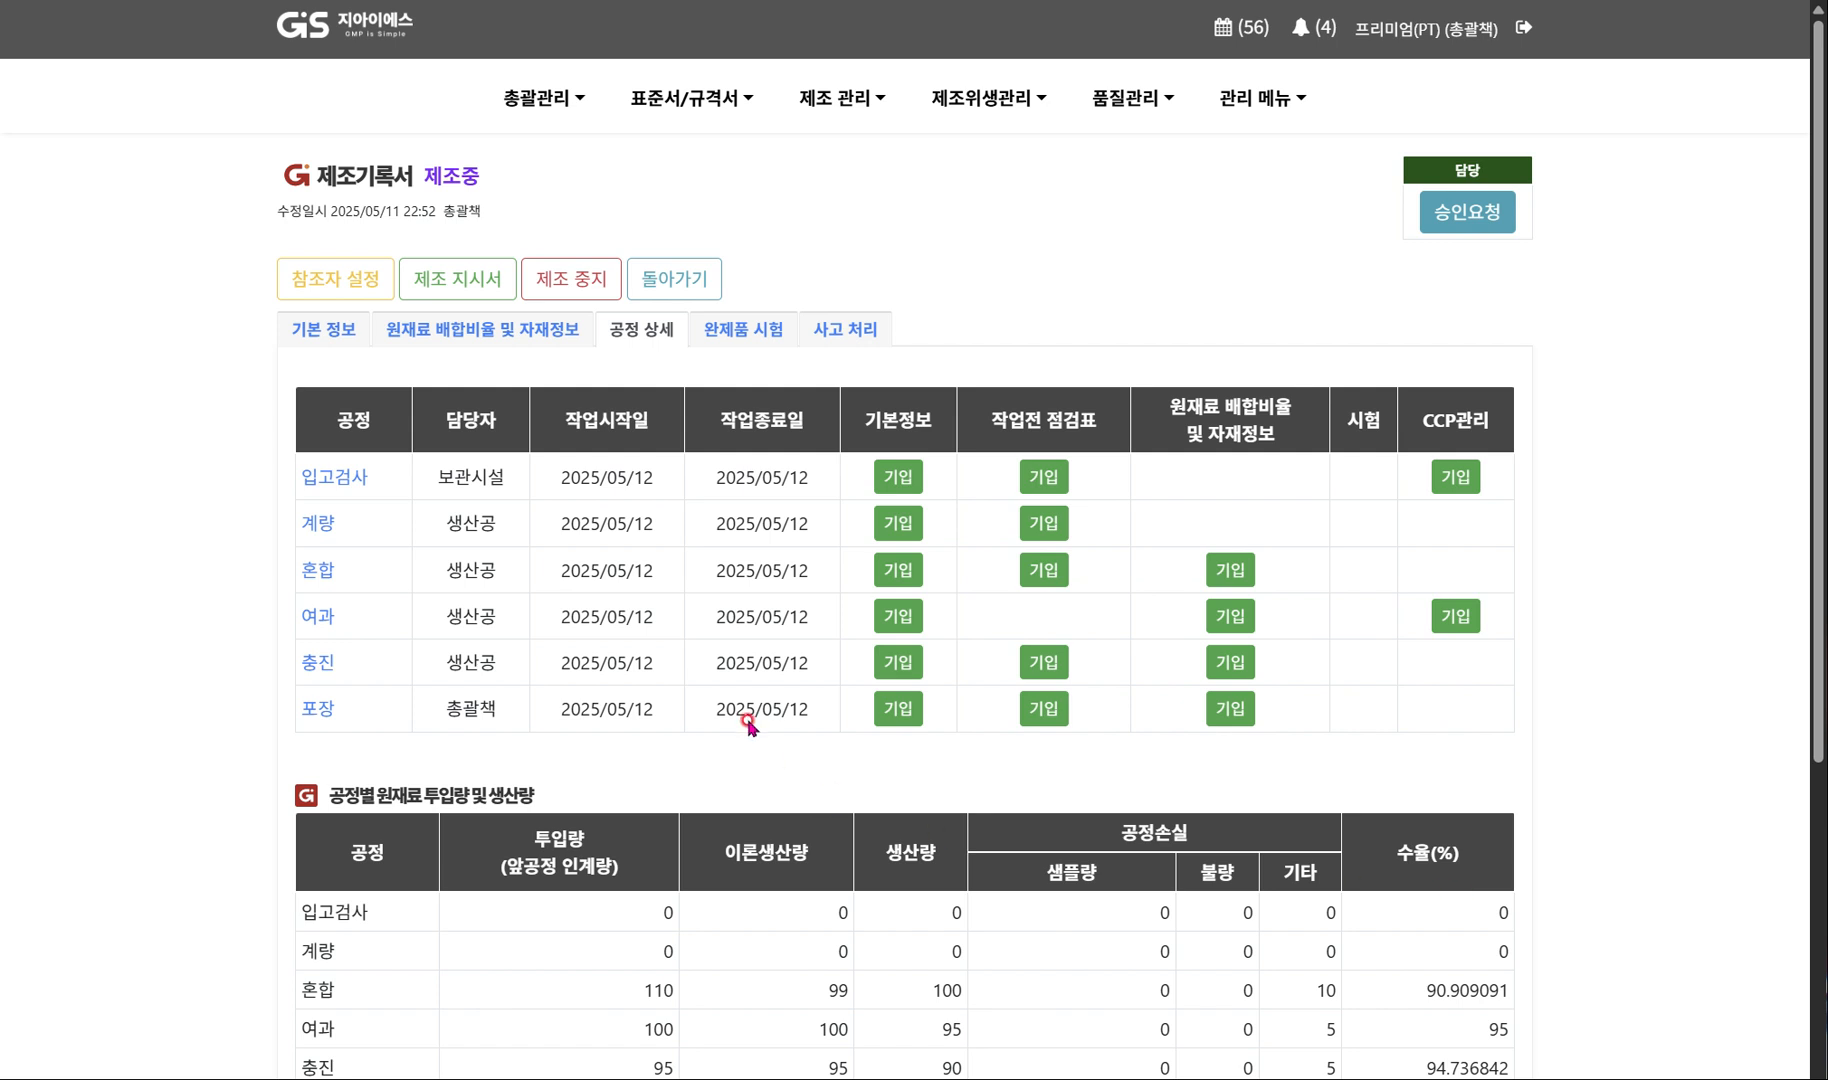
Submit a finished-product test request (시험 의뢰) for the manufacturing record.
click(731, 331)
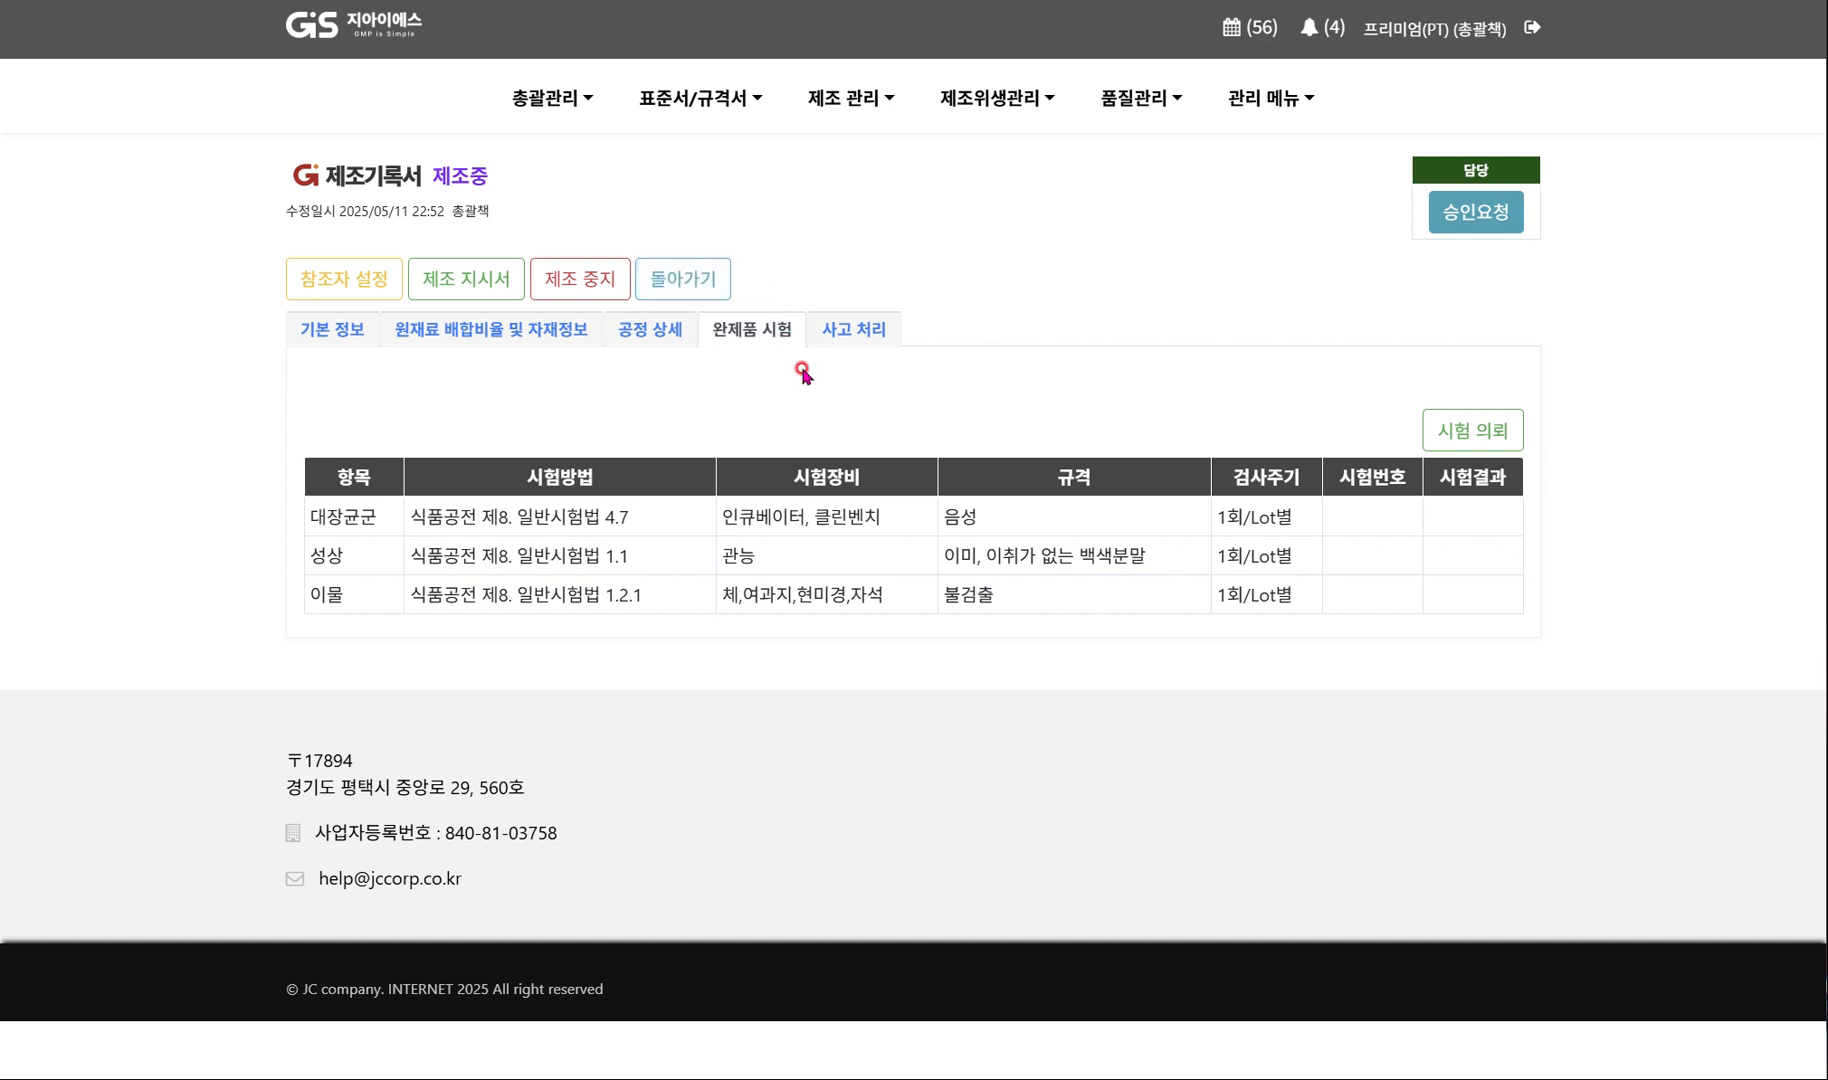
click(1486, 452)
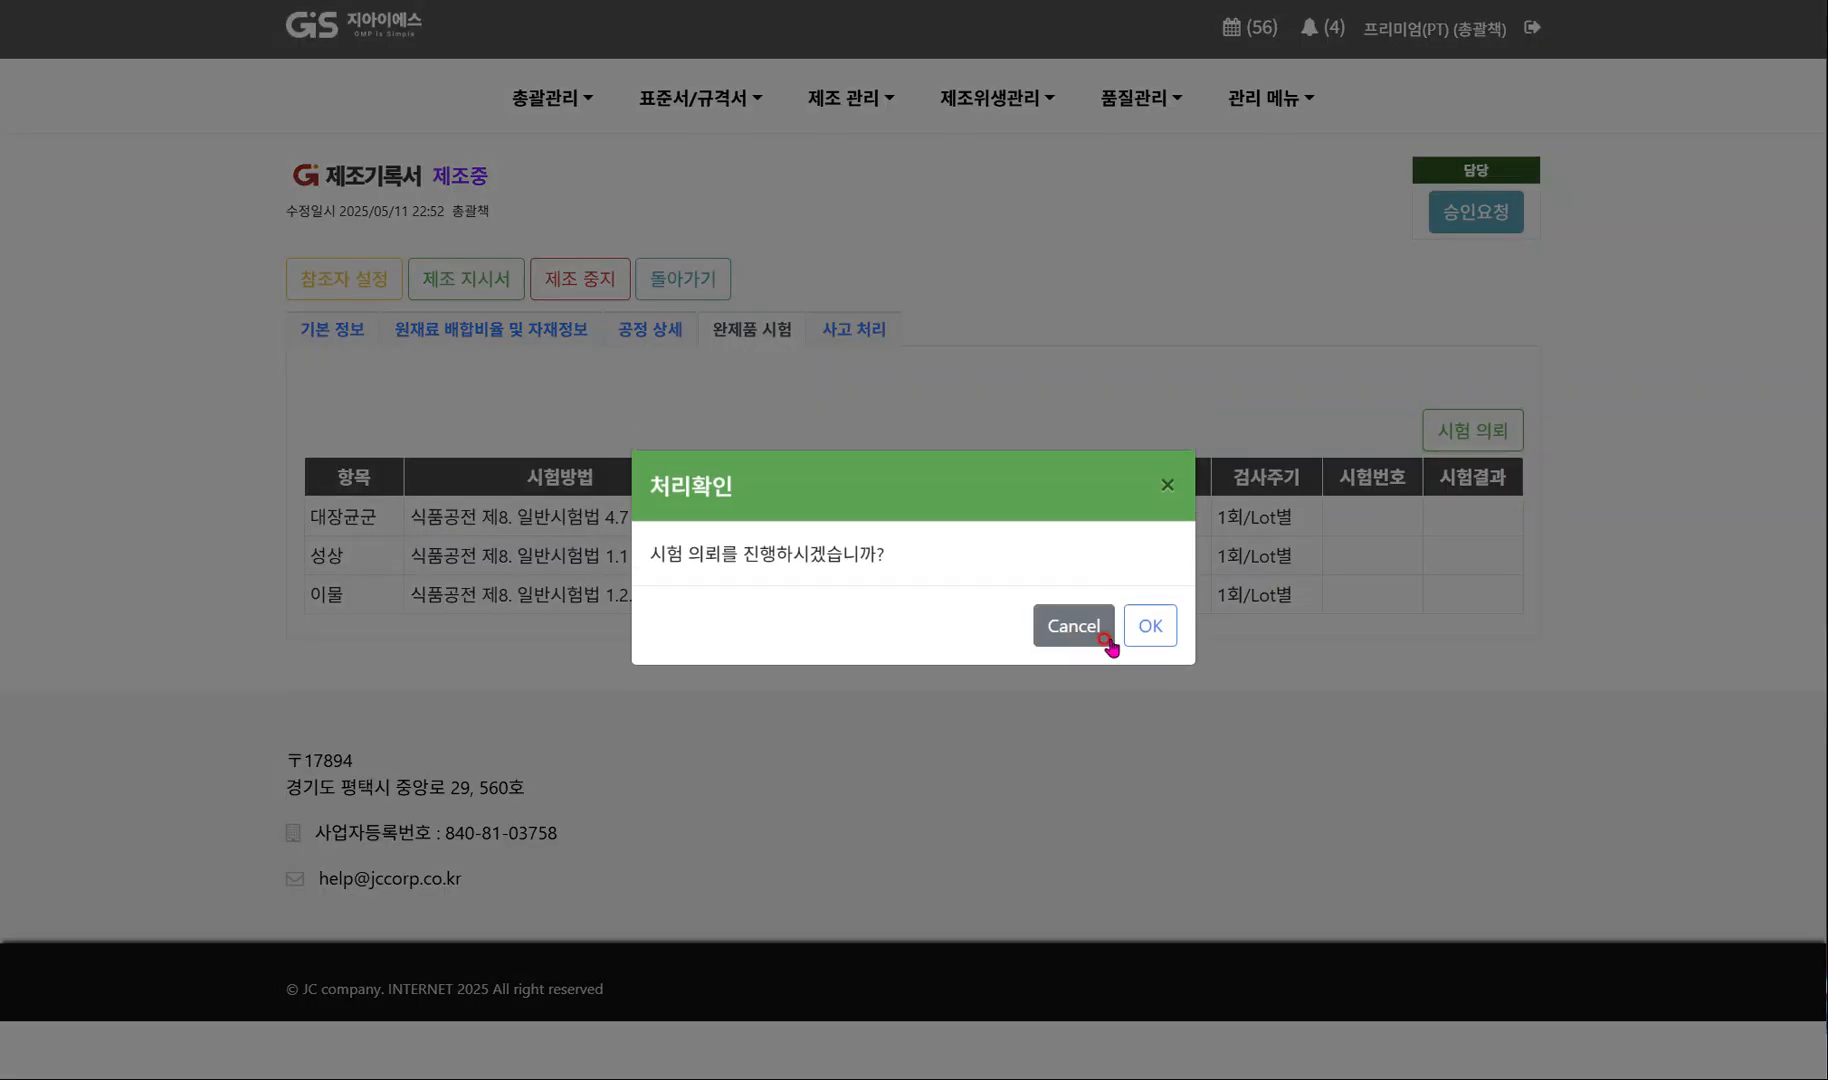
click(1140, 630)
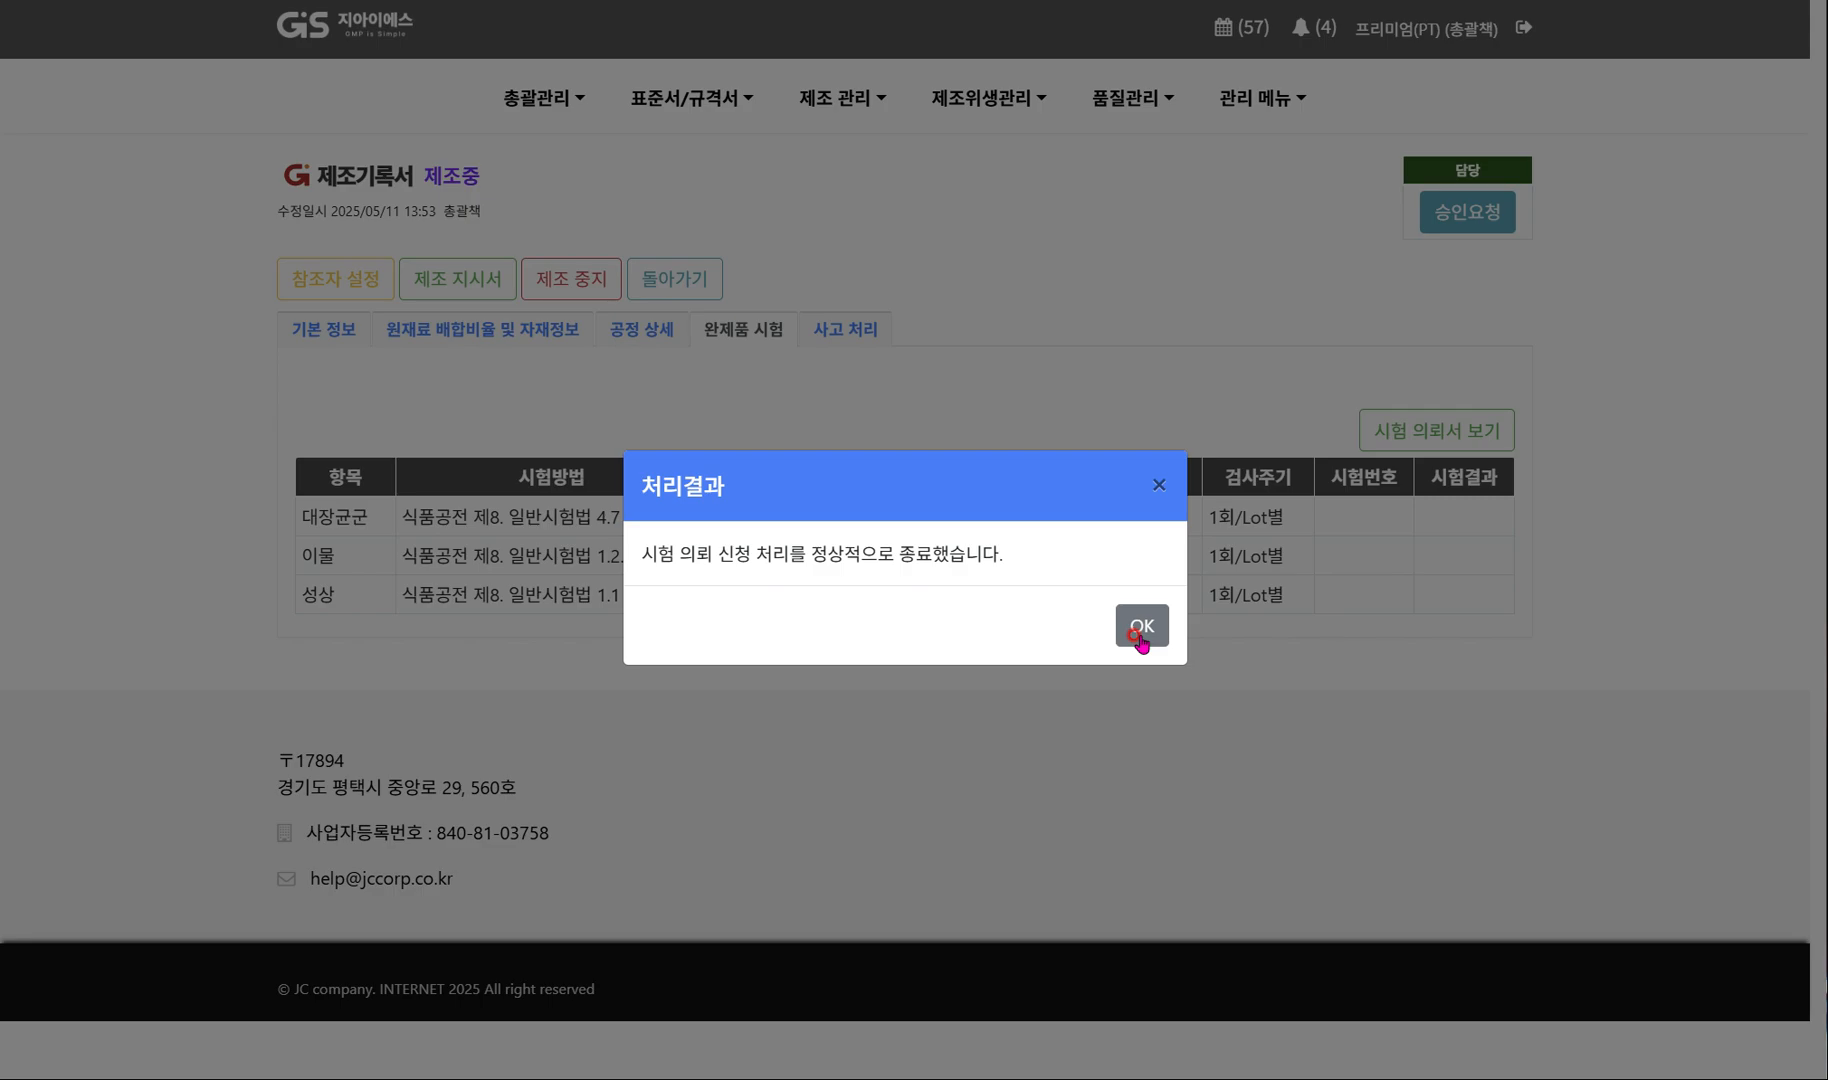
click(1140, 630)
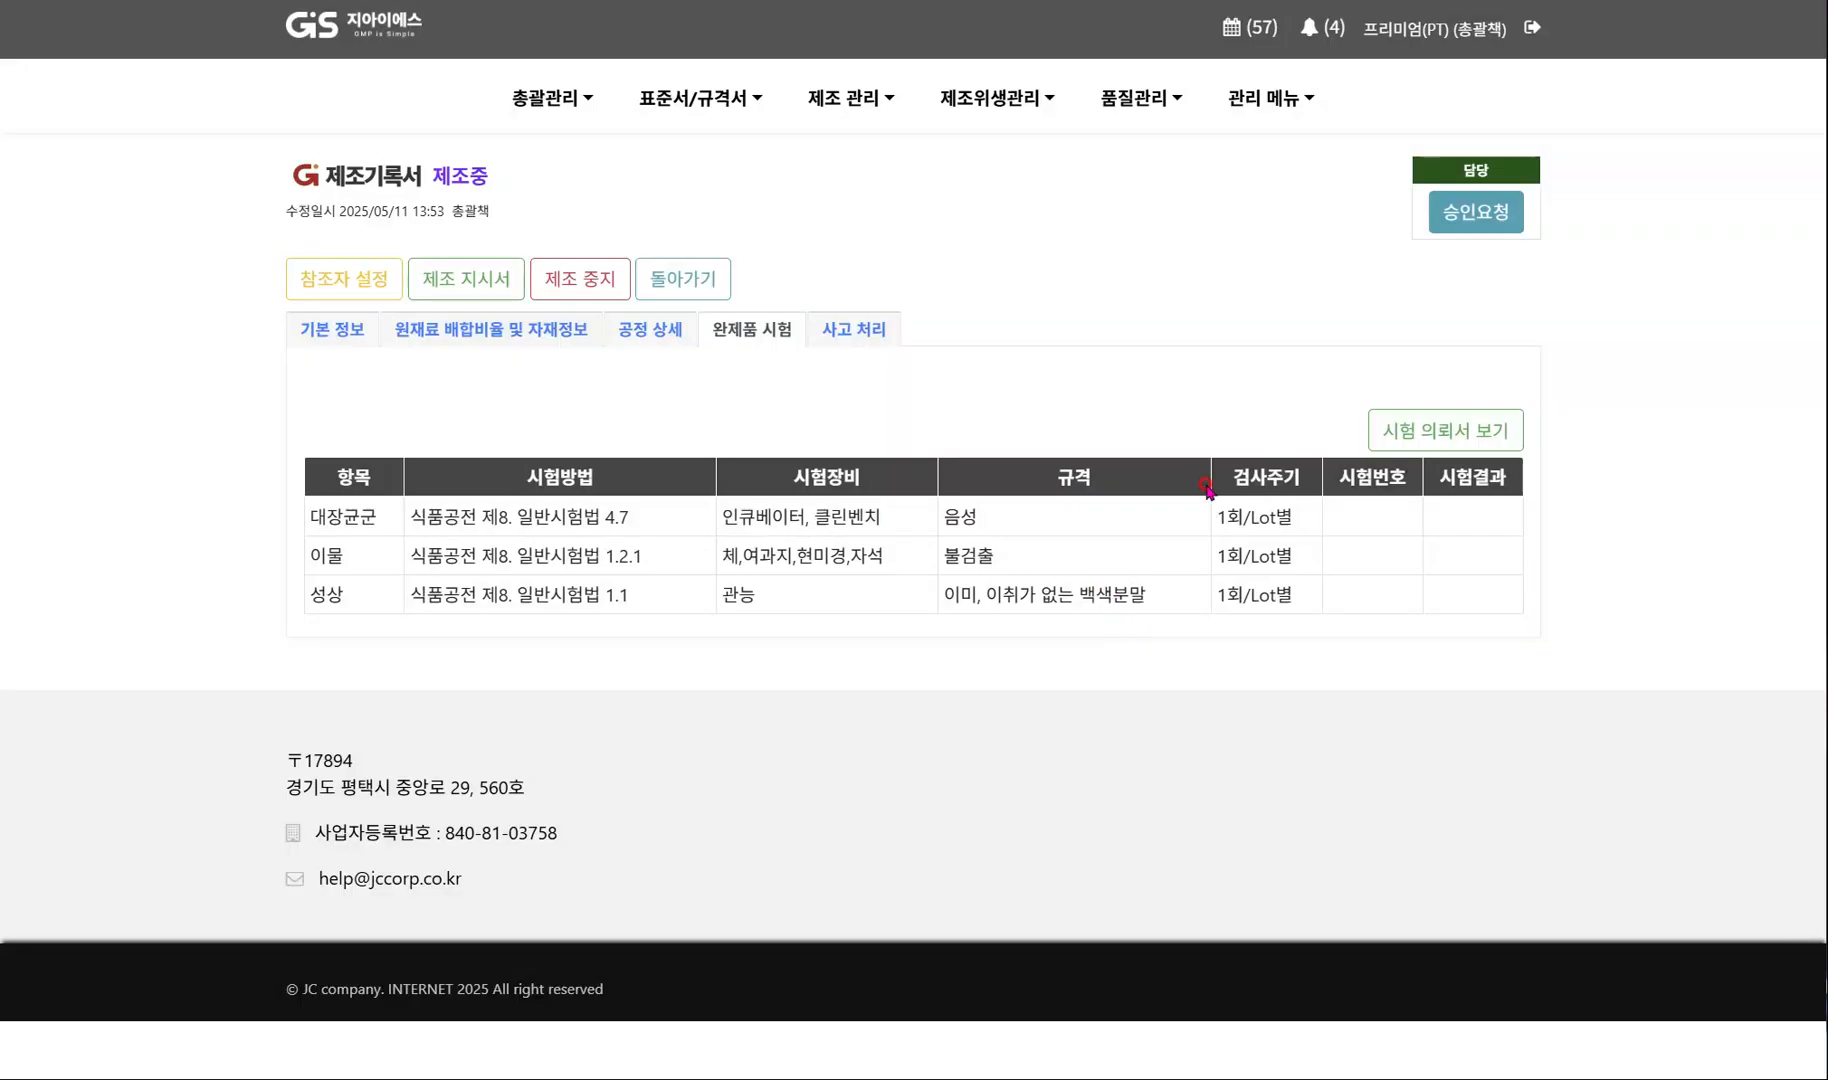
Open the created test request form, set its requested completion date to 2025-05-14, and save it.
click(1418, 440)
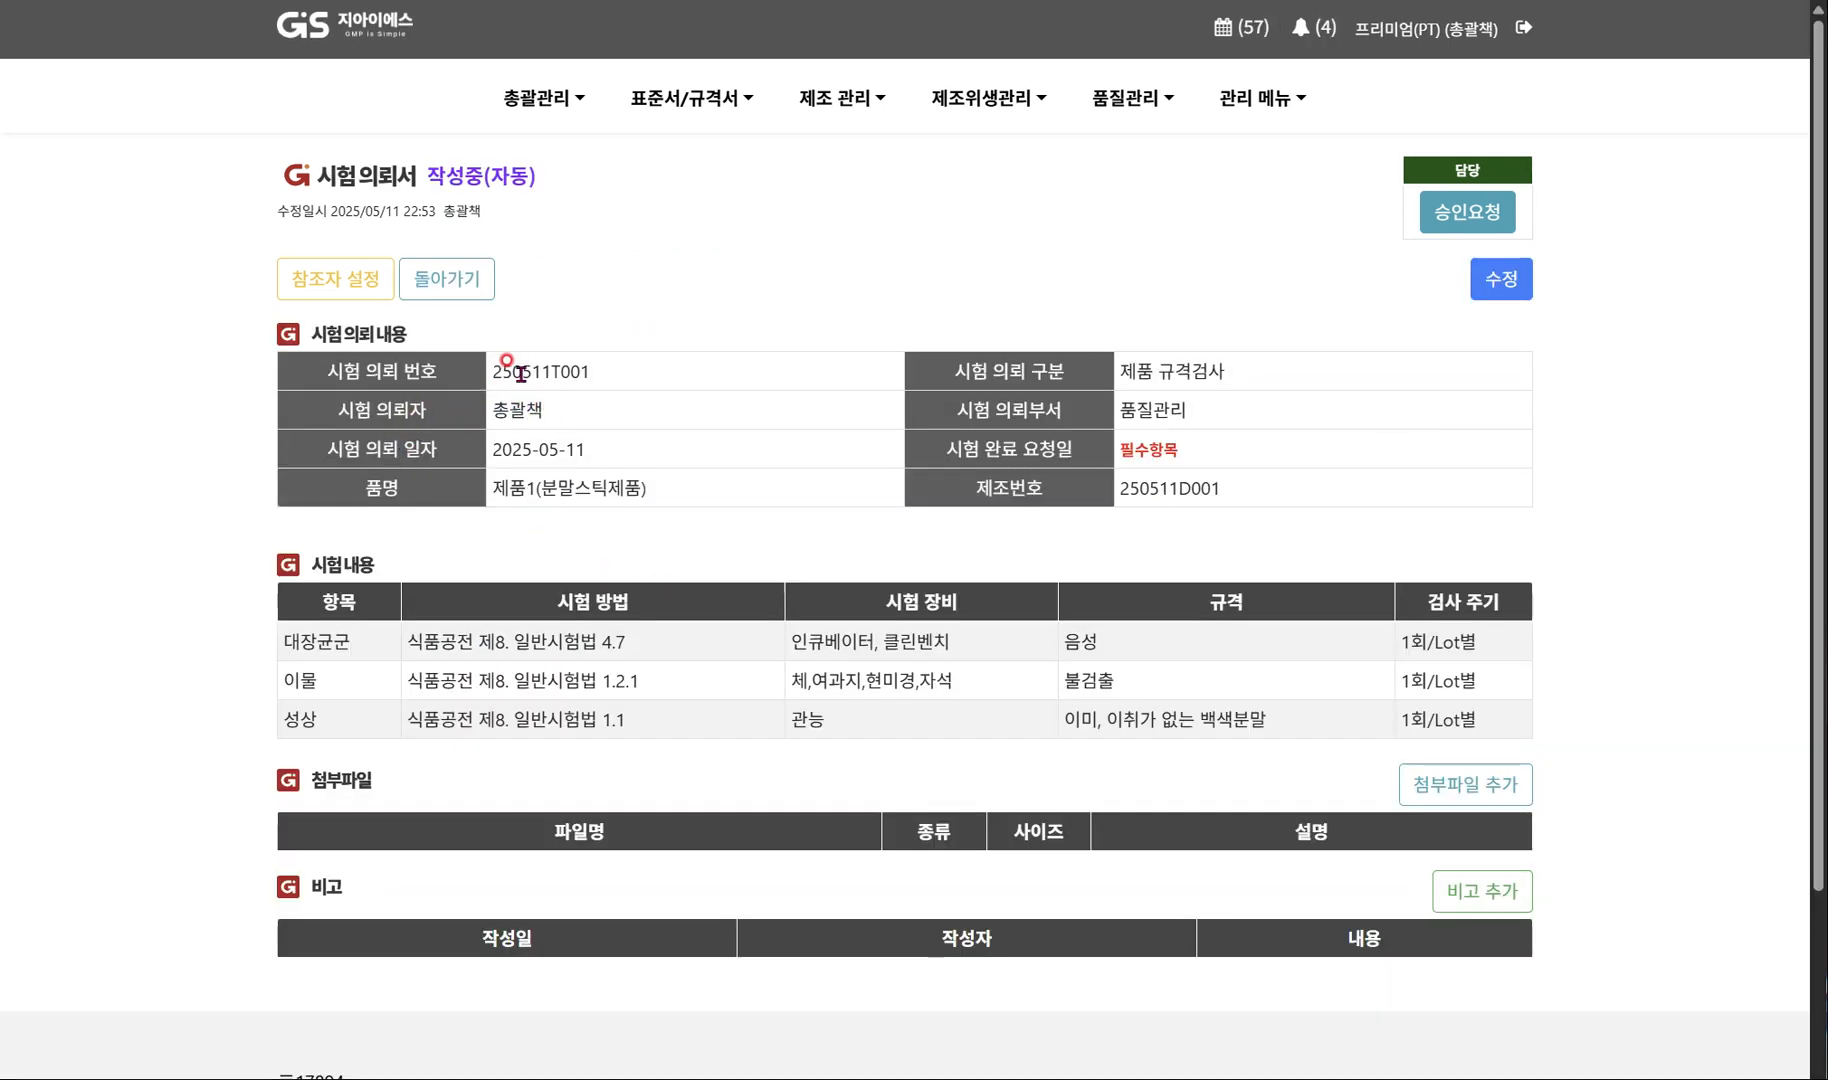
drag(493, 487, 640, 487)
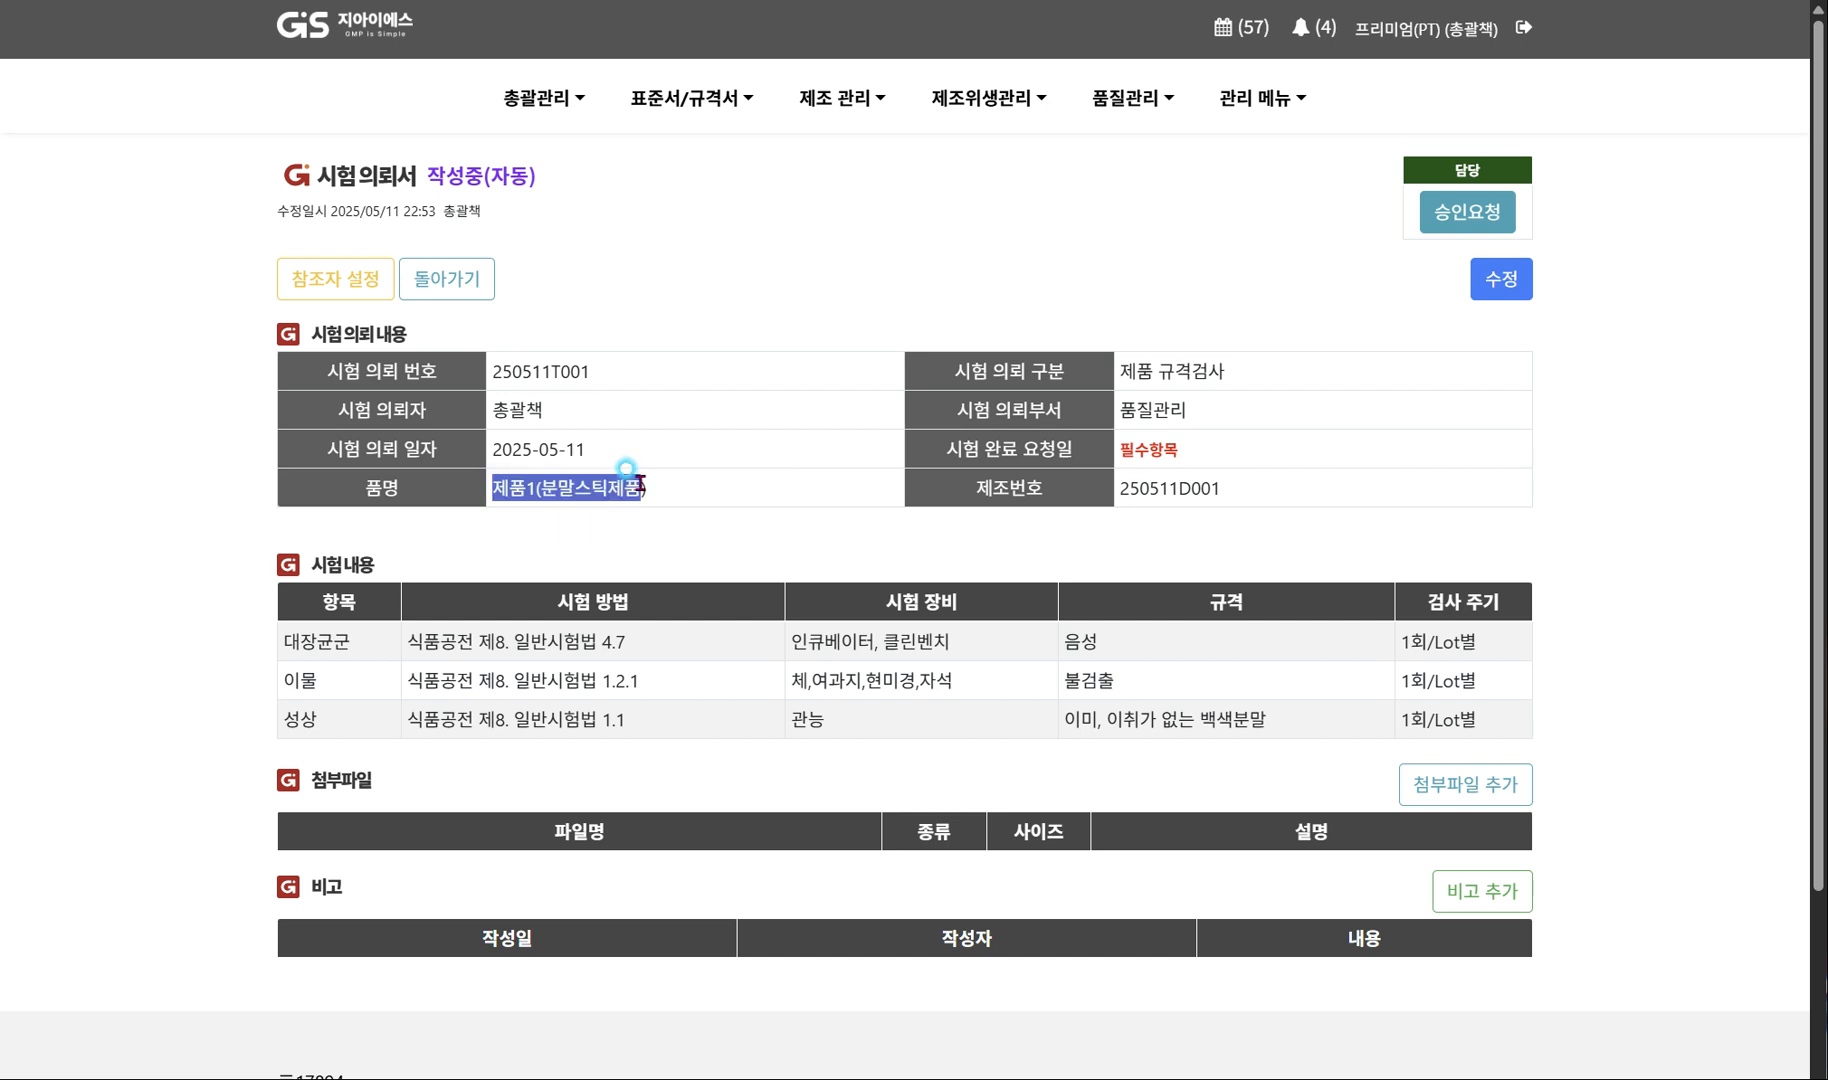
drag(296, 641, 1286, 740)
click(1422, 732)
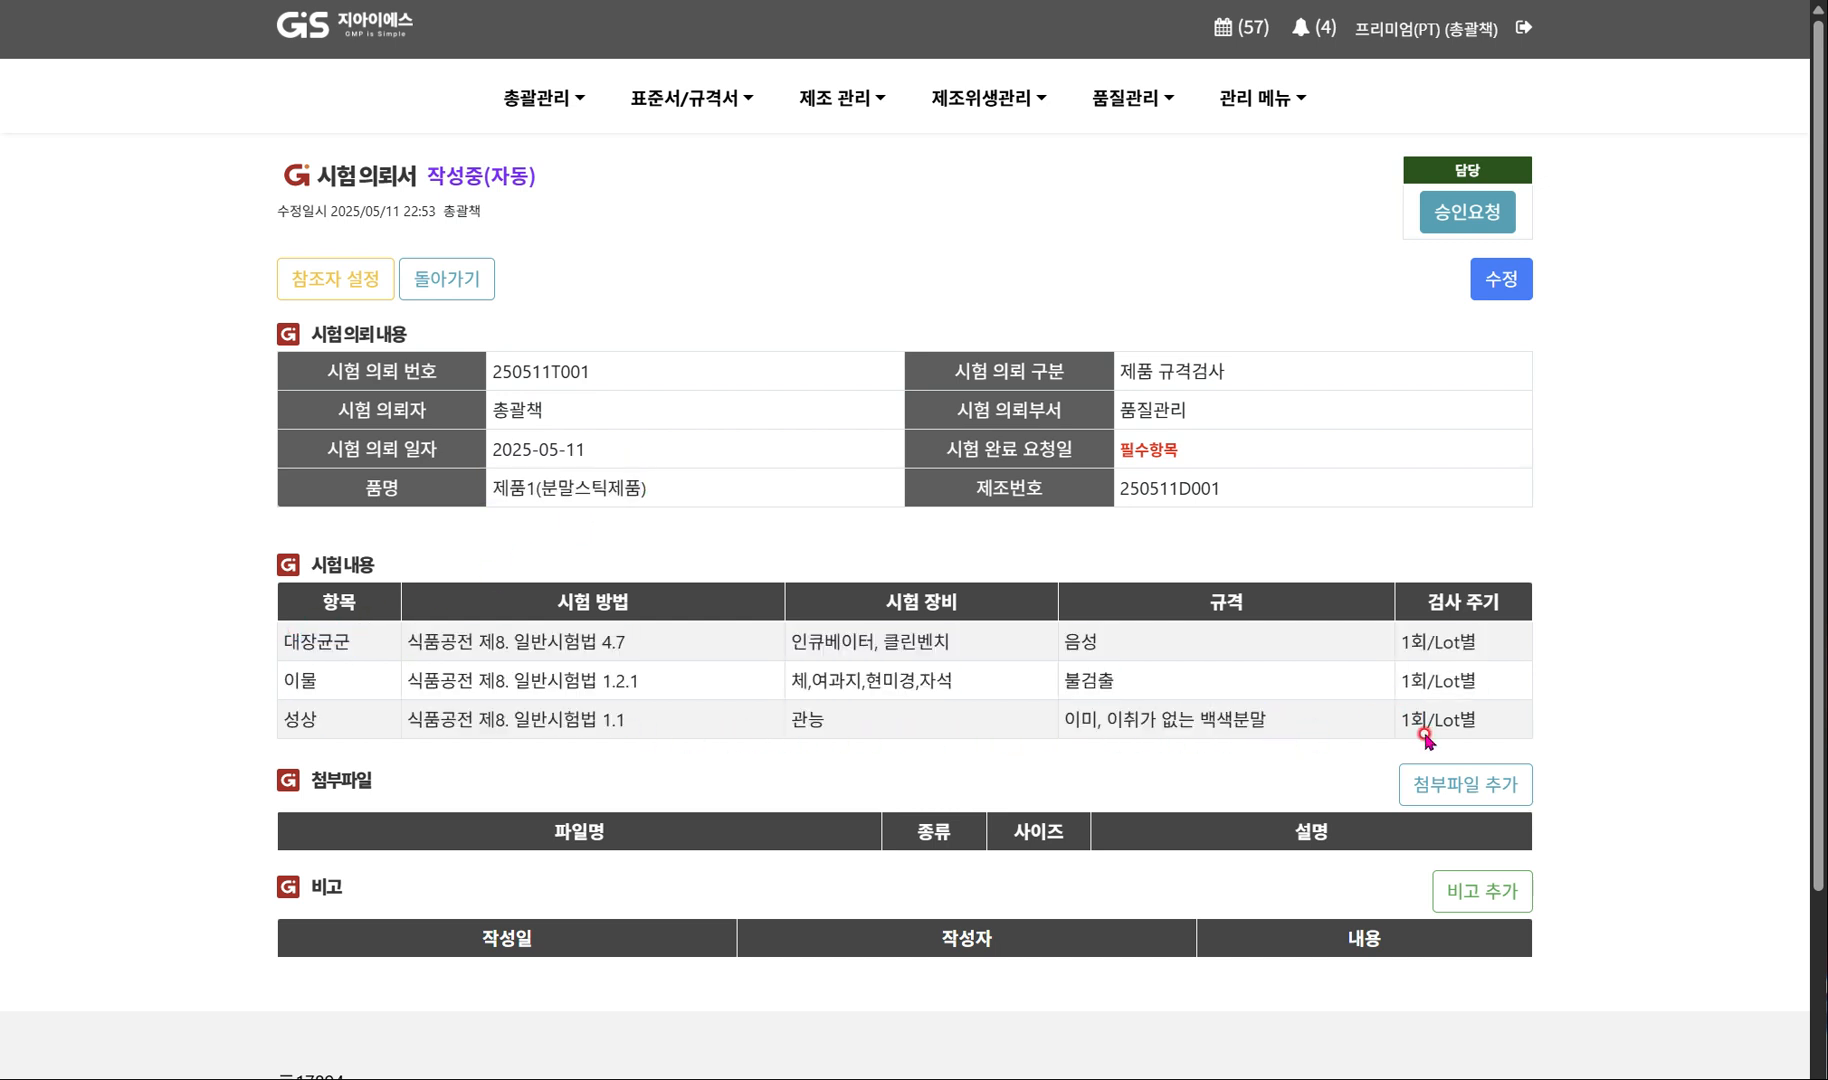
click(1505, 281)
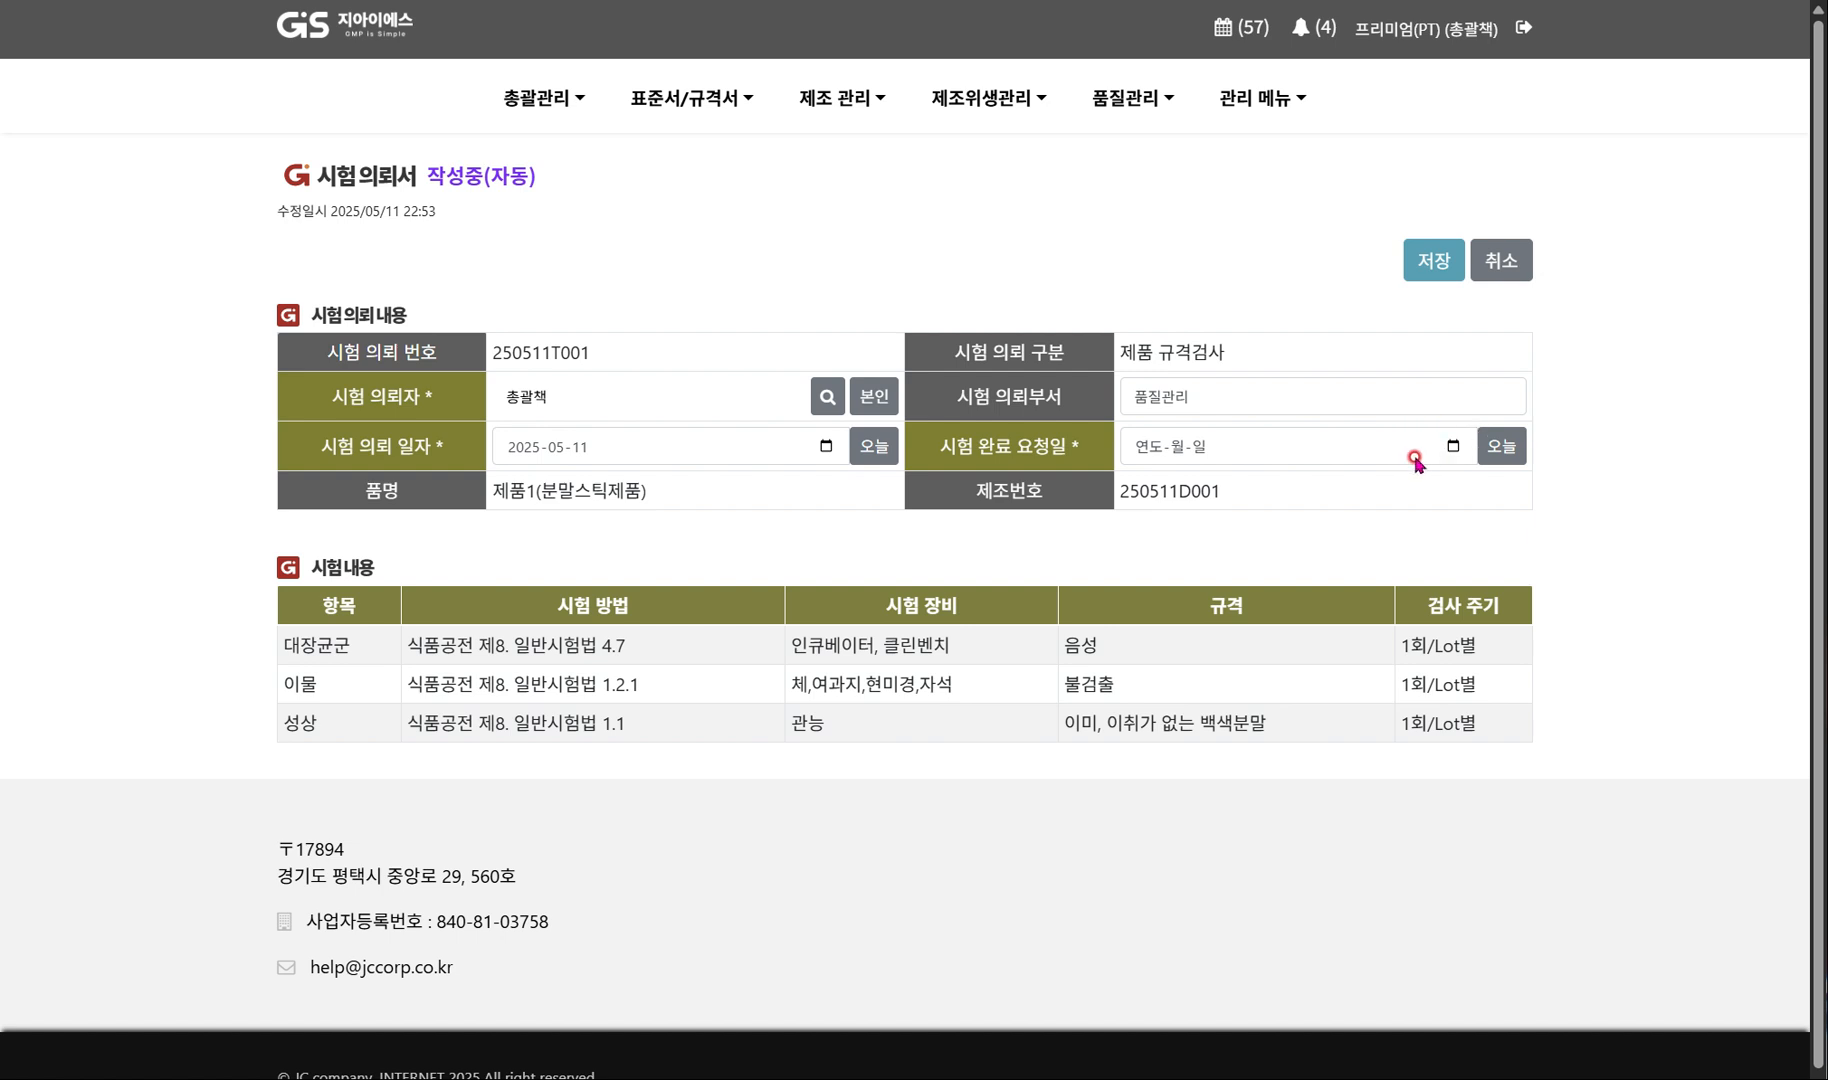
click(1503, 447)
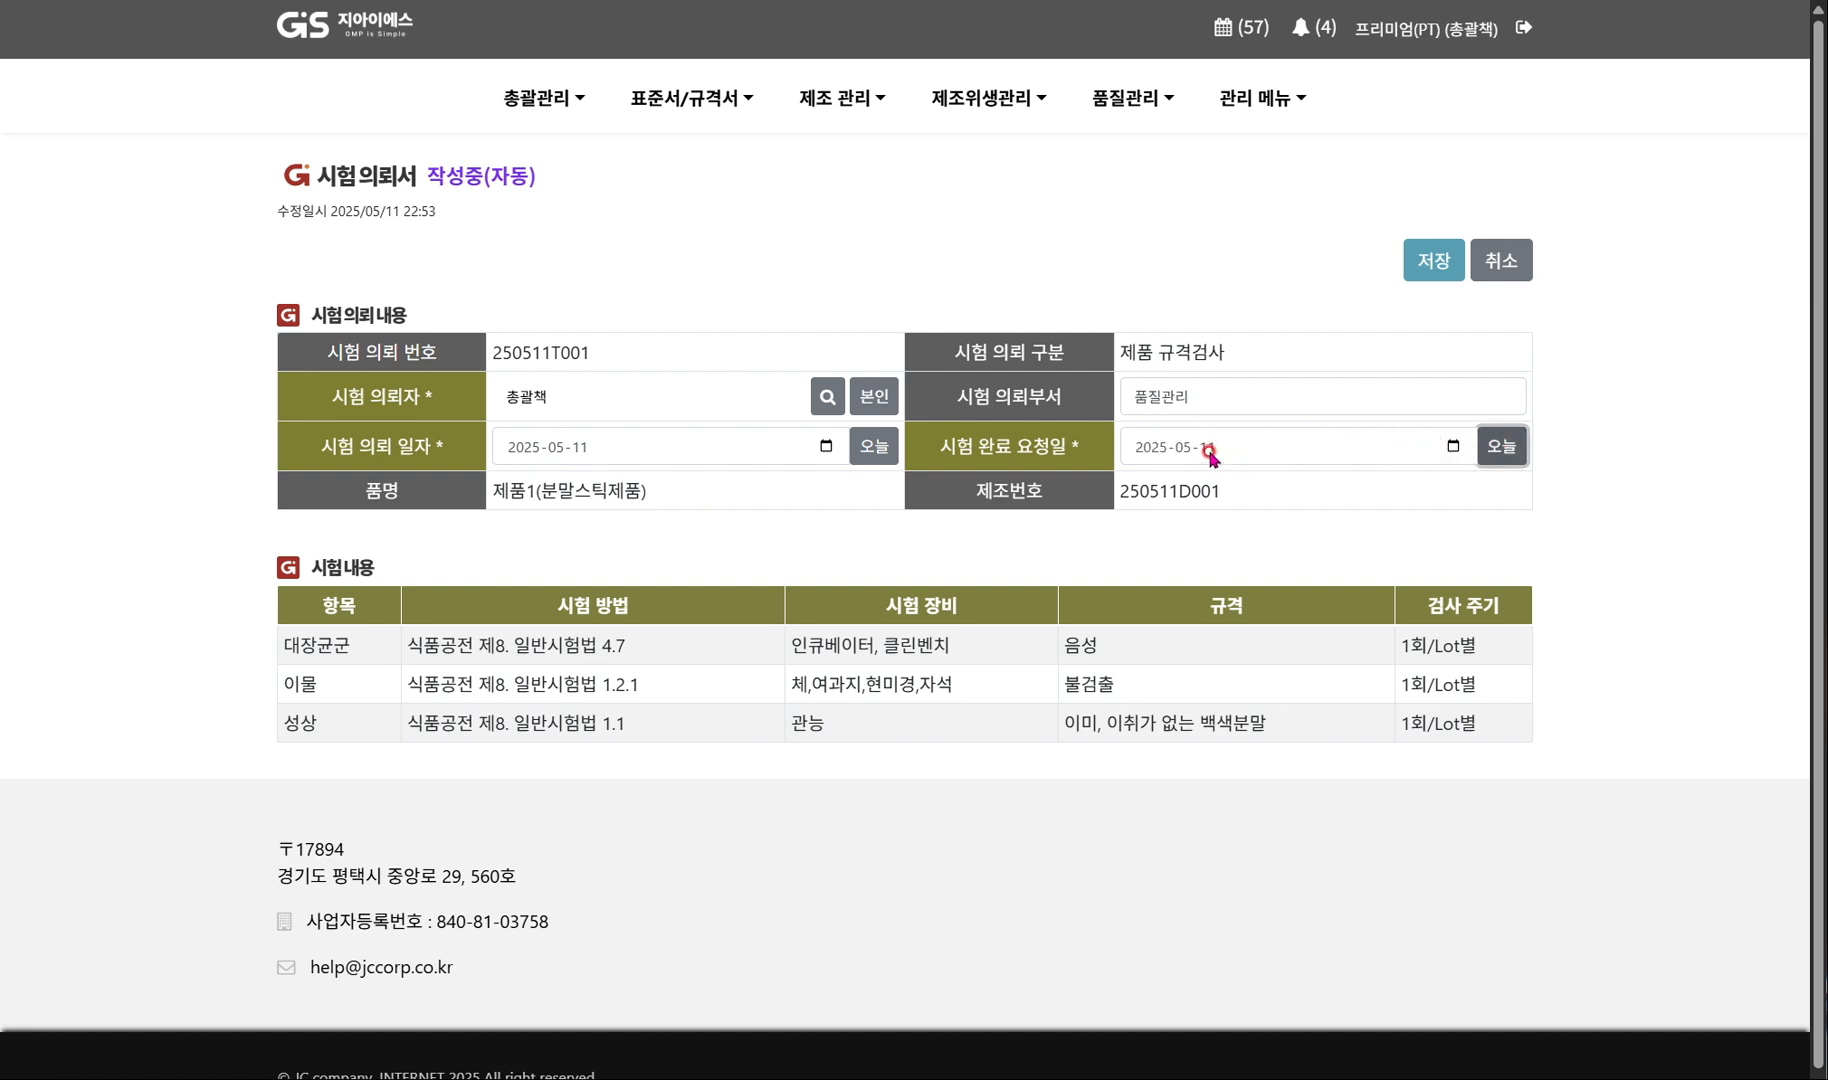
click(1233, 462)
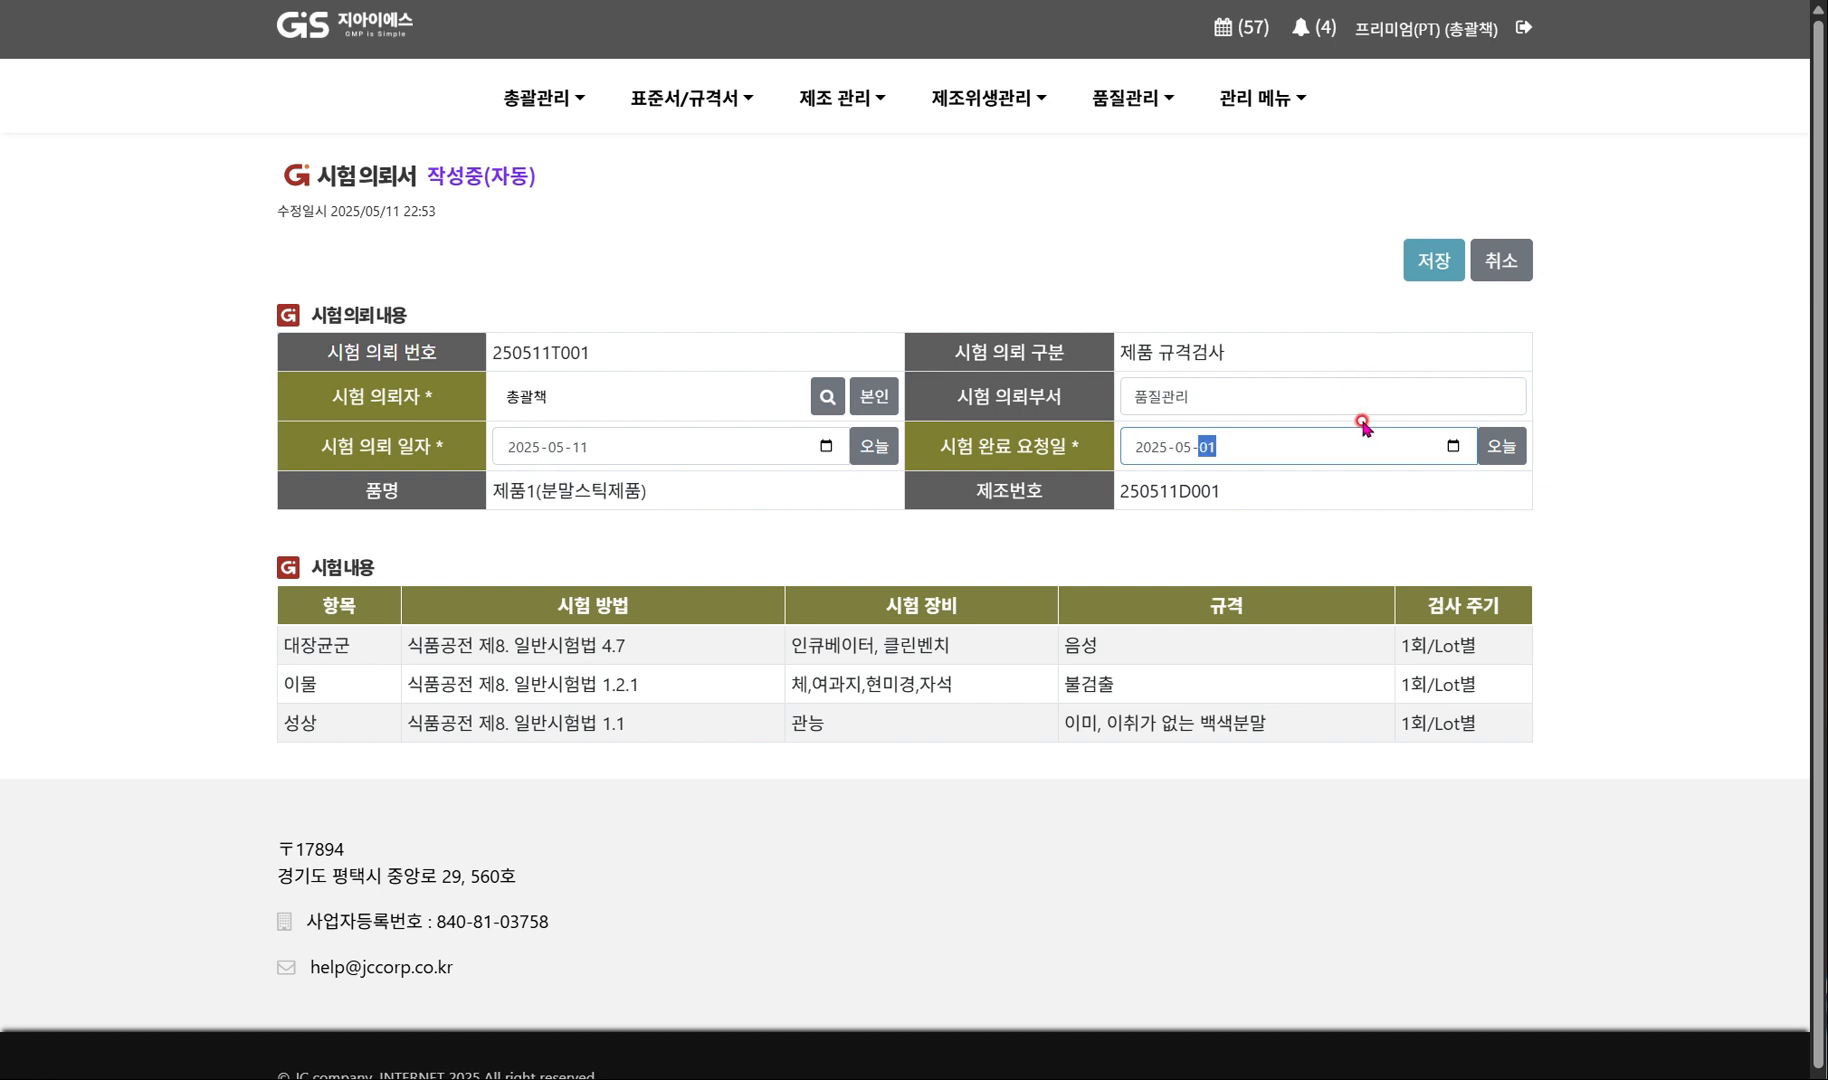
click(1686, 510)
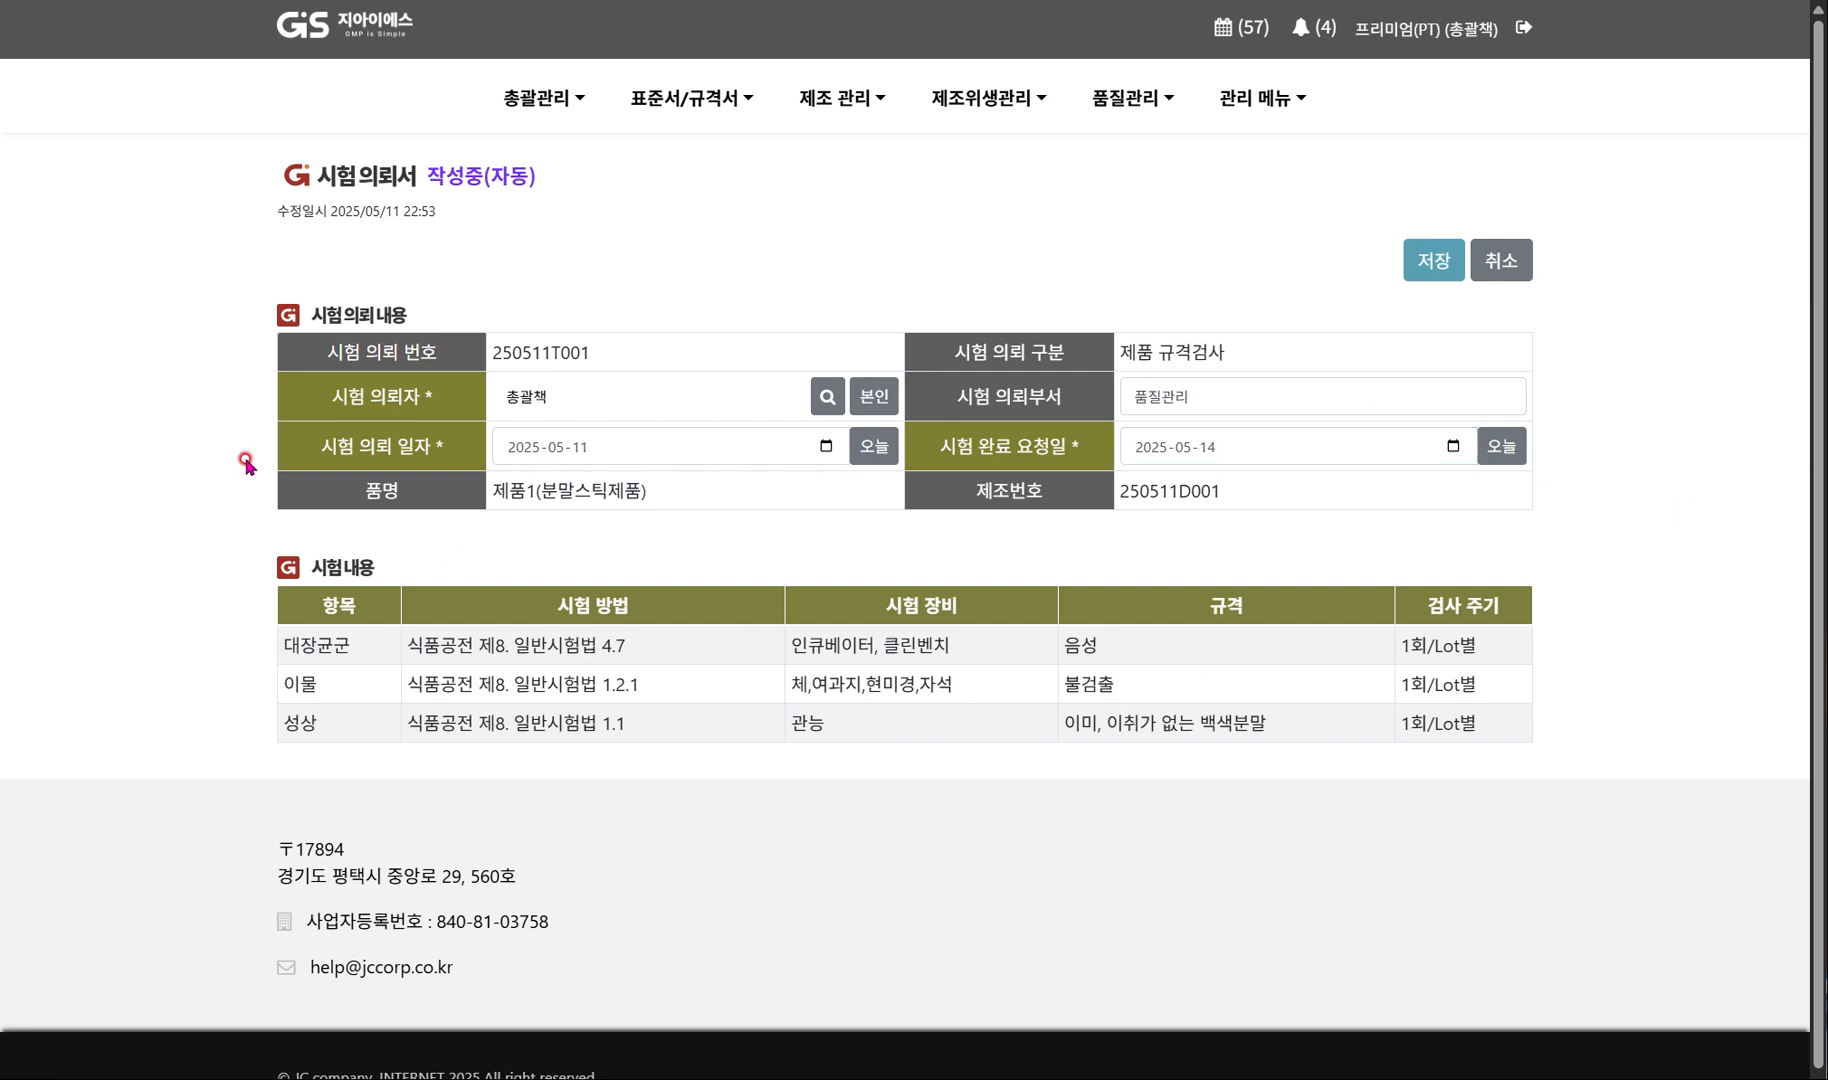
click(1410, 245)
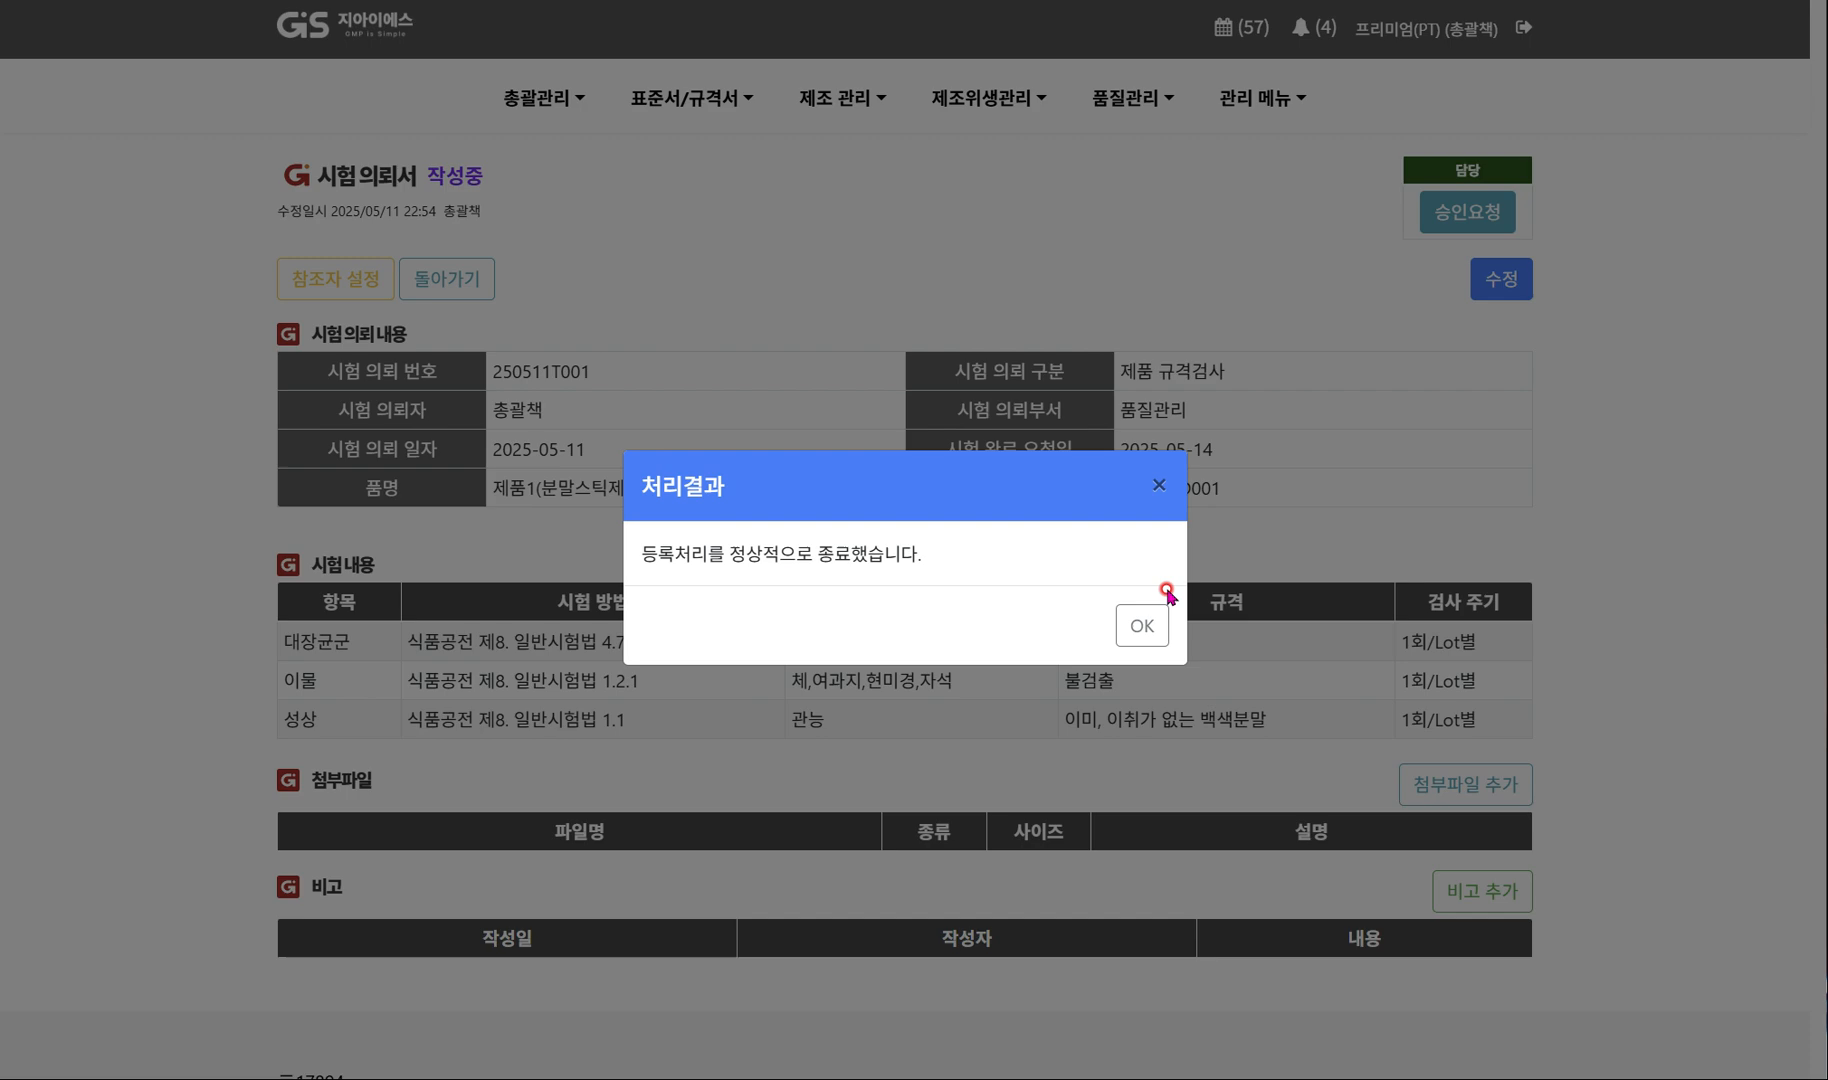
click(1138, 623)
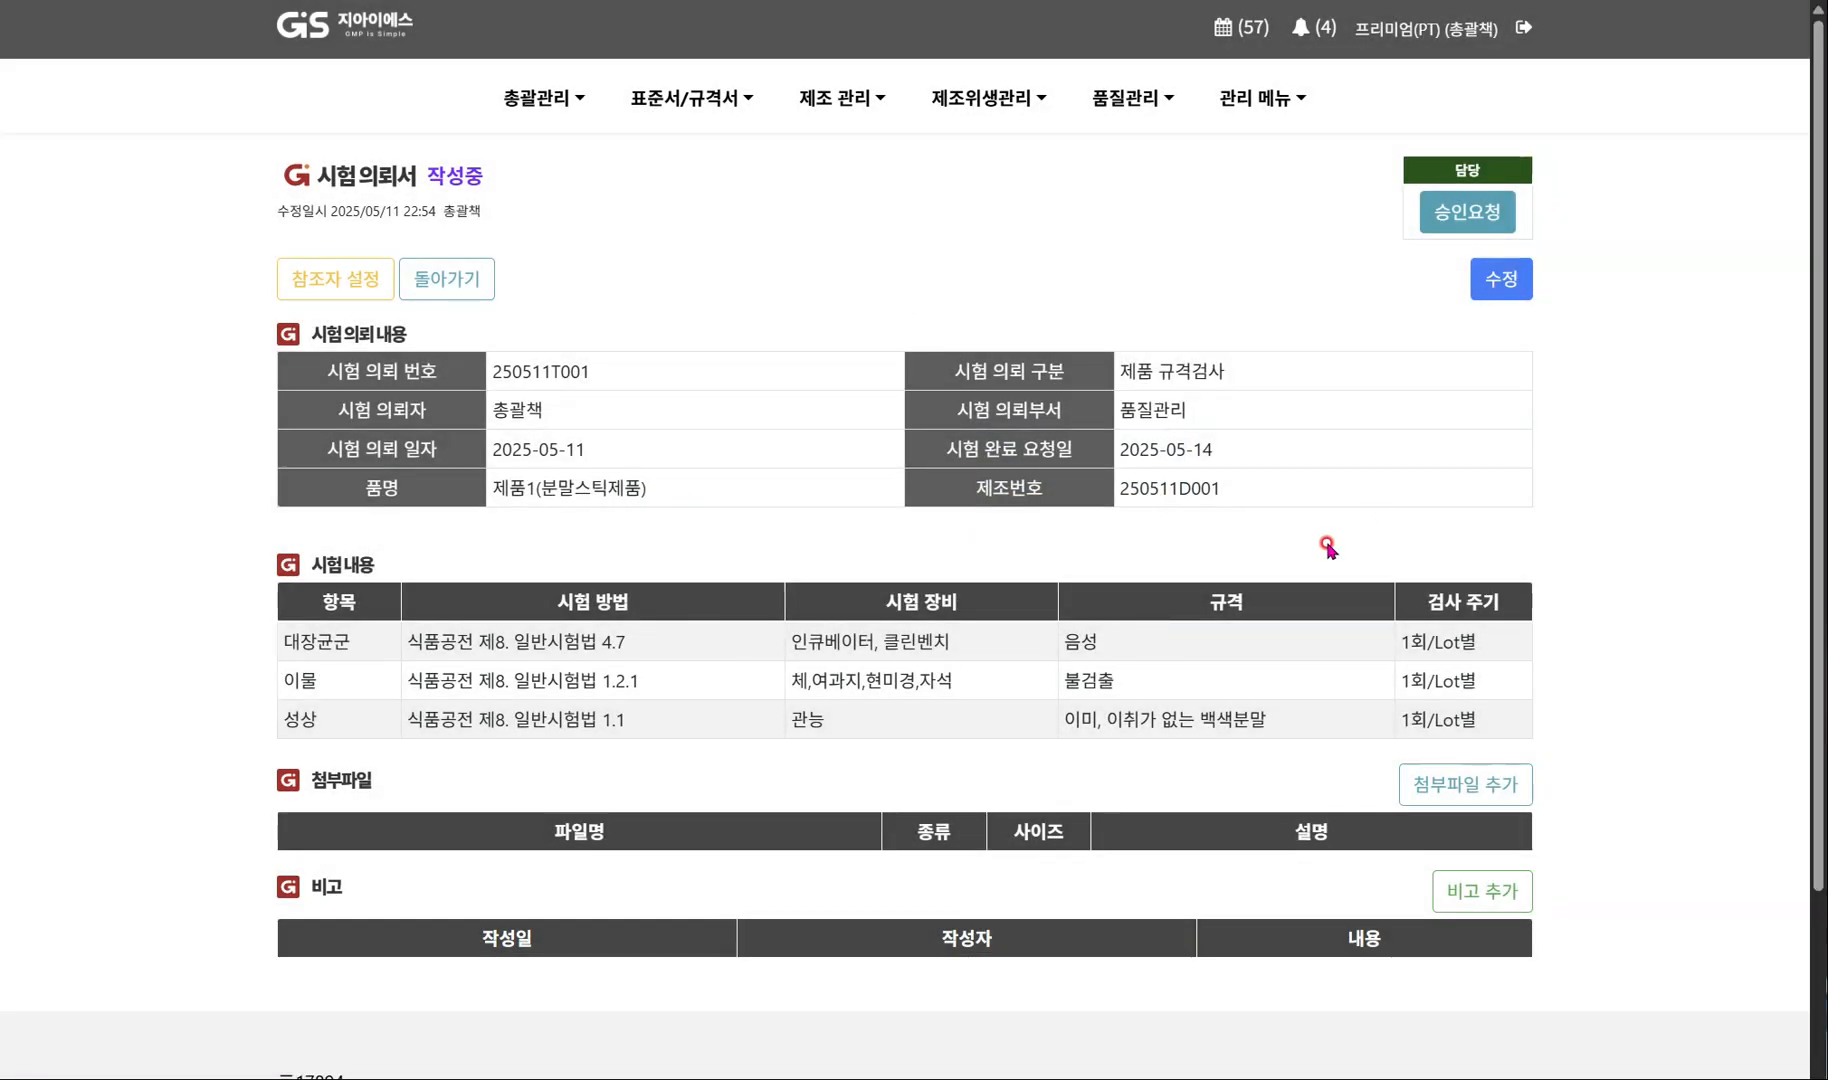
Choose 대표자 as approver for the test request and finalize its approval through 전결.
click(1461, 227)
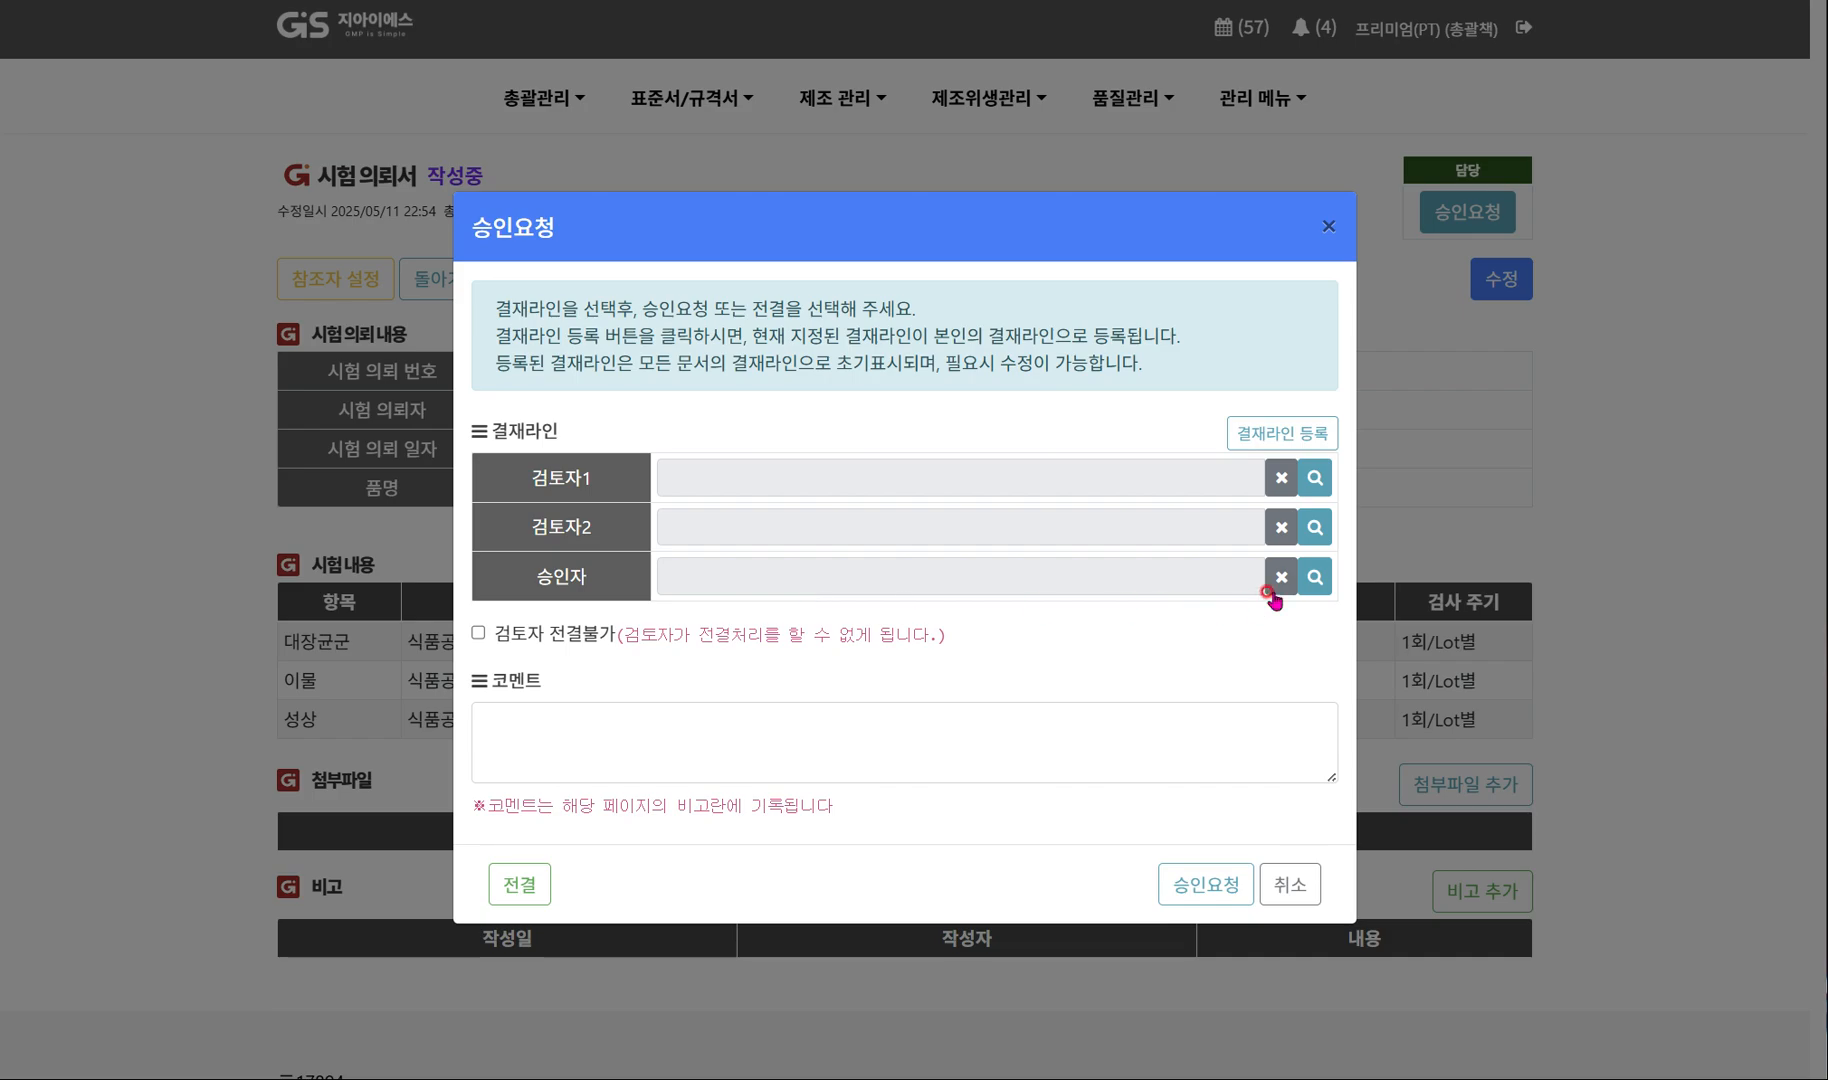
click(1314, 577)
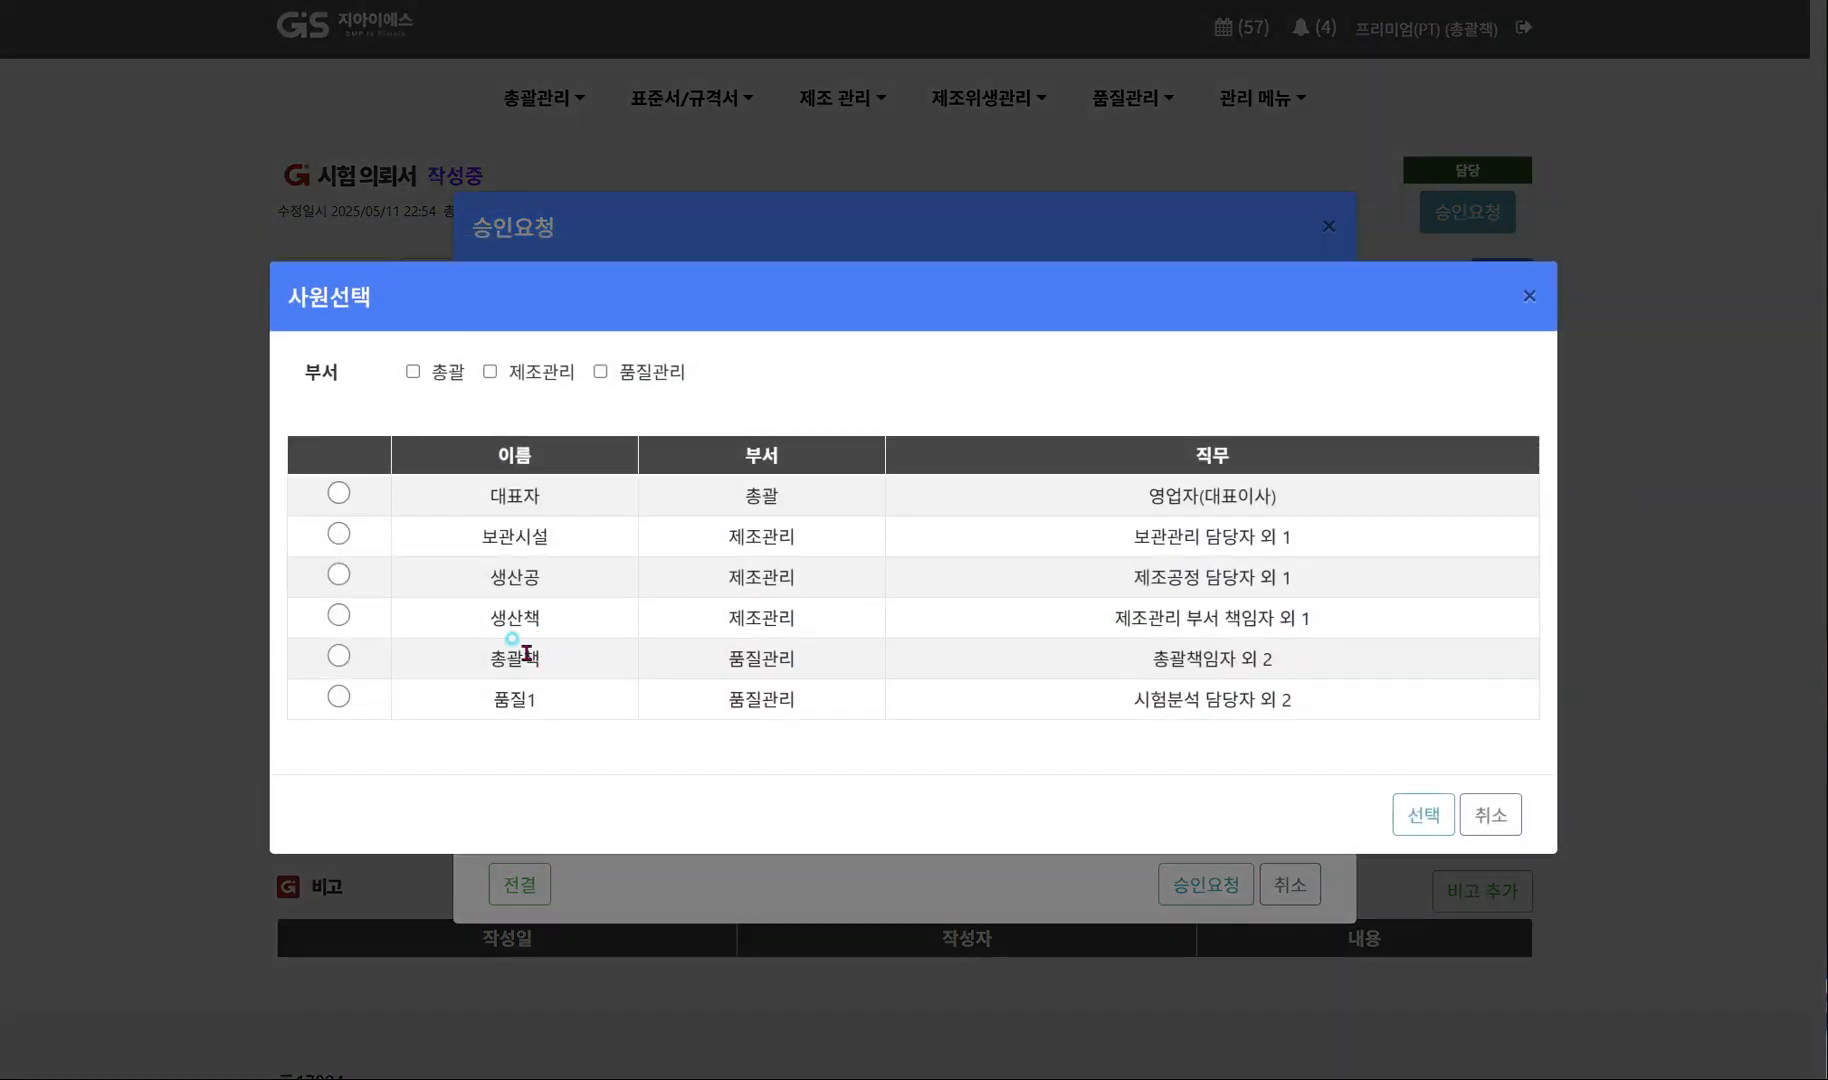
click(533, 650)
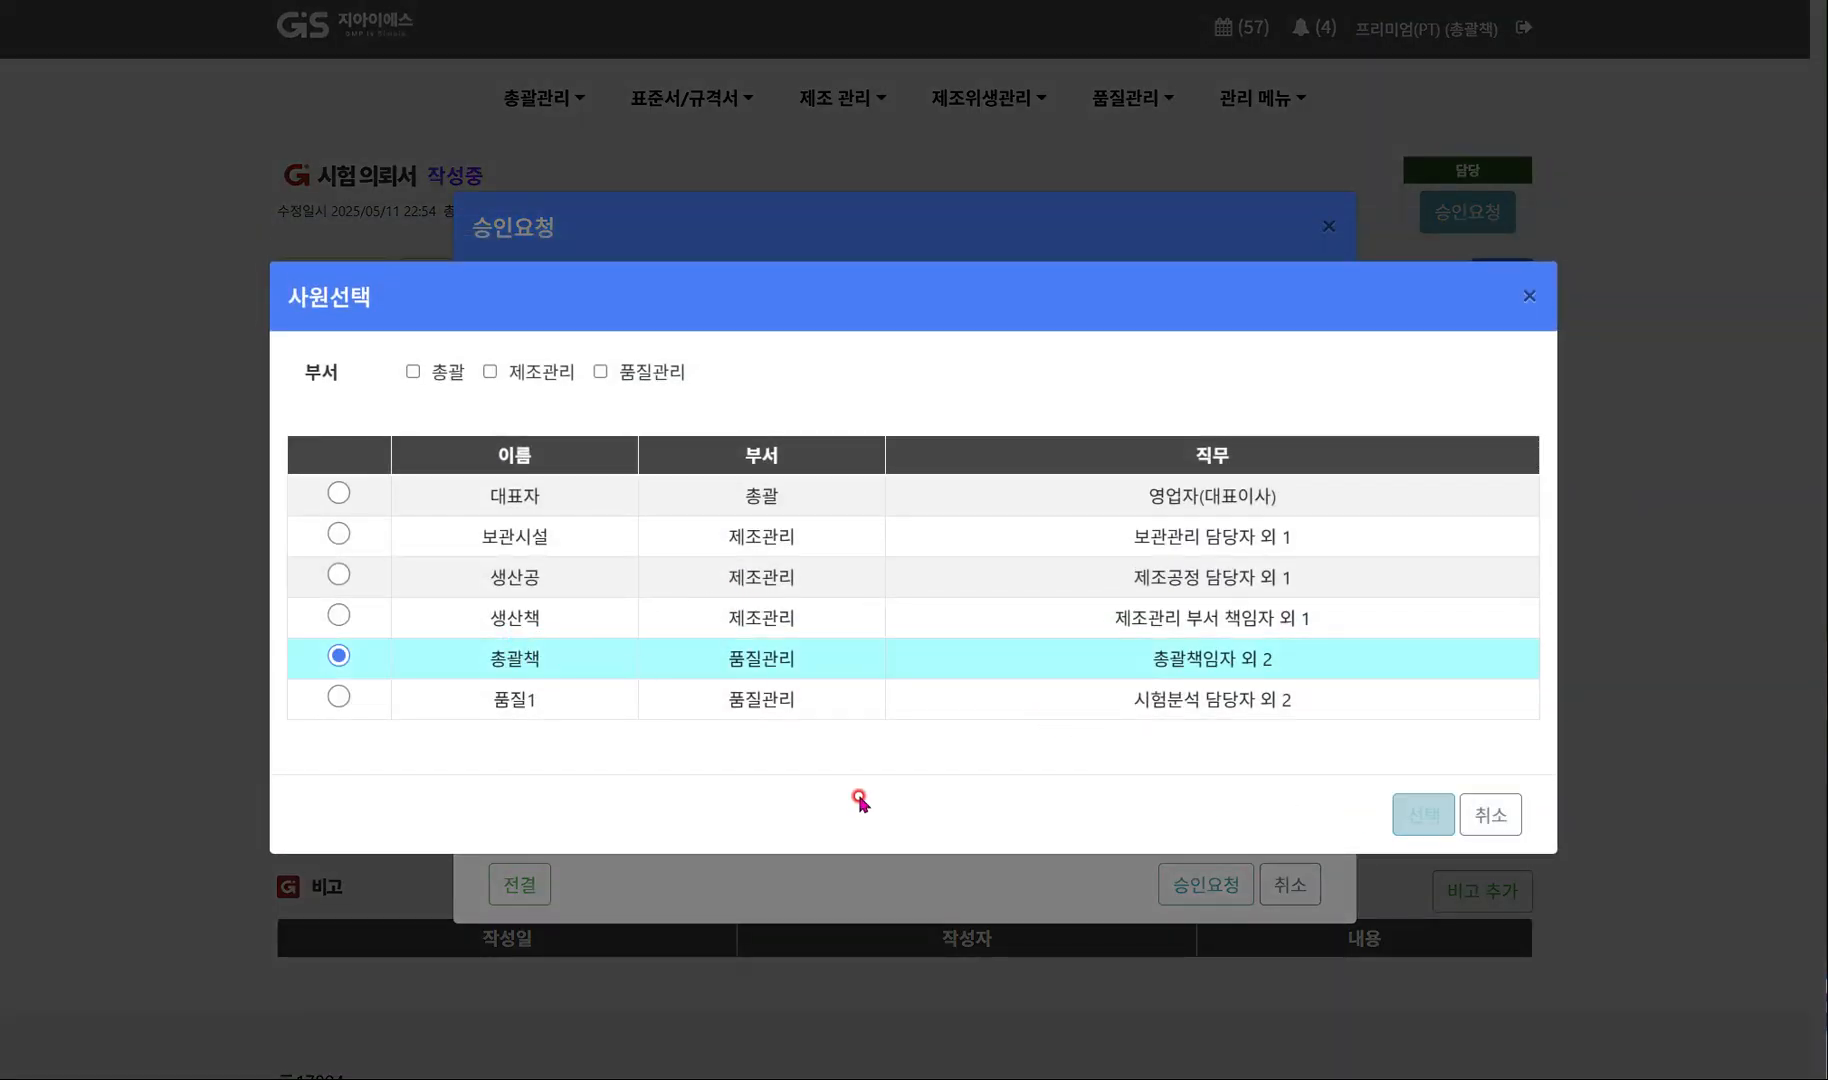
click(545, 702)
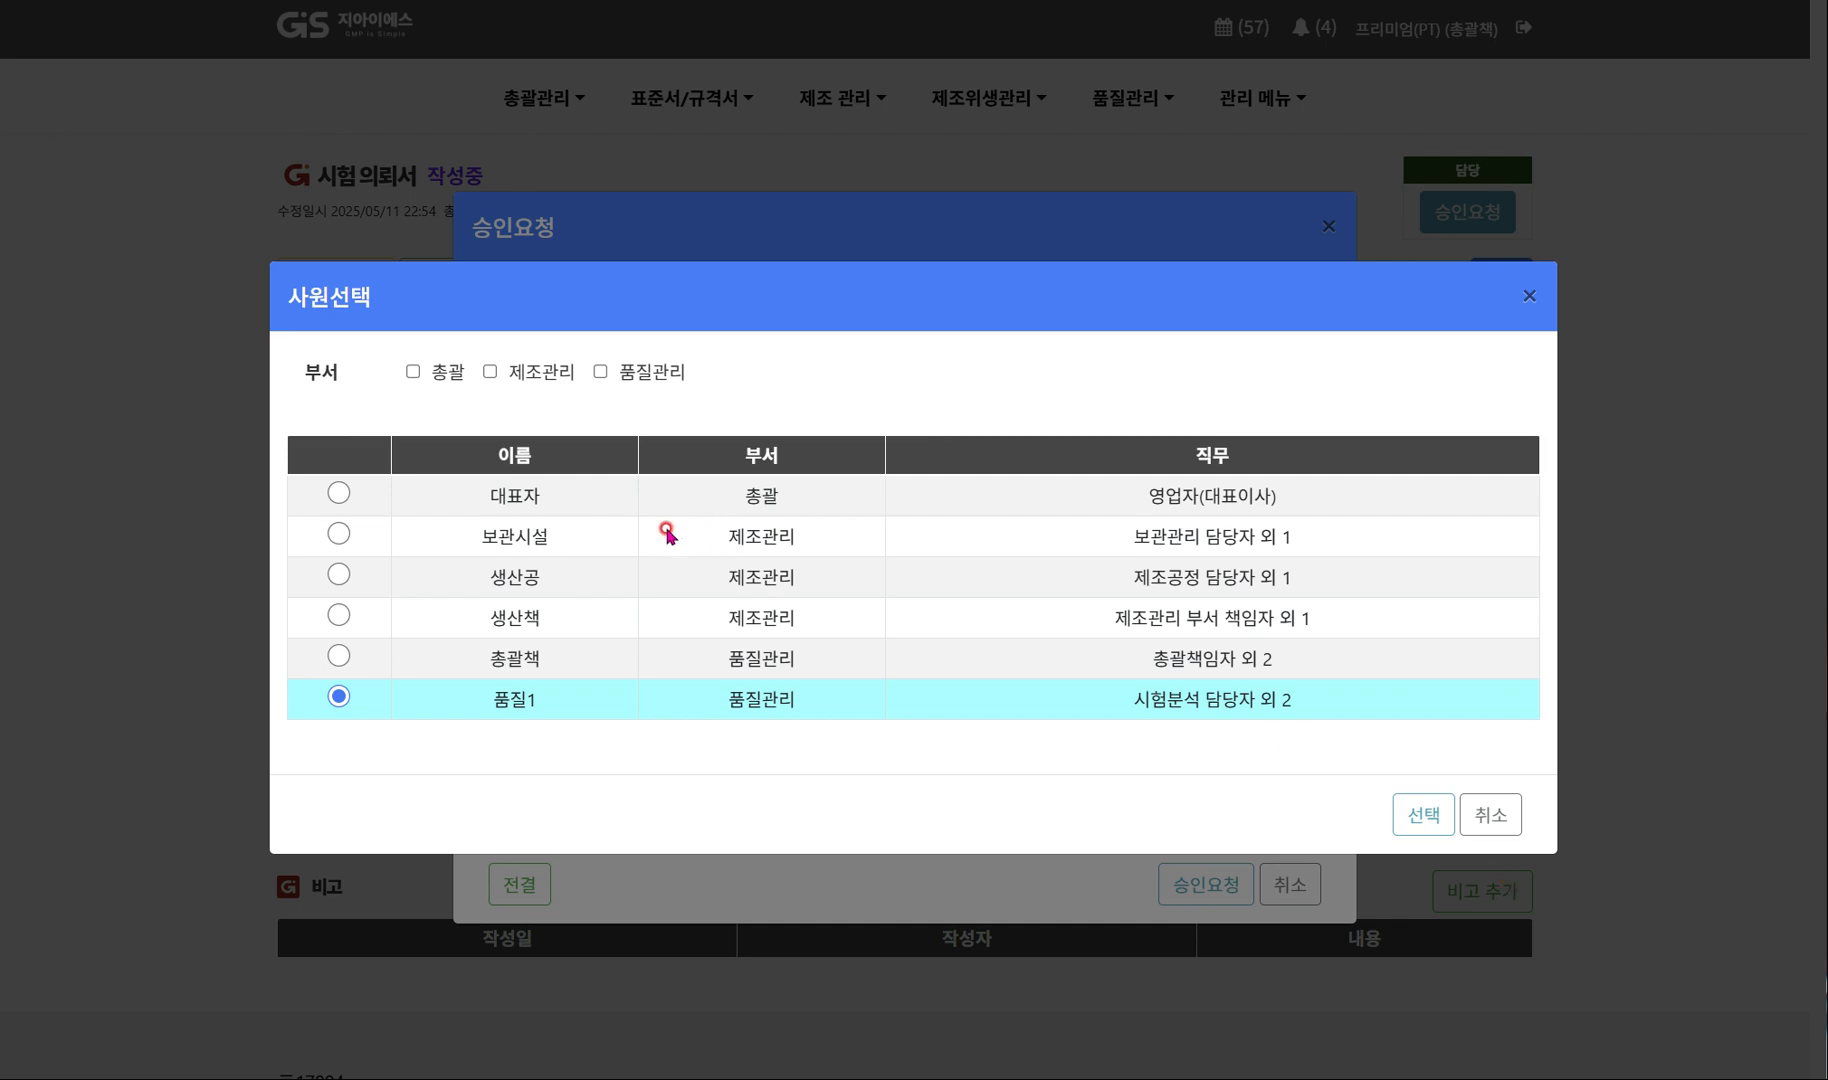
click(559, 506)
click(1426, 813)
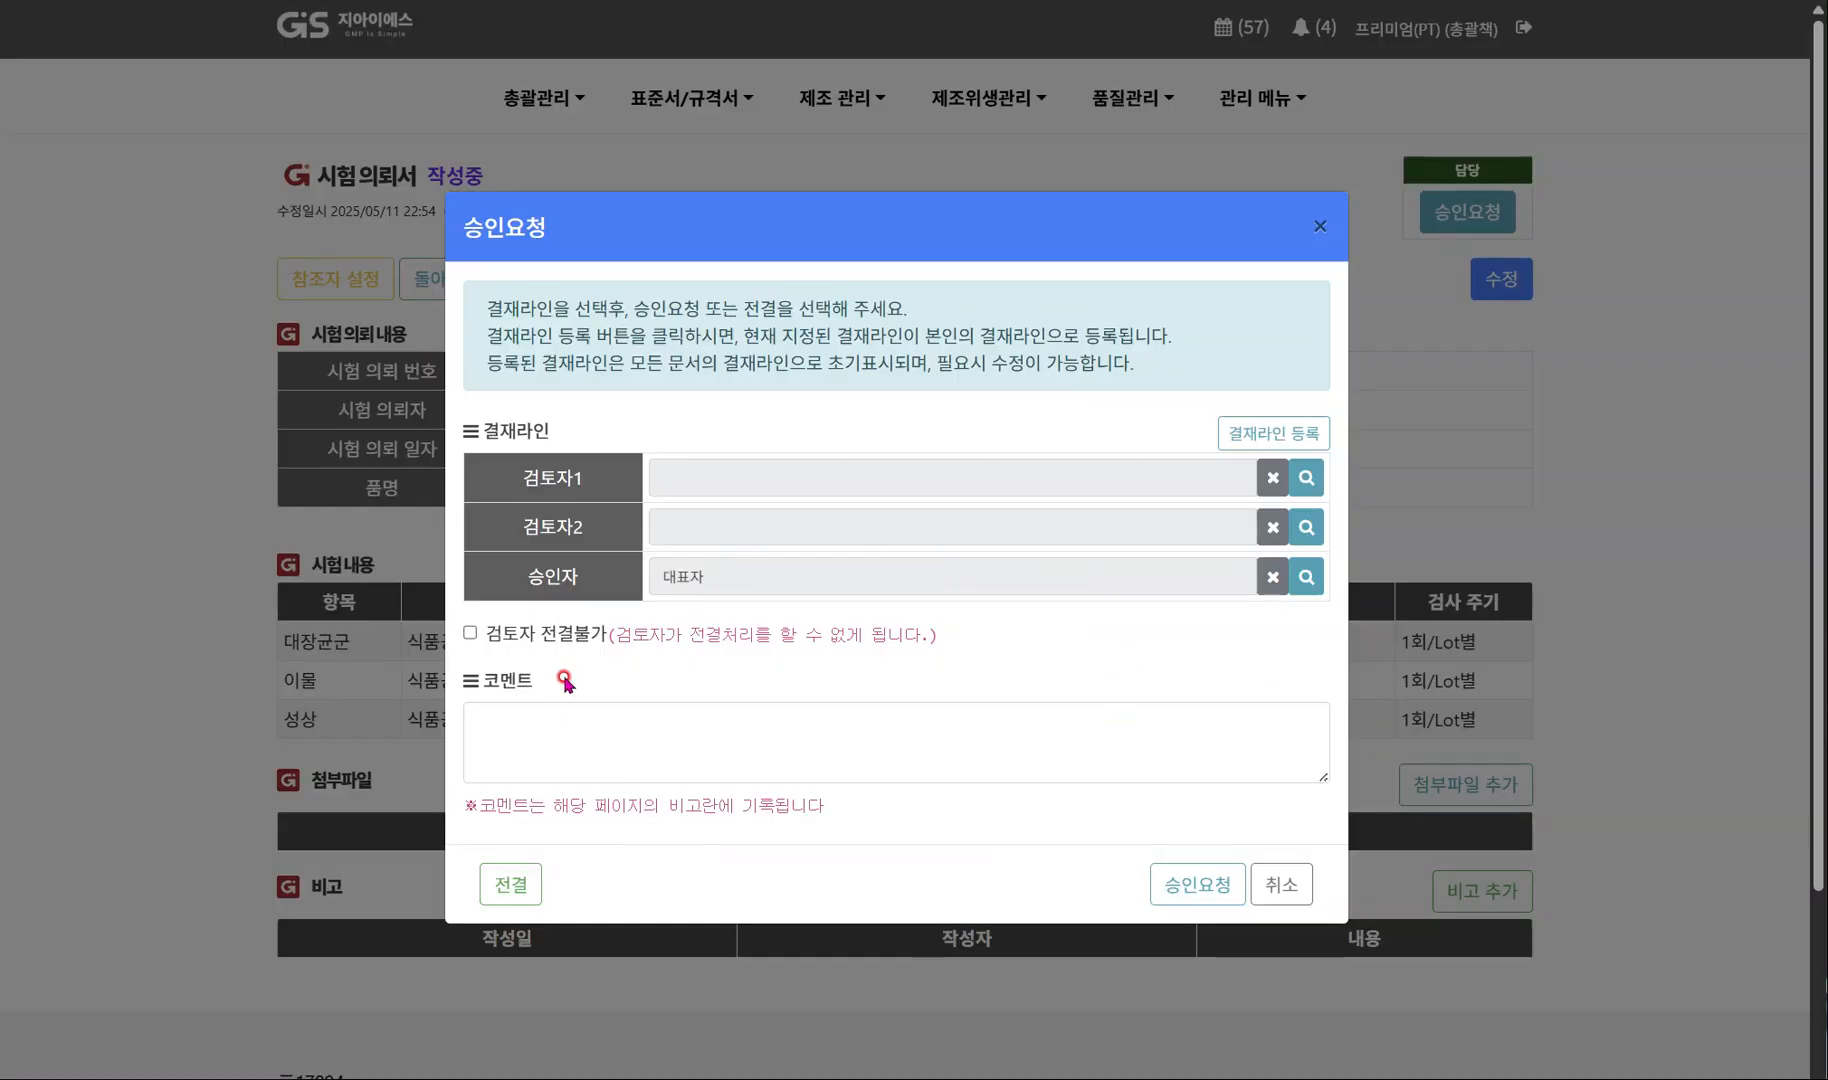
click(510, 884)
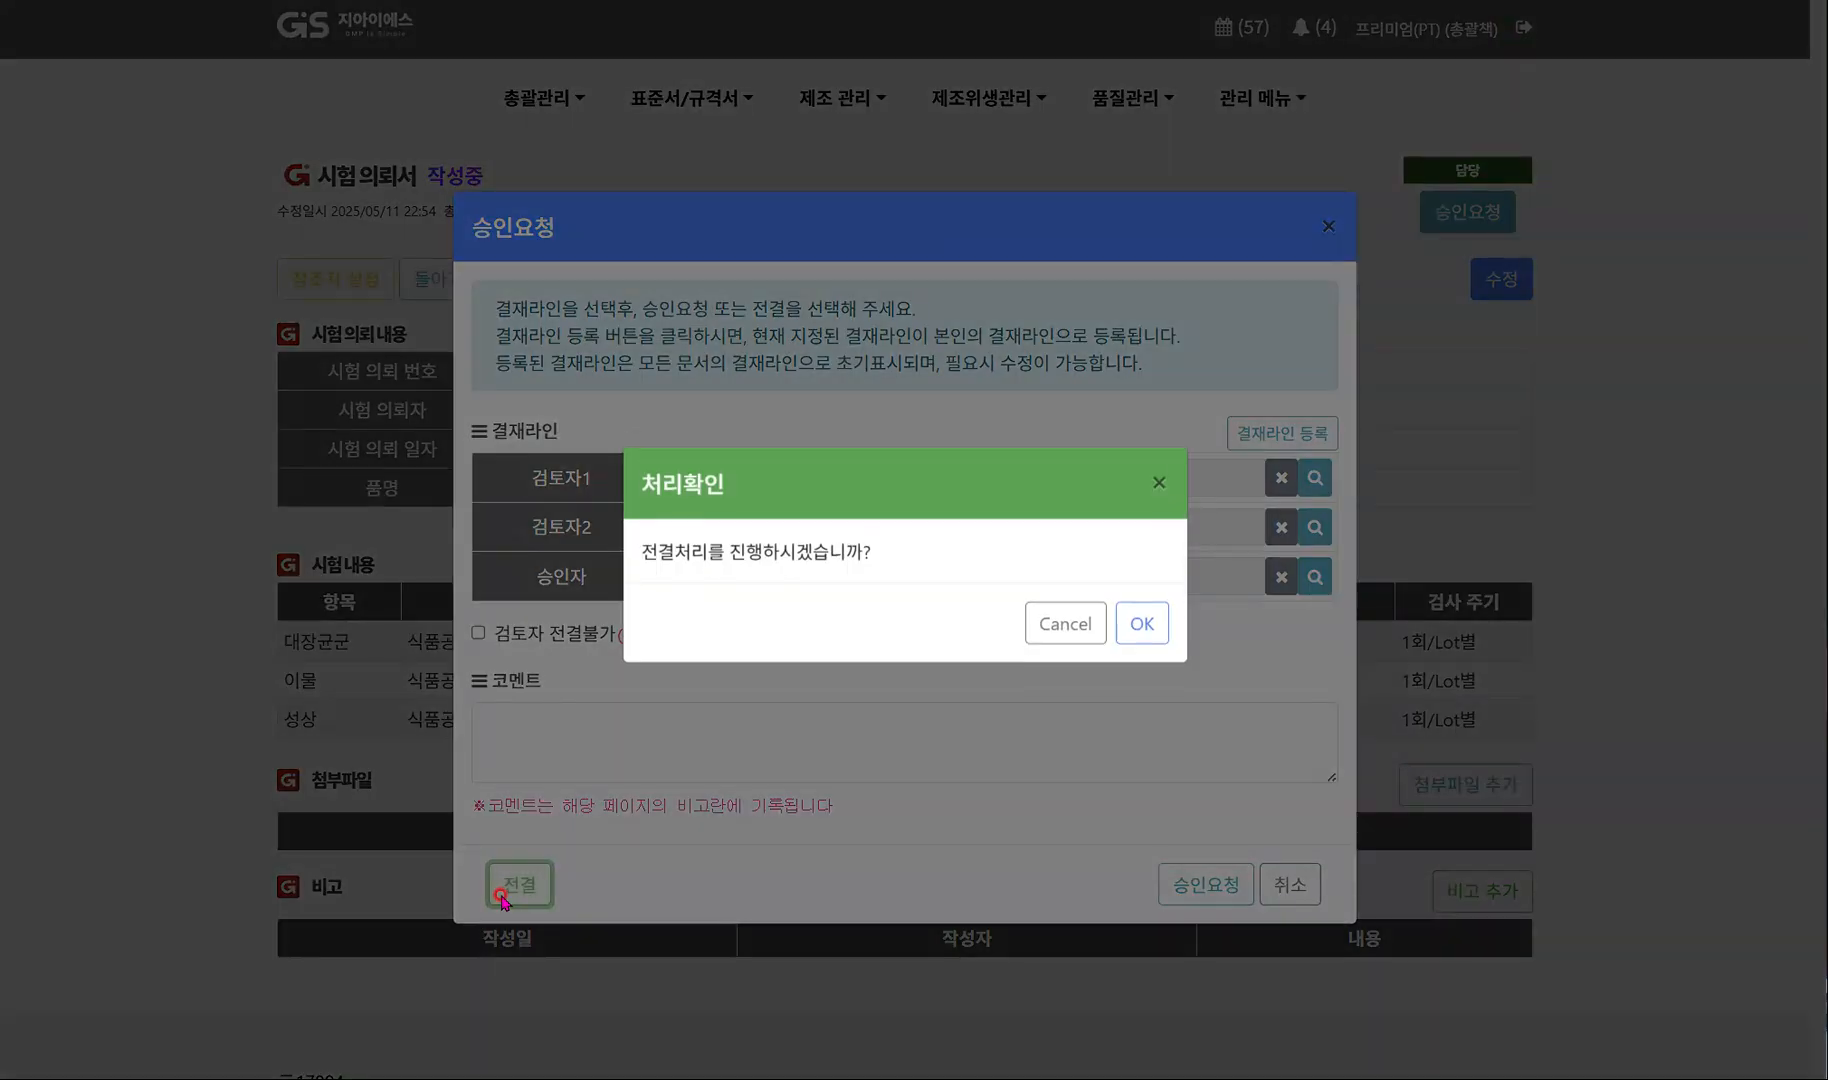
click(1142, 626)
click(1148, 628)
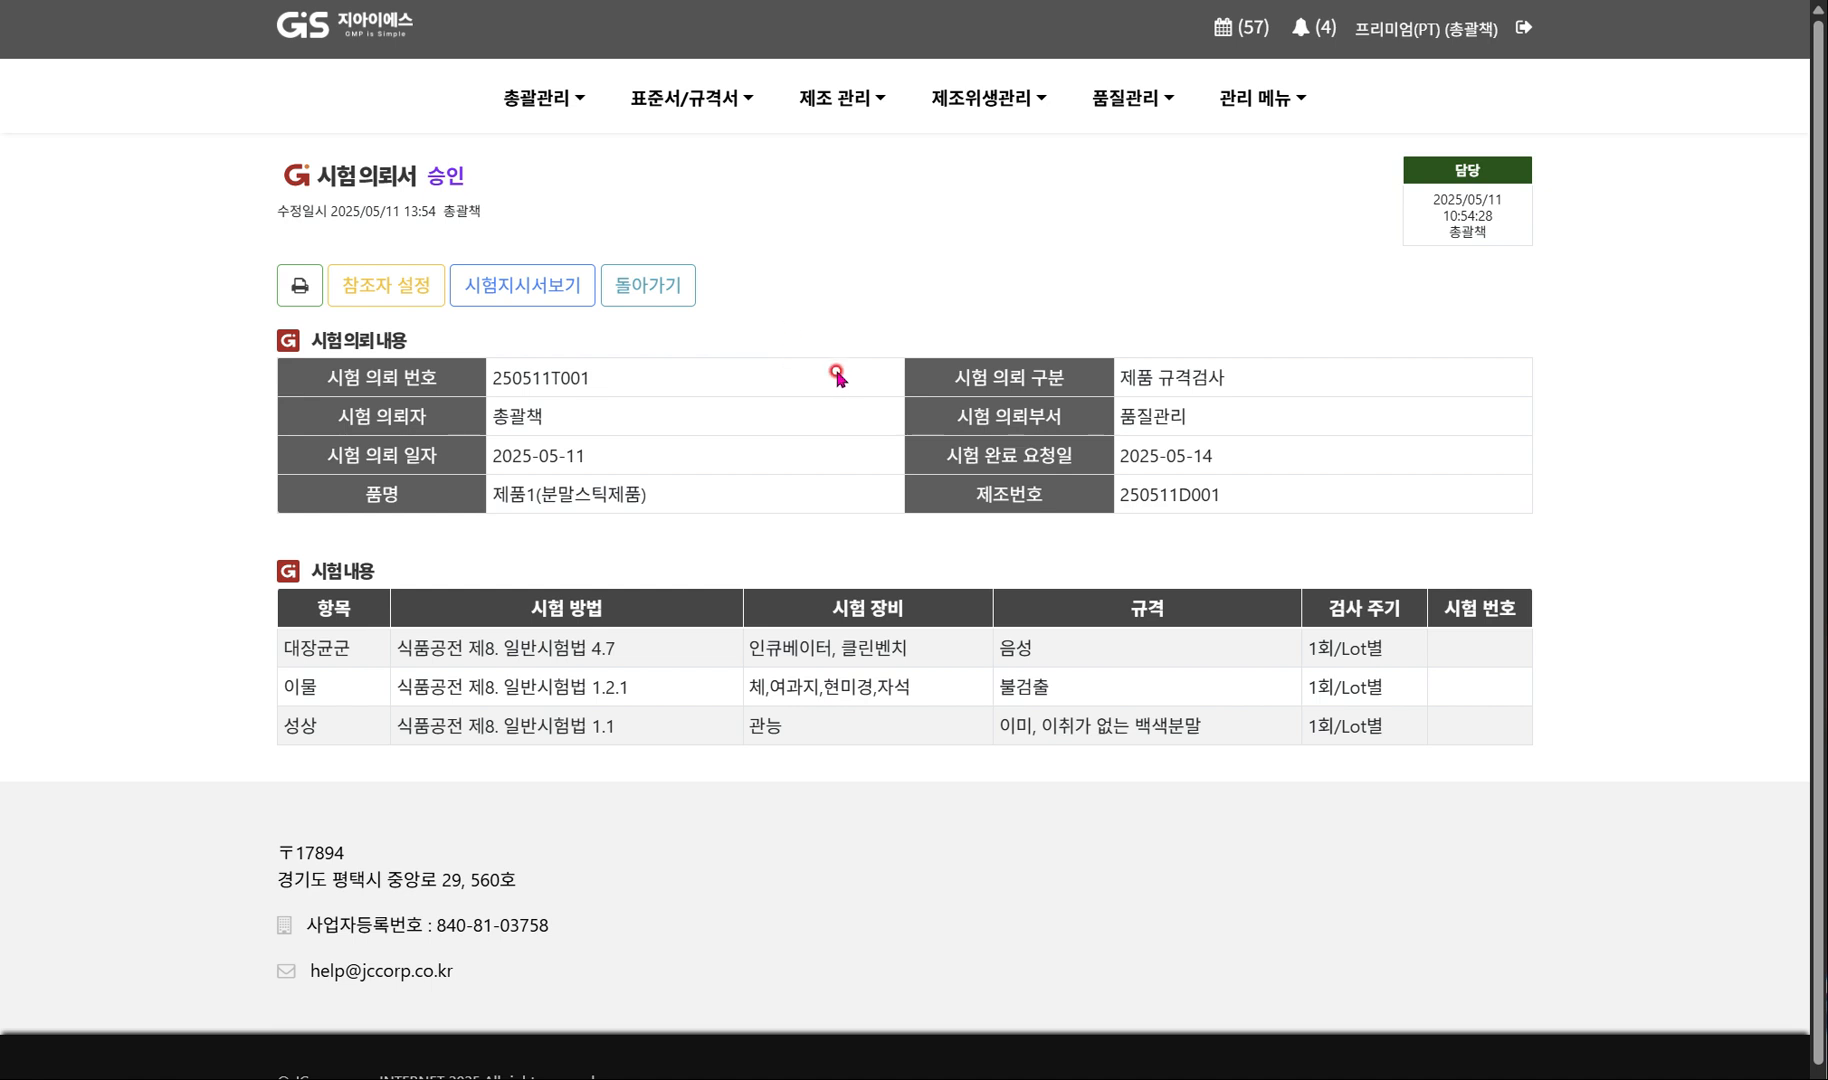
Go to the home dashboard and open the manufacturing record of 제품1(분말스틱제품) through its 제조지시서.
mouse_move(804, 106)
click(352, 33)
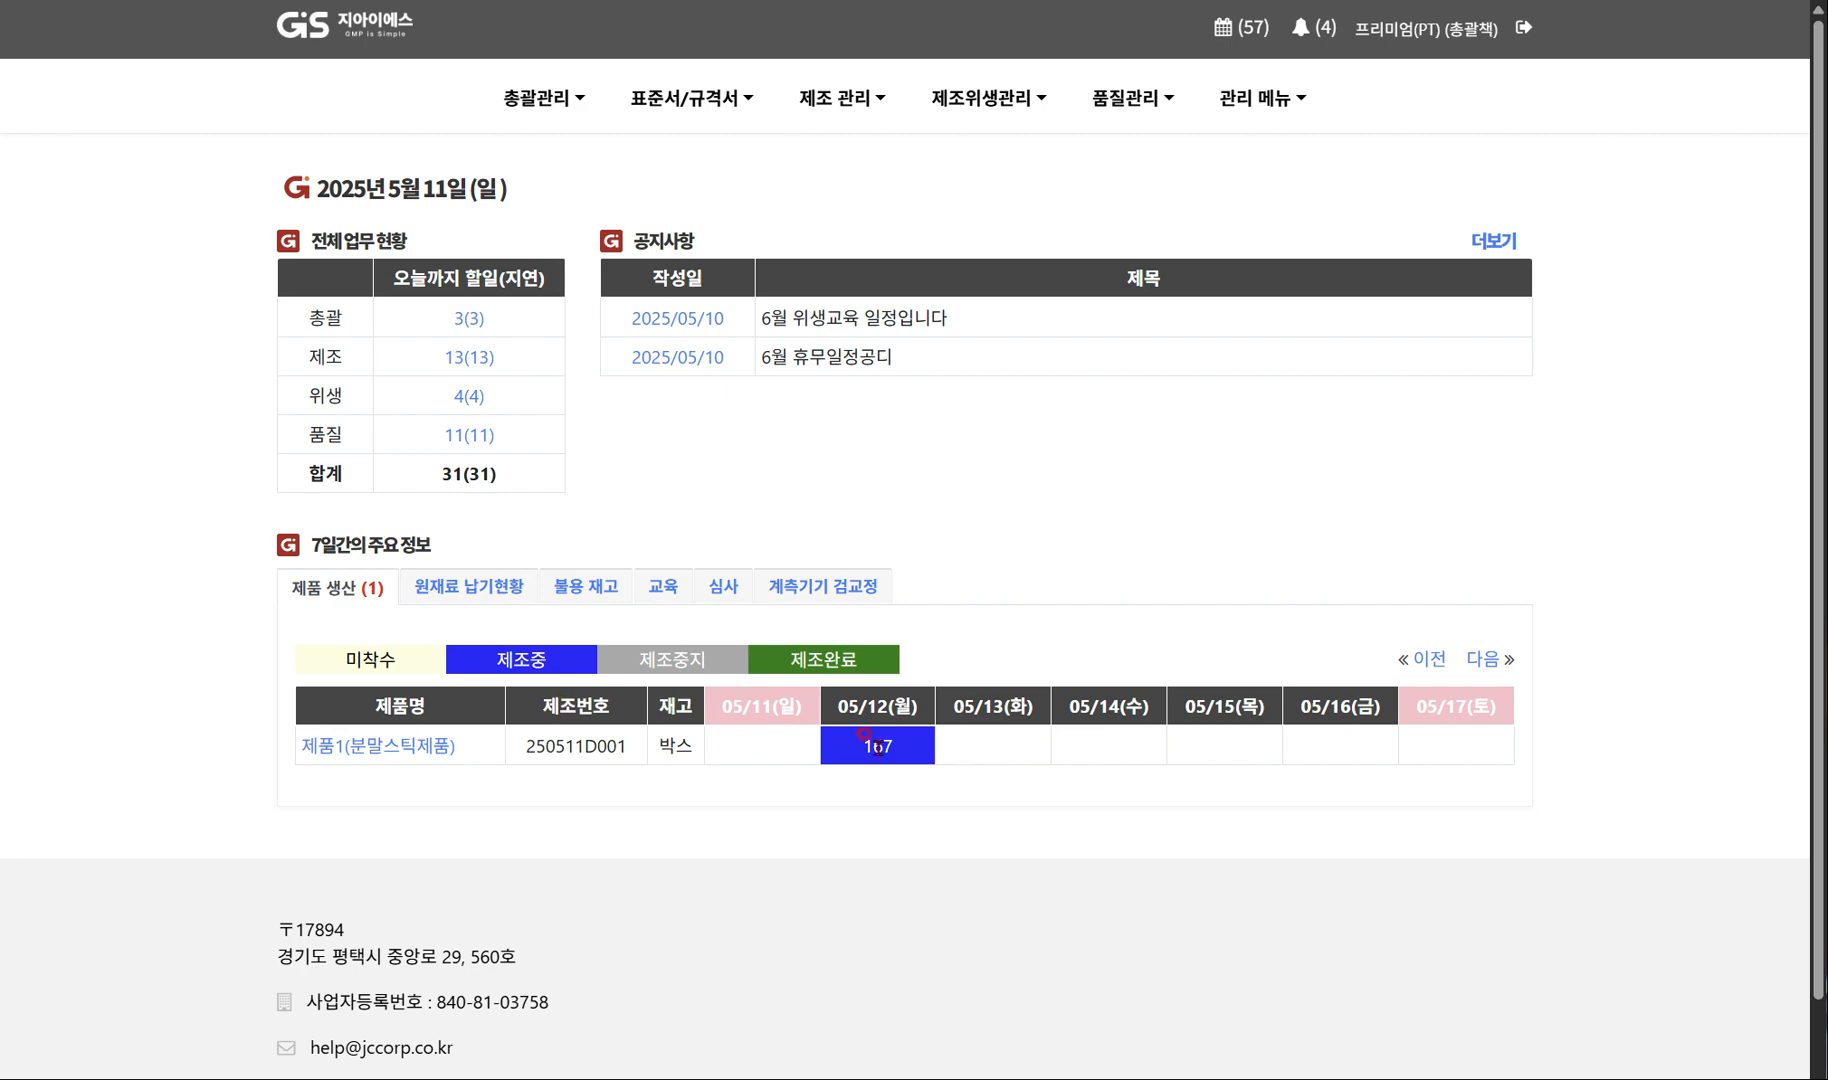
click(372, 745)
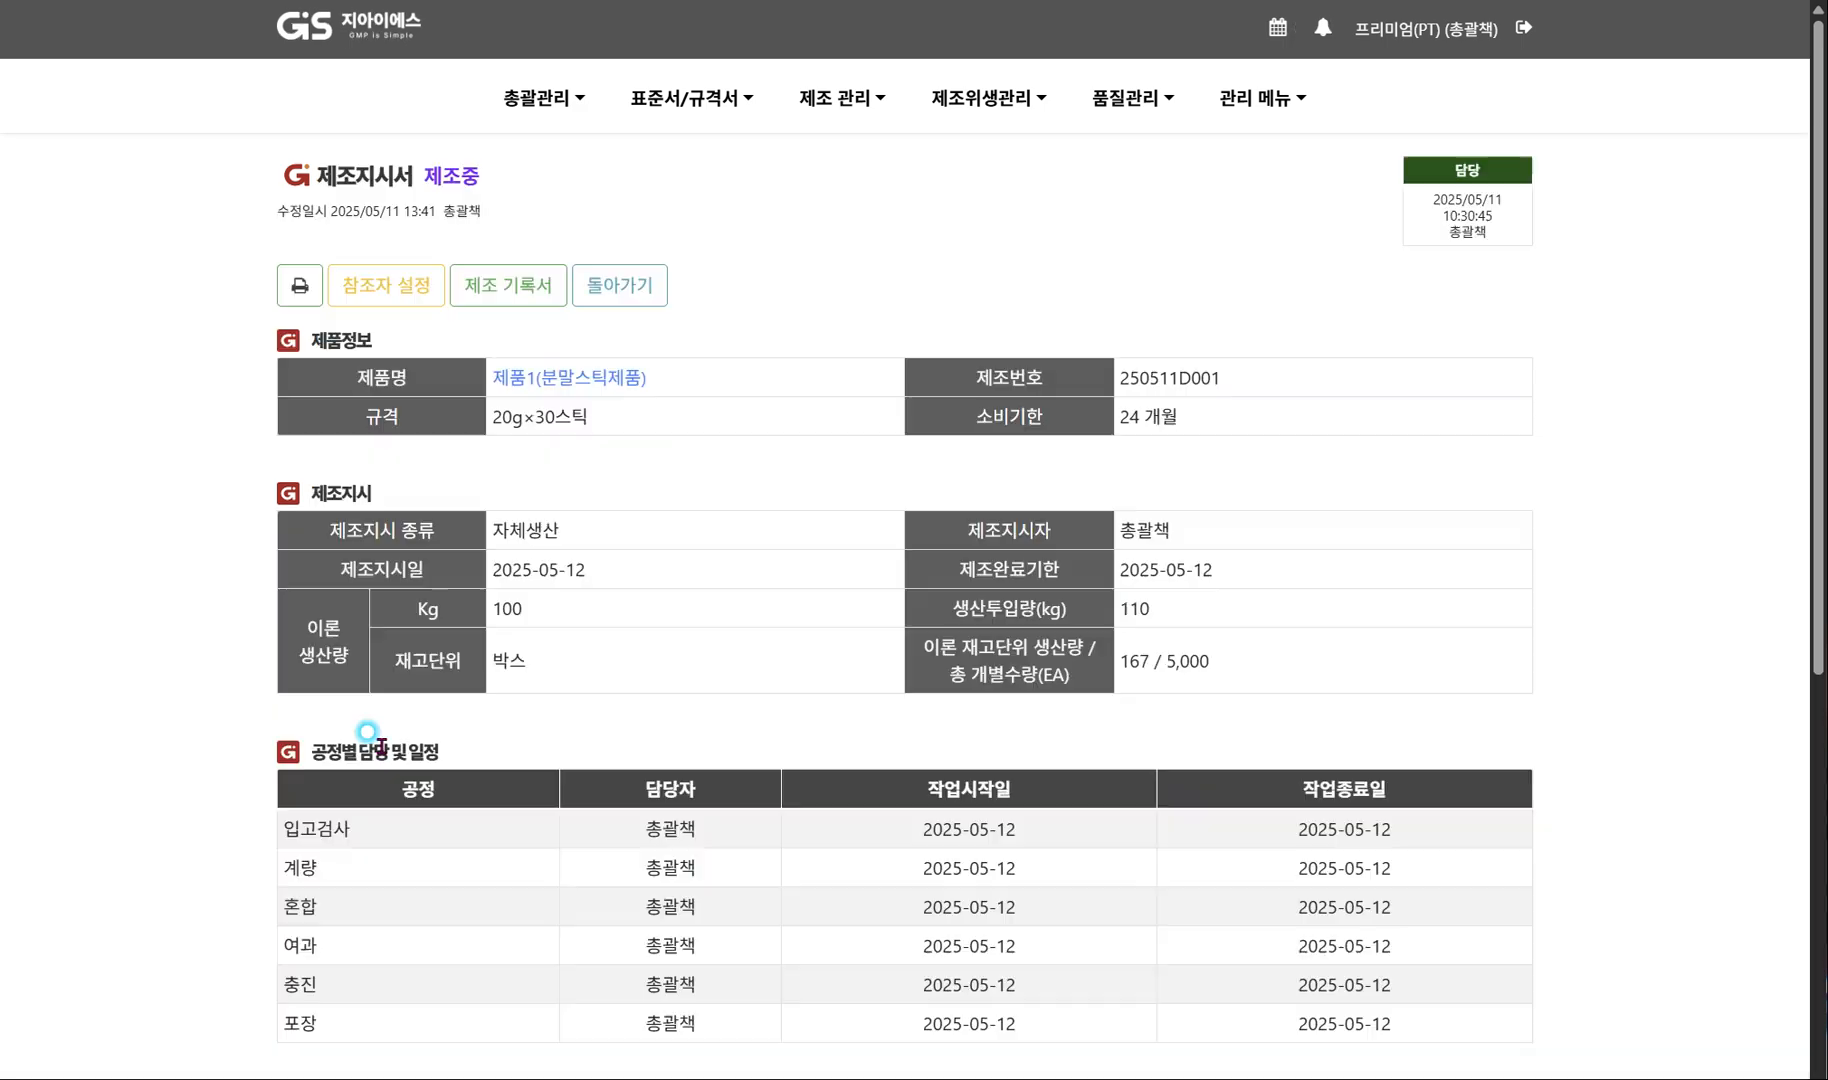
scroll(694, 727, down, 7)
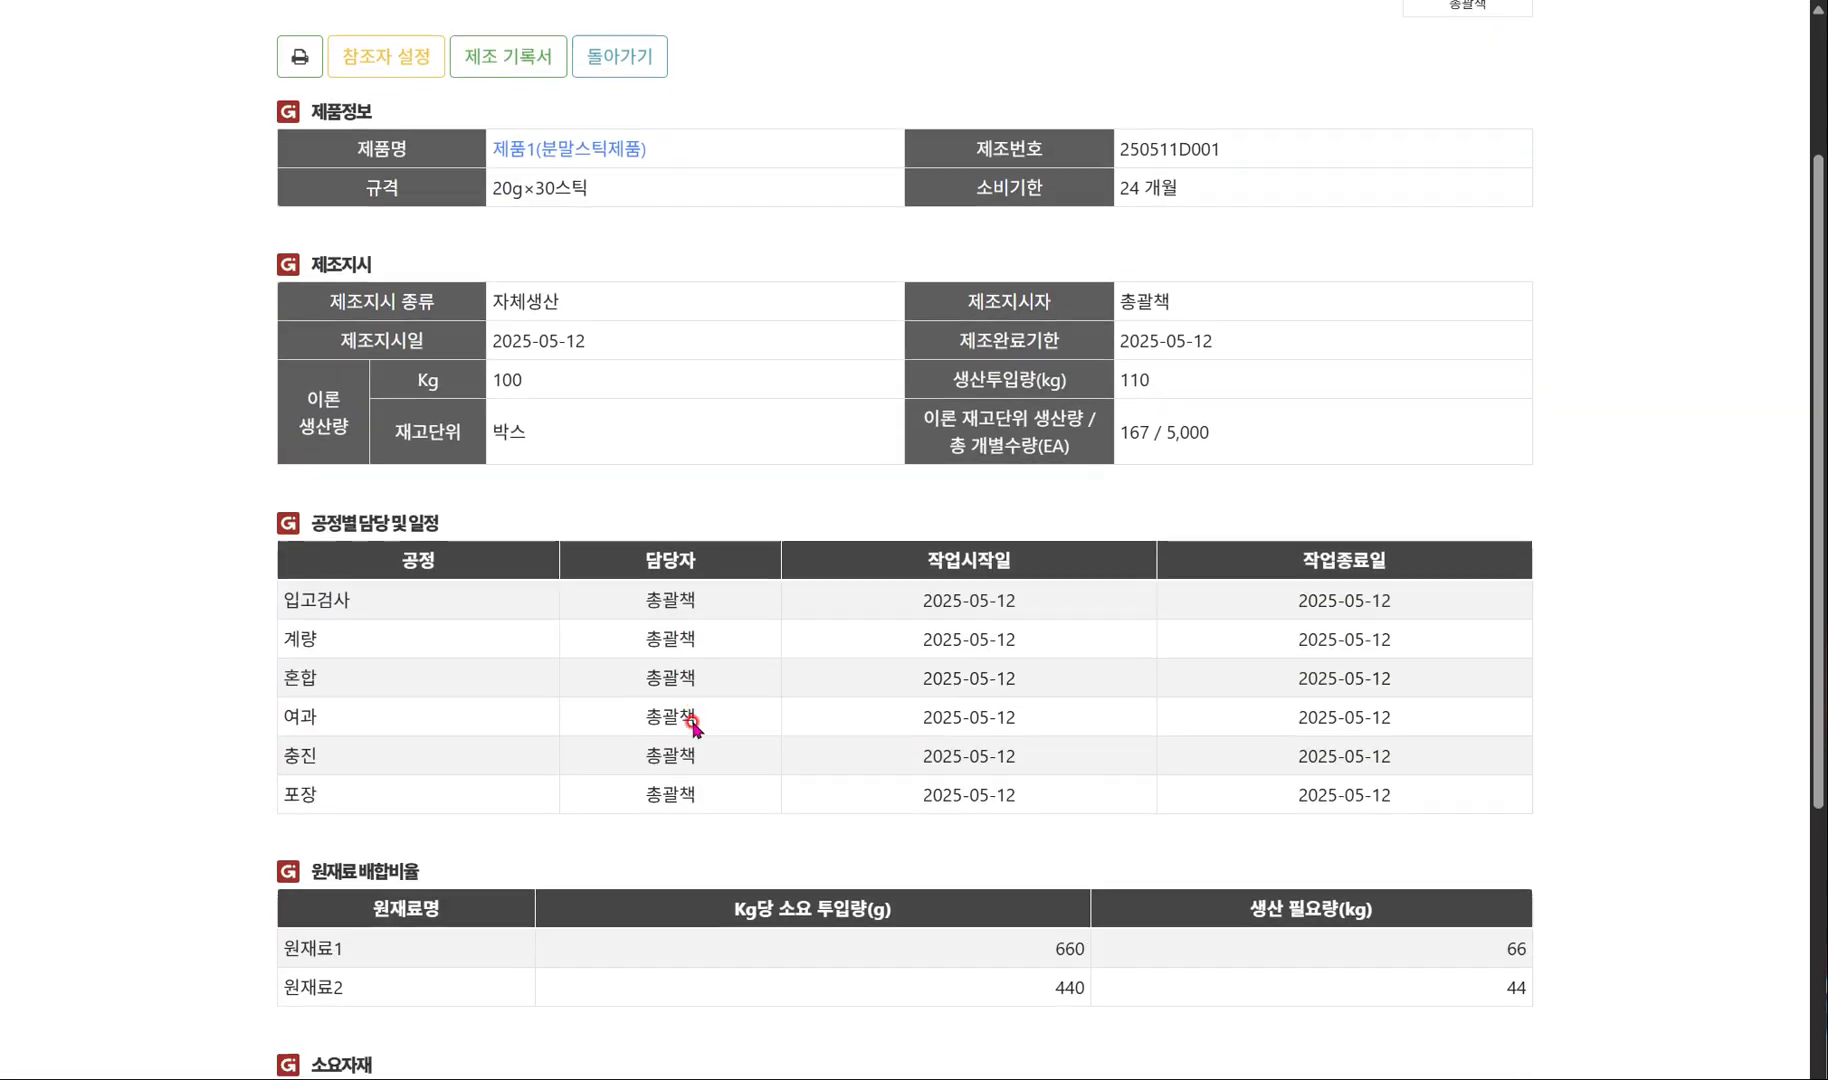
scroll(694, 727, up, 7)
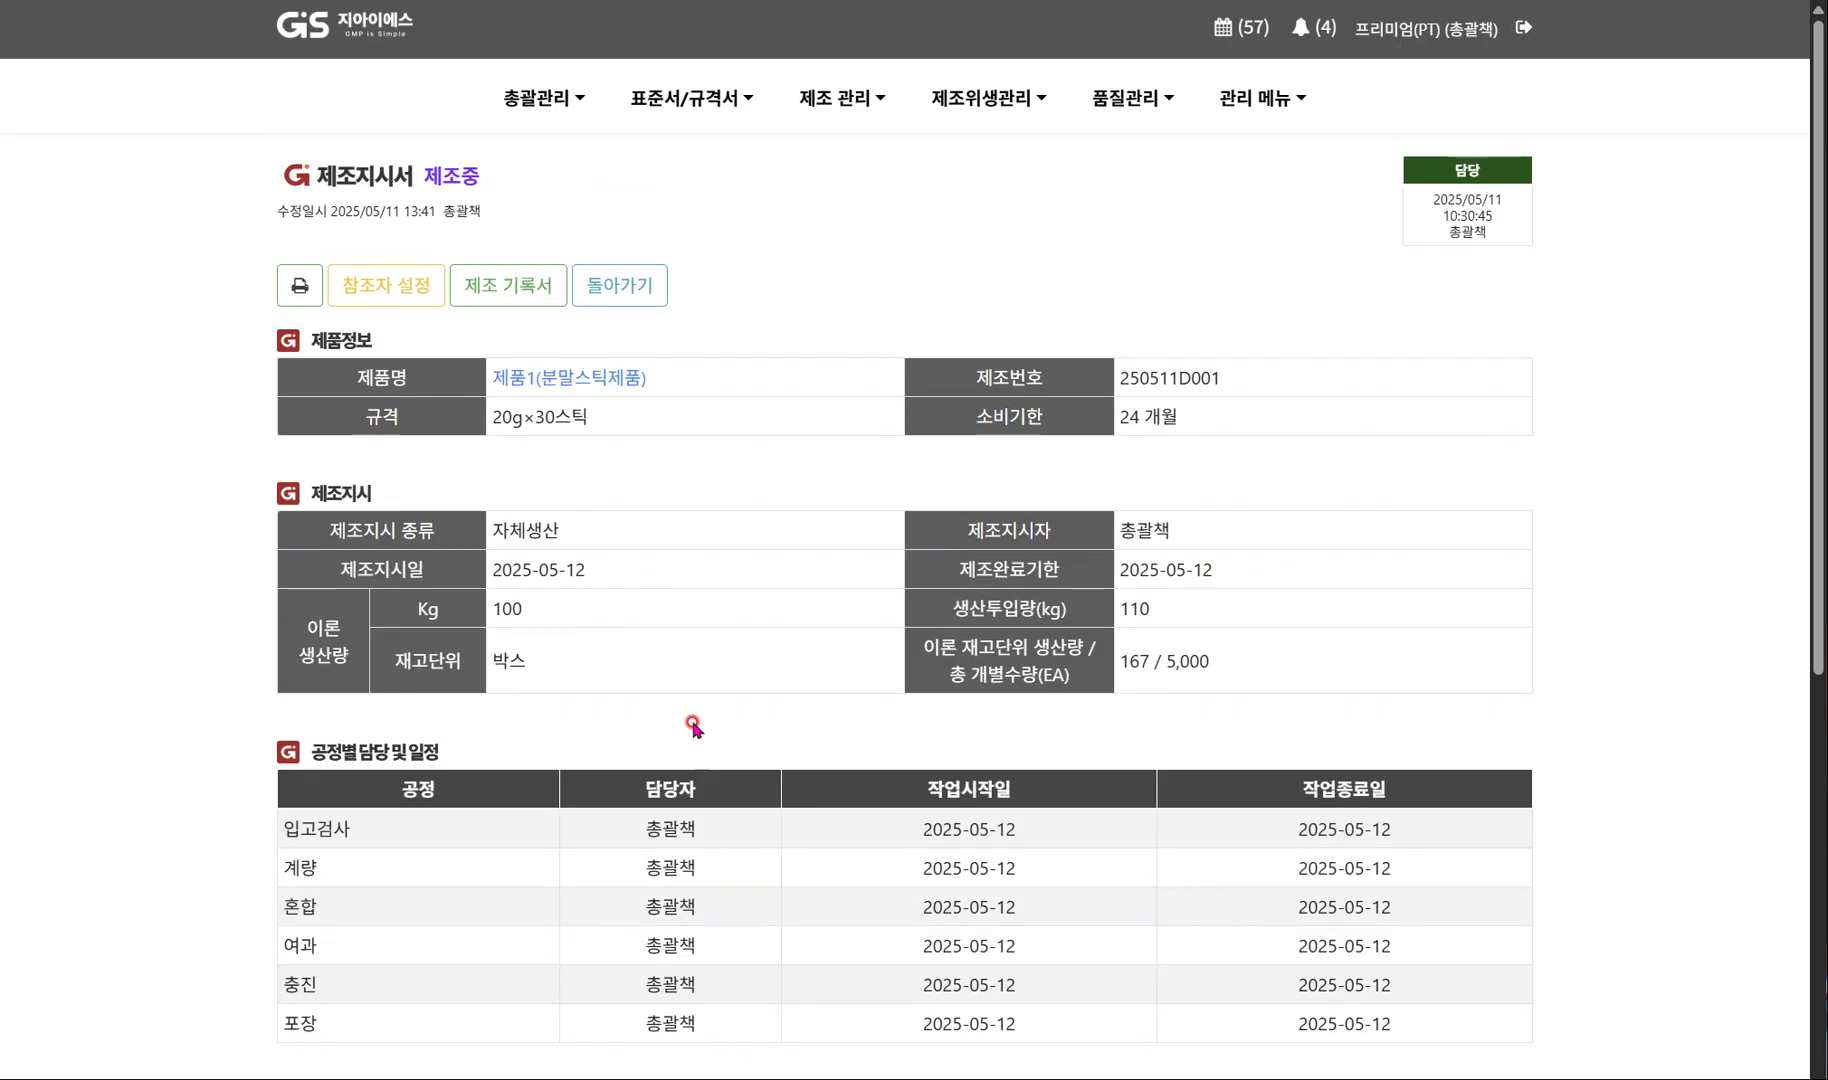
click(522, 292)
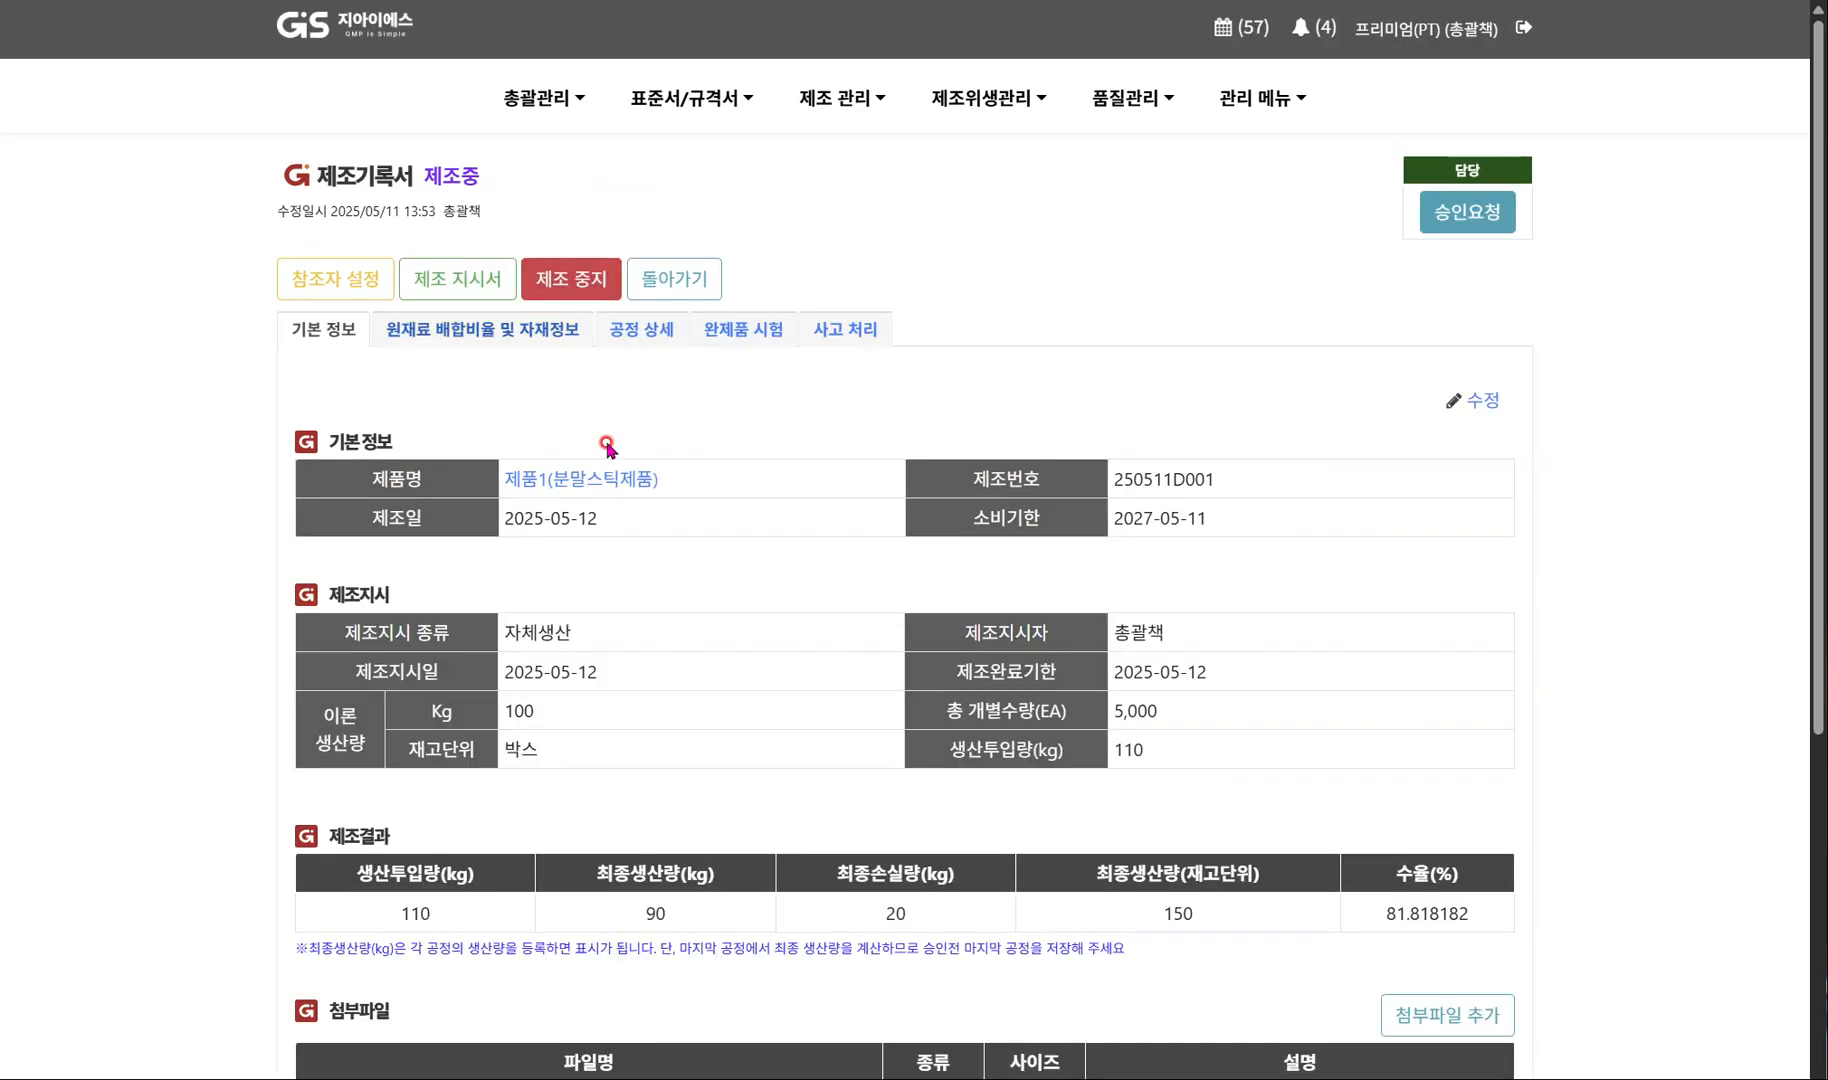
Review the manufacturing record's basic information and production results, then its 완제품 시험 items.
scroll(705, 580, down, 1)
scroll(705, 580, down, 1)
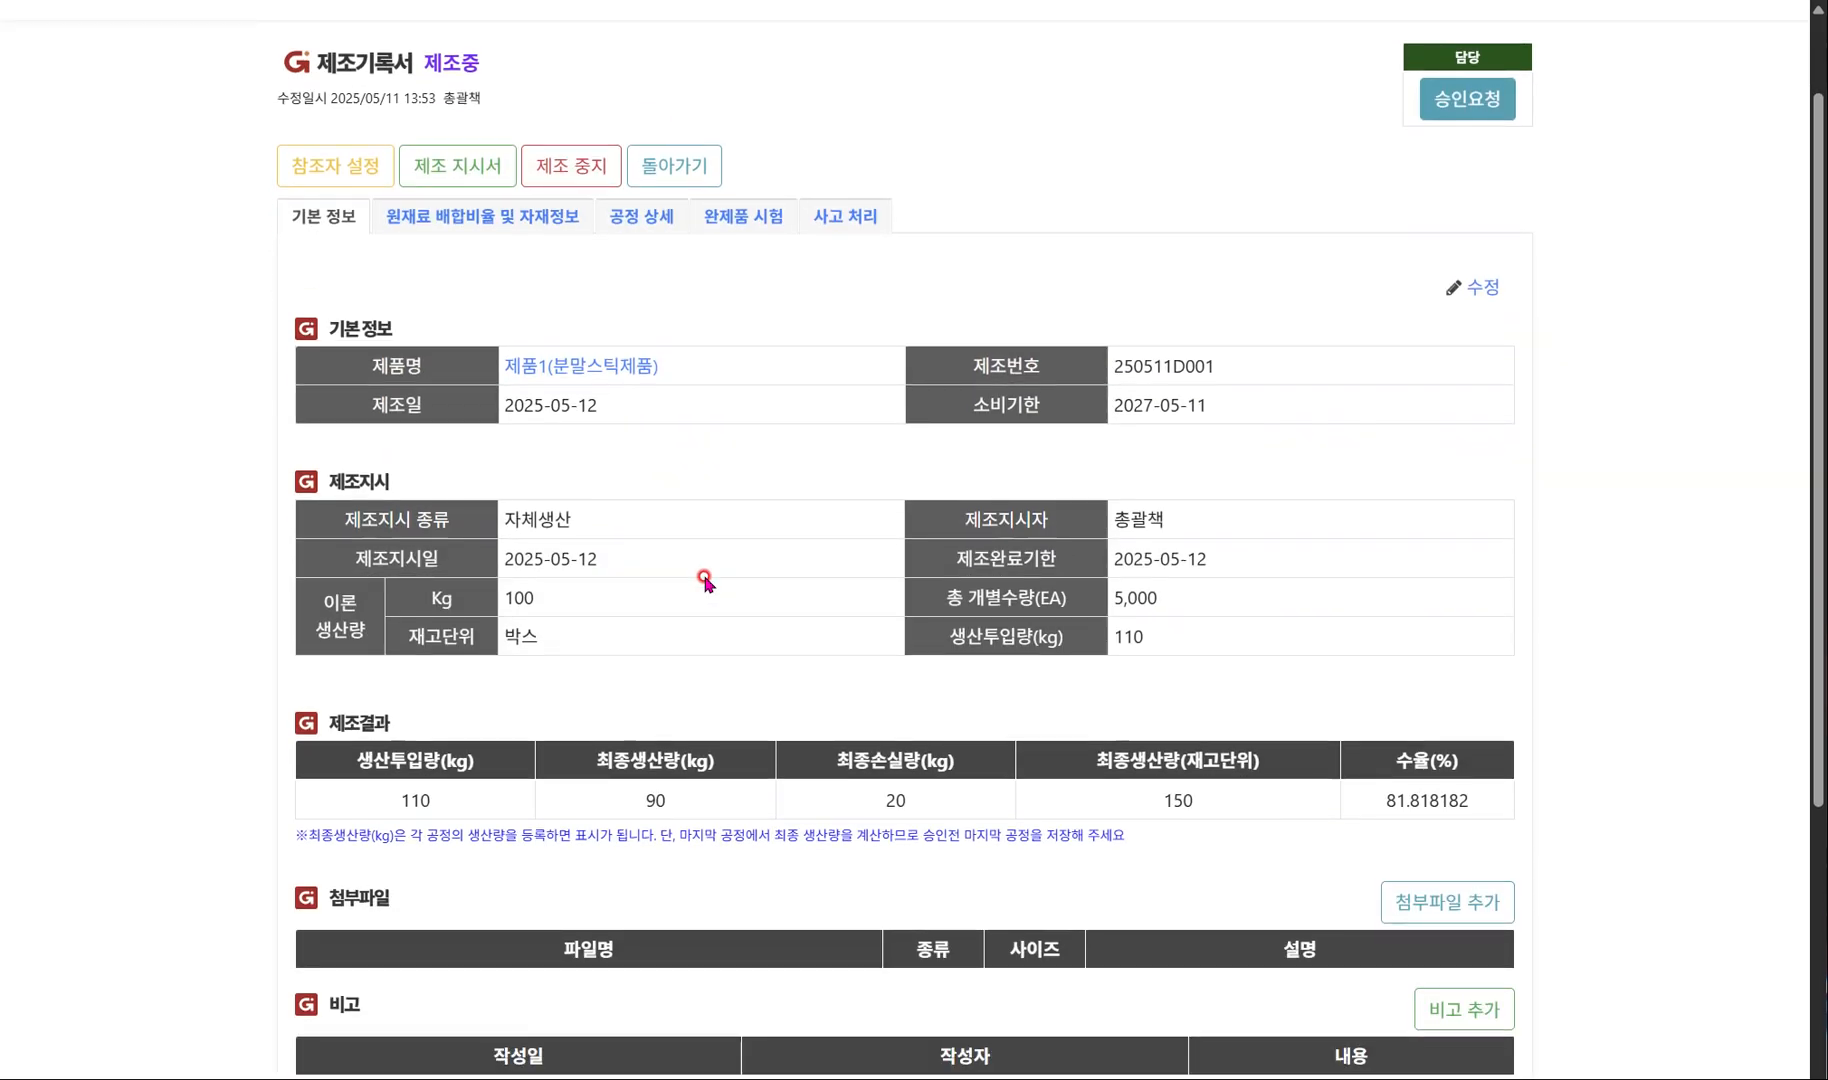
scroll(705, 580, down, 2)
scroll(705, 580, up, 2)
click(724, 216)
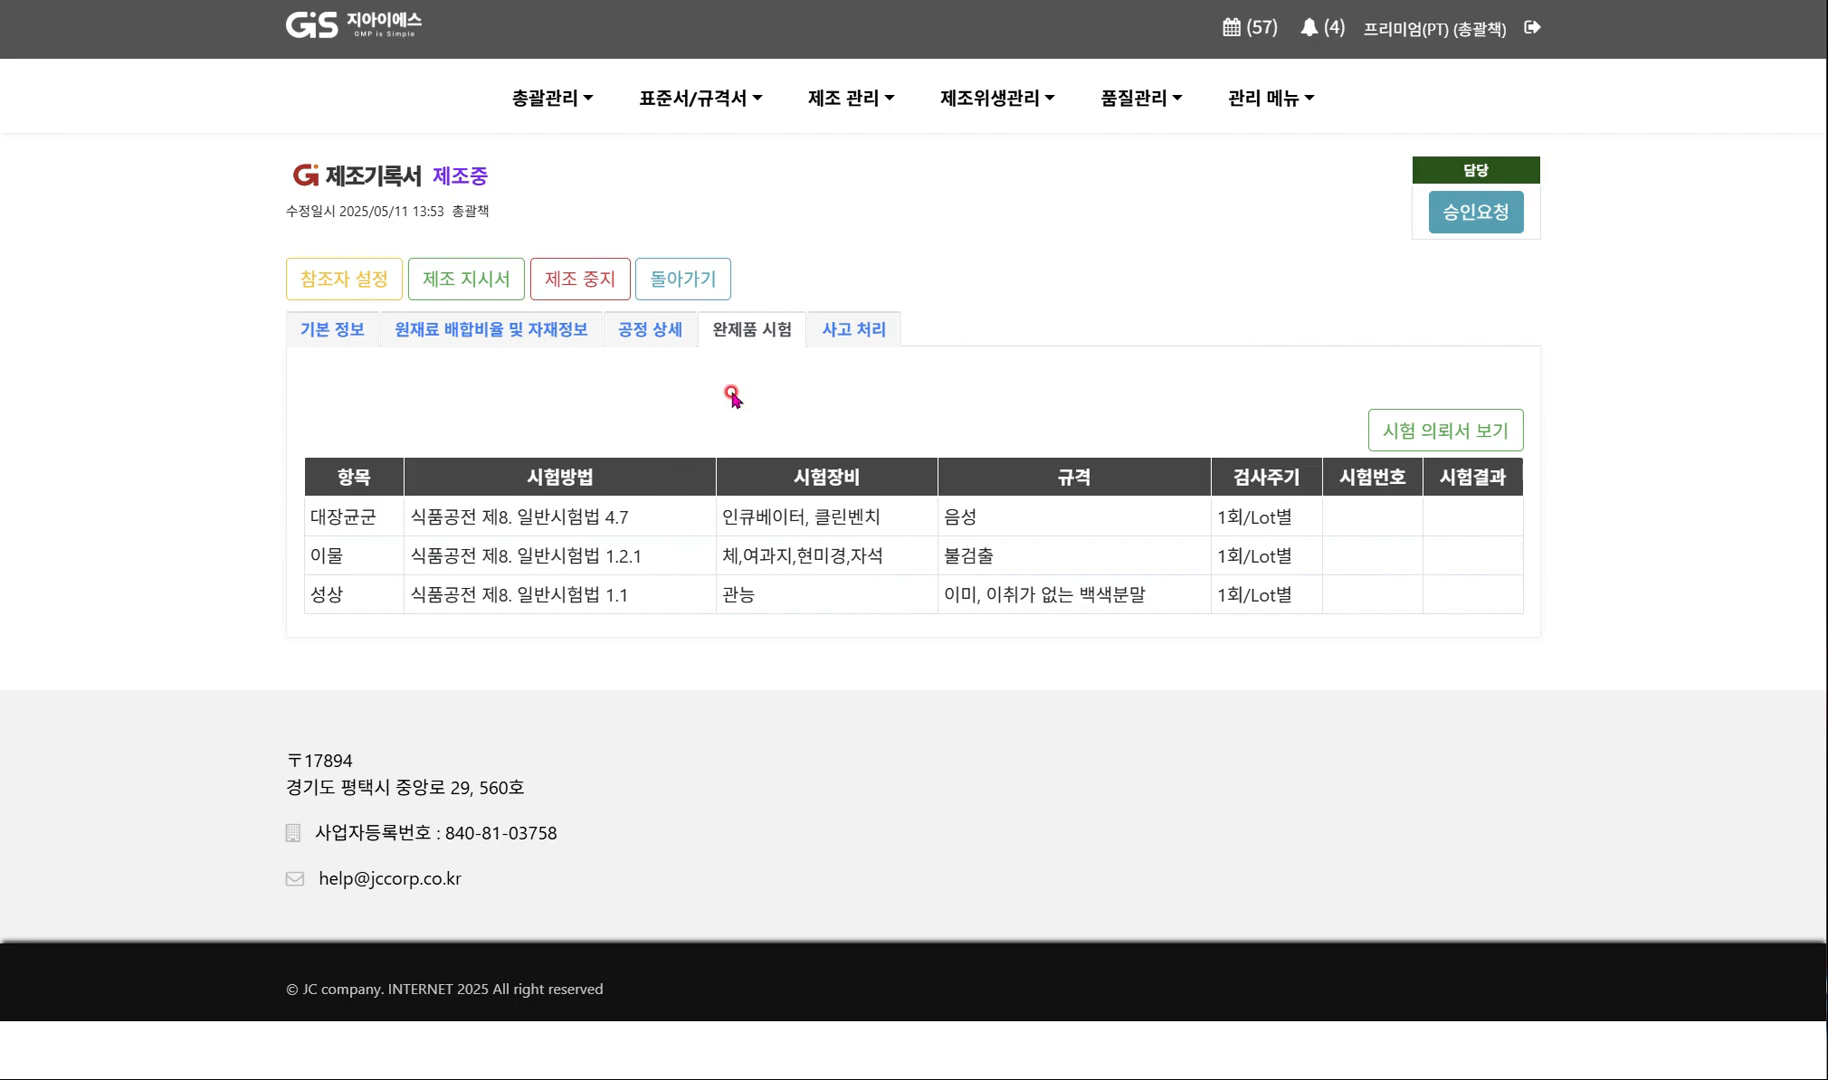
Request approval of the manufacturing record and finalize it through 전결 without assigning reviewers or an approver.
click(1468, 228)
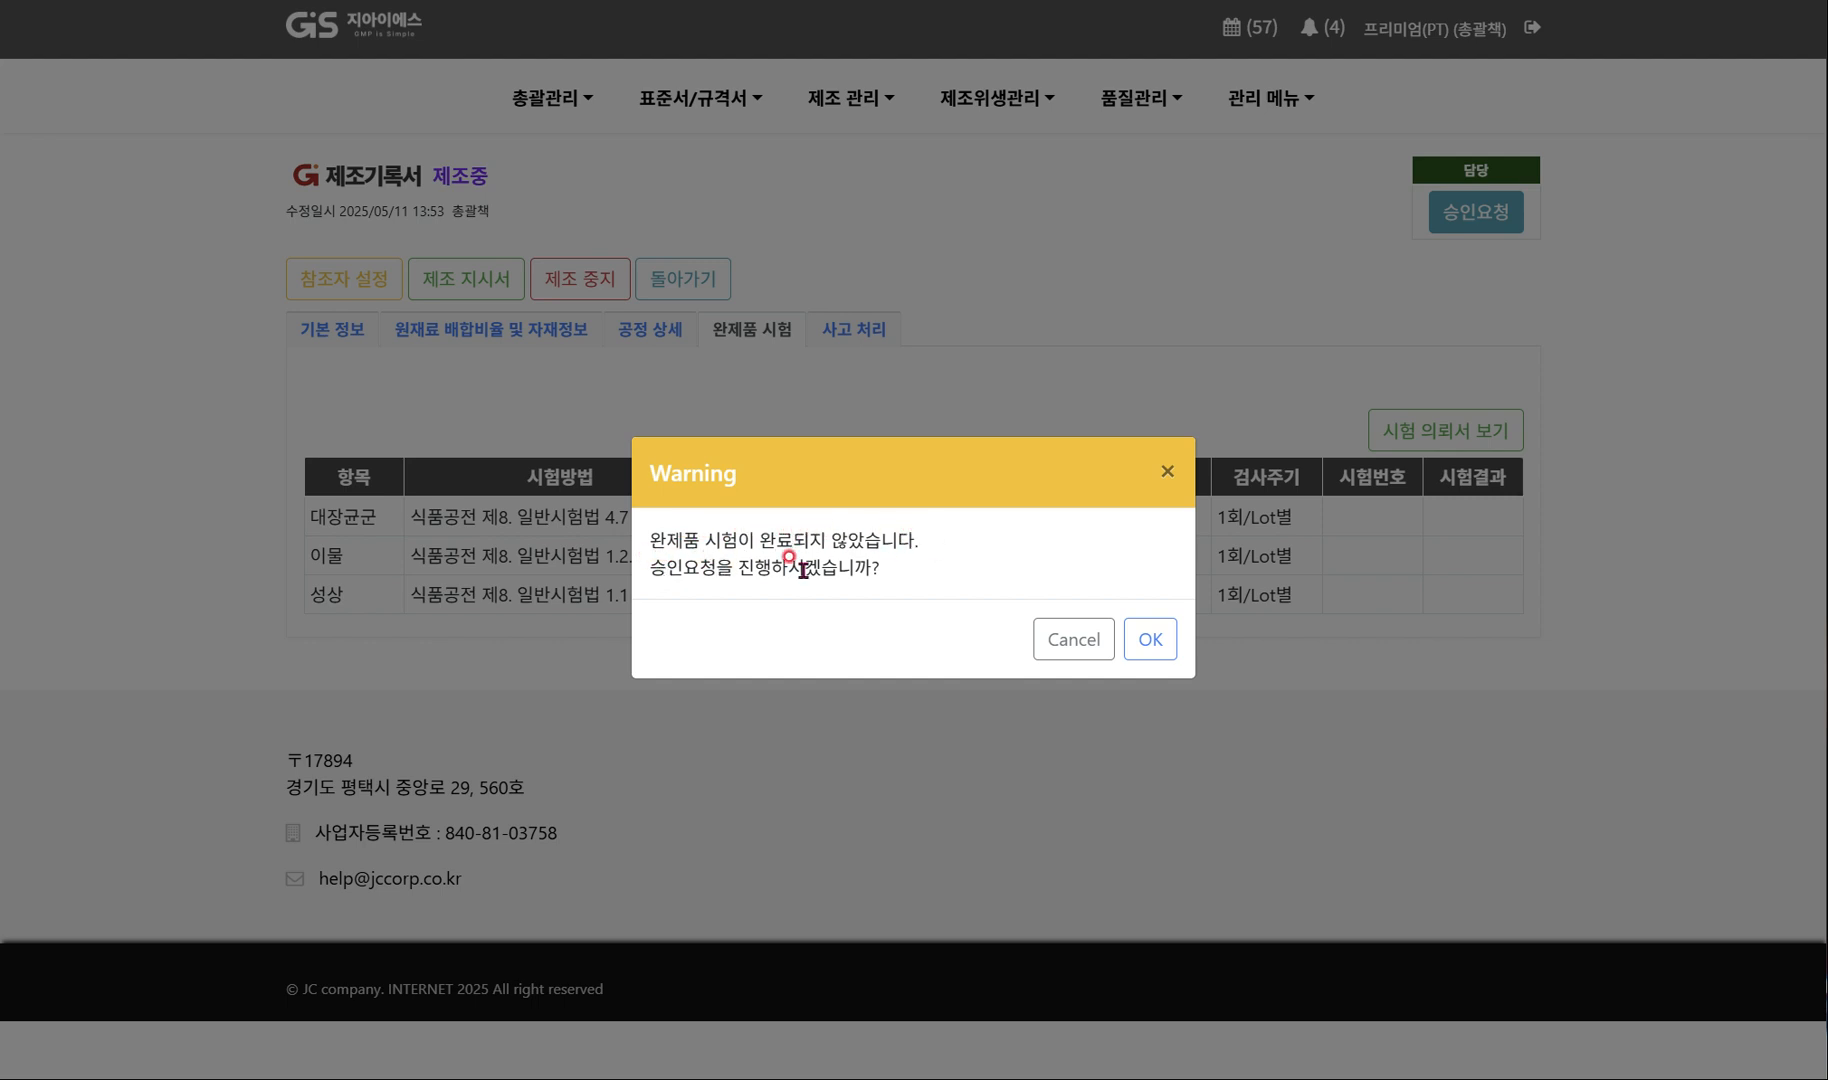
click(1150, 640)
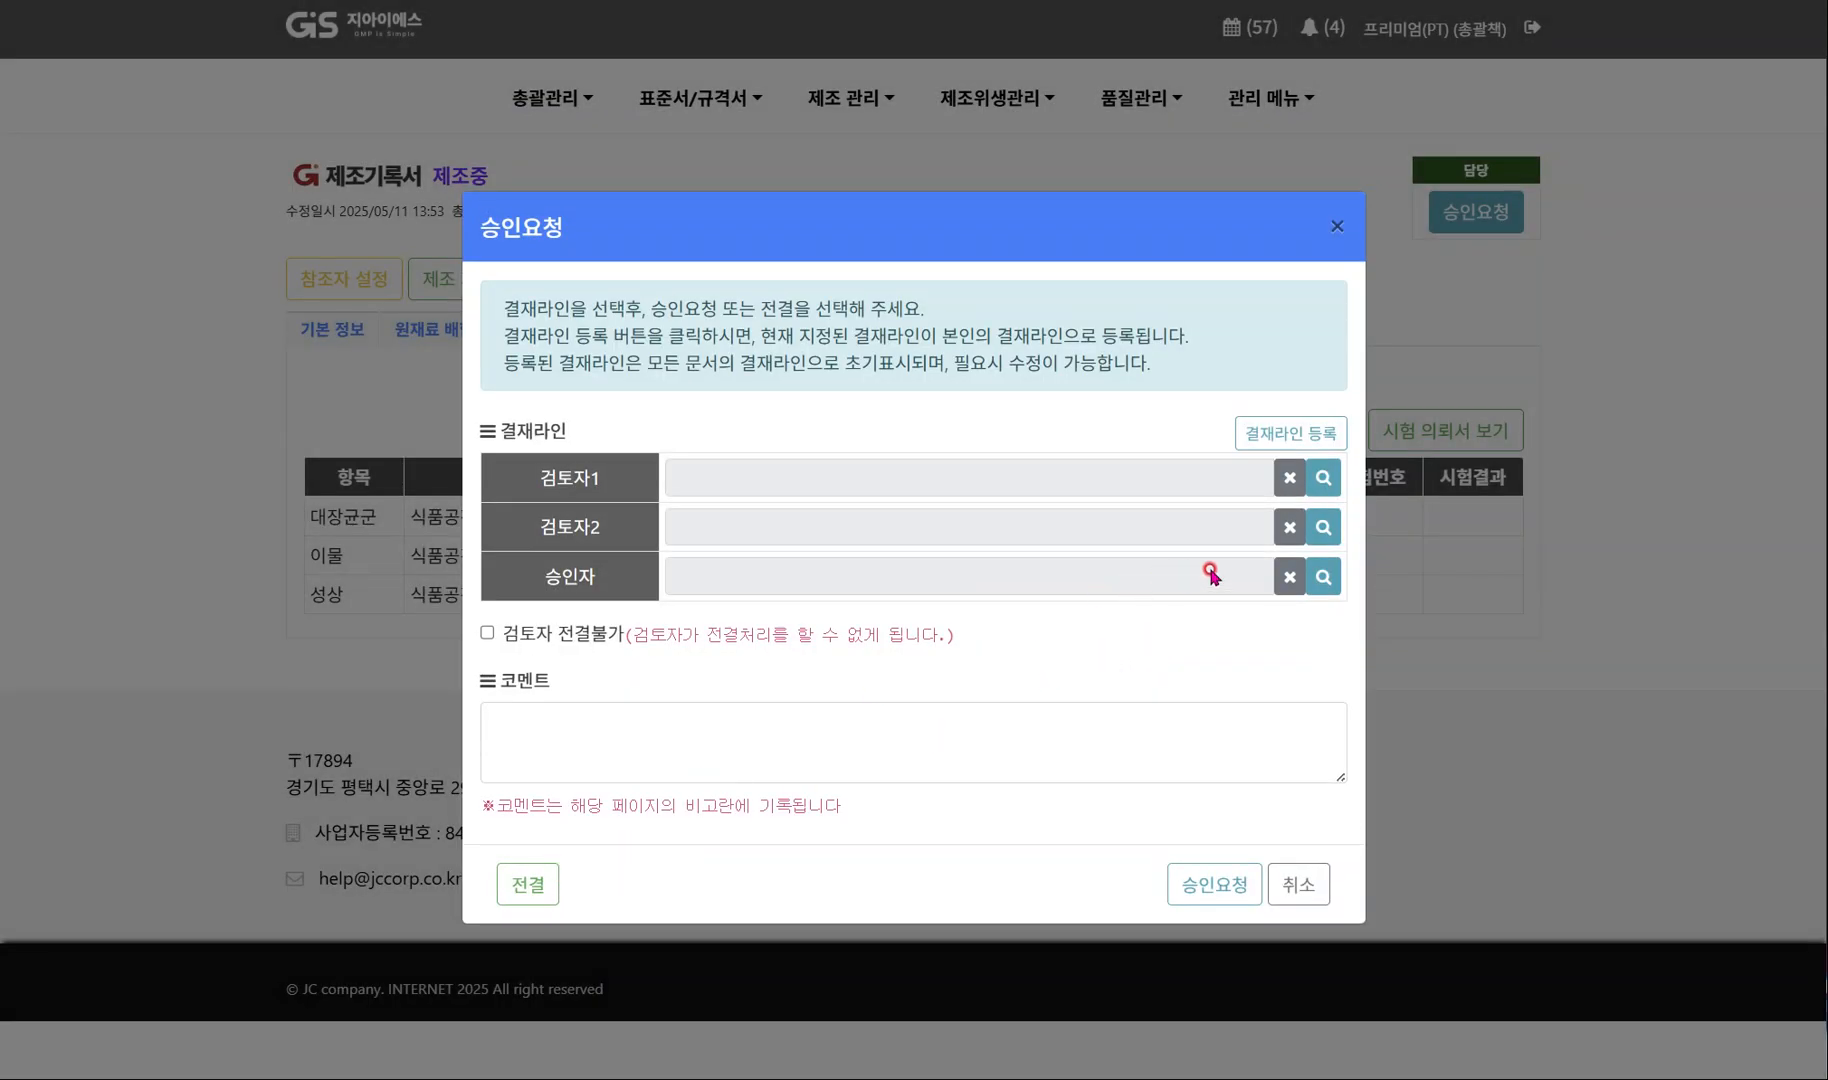
click(1322, 580)
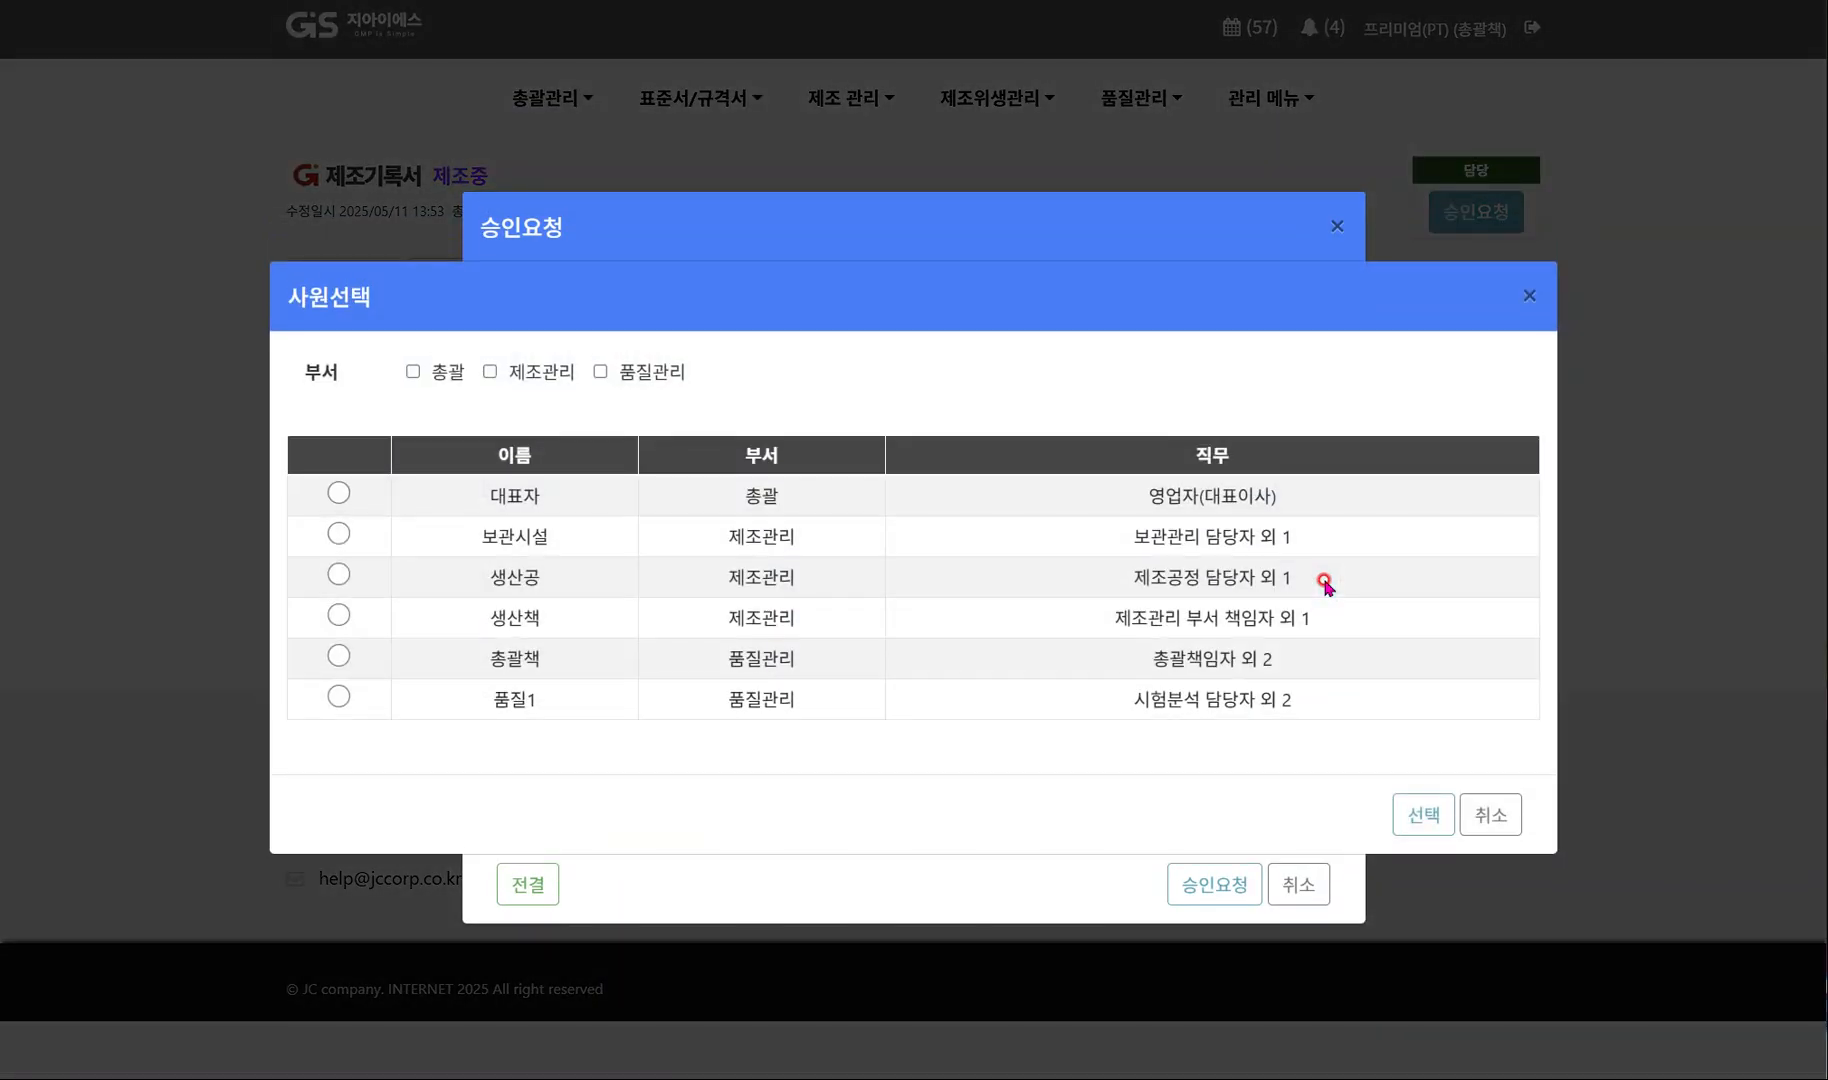
click(1492, 814)
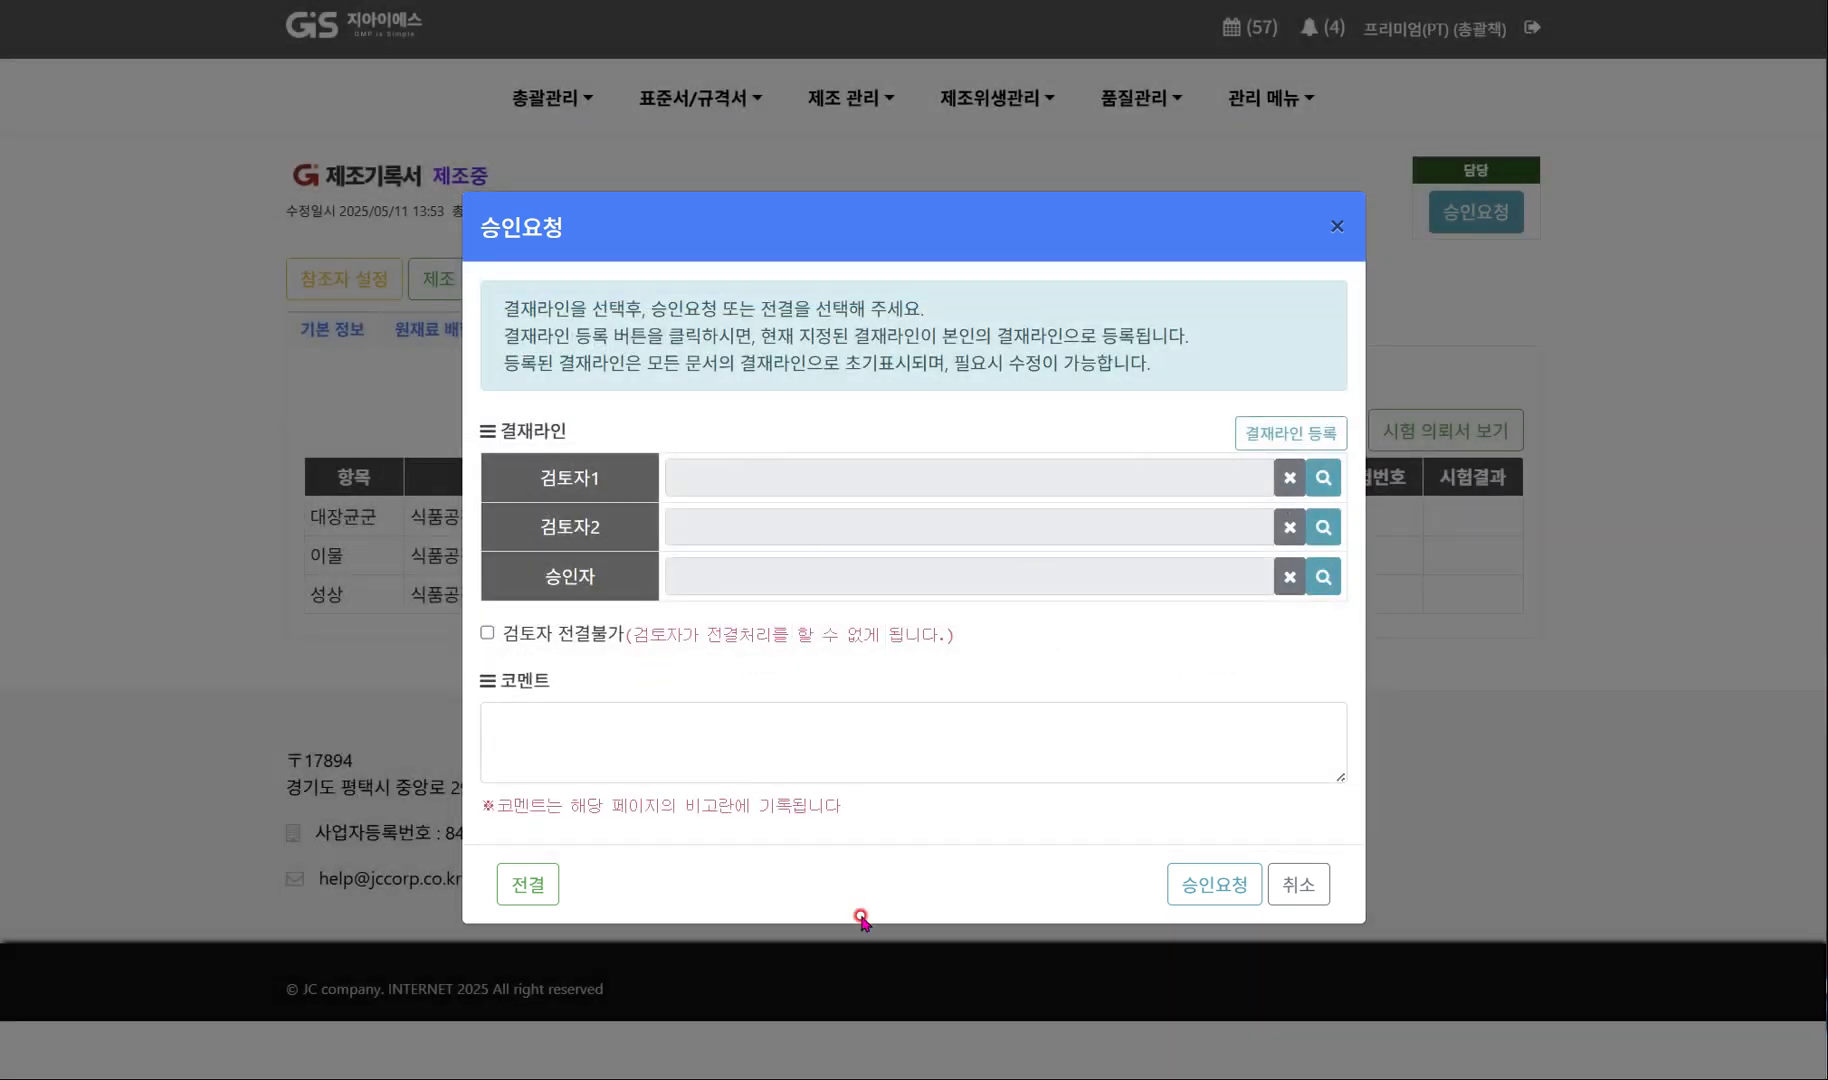
click(542, 890)
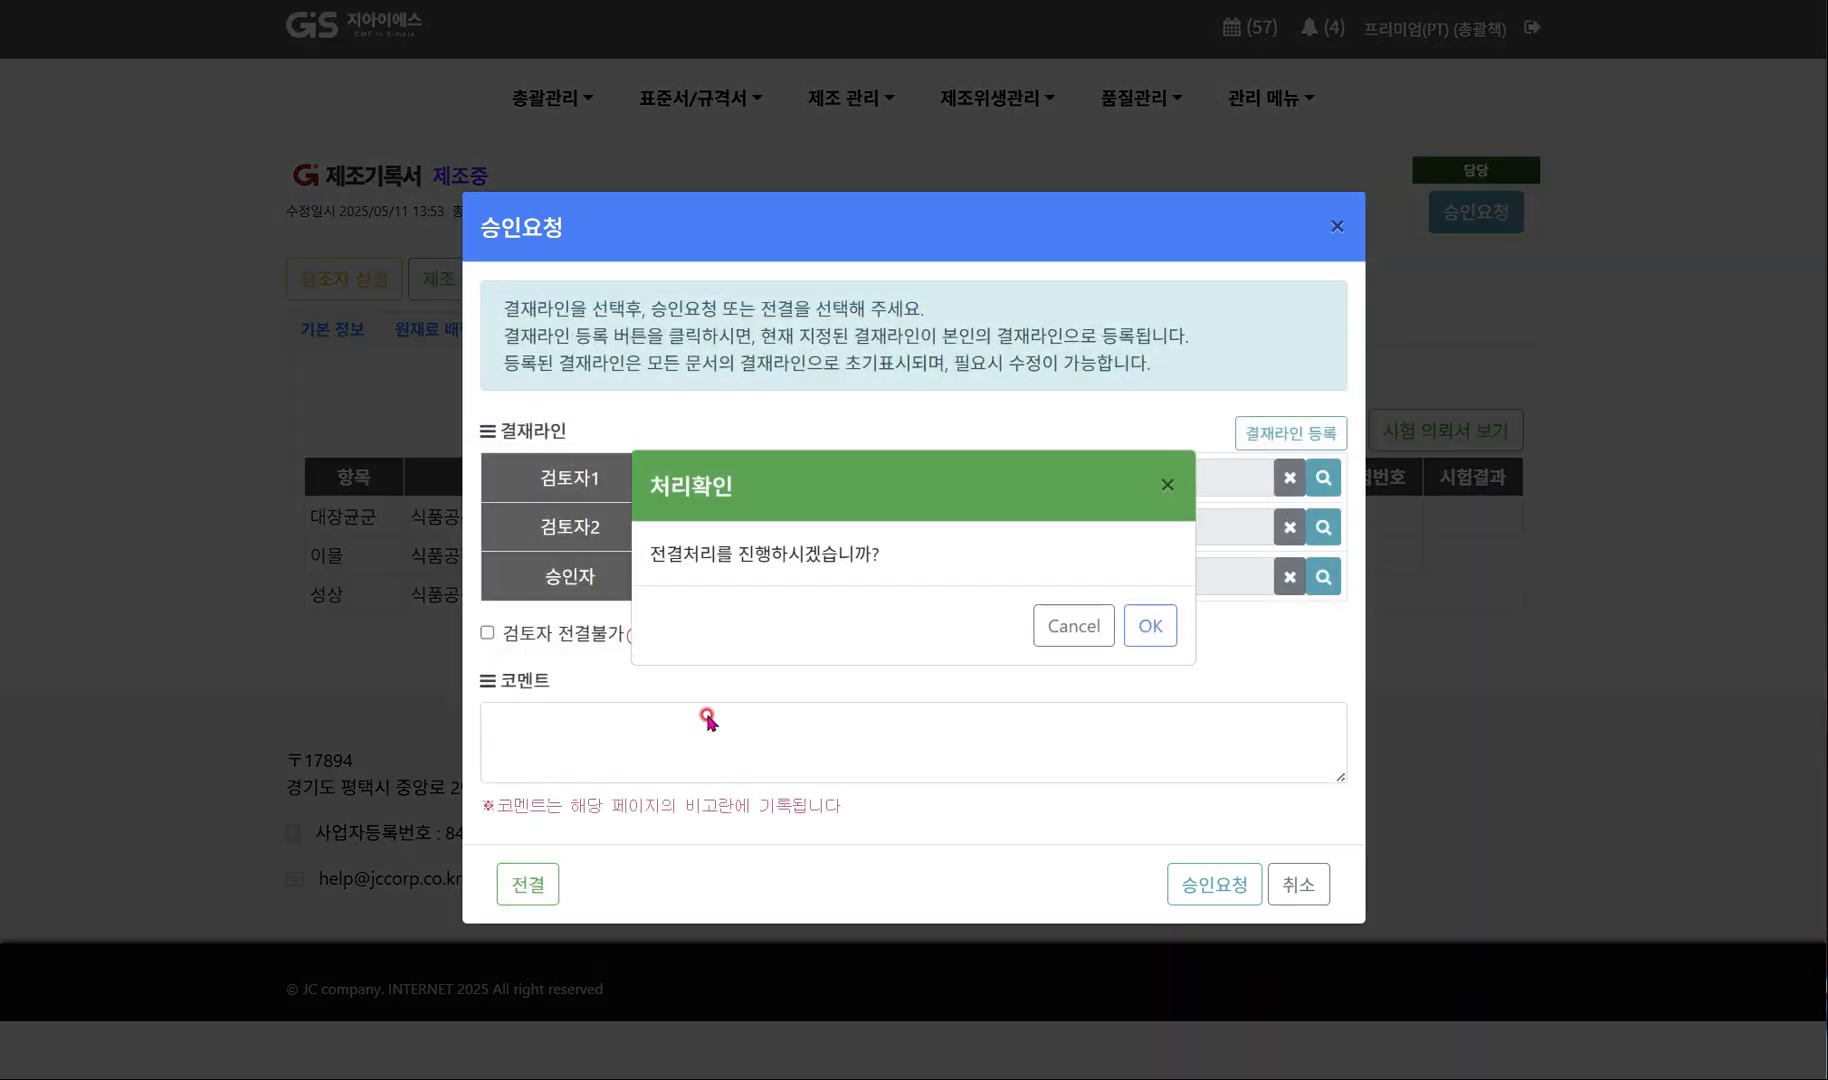
click(1147, 624)
click(1140, 626)
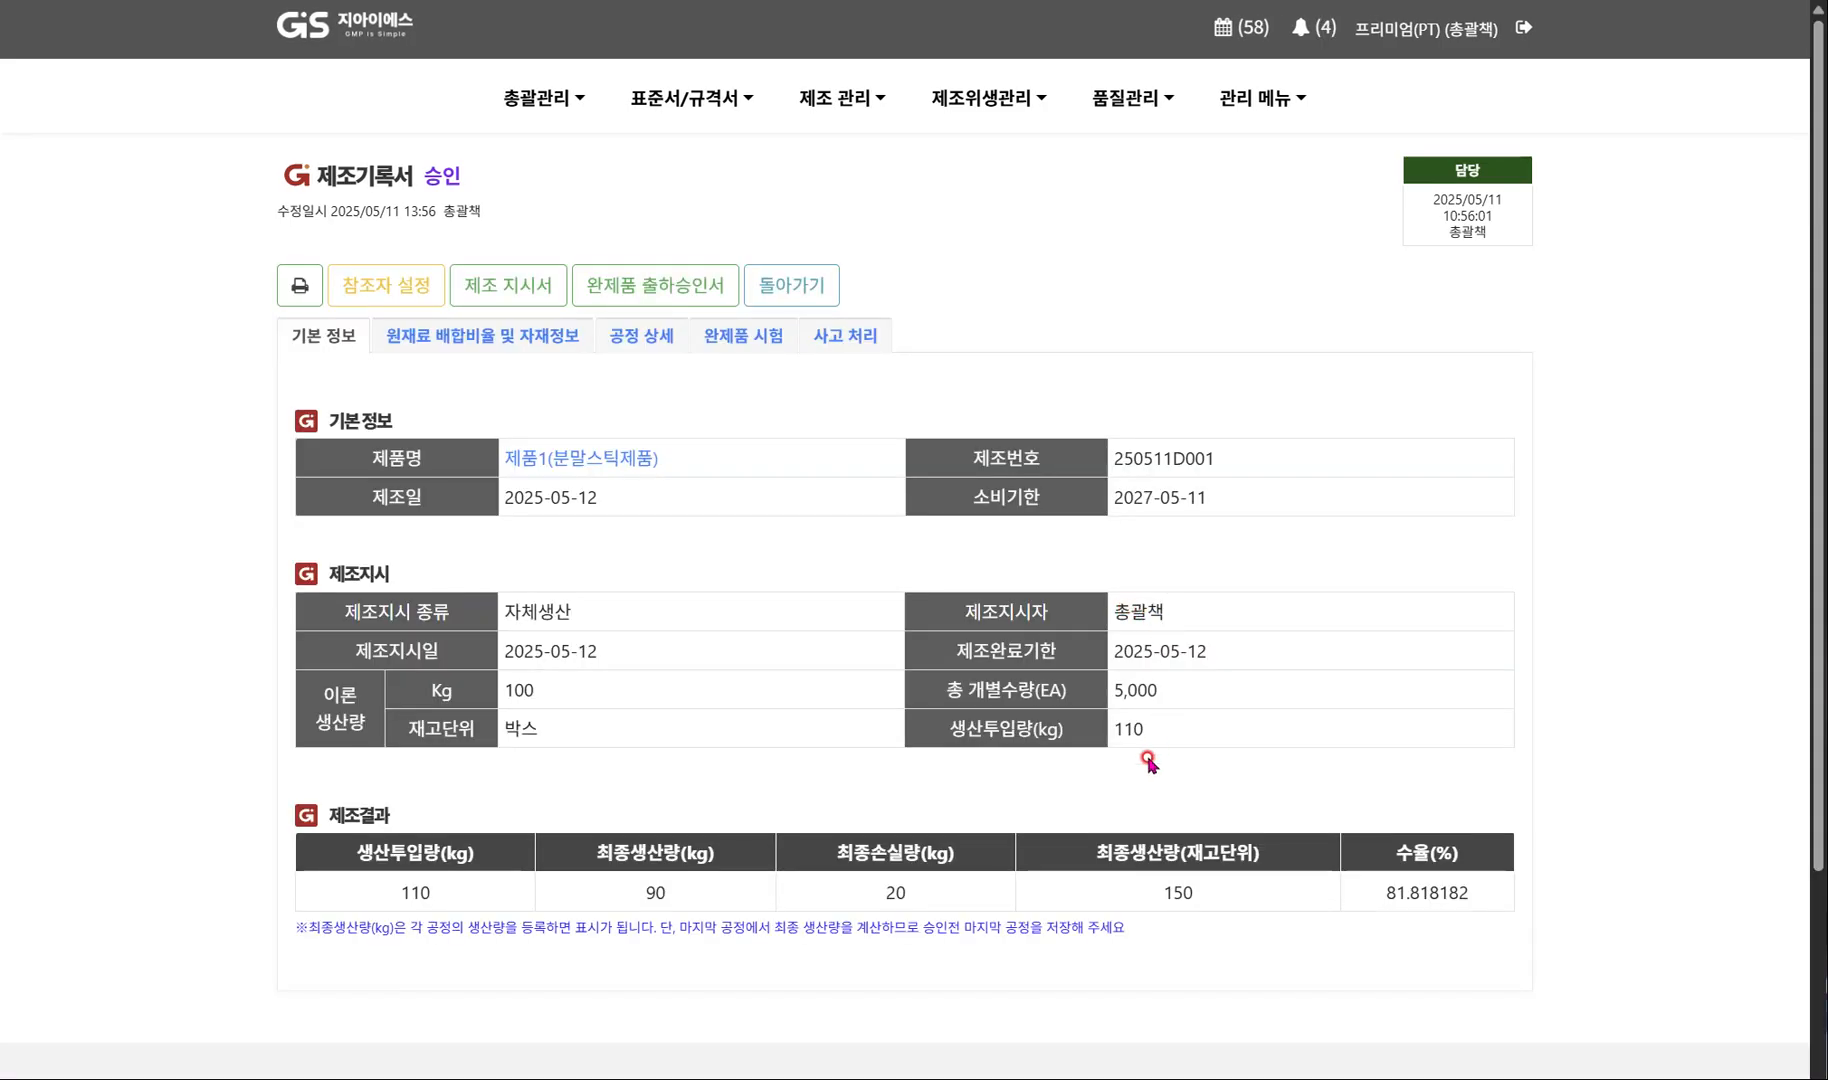
Open the 완제품 출하 승인서, set 출하승인일 to 2025-05-11 and 출하 승인자 to 총괄책, and save it.
scroll(1150, 763, down, 3)
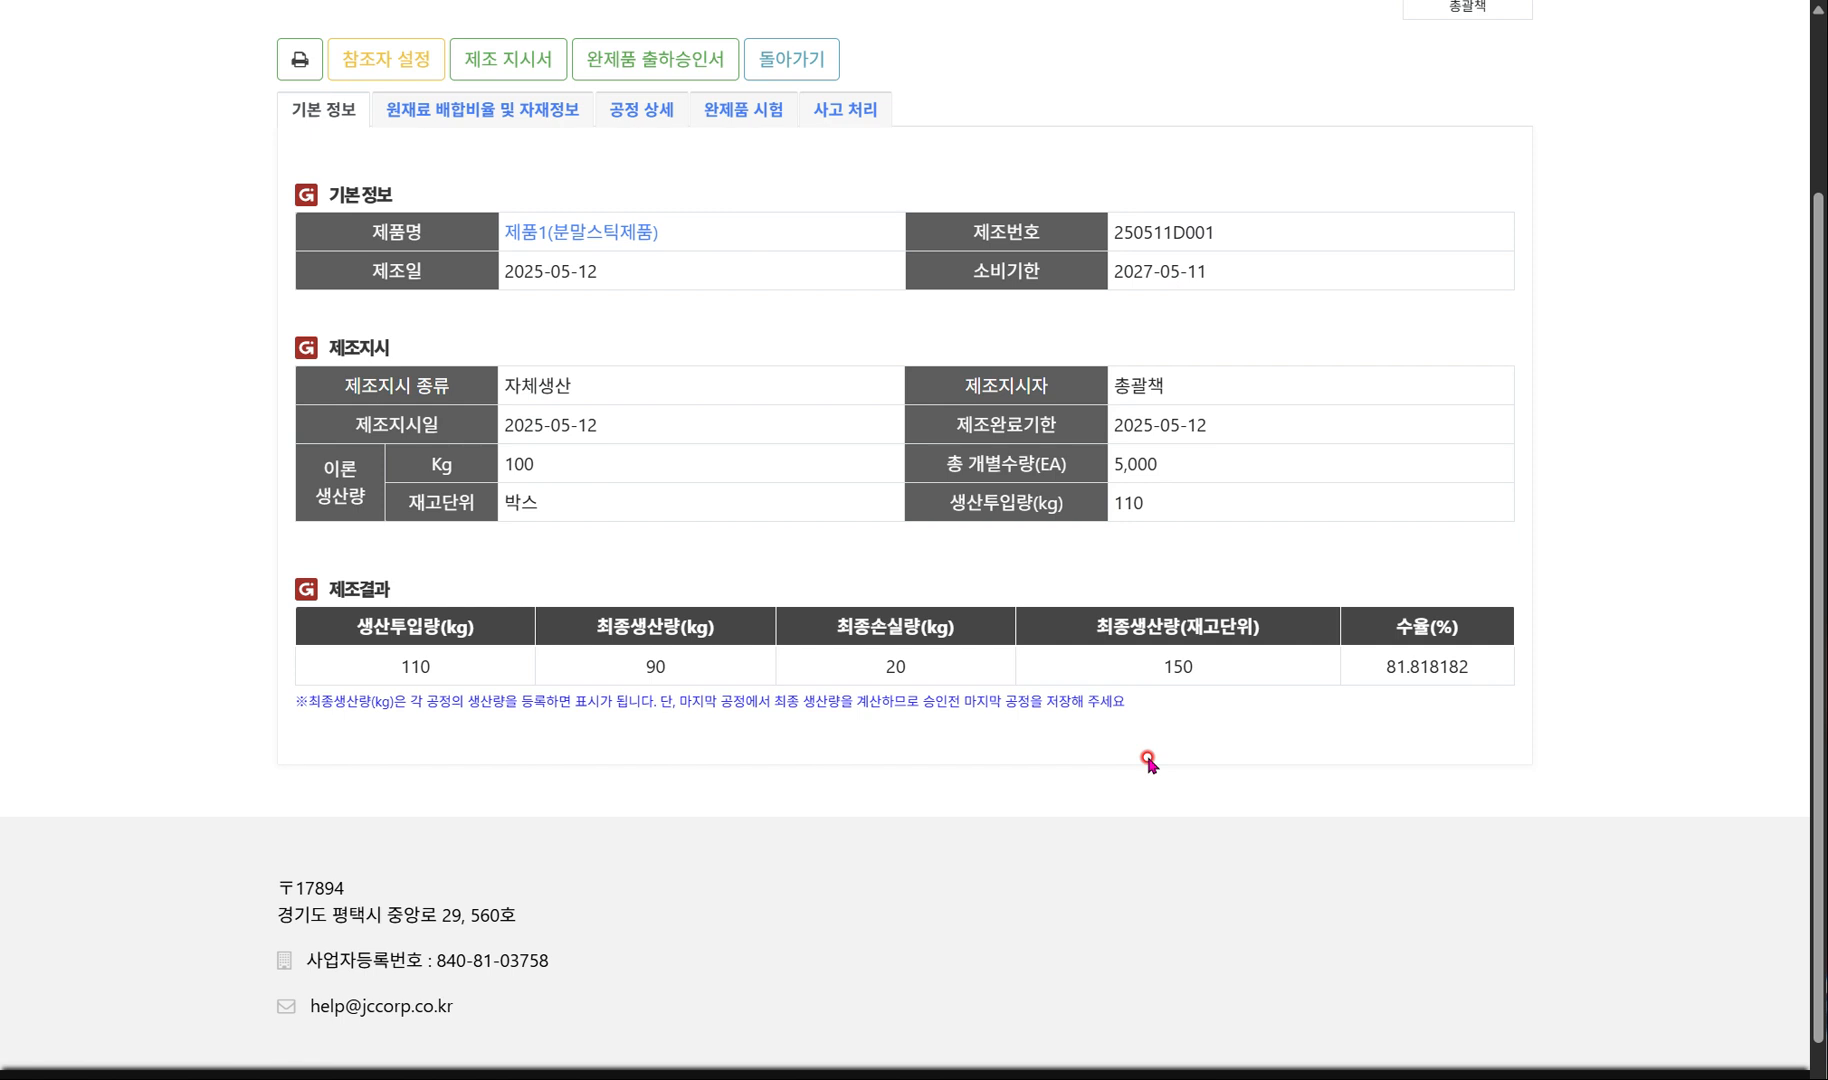
scroll(1150, 763, up, 3)
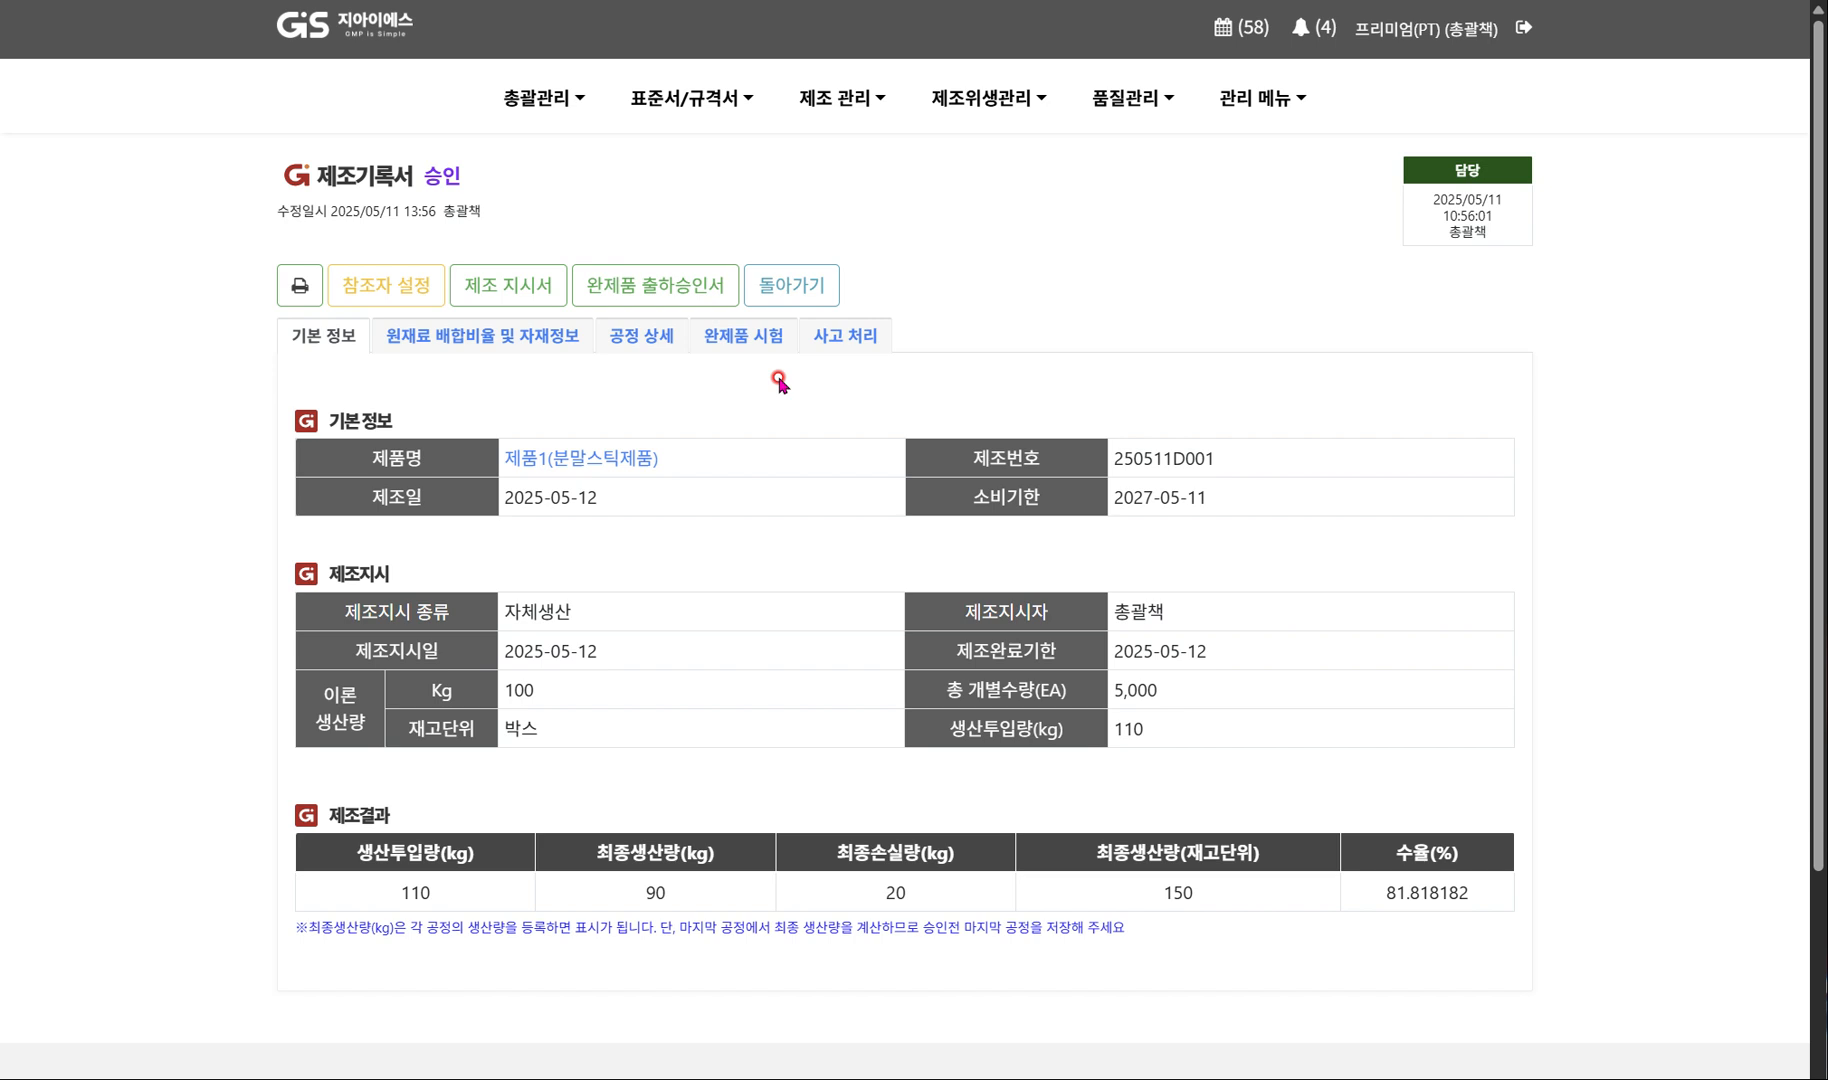
click(669, 297)
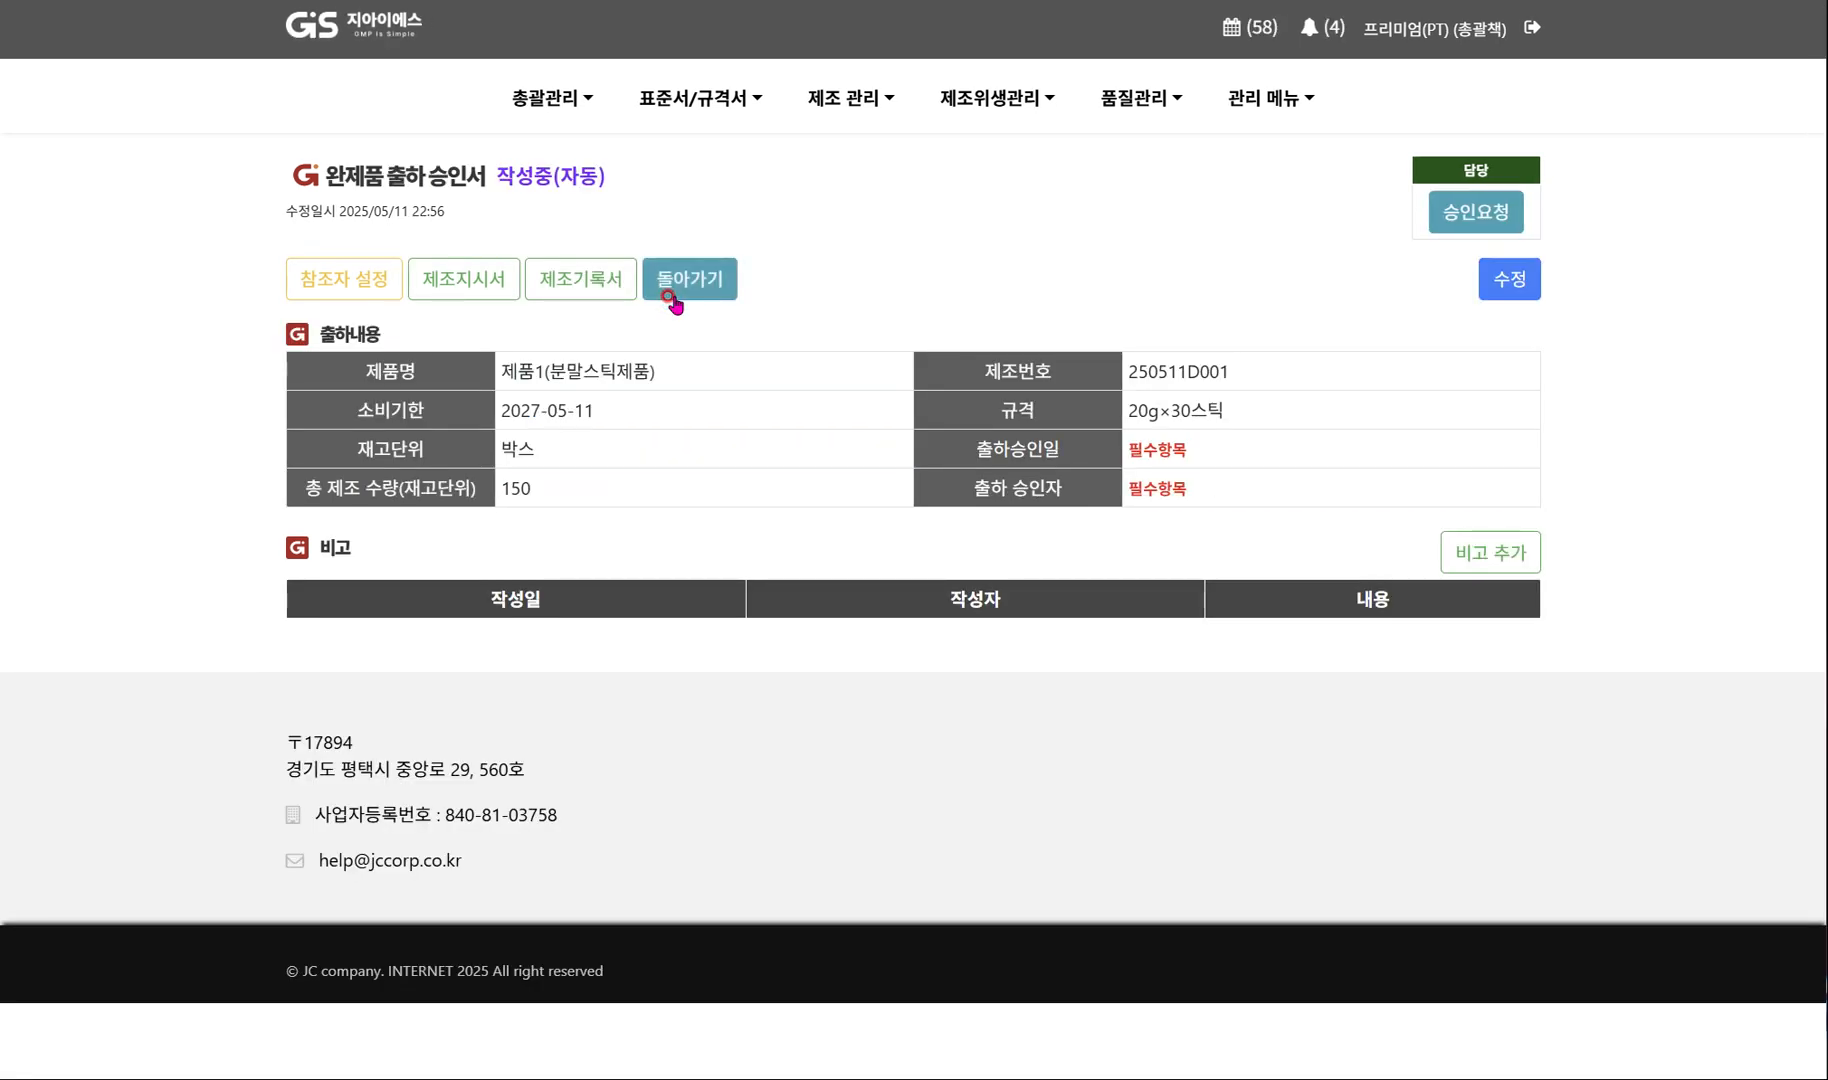
click(1498, 280)
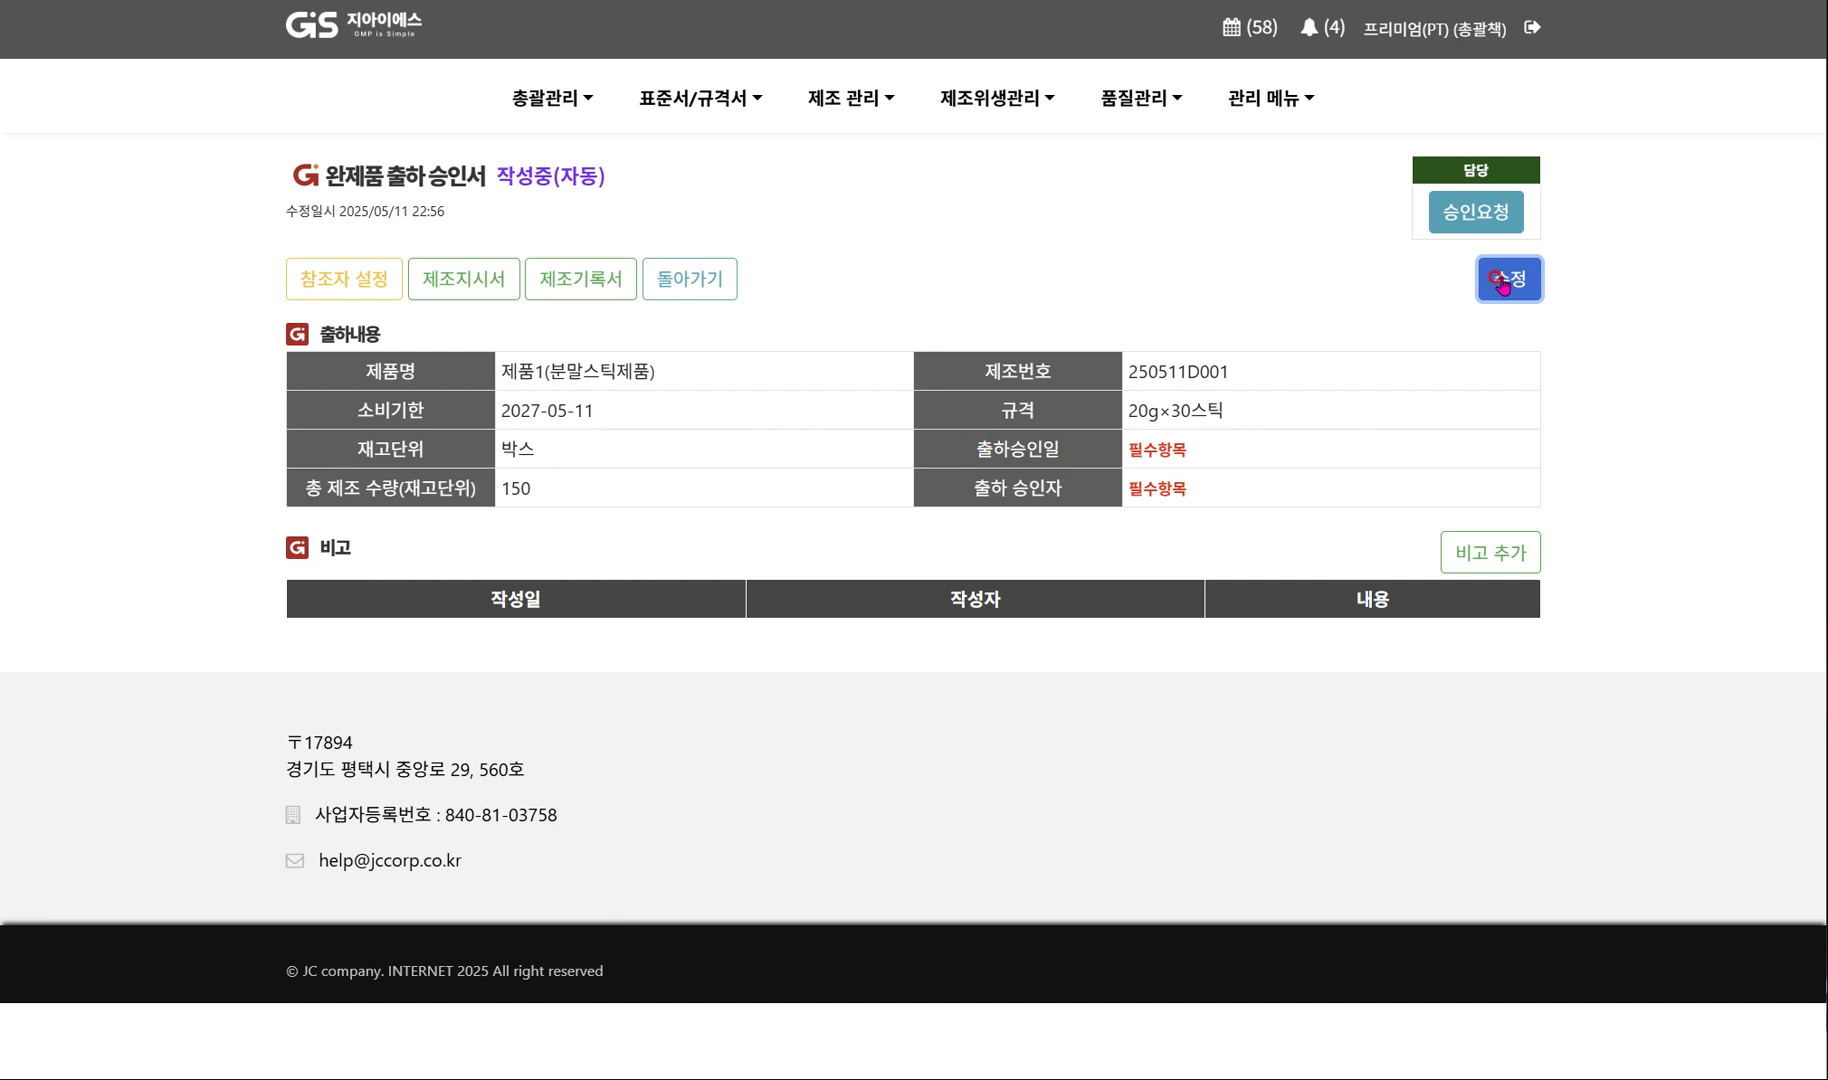
click(1500, 282)
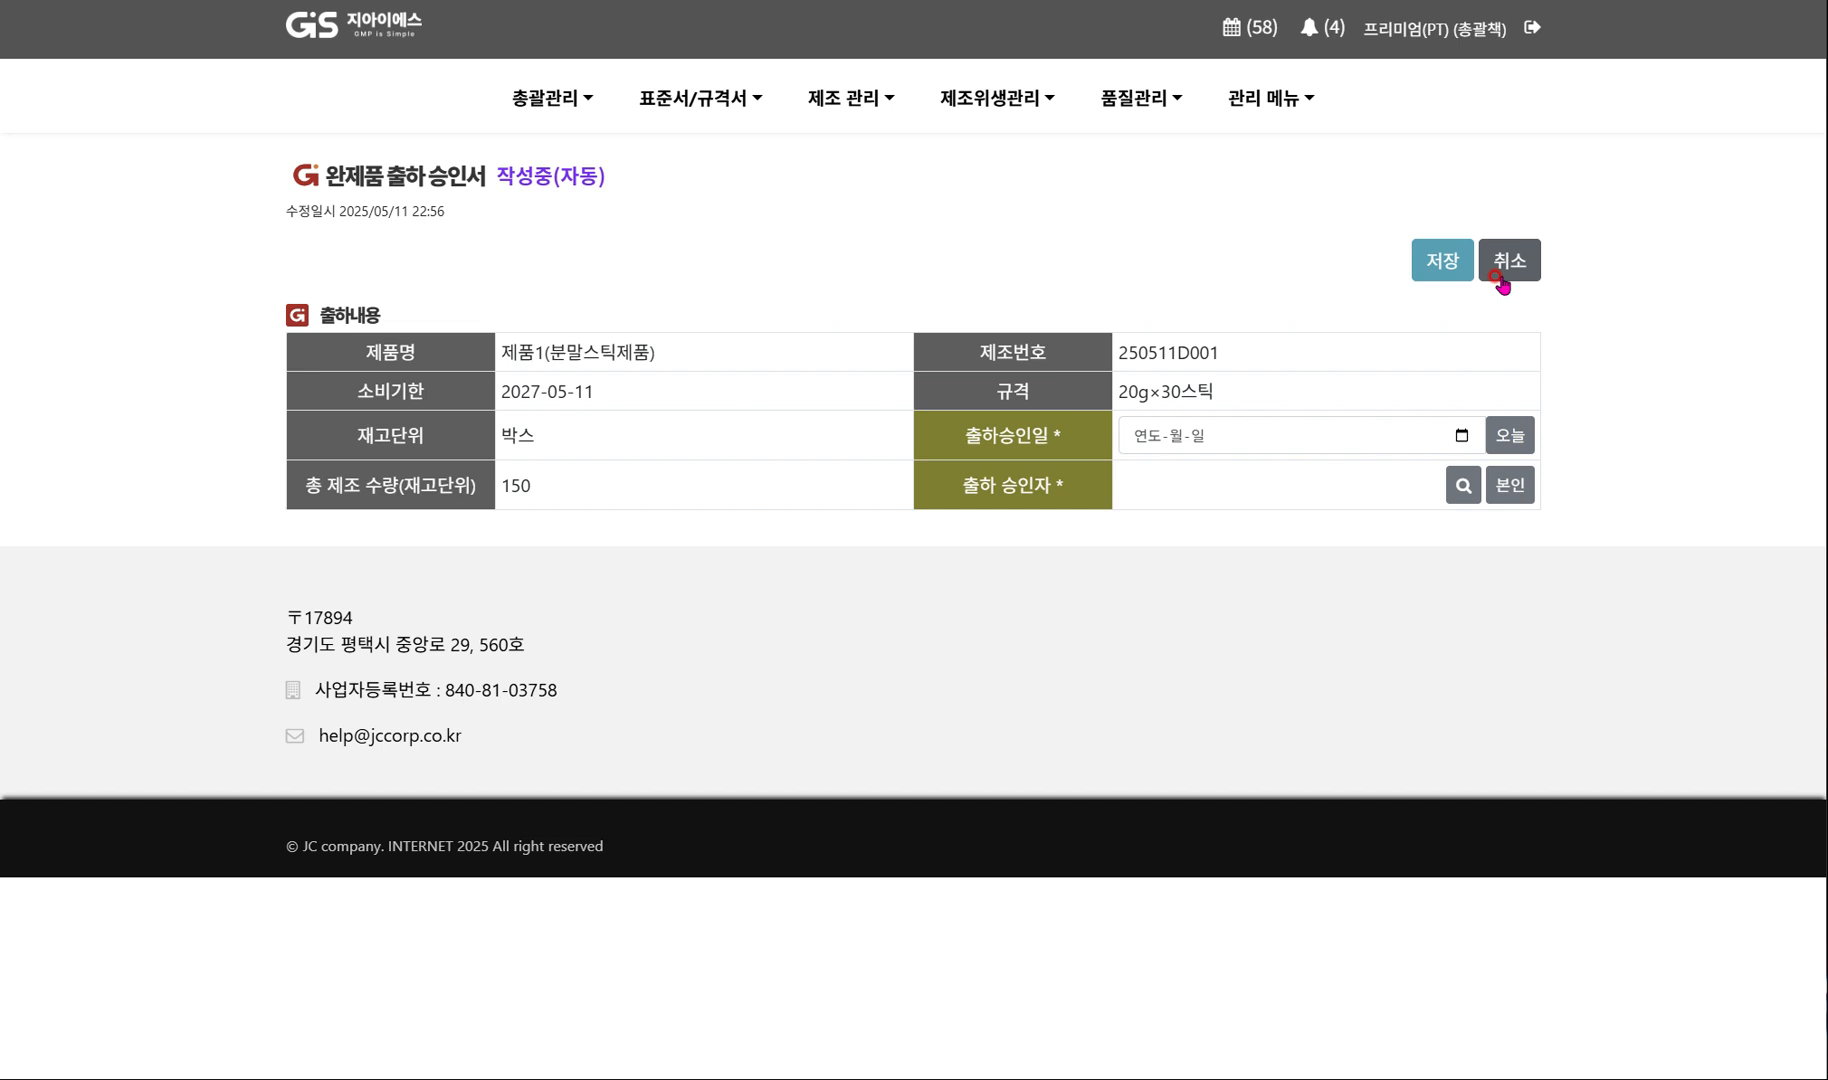
click(1510, 435)
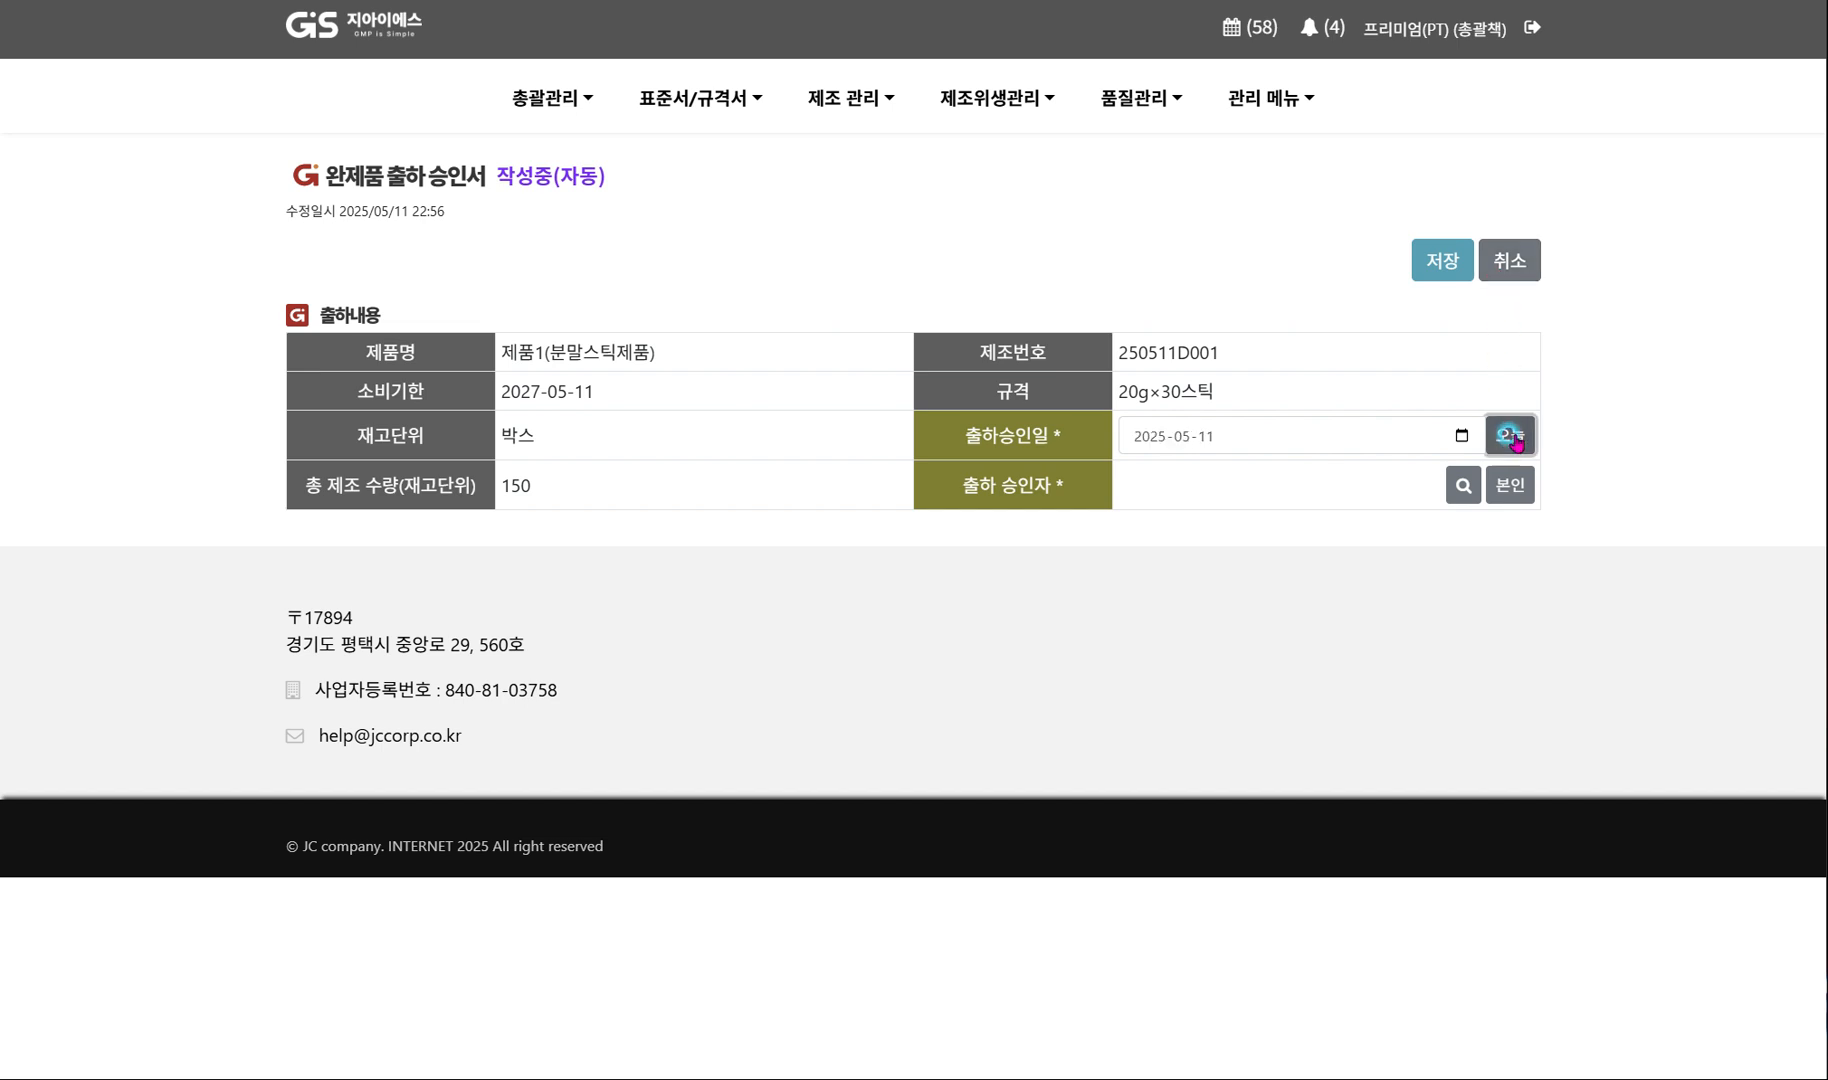
click(1514, 484)
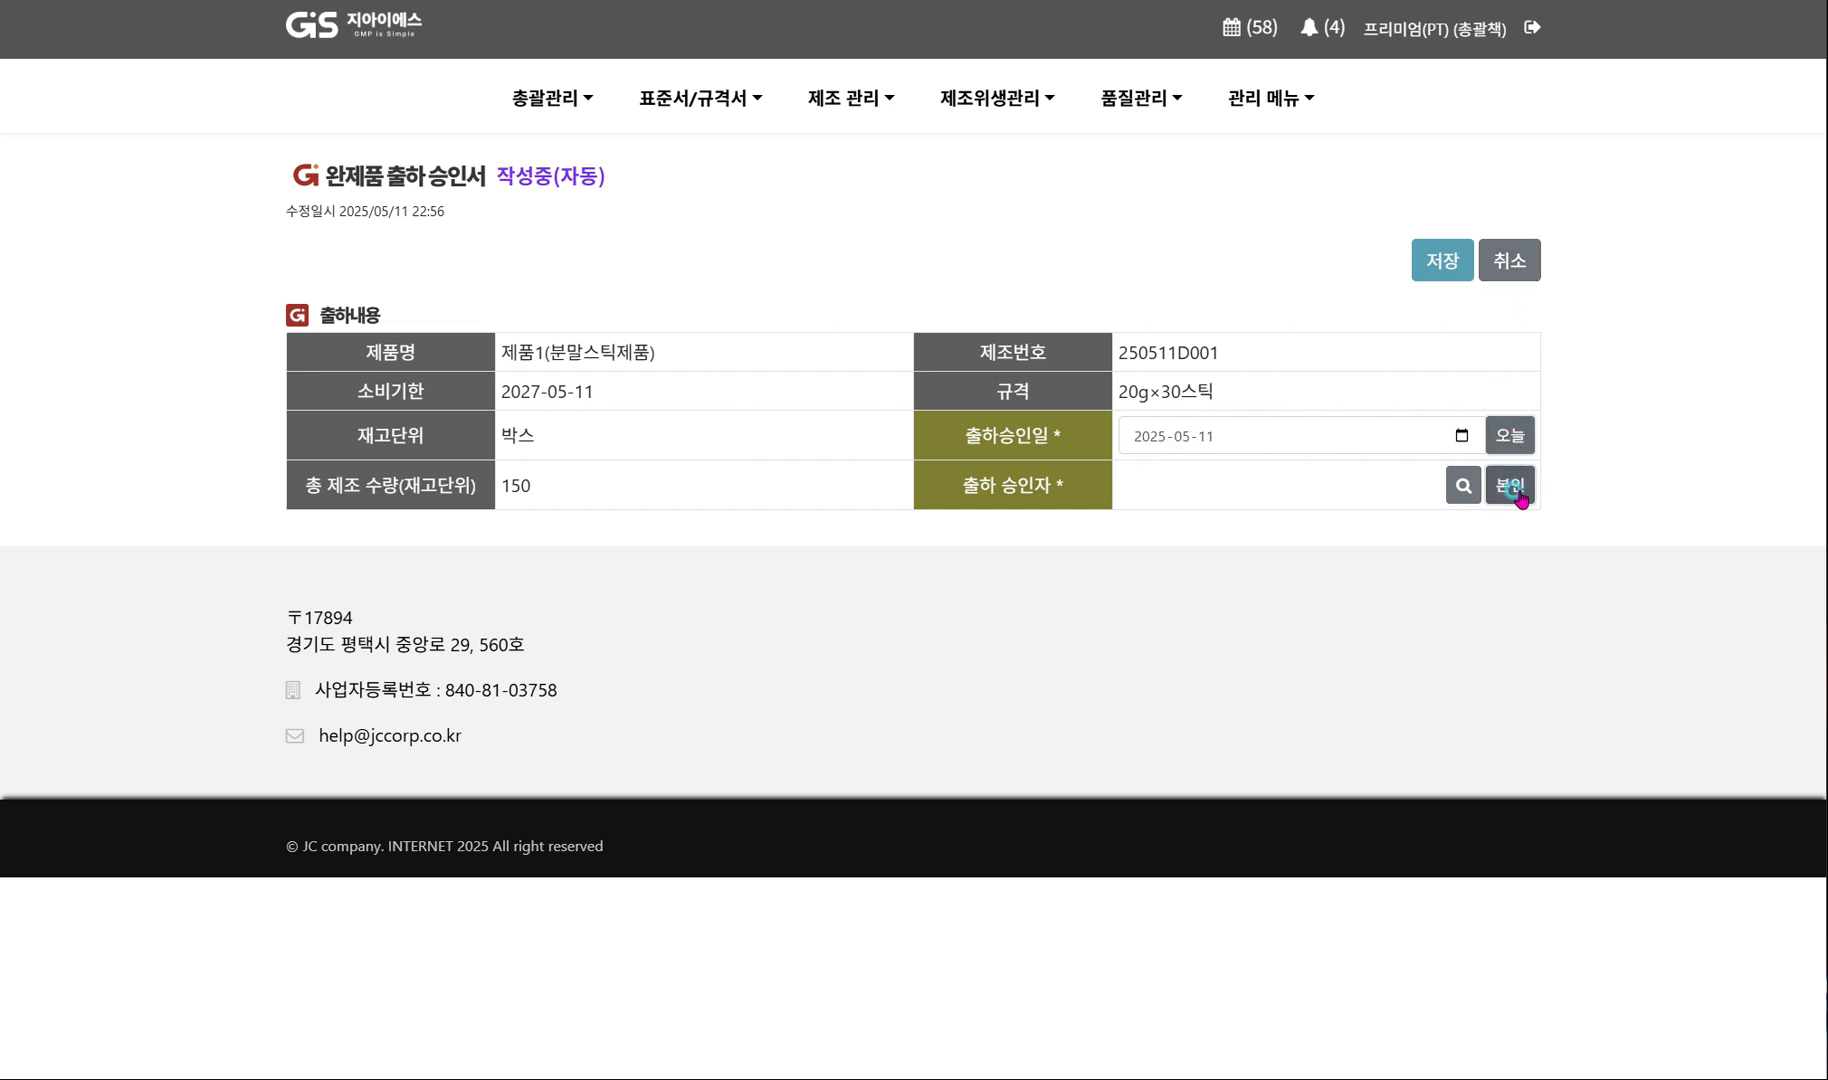
click(1461, 486)
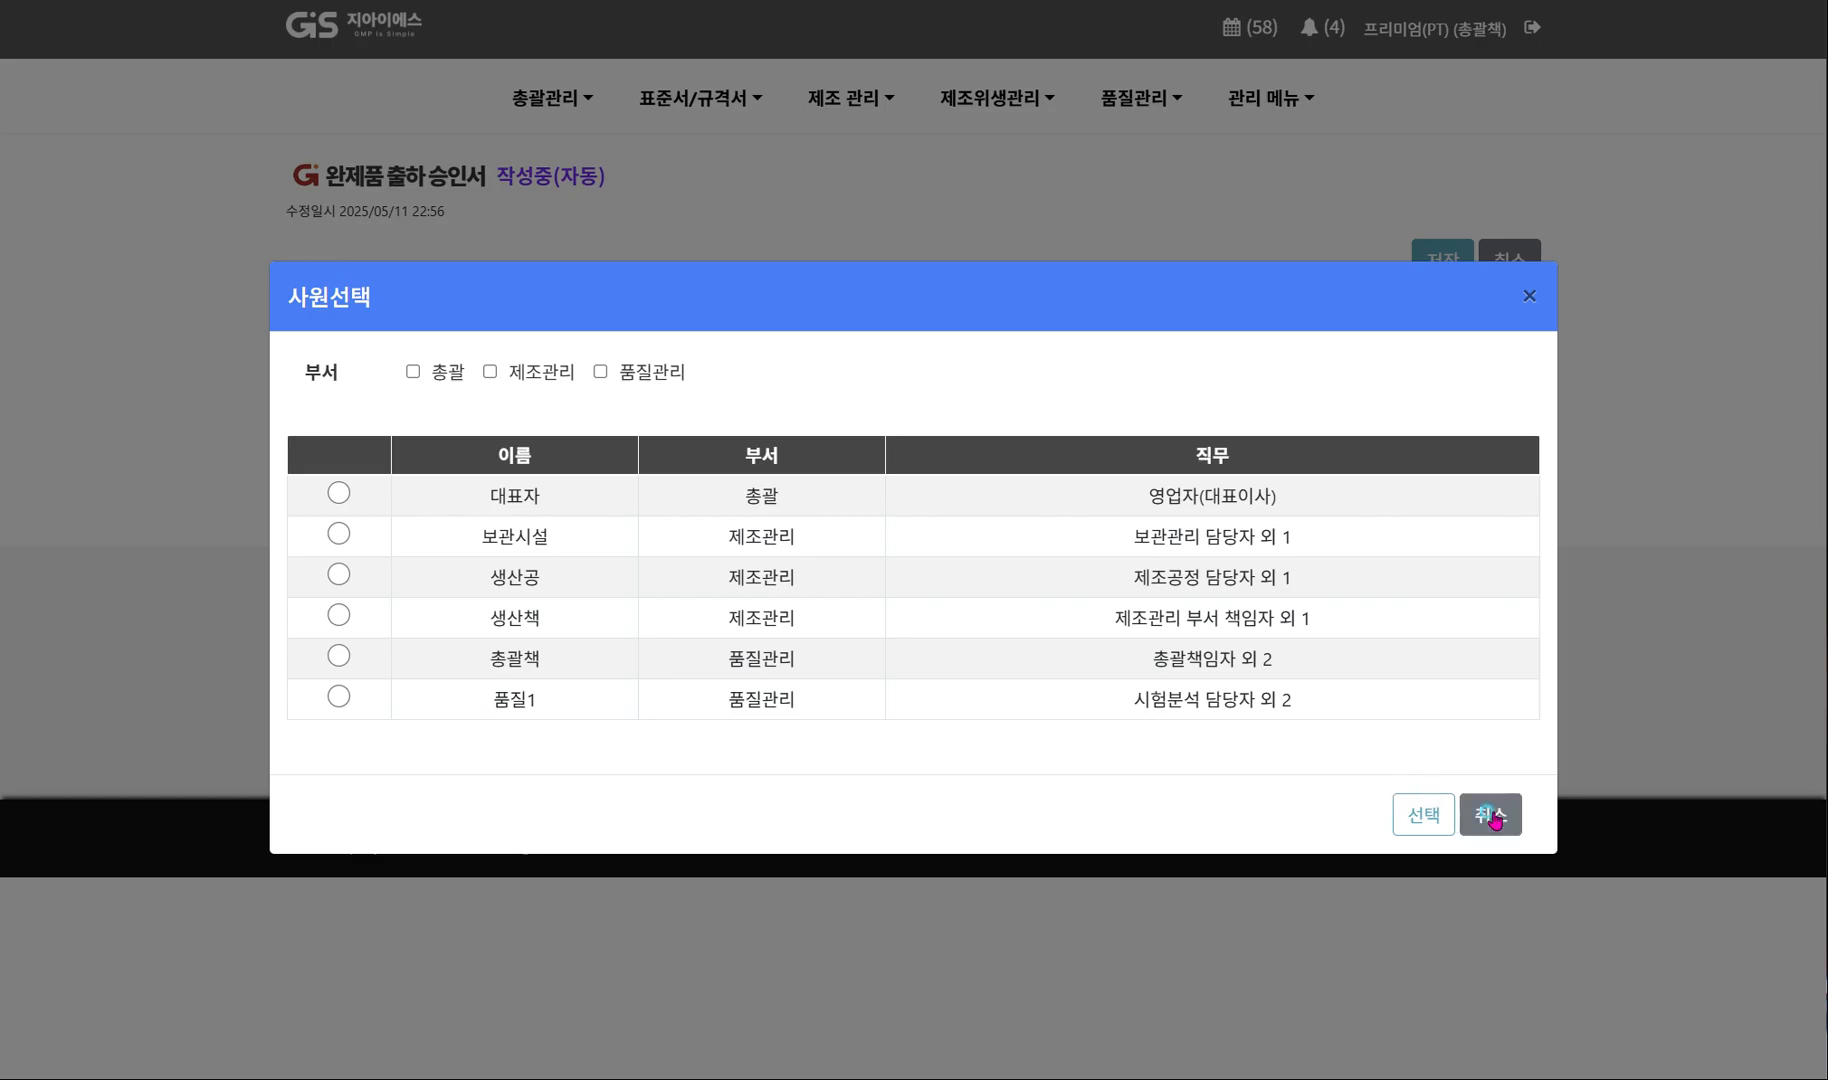
click(1490, 815)
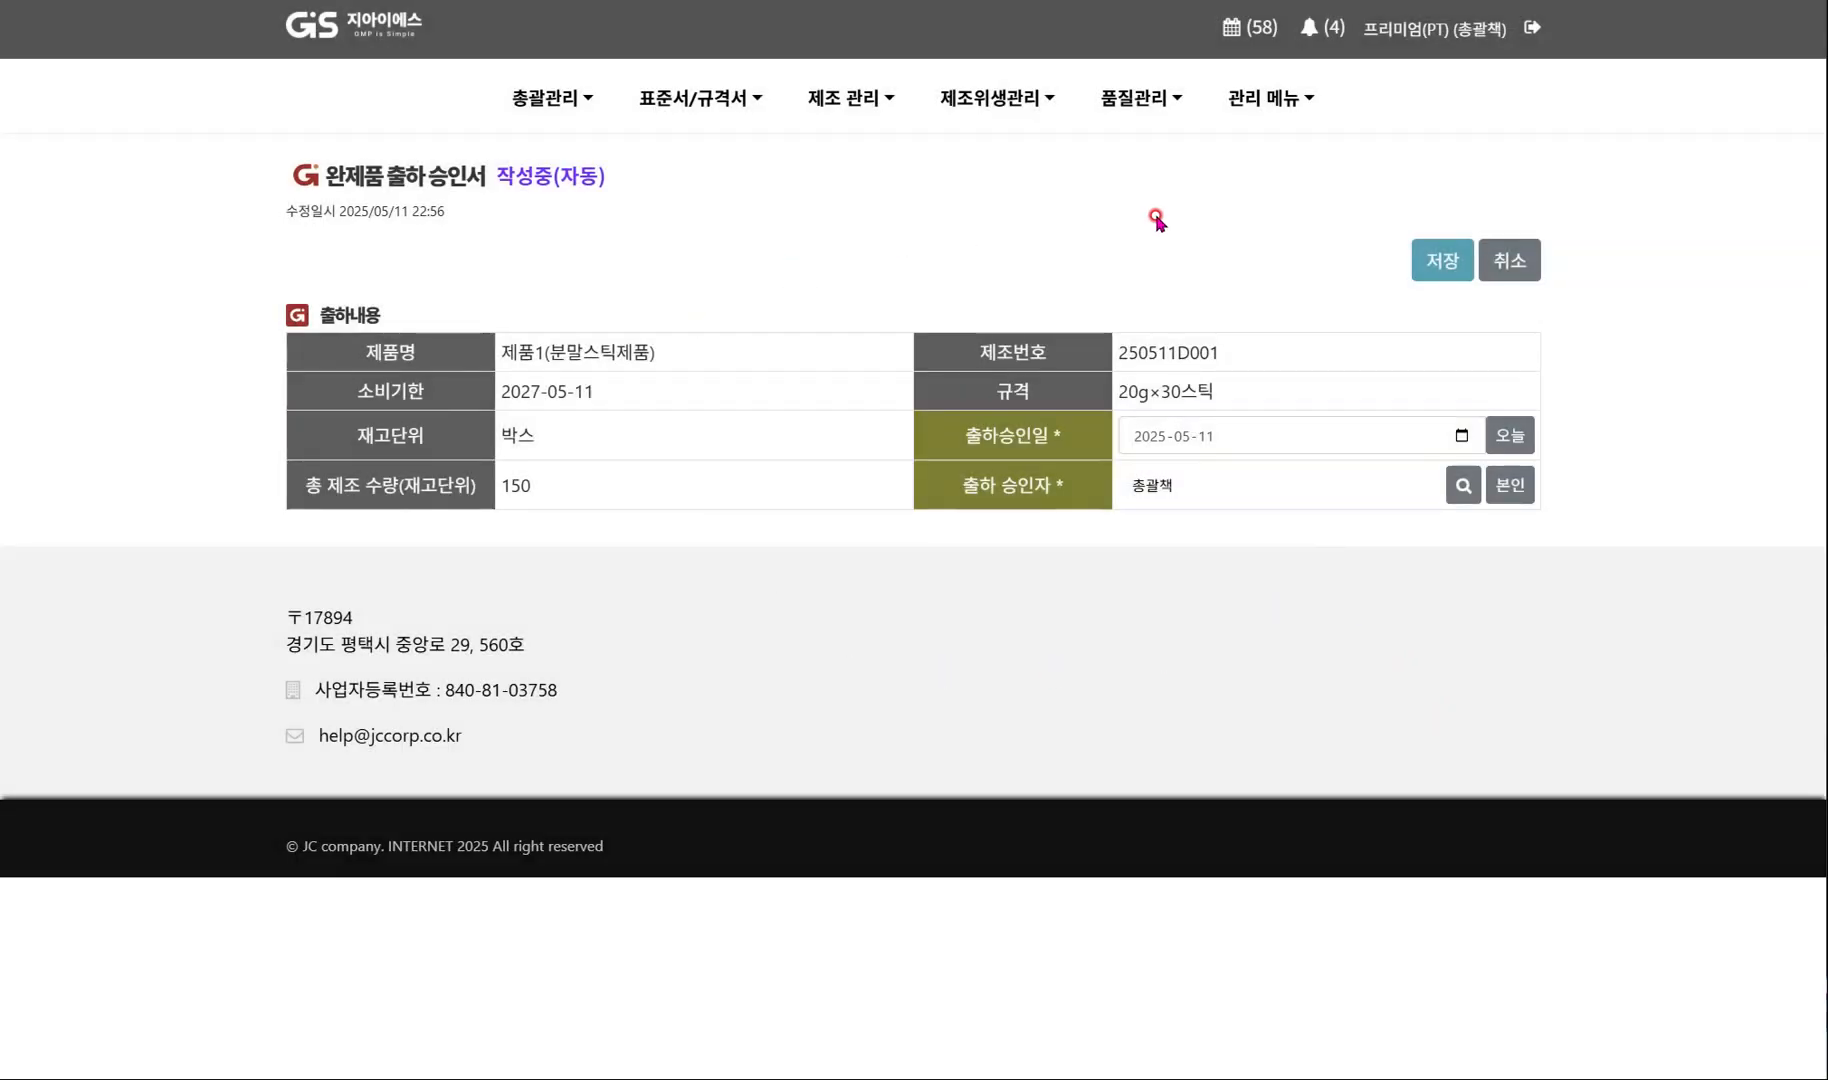
click(1445, 262)
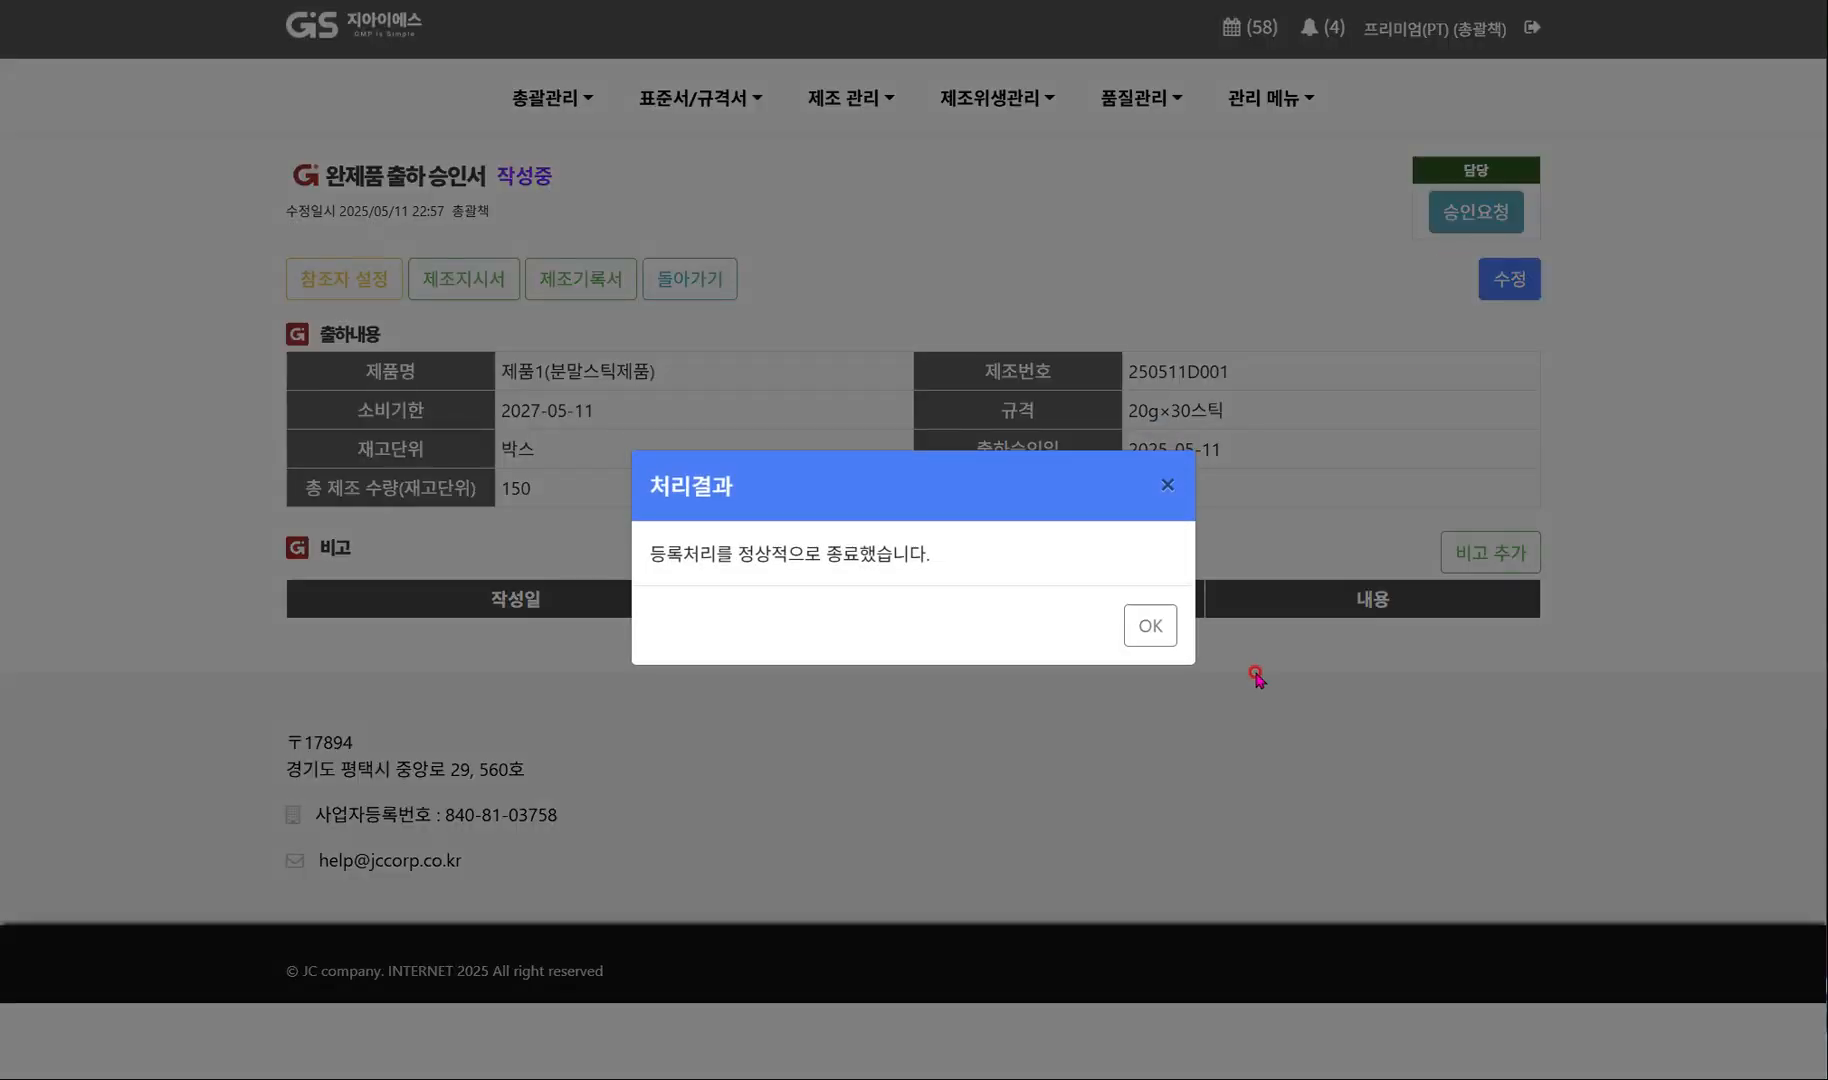
click(1150, 628)
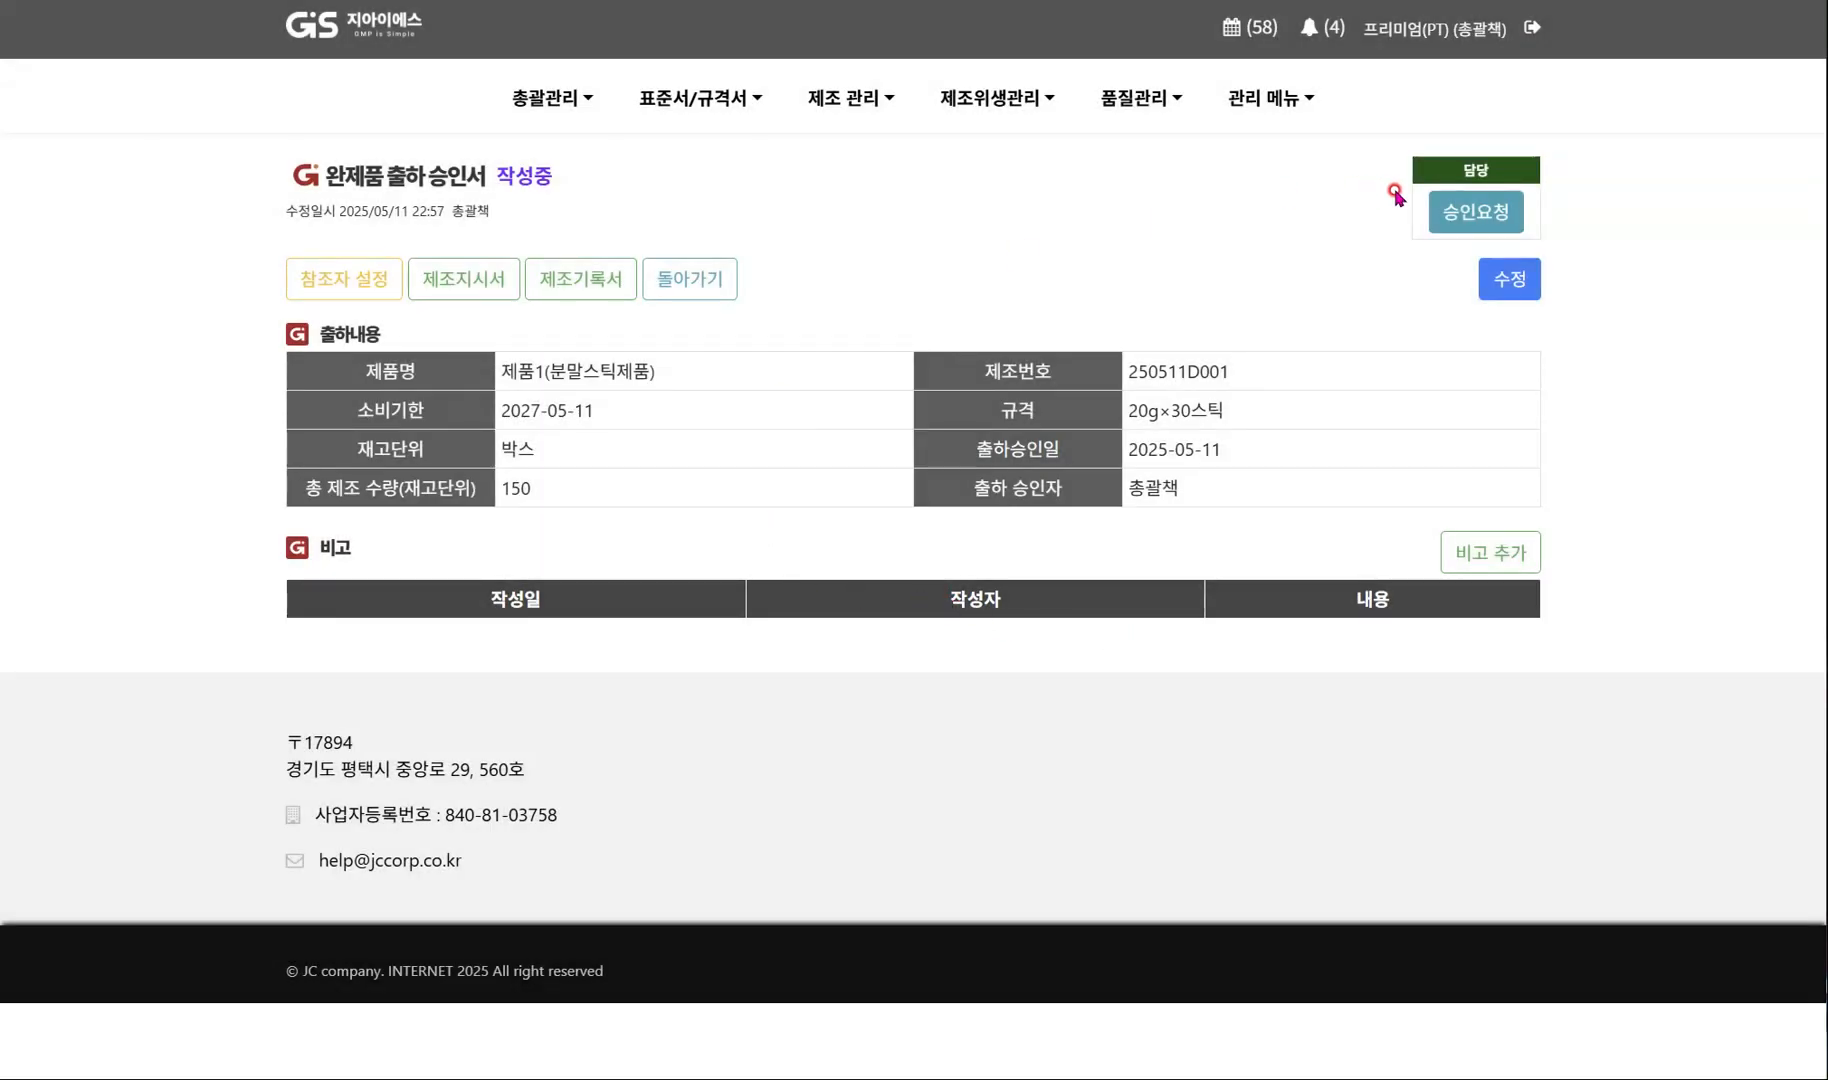
Finalize the approval of the 완제품 출하 승인서 through 전결, leaving the approval line empty.
click(1466, 214)
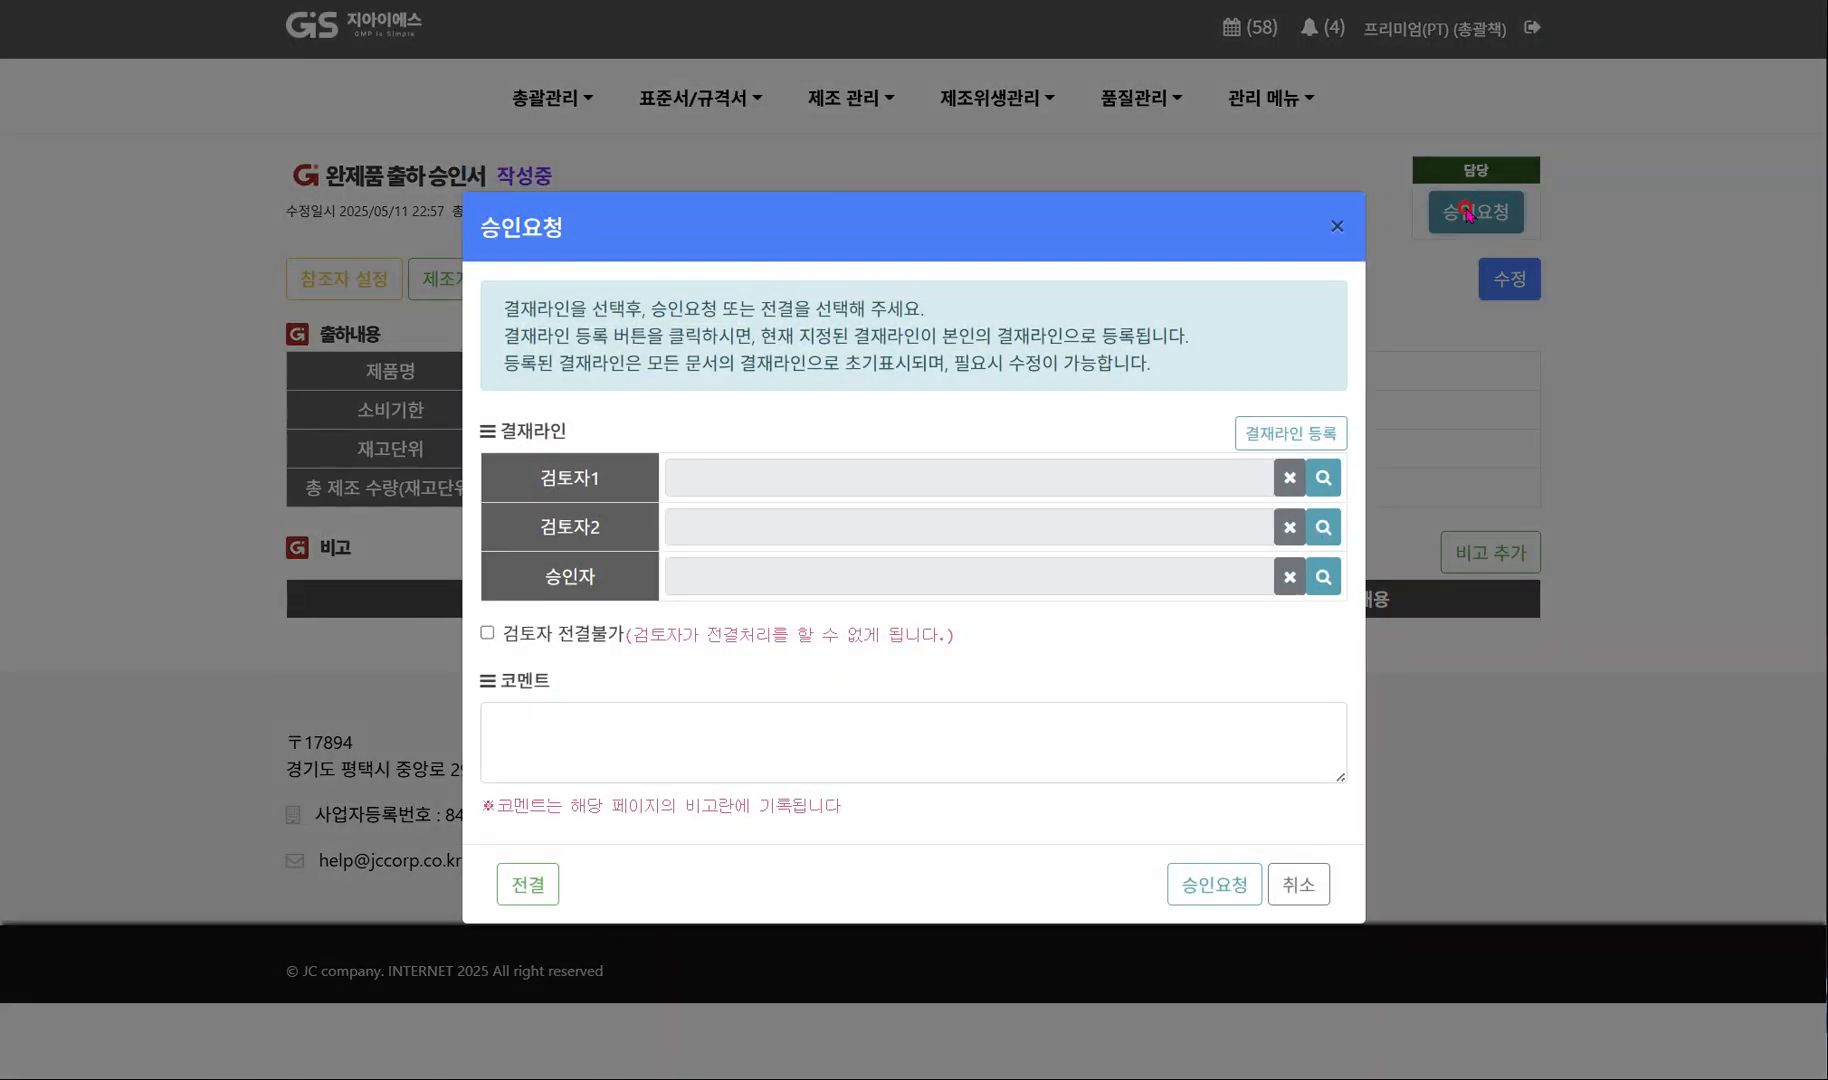
click(536, 903)
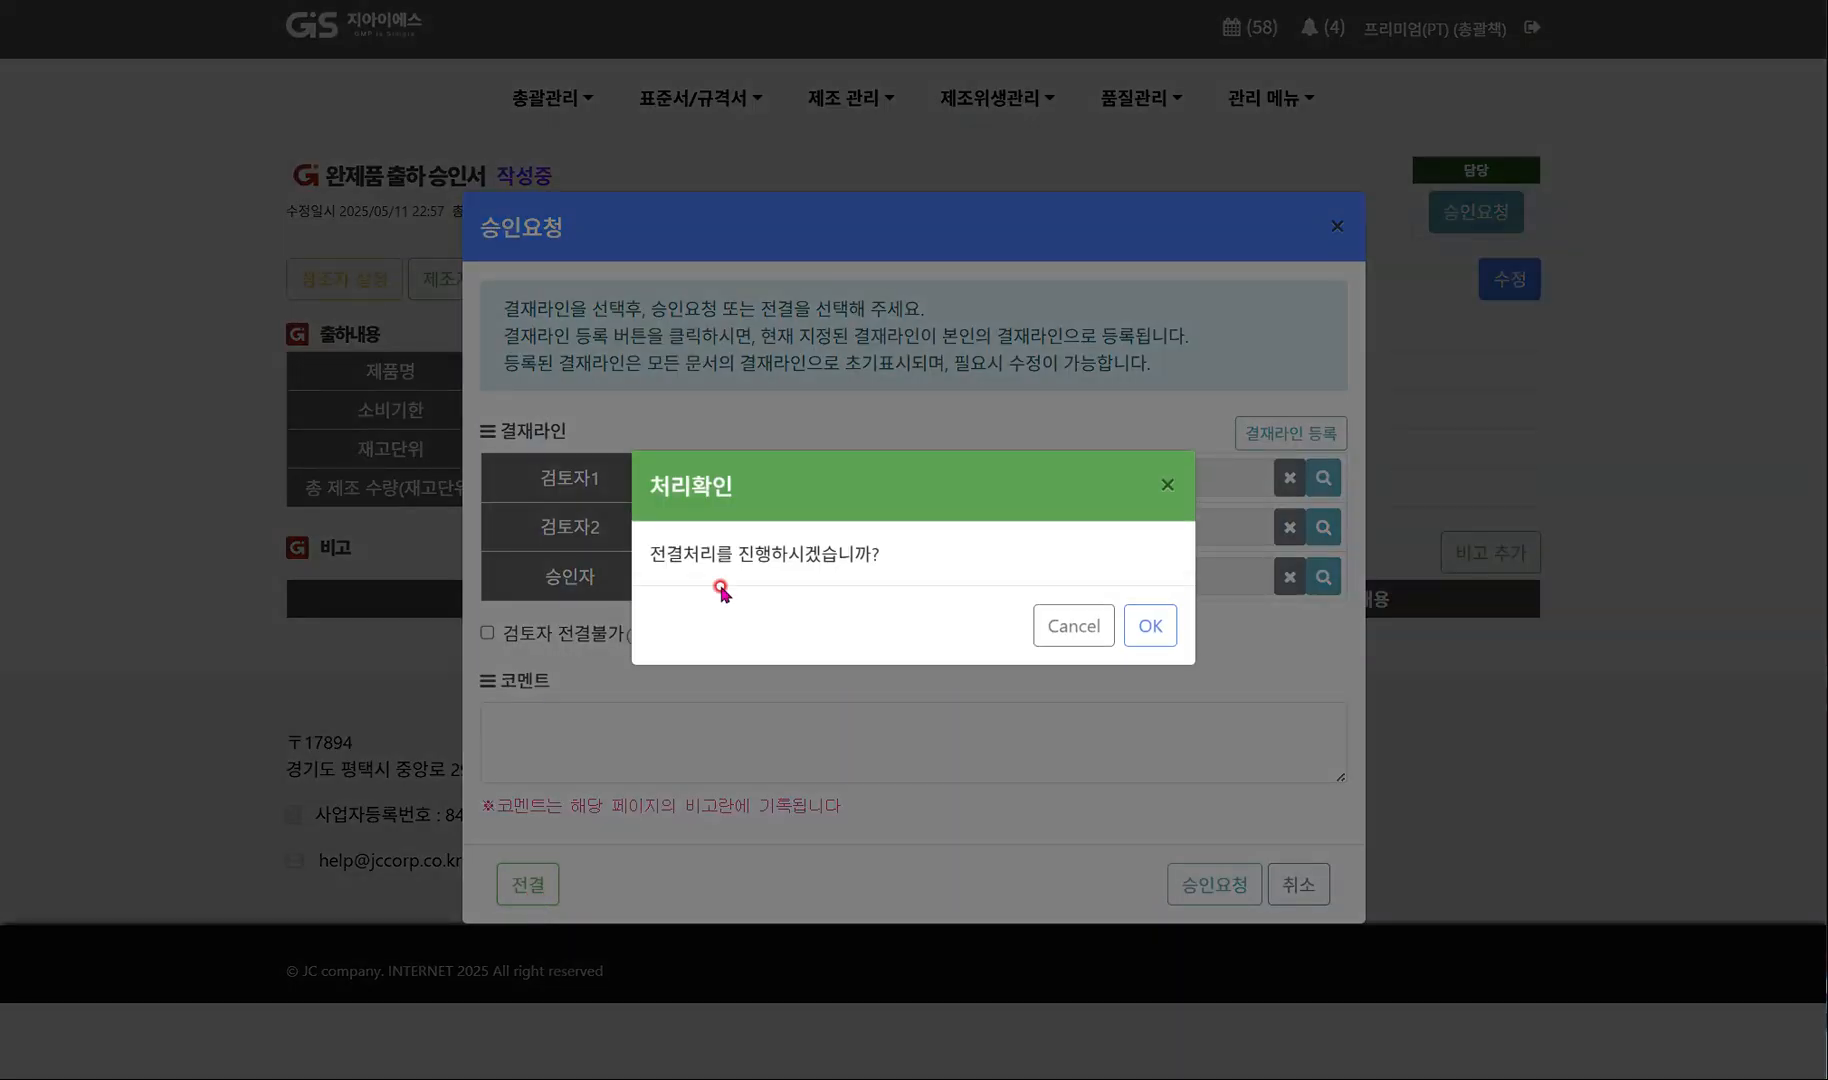
click(1151, 627)
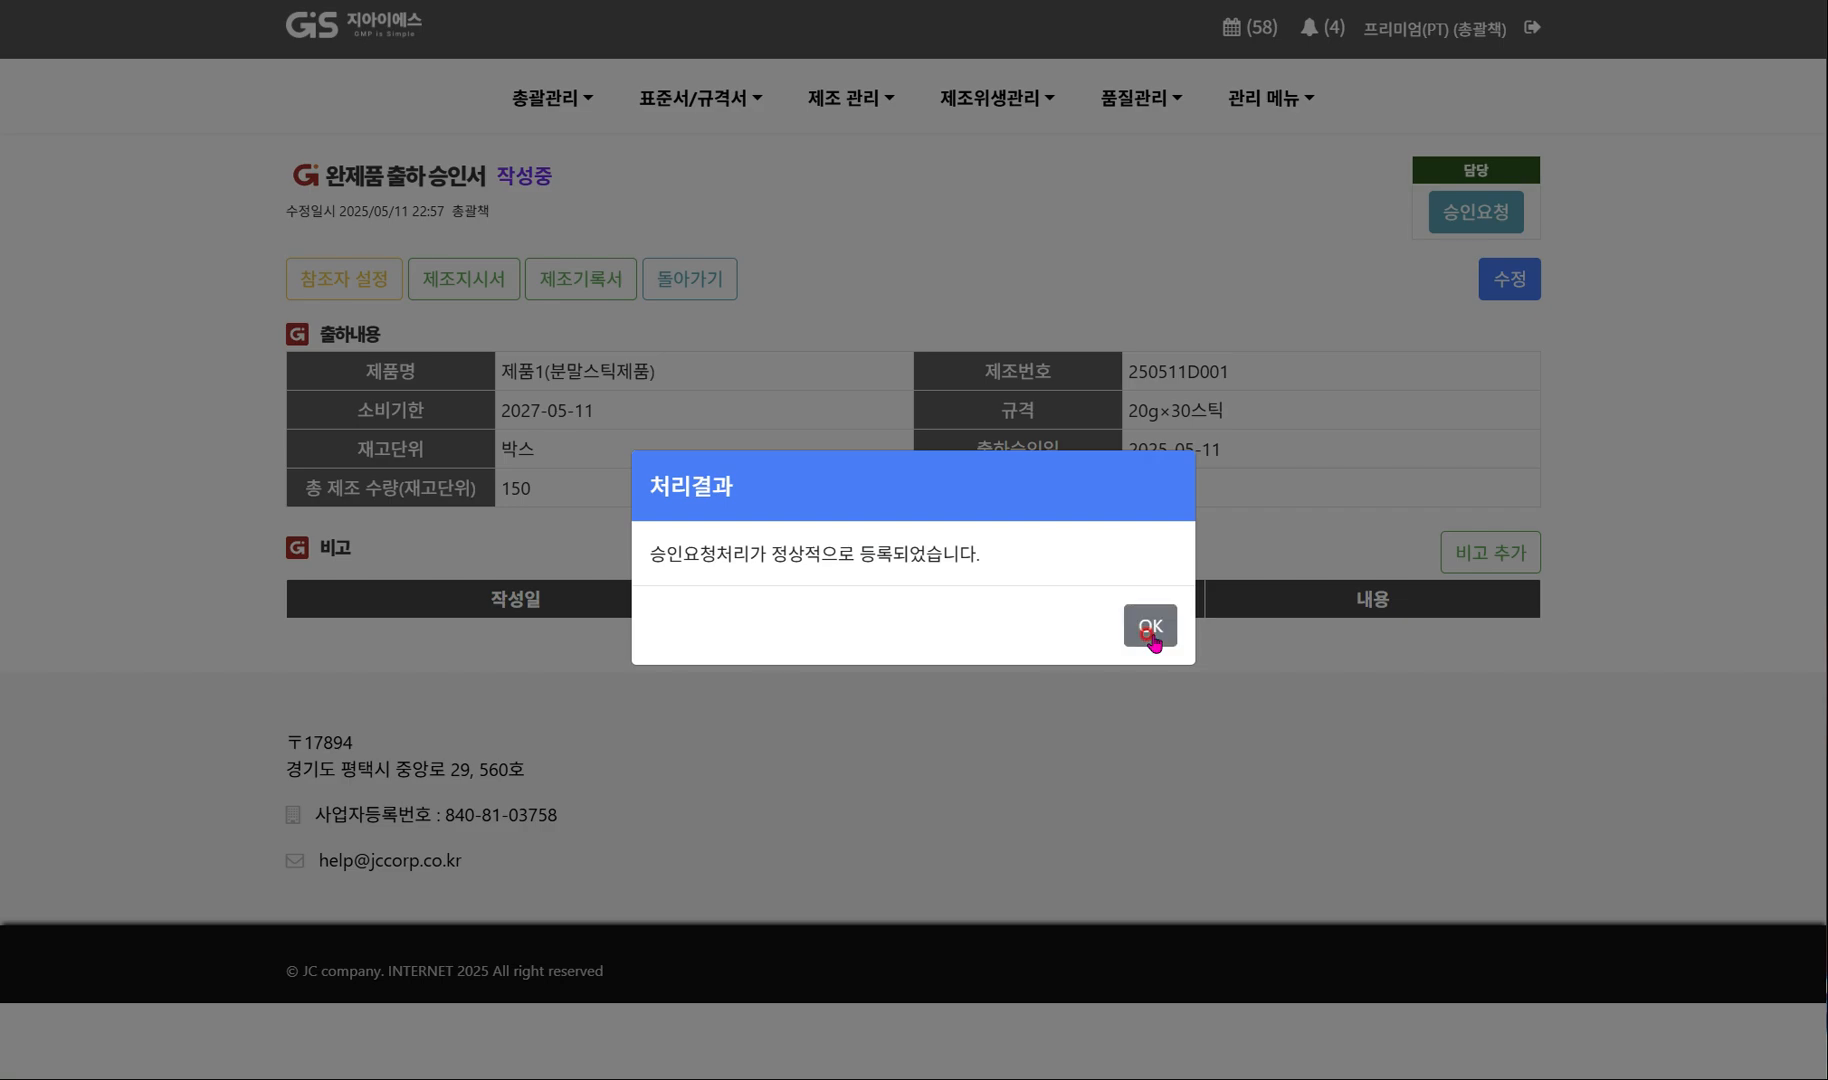
click(1151, 630)
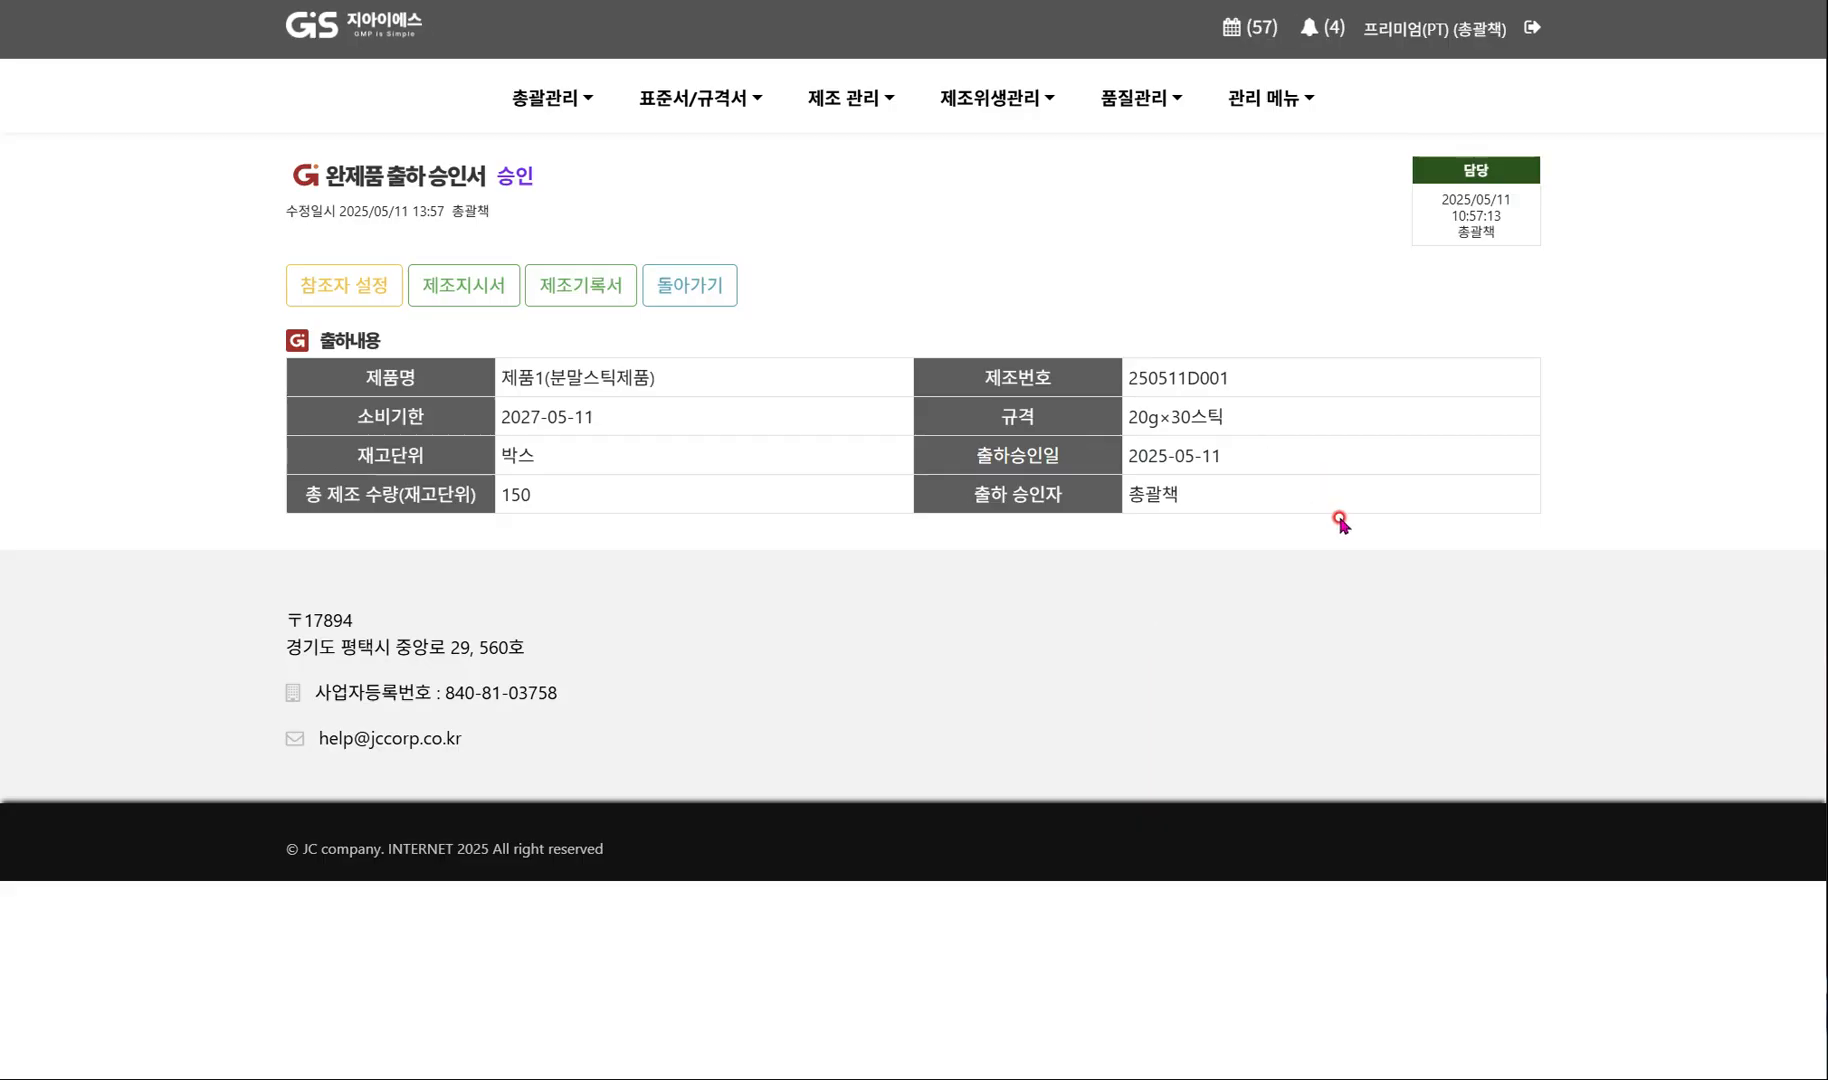
Return to the home dashboard and check the production schedule status of 제품1(분말스틱제품).
click(377, 37)
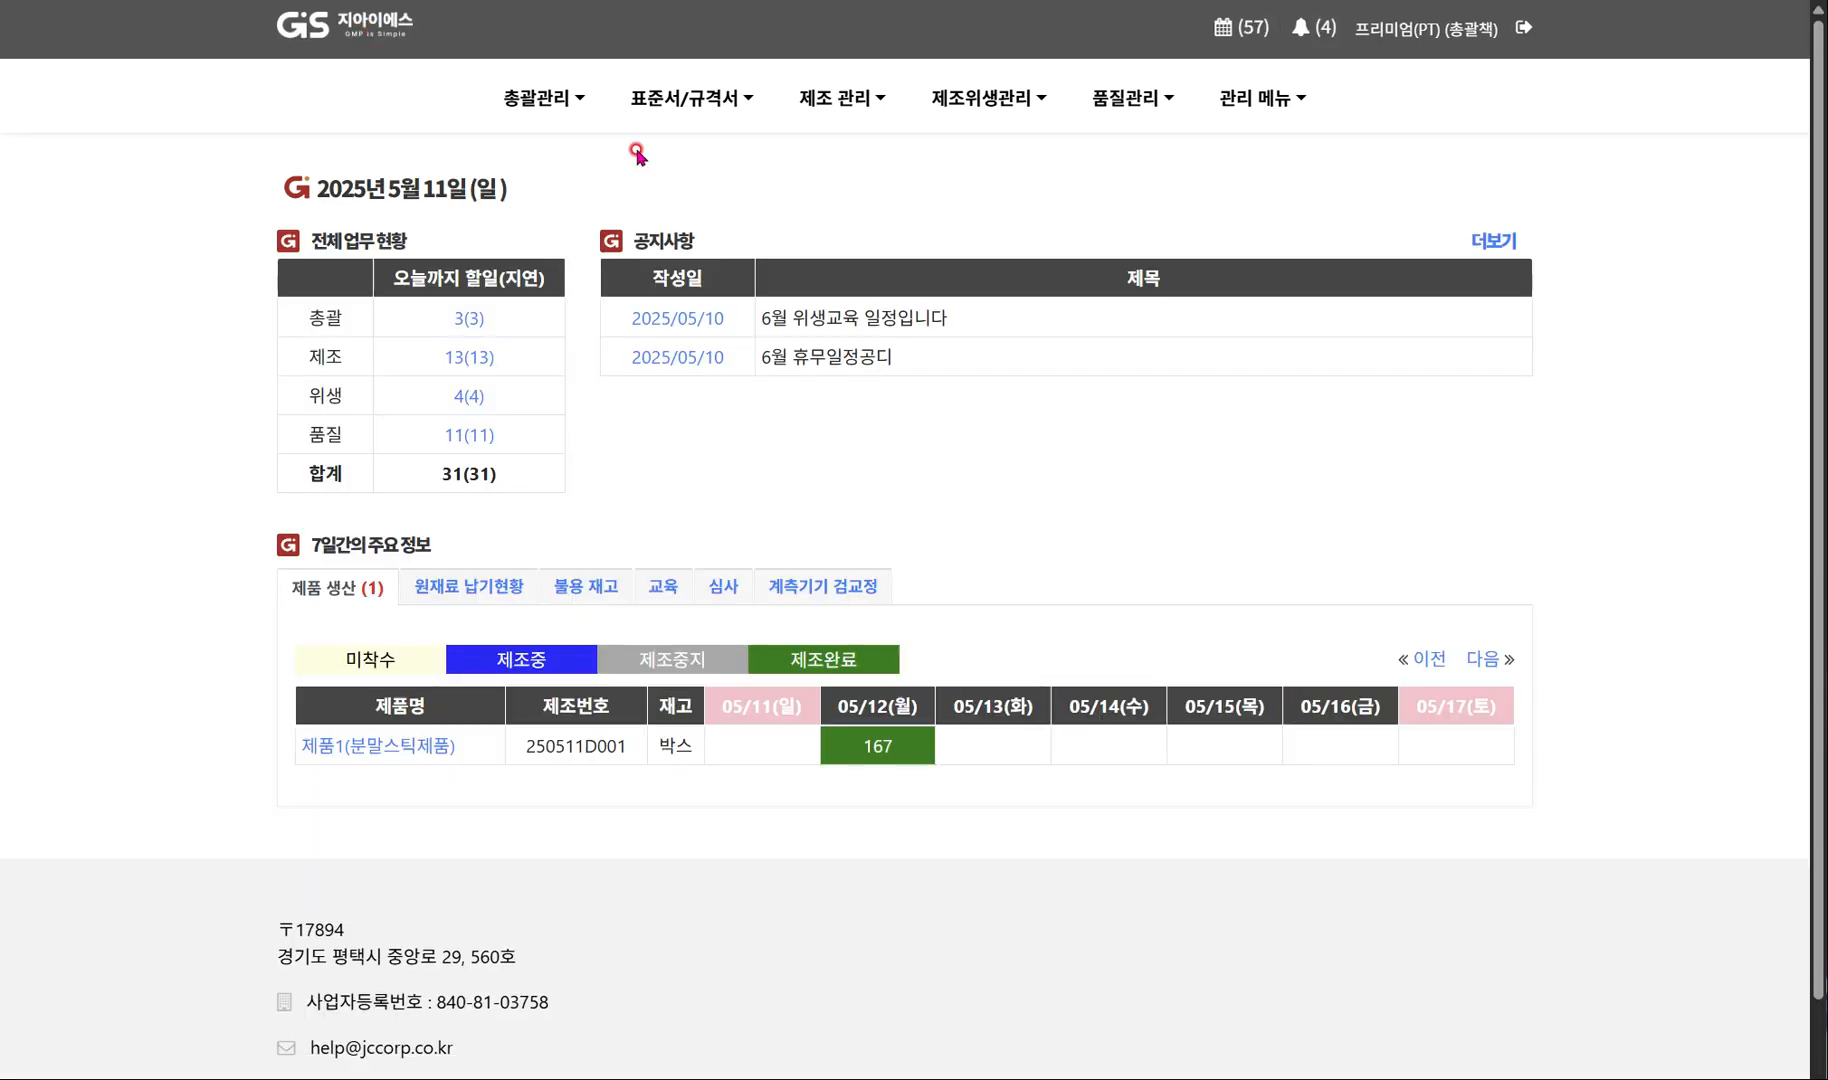
mouse_move(548, 98)
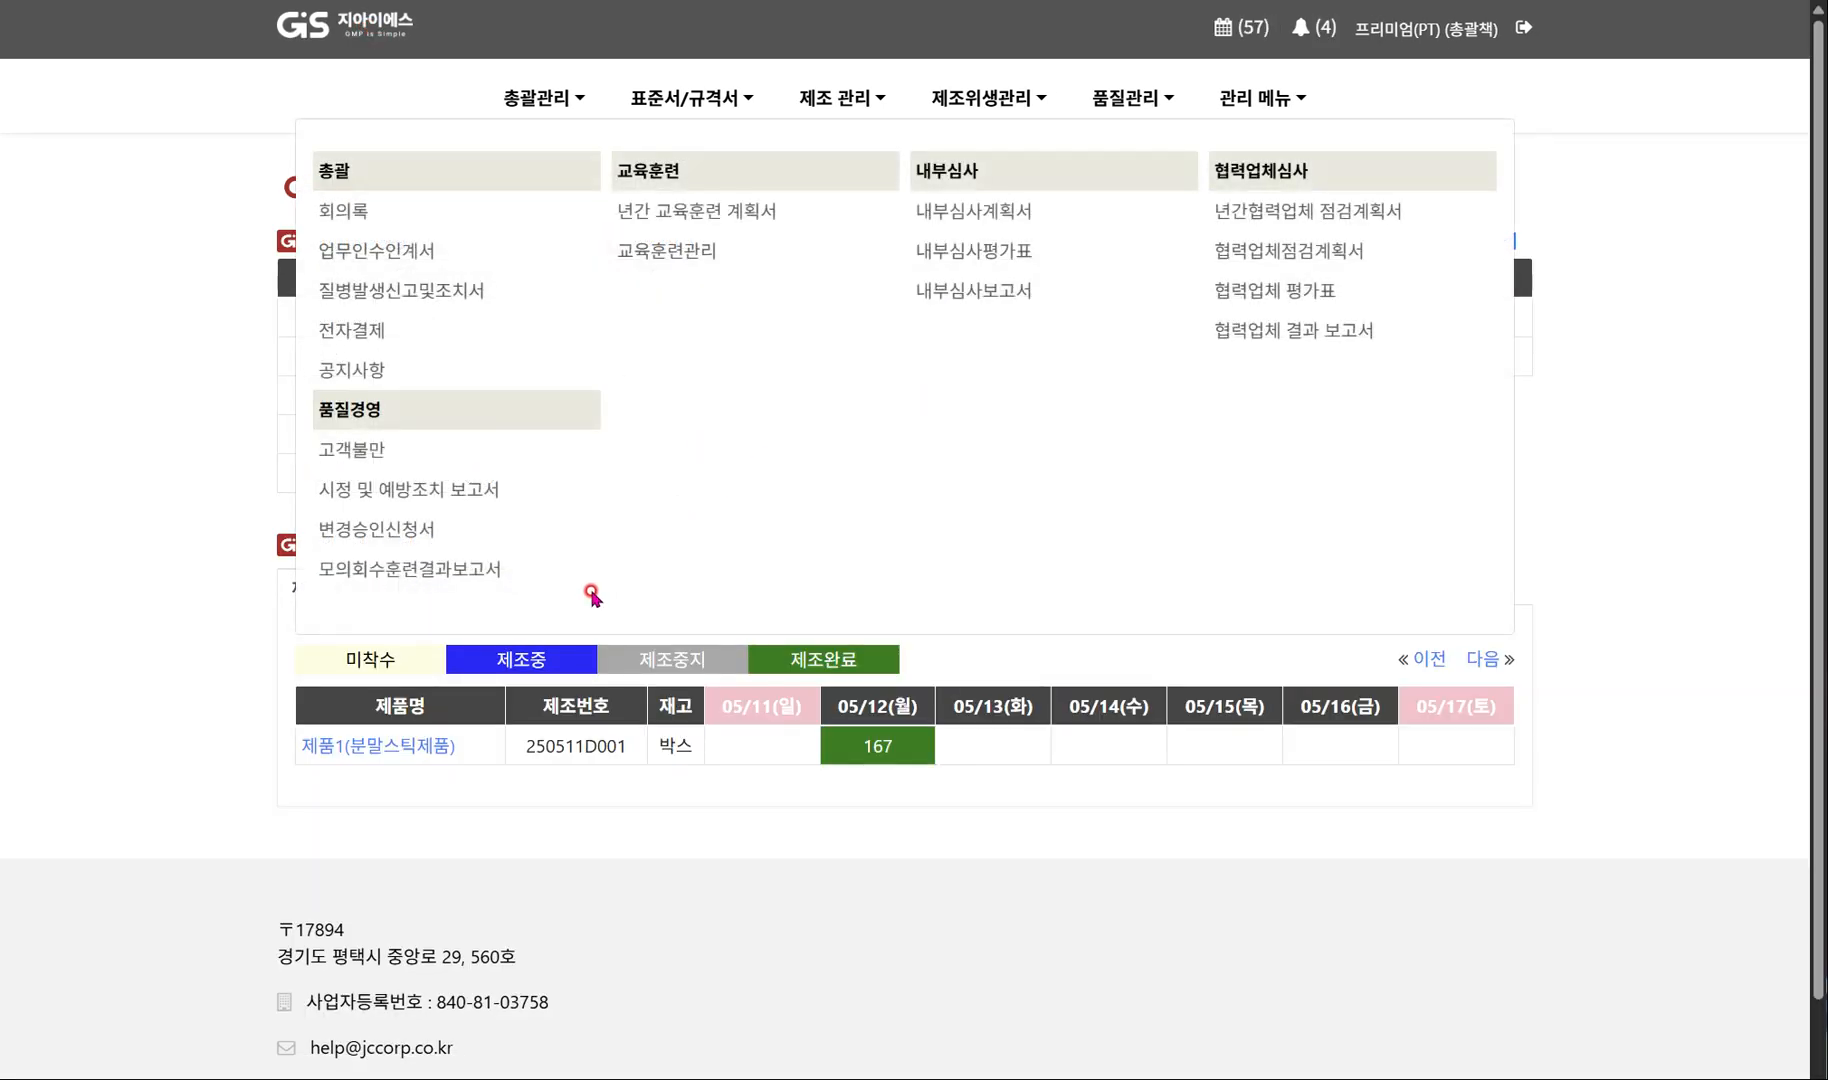